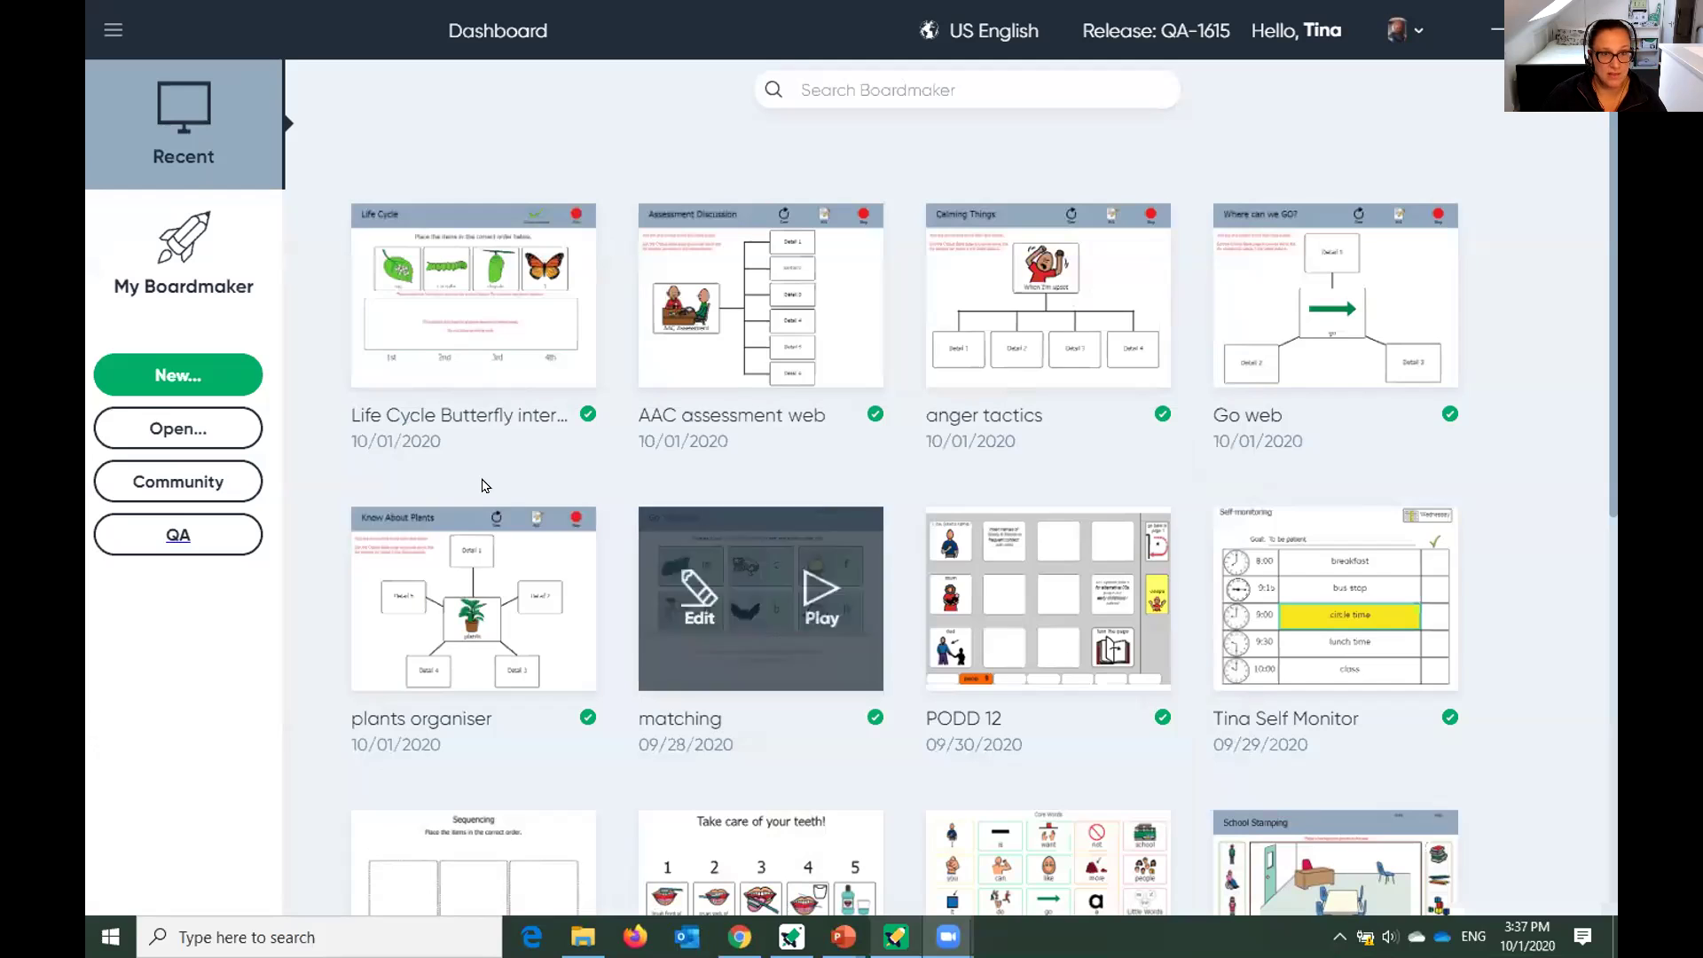
# Open My Boardmaker and scroll through the saved activities list, then back to the top.
pyautogui.moveTo(427, 578)
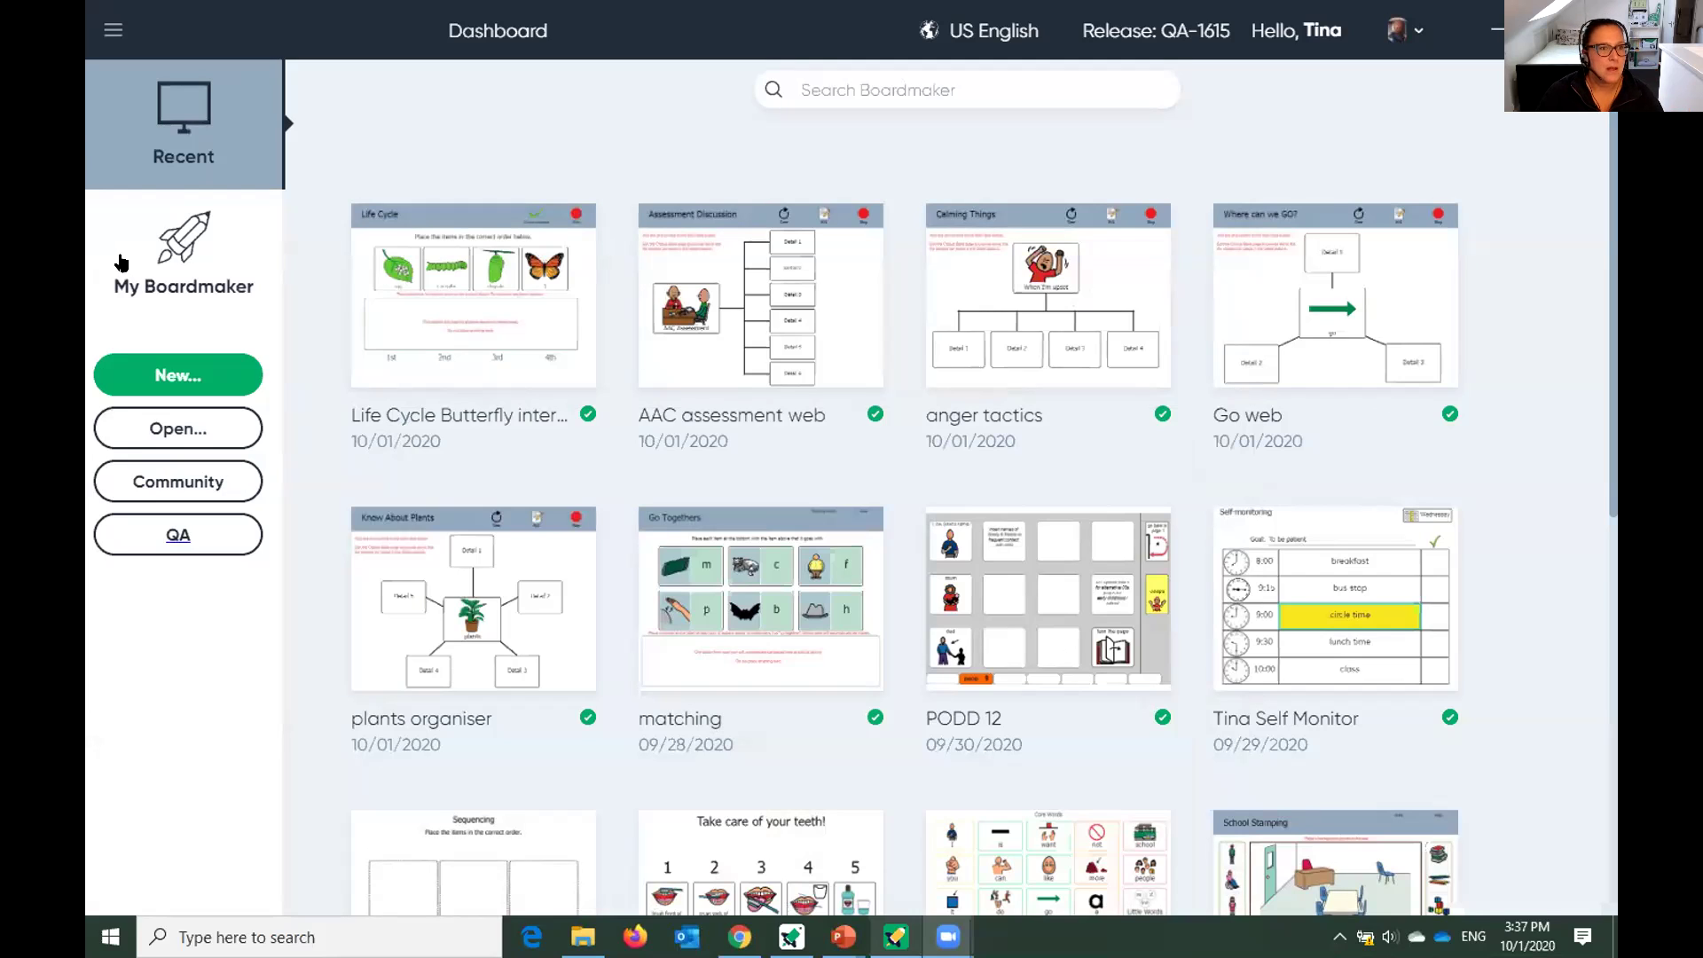
pyautogui.click(164, 258)
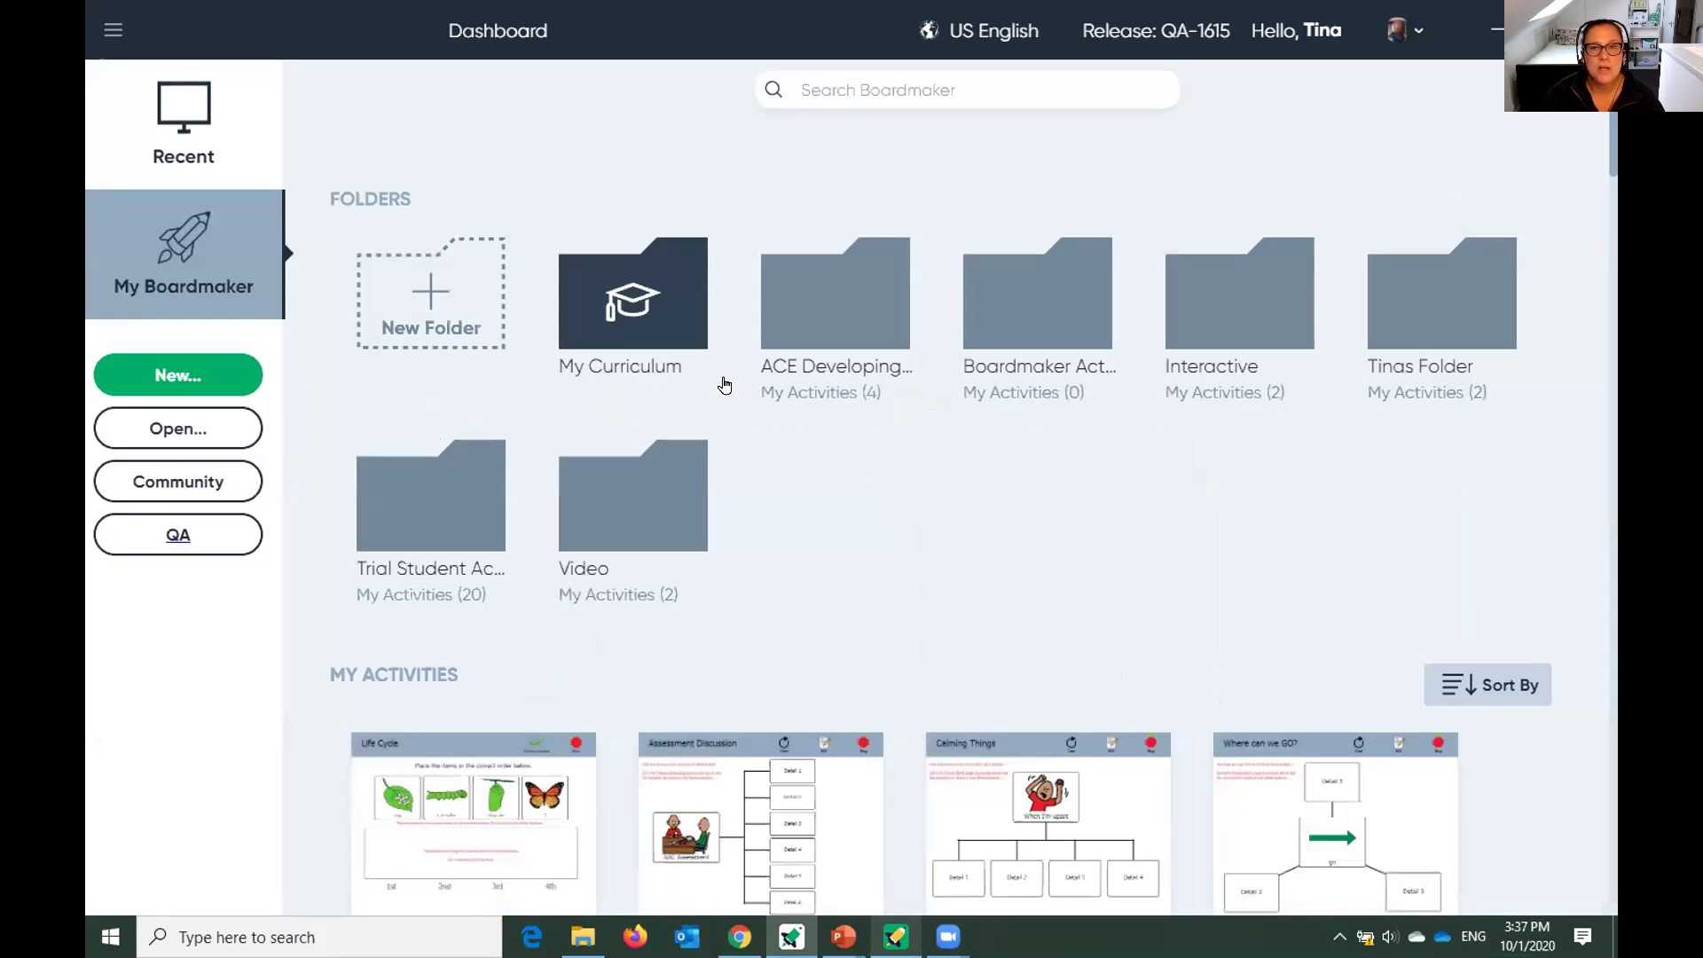
pyautogui.scroll(-3, 894, 467)
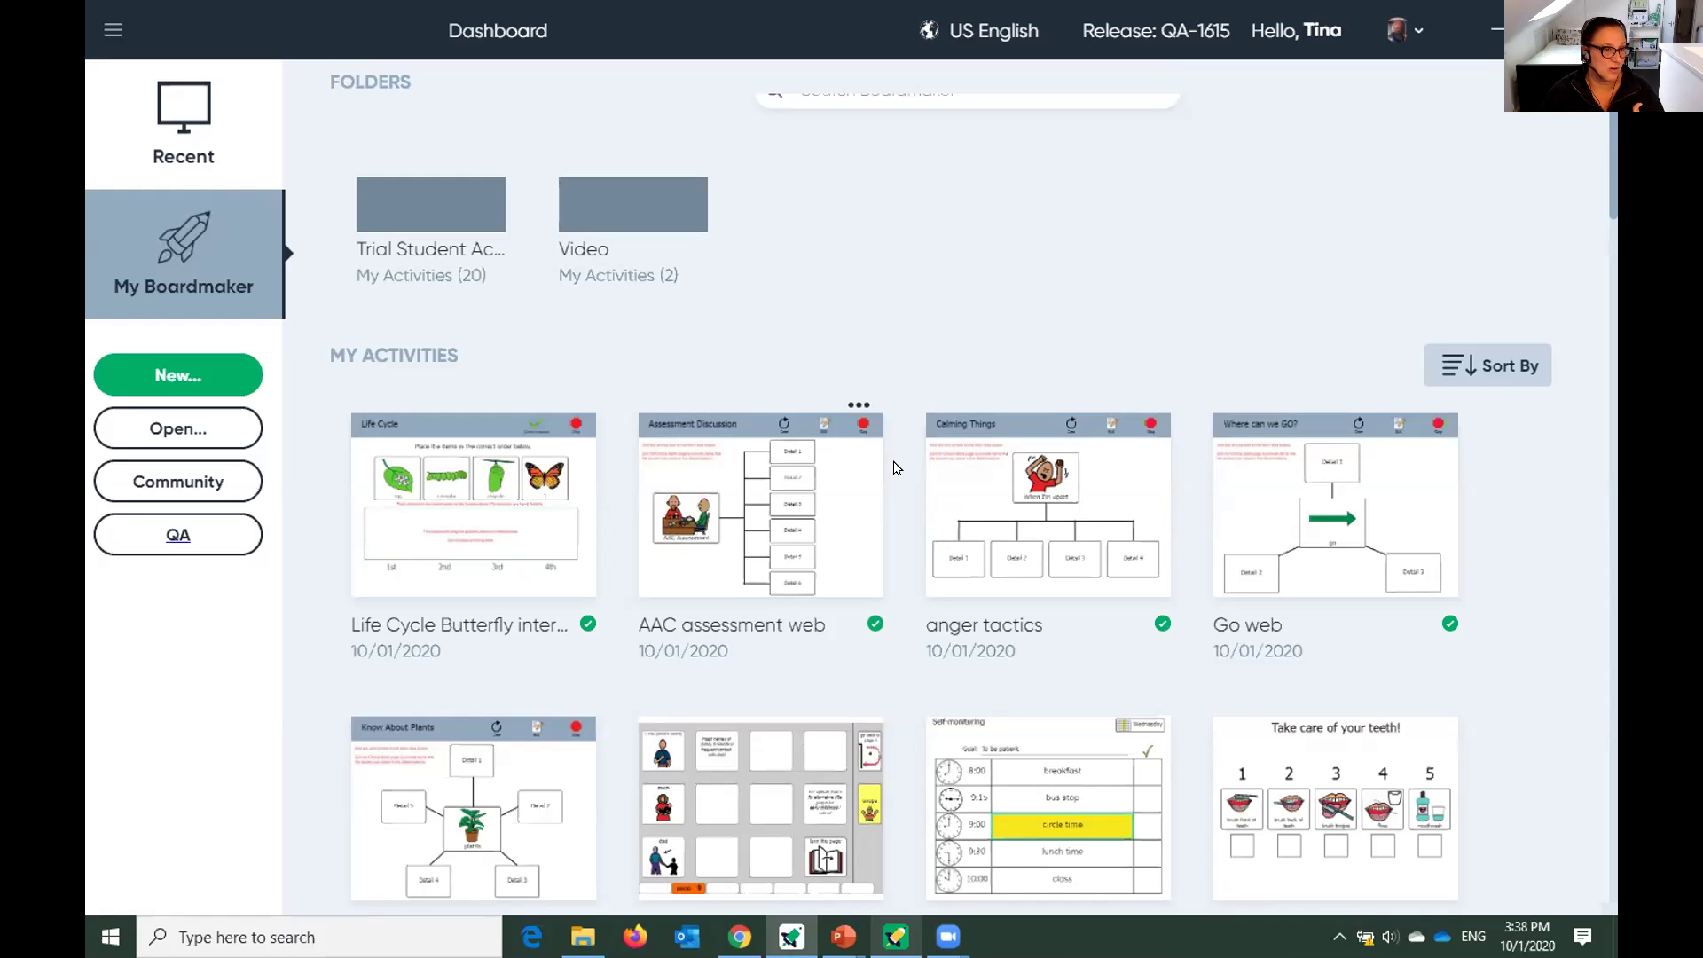
pyautogui.scroll(-15, 901, 520)
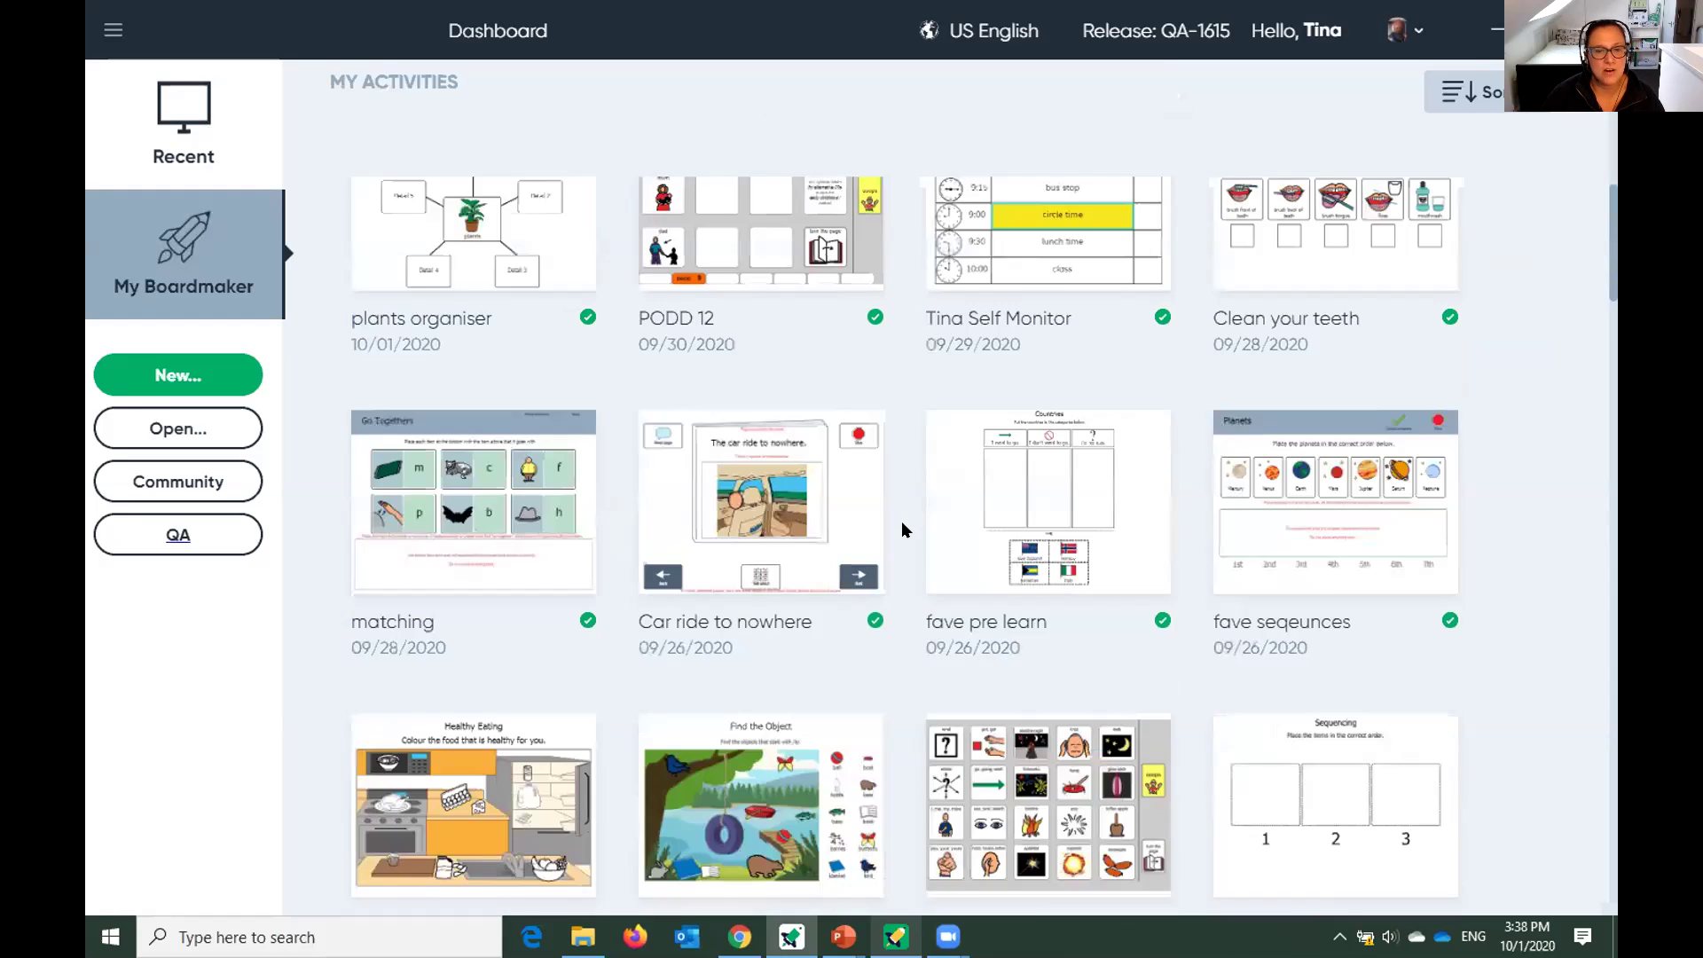
pyautogui.scroll(-7, 904, 536)
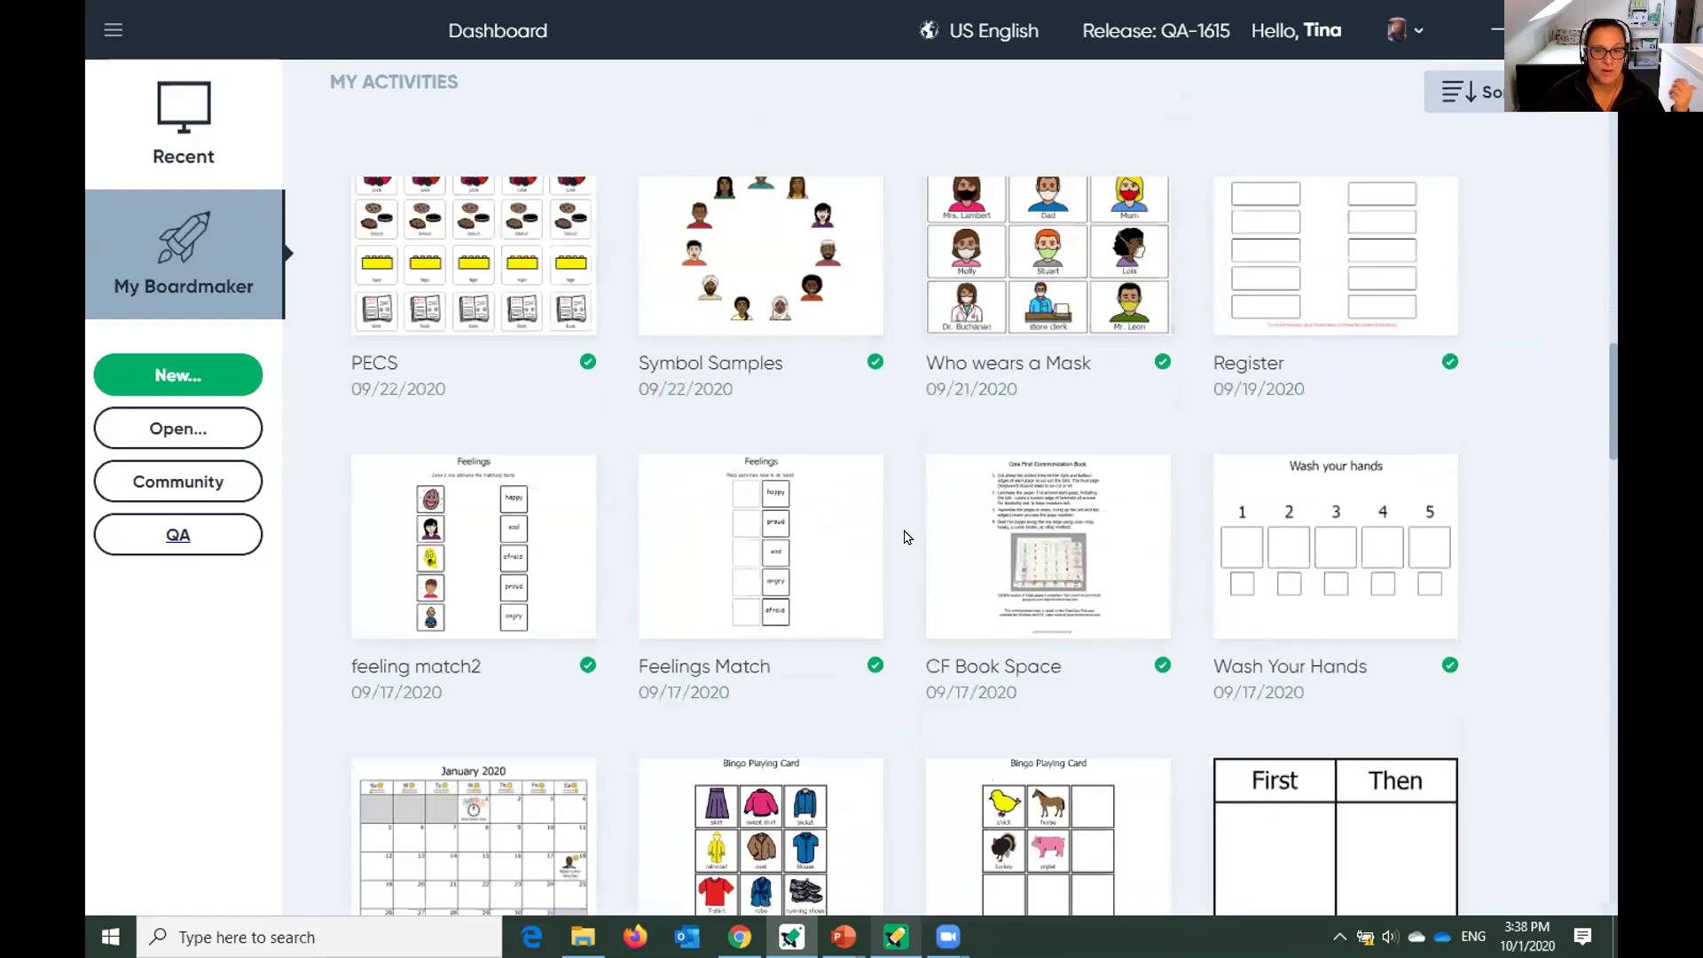
pyautogui.scroll(-2, 910, 544)
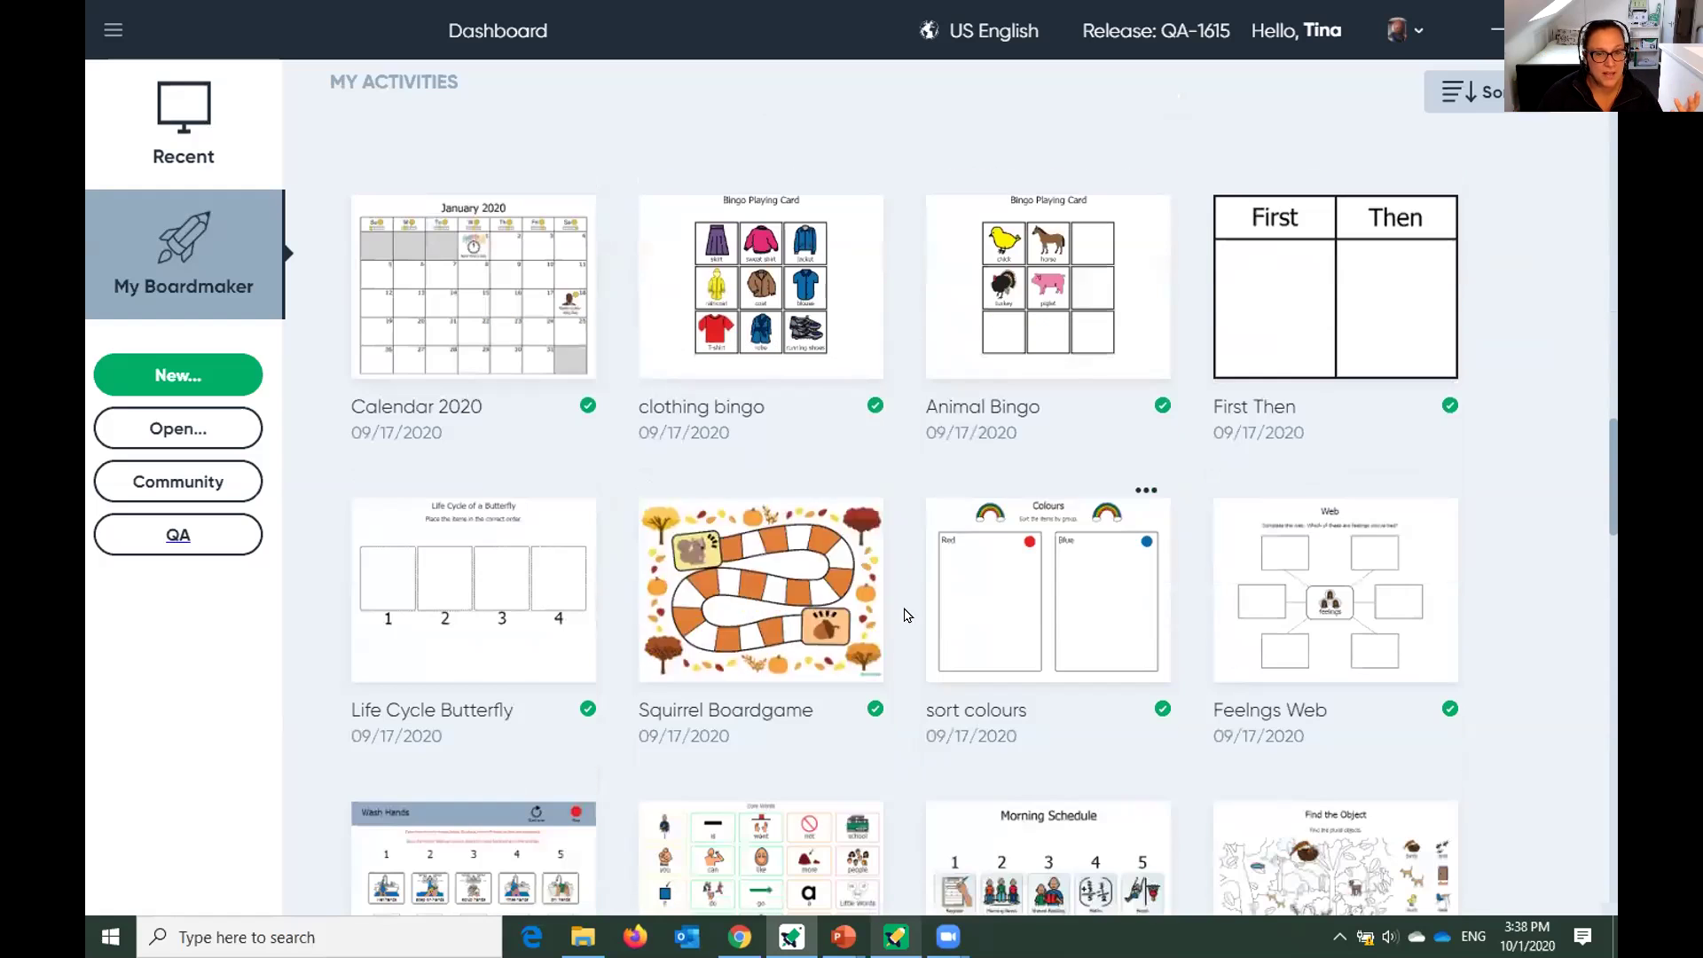
pyautogui.scroll(-2, 923, 741)
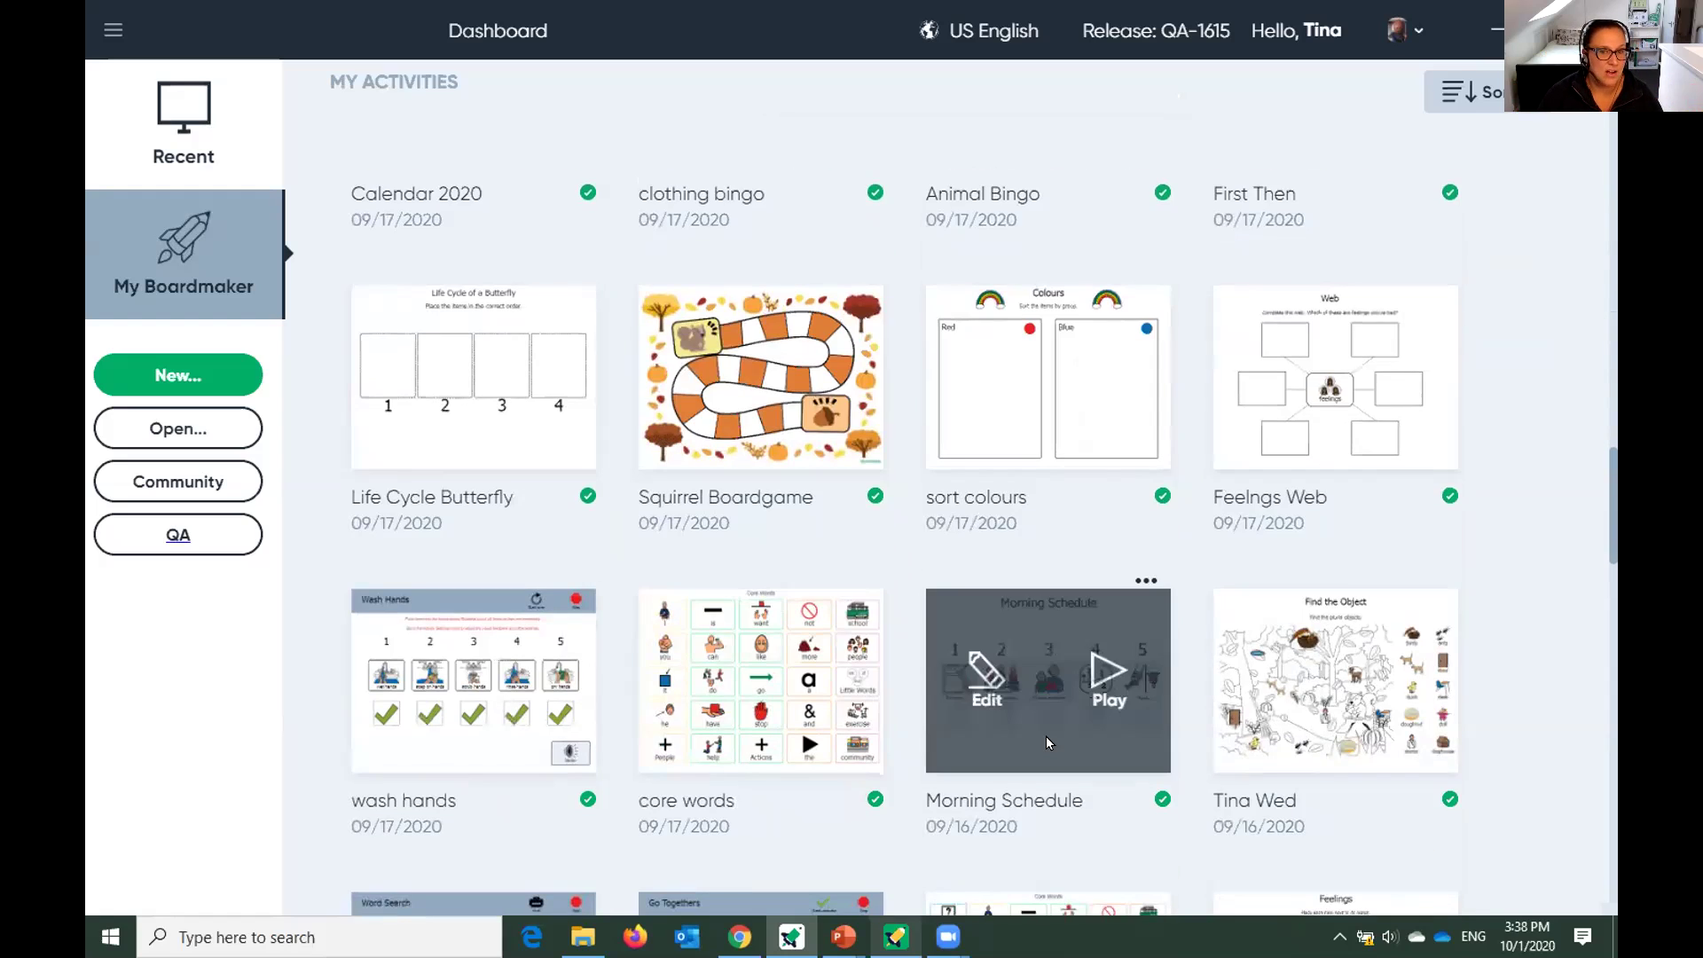
pyautogui.scroll(6, 1046, 737)
pyautogui.scroll(15, 1041, 739)
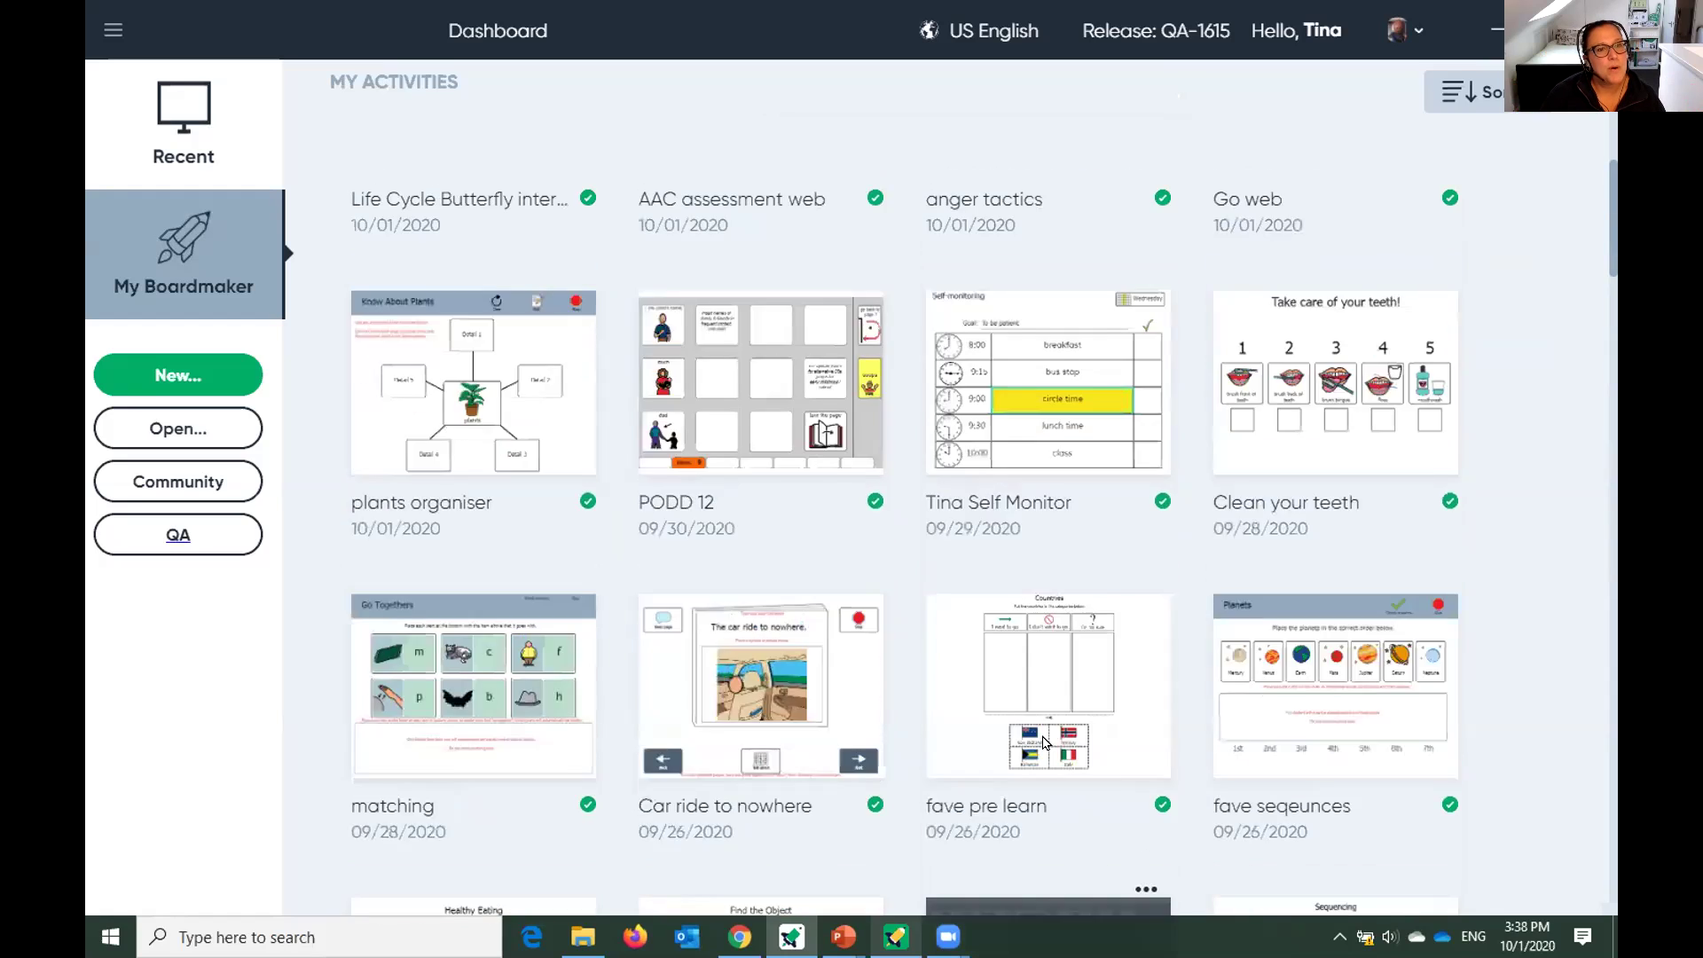
# Start a new activity and browse the Blank, Recently Used and Printable templates.
pyautogui.click(148, 382)
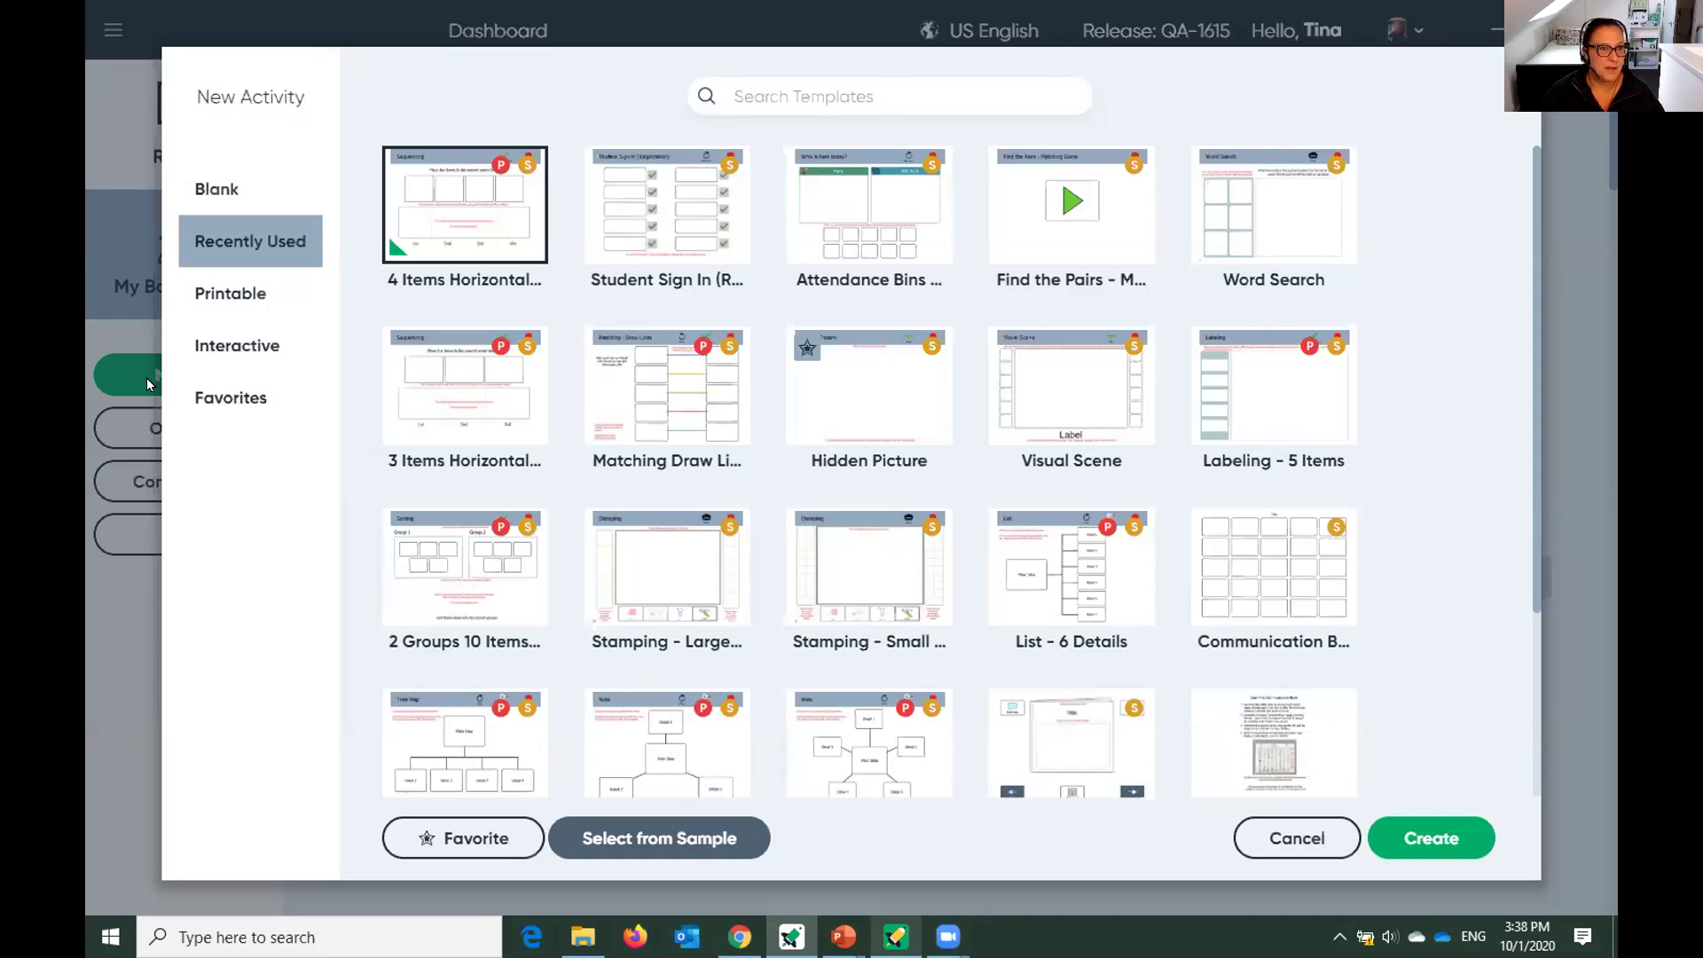
pyautogui.click(220, 192)
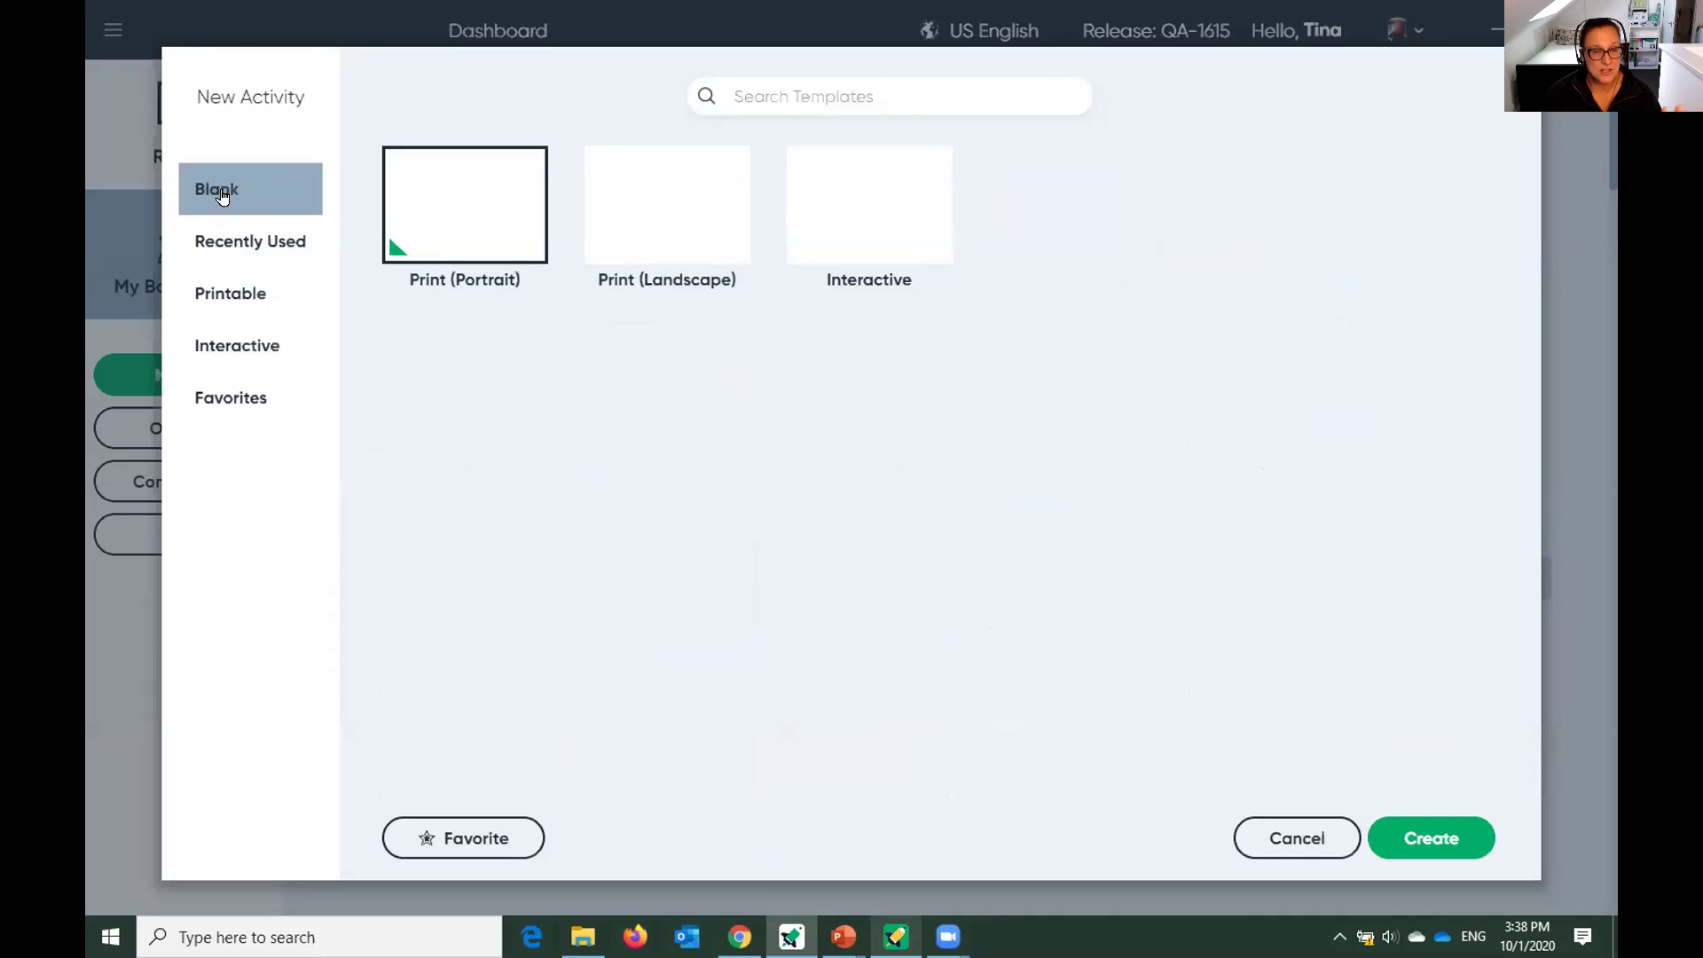
pyautogui.click(229, 248)
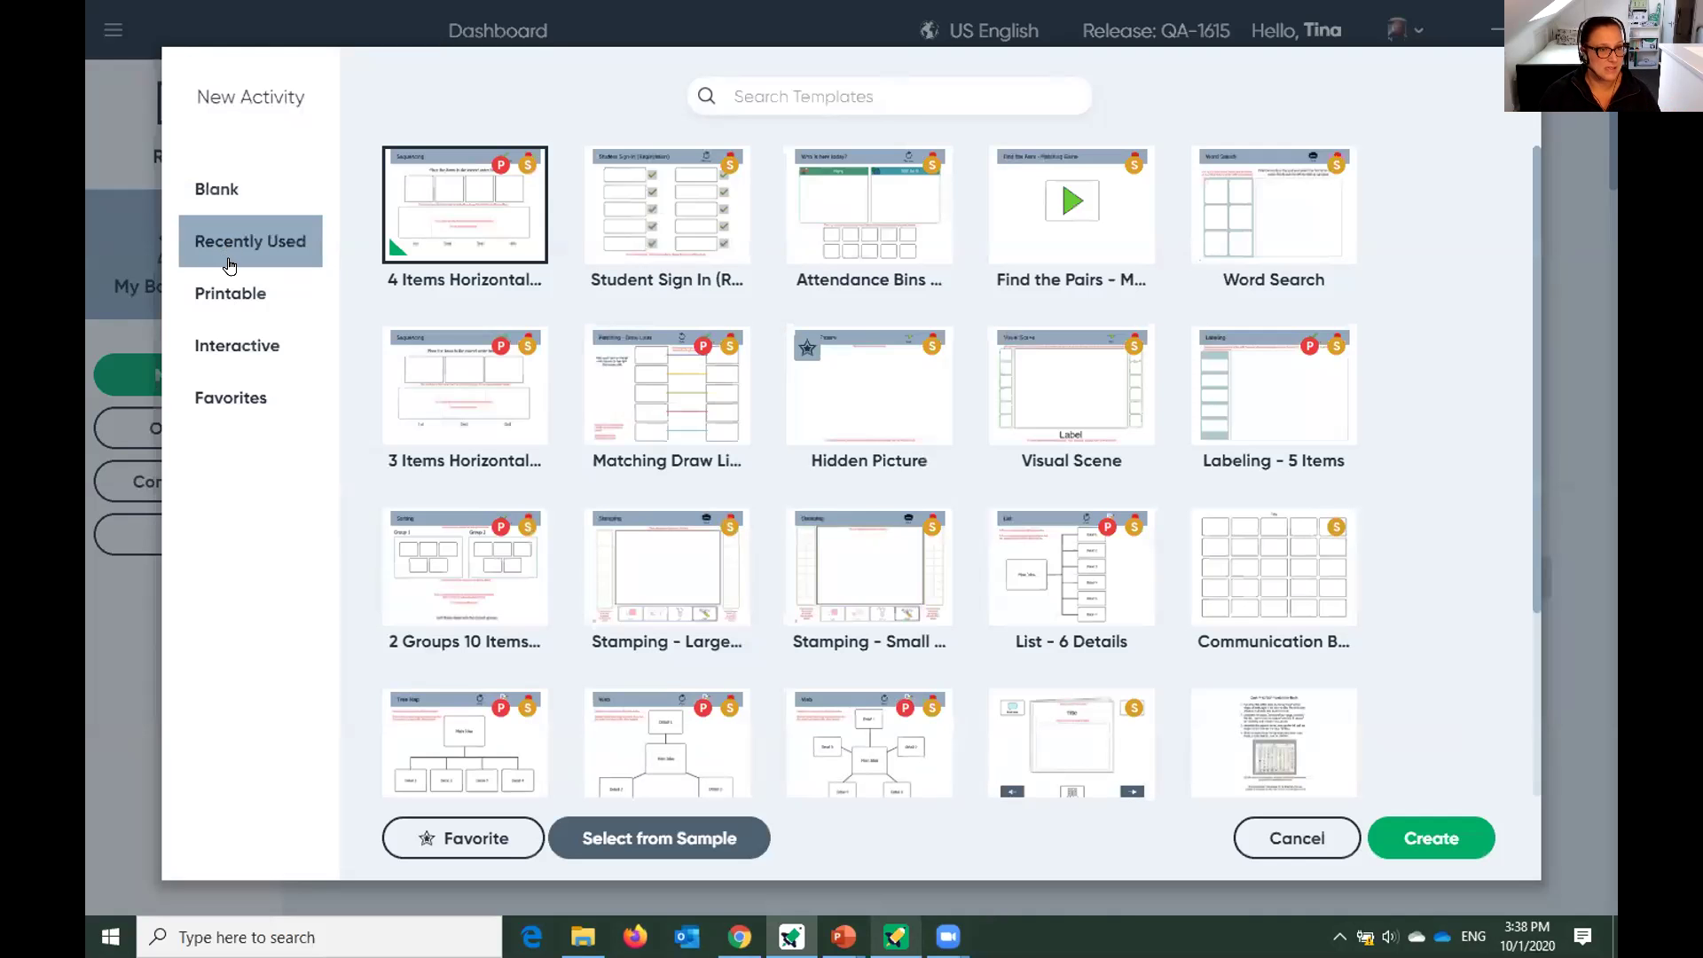
pyautogui.click(233, 293)
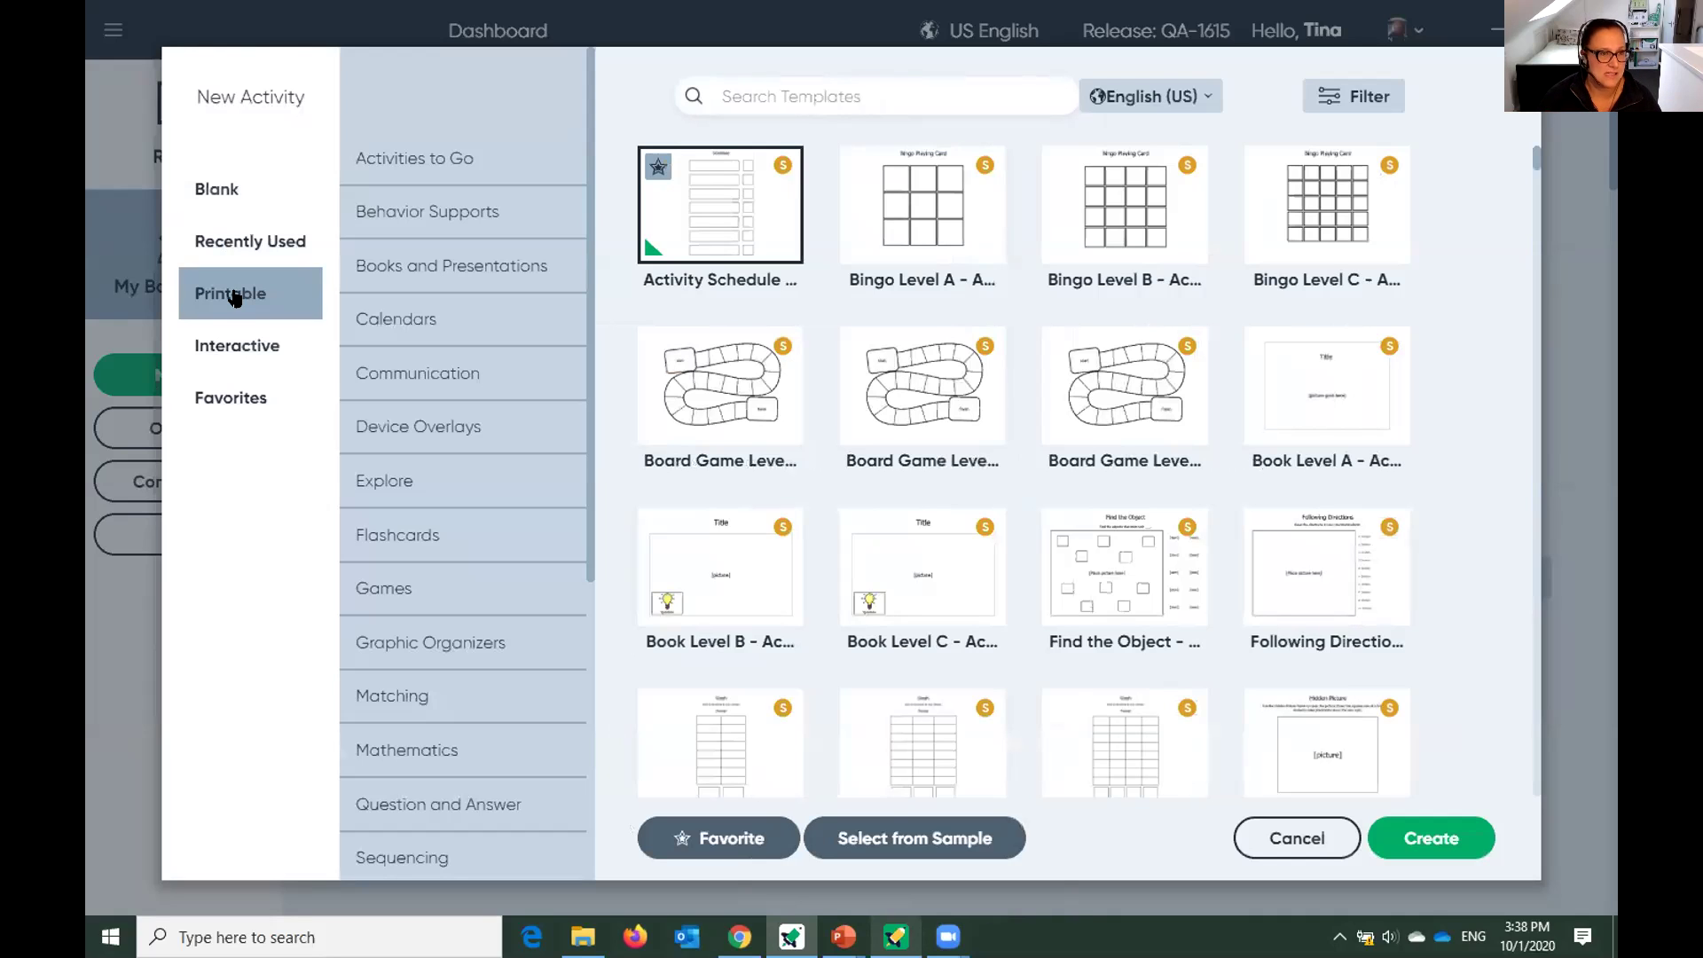
# Pick the Interactive Sorting template with 2 Groups 10 Items.
pyautogui.click(253, 357)
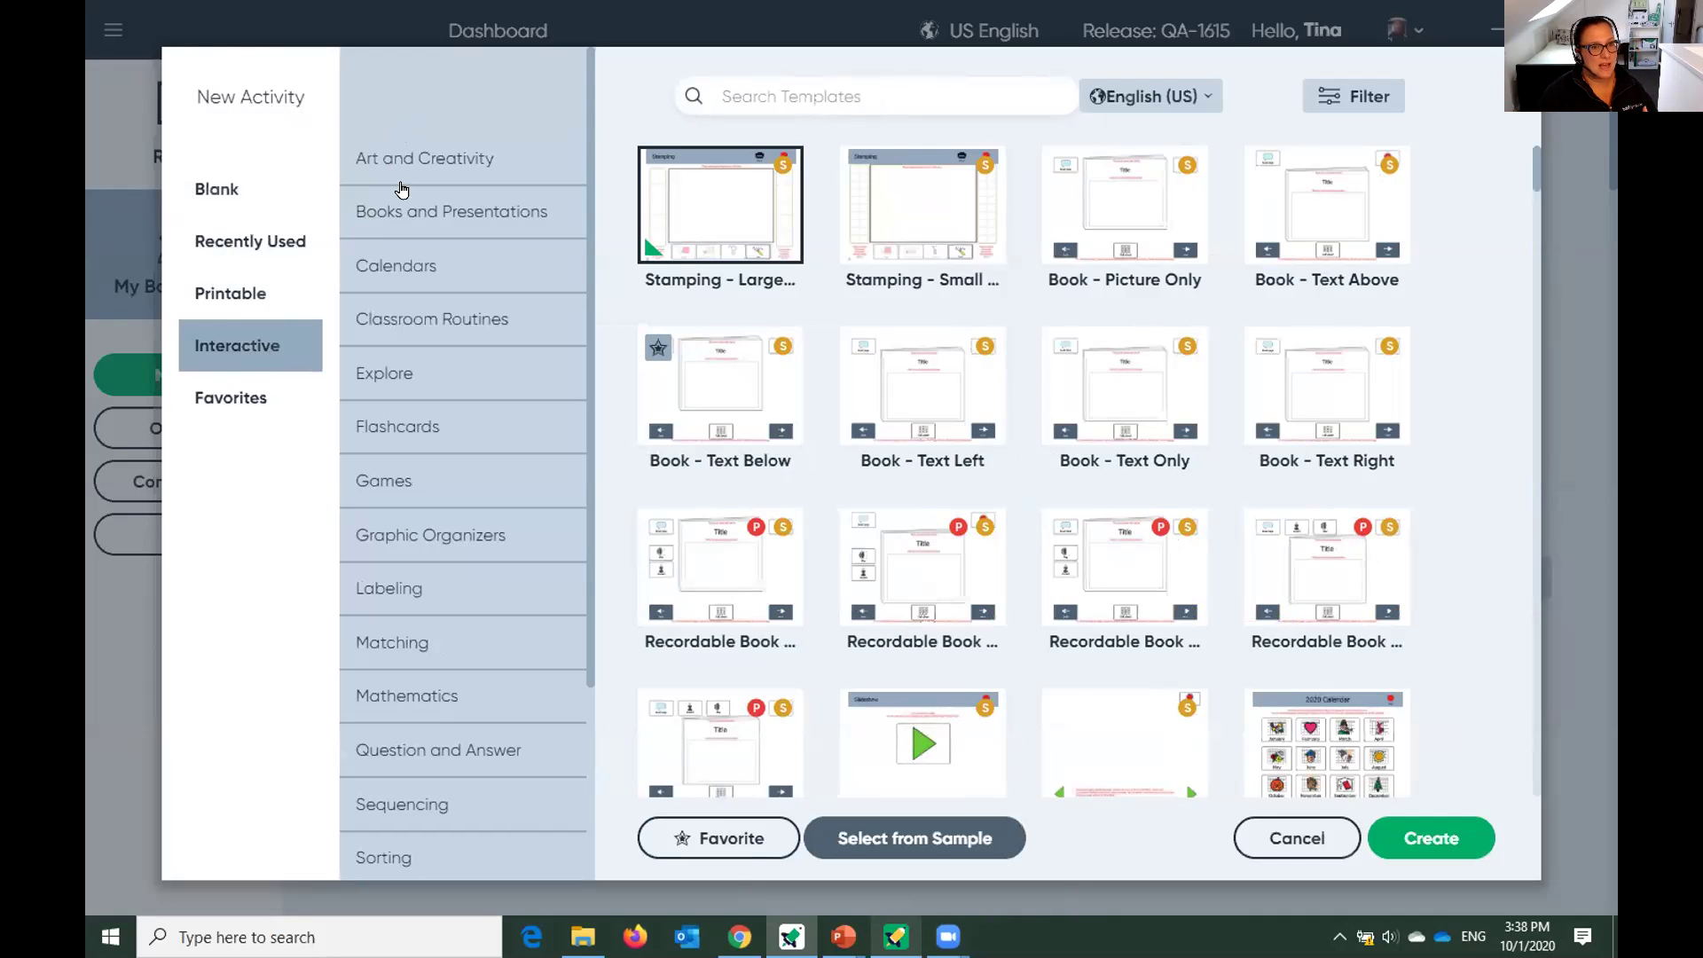
pyautogui.scroll(-1, 424, 442)
pyautogui.scroll(-1, 425, 444)
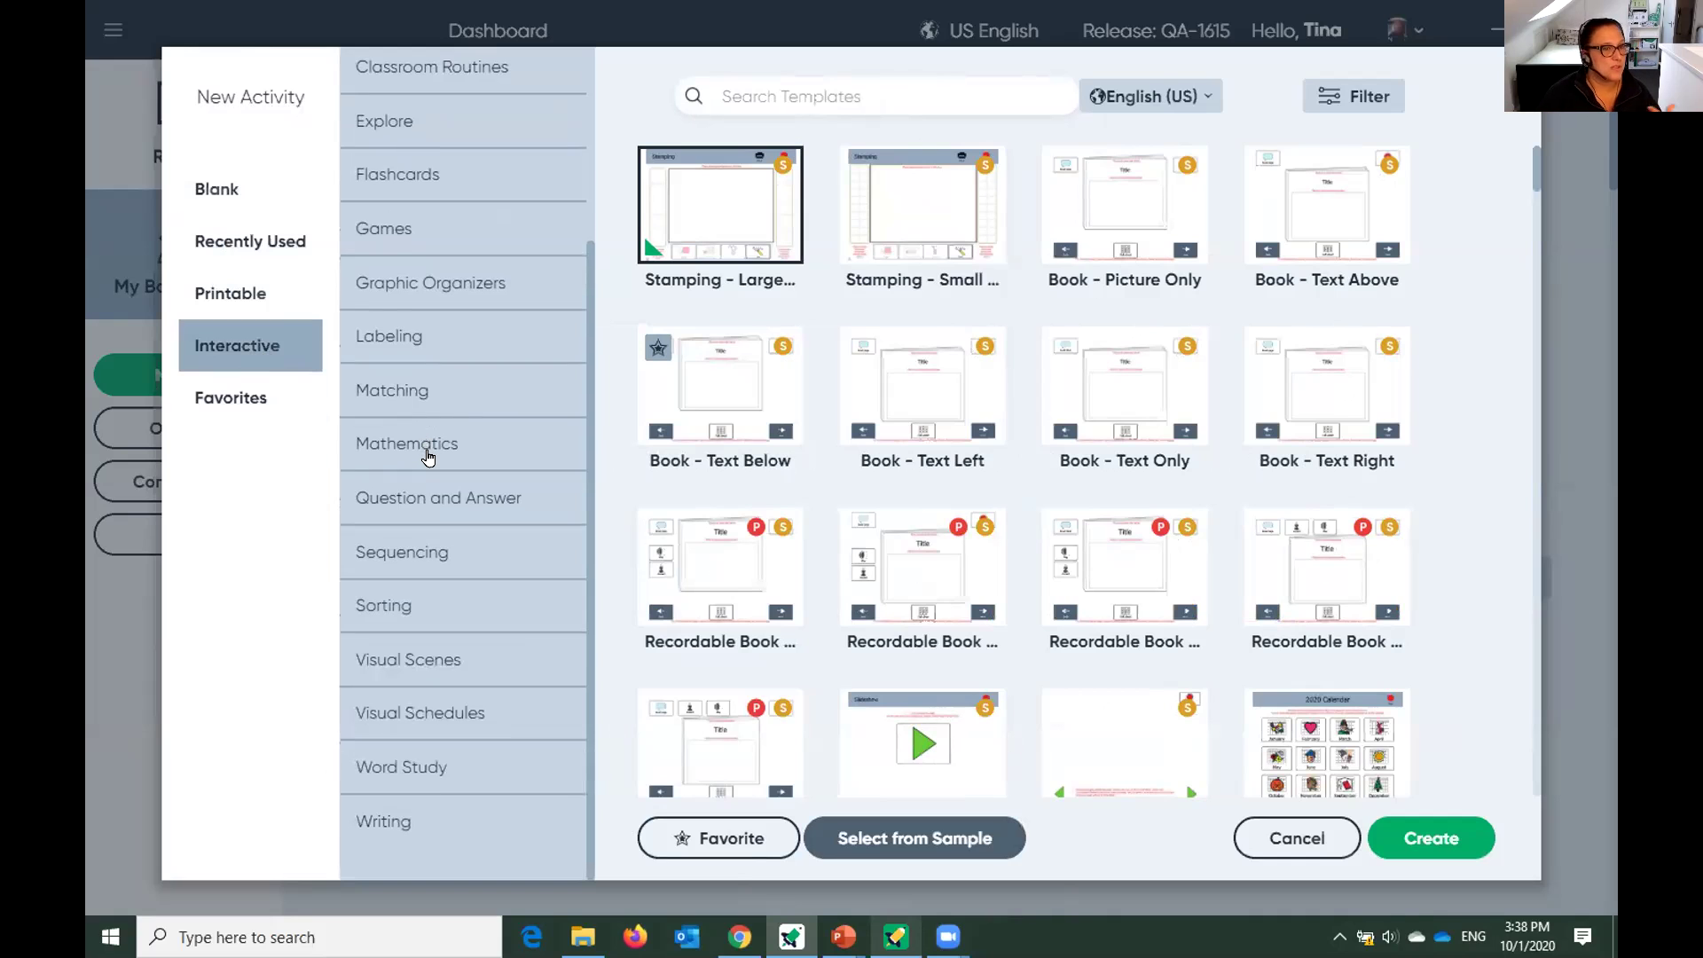
pyautogui.scroll(2, 430, 461)
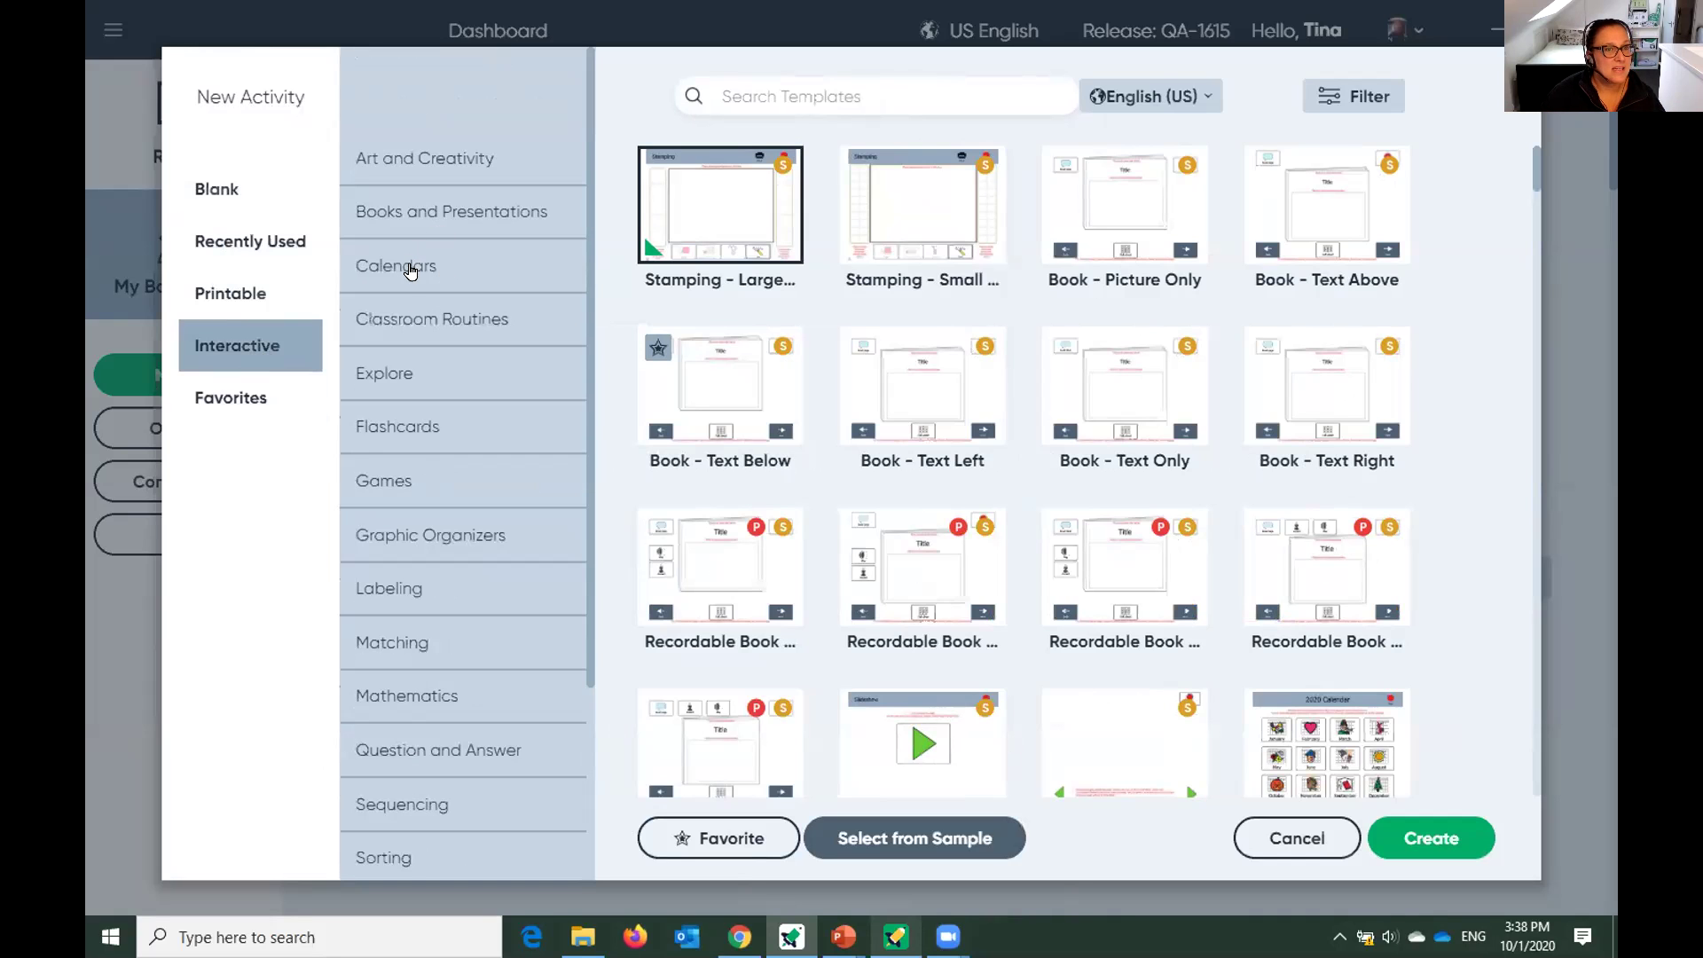
pyautogui.click(392, 535)
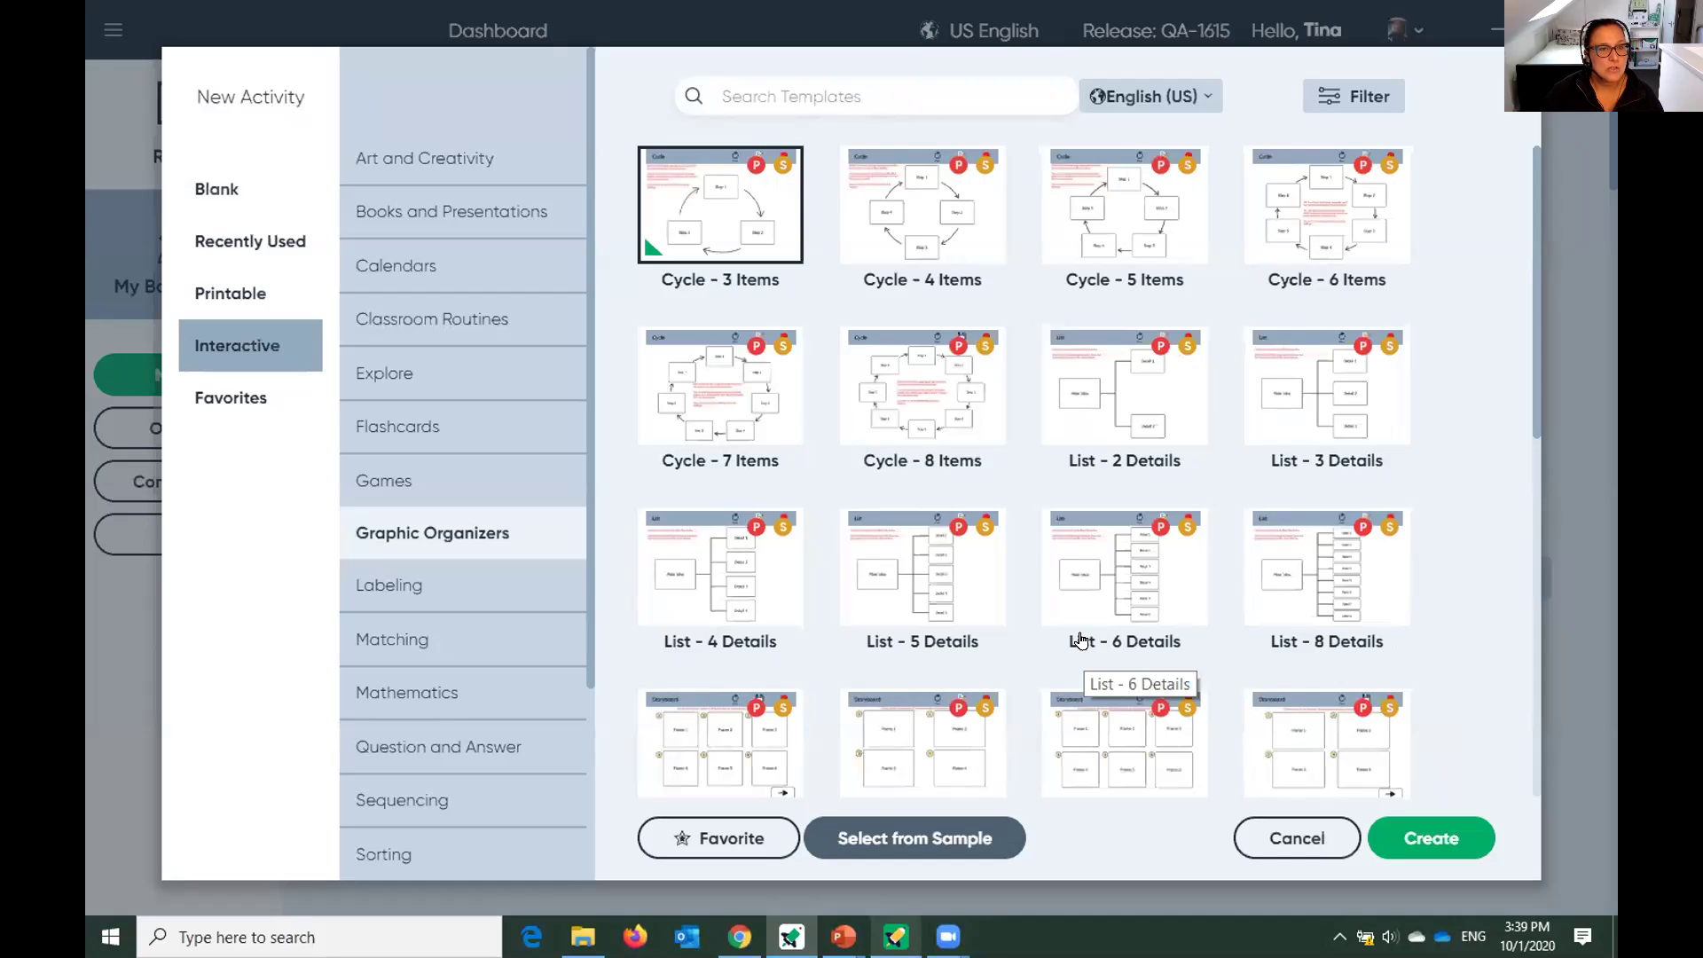
pyautogui.scroll(-2, 435, 717)
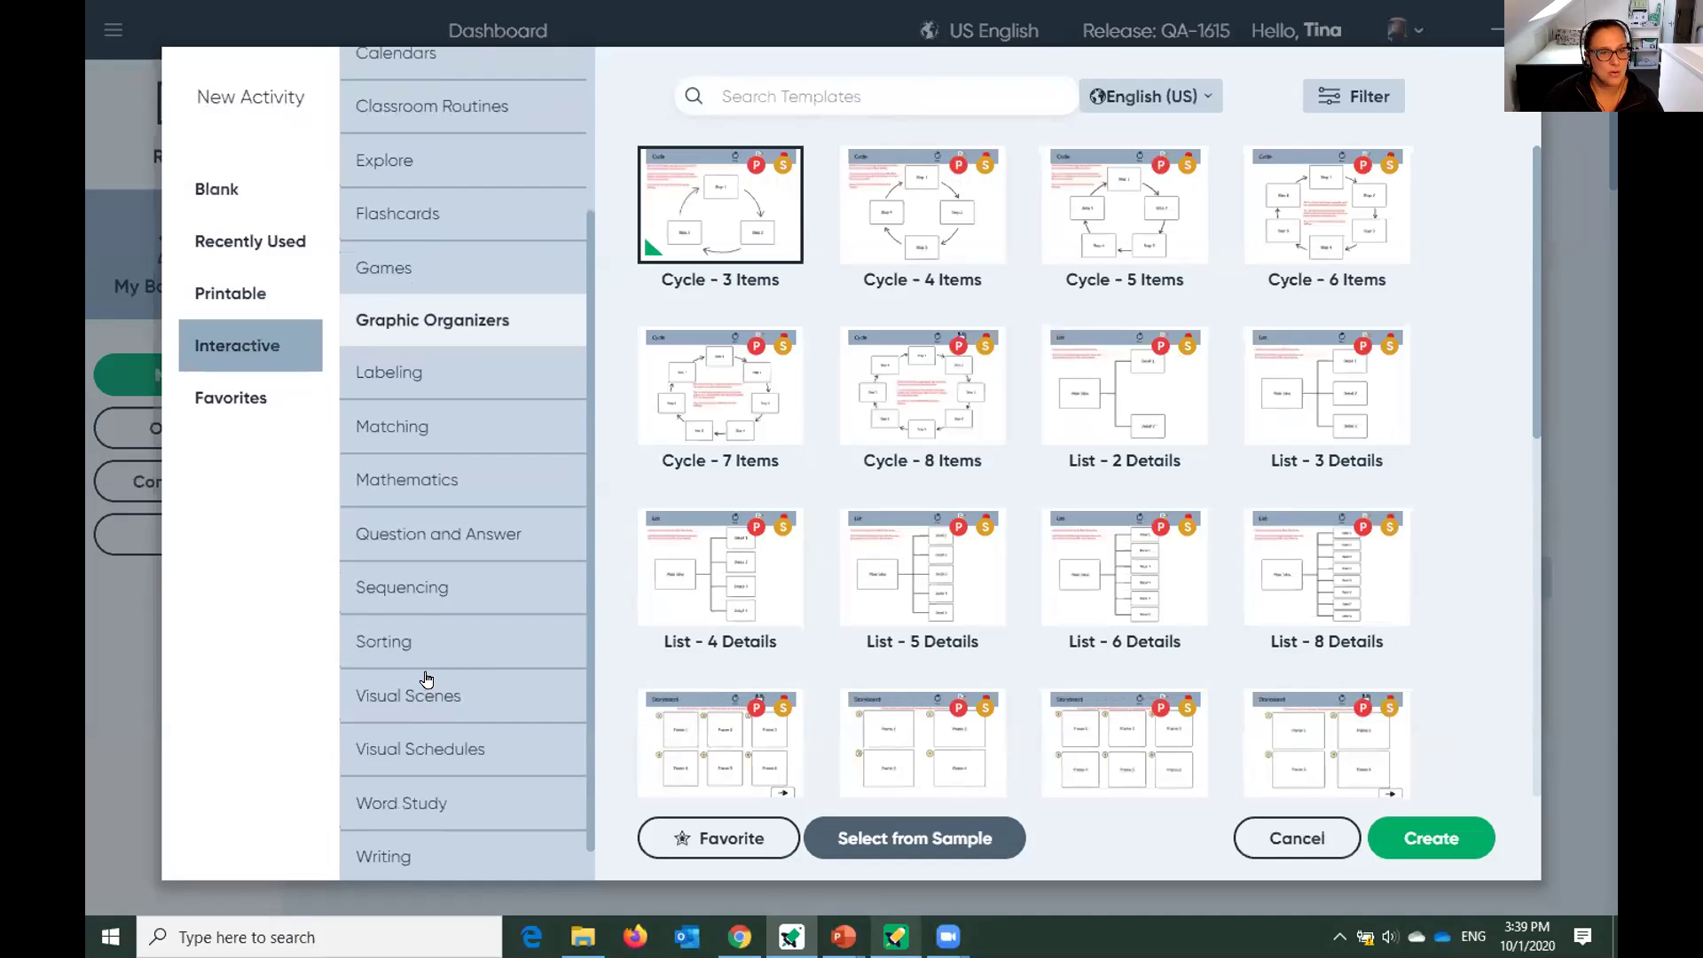
pyautogui.click(408, 647)
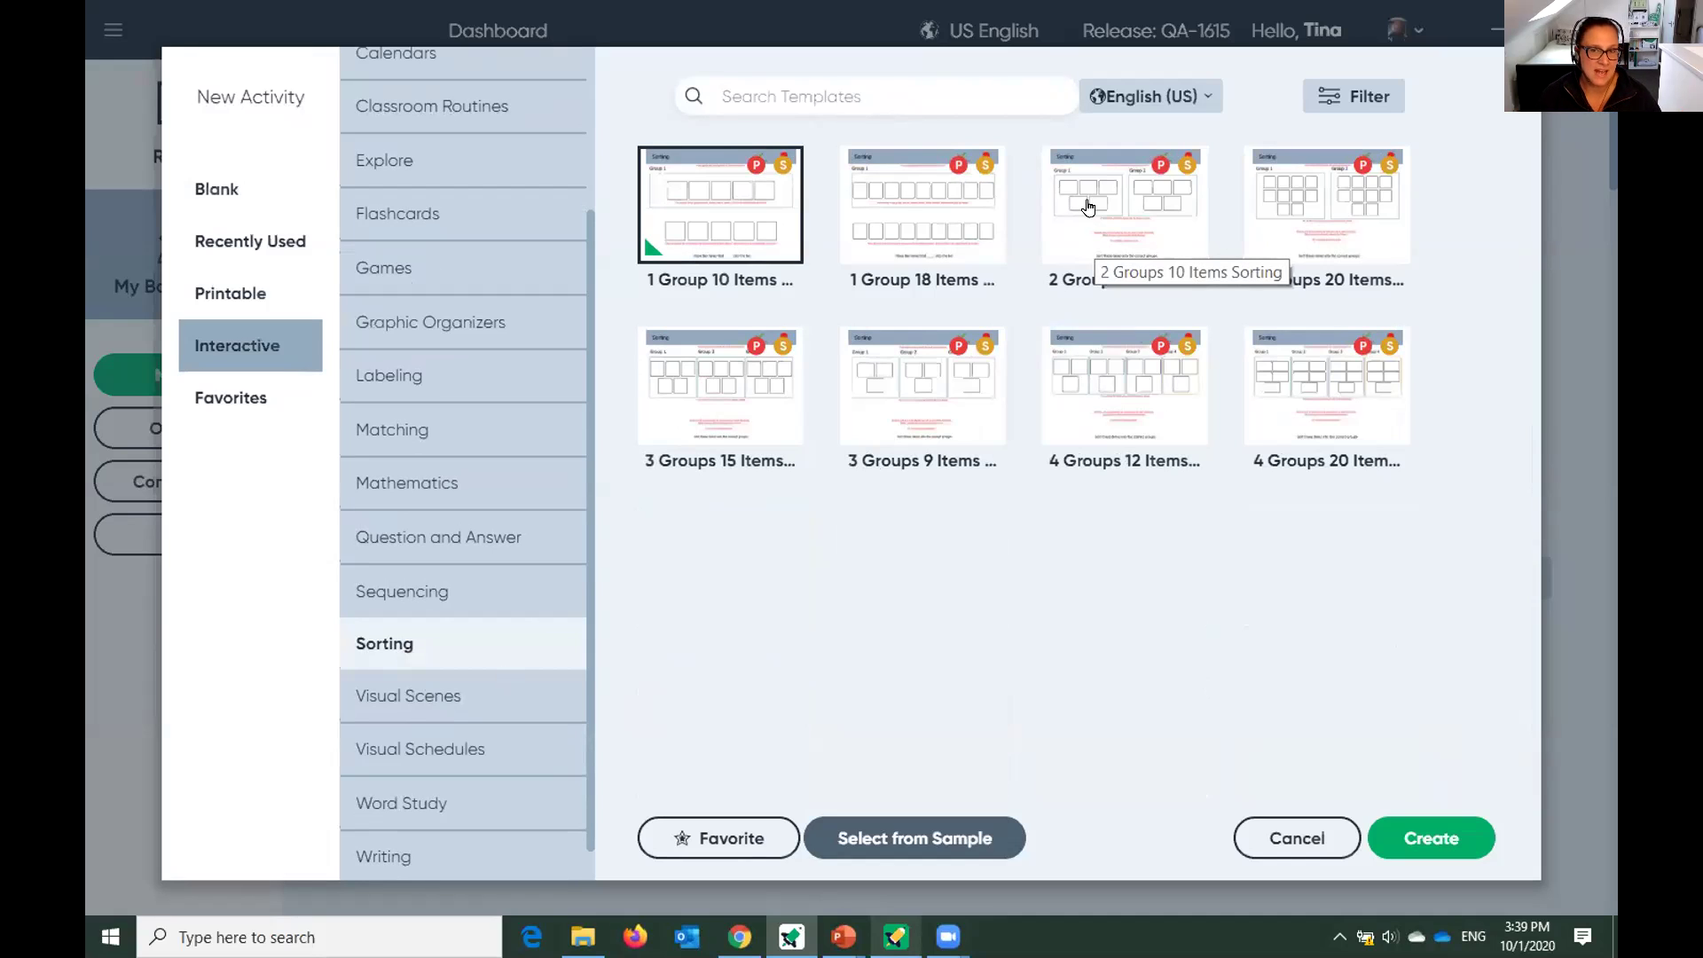
pyautogui.click(1090, 207)
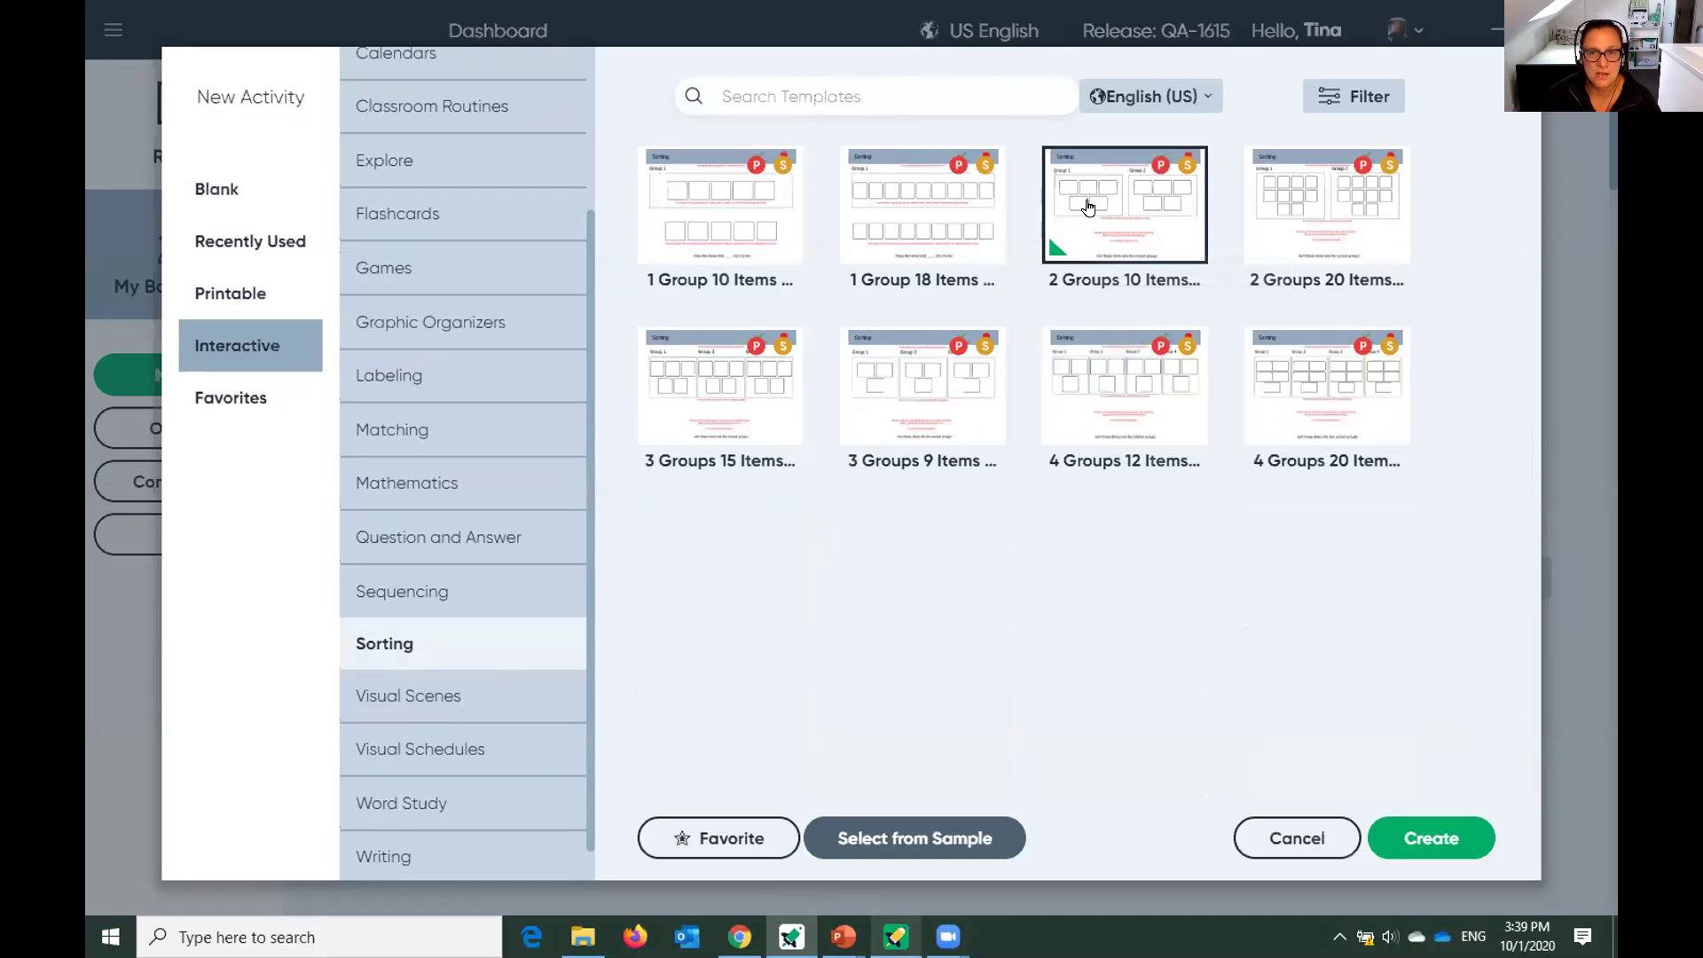
# Create the activity from the template and retitle it Word Sort.
pyautogui.click(1411, 847)
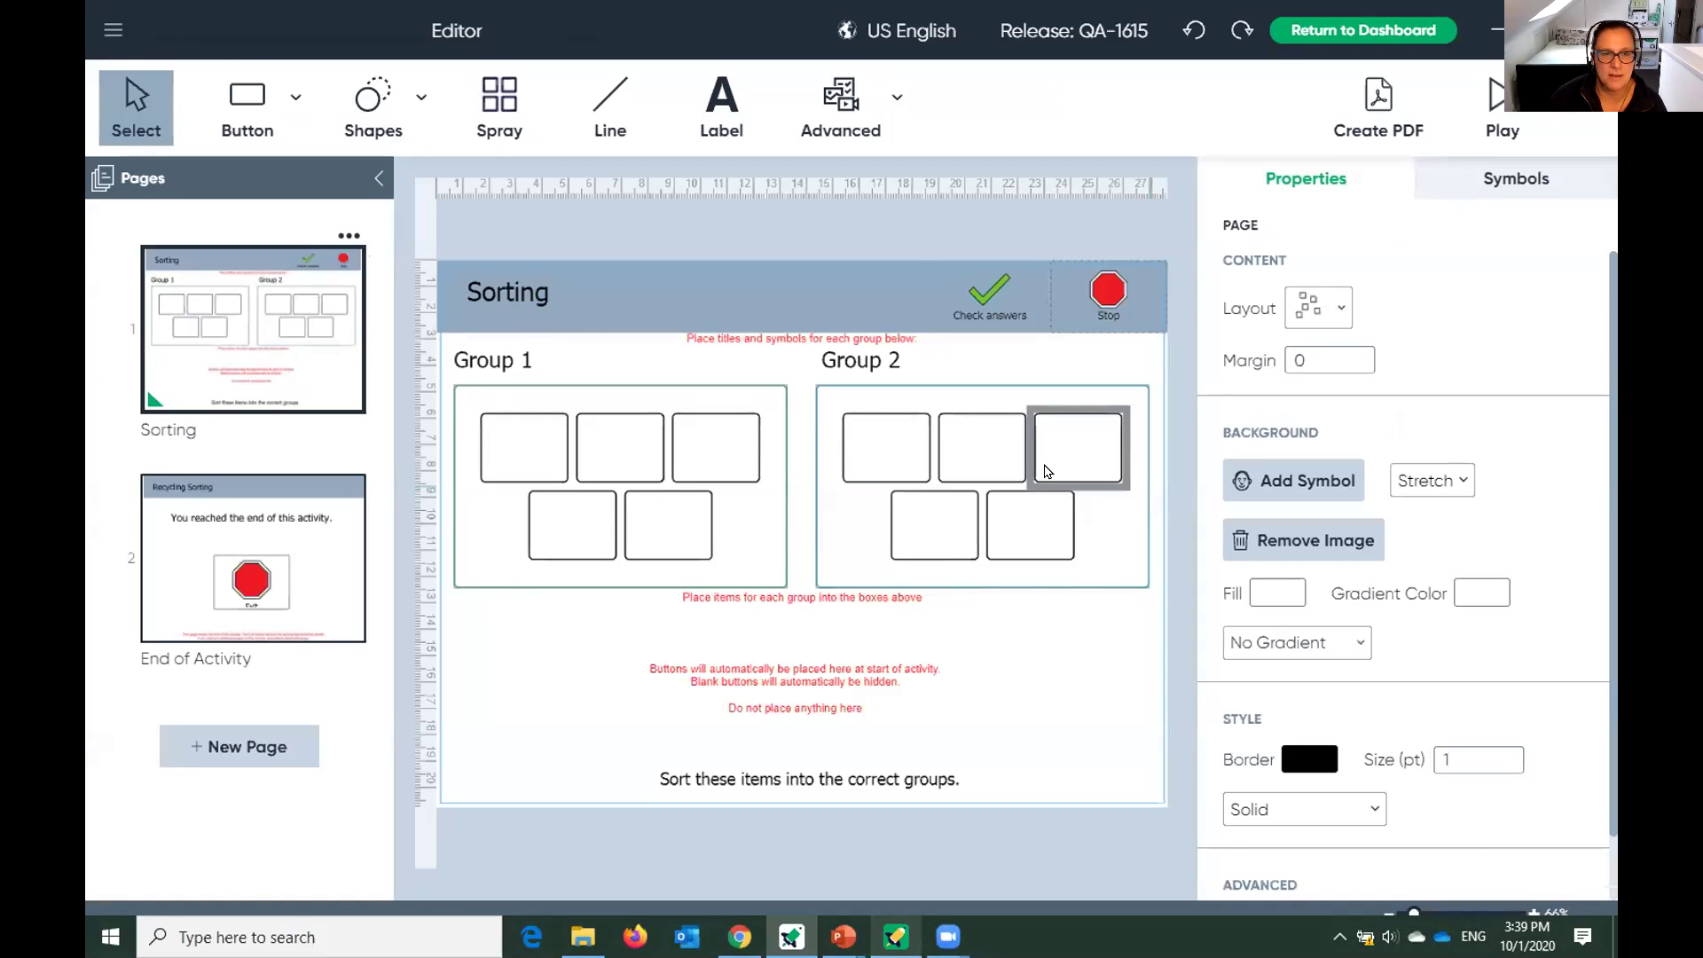
pyautogui.click(530, 296)
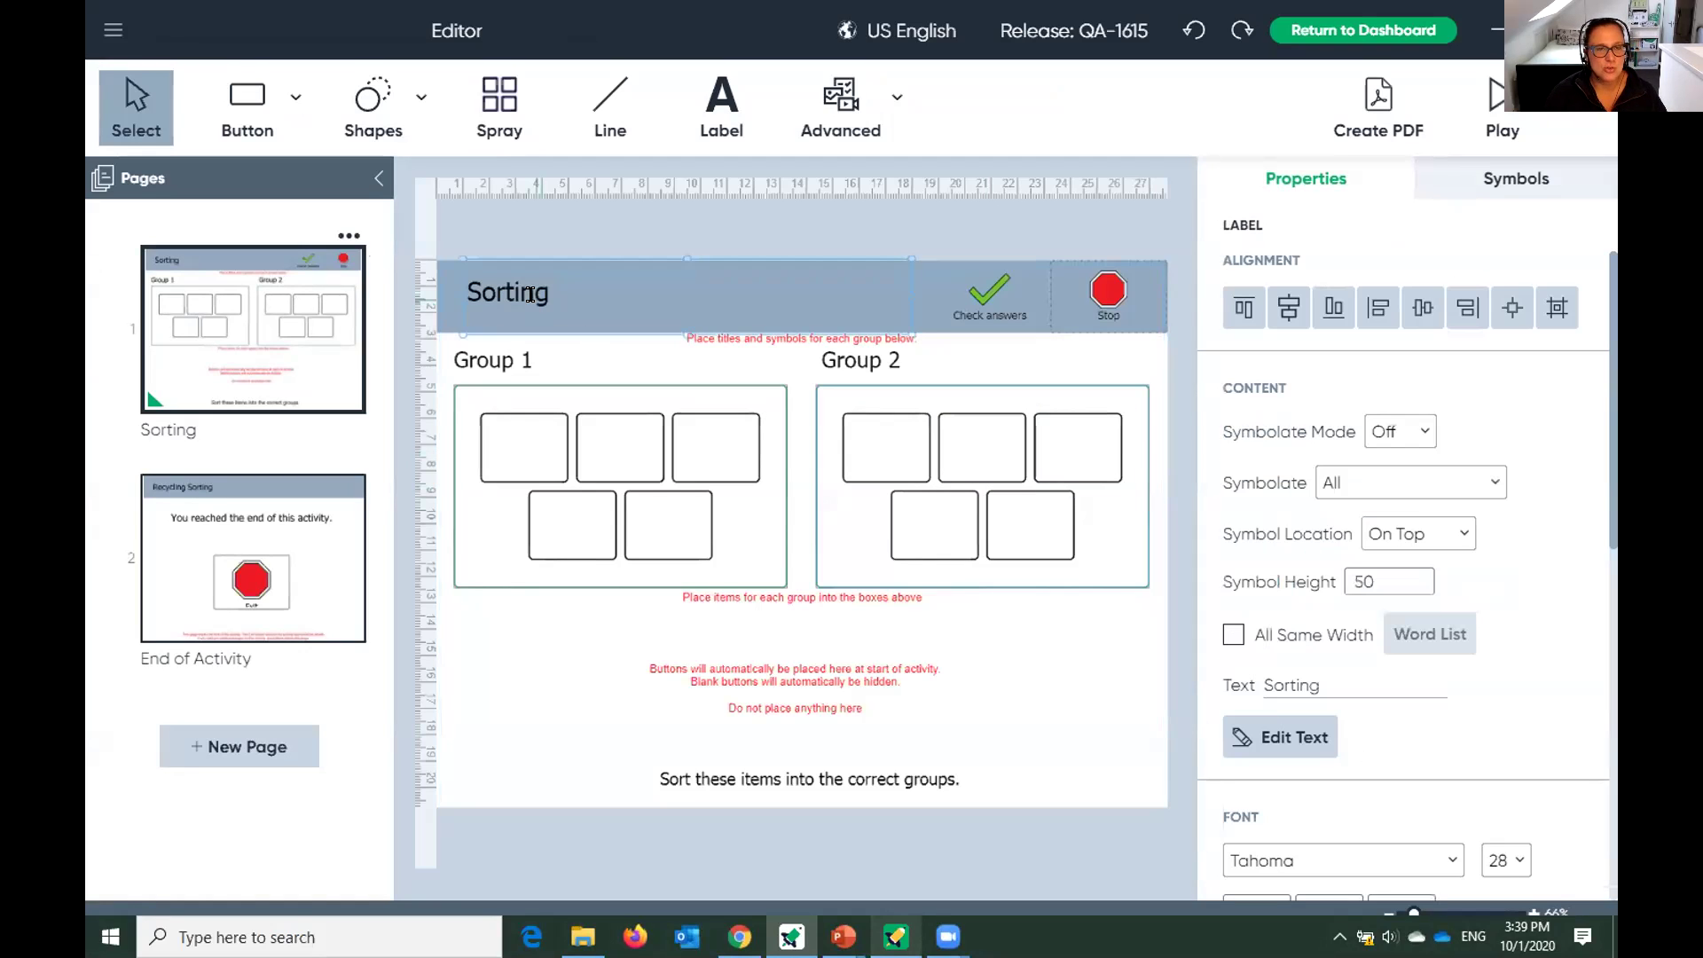
pyautogui.doubleClick(529, 296)
pyautogui.write('WordSort')
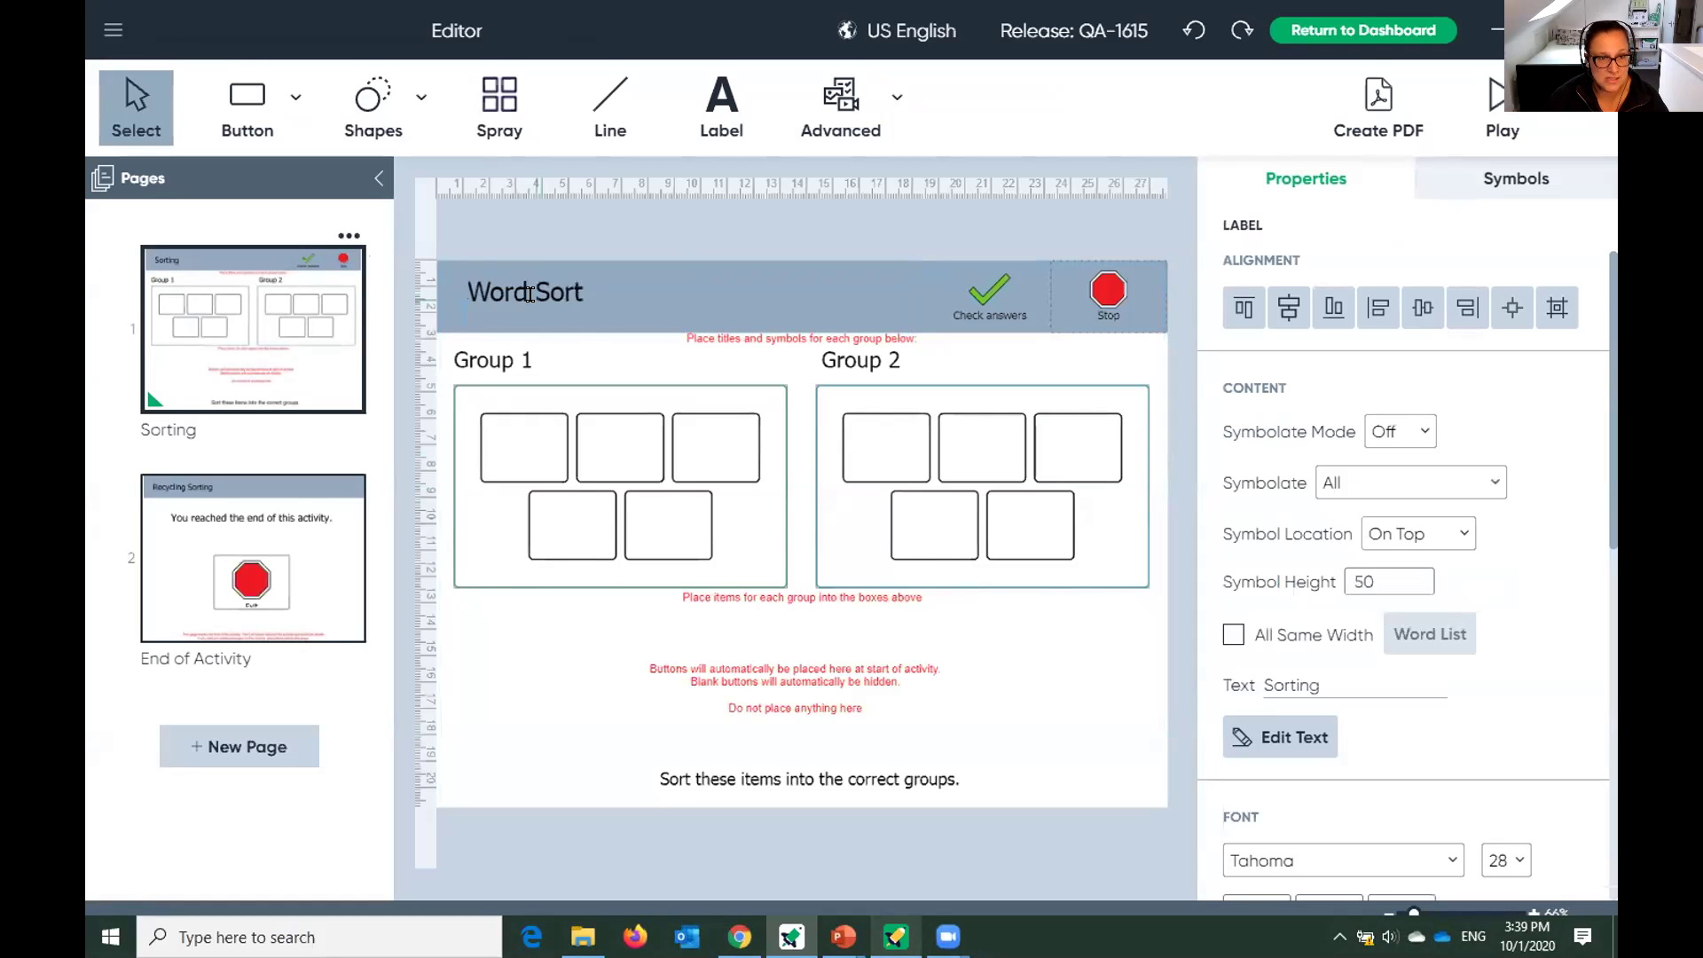
# Rename the Group 1 and Group 2 headings to Nouns and Verbs.
pyautogui.click(552, 348)
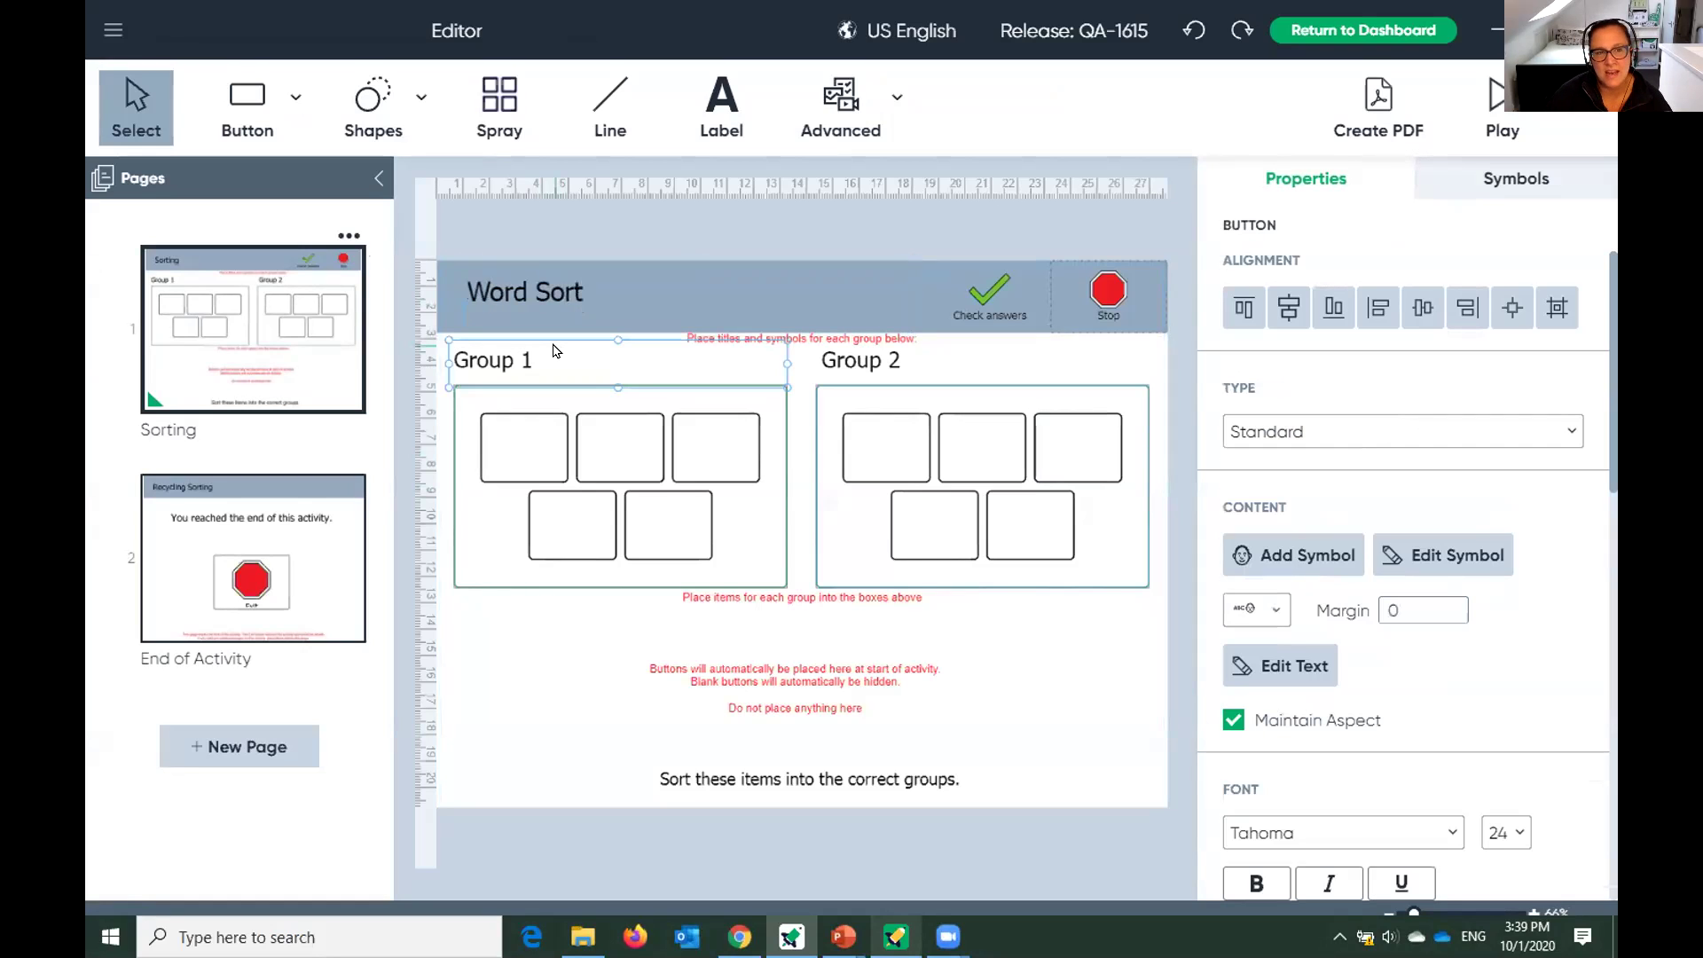
pyautogui.doubleClick(552, 350)
pyautogui.write('Nouns')
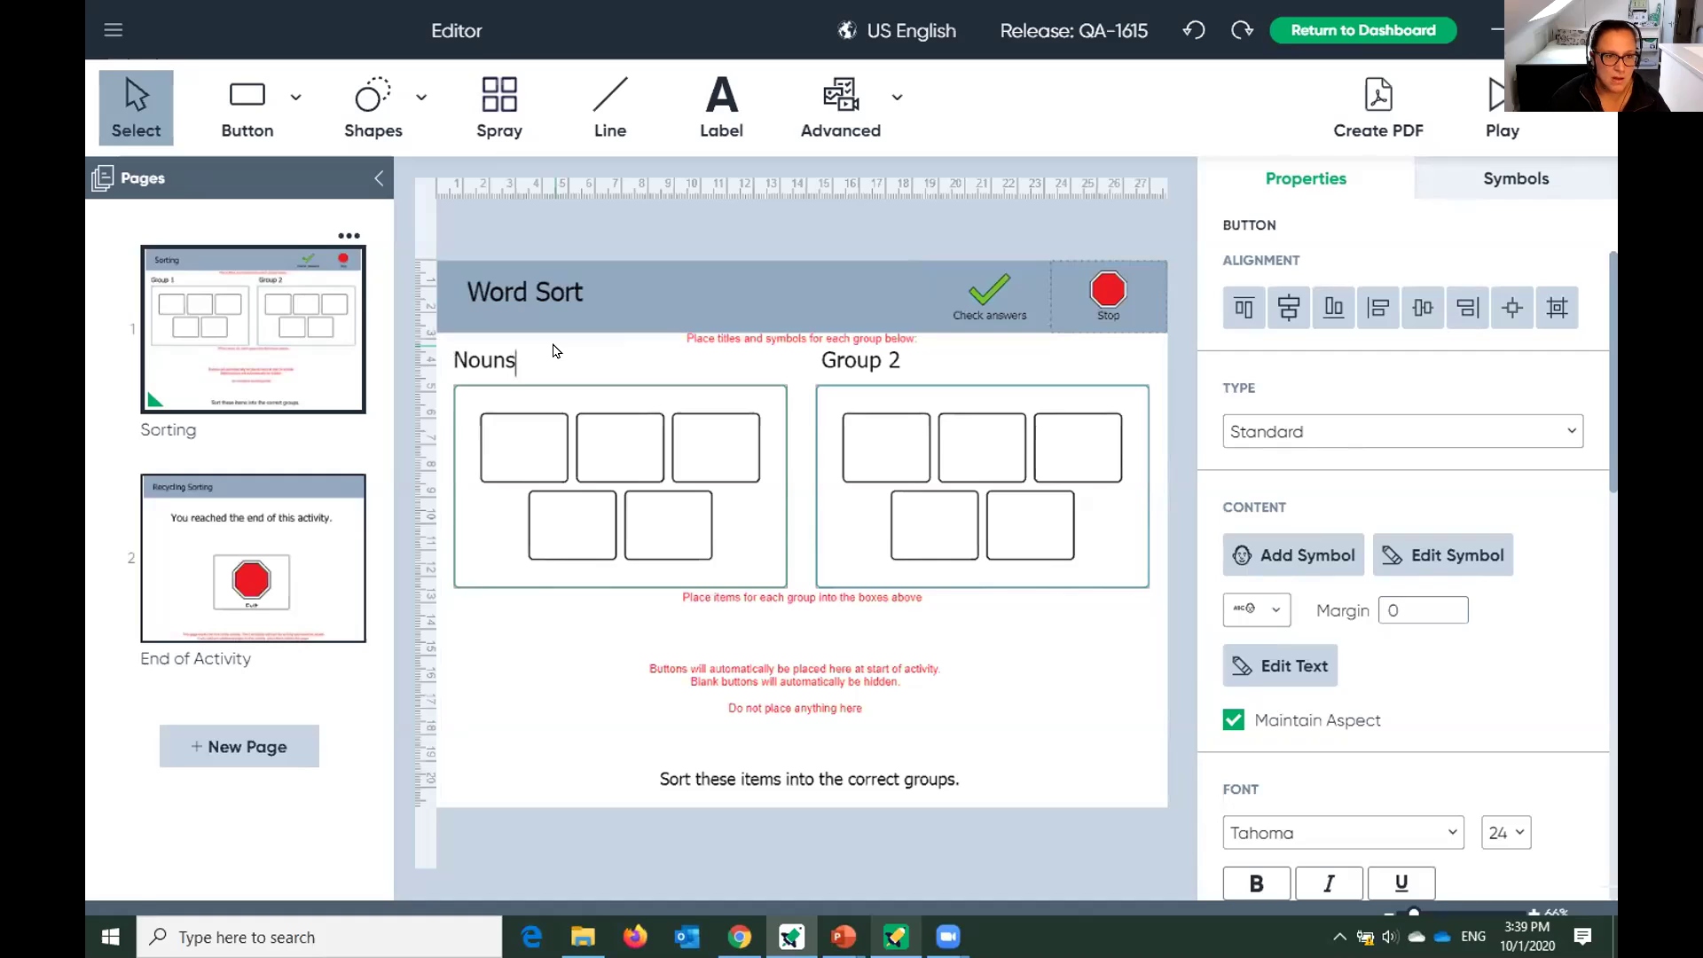
pyautogui.click(886, 378)
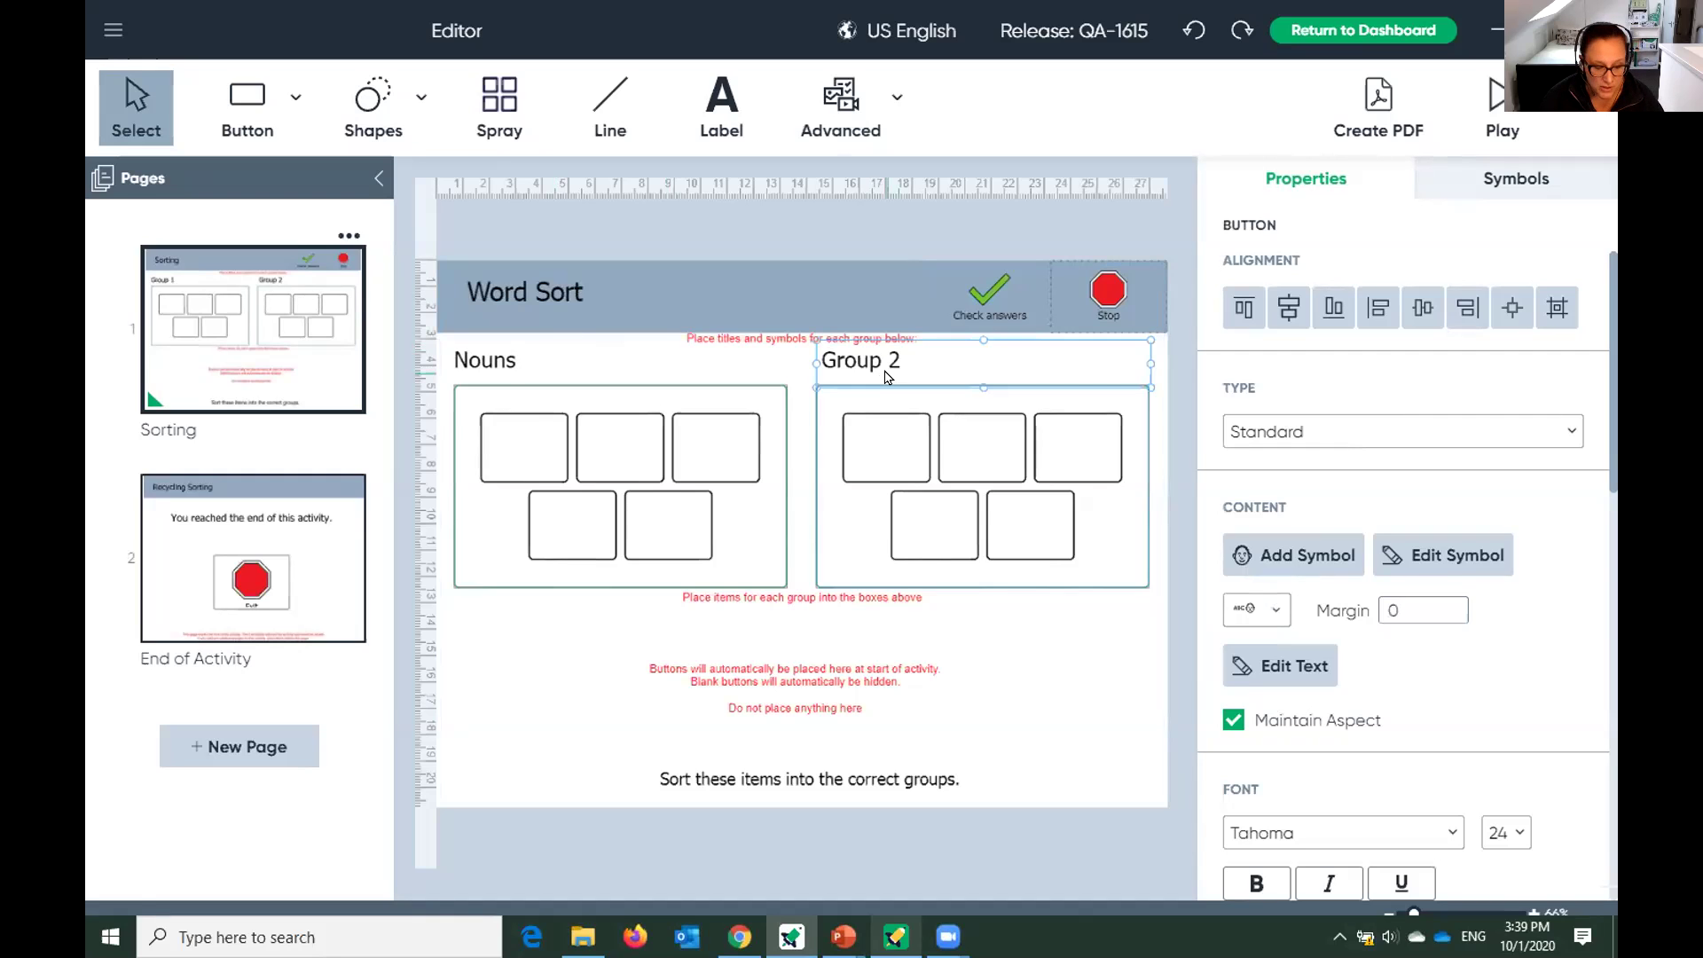
pyautogui.doubleClick(886, 377)
pyautogui.write('Verbs')
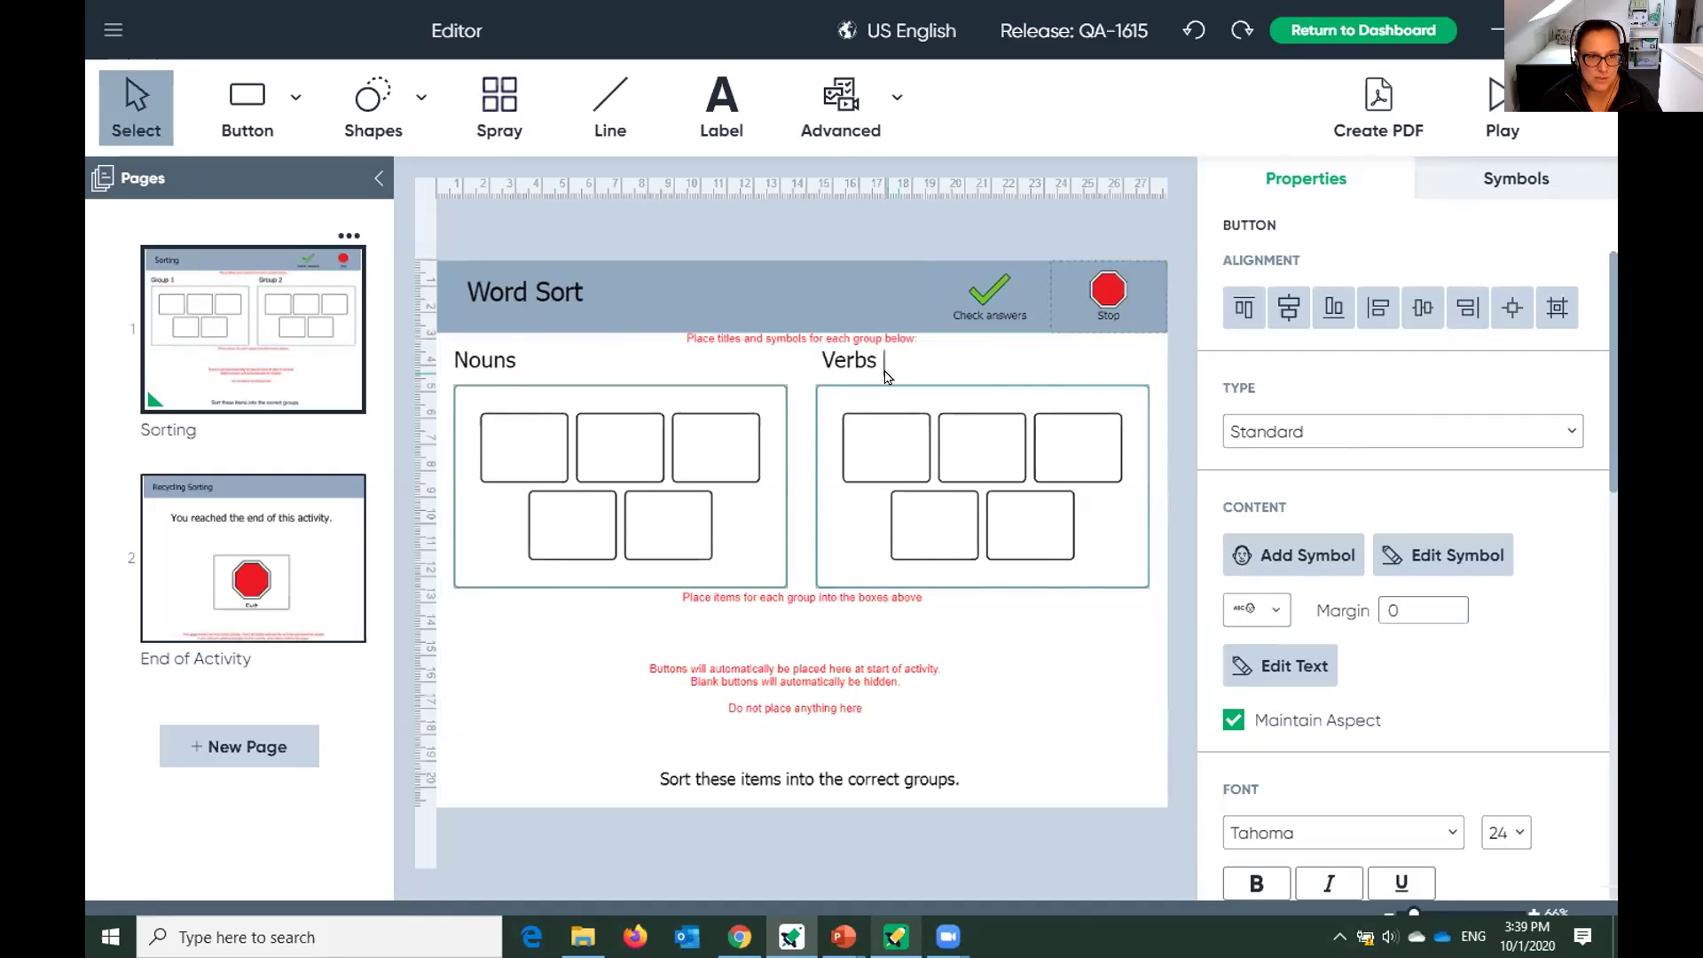
pyautogui.click(524, 451)
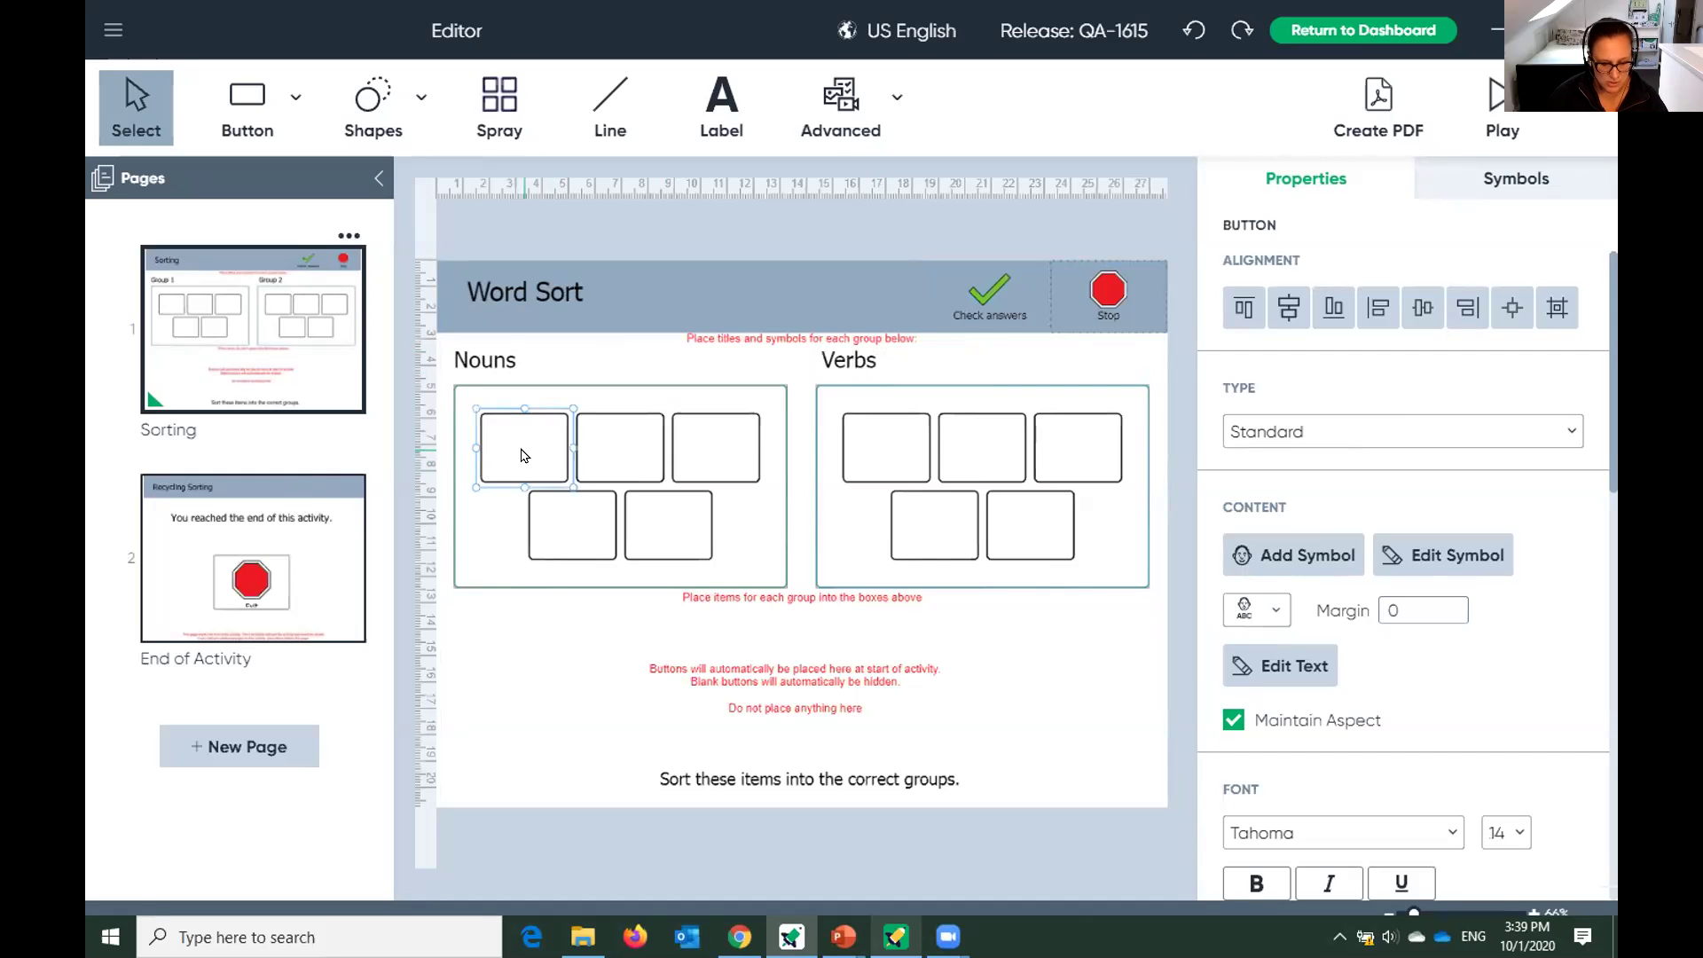
# Fill the three Nouns boxes with ball, shoe and bird symbols.
pyautogui.doubleClick(522, 456)
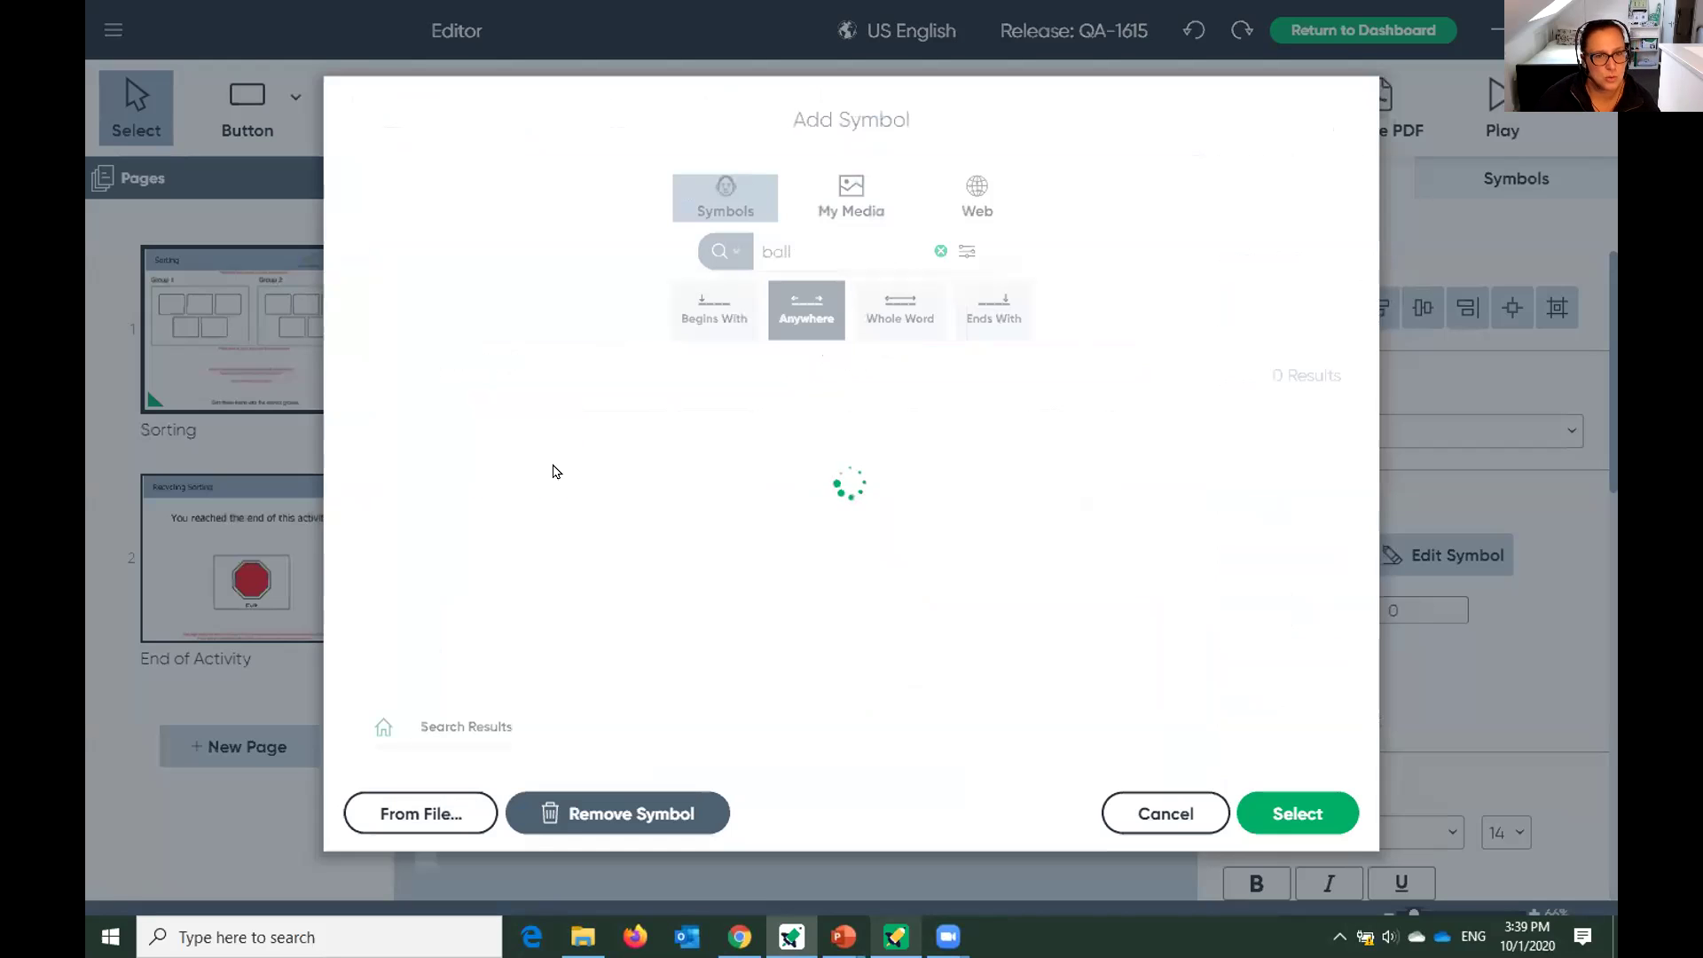
pyautogui.click(1315, 813)
pyautogui.click(627, 436)
pyautogui.write('shoe')
pyautogui.press('Return')
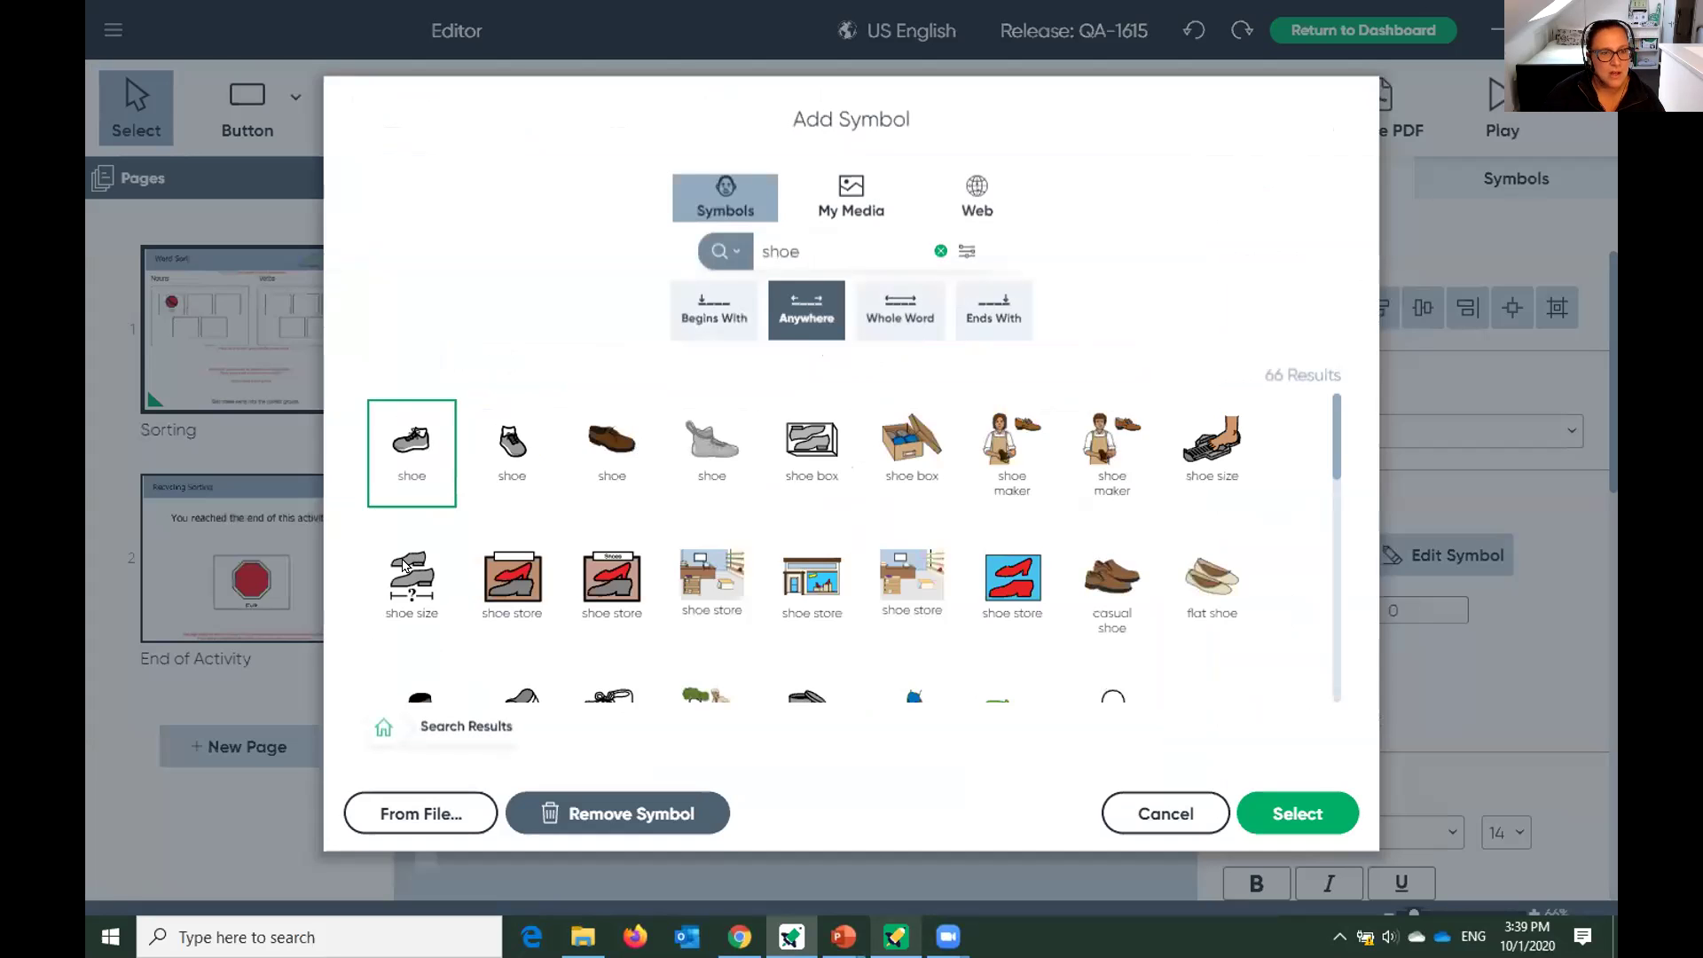
pyautogui.click(1296, 830)
pyautogui.click(715, 459)
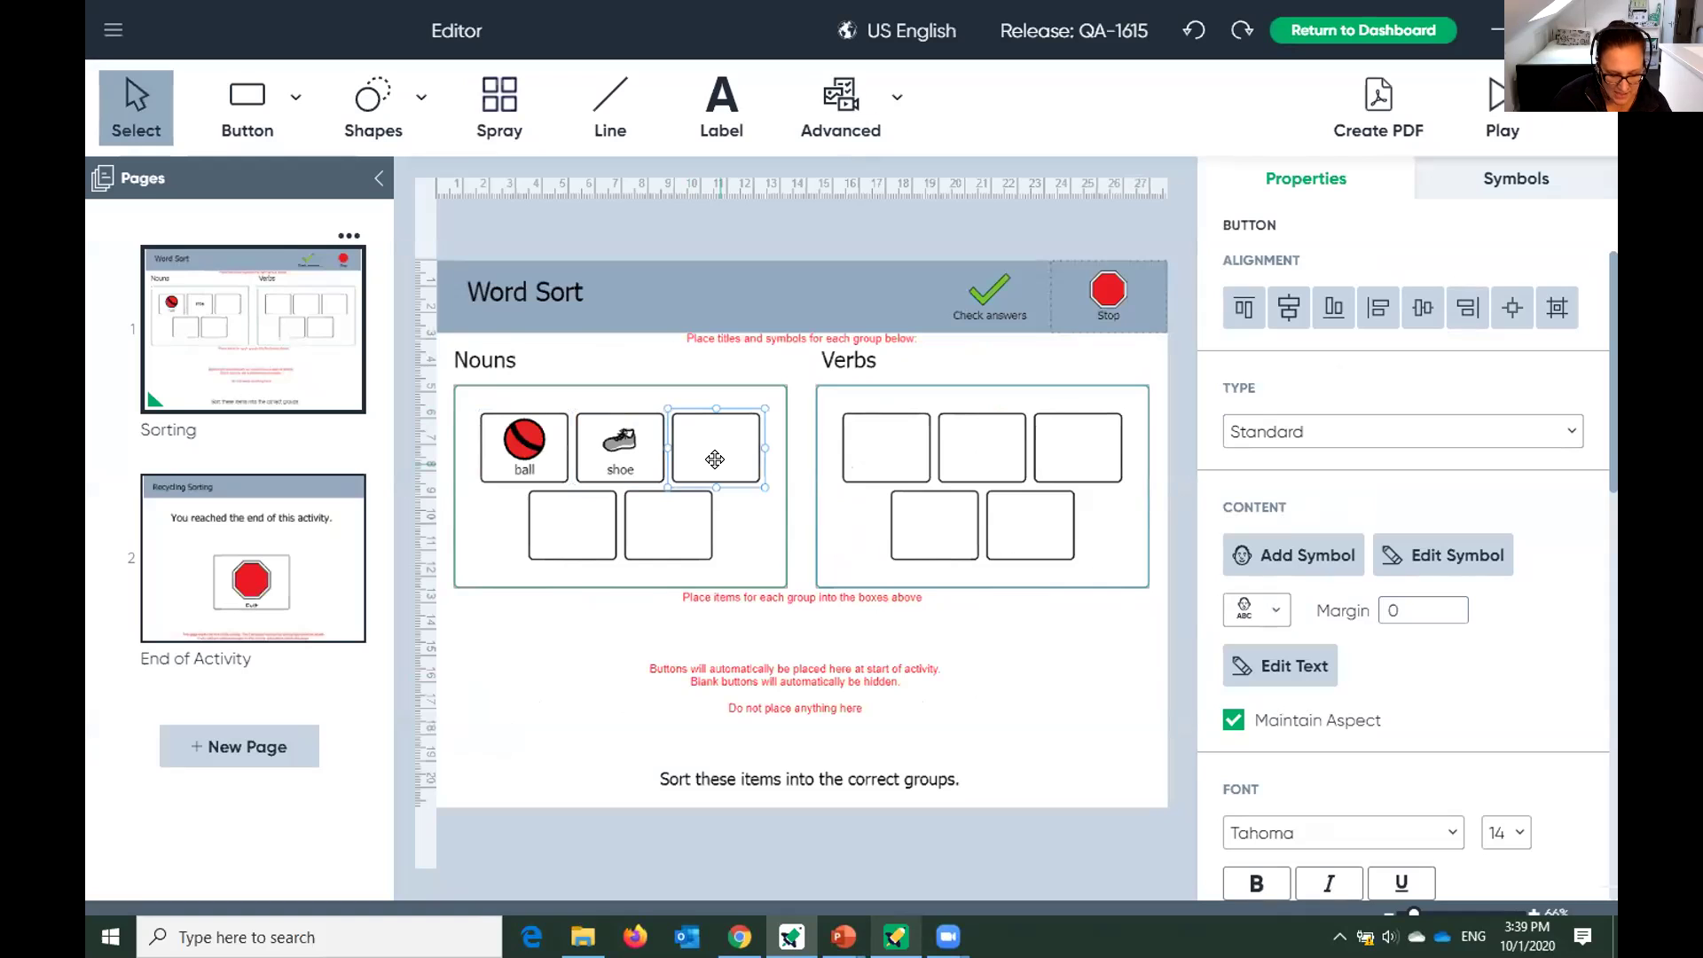
pyautogui.doubleClick(715, 459)
pyautogui.write('bird')
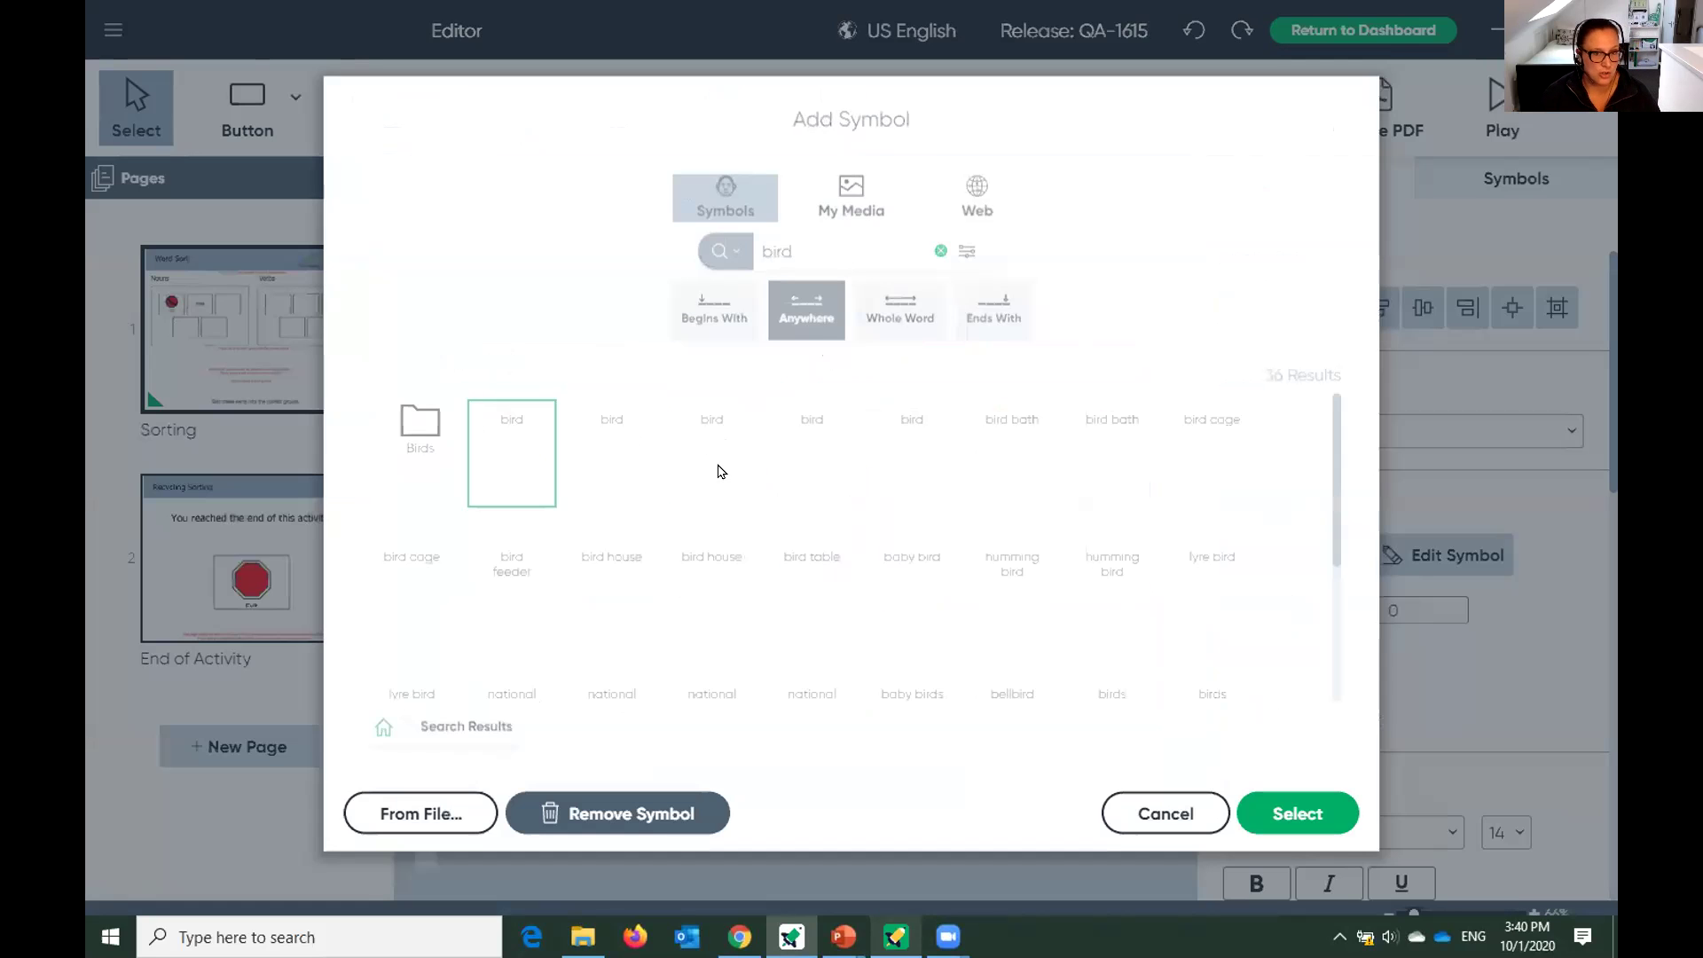
pyautogui.click(1296, 814)
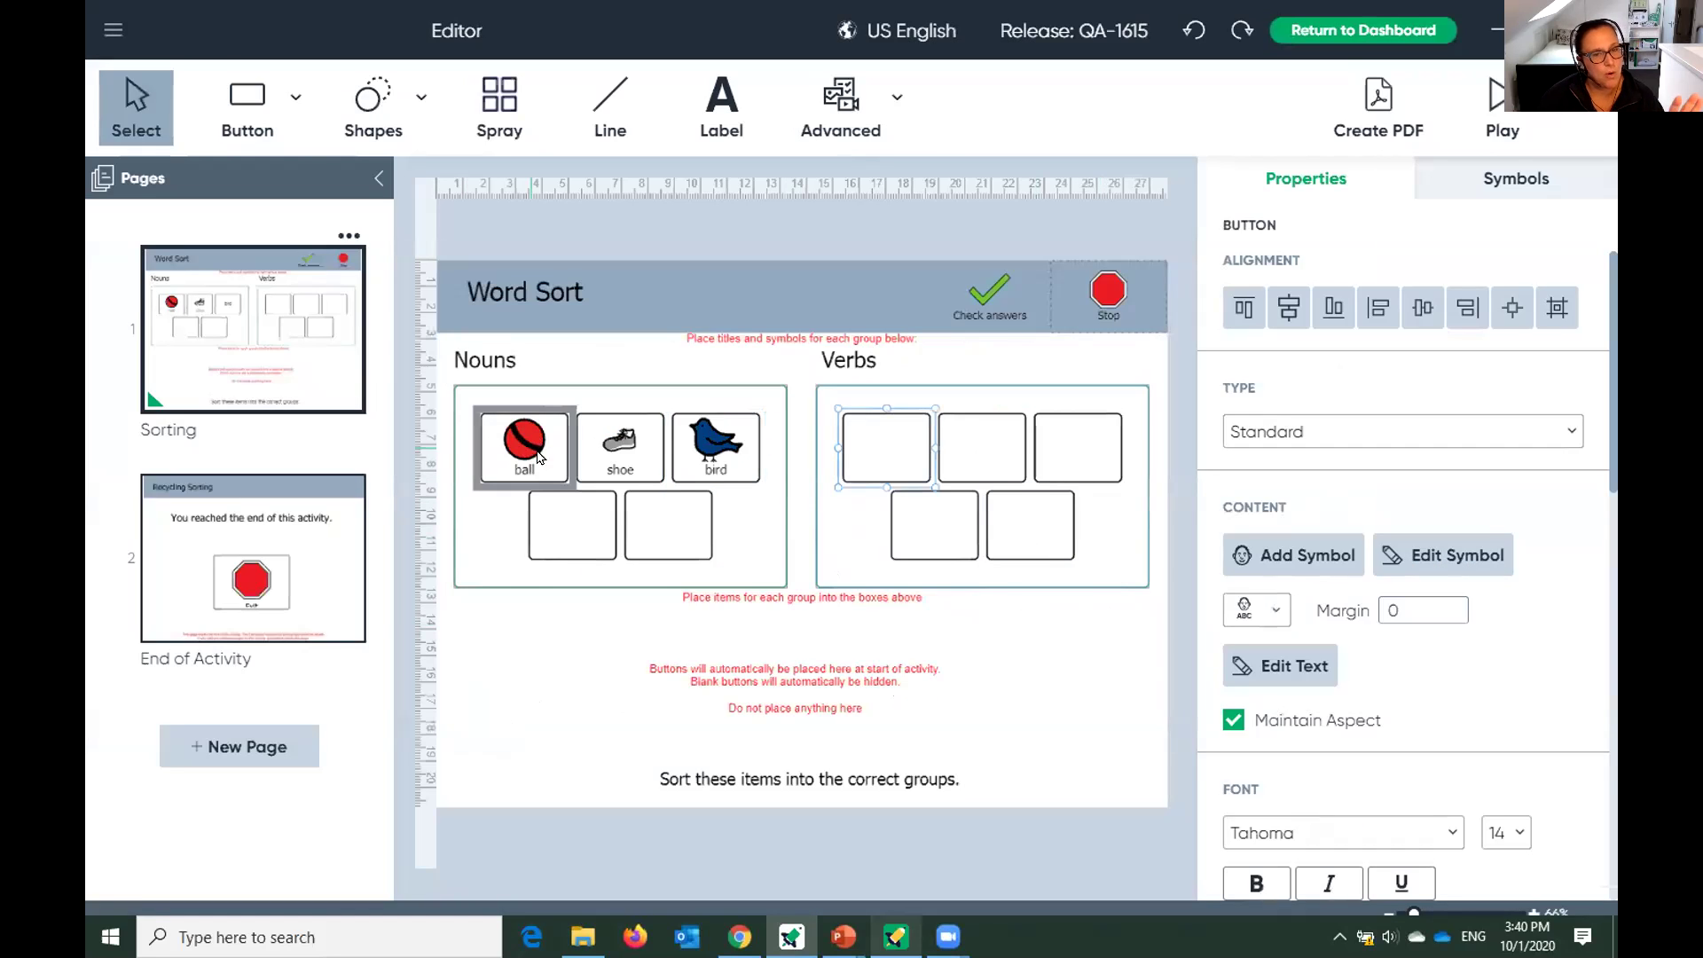
# Fill the three Verbs boxes with swim, run and eat symbols.
pyautogui.doubleClick(865, 453)
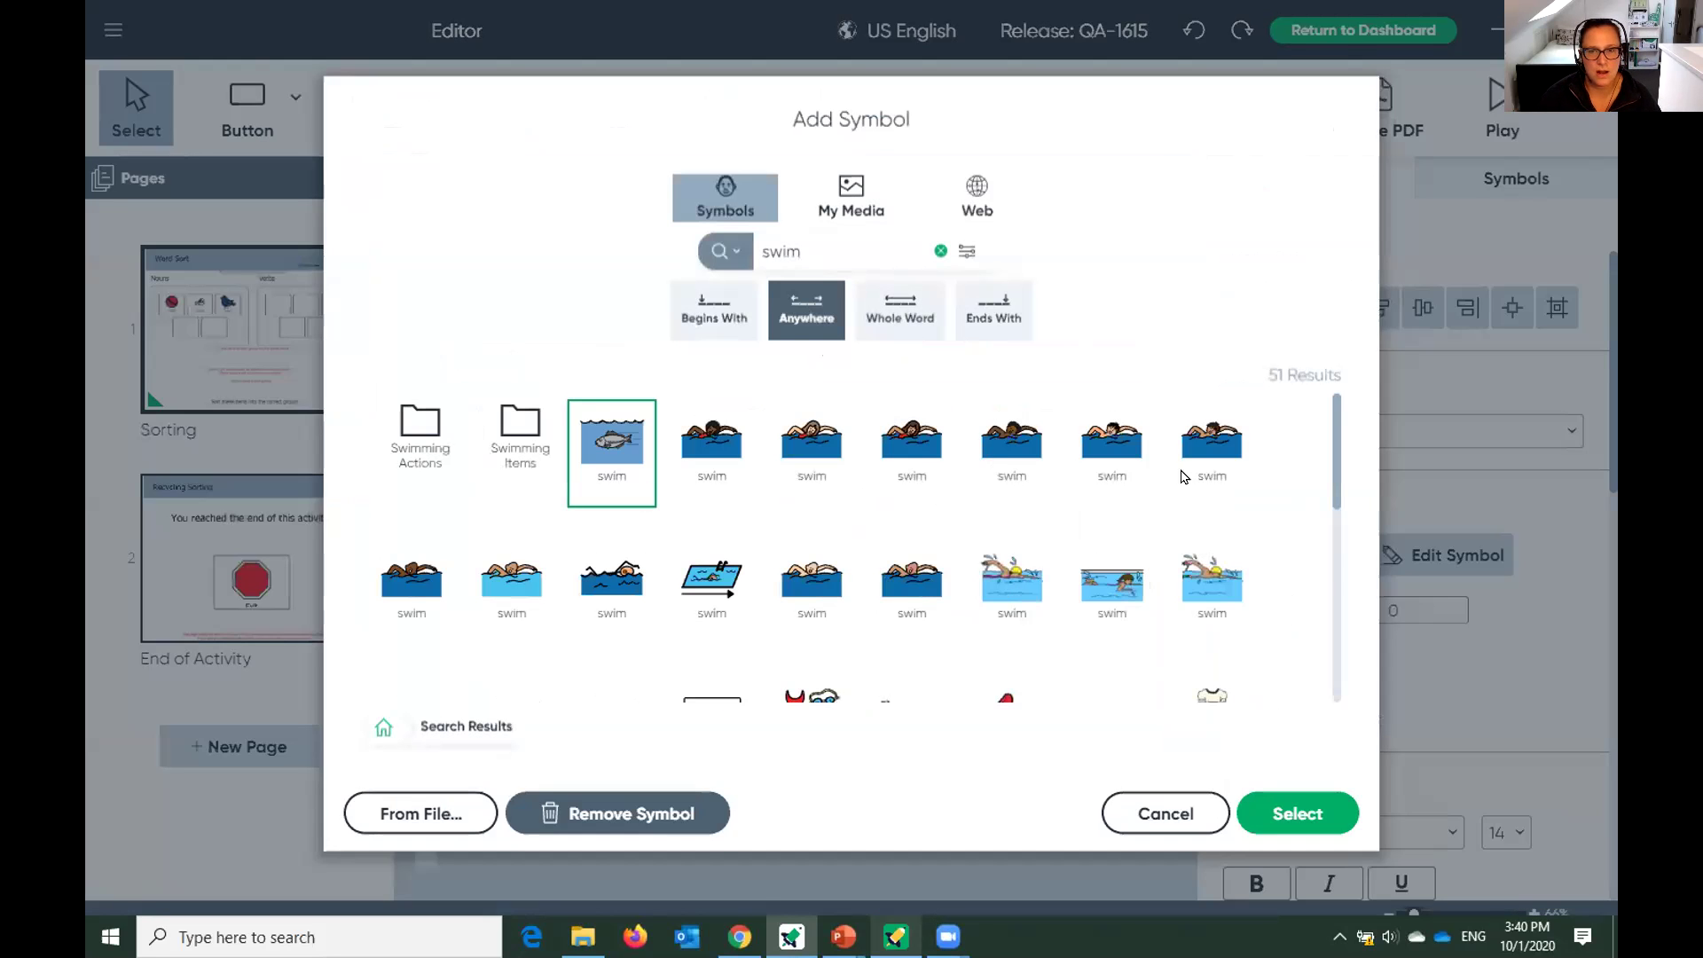
pyautogui.click(1114, 441)
pyautogui.click(1305, 816)
pyautogui.click(979, 441)
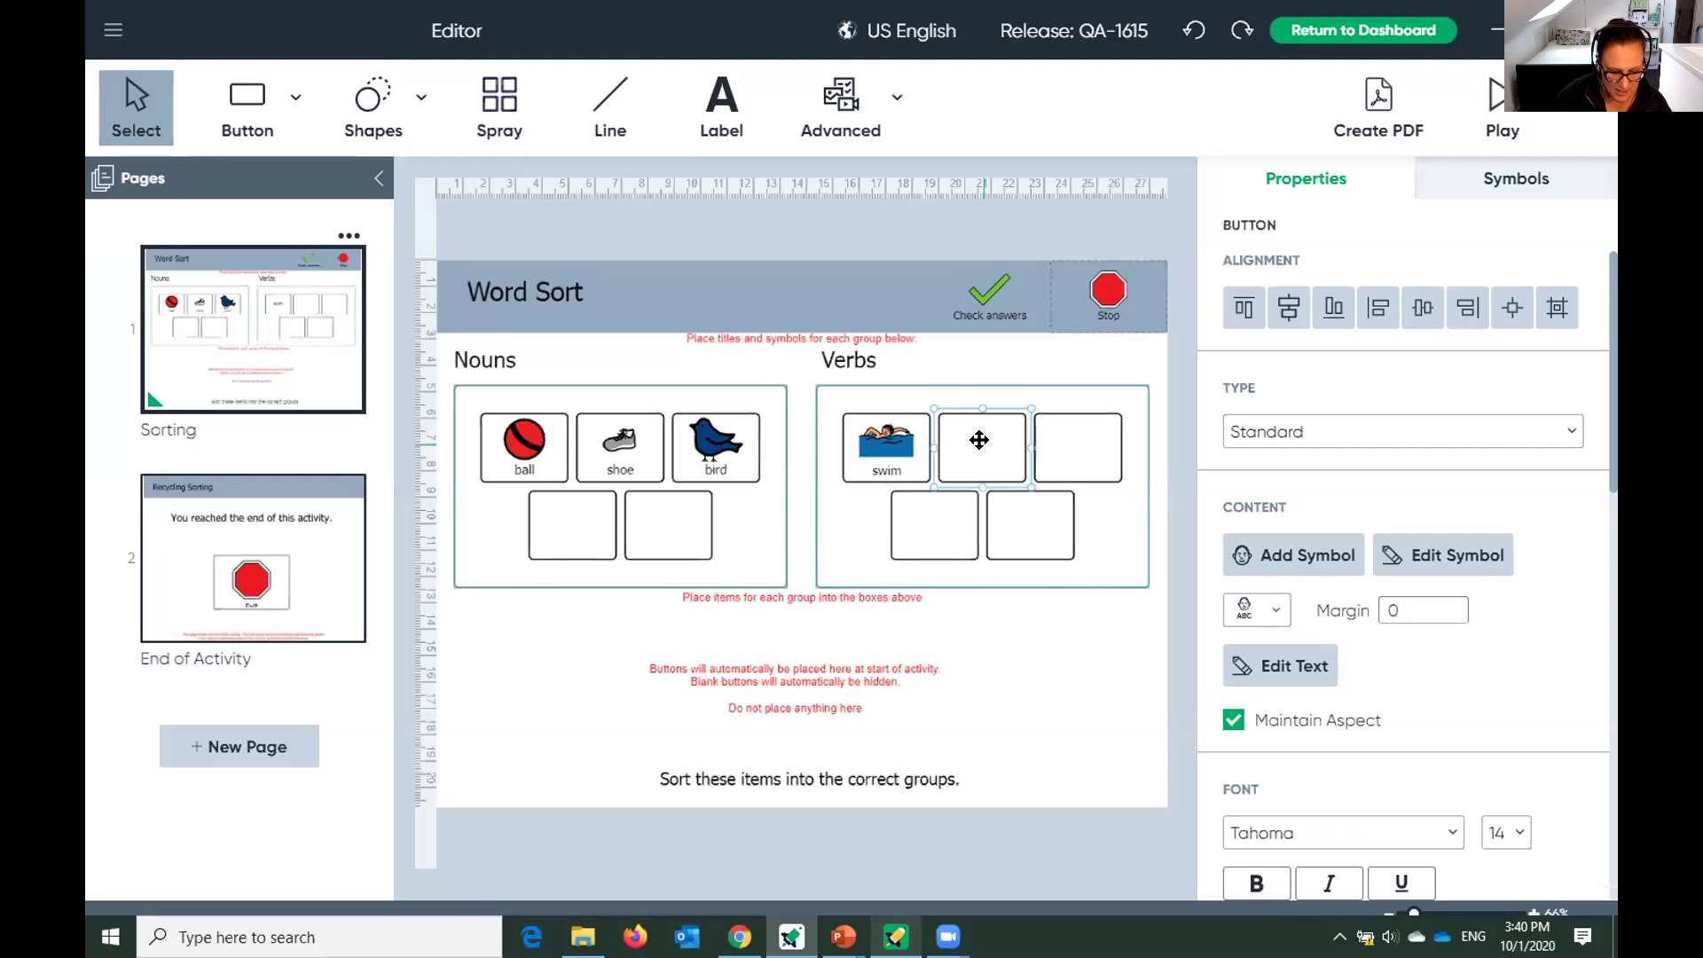
pyautogui.doubleClick(980, 441)
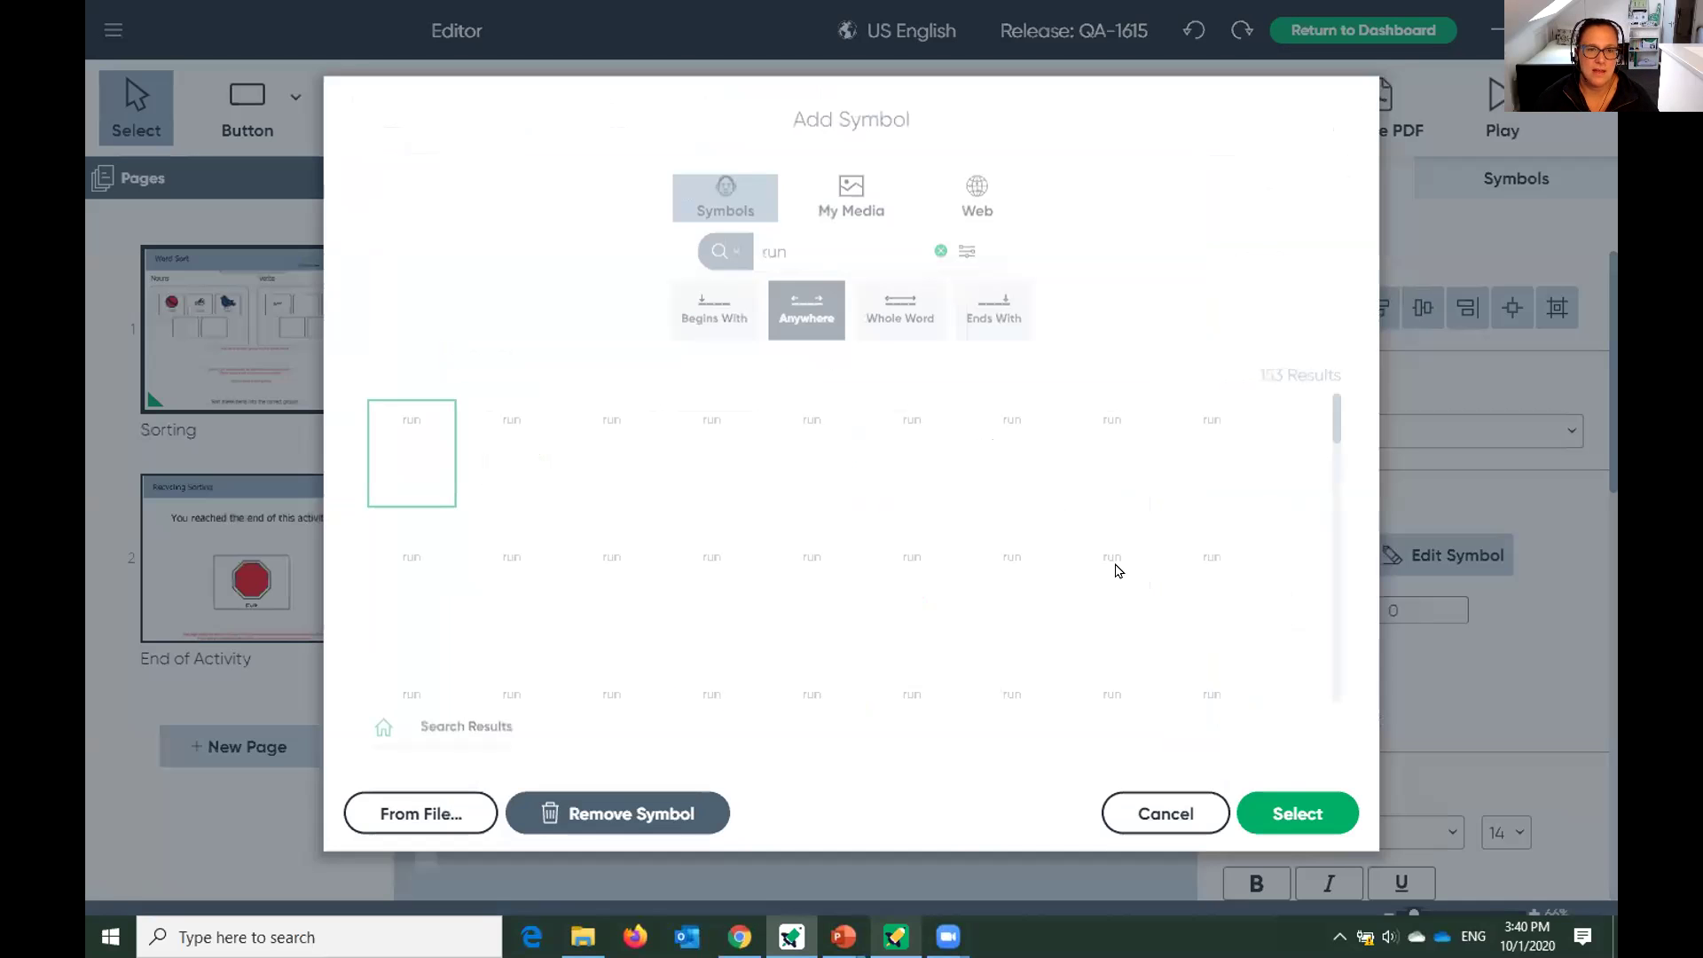
pyautogui.click(1292, 811)
pyautogui.click(1072, 443)
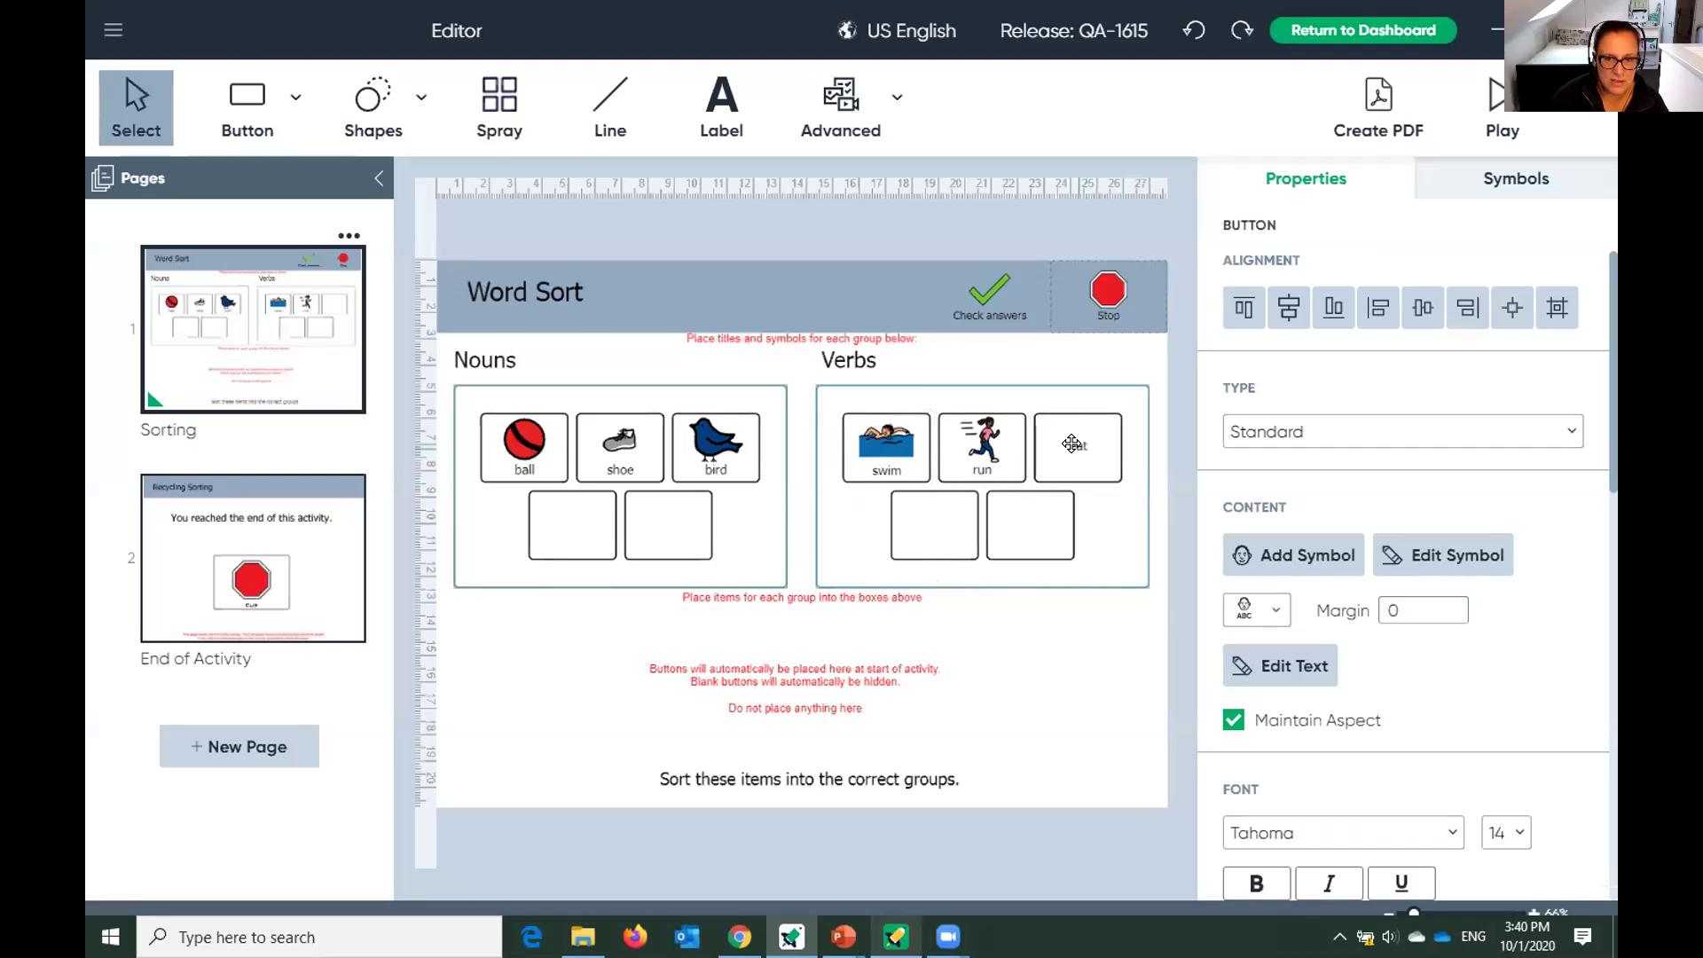
pyautogui.doubleClick(1072, 443)
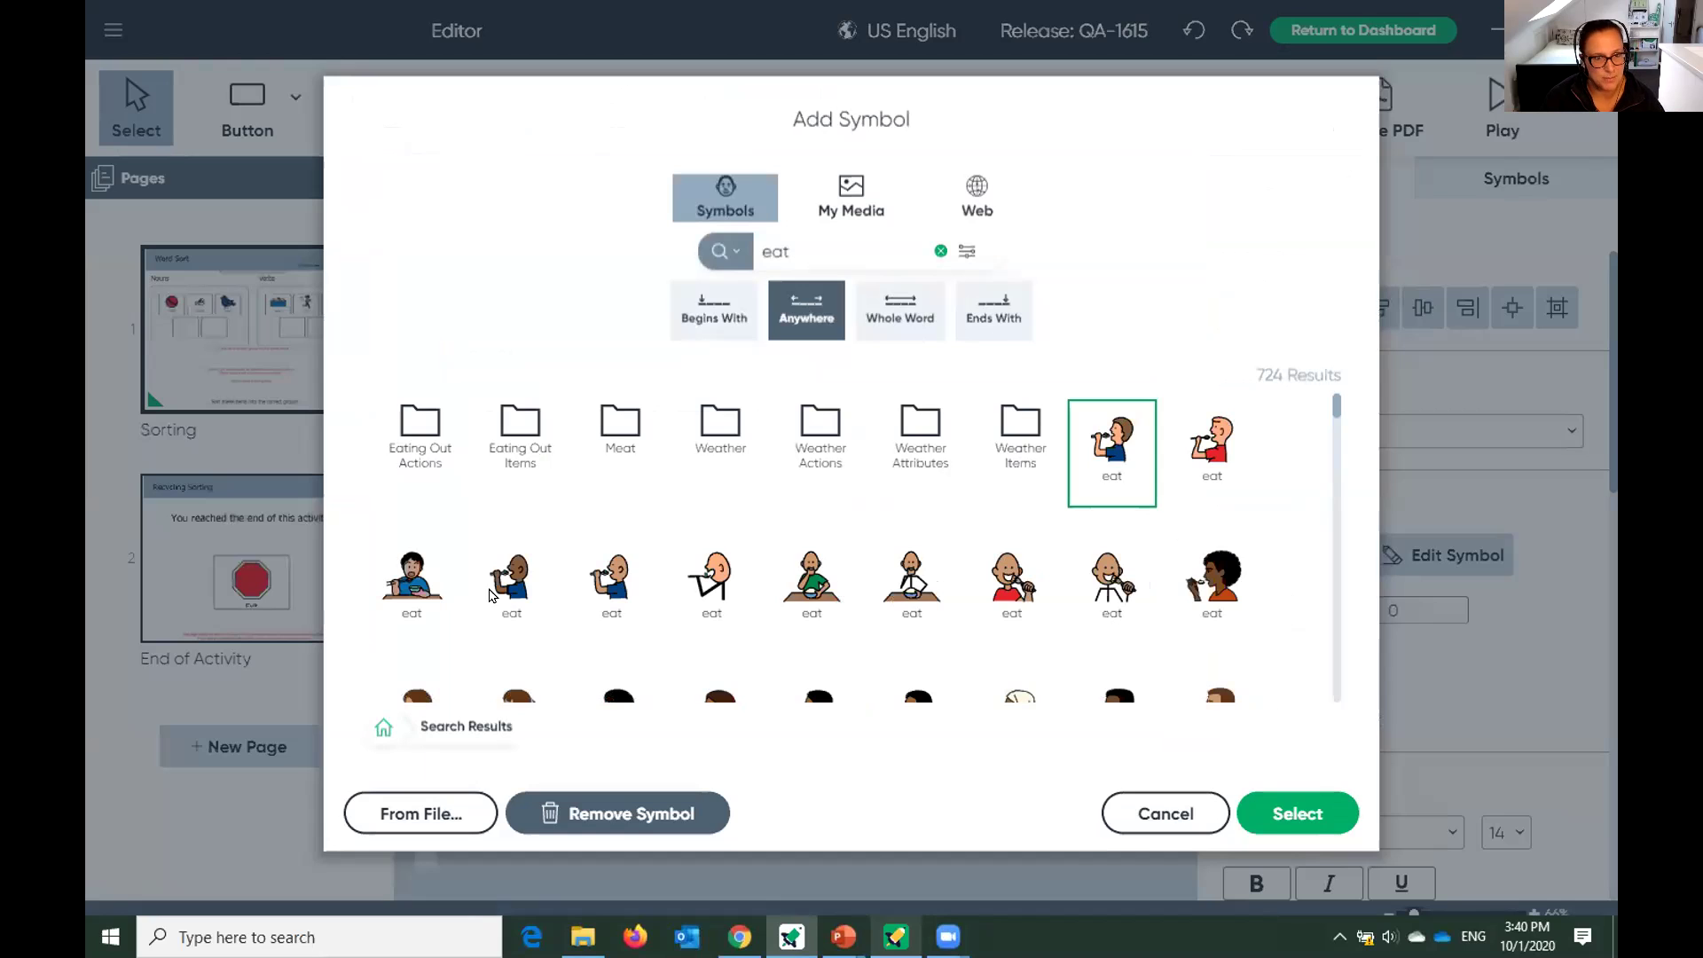
pyautogui.click(623, 605)
pyautogui.click(1272, 808)
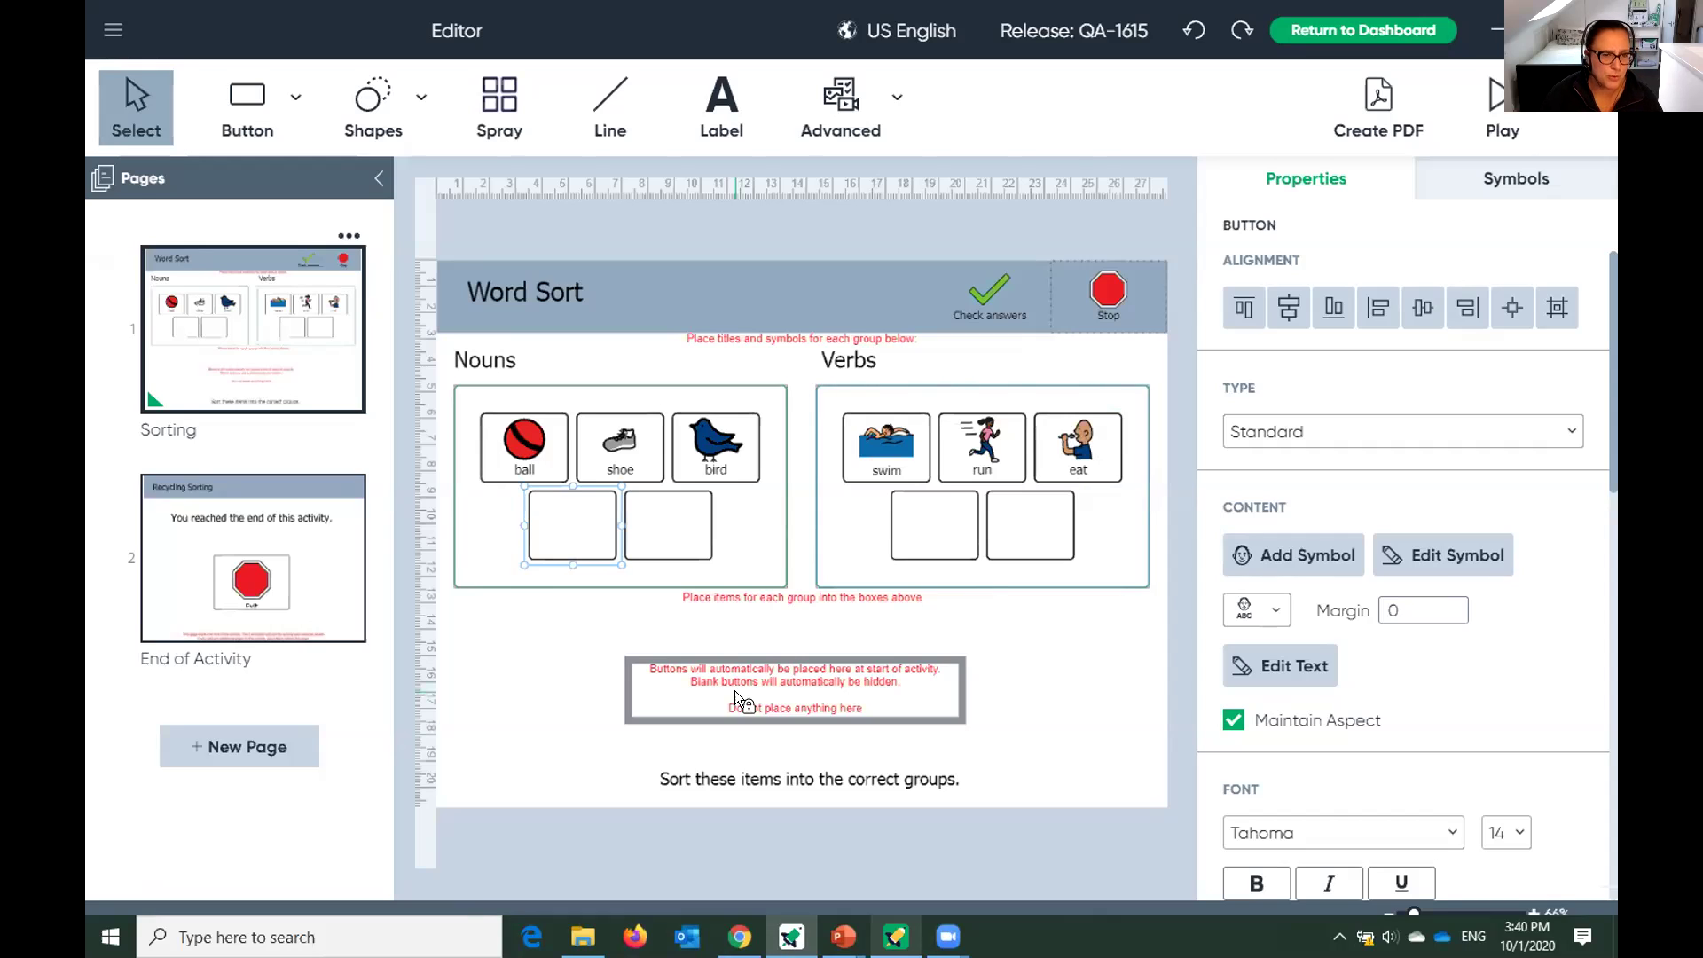
# Select the ball, shoe and bird buttons together and give them a yellow fill.
pyautogui.click(526, 453)
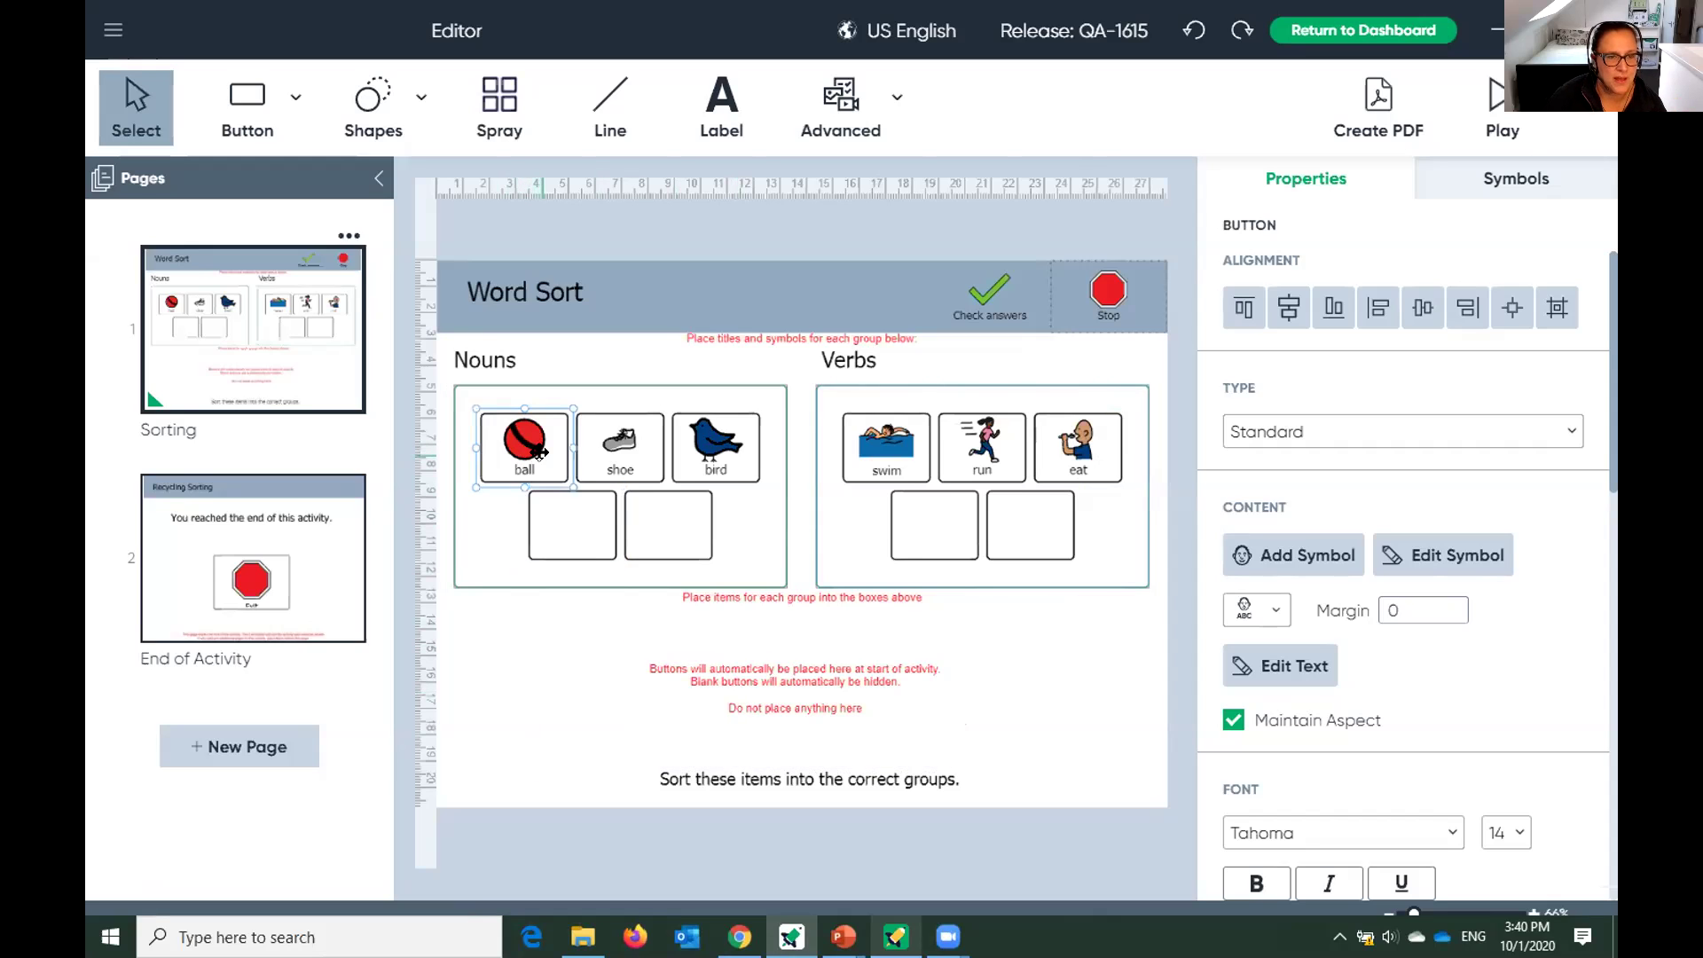
pyautogui.click(830, 282)
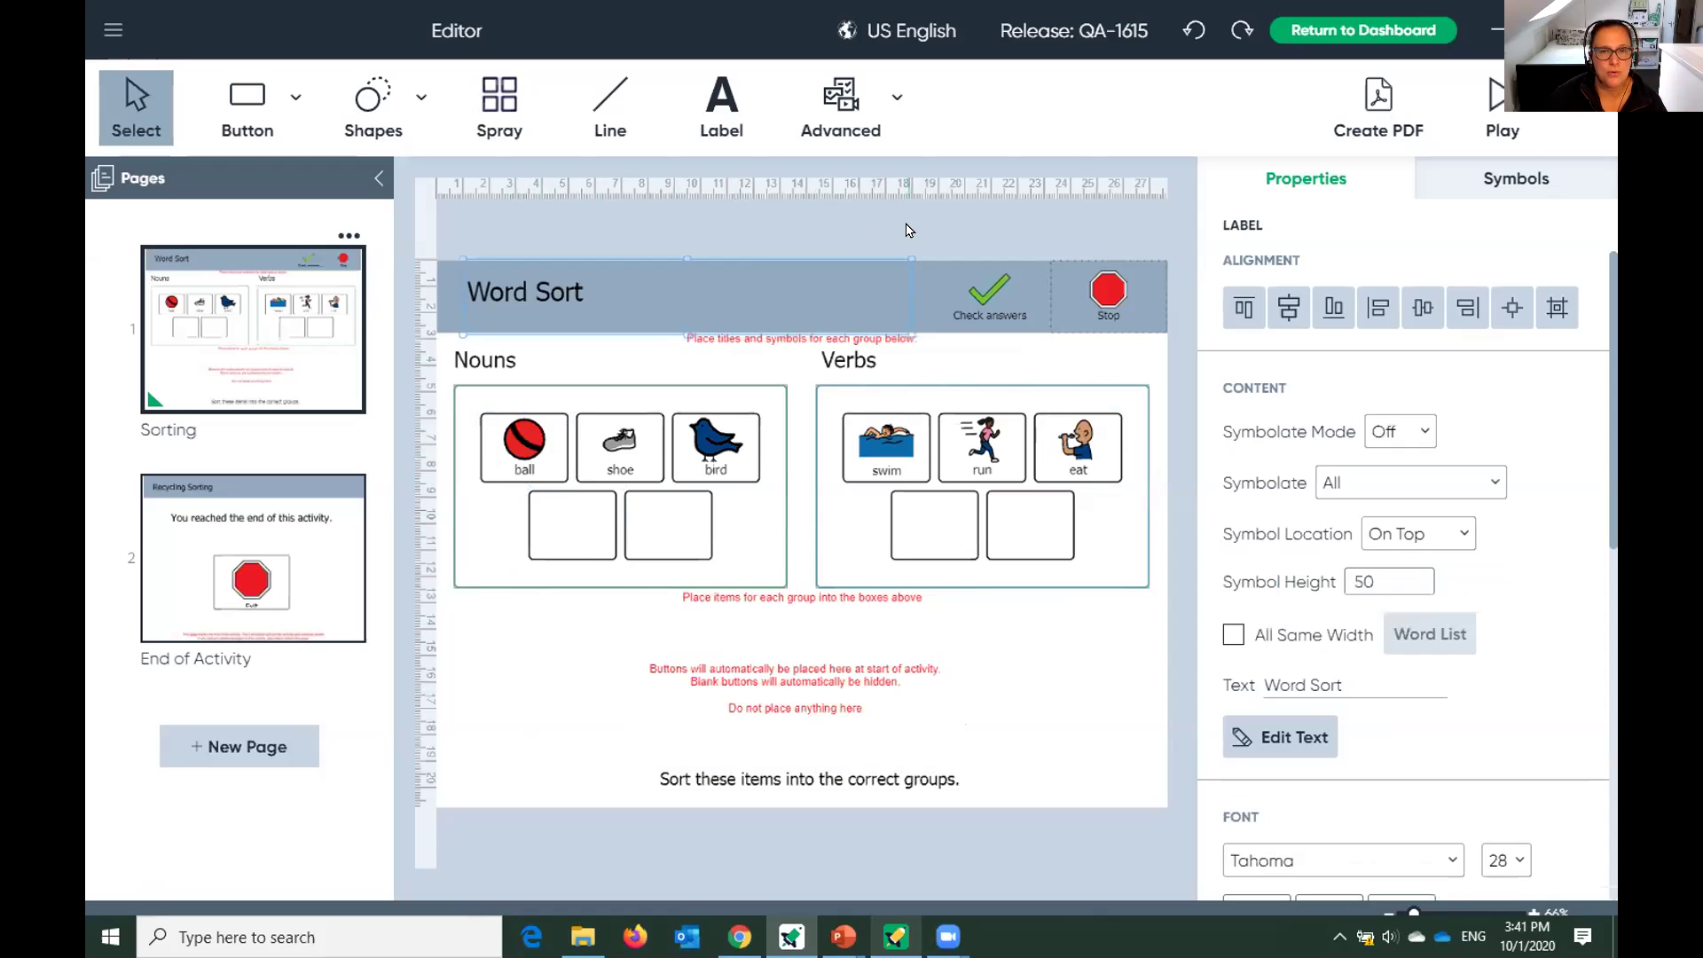
pyautogui.click(910, 231)
pyautogui.moveTo(517, 454); pyautogui.dragTo(719, 454)
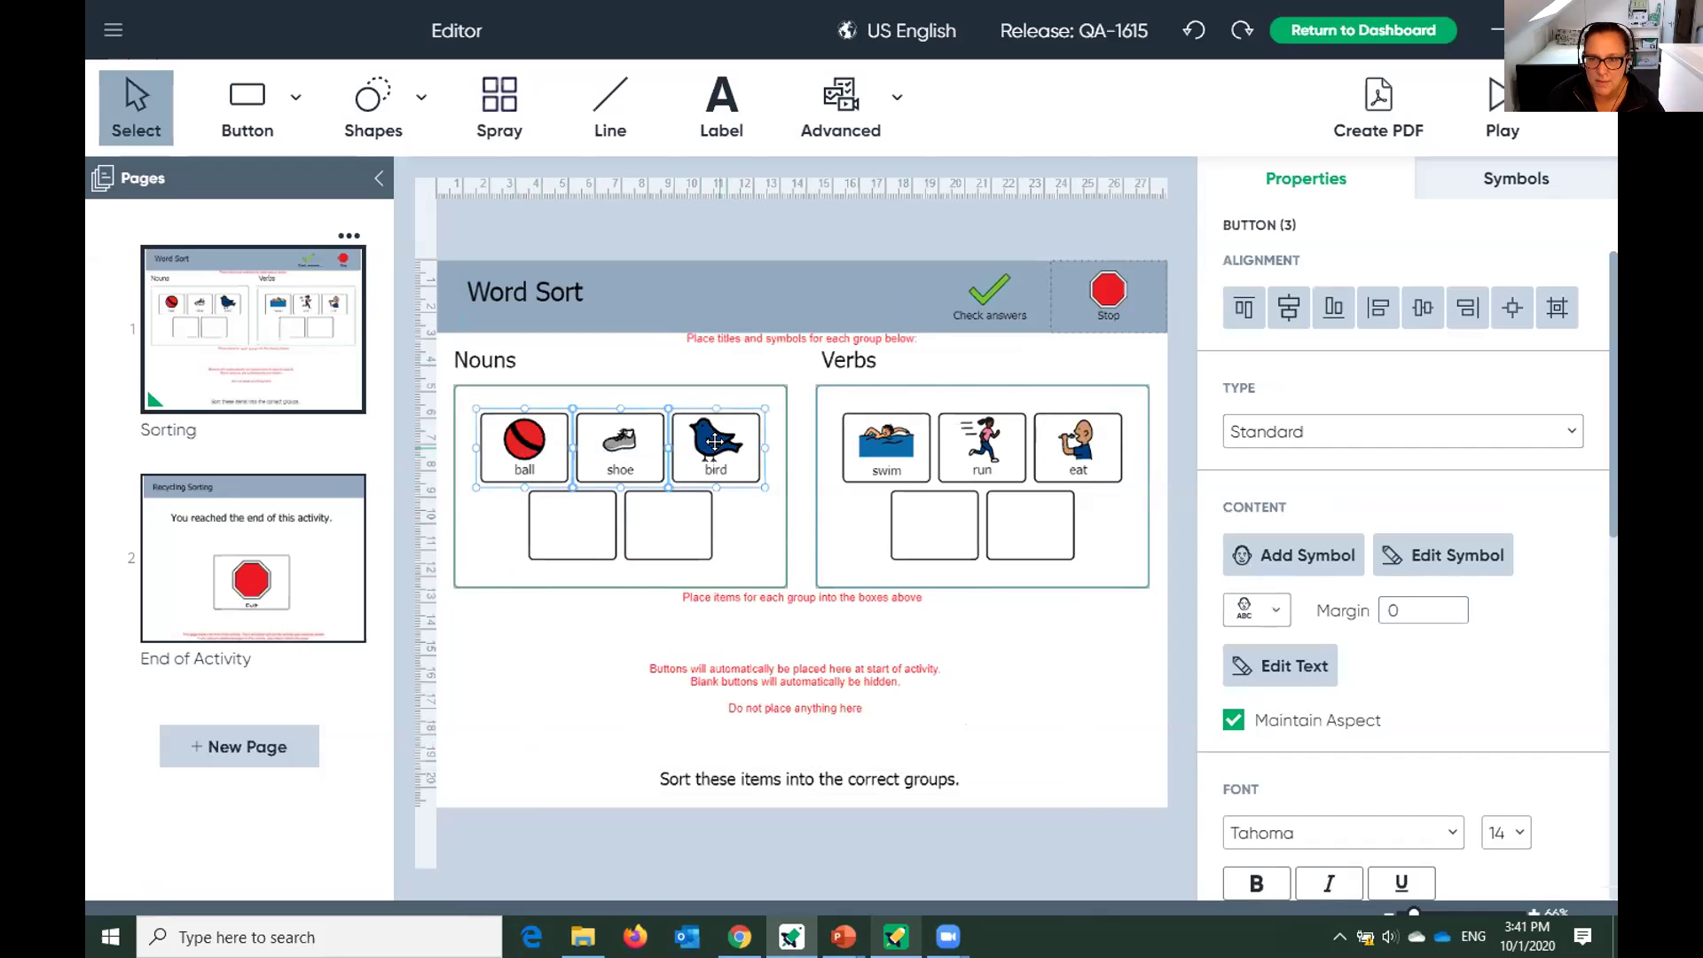
pyautogui.scroll(-6, 1433, 677)
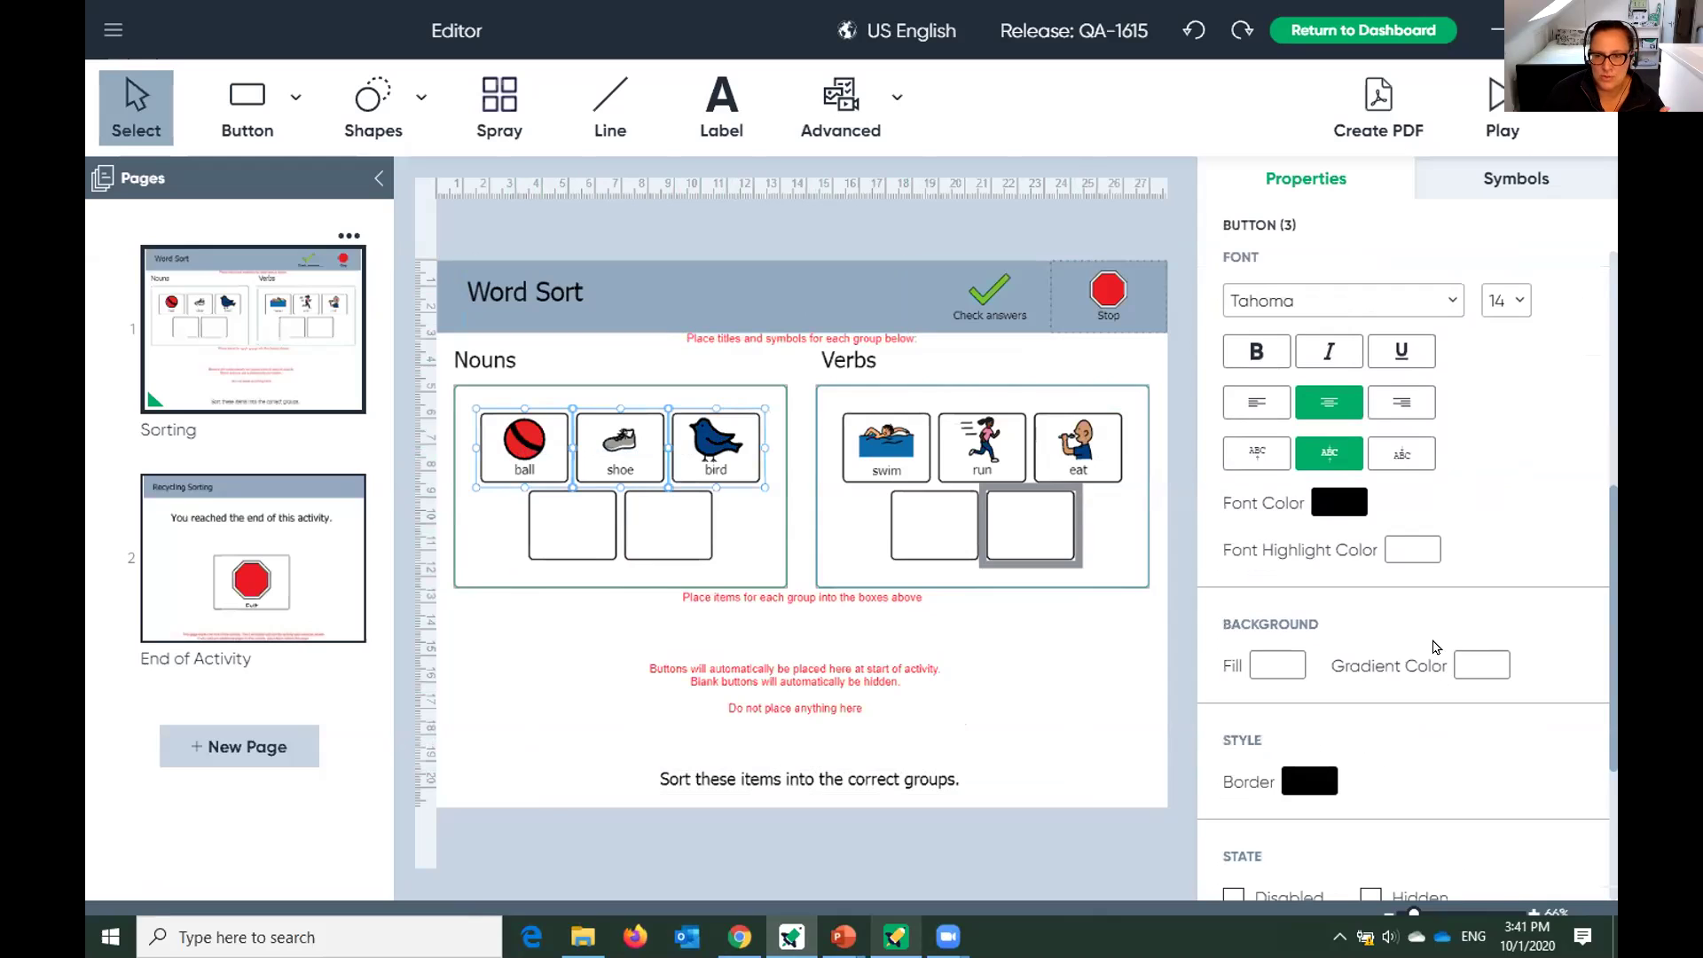
pyautogui.click(1281, 670)
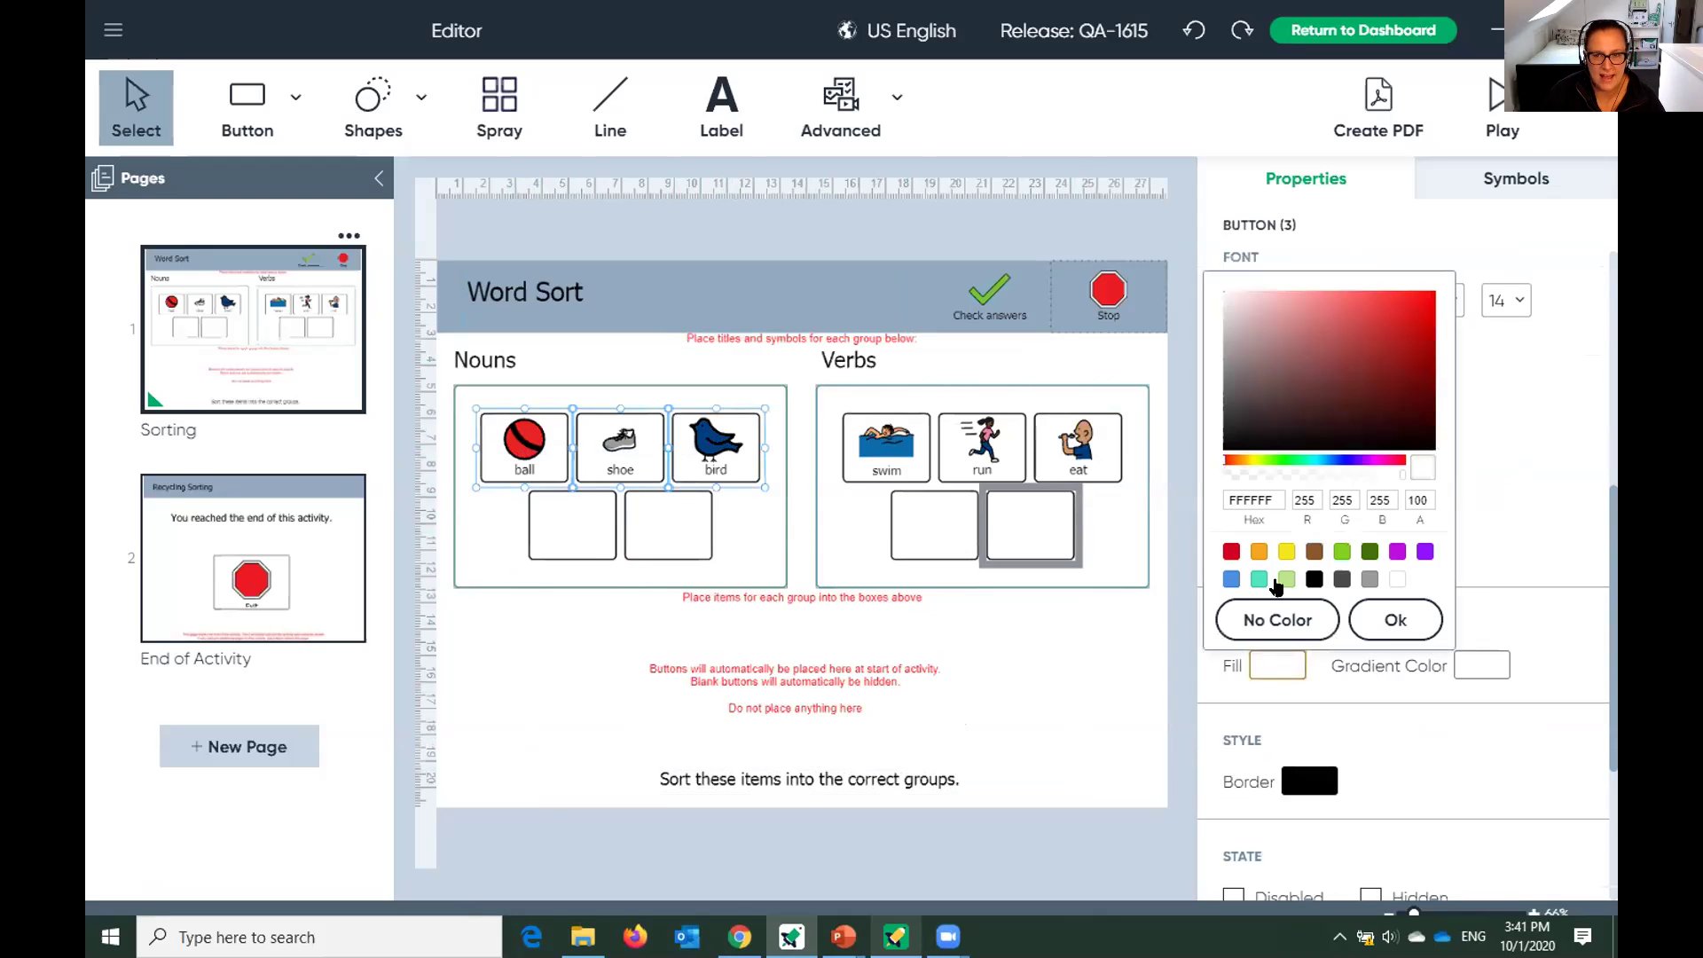
pyautogui.click(1286, 552)
pyautogui.click(1396, 621)
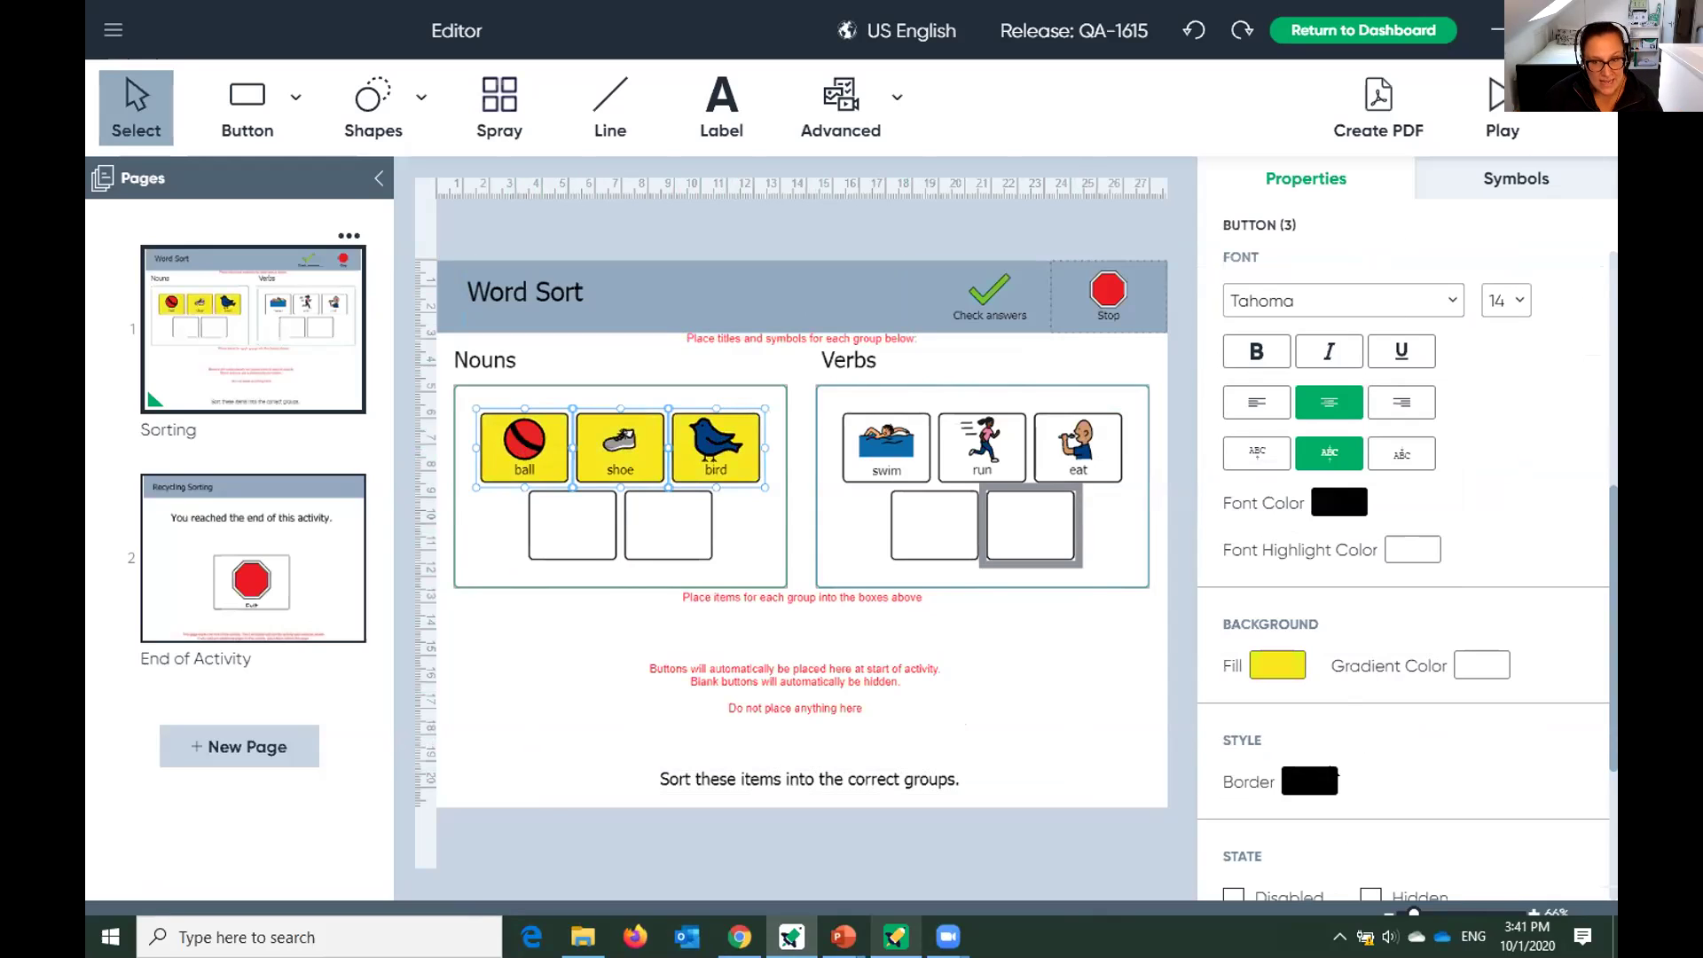
pyautogui.moveTo(892, 463); pyautogui.dragTo(1088, 458)
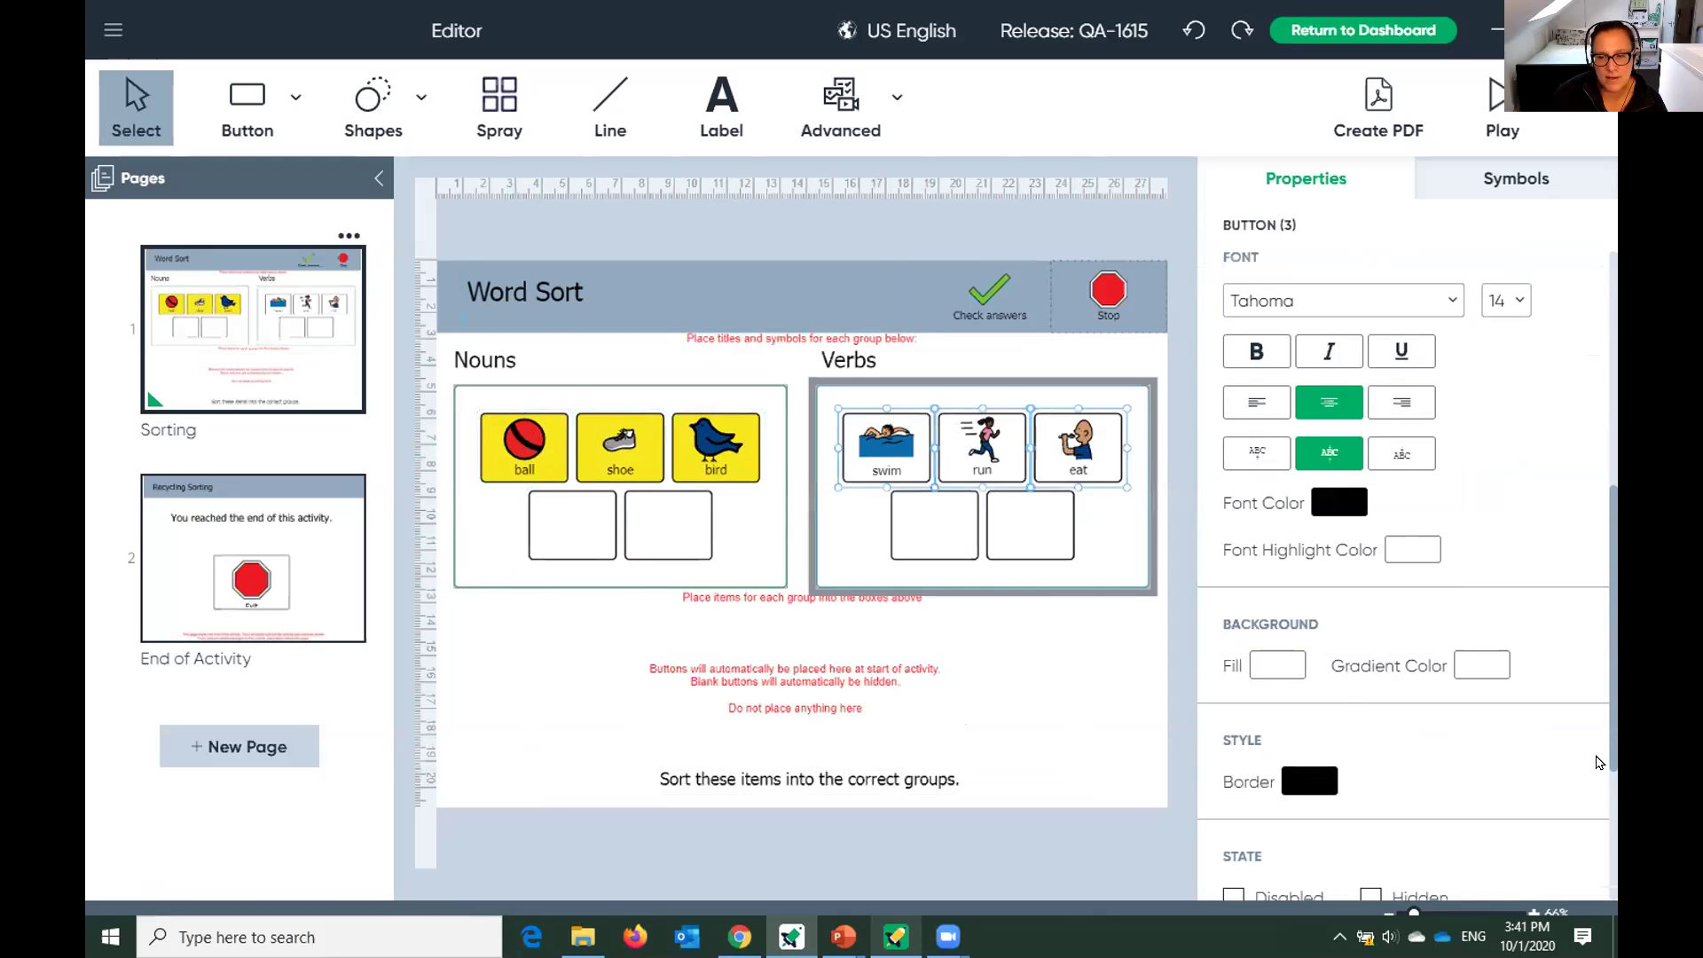
# Apply the red preset background fill to the selected swim, run and eat buttons.
pyautogui.scroll(-2, 1592, 767)
pyautogui.scroll(-1, 1592, 767)
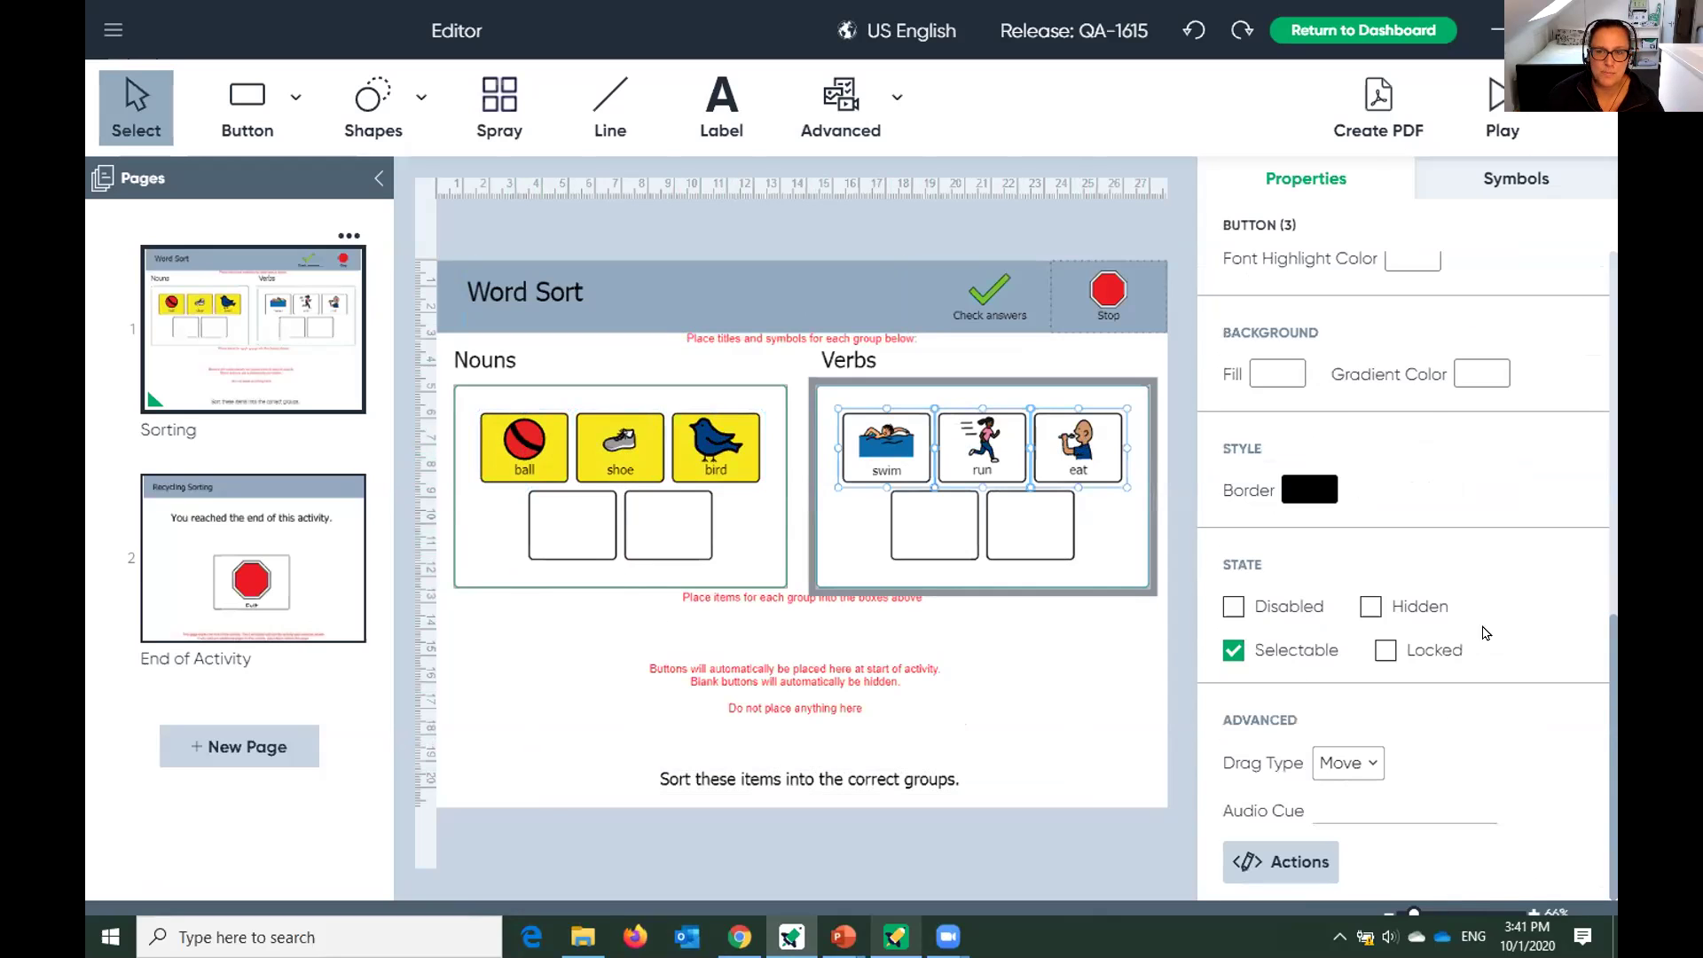
pyautogui.click(1278, 373)
pyautogui.click(1376, 424)
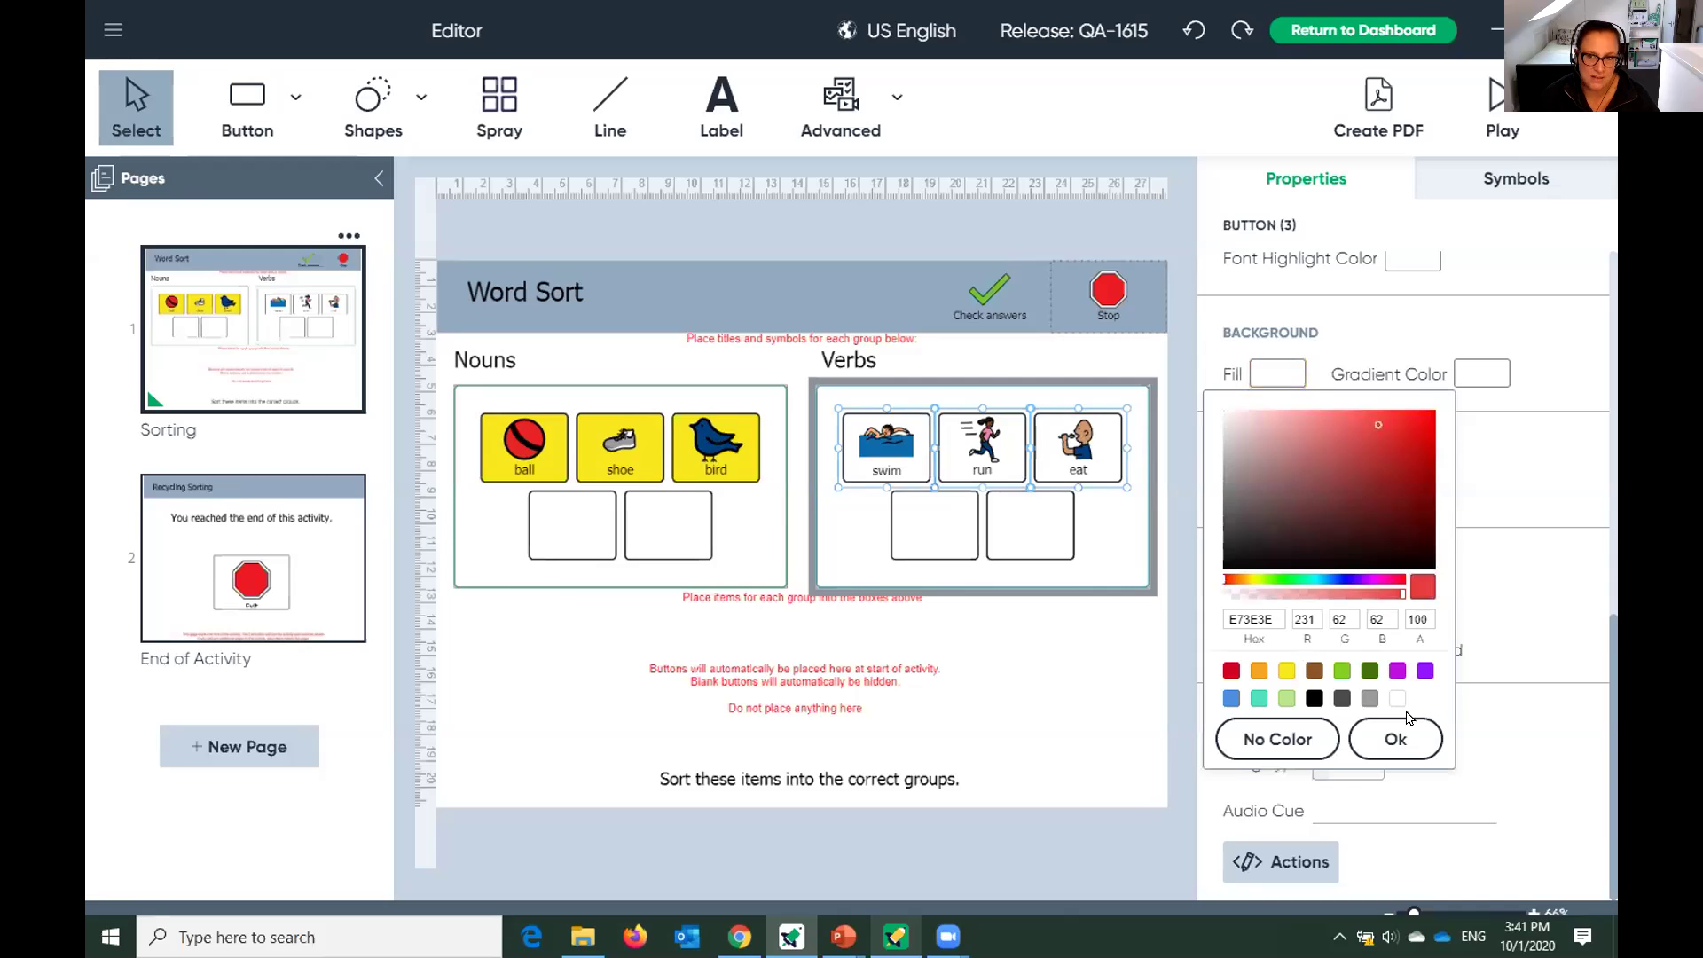
pyautogui.click(1394, 739)
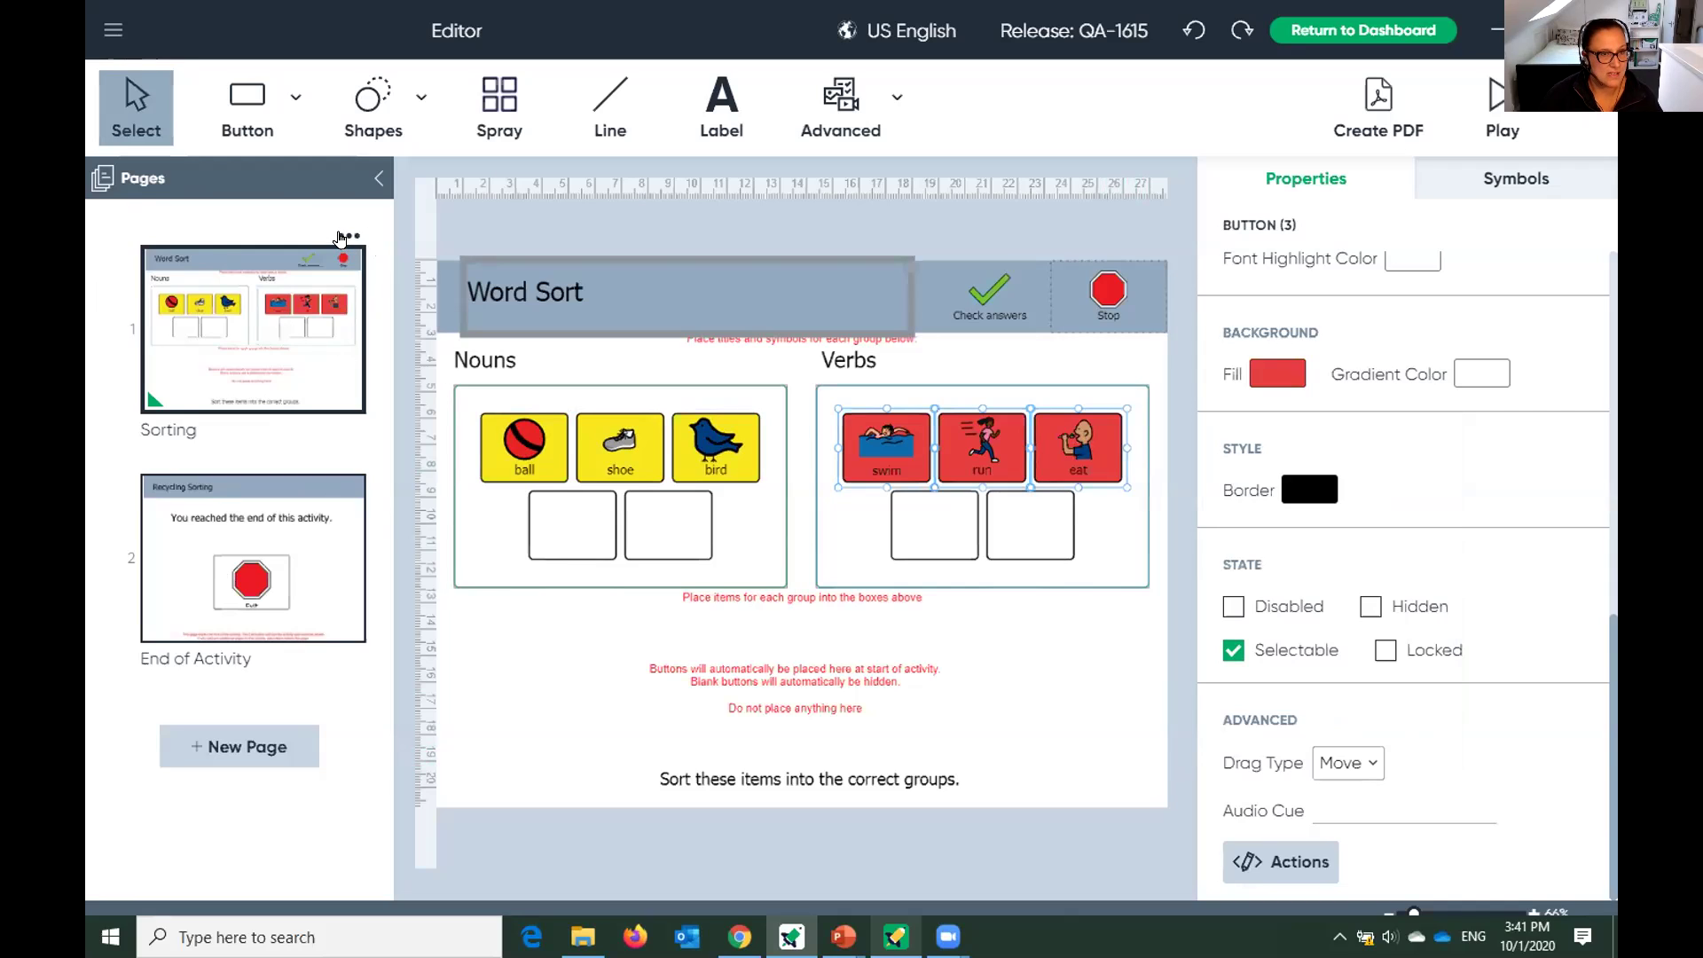
# Duplicate the Sorting page and open the resulting Sorting - Copy page.
pyautogui.click(340, 237)
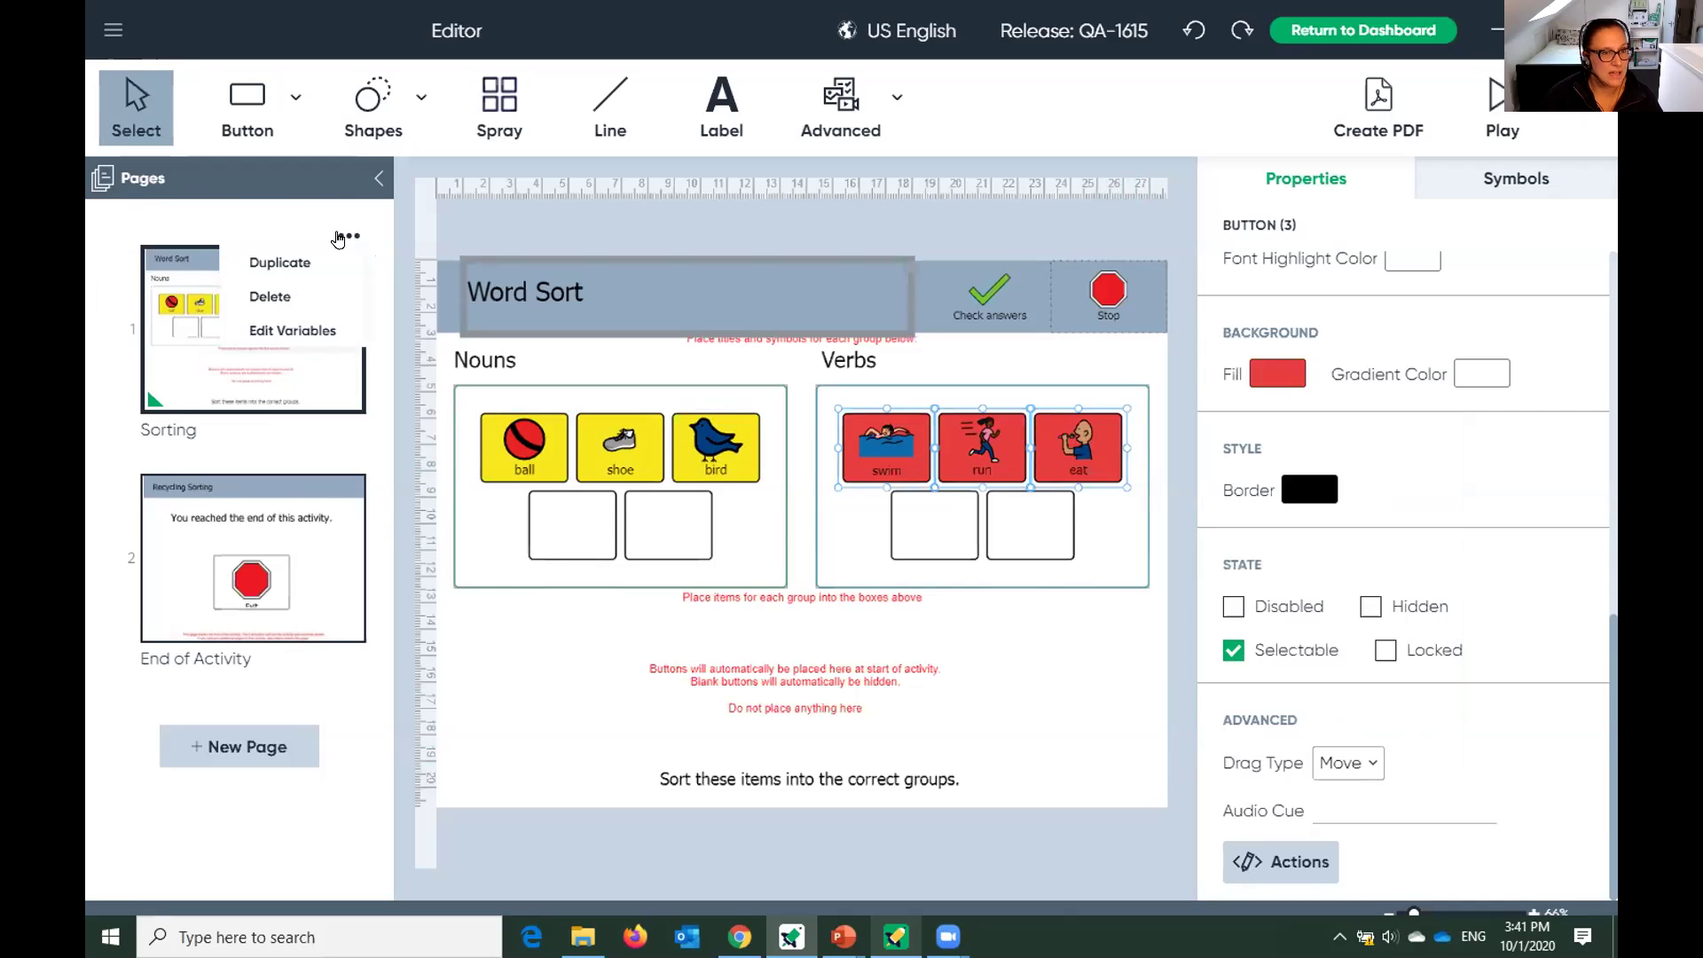
pyautogui.click(282, 263)
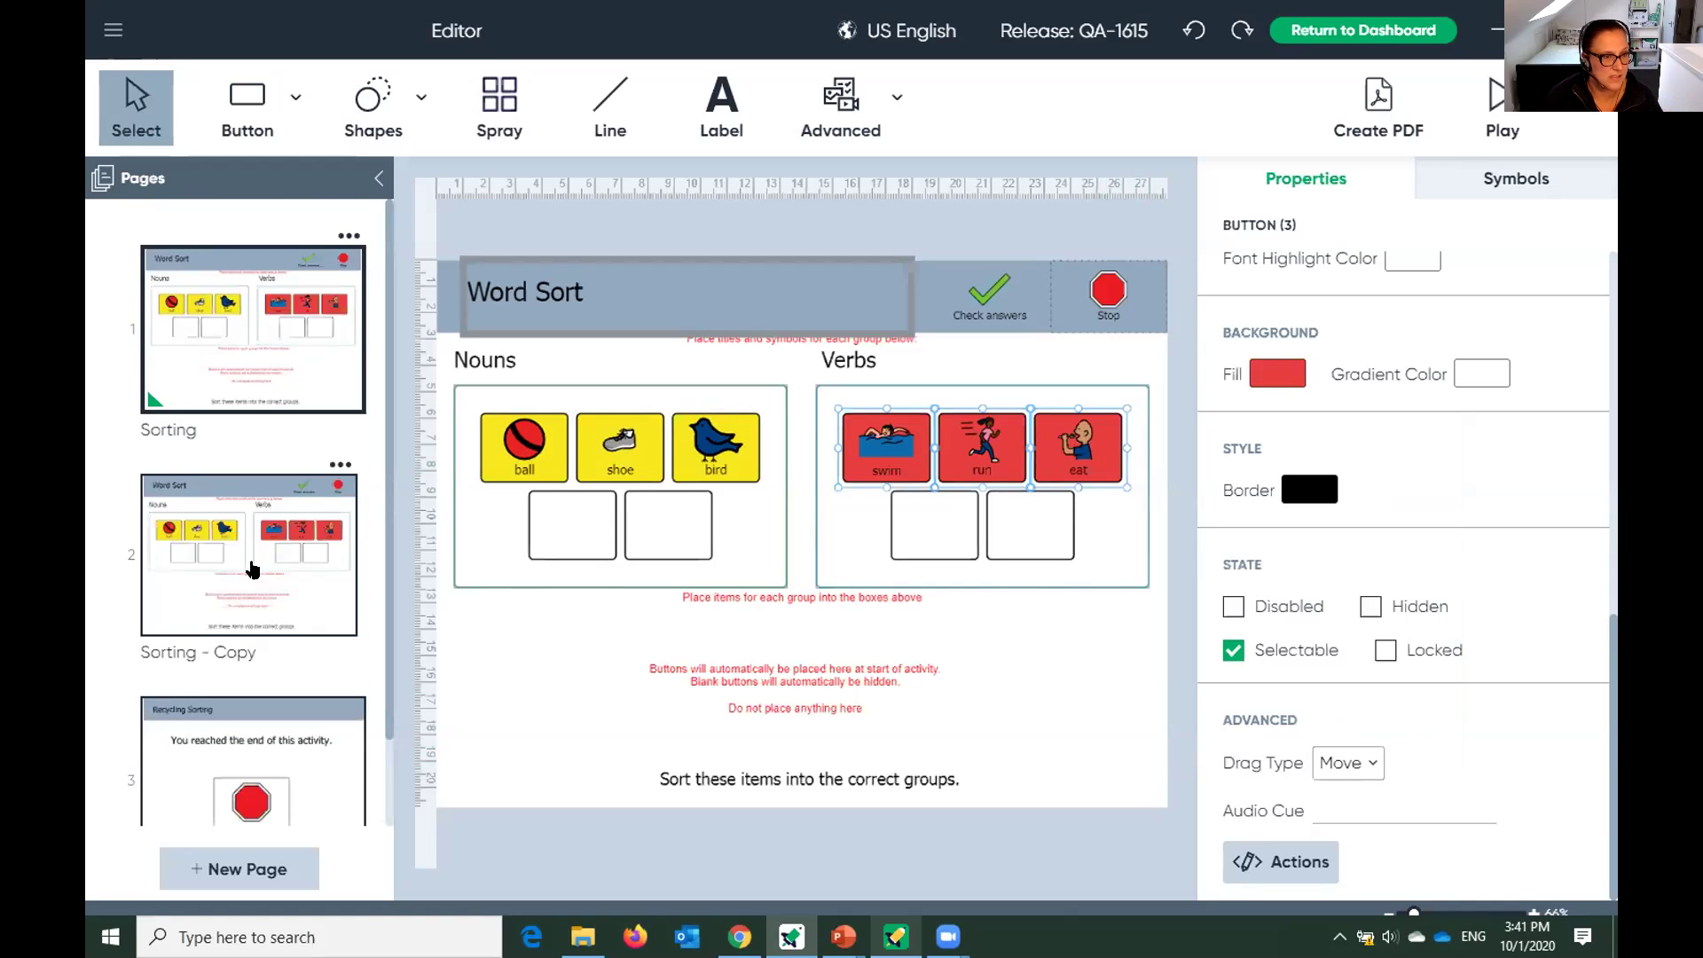
pyautogui.click(252, 569)
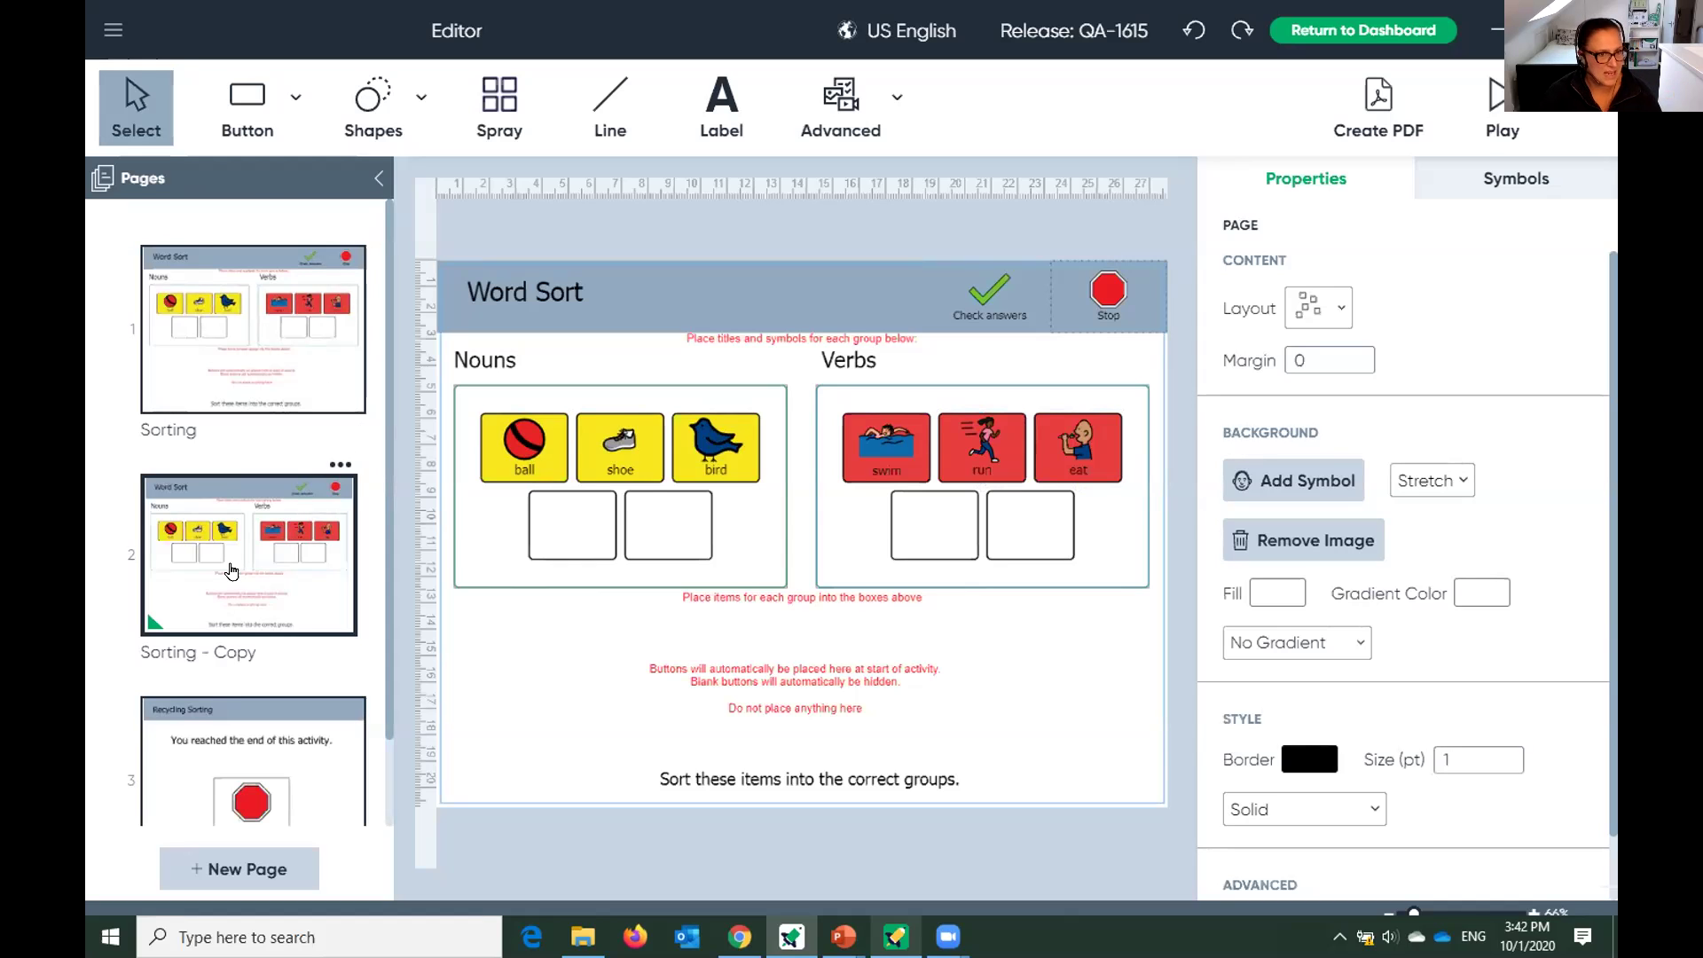
pyautogui.click(181, 351)
pyautogui.click(217, 508)
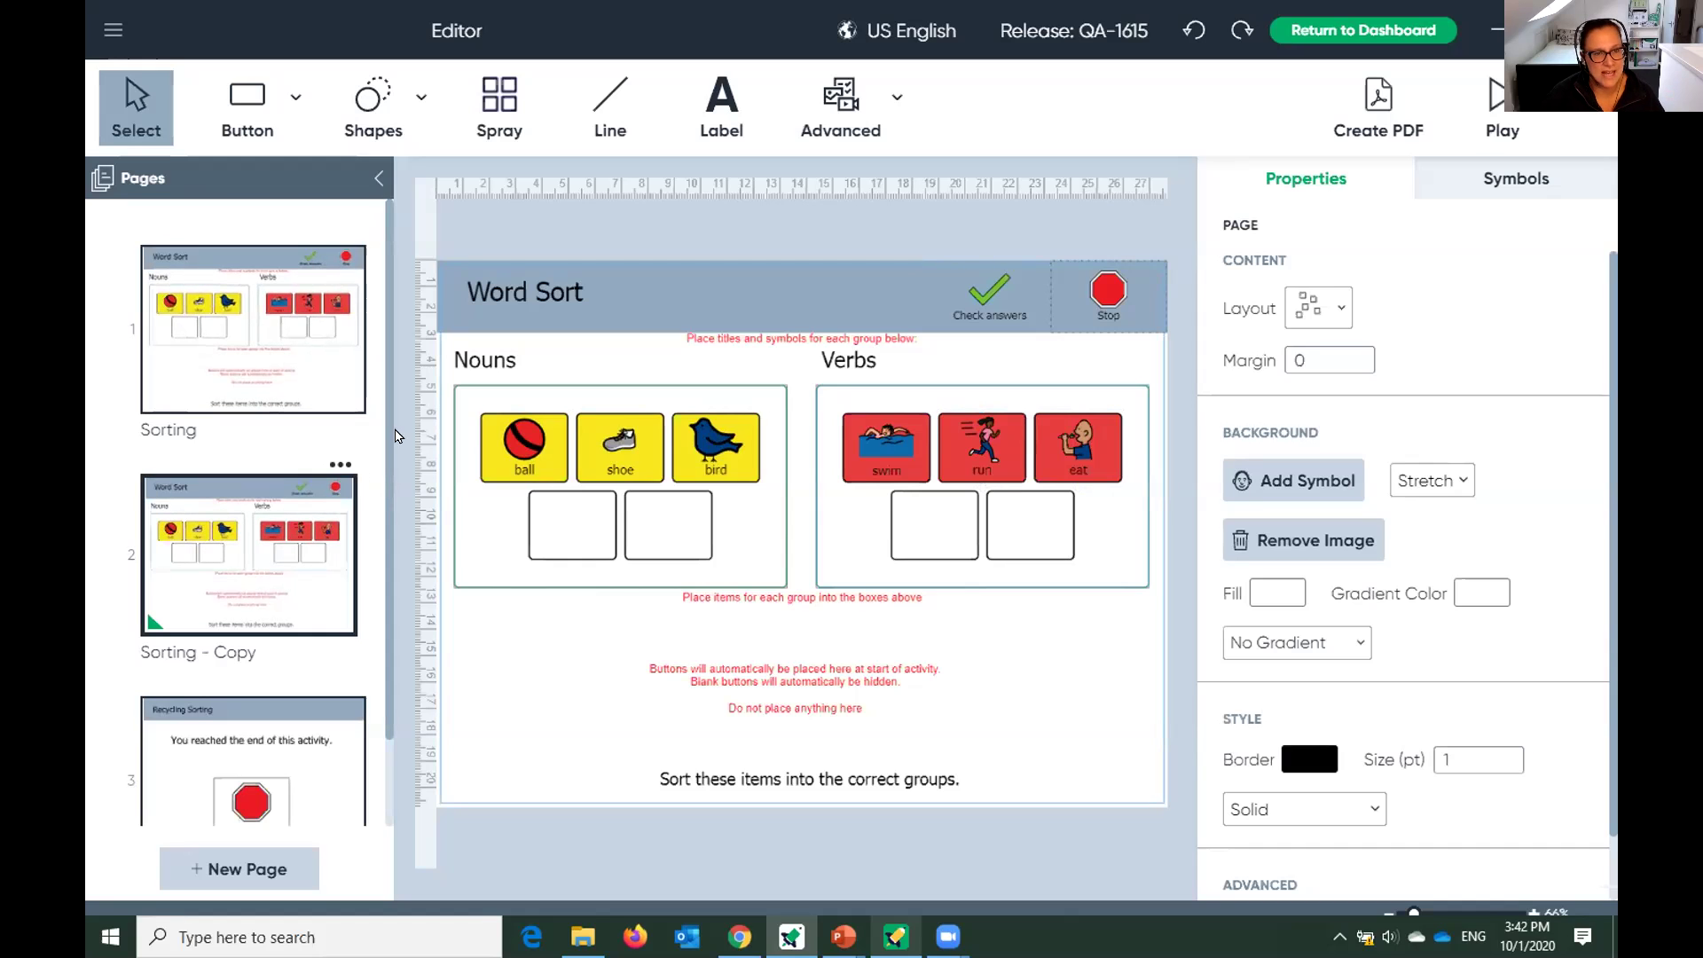
# Rename the copied page's Nouns heading to Adjectives.
pyautogui.click(484, 358)
pyautogui.doubleClick(484, 358)
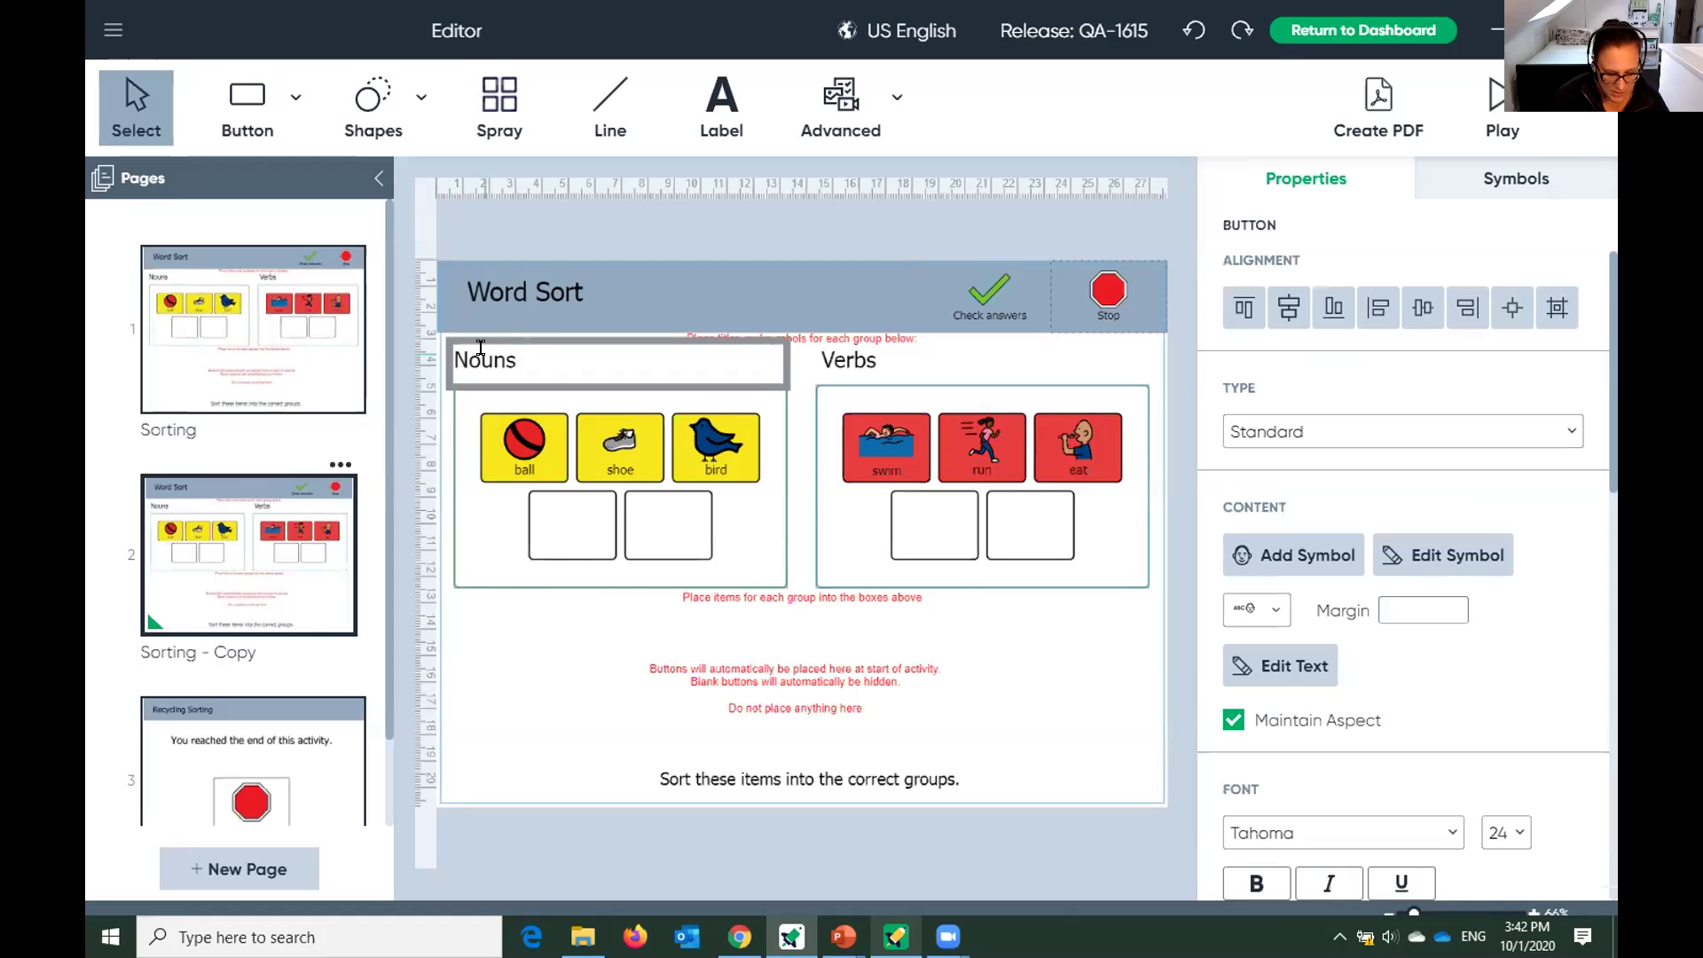
pyautogui.write('Adjecti')
pyautogui.write('n')
pyautogui.press('BackSpace')
pyautogui.write('ve')
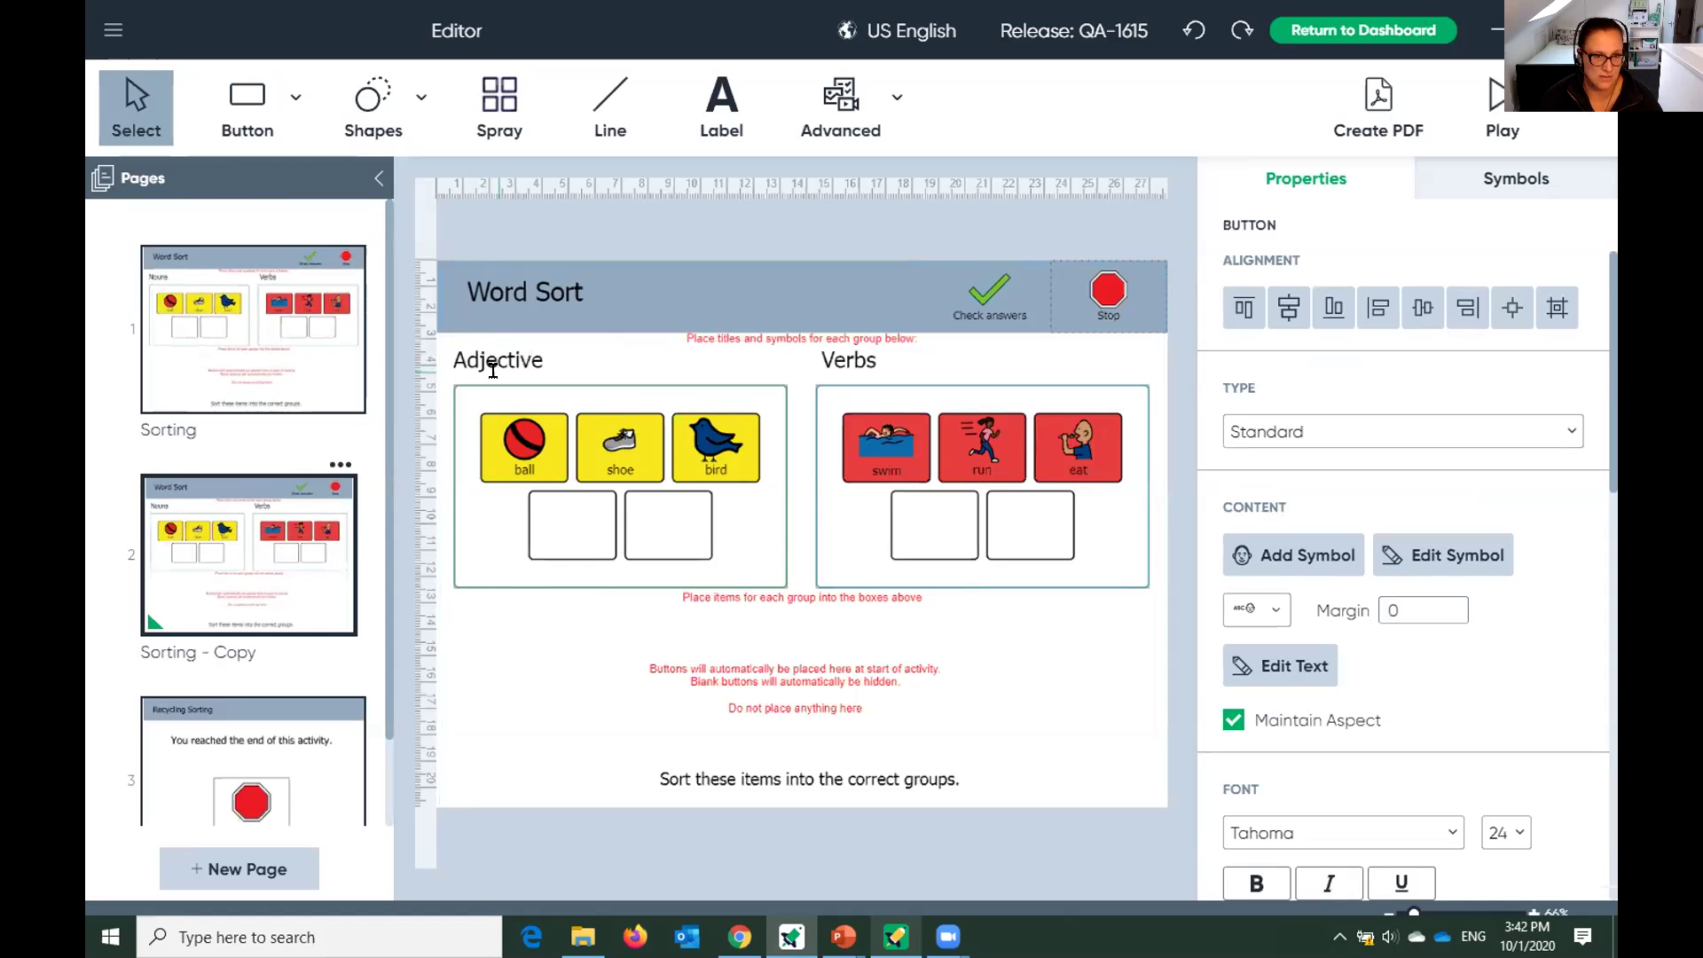
pyautogui.write('s')
# Replace the ball, shoe and bird symbols with shiny, bad and silly, then view page 1.
pyautogui.click(525, 468)
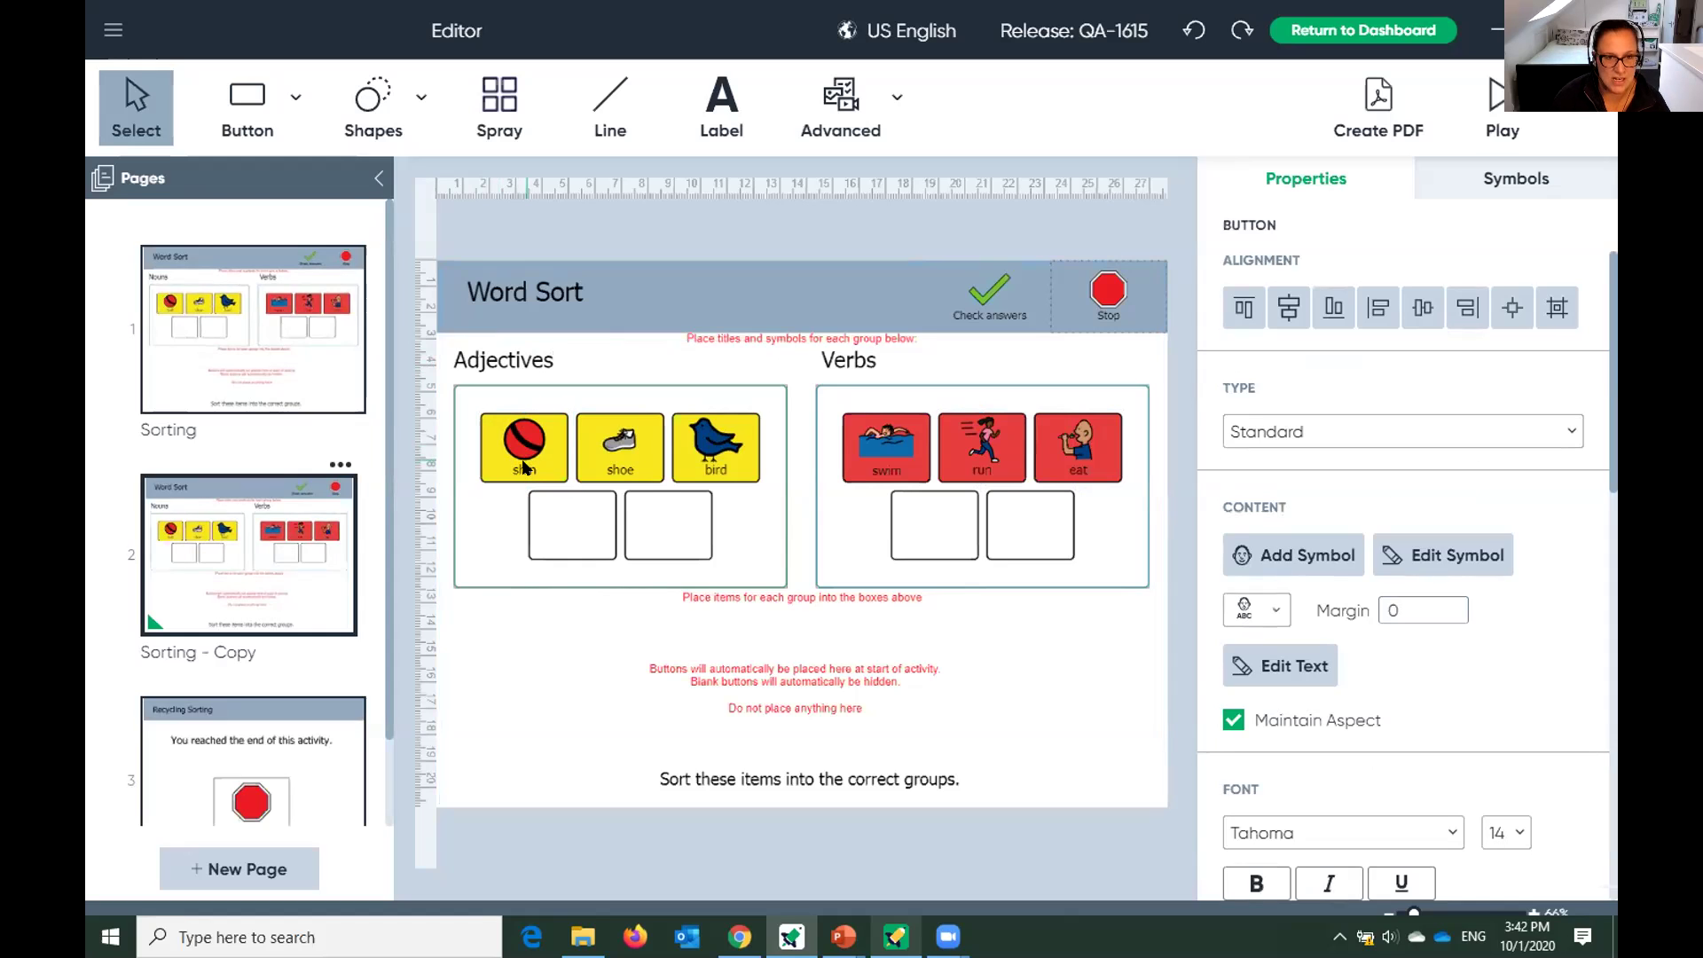
pyautogui.doubleClick(525, 468)
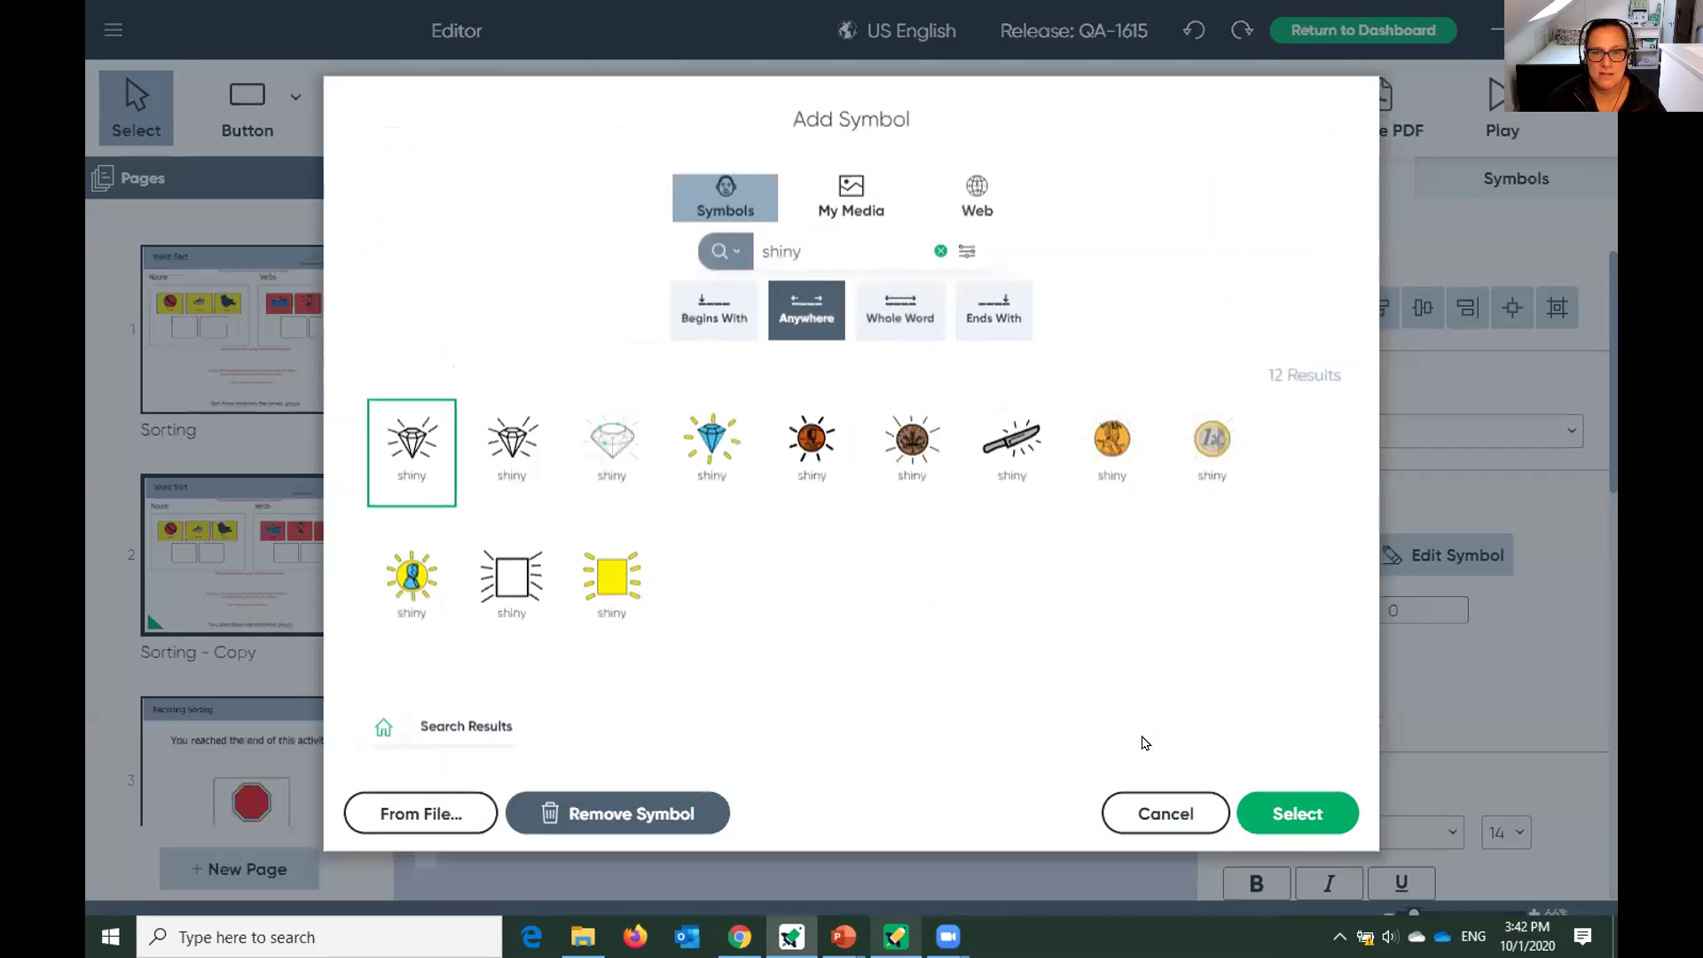
pyautogui.click(509, 449)
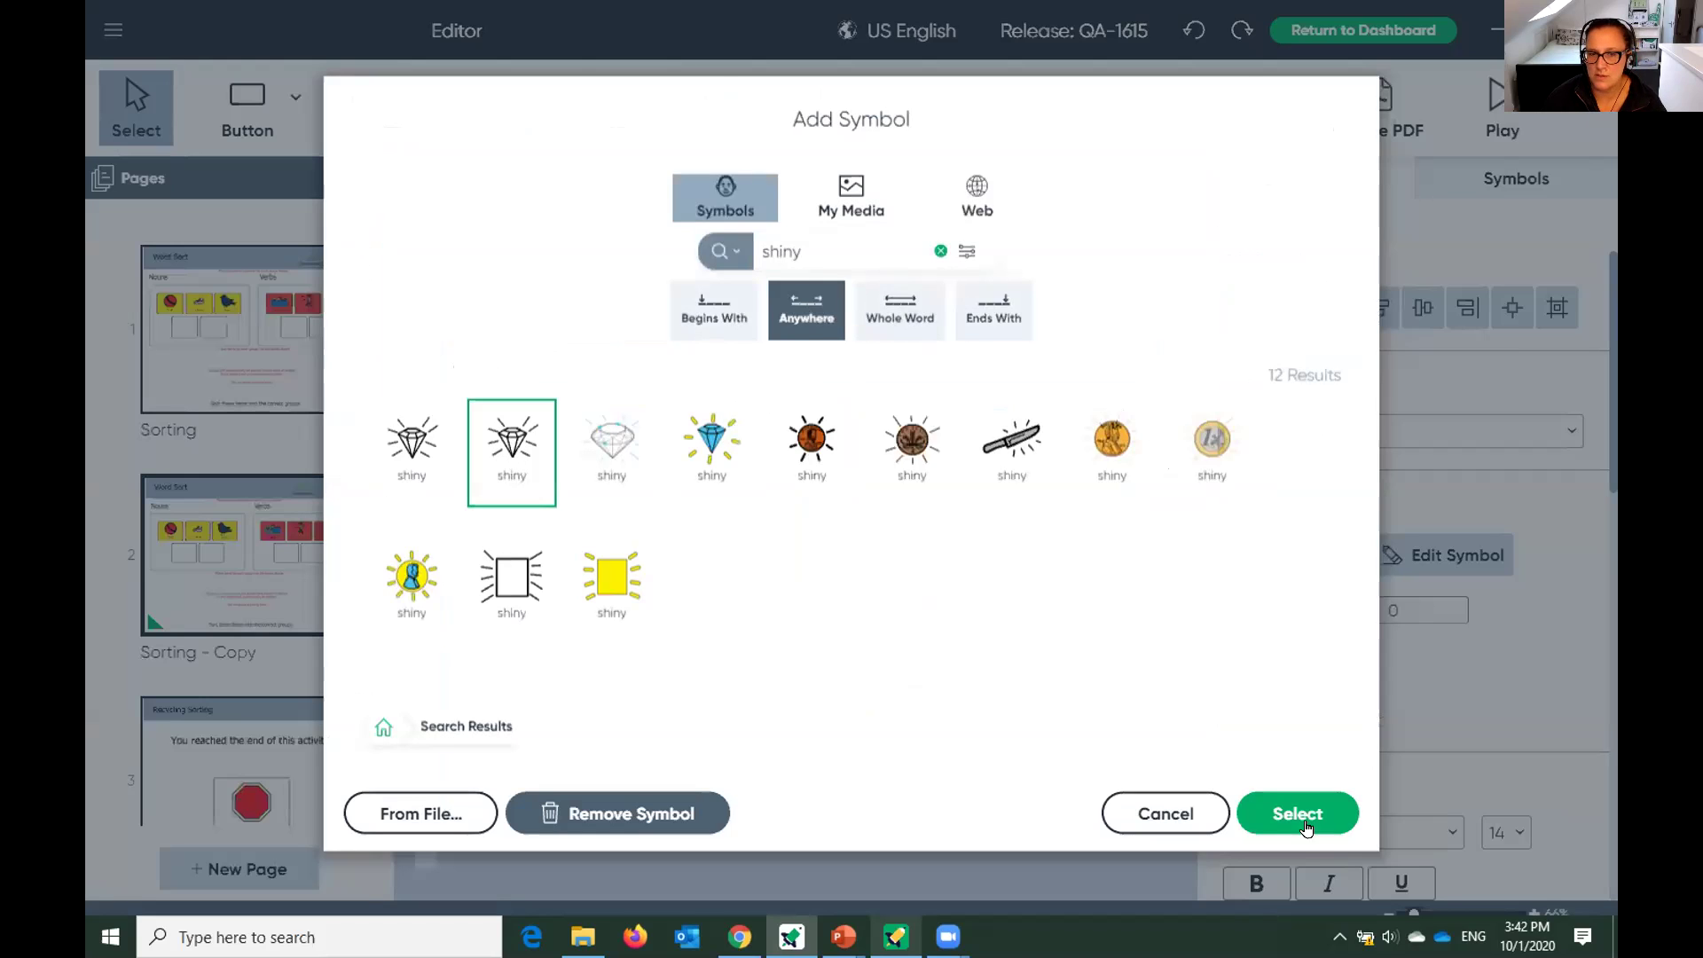
pyautogui.click(1305, 828)
pyautogui.click(600, 456)
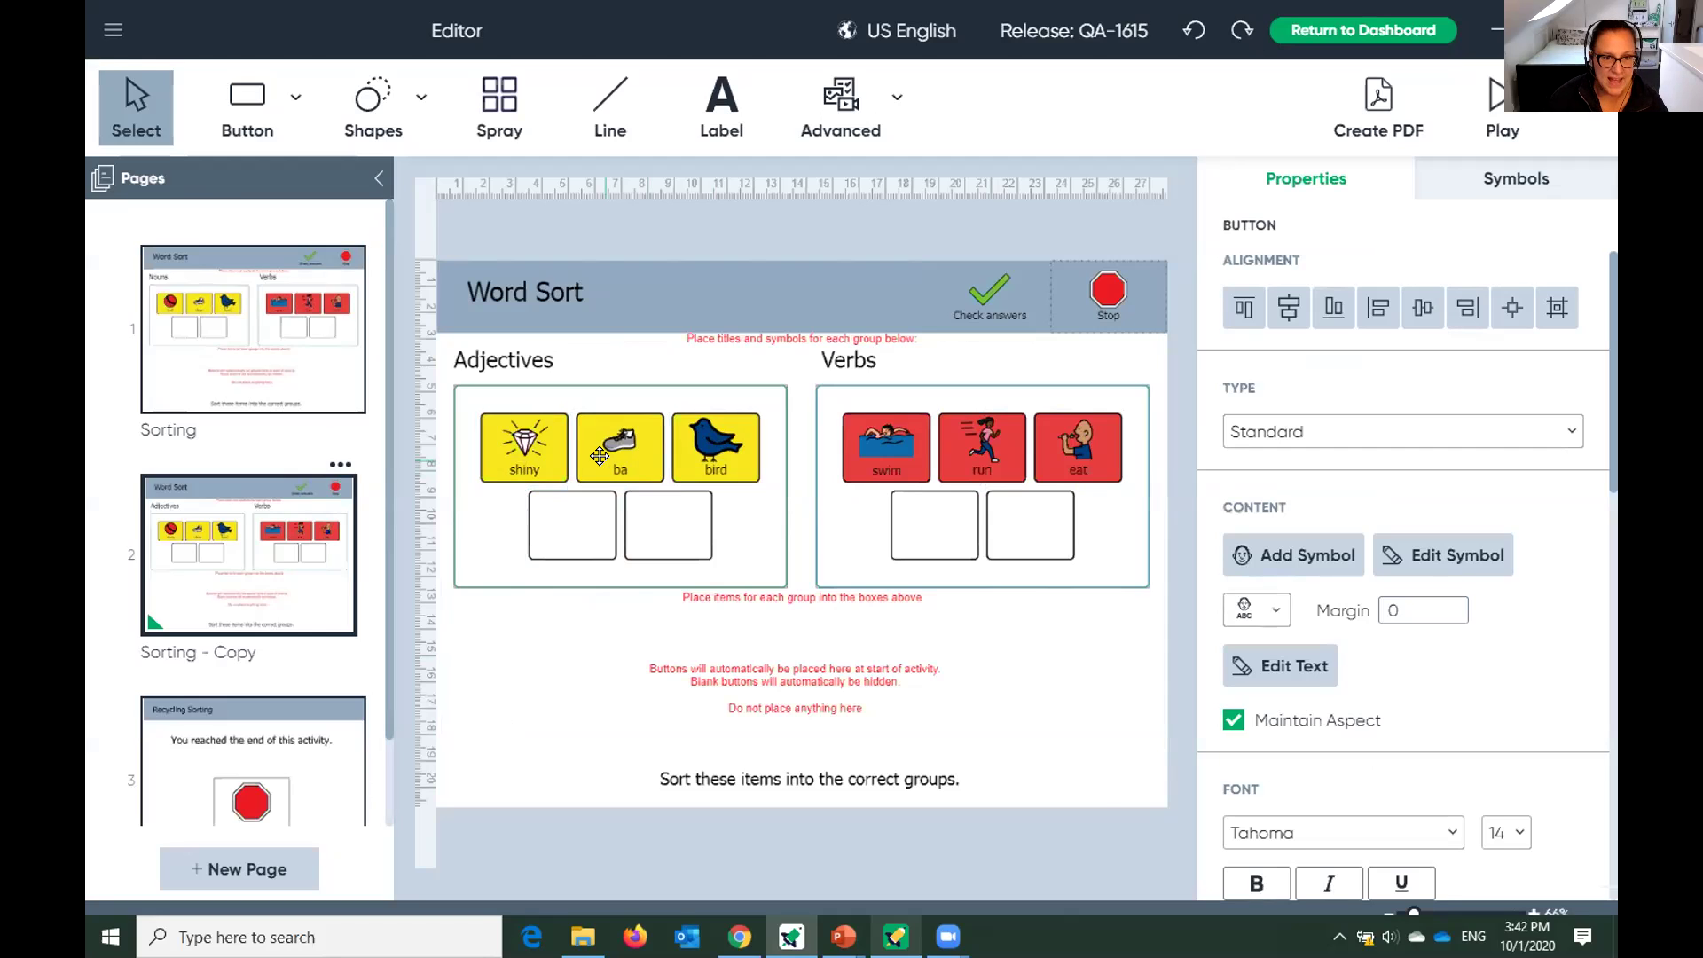
pyautogui.doubleClick(603, 466)
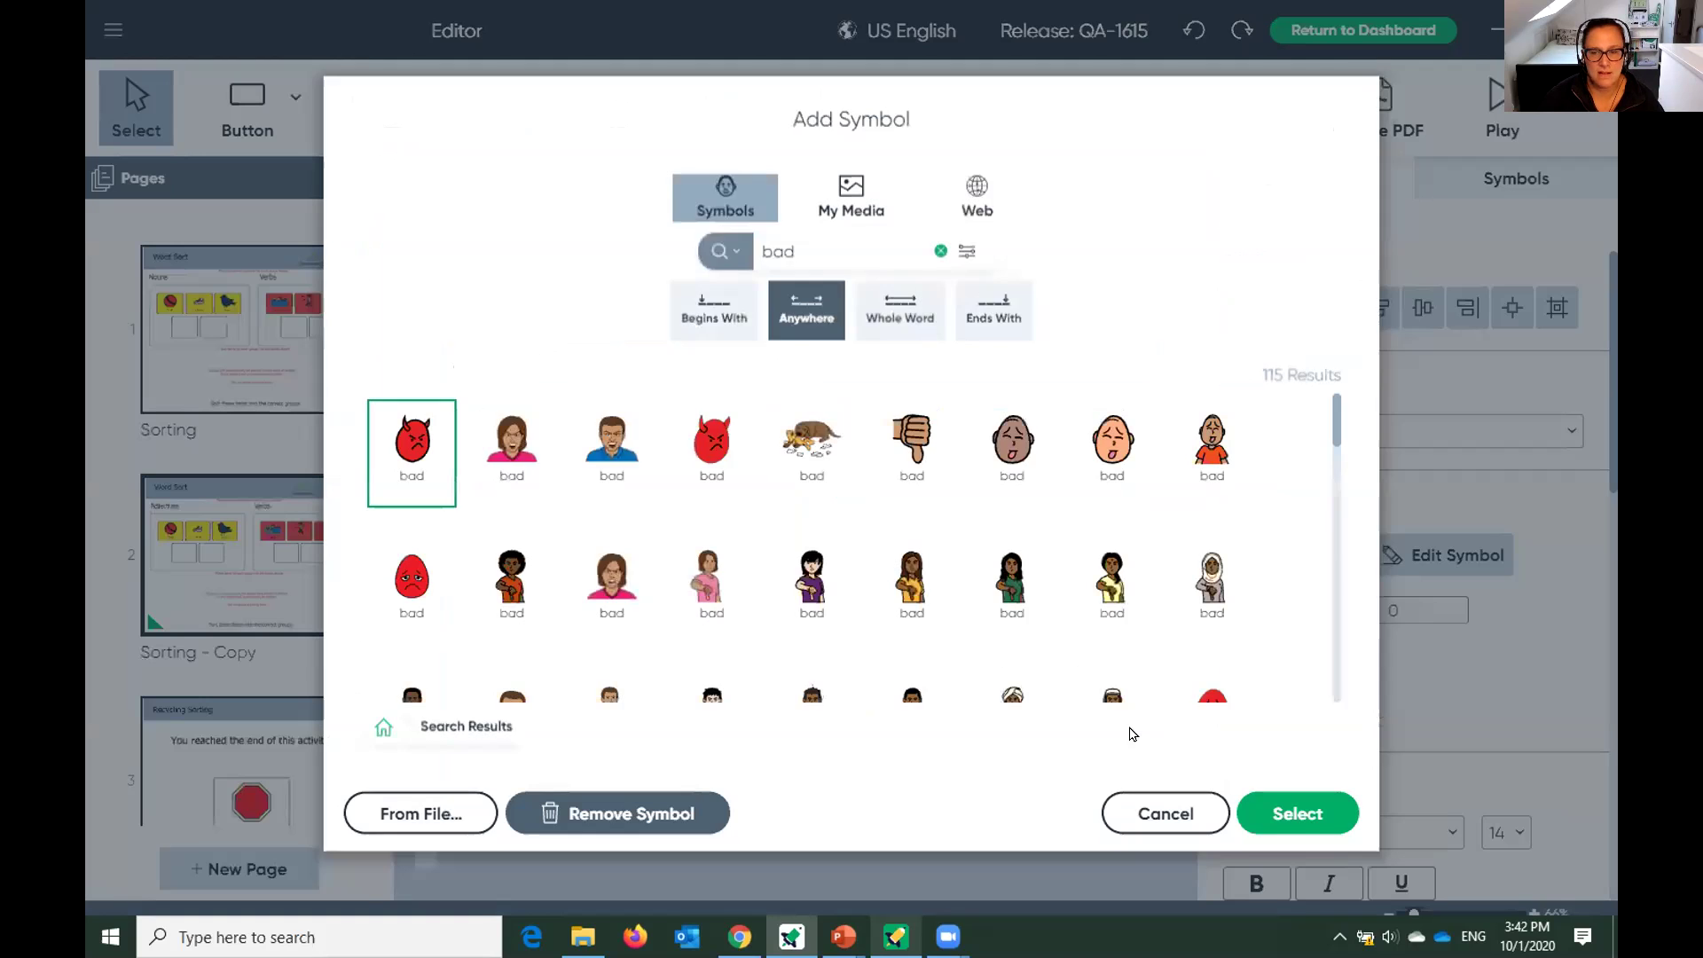
pyautogui.click(1301, 814)
pyautogui.click(700, 457)
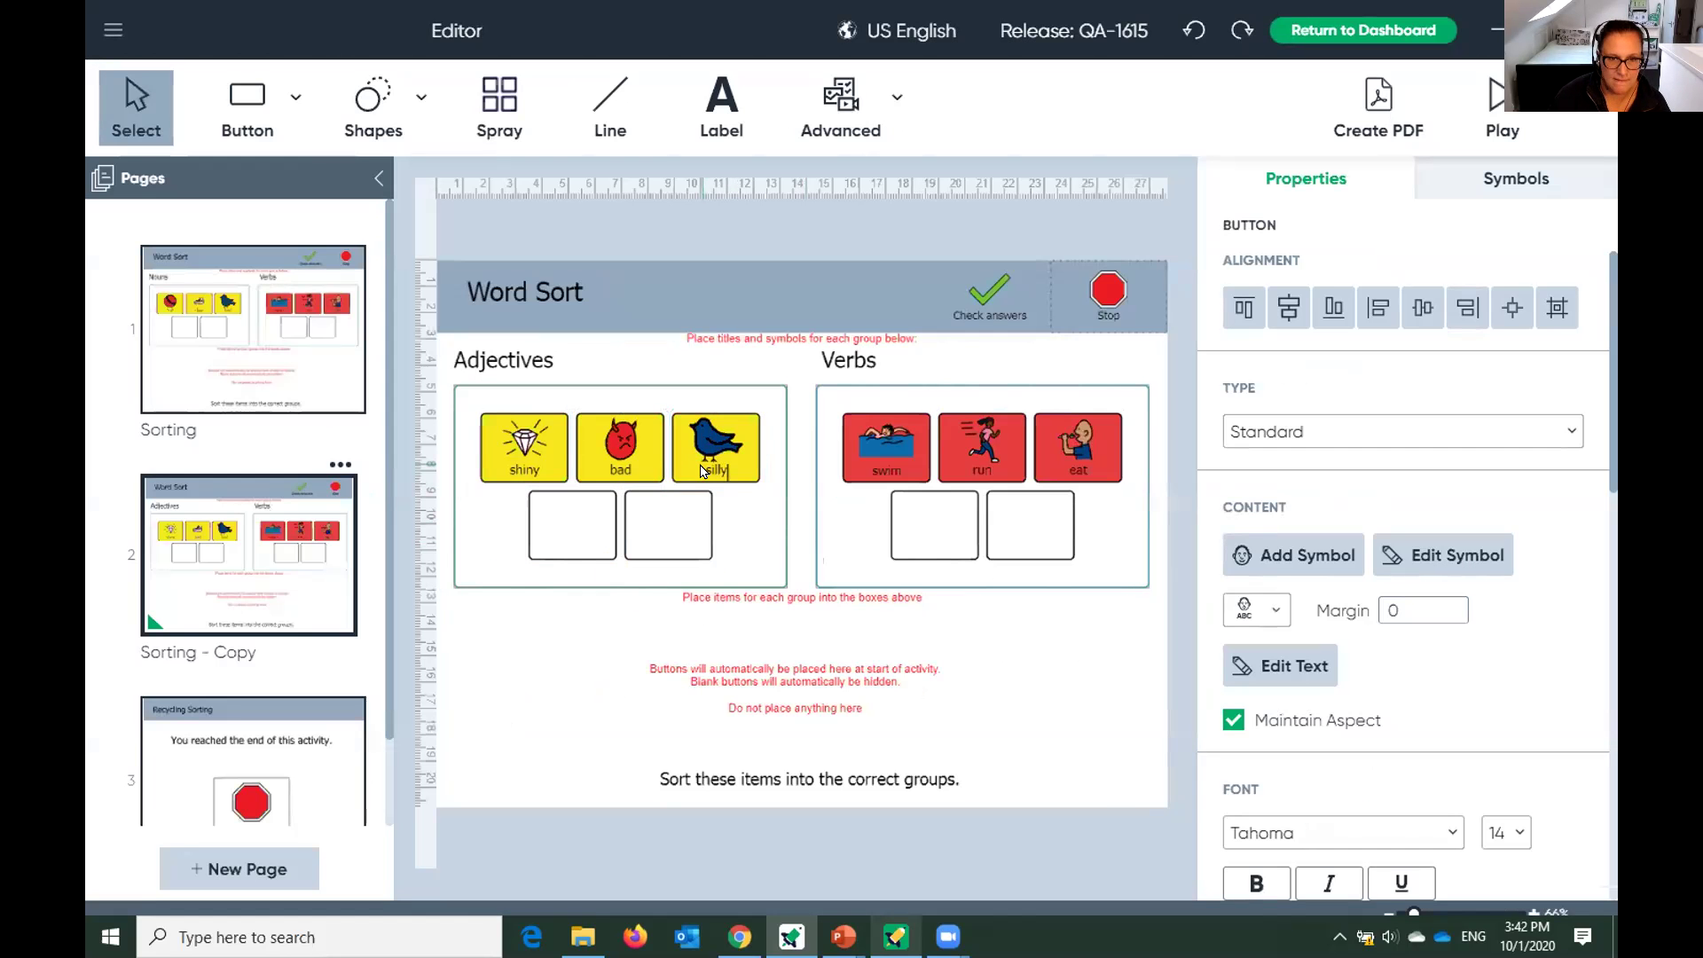
pyautogui.doubleClick(699, 461)
pyautogui.click(1297, 813)
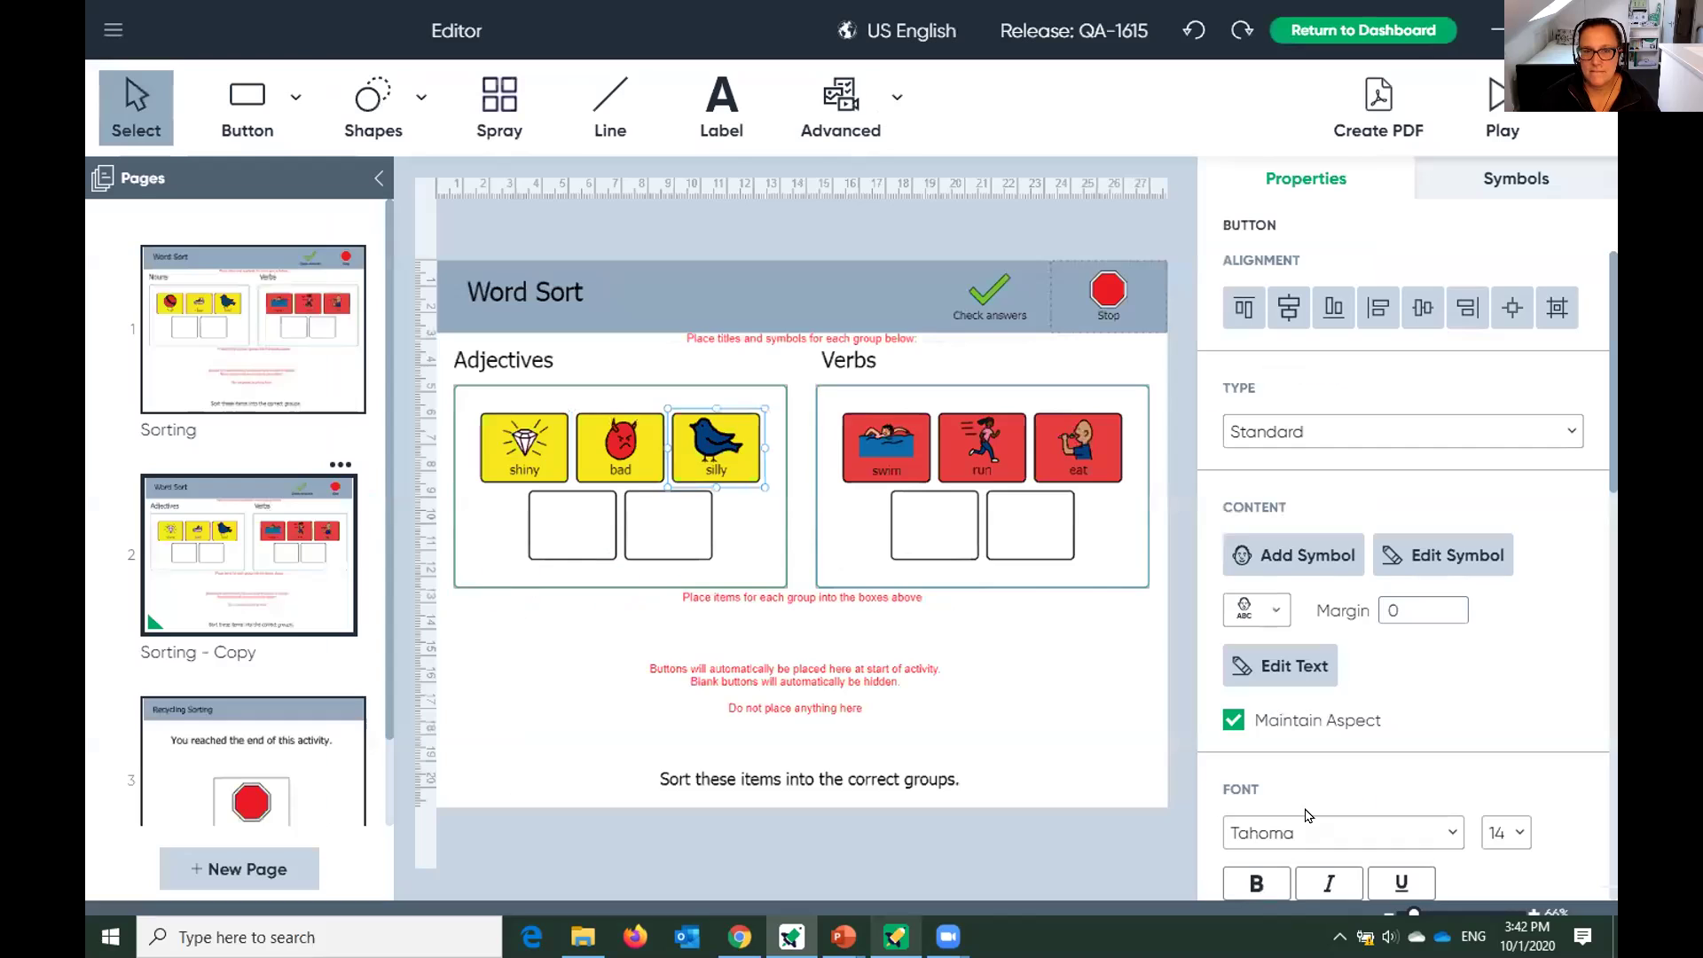
pyautogui.click(310, 366)
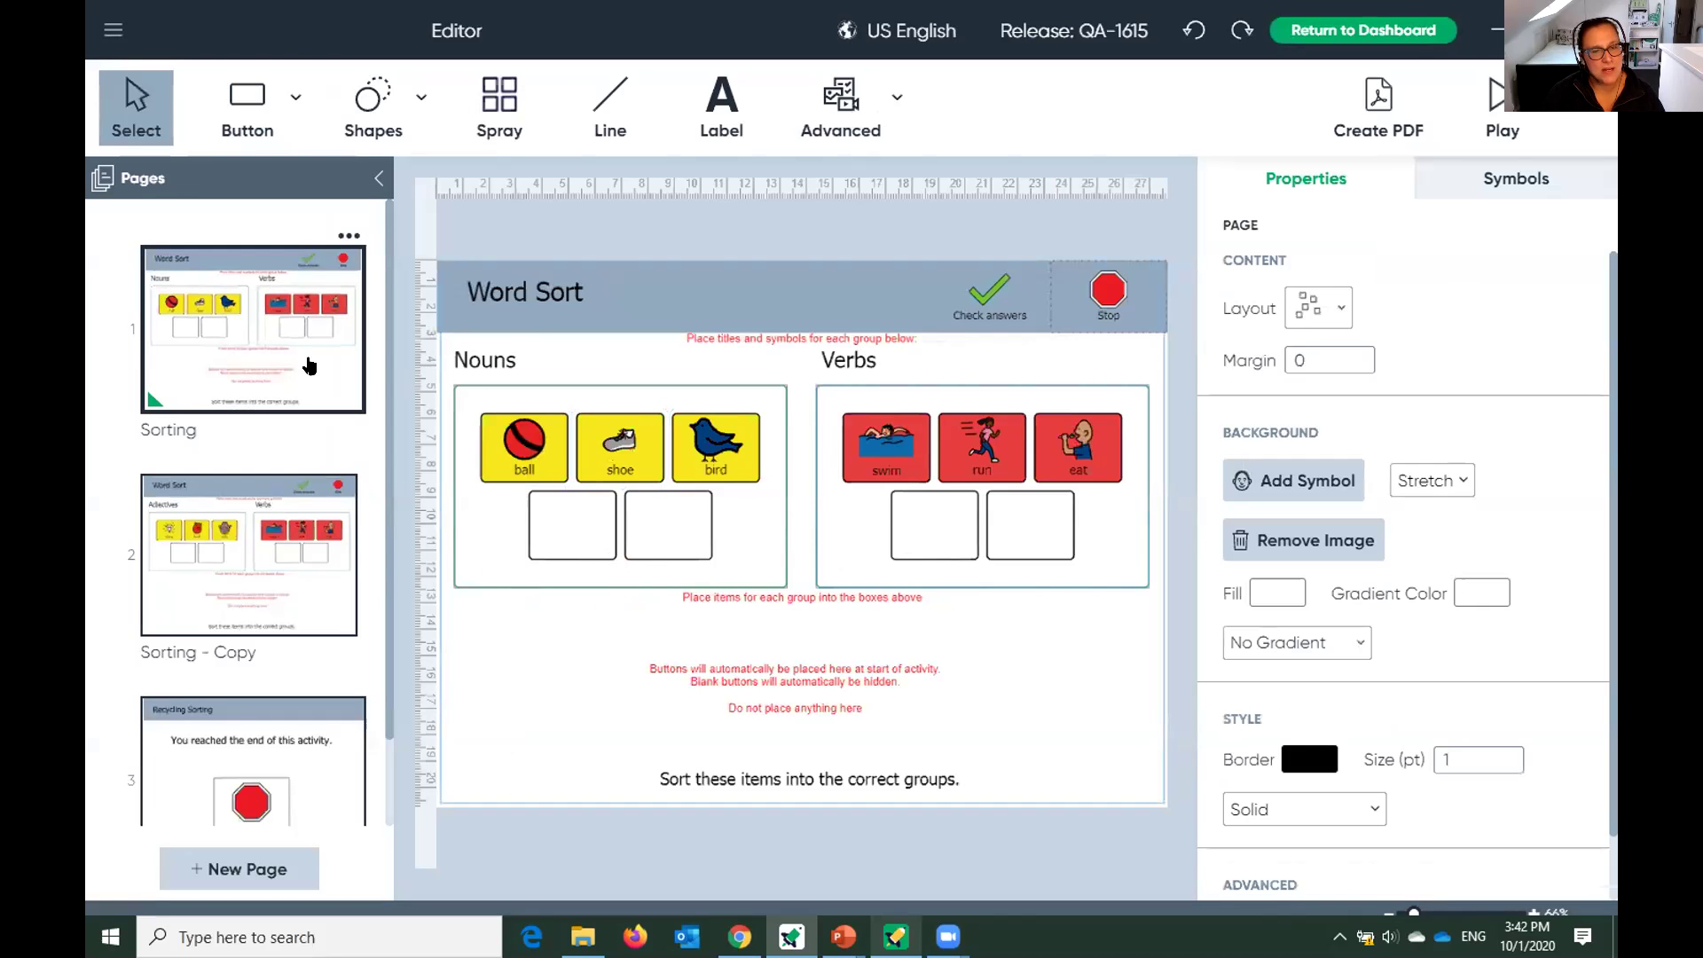
# On Sorting - Copy, change the shiny, bad and silly cards' fill from yellow to teal.
pyautogui.click(284, 590)
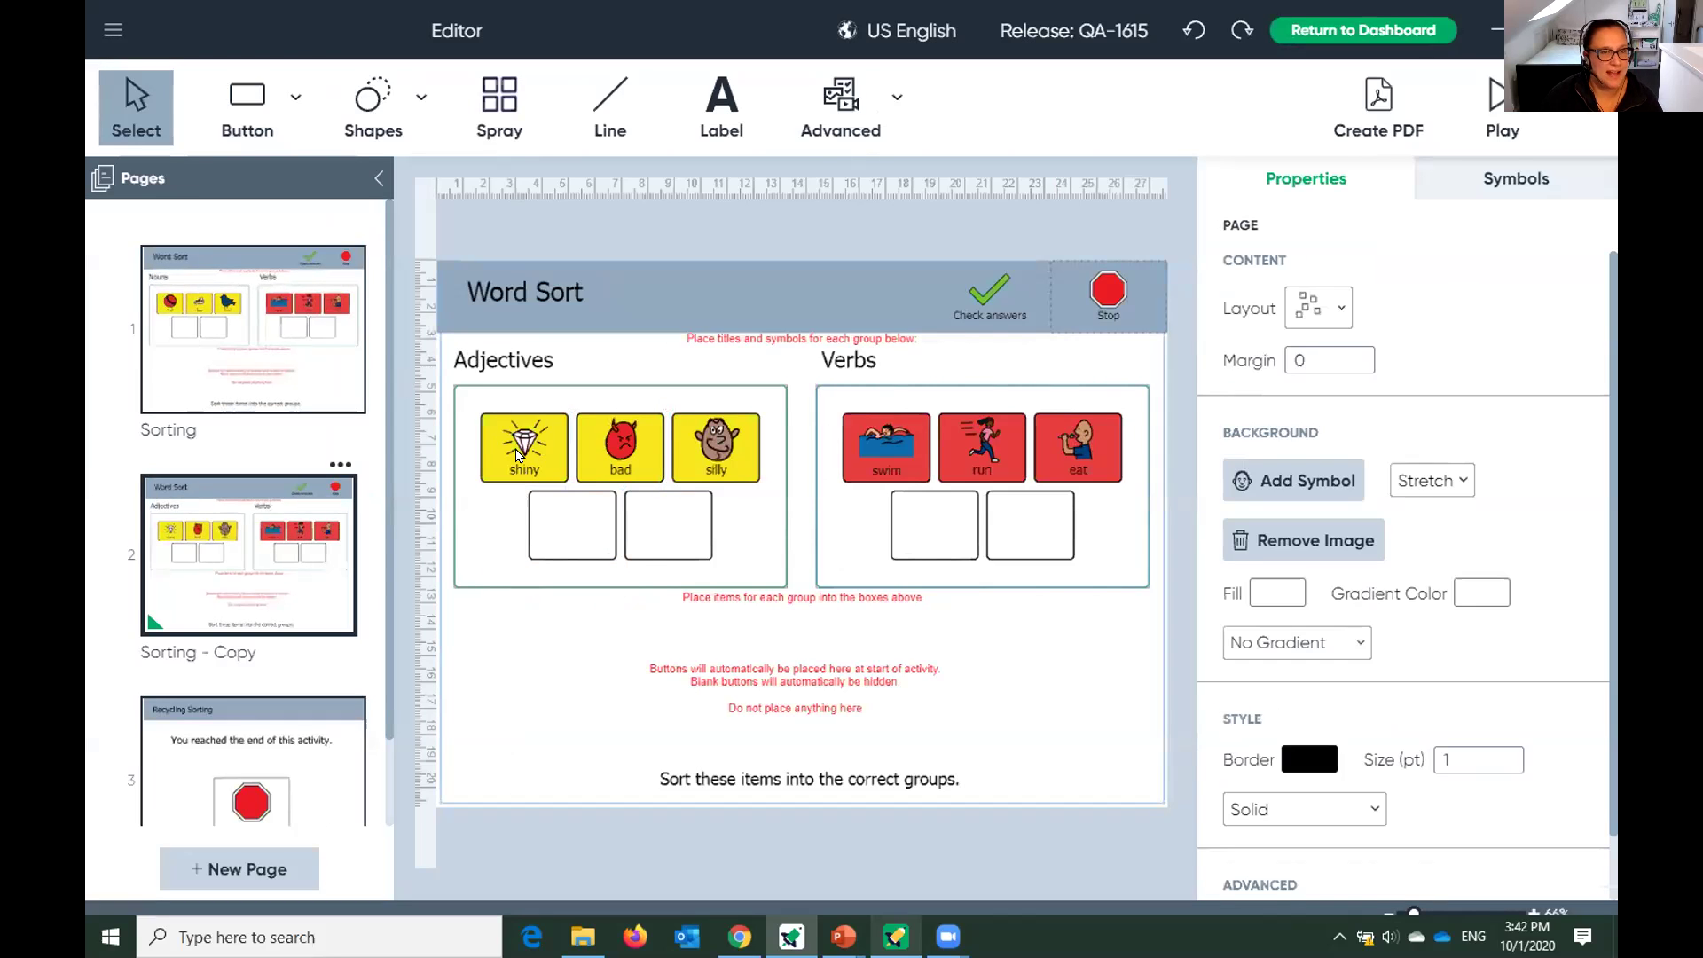
pyautogui.click(725, 450)
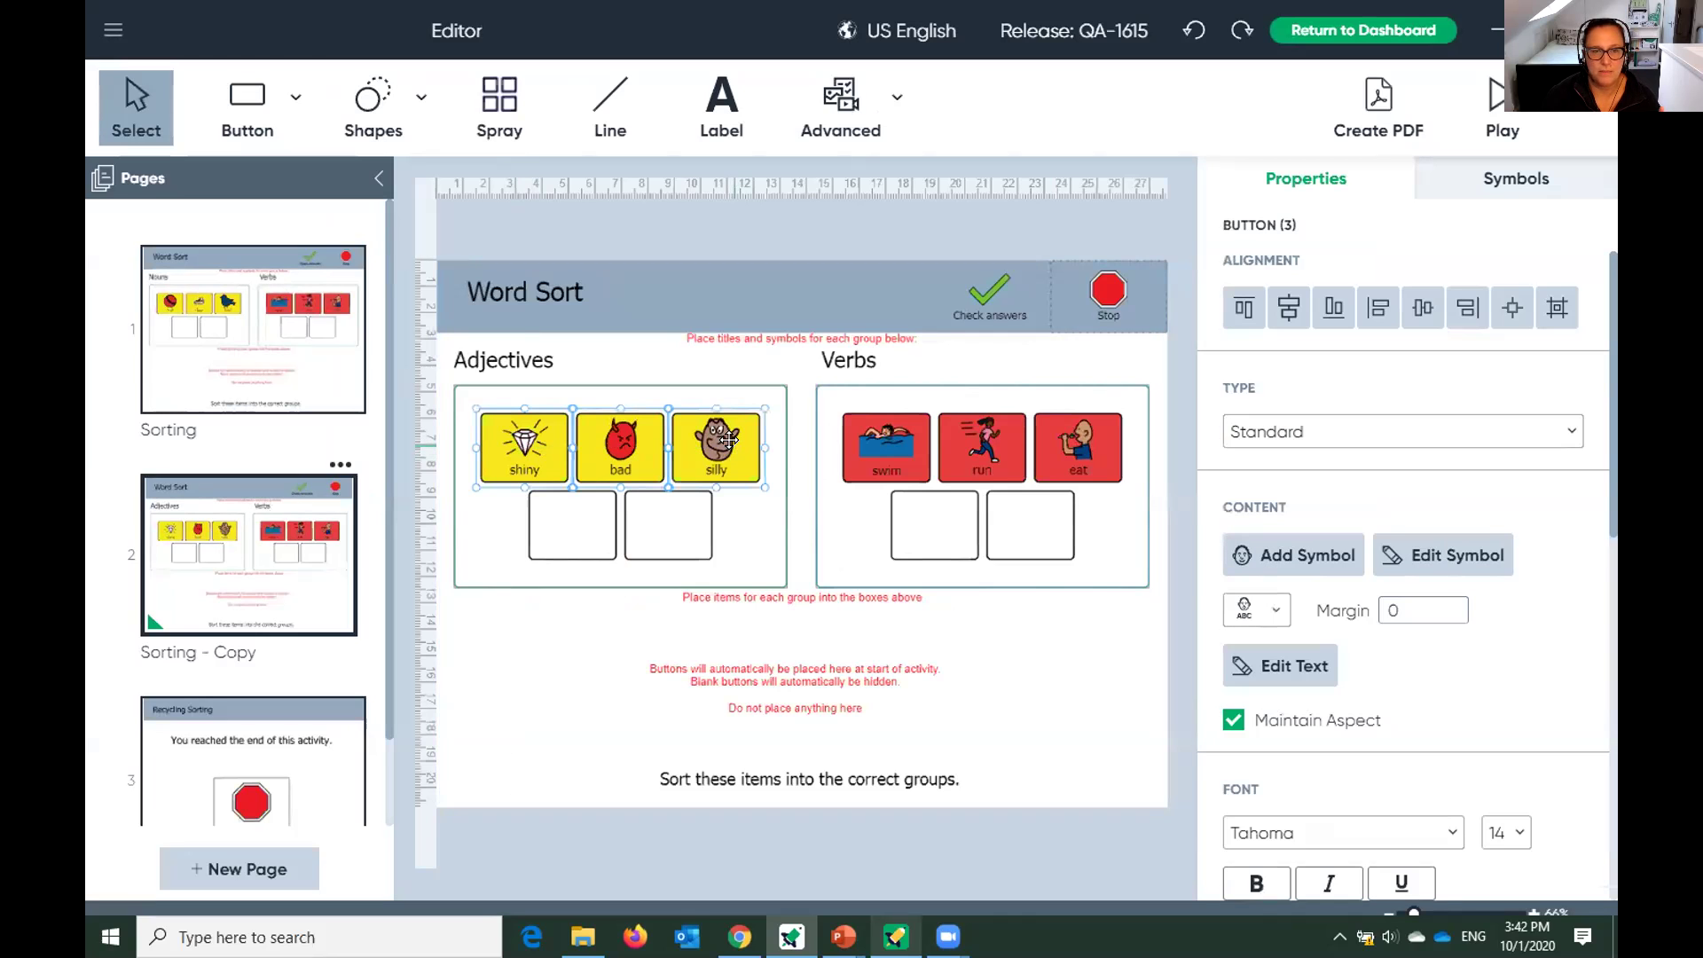
pyautogui.scroll(-6, 1548, 714)
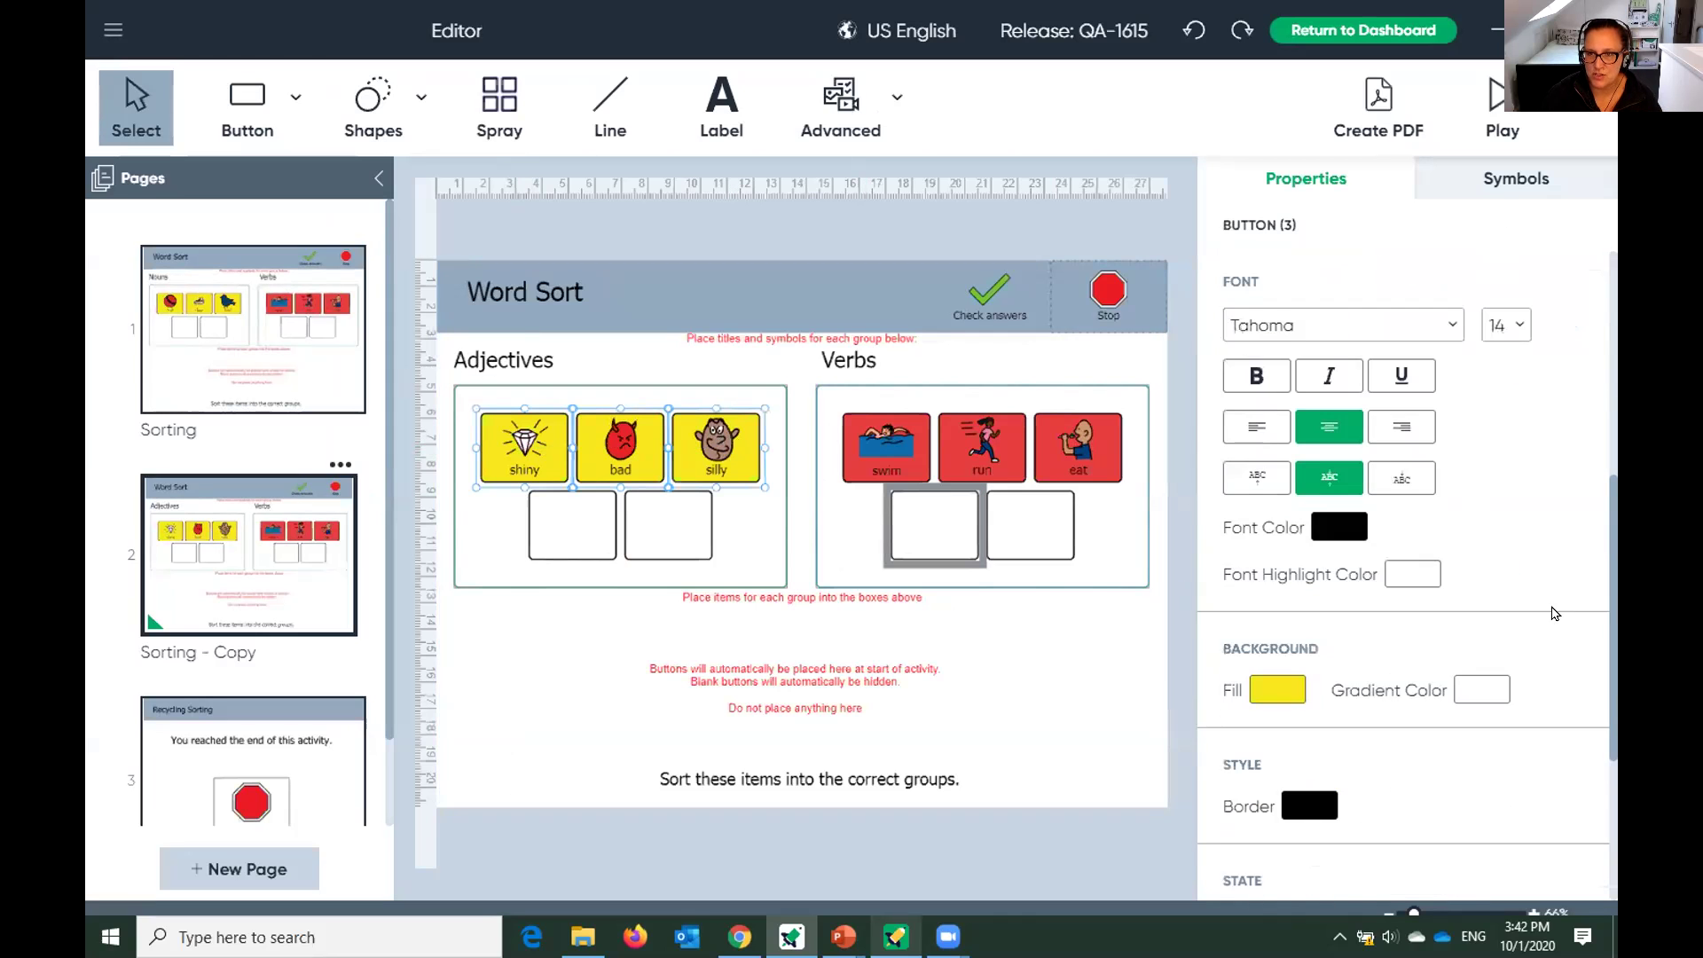
pyautogui.click(1285, 672)
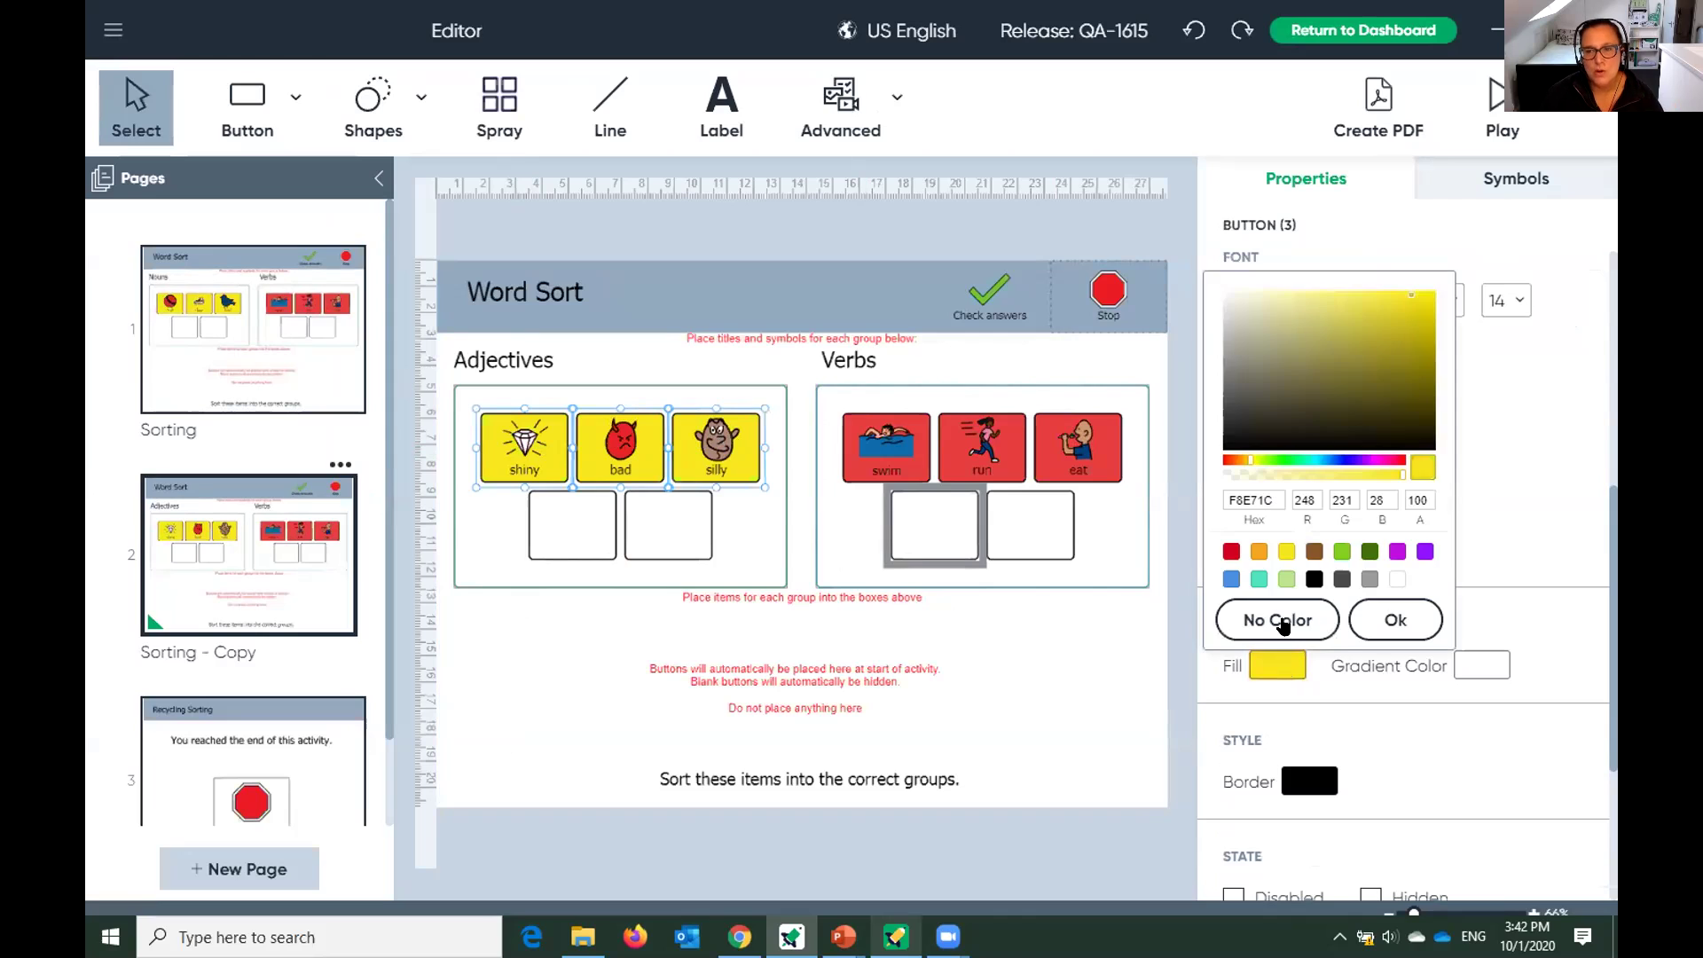
pyautogui.click(1259, 578)
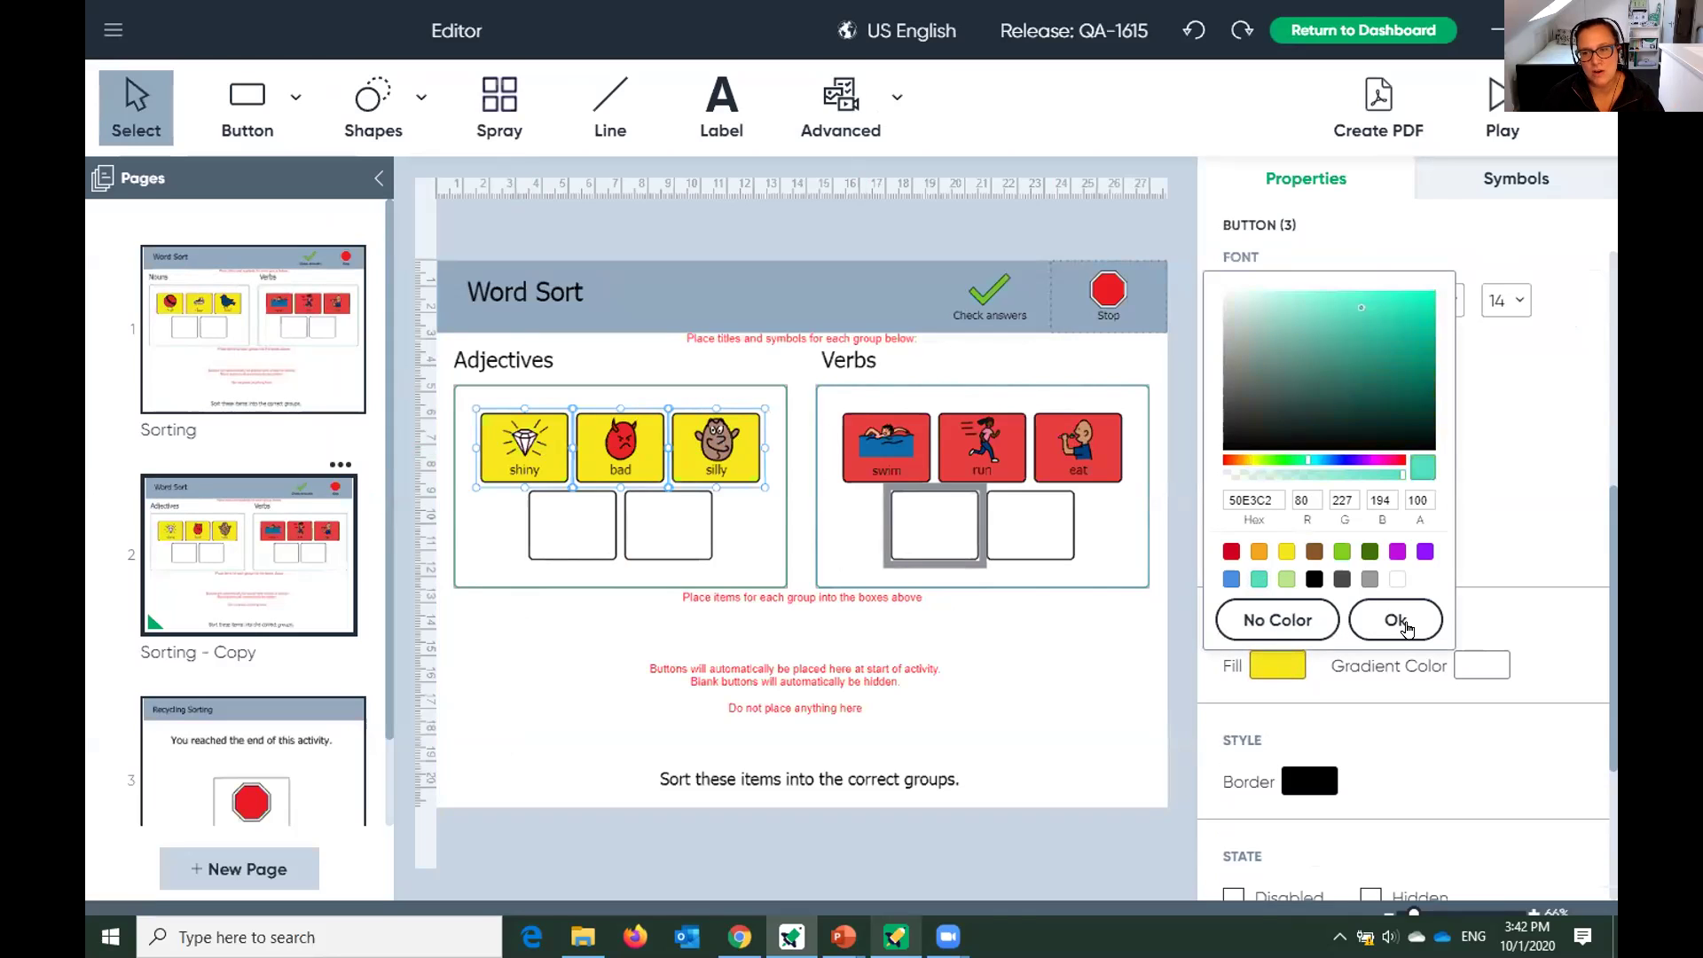
pyautogui.click(1397, 621)
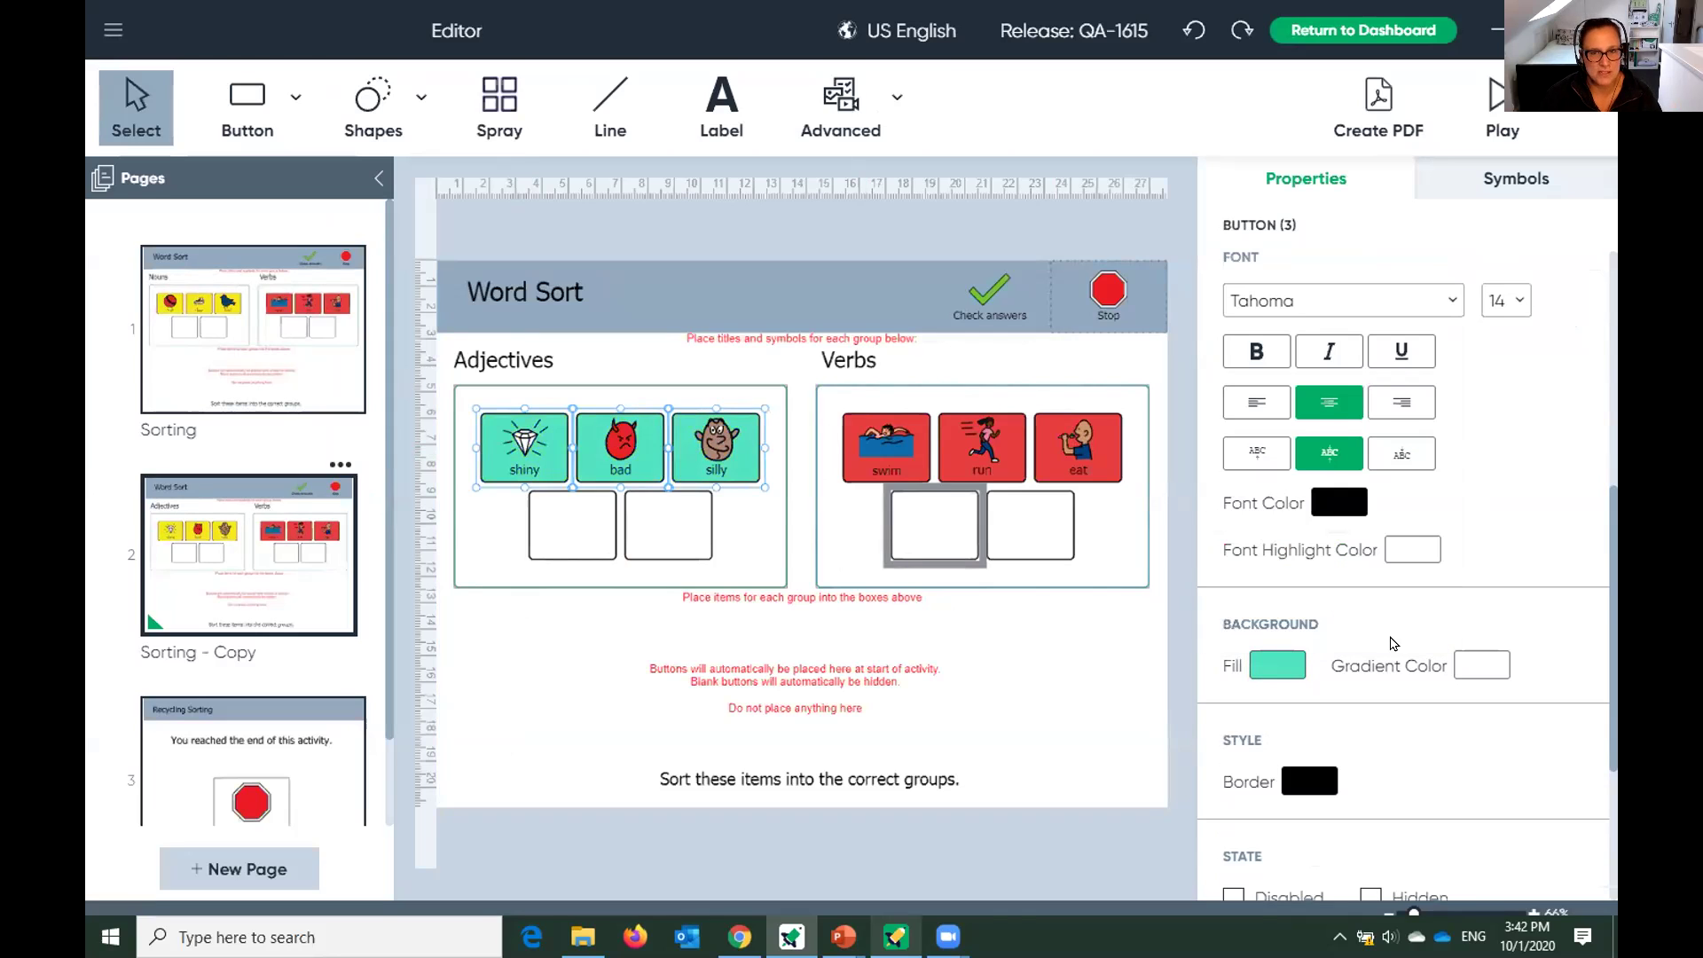
pyautogui.scroll(5, 1391, 643)
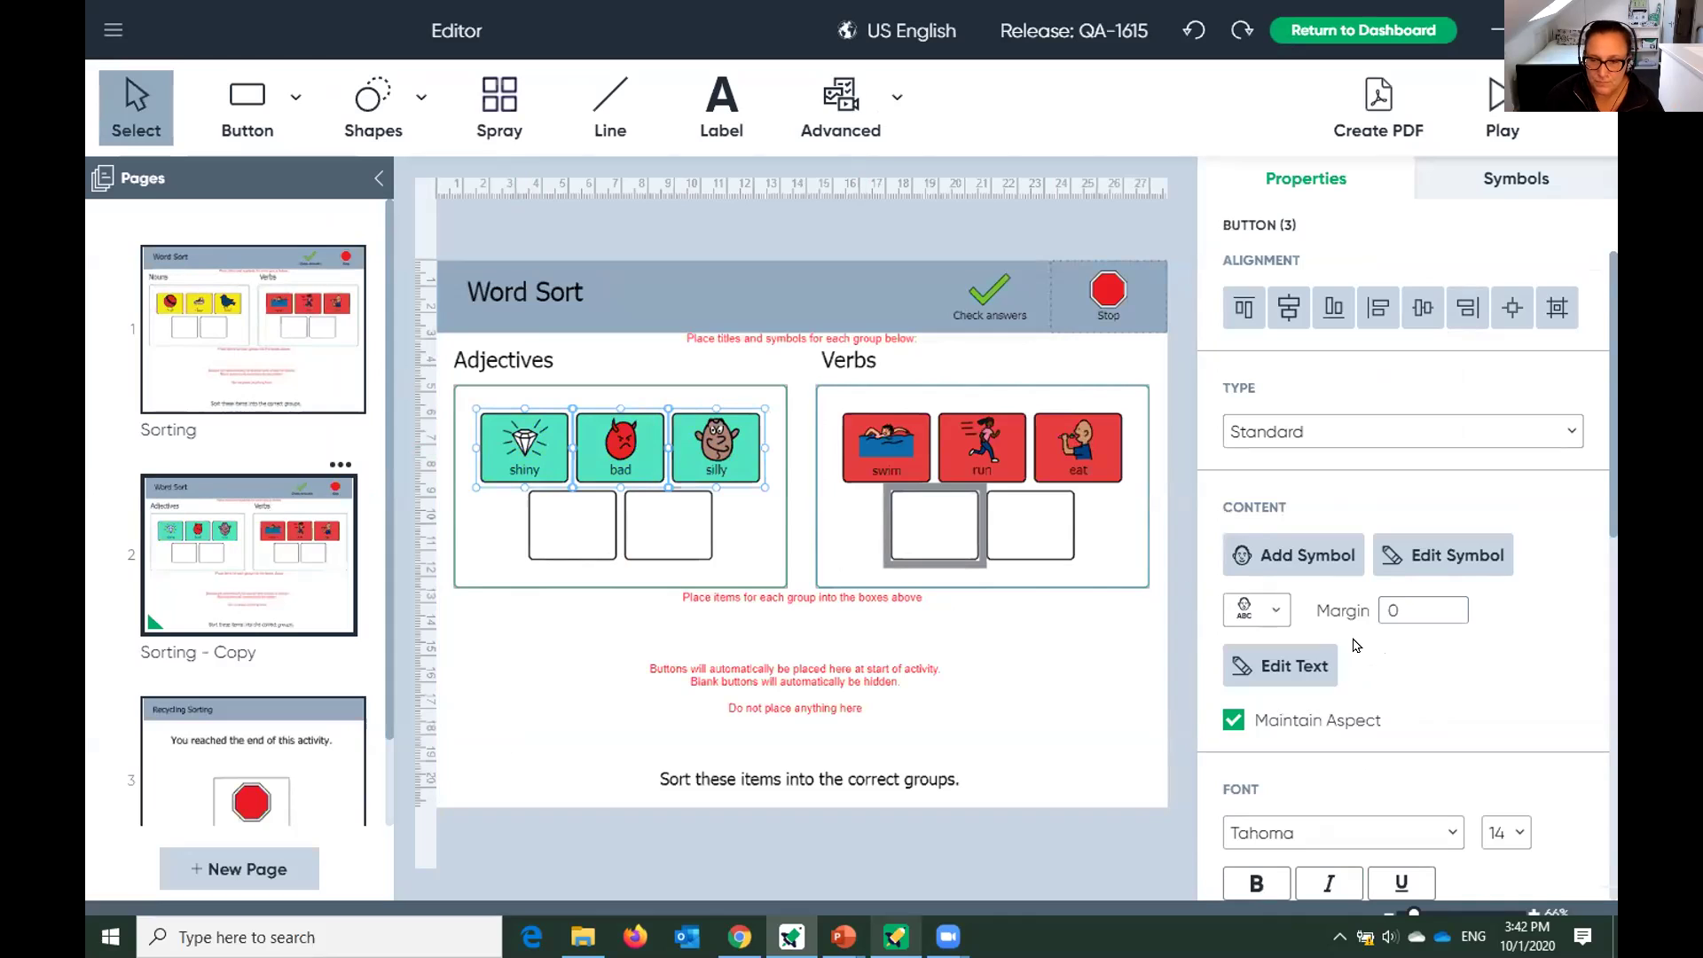
pyautogui.scroll(-3, 1355, 645)
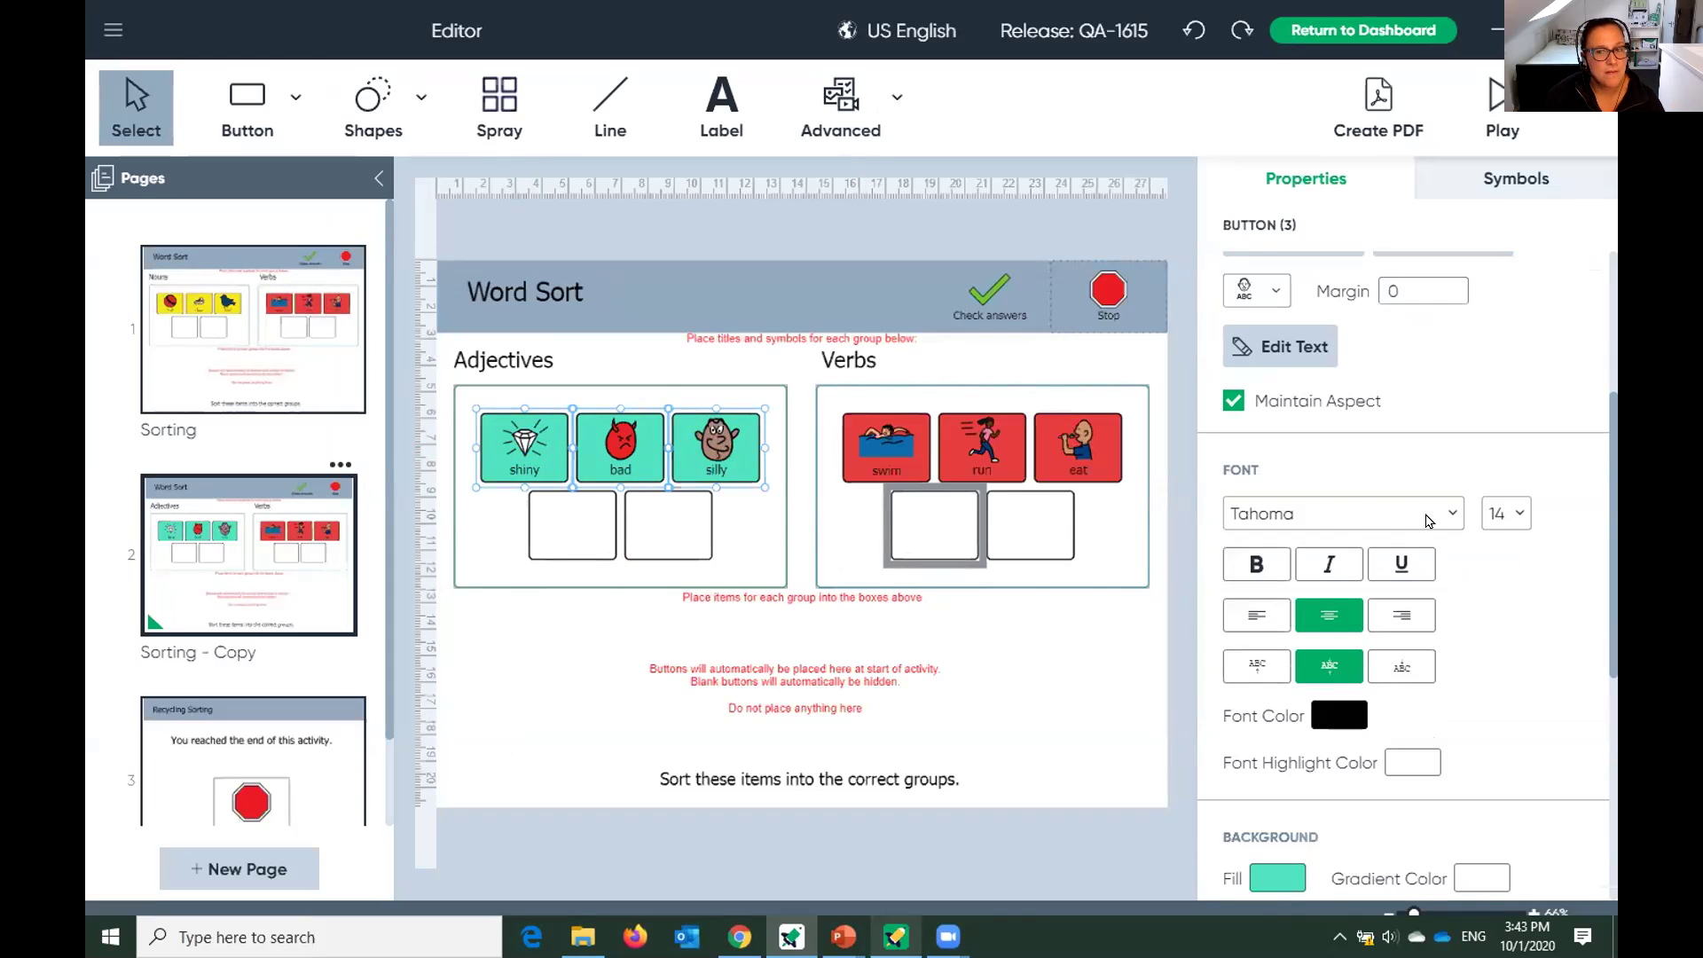
pyautogui.scroll(-3, 1490, 627)
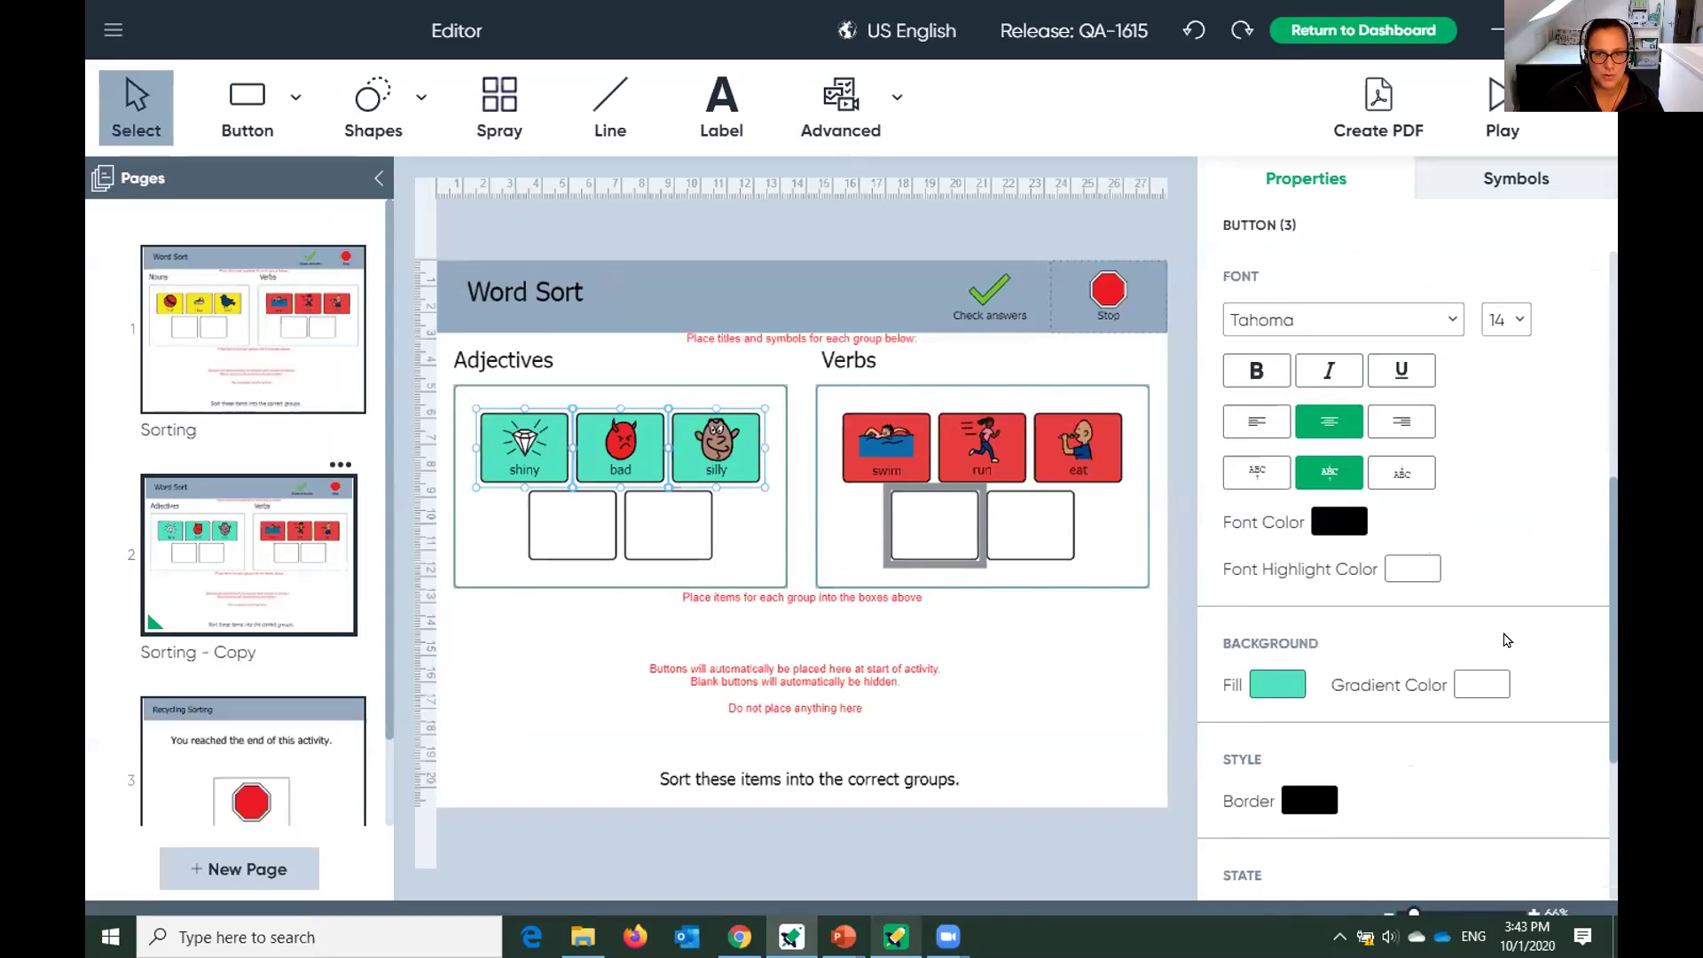
pyautogui.scroll(6, 1507, 640)
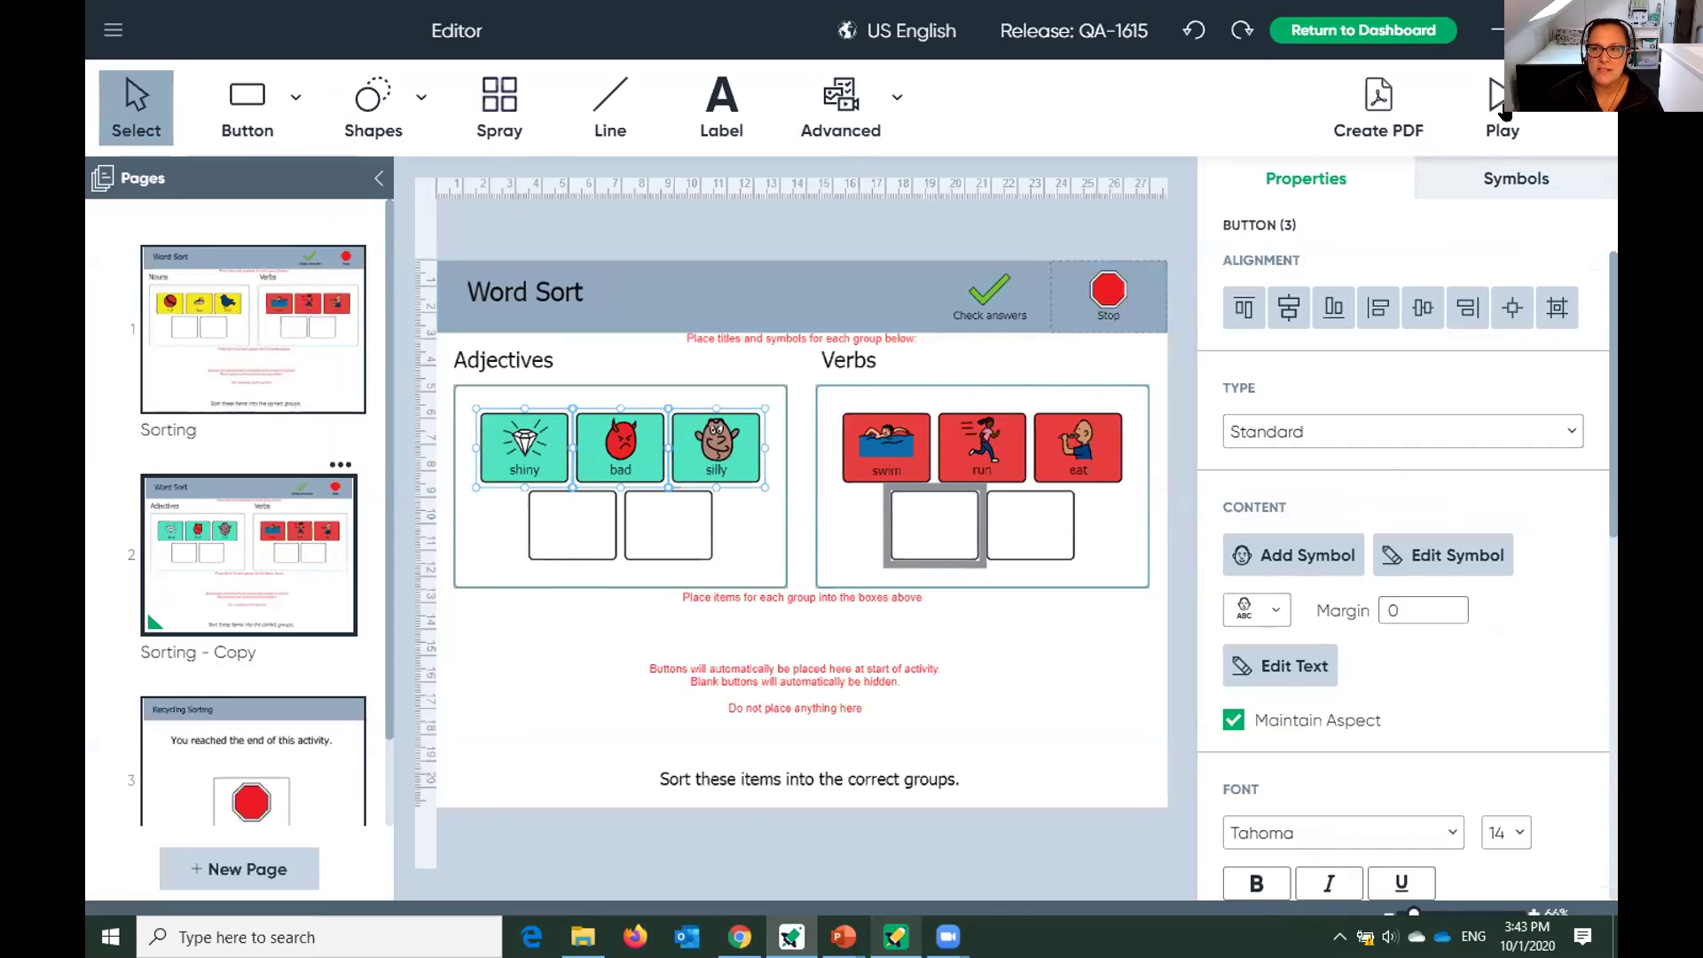
# Preview the activity, sorting swim, run, eat into Verbs and bird, shoe, ball into Nouns.
pyautogui.click(1499, 116)
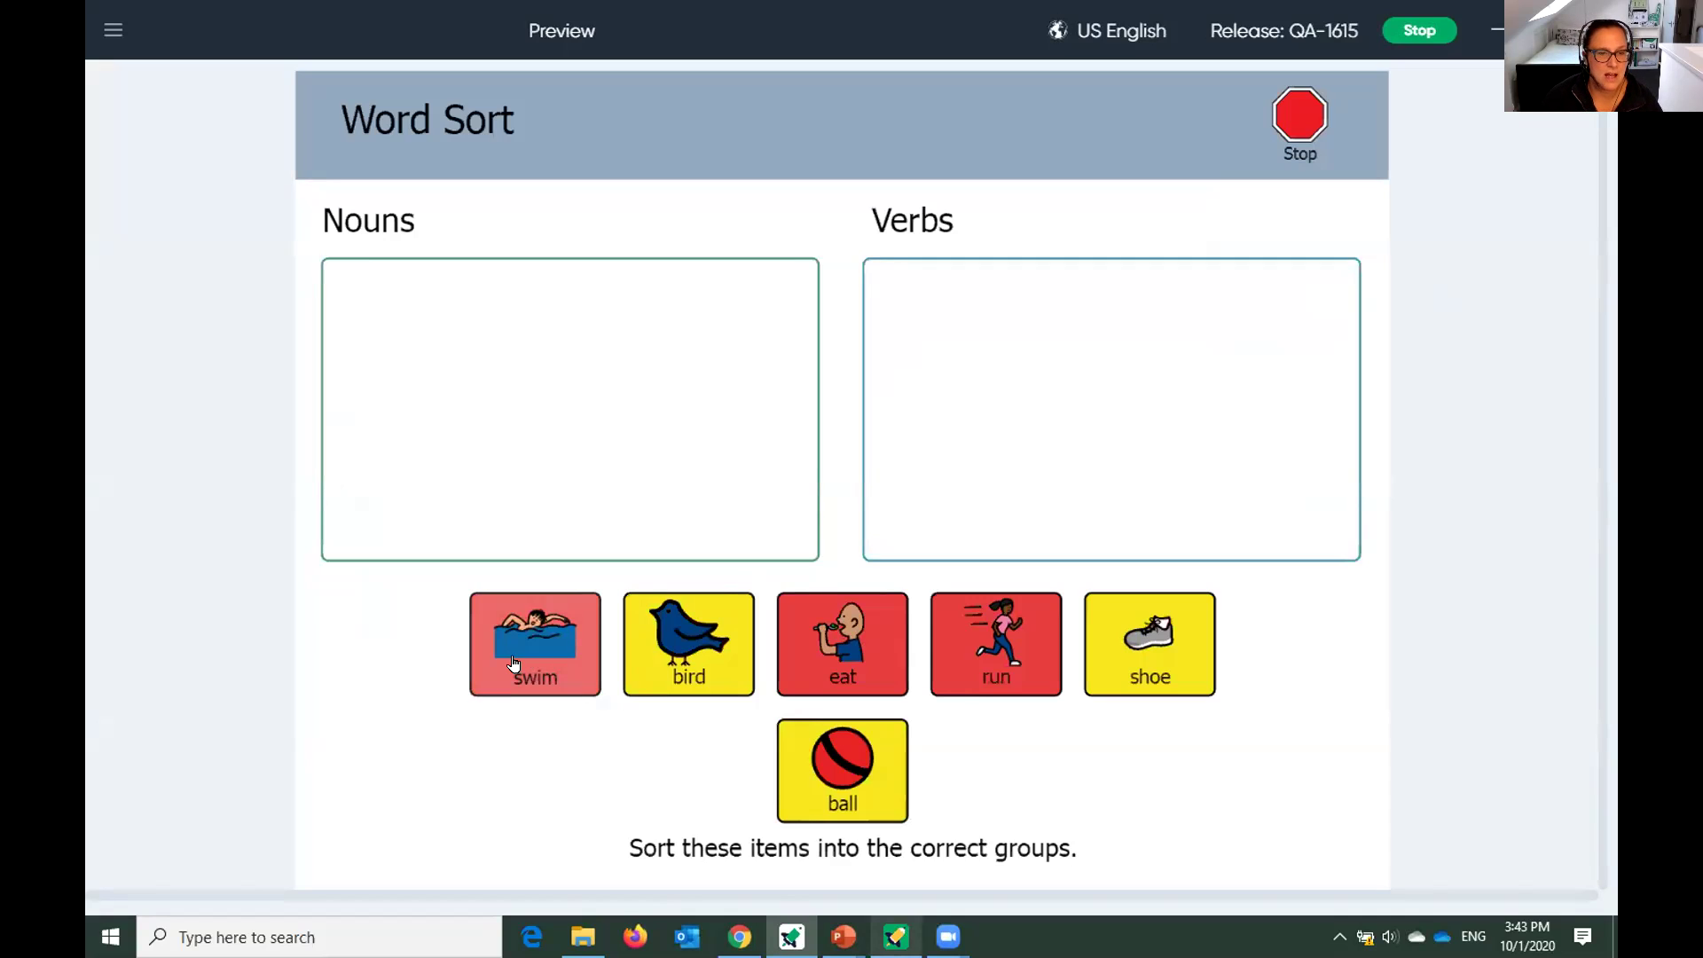
pyautogui.moveTo(524, 679); pyautogui.dragTo(597, 410)
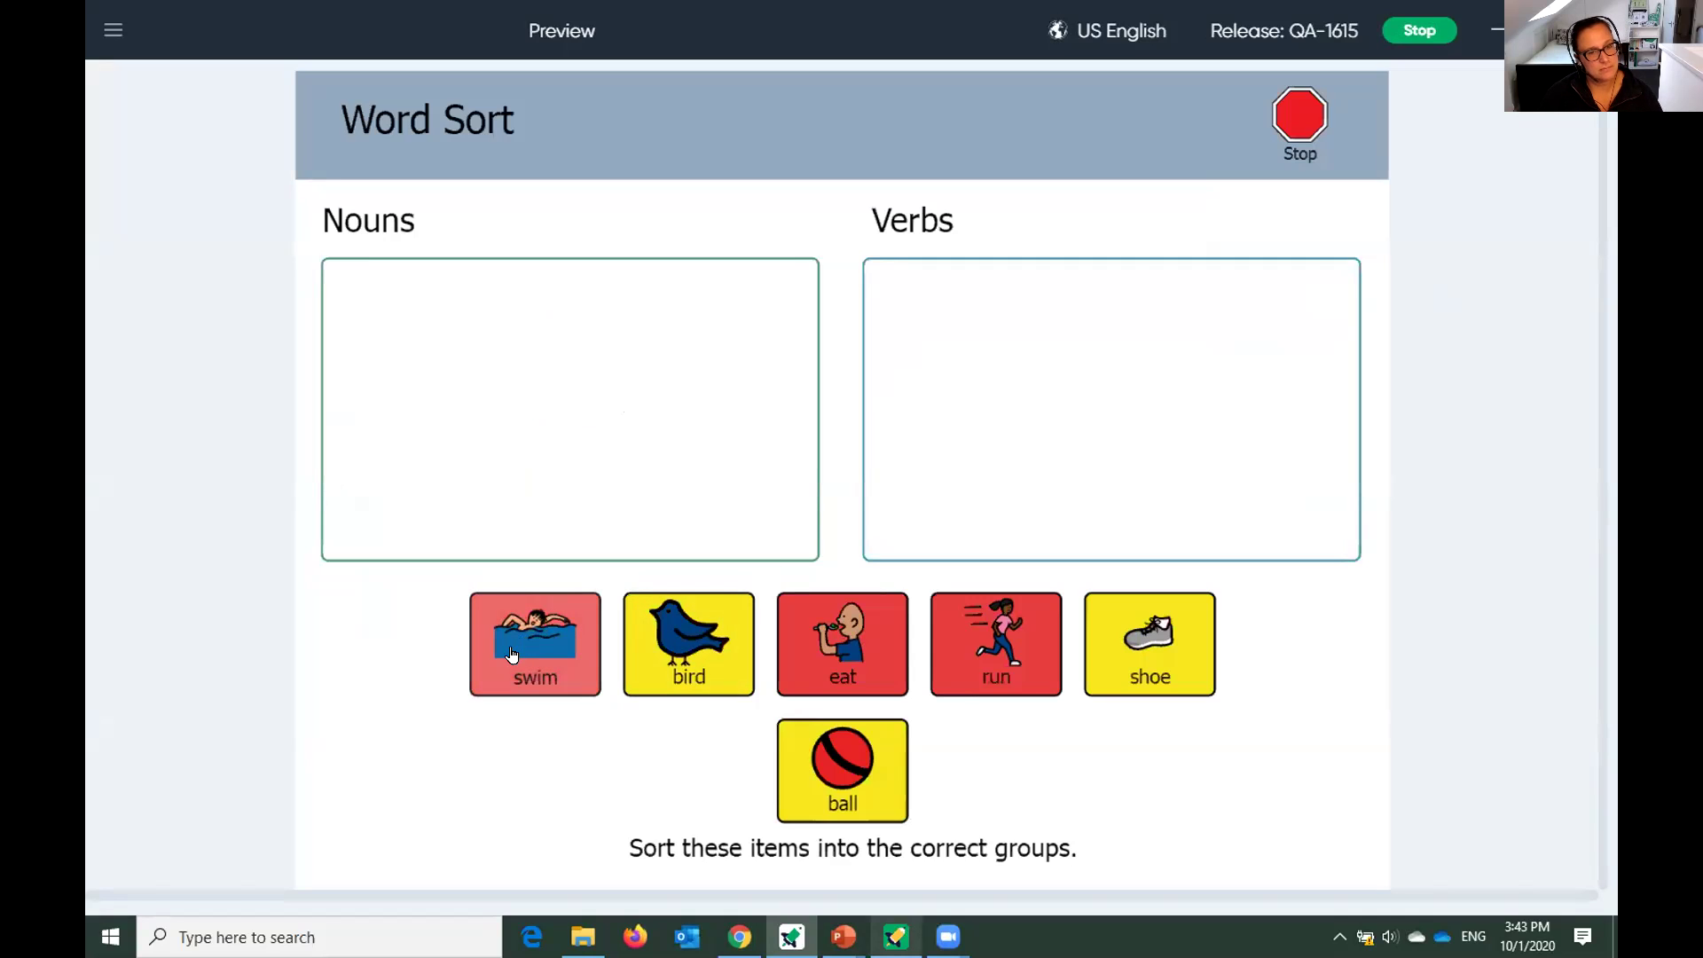
pyautogui.moveTo(513, 650); pyautogui.dragTo(1037, 423)
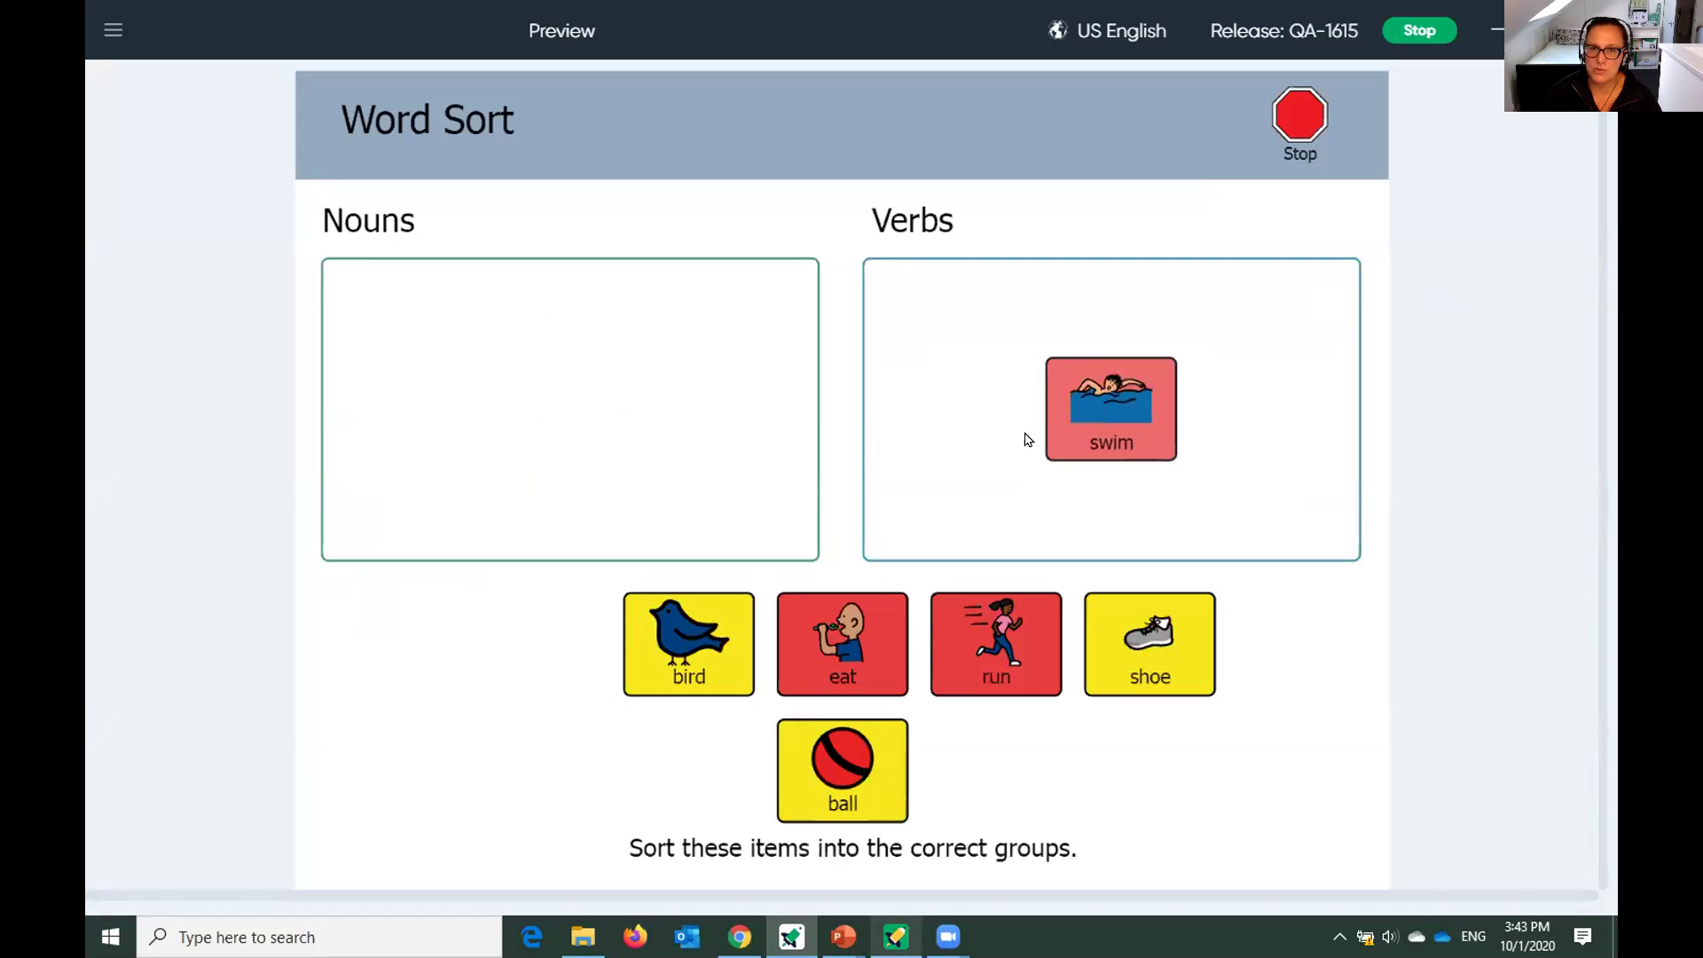
pyautogui.moveTo(988, 640); pyautogui.dragTo(954, 477)
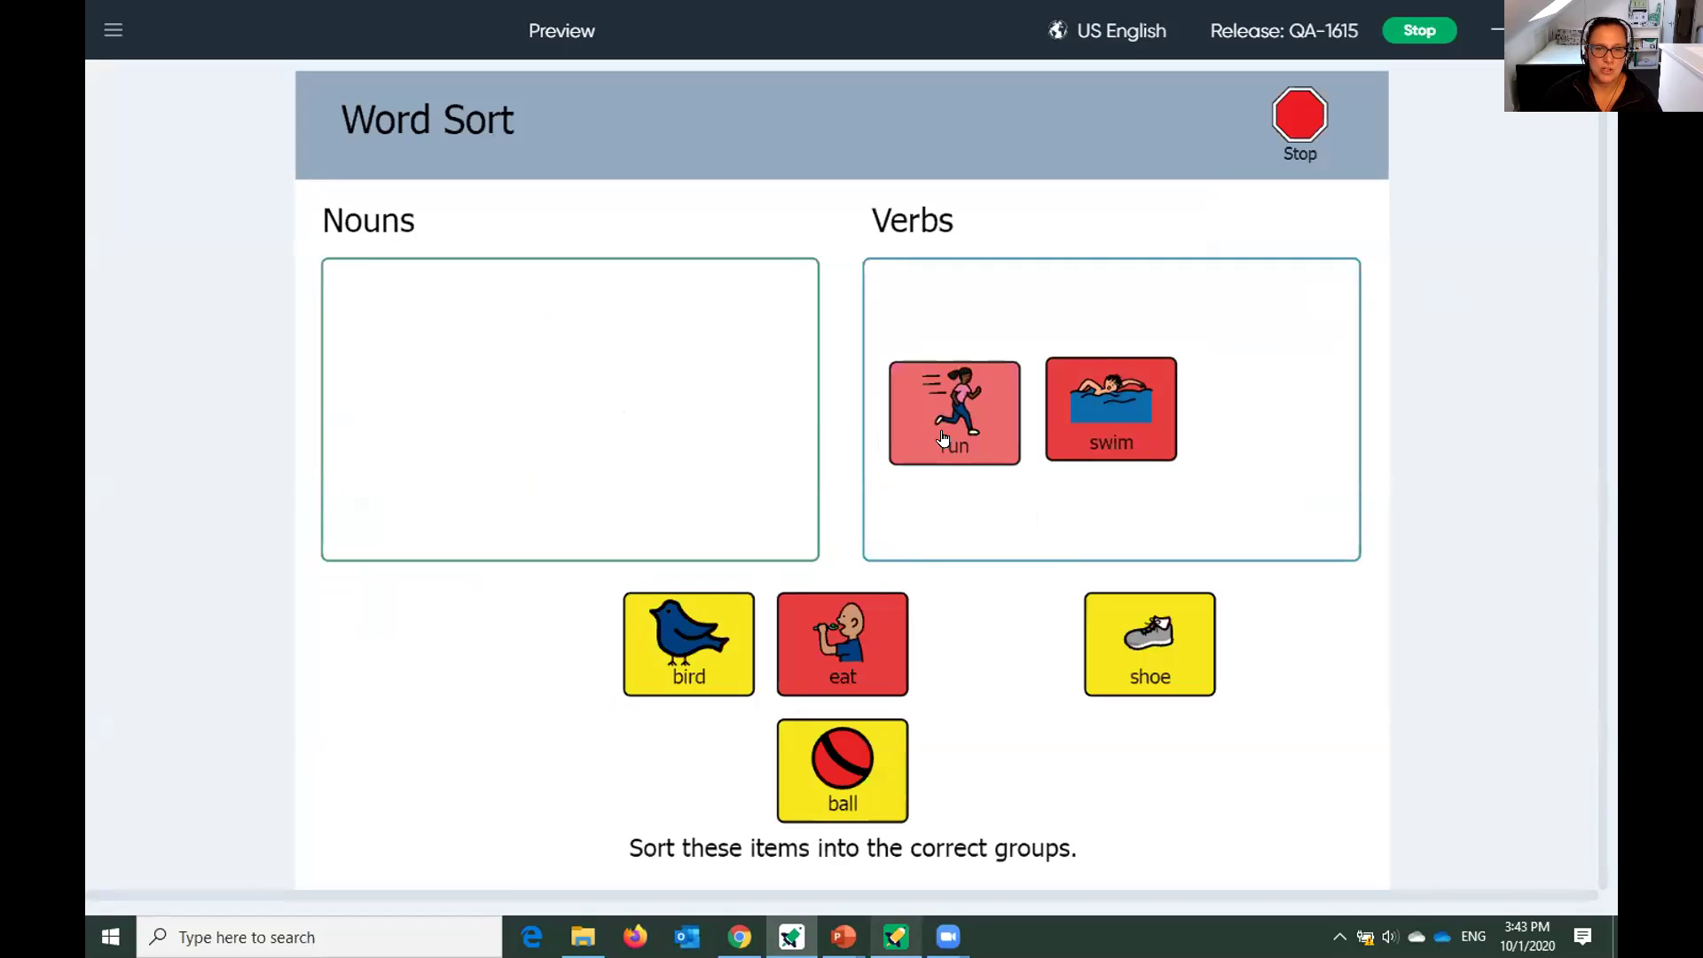
pyautogui.moveTo(852, 638); pyautogui.dragTo(923, 390)
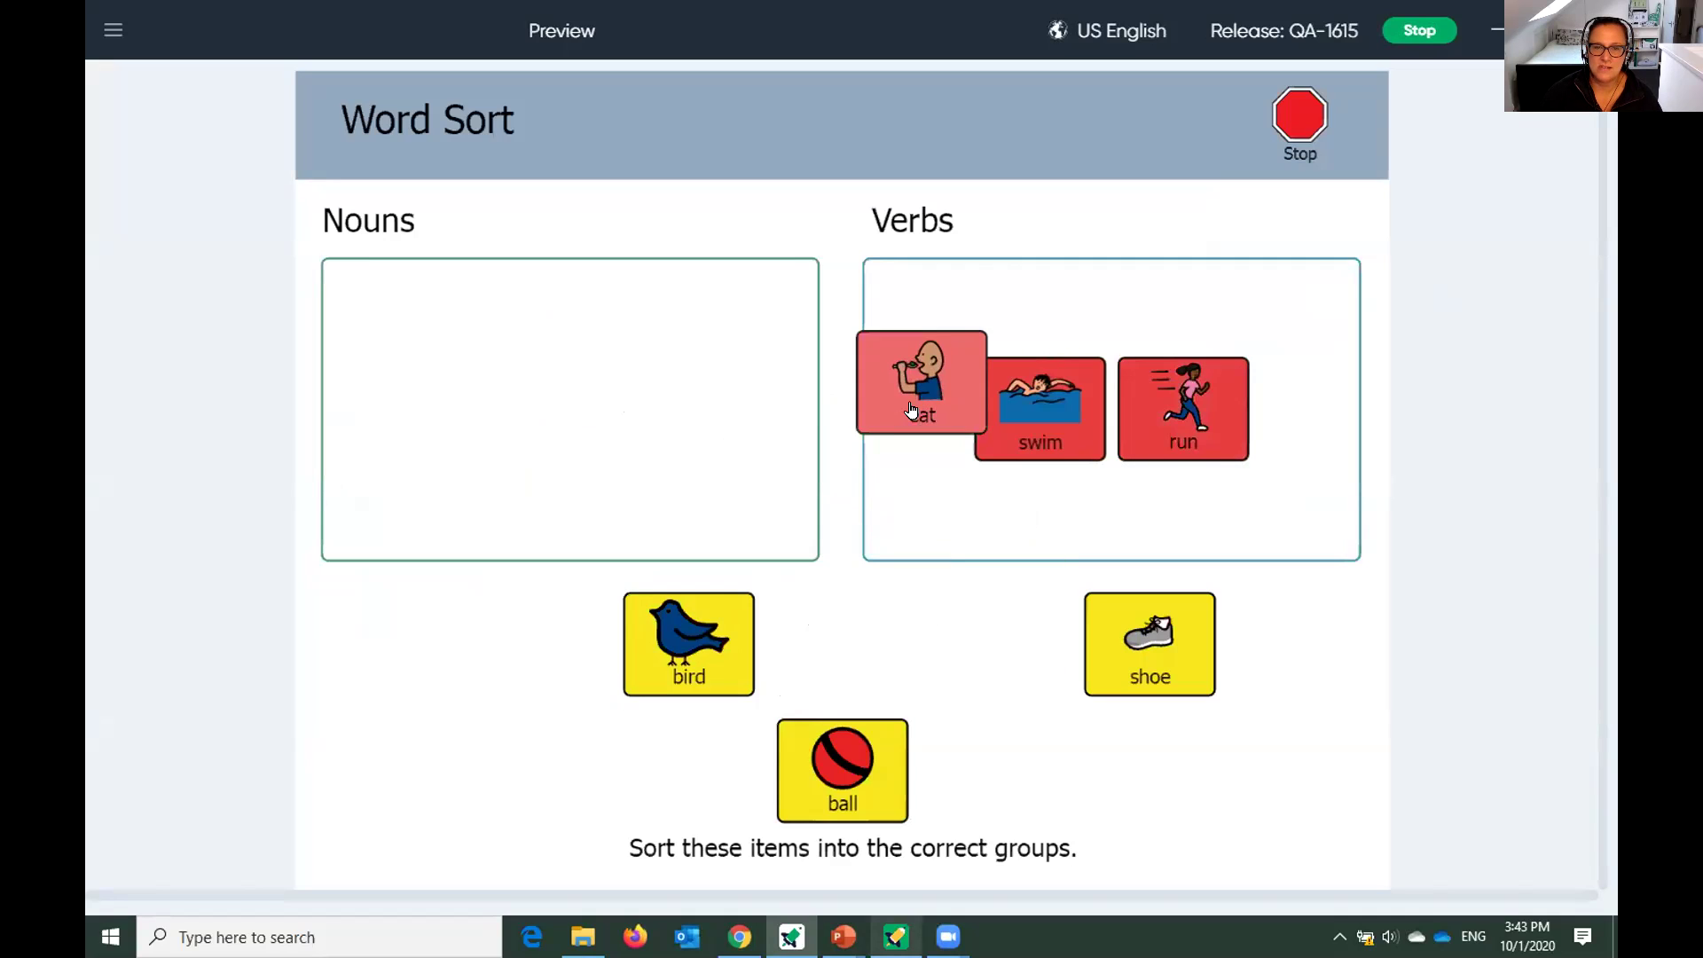
pyautogui.moveTo(683, 661); pyautogui.dragTo(535, 402)
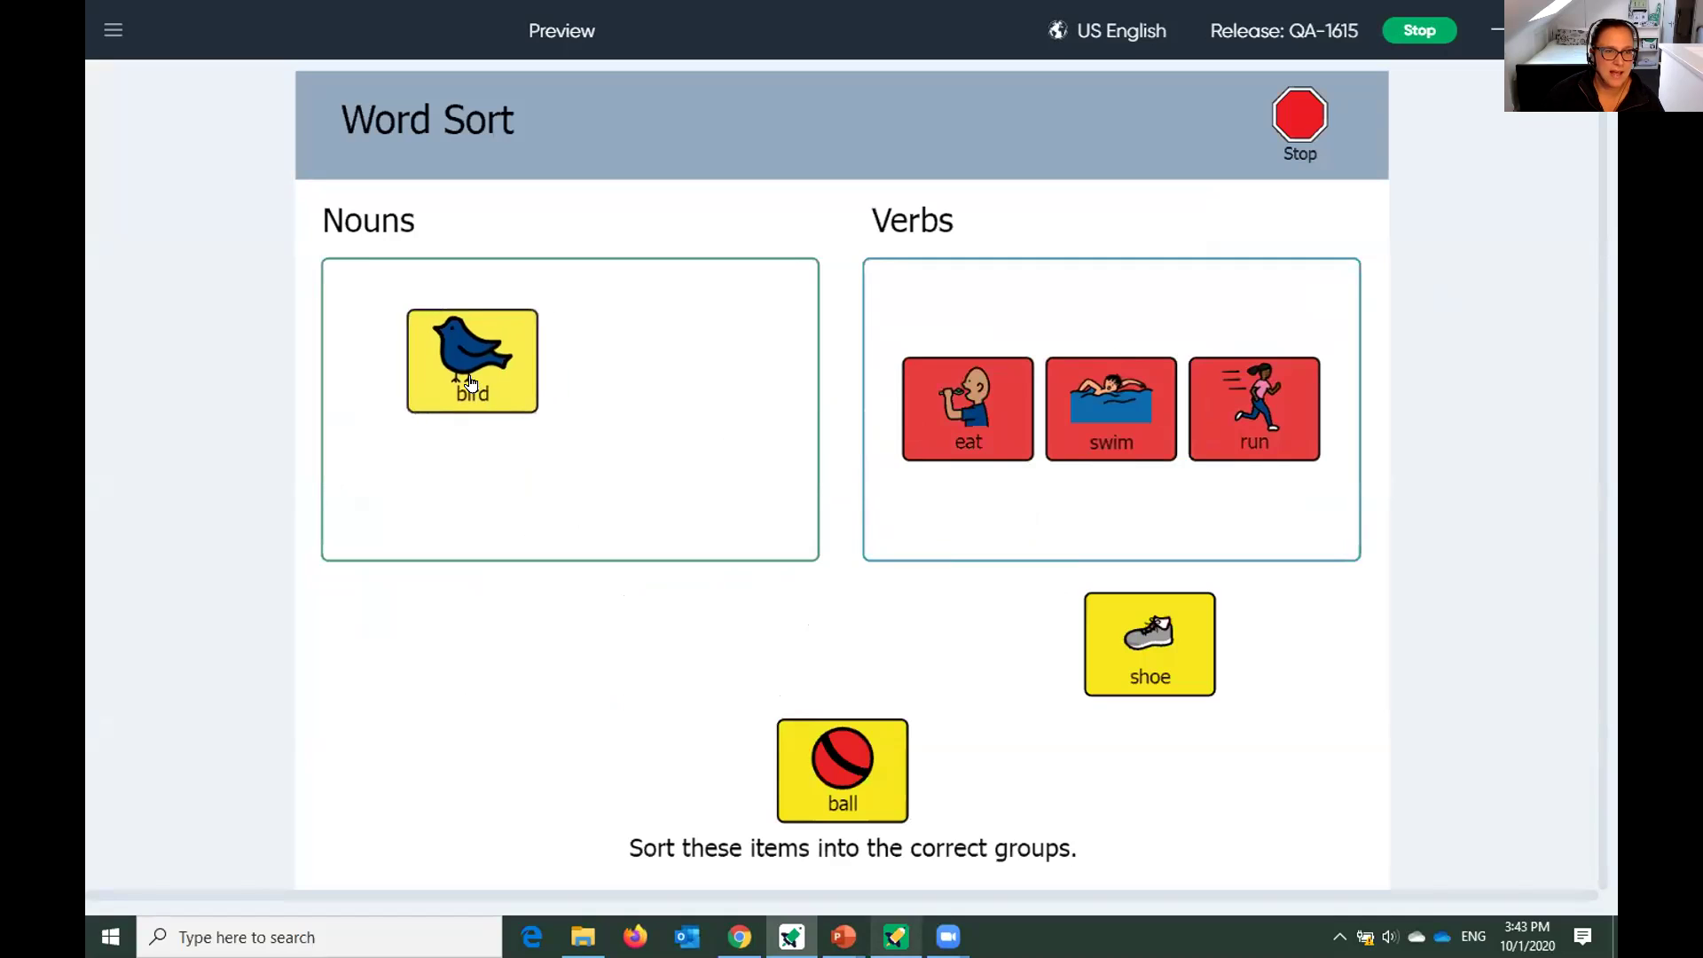
pyautogui.moveTo(1136, 664); pyautogui.dragTo(408, 394)
pyautogui.moveTo(859, 763); pyautogui.dragTo(719, 391)
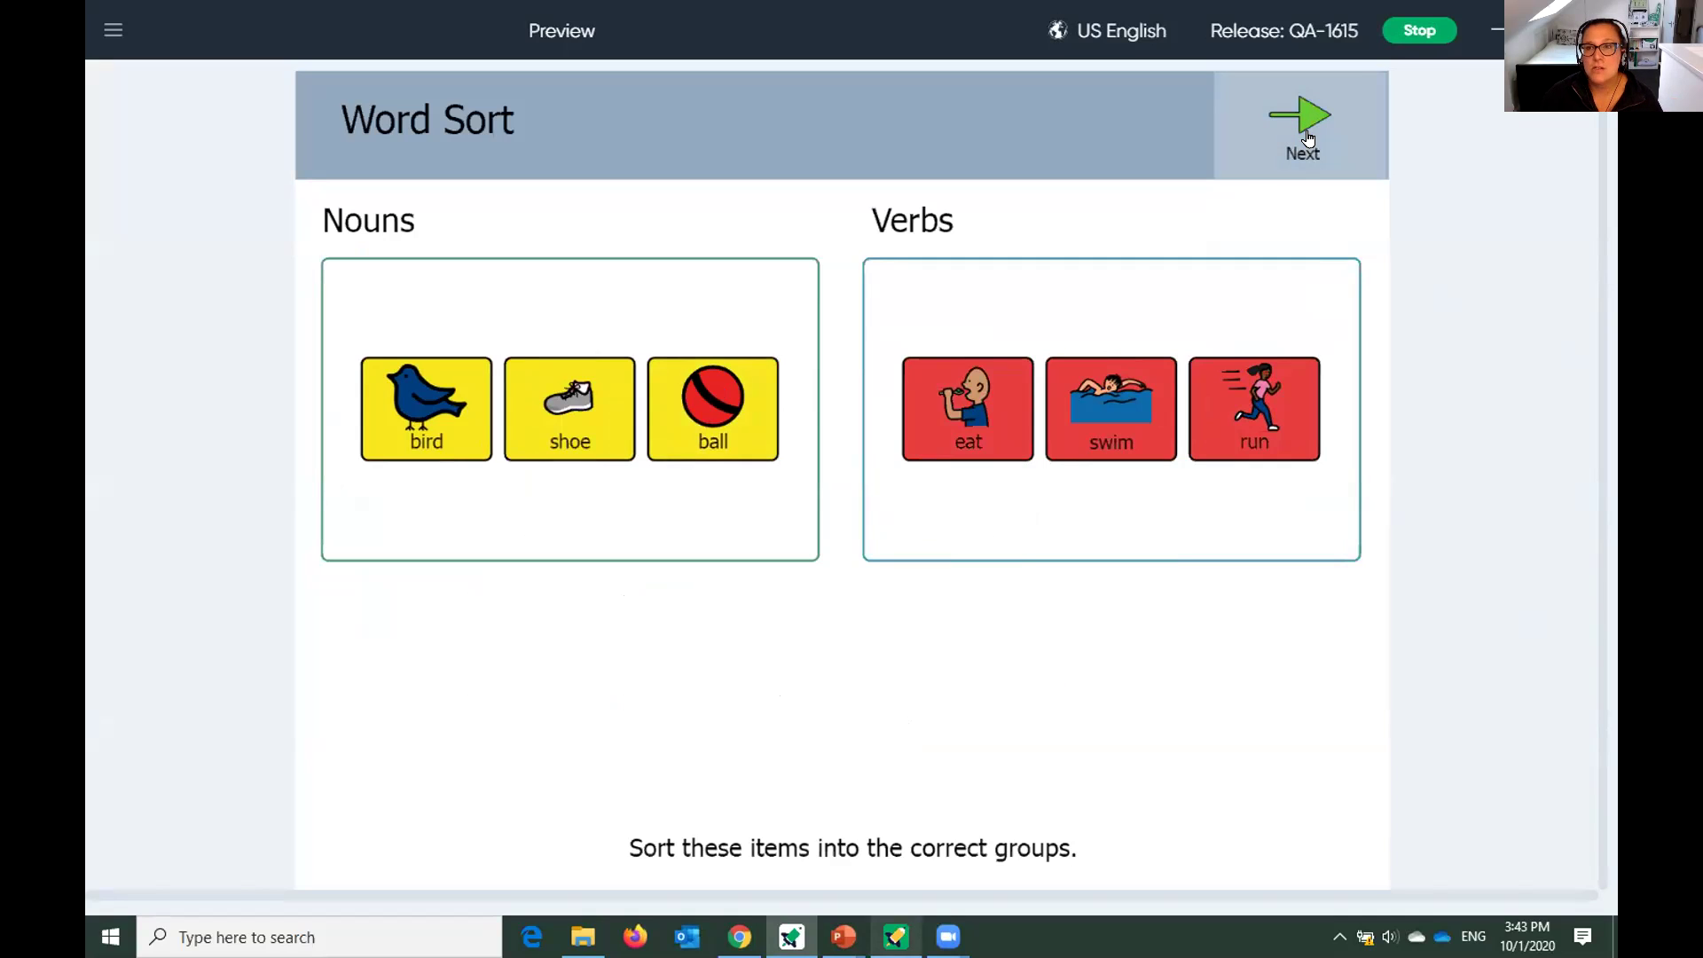
# Advance to the next Word Sort page, then stop the preview and confirm exiting.
pyautogui.click(1307, 136)
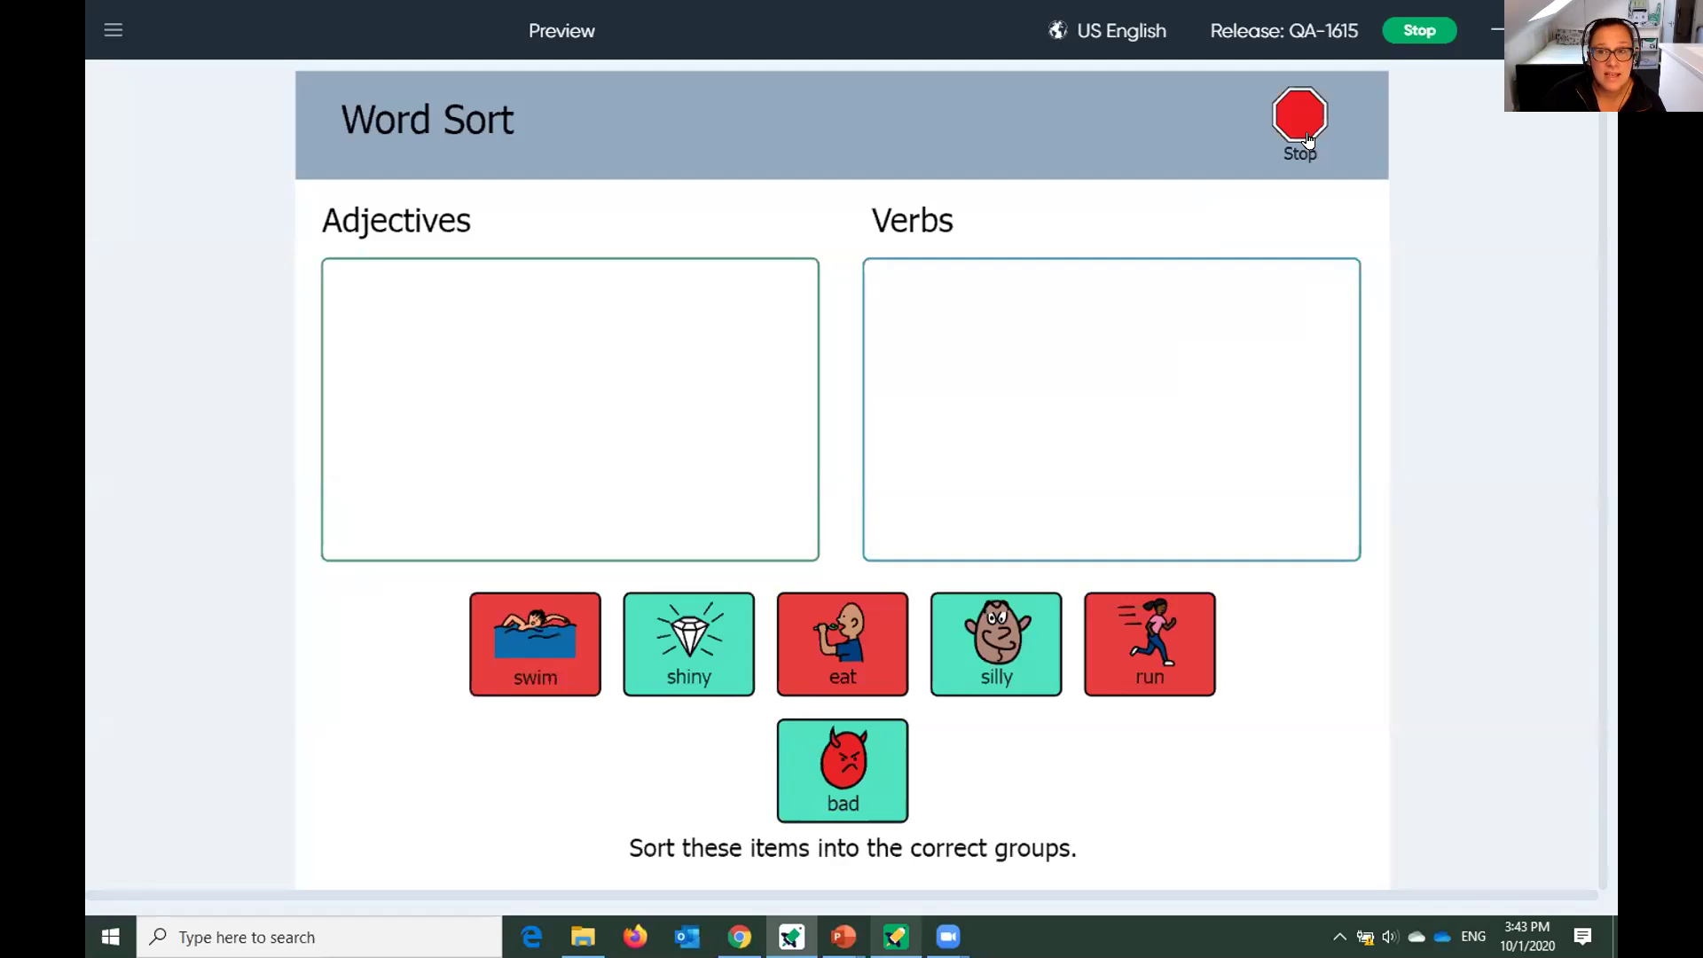
pyautogui.click(1305, 132)
pyautogui.click(755, 521)
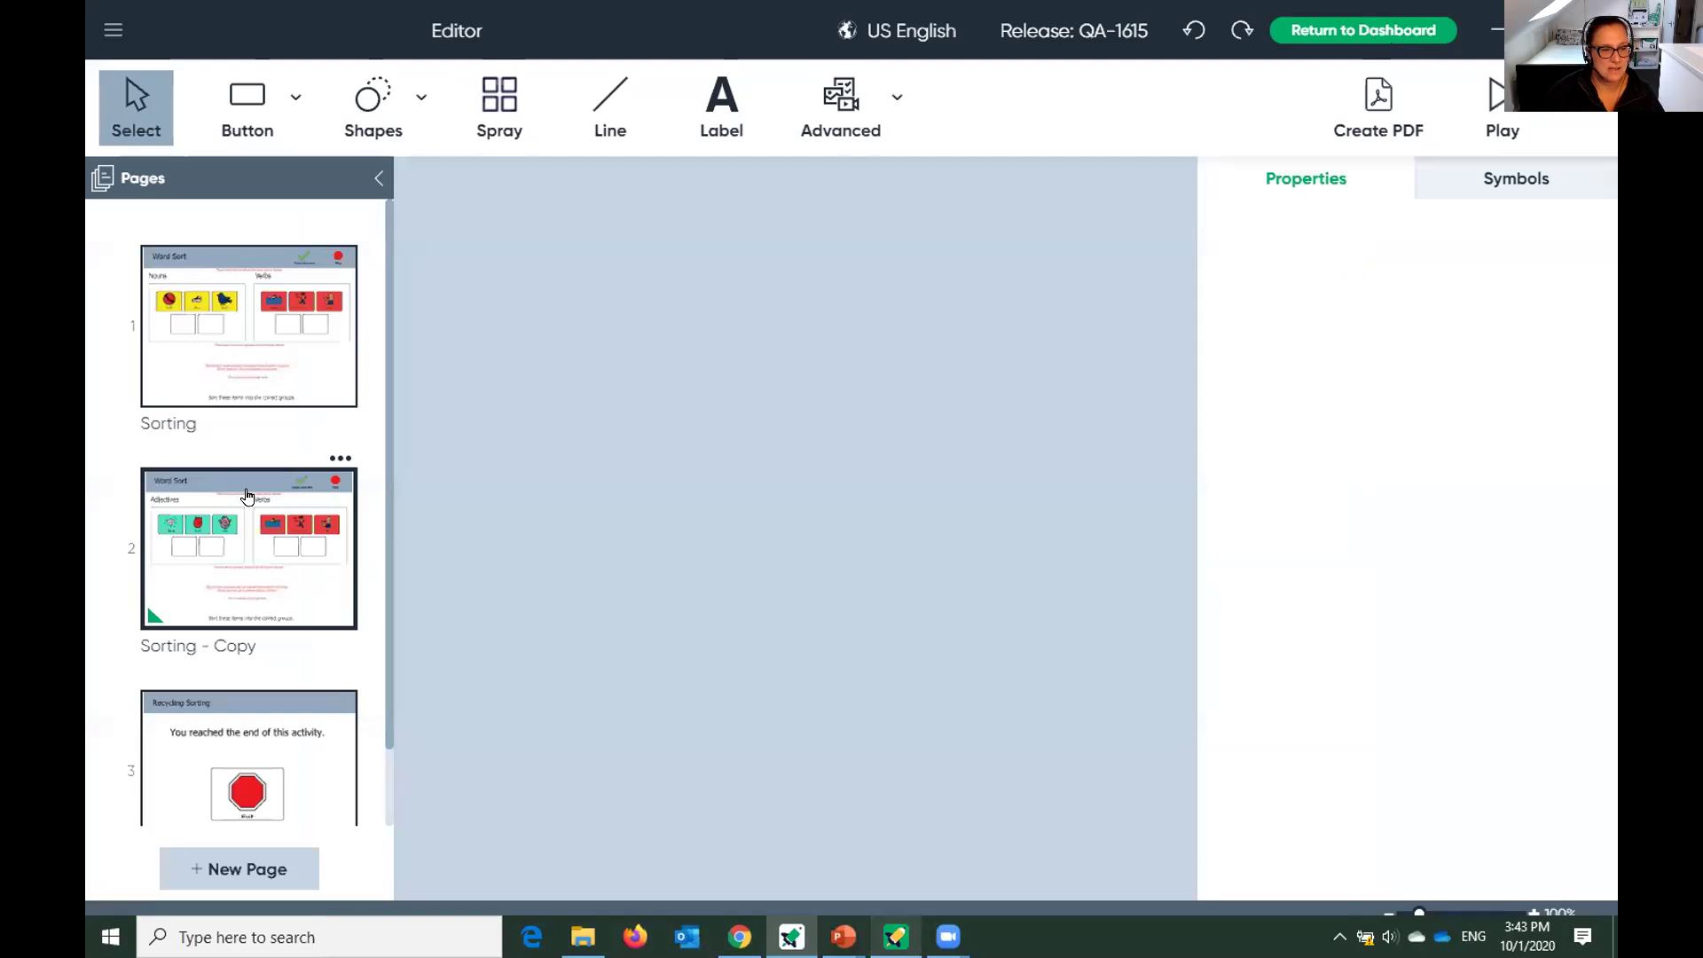
# On the Sorting page, retype the Nouns labels: shoe becomes trainer, bird becomes sparrow.
pyautogui.click(228, 348)
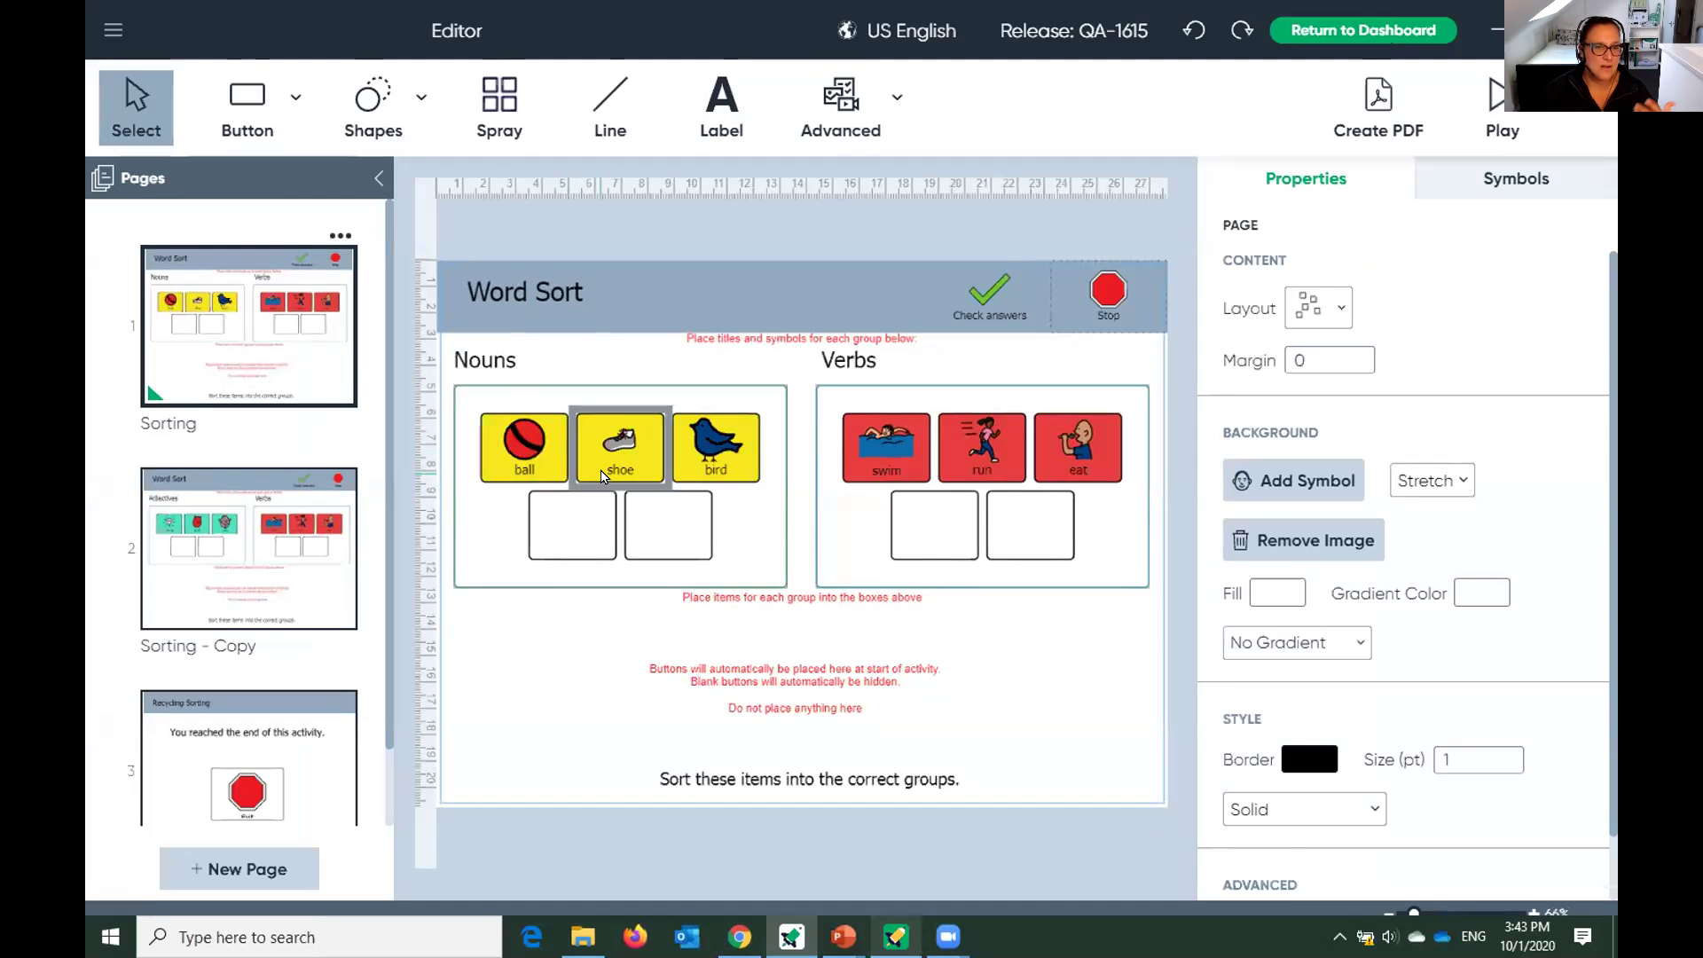
pyautogui.click(607, 466)
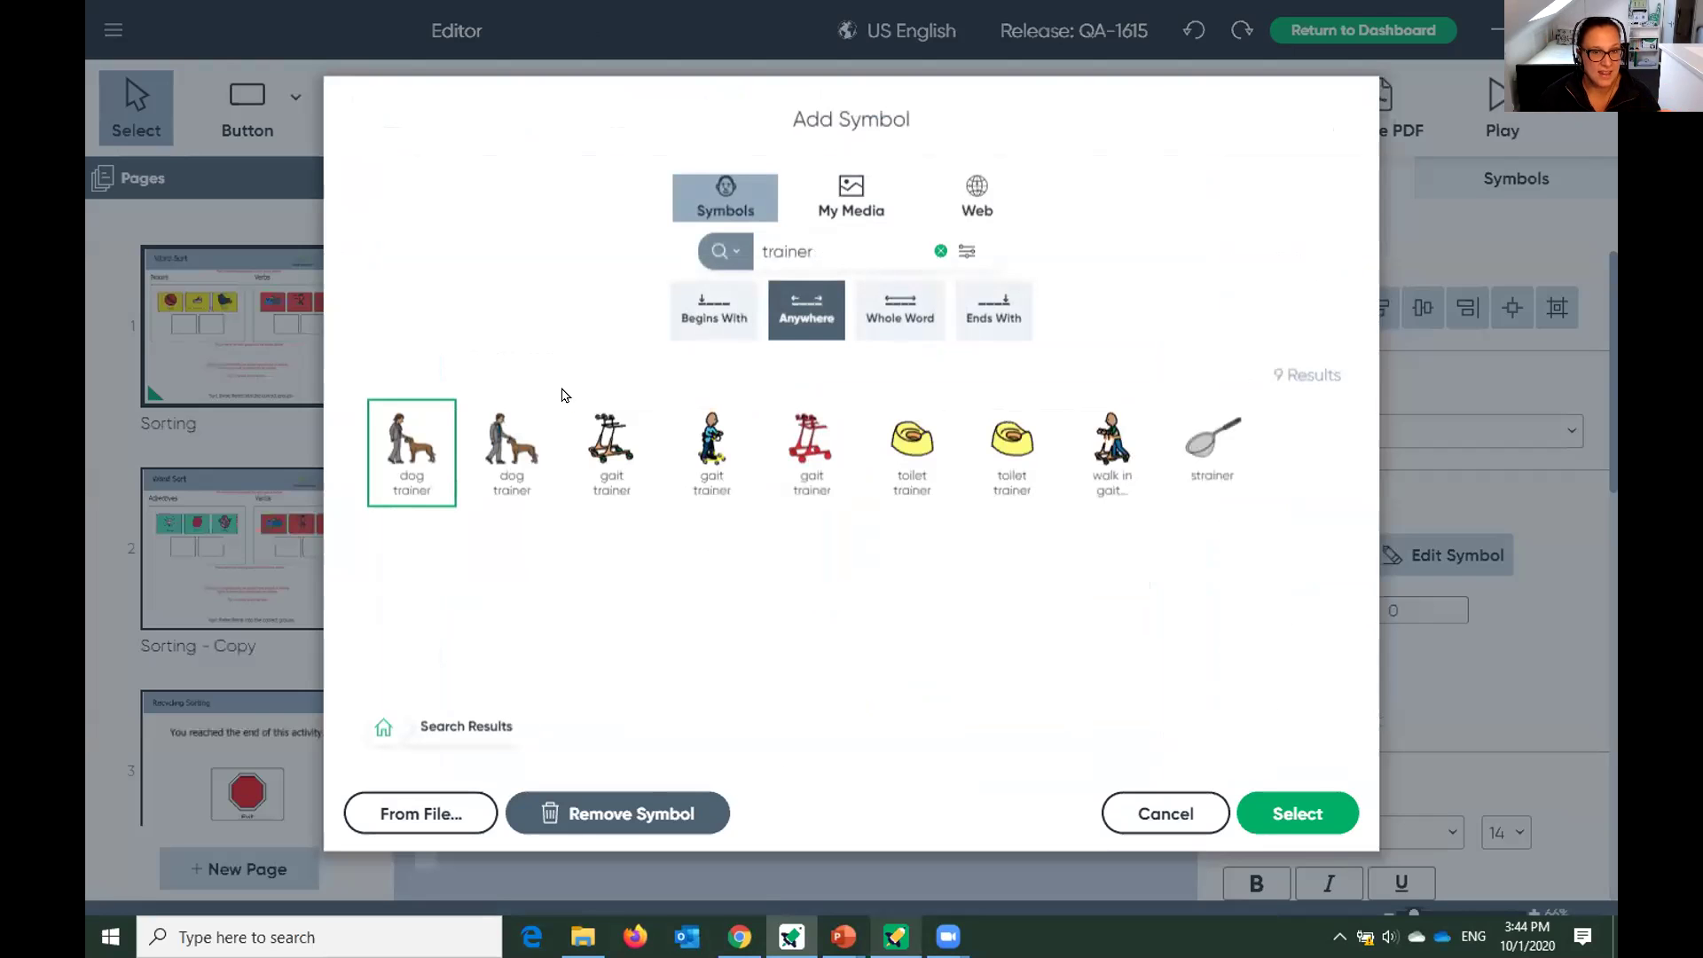
pyautogui.click(1165, 816)
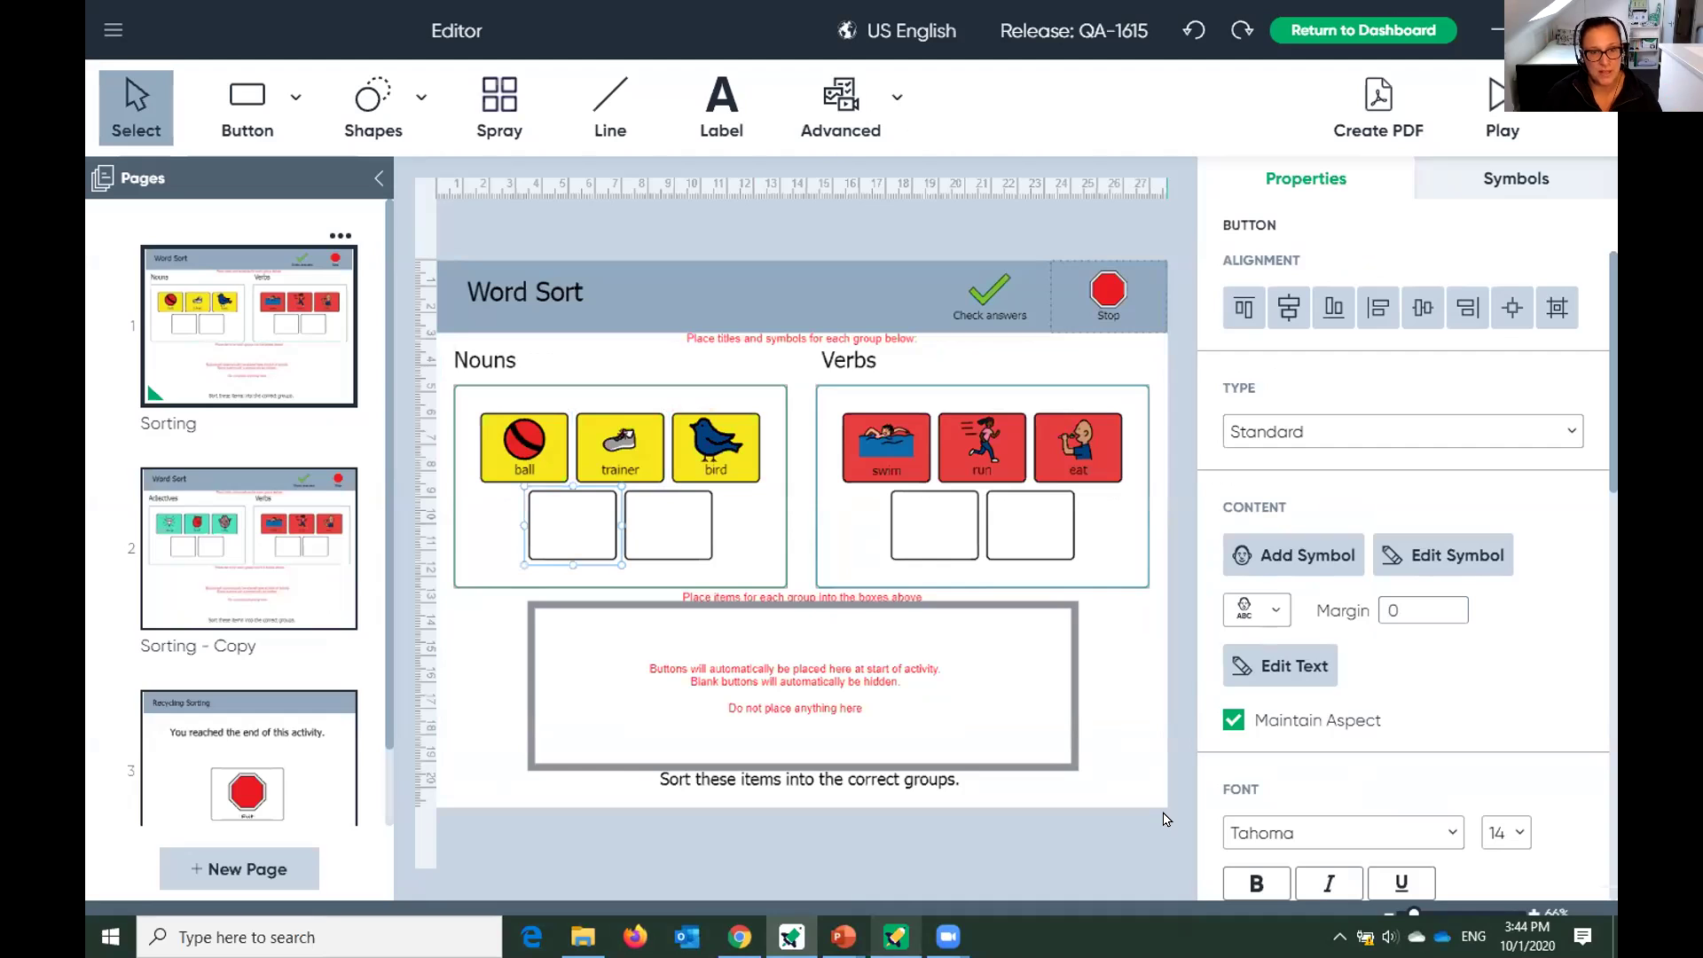
pyautogui.click(719, 456)
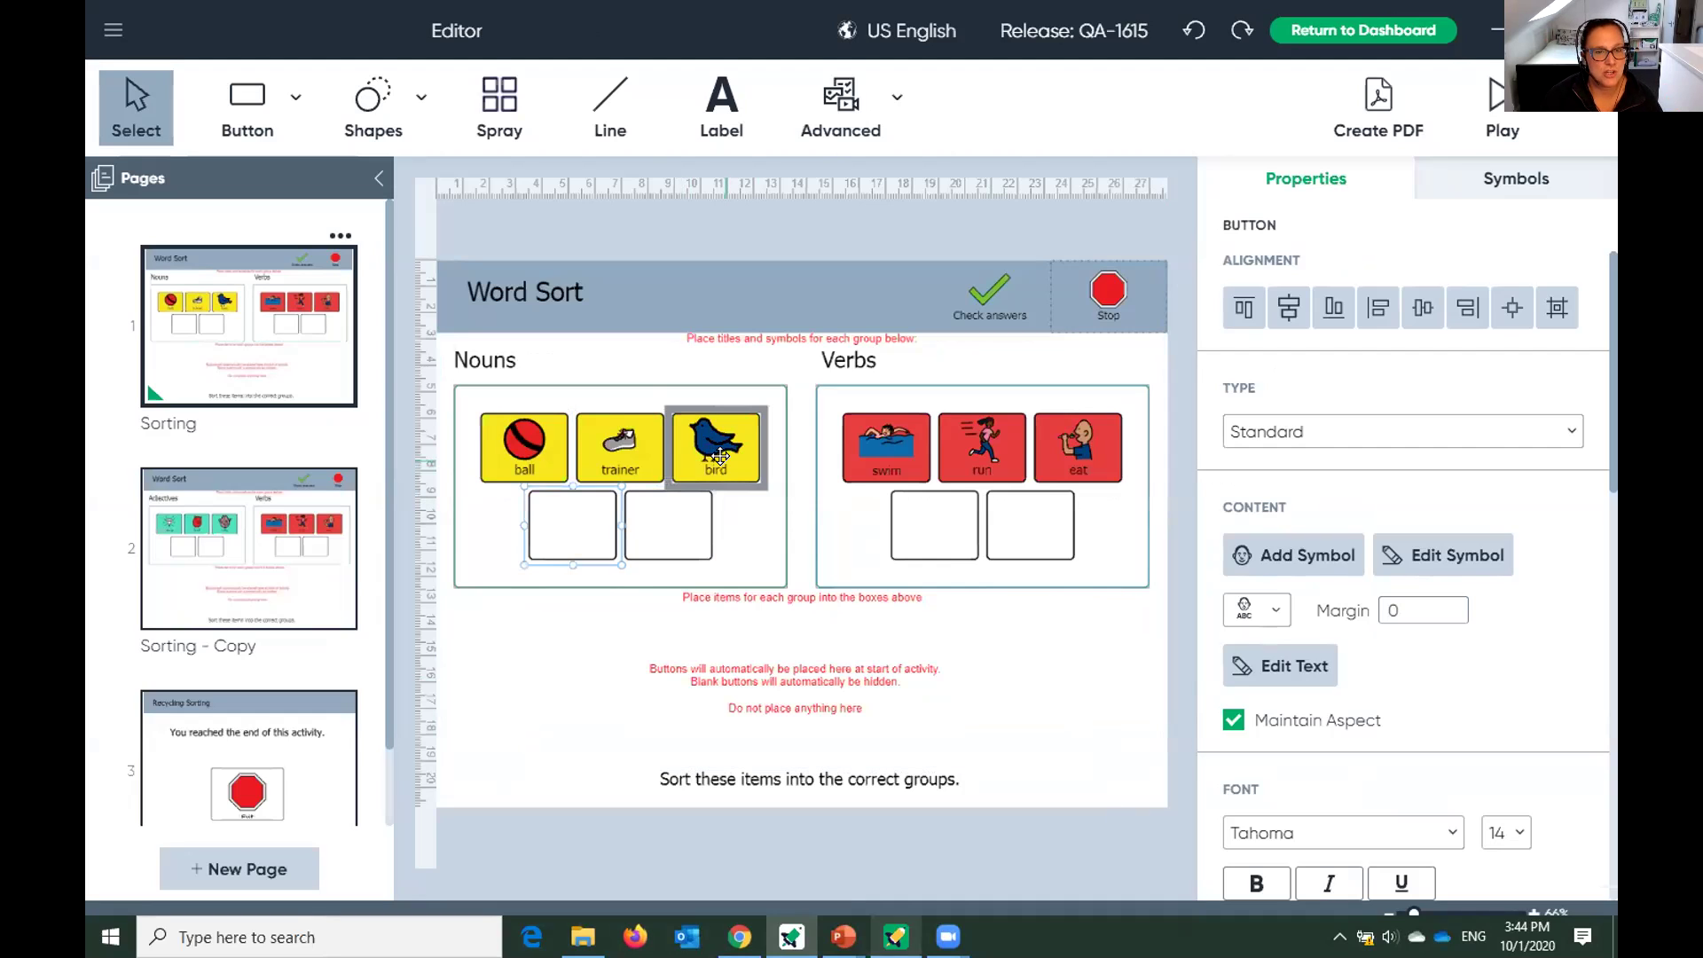
pyautogui.doubleClick(719, 456)
pyautogui.write('sparrow')
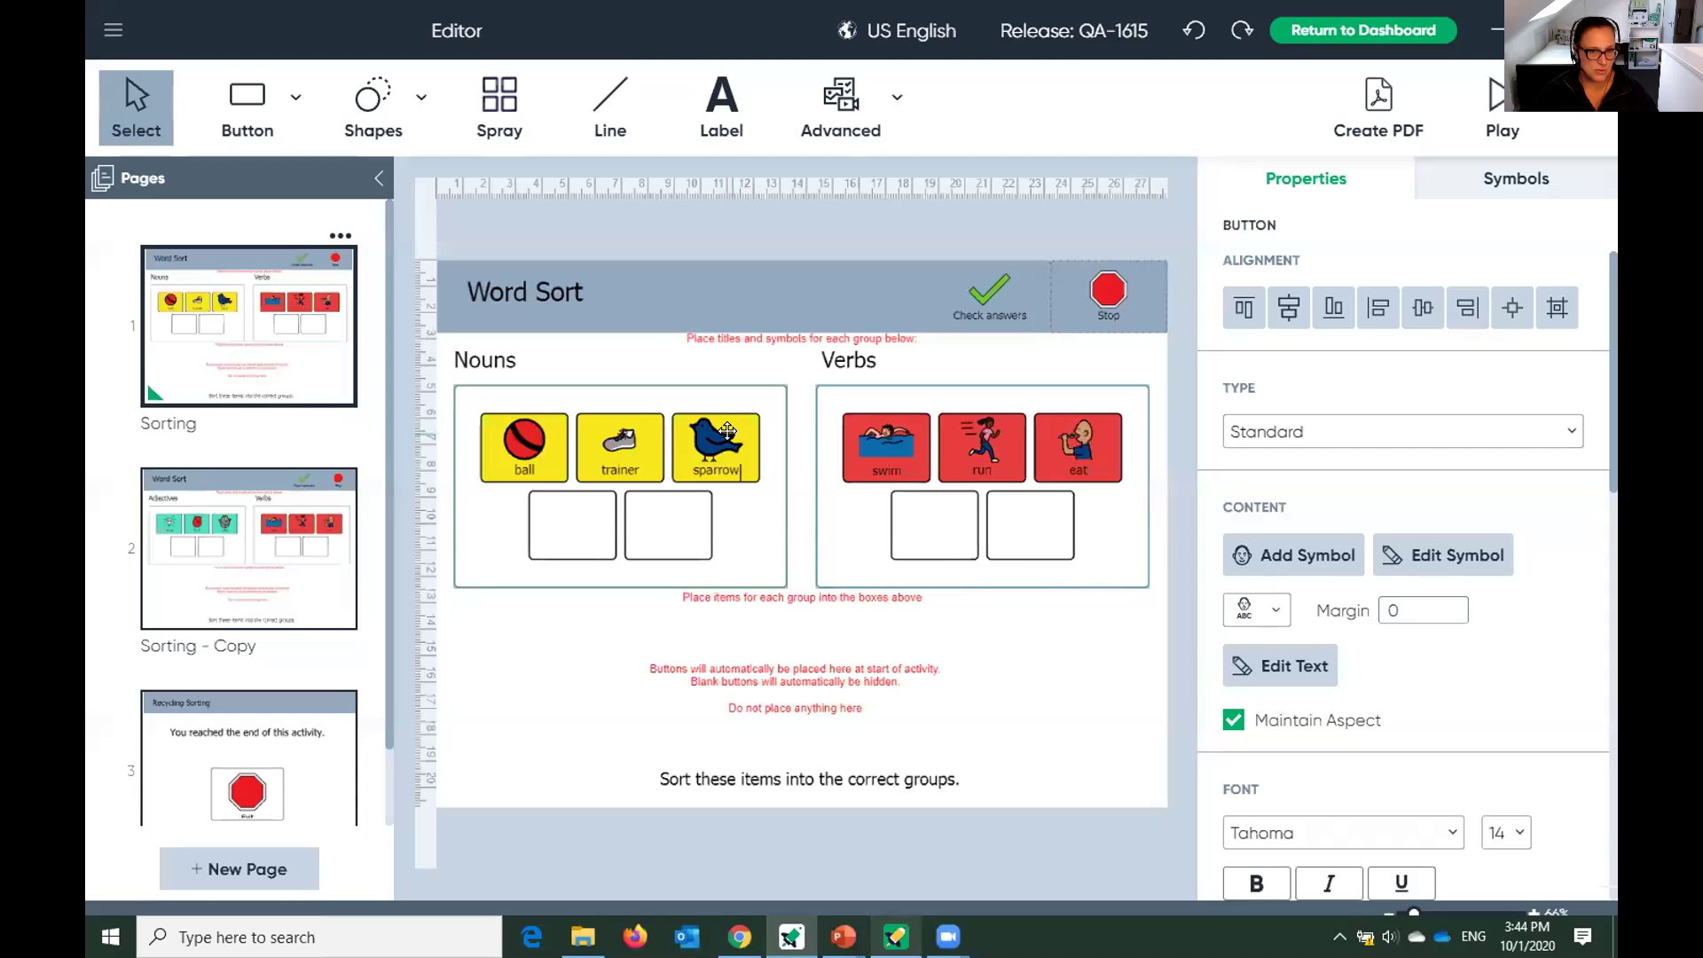
# Deselect the edited card to finish labelling and bring up the main file menu.
pyautogui.click(1111, 757)
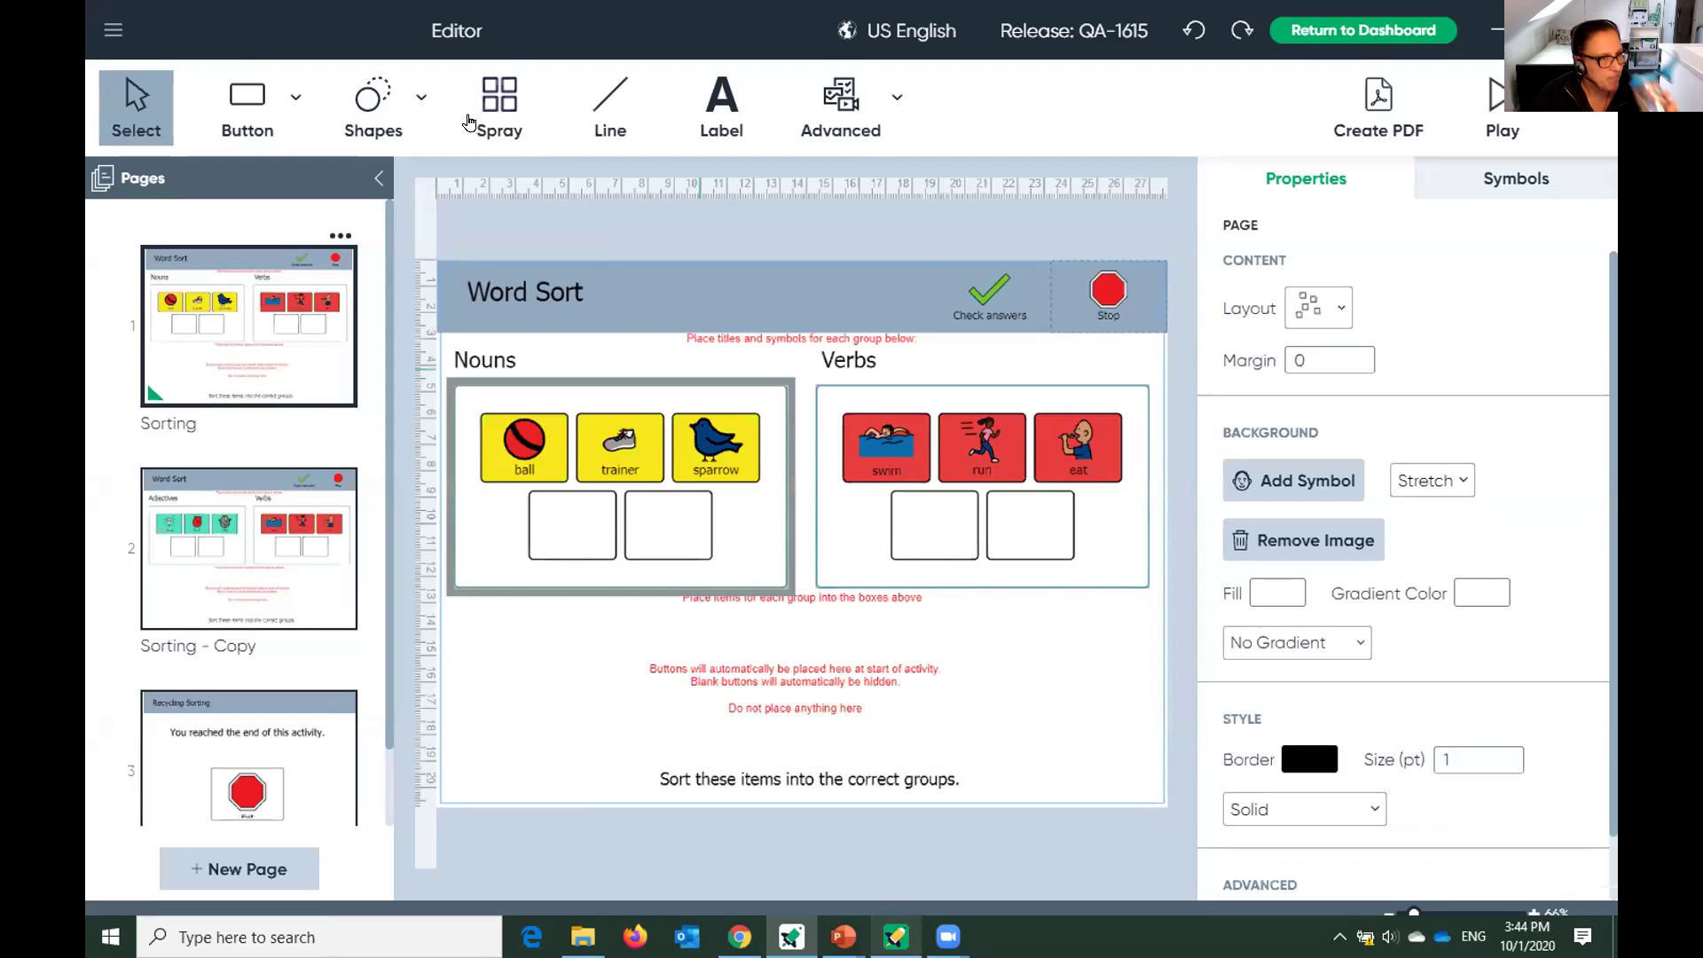
pyautogui.click(112, 29)
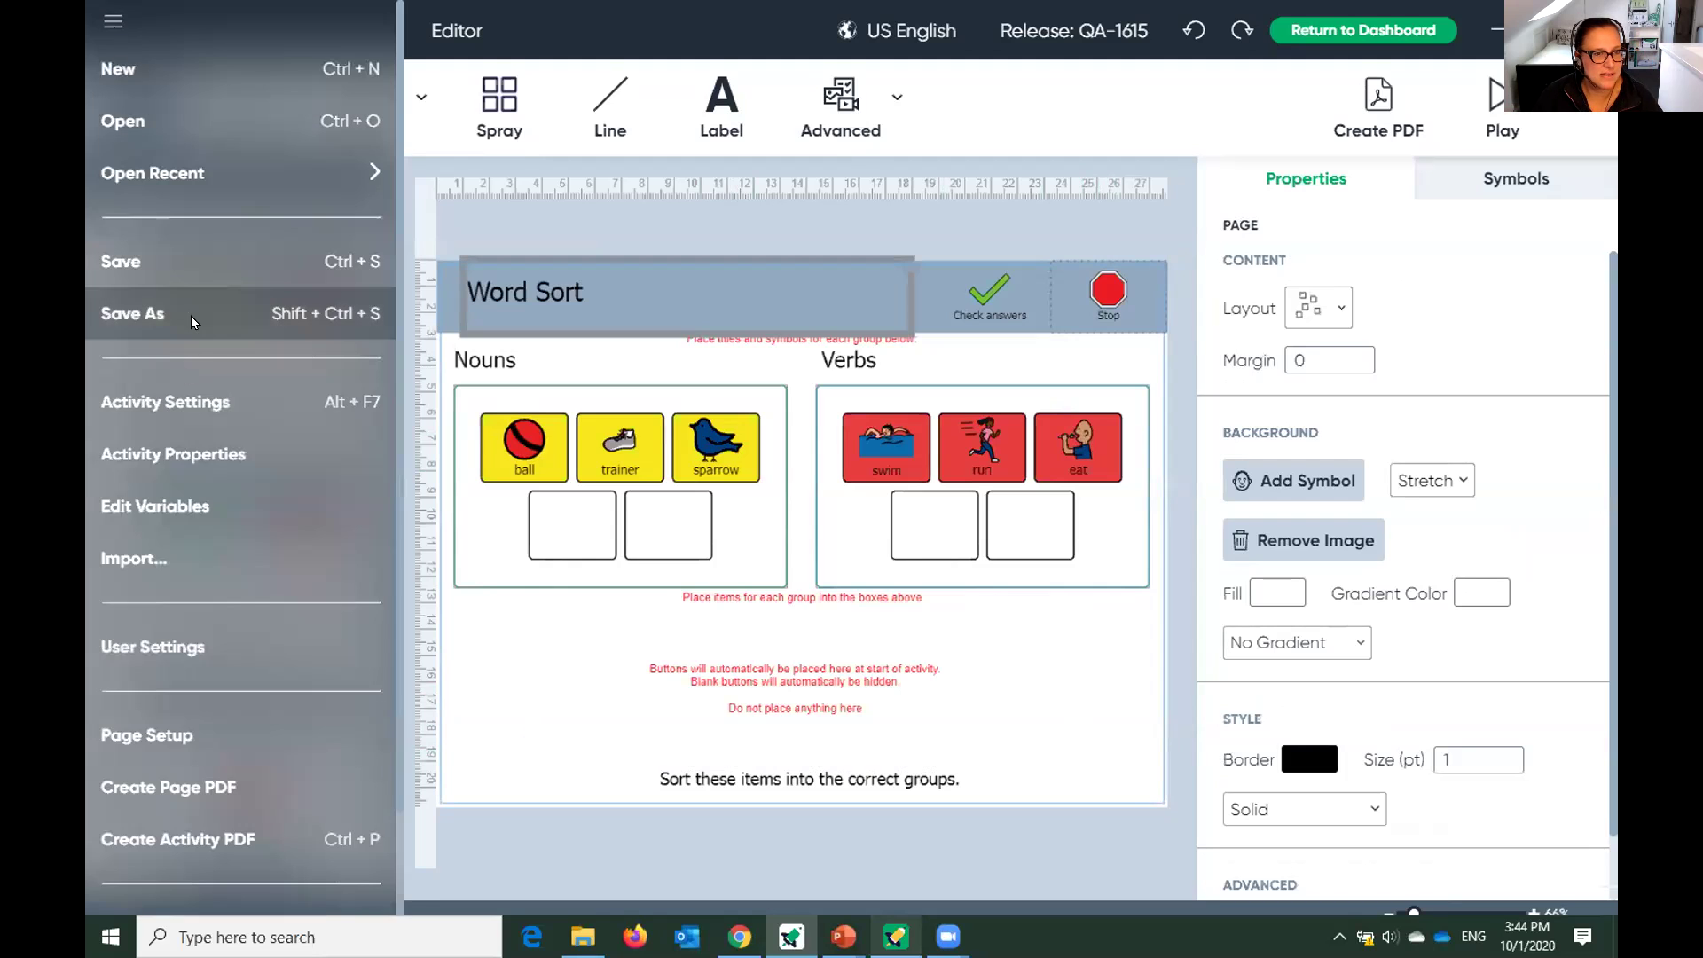
# Use Save As to save the activity under the file name 'Word Sorting'.
pyautogui.click(193, 316)
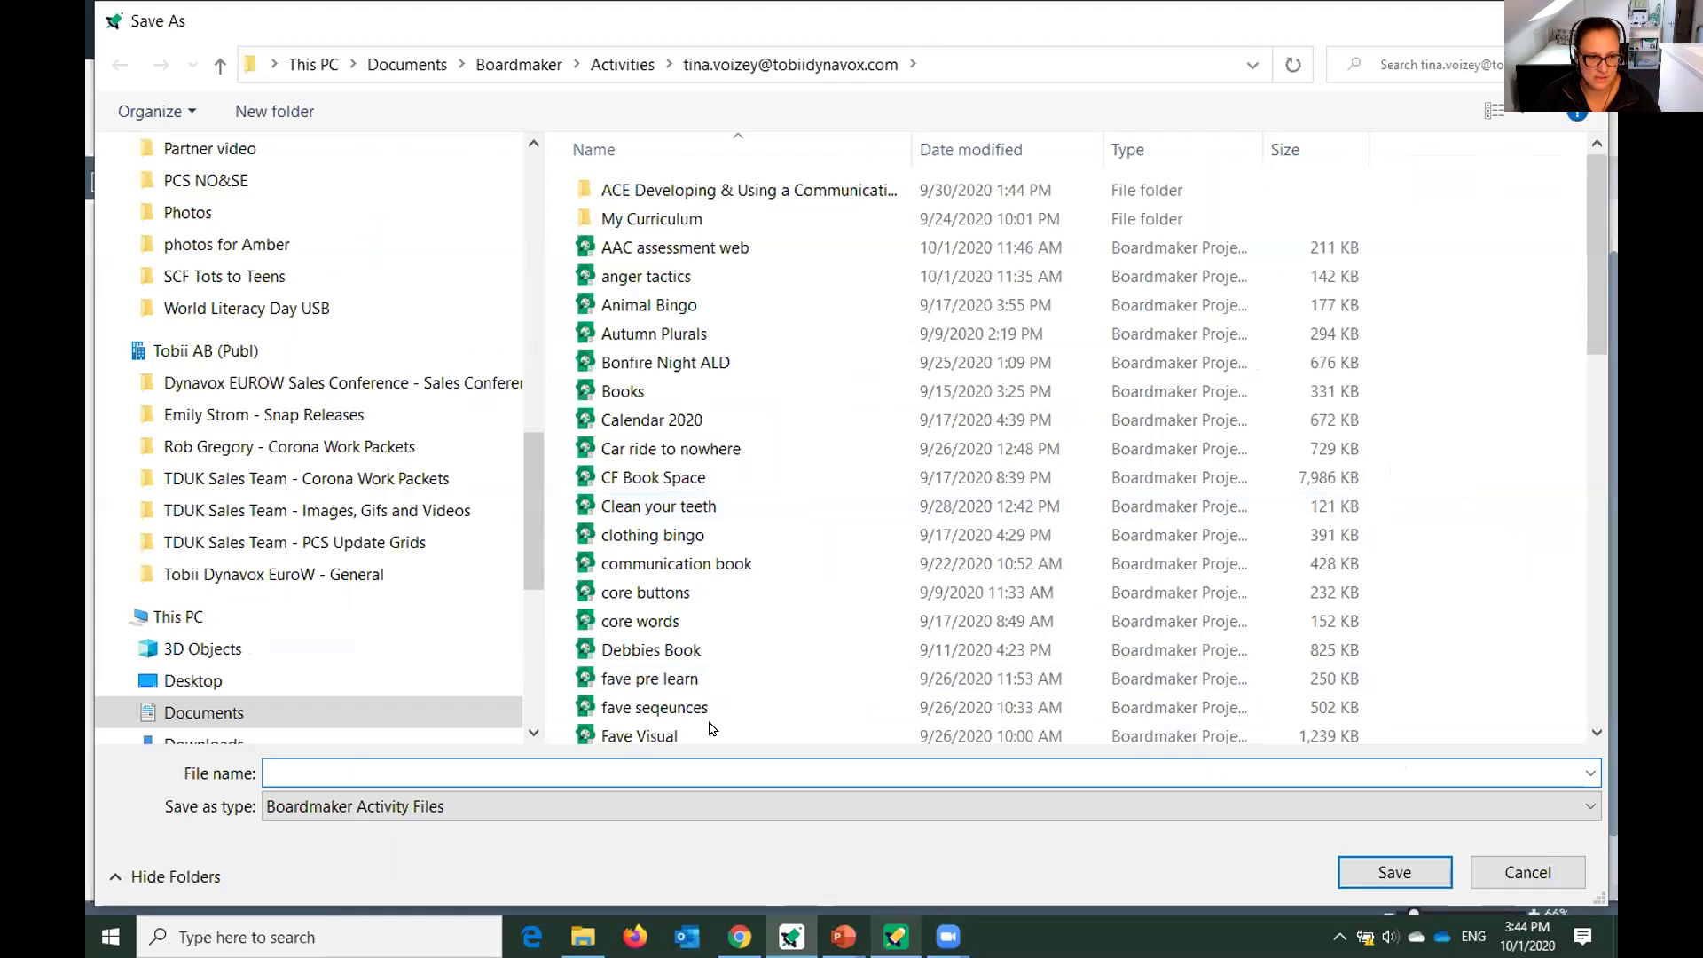
pyautogui.write('W')
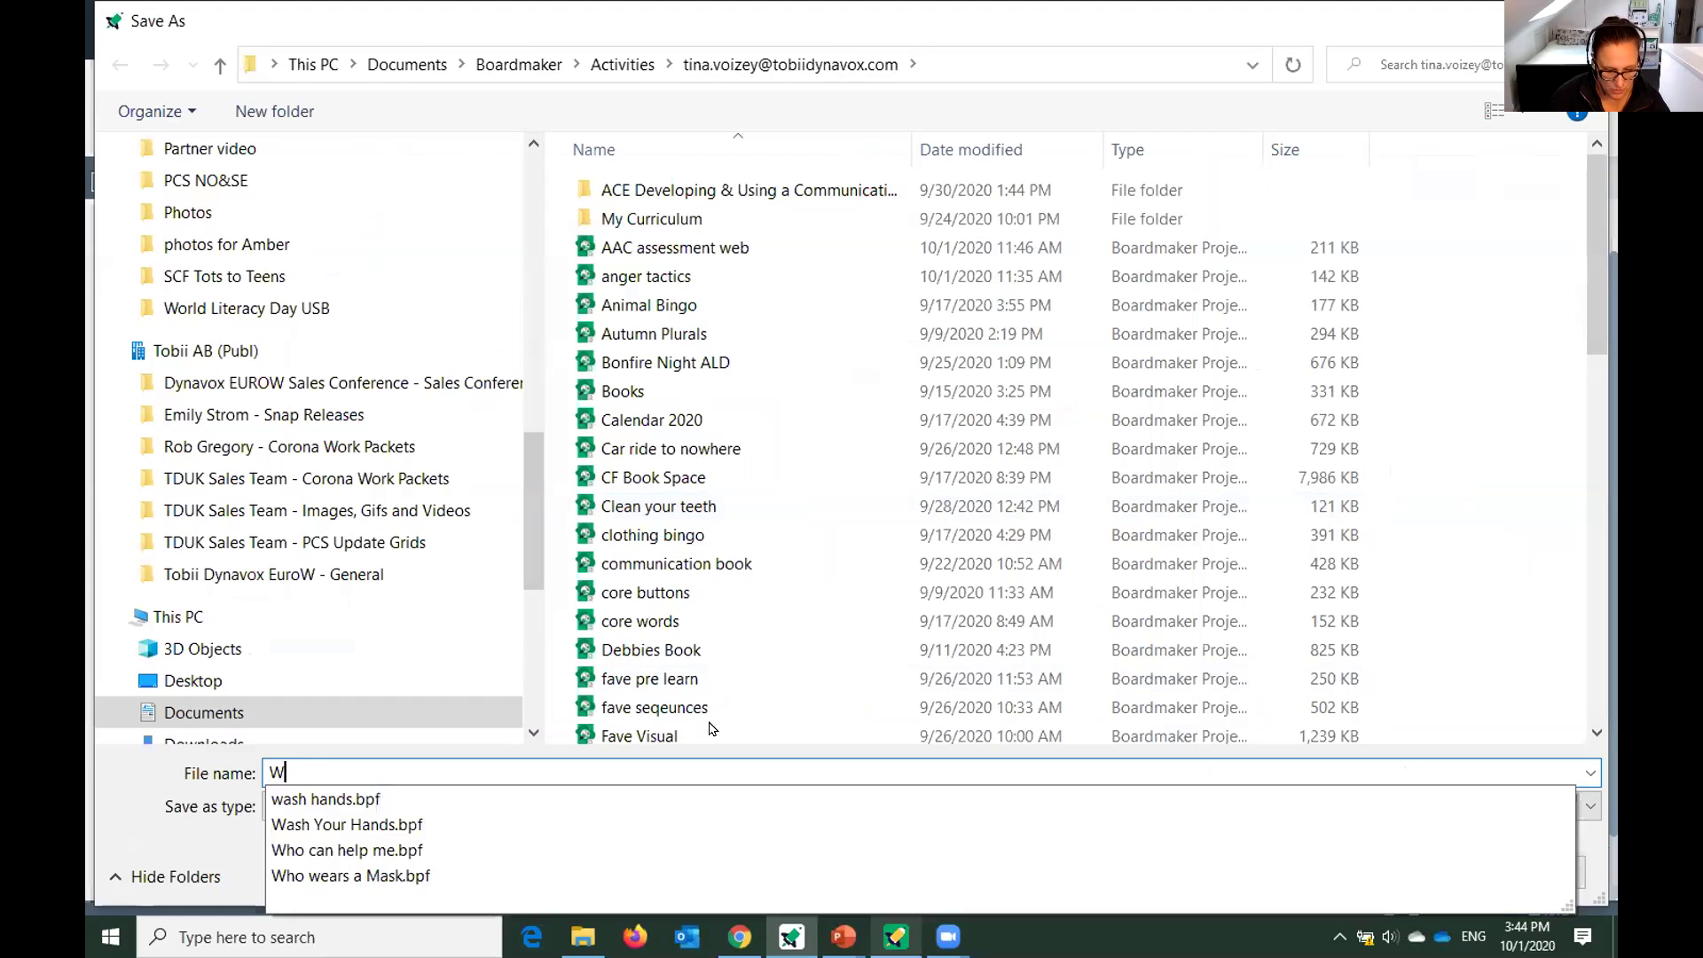
pyautogui.write('ord Sorting')
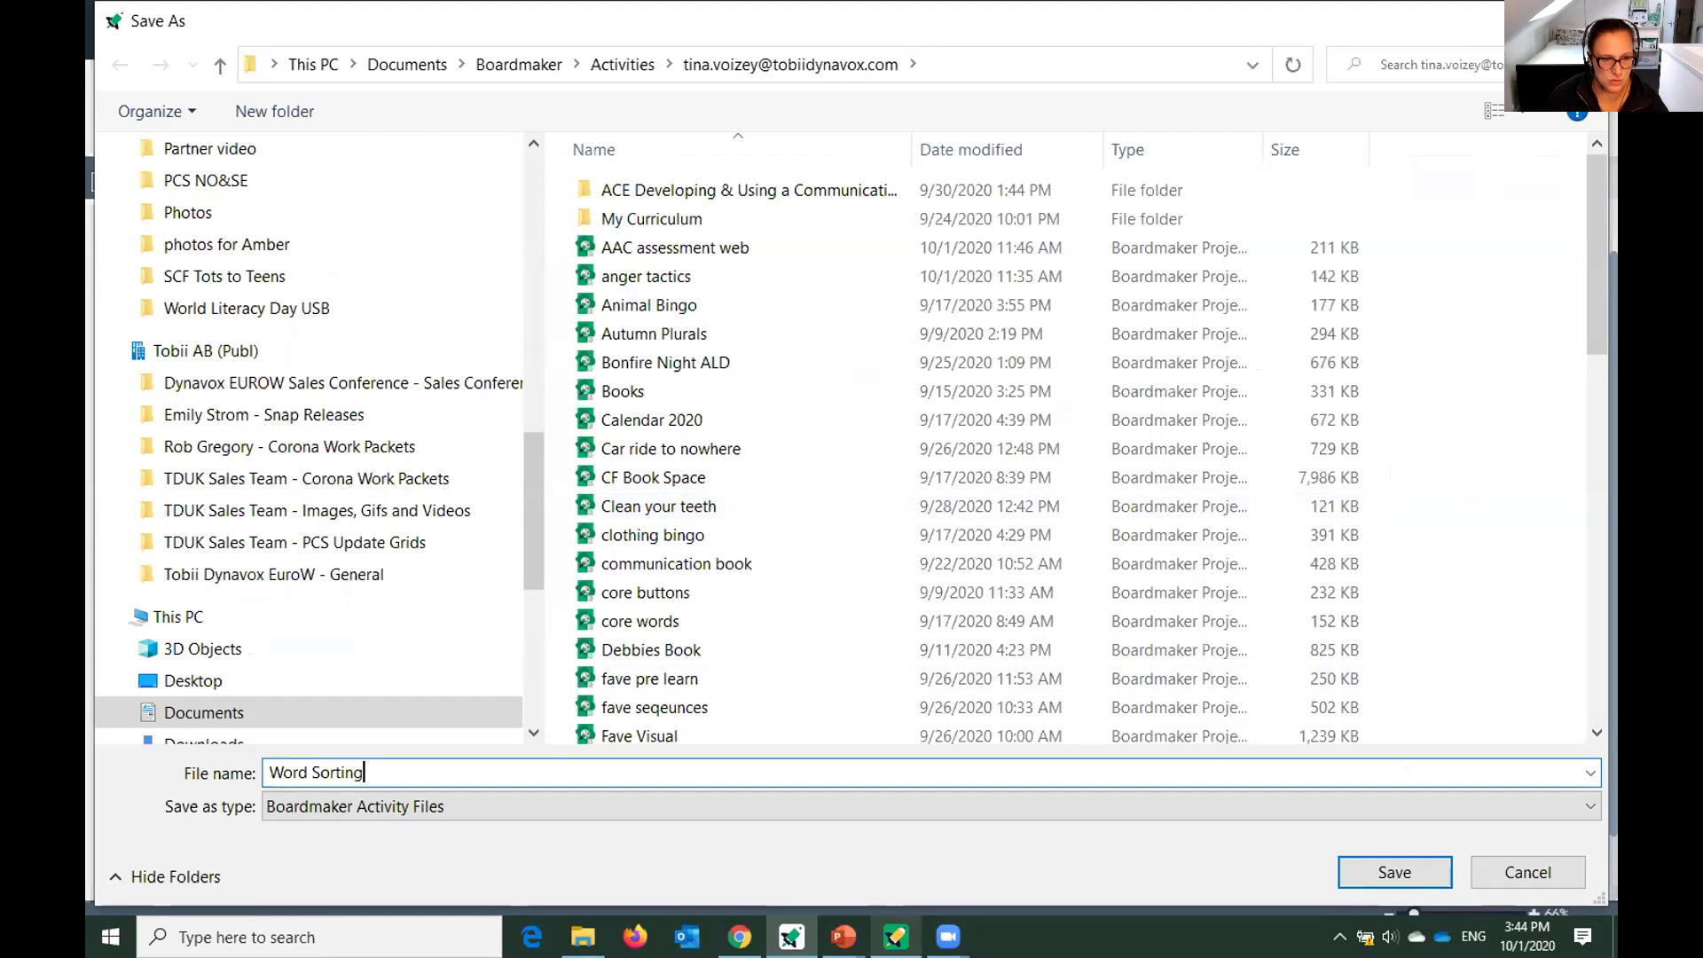
pyautogui.press('Return')
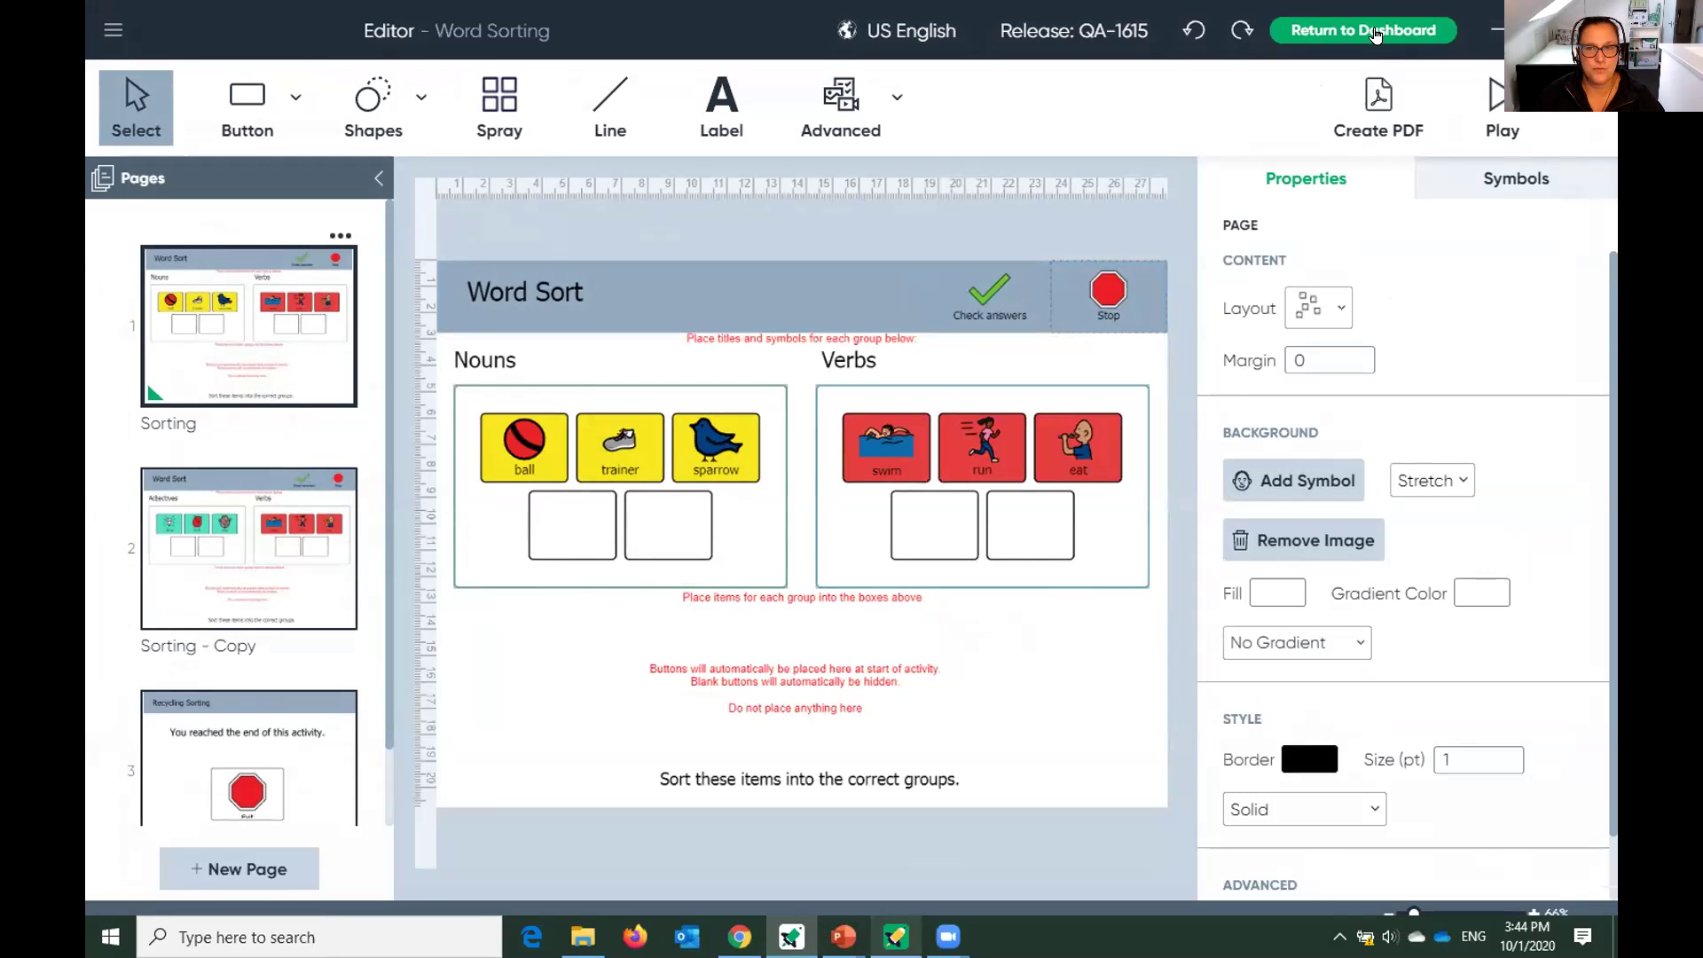
# From the dashboard, create a new Interactive activity from the Sequencing '3 Items Horizontal' template.
pyautogui.click(1375, 34)
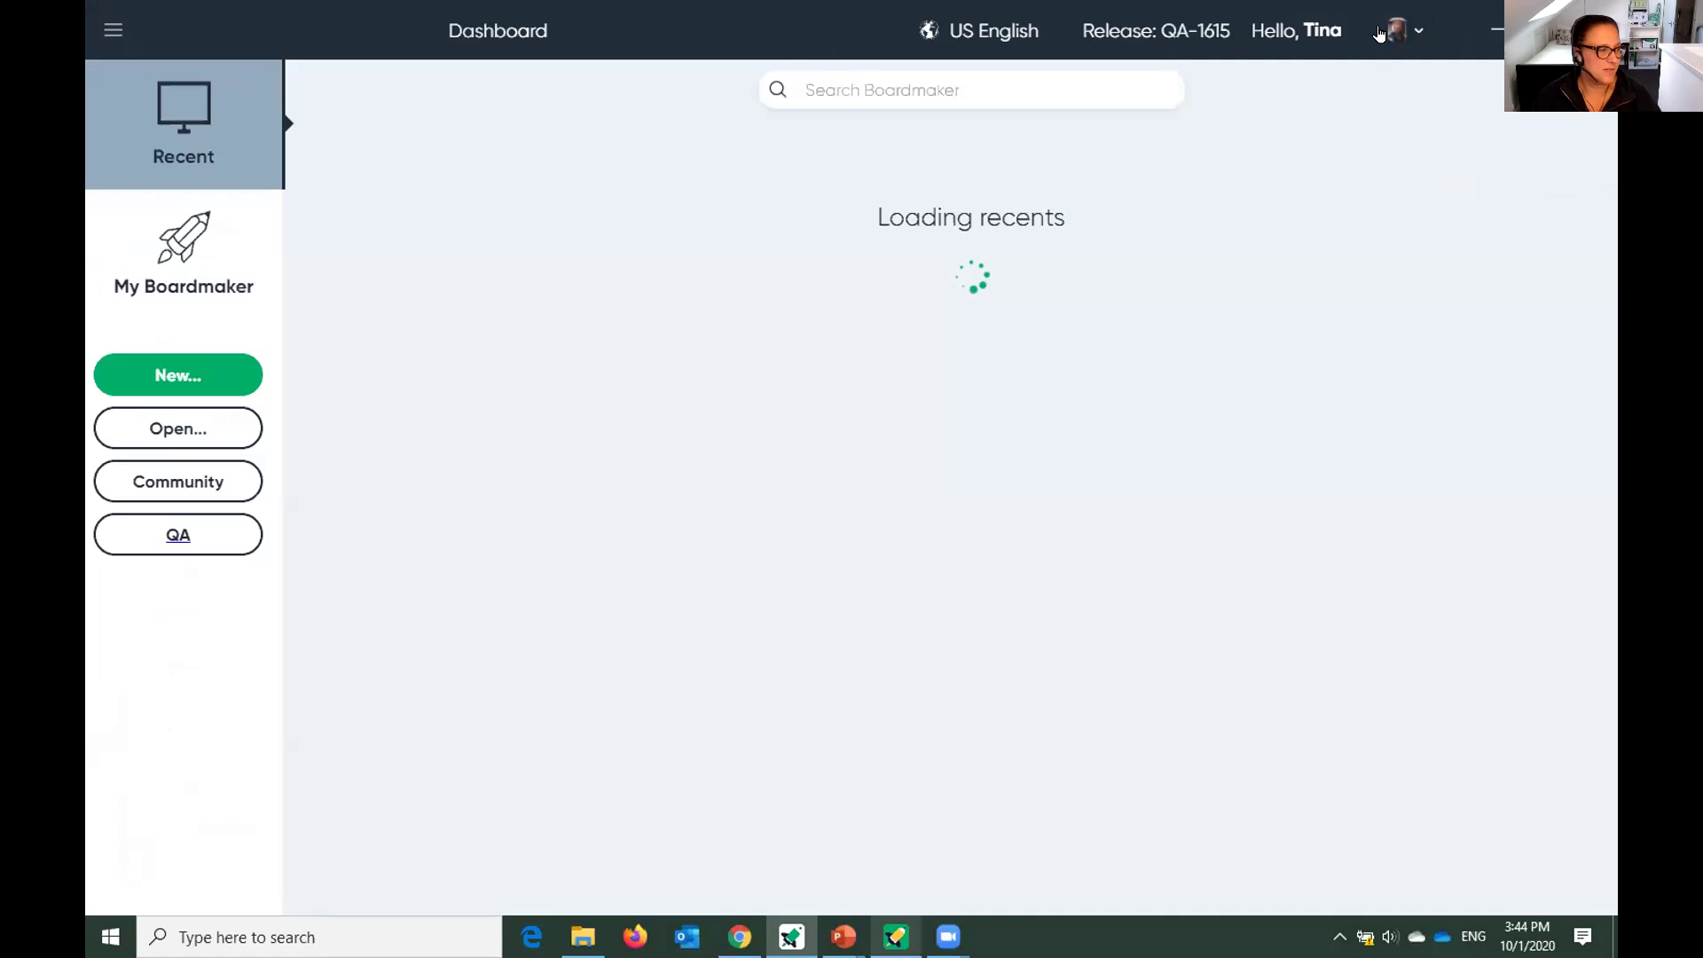
pyautogui.click(196, 372)
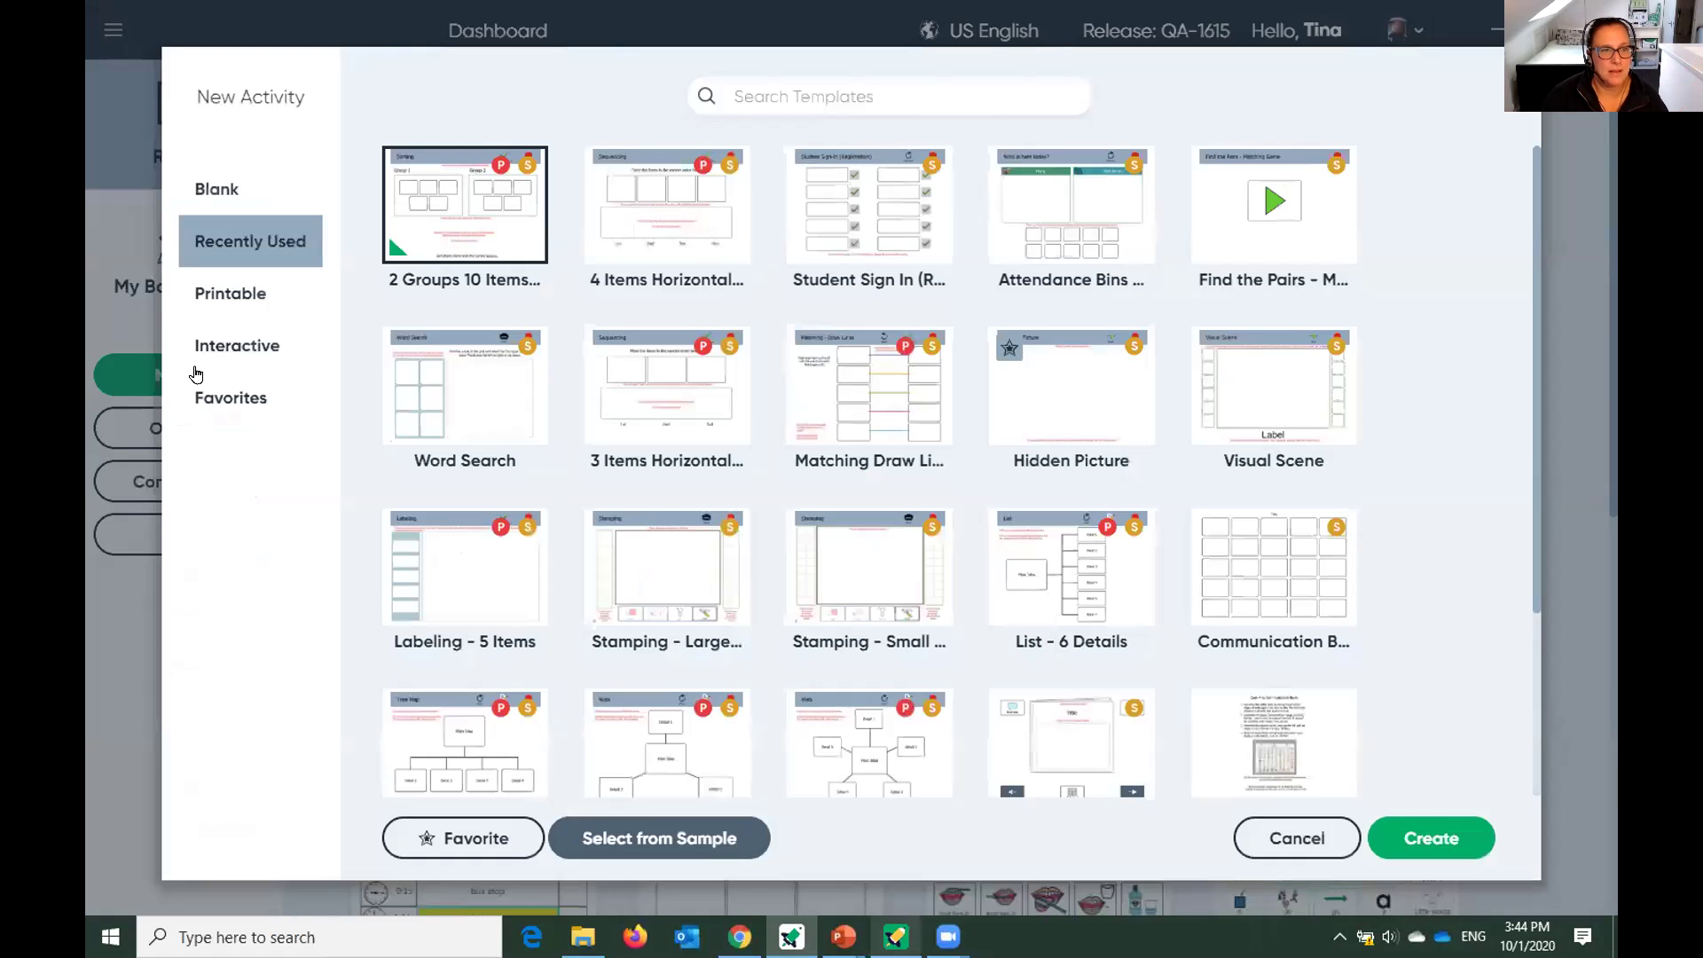
pyautogui.click(206, 351)
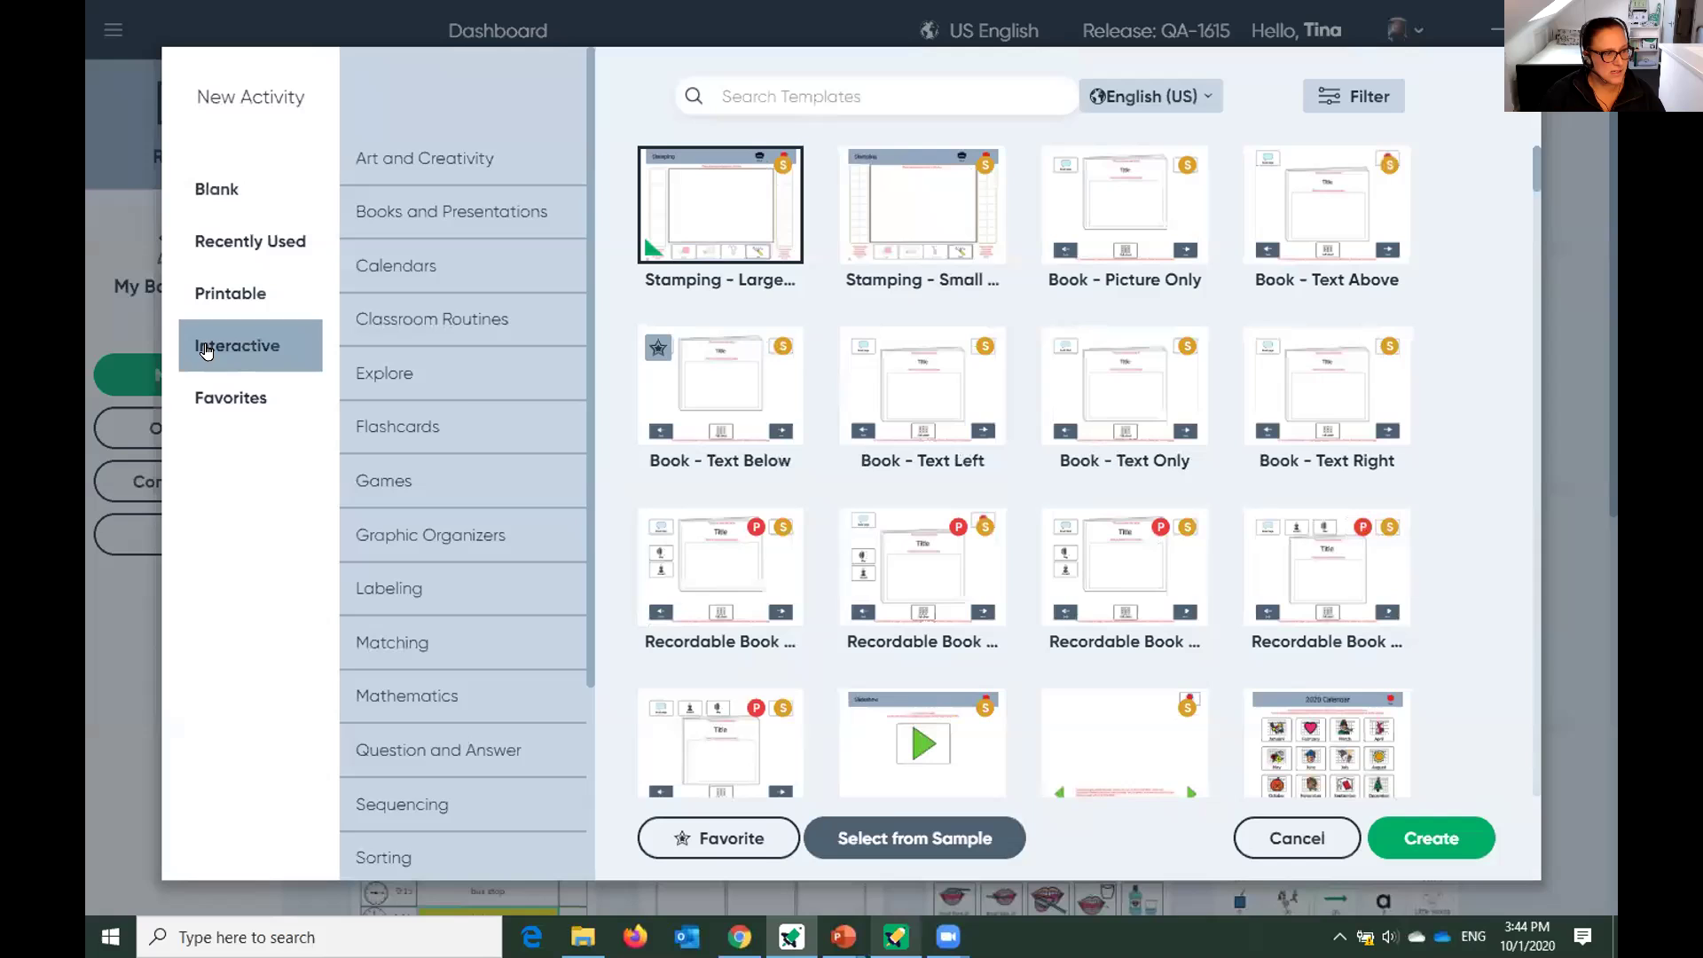
pyautogui.scroll(-1, 441, 523)
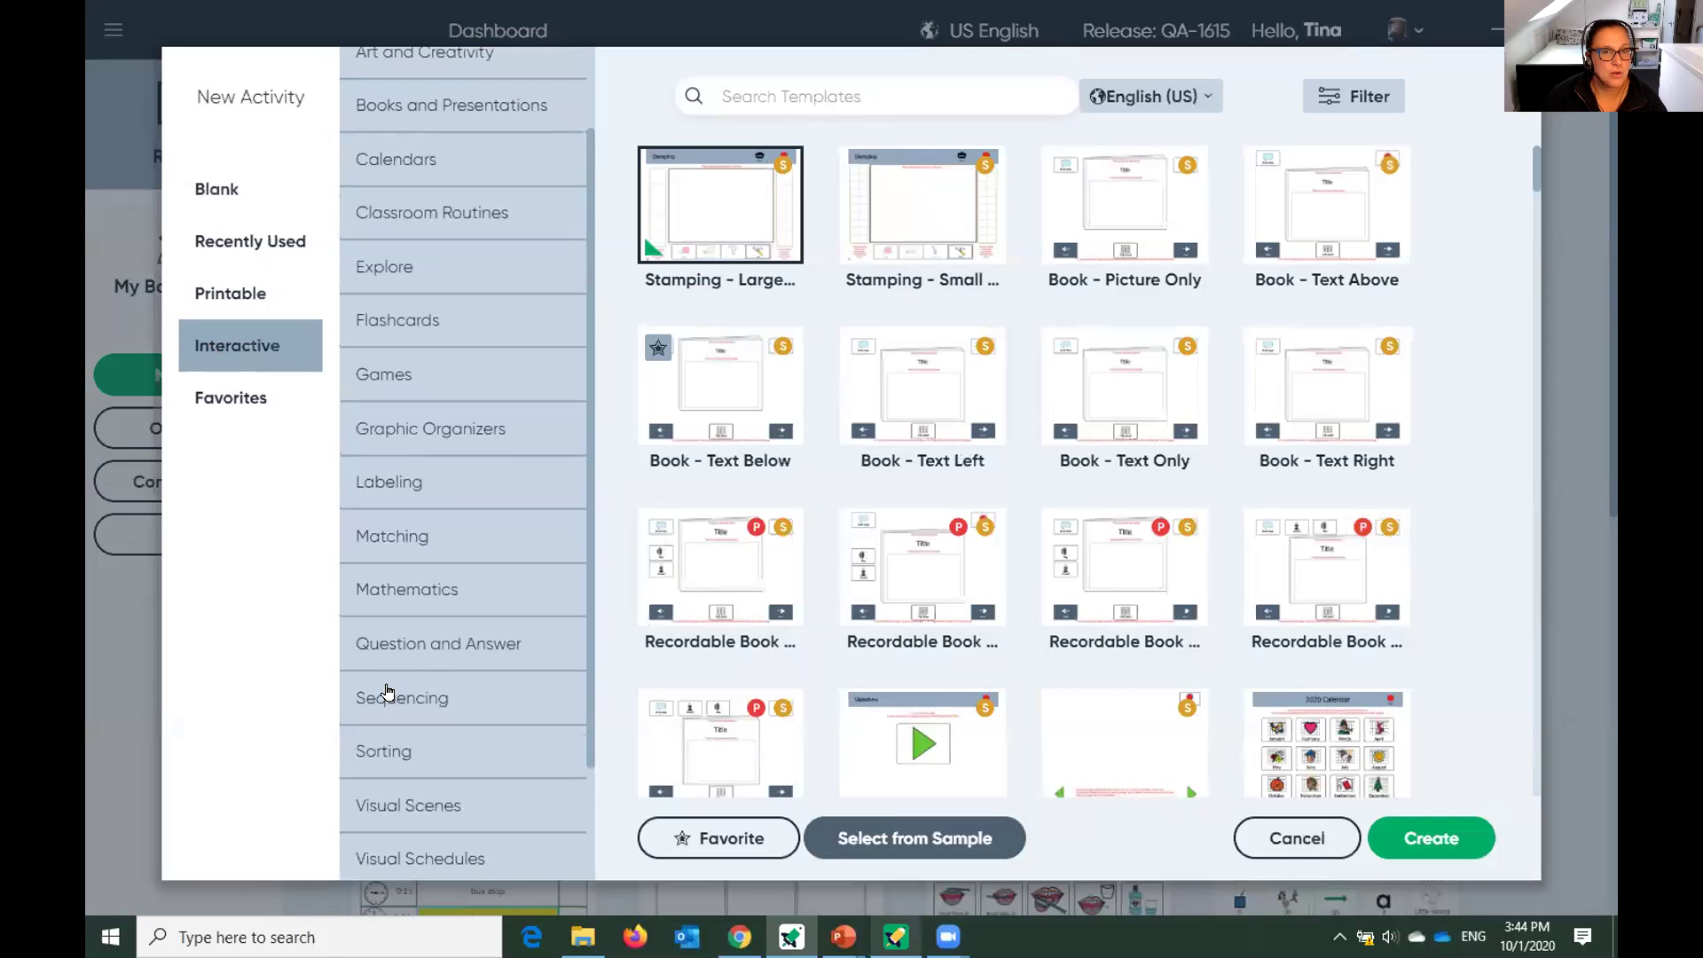
pyautogui.click(387, 693)
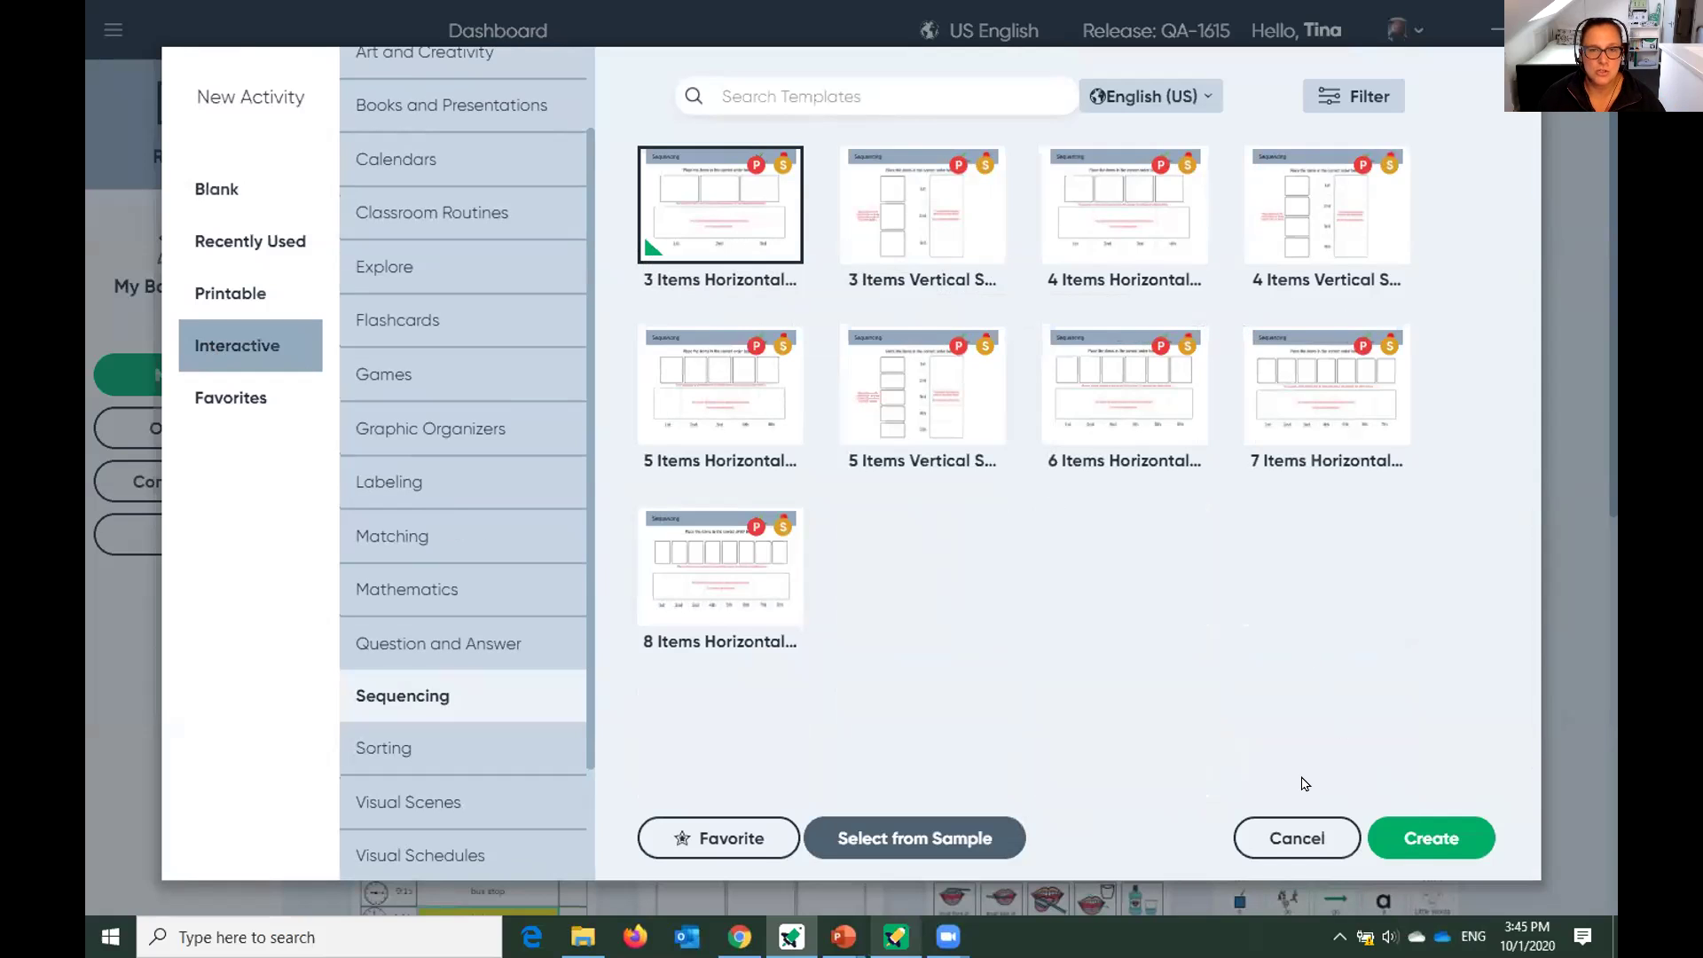
pyautogui.click(1445, 835)
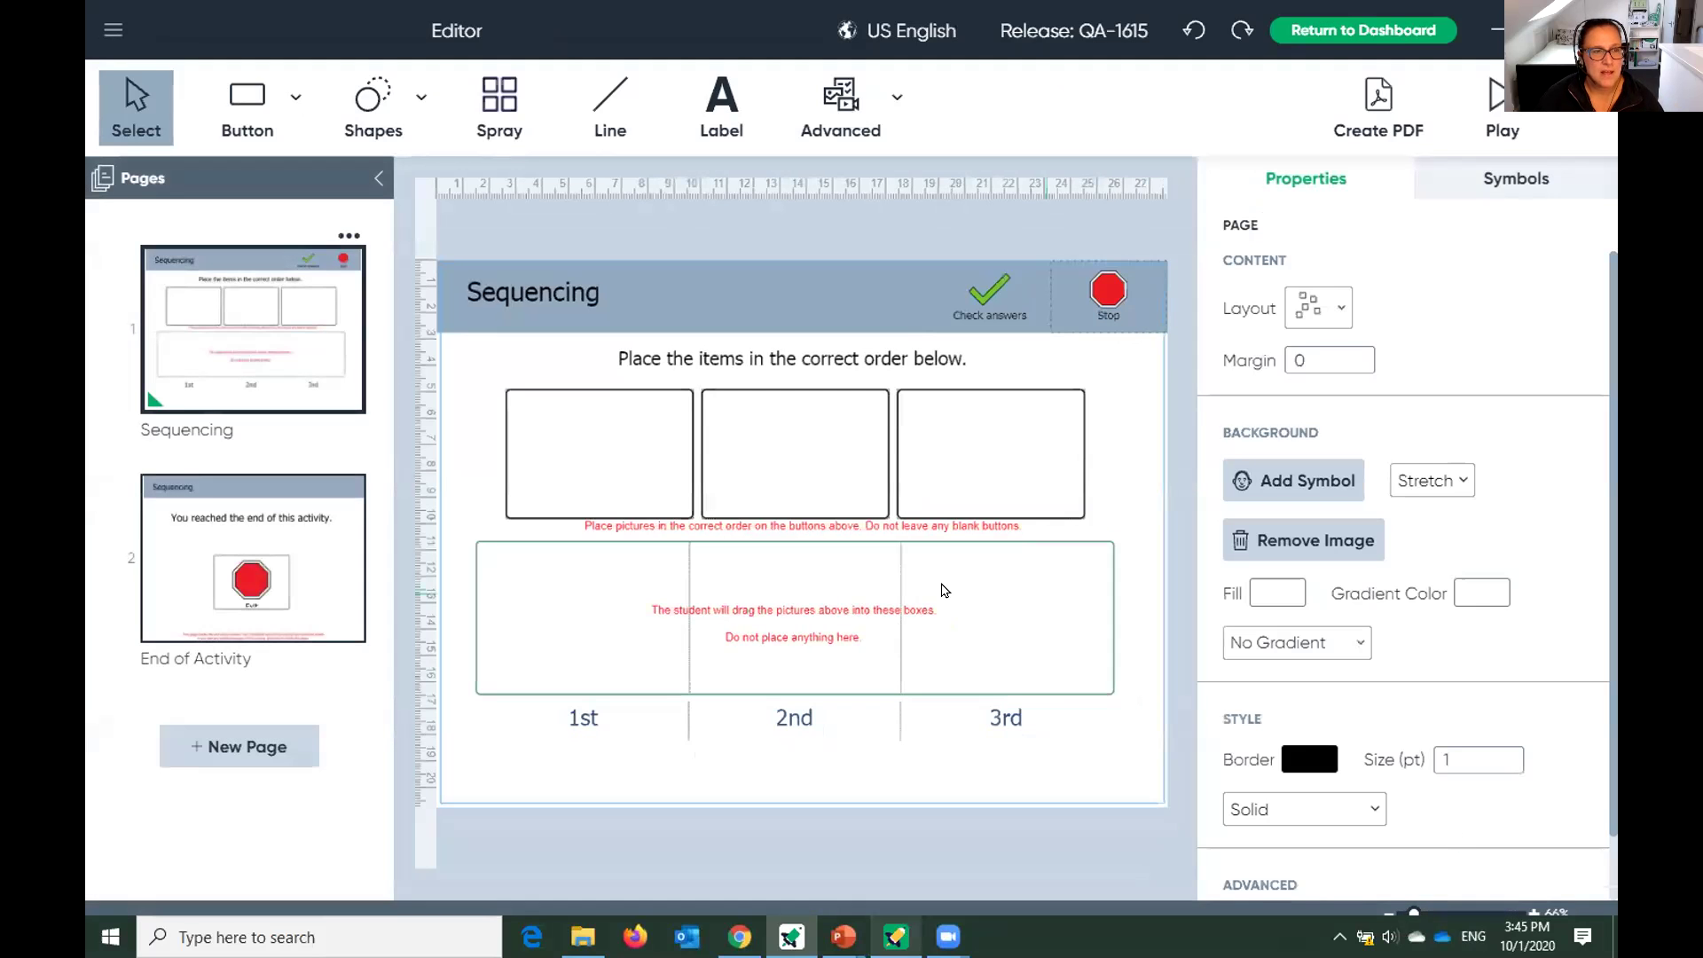
# Retype the Sequencing header label as 'Powering Up my Device'.
pyautogui.click(530, 304)
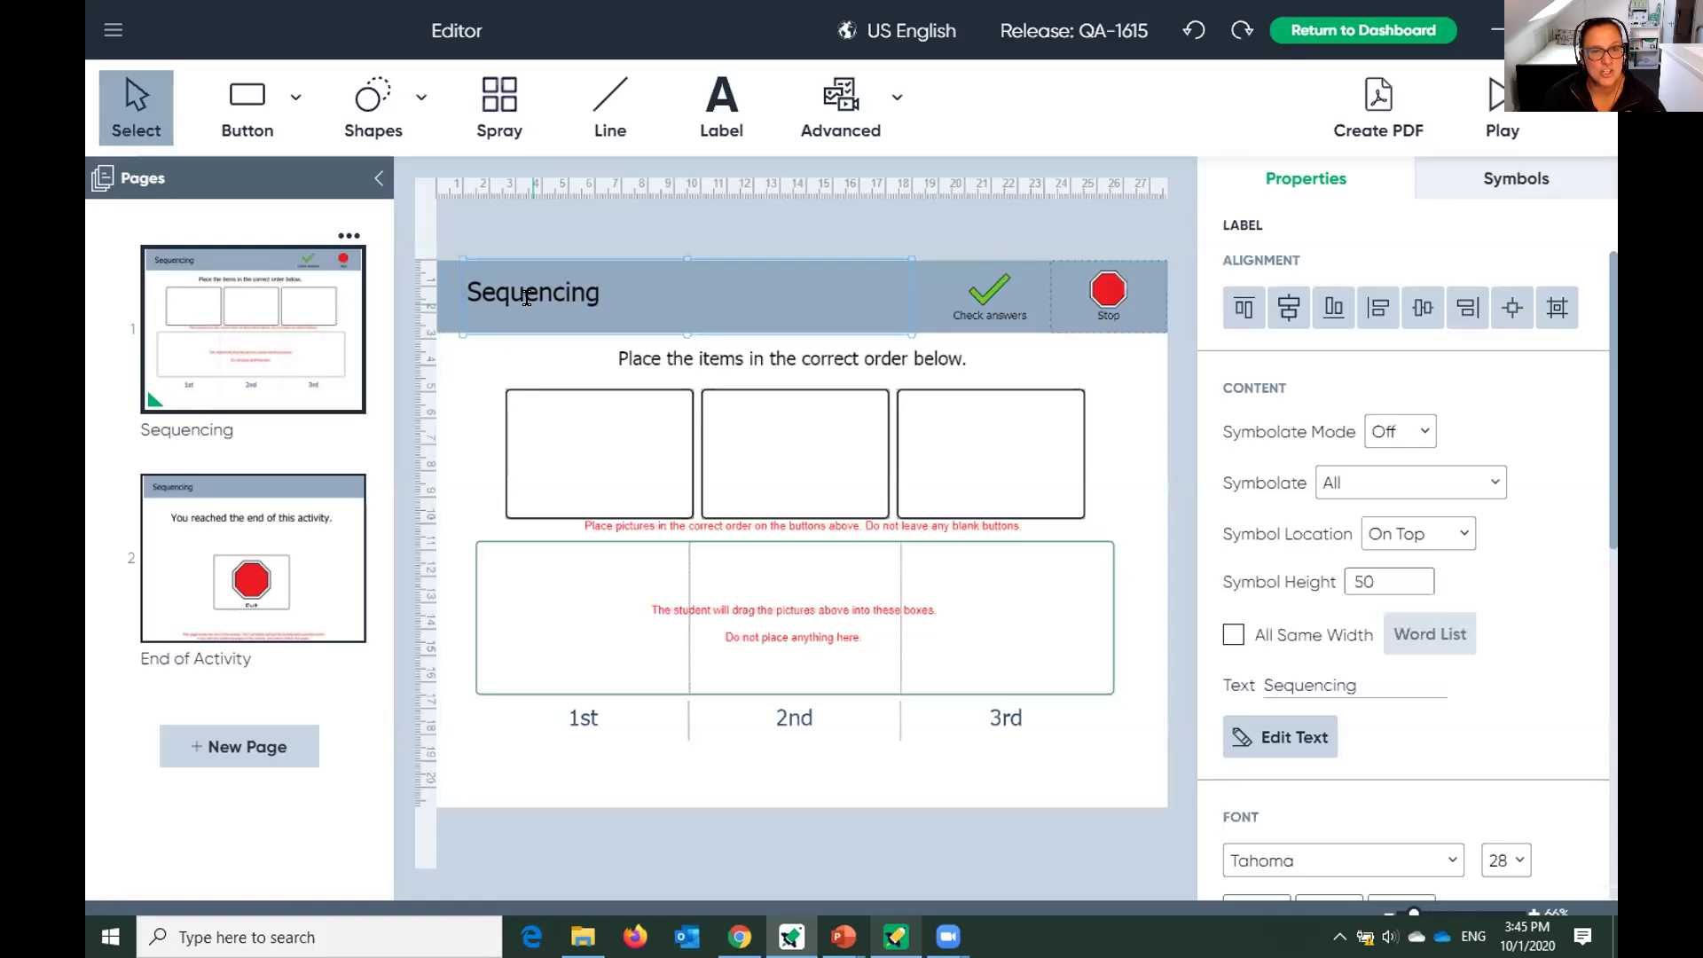
pyautogui.doubleClick(527, 298)
pyautogui.write('Powering Up my Device')
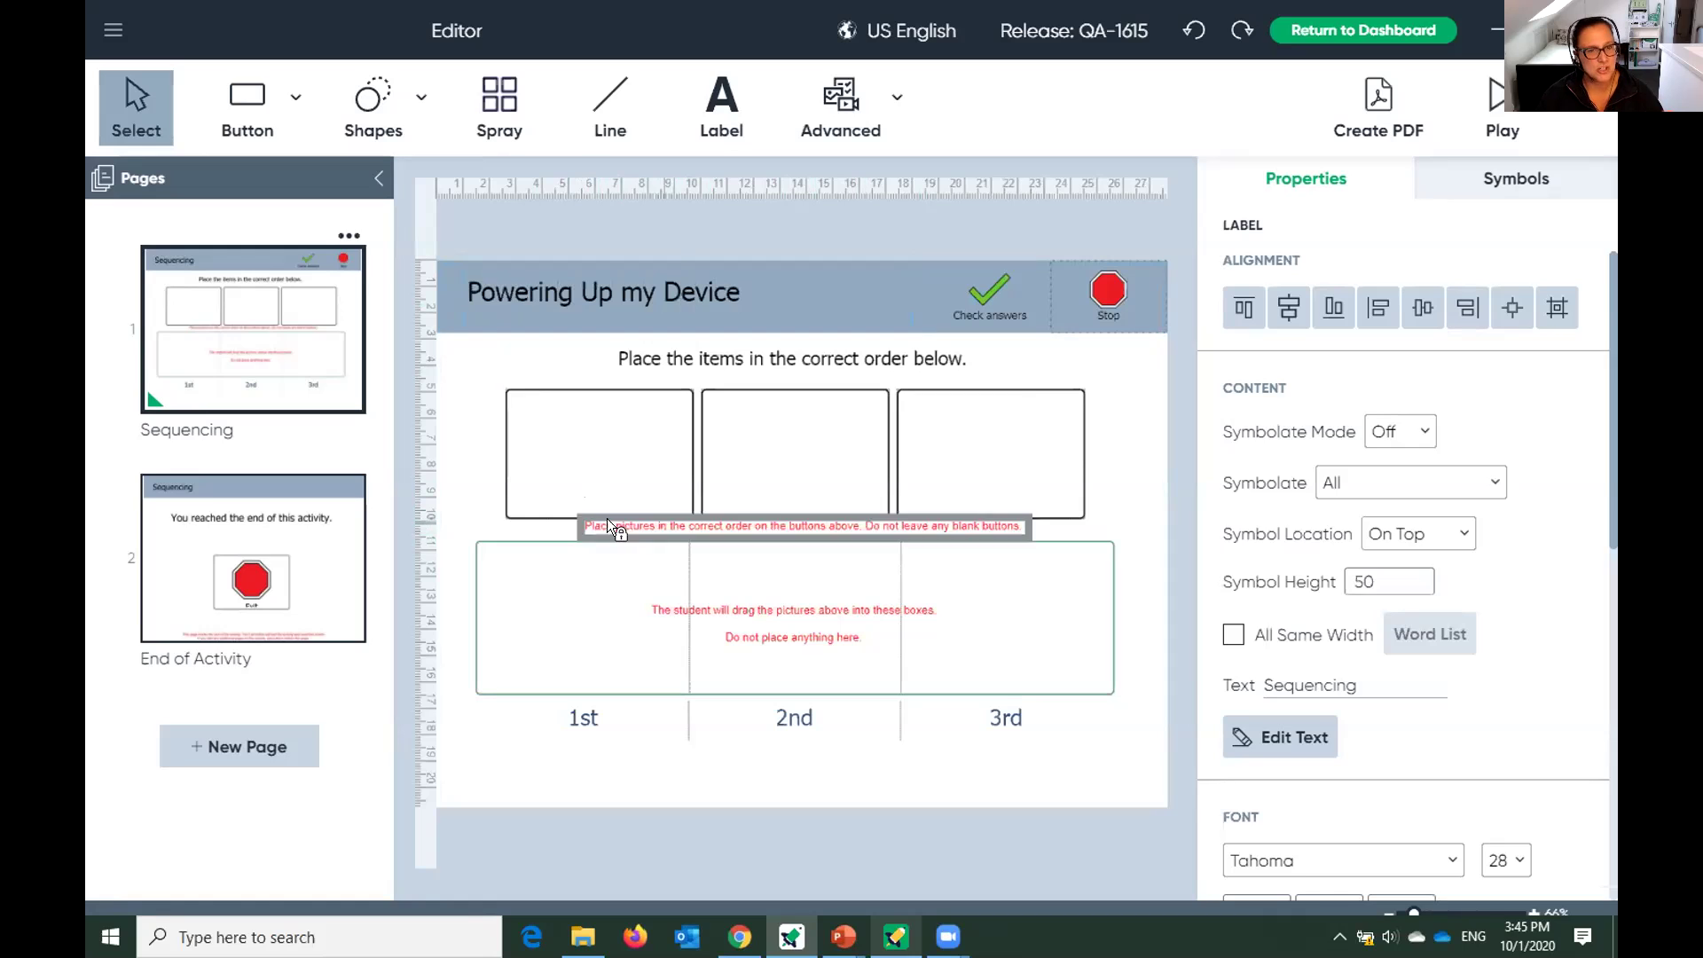
pyautogui.click(584, 479)
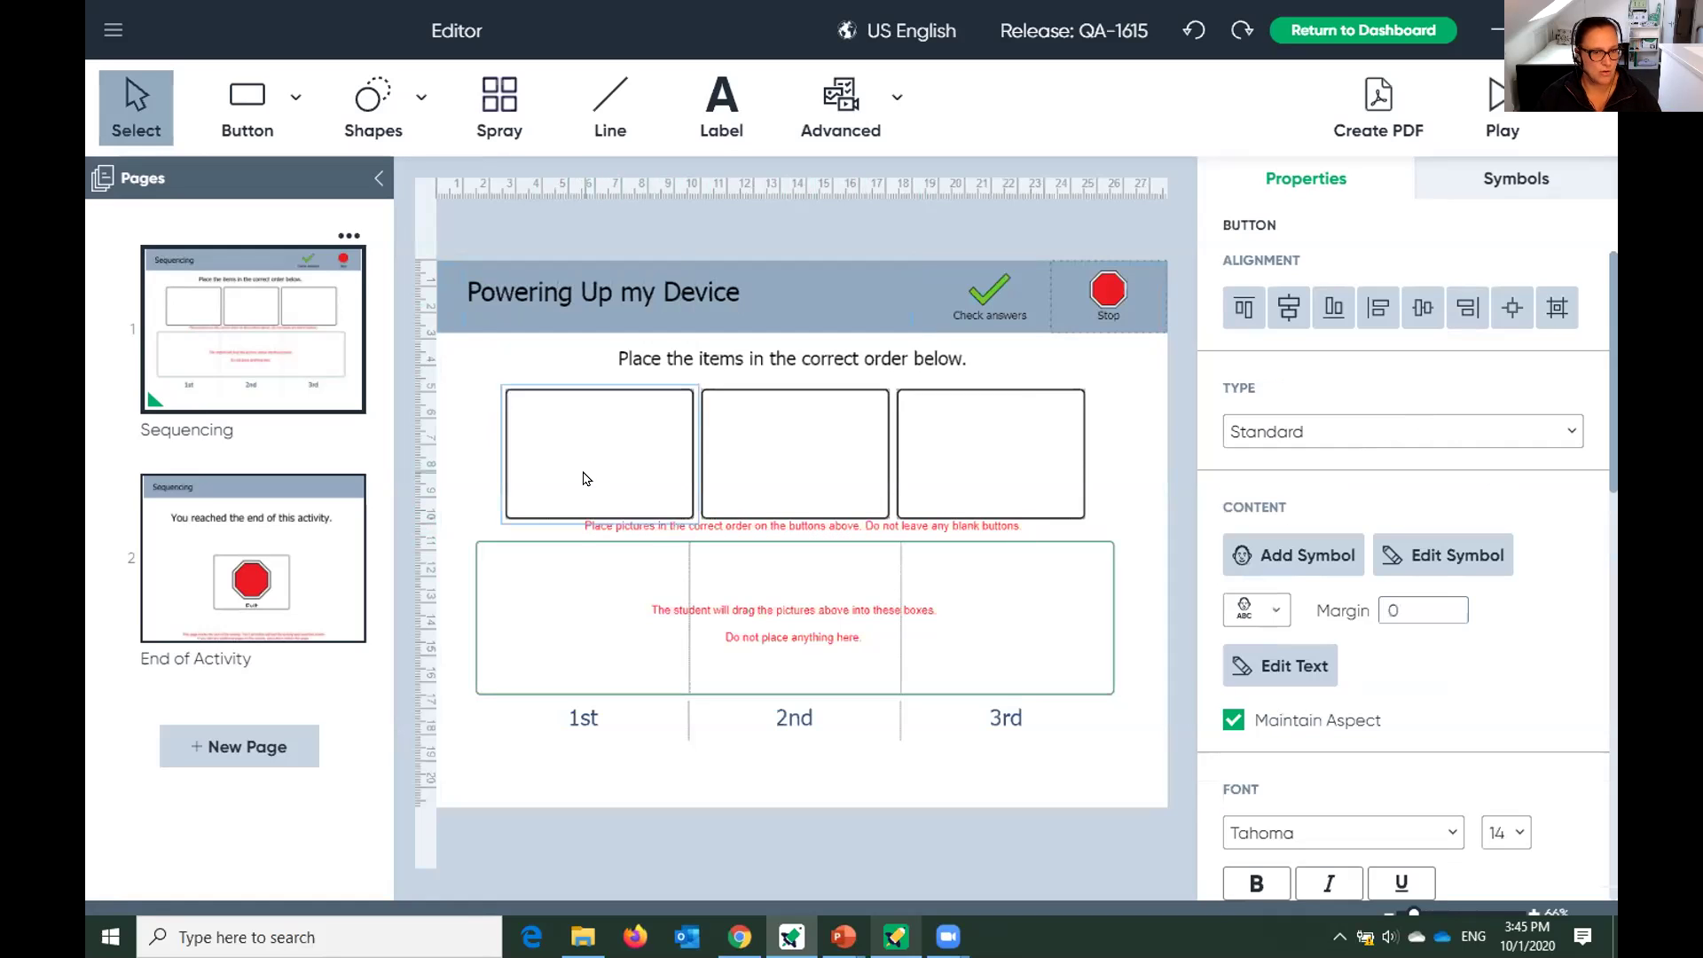
# Put the third Indi tablet symbol in the first box and label it 'Get your Indi'.
pyautogui.write('Indi')
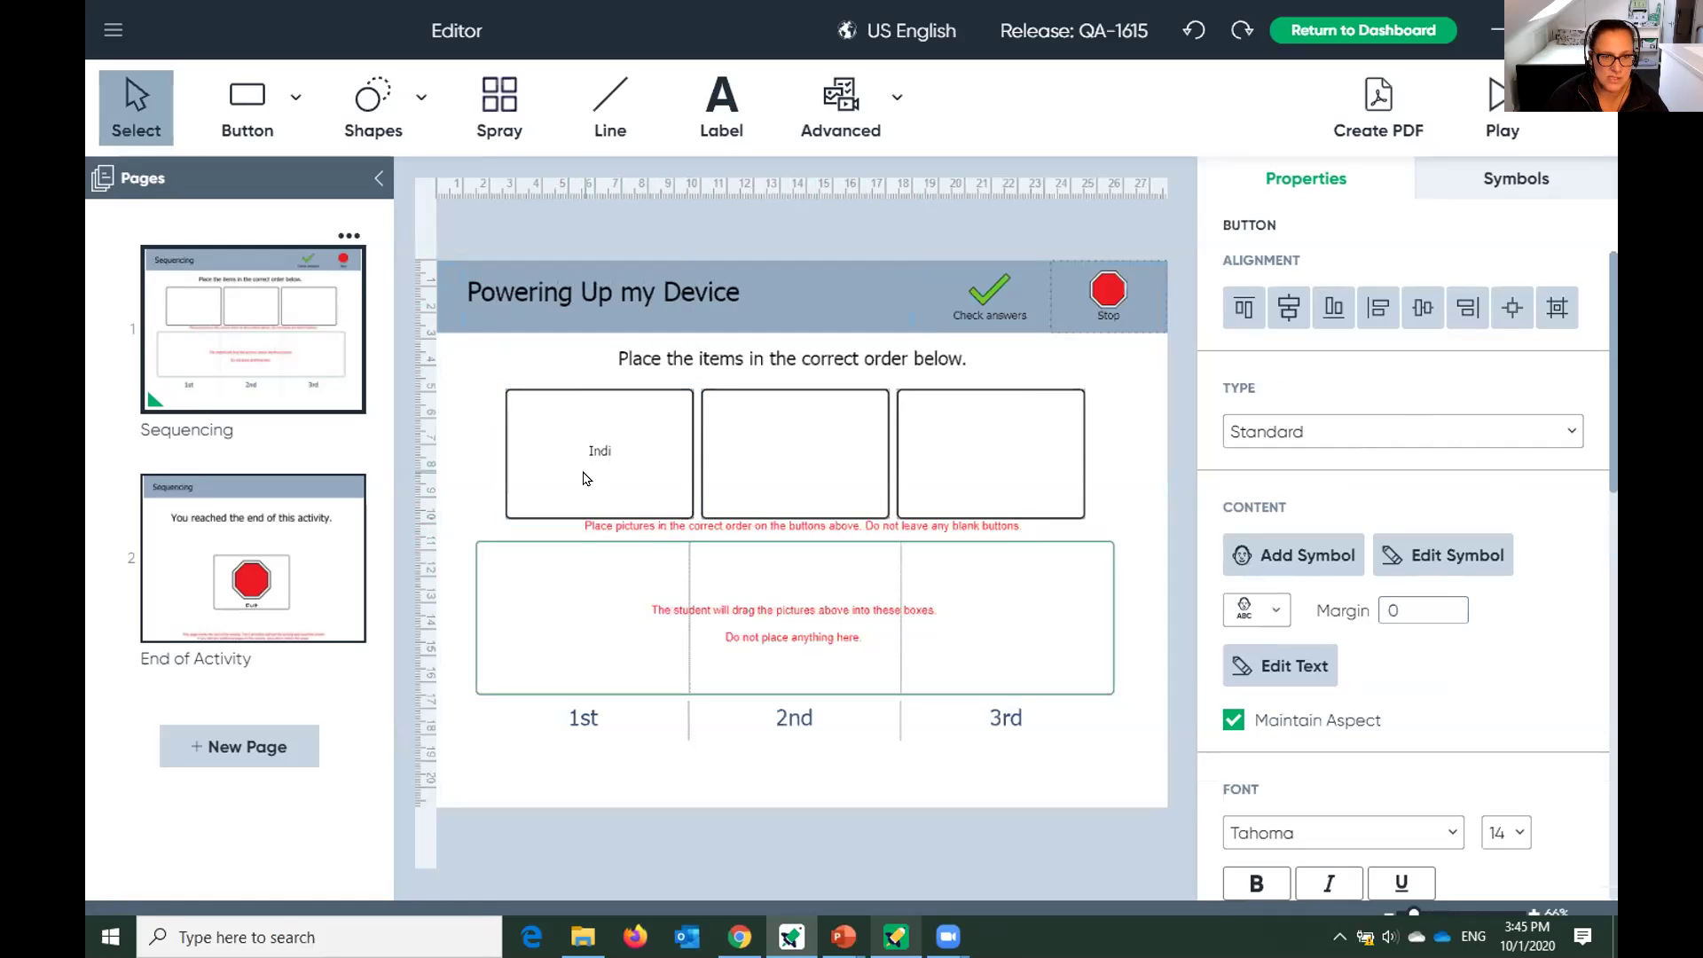
pyautogui.press('Return')
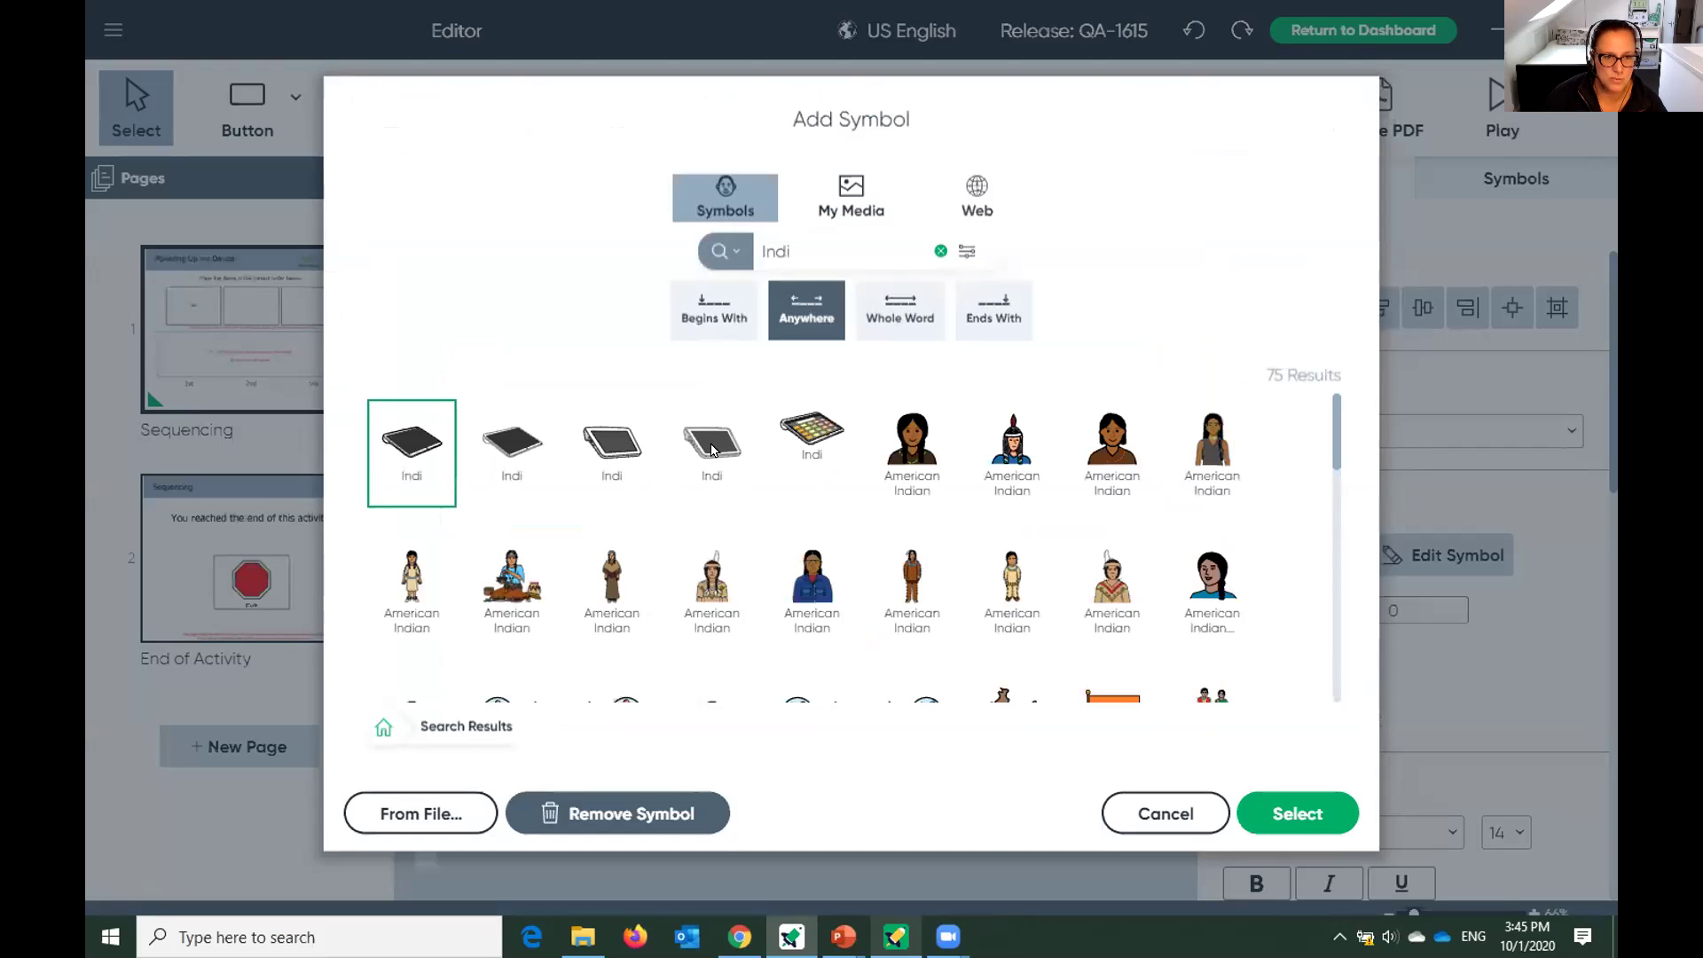
pyautogui.click(596, 443)
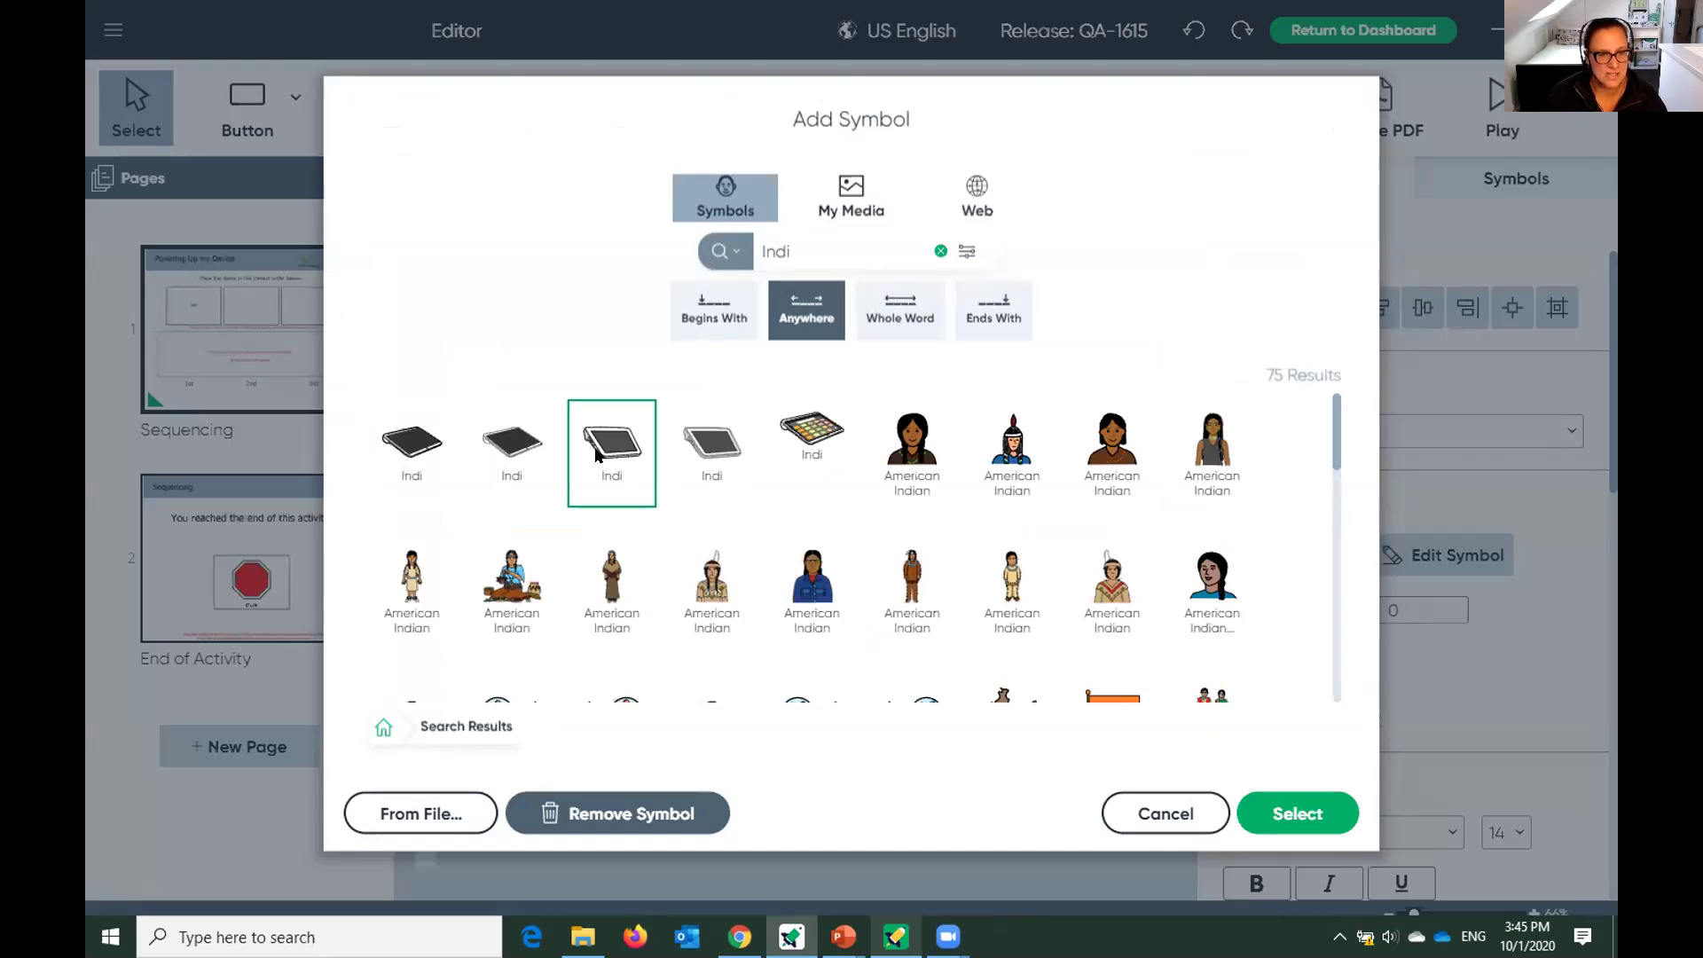
pyautogui.click(1291, 812)
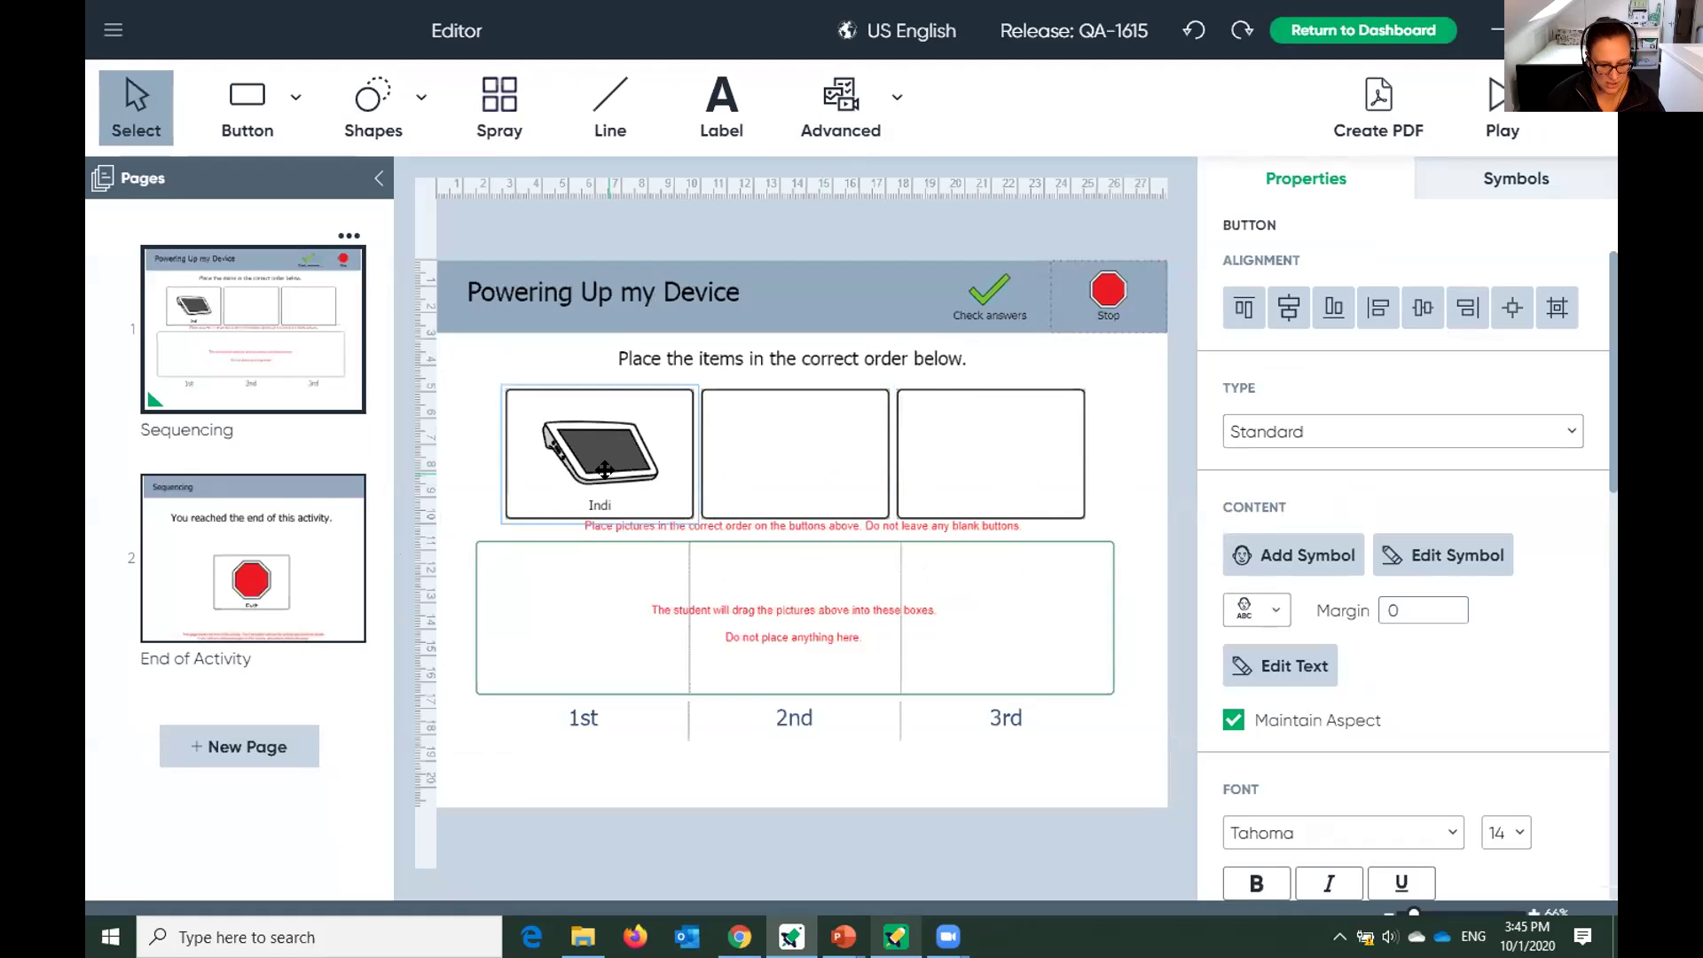
pyautogui.write('your ')
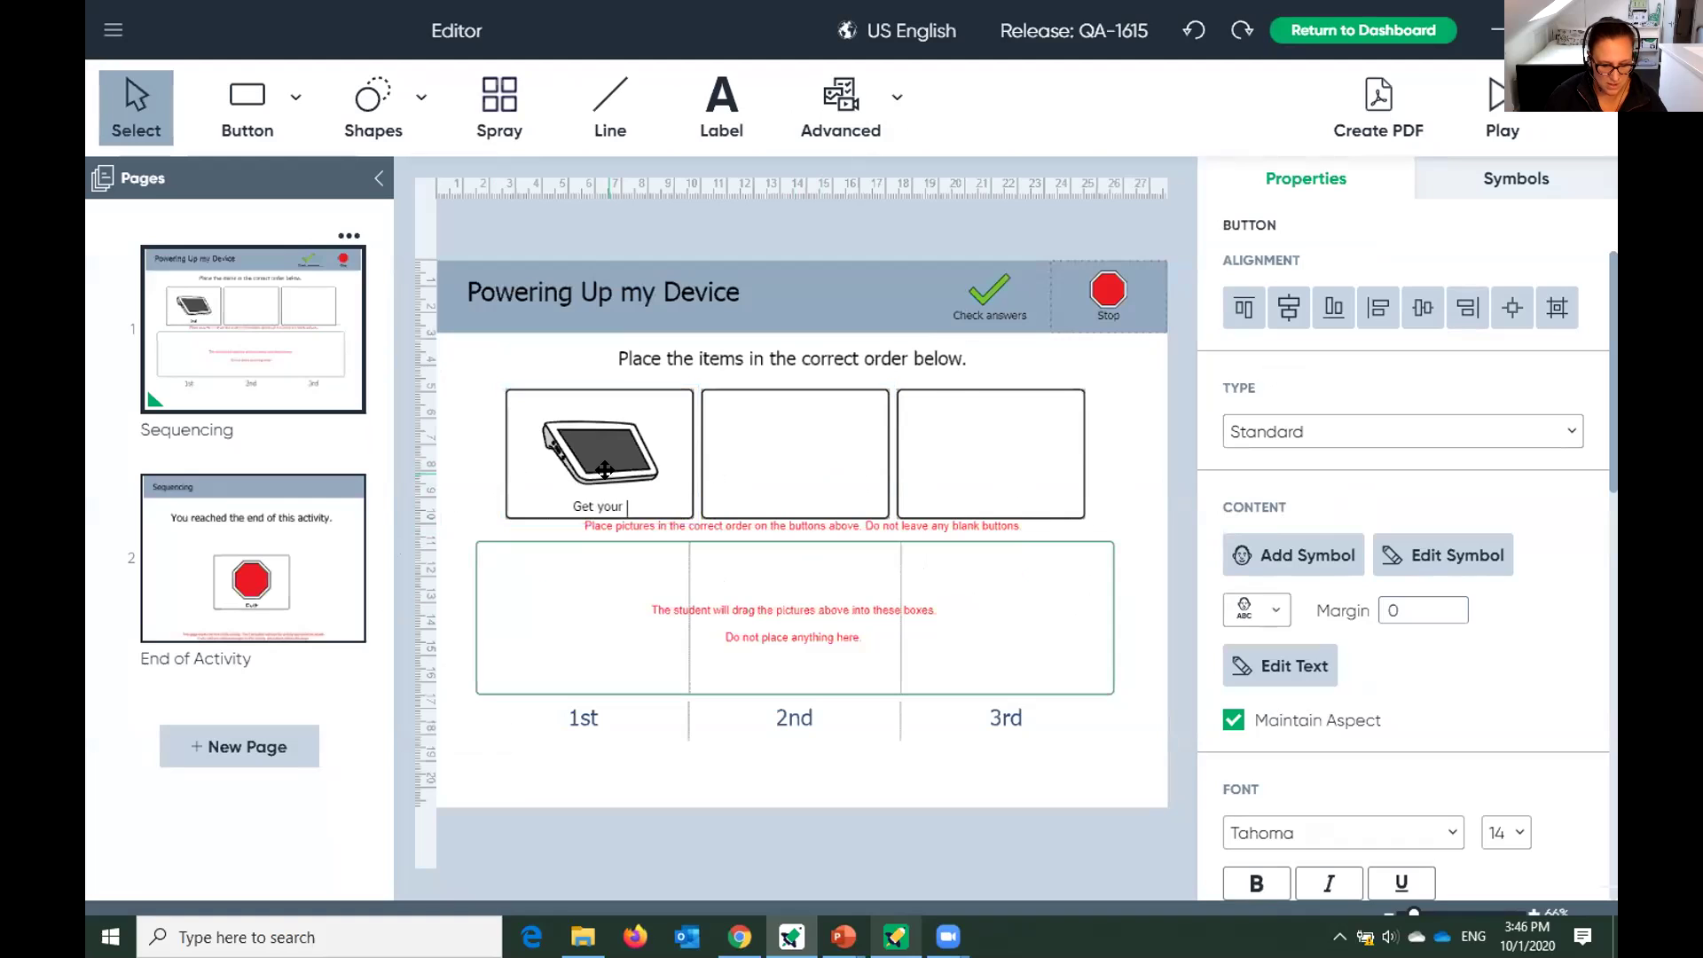
pyautogui.write('Indi')
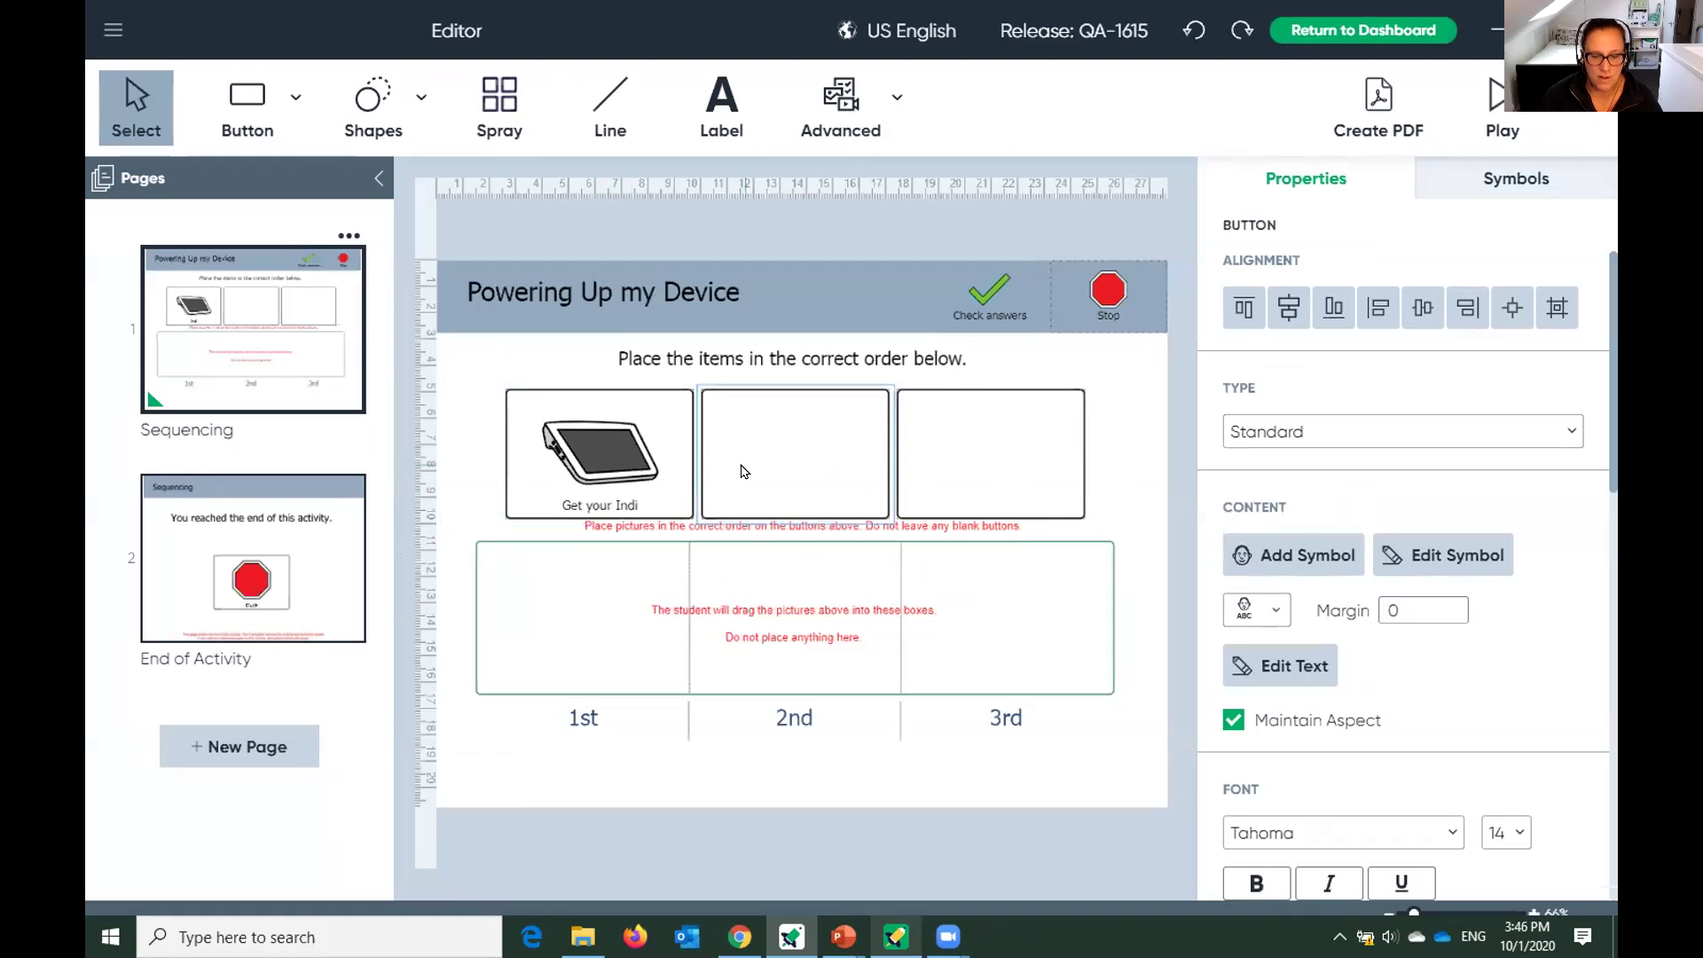
# Label the second box 'press the on button' and look up matching symbols.
pyautogui.click(744, 471)
pyautogui.write('pree')
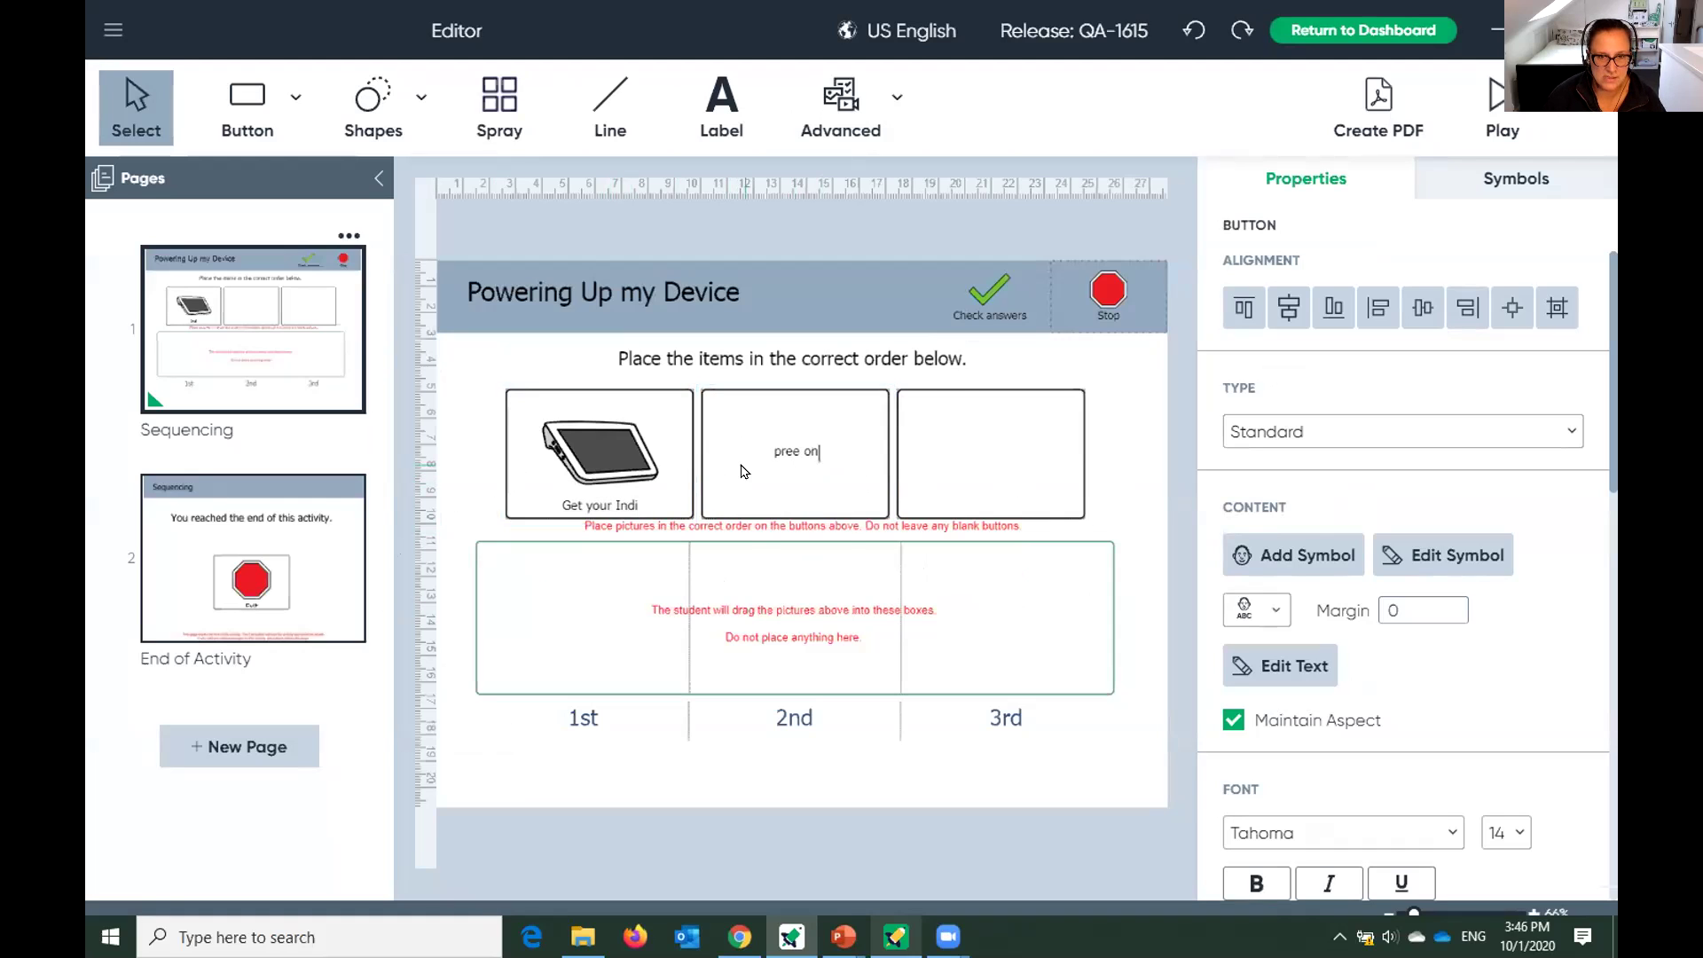
pyautogui.press('BackSpace')
pyautogui.write('ss the on b')
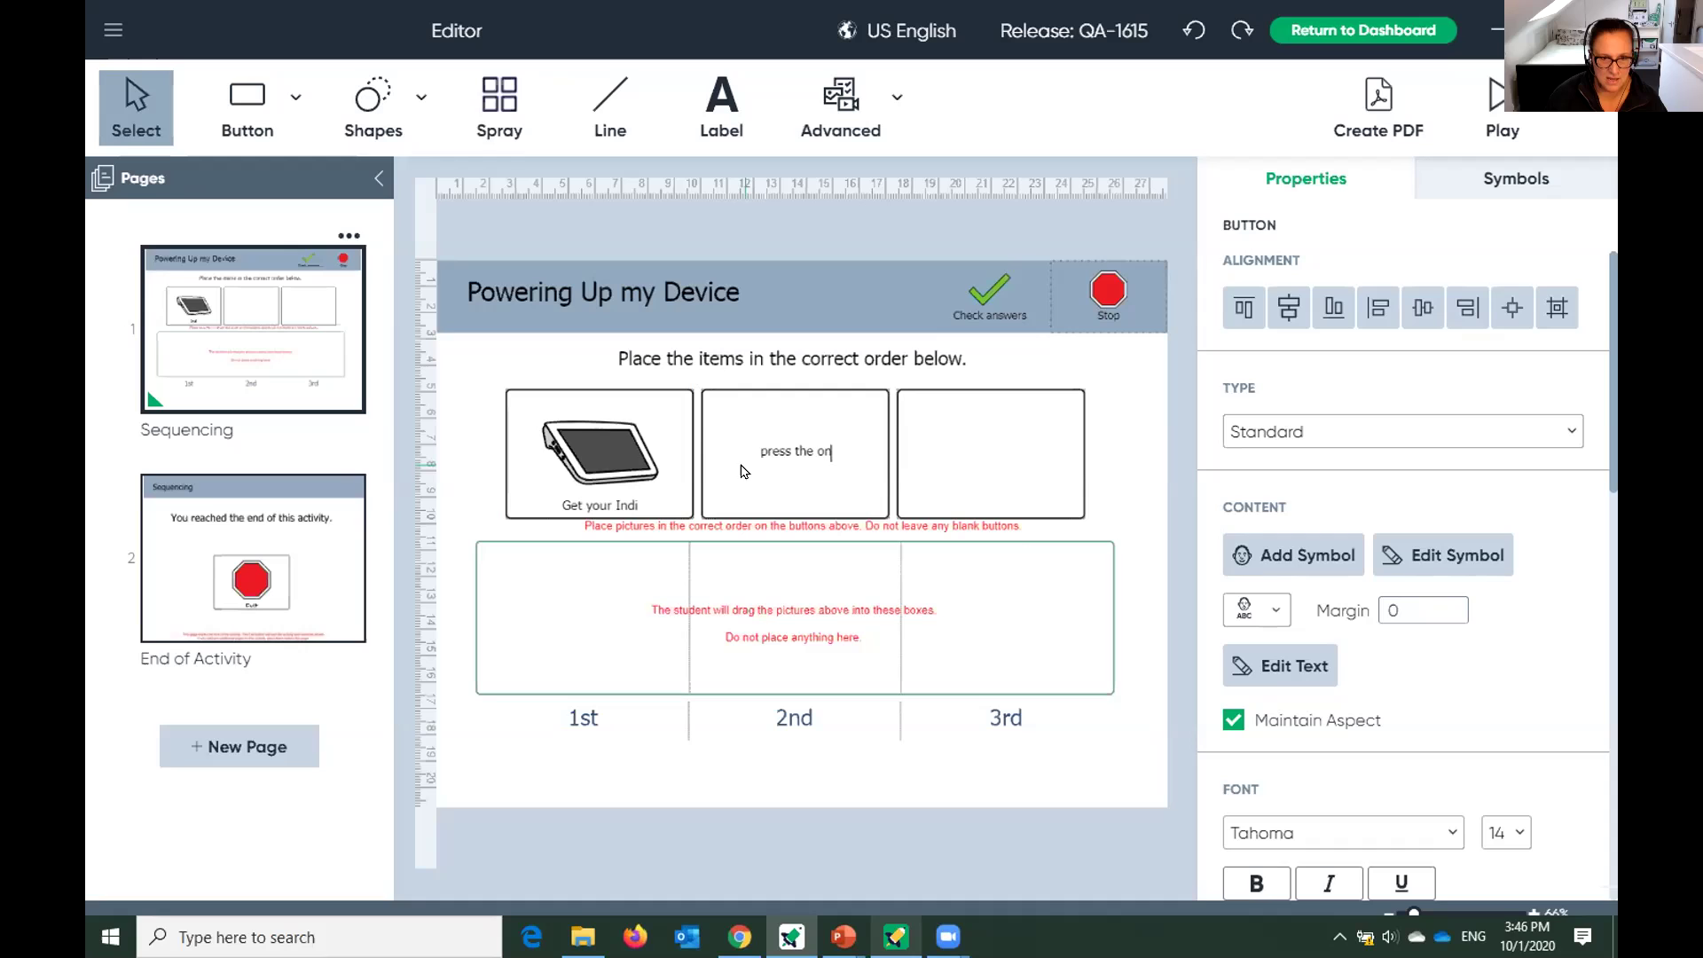
pyautogui.write('utton')
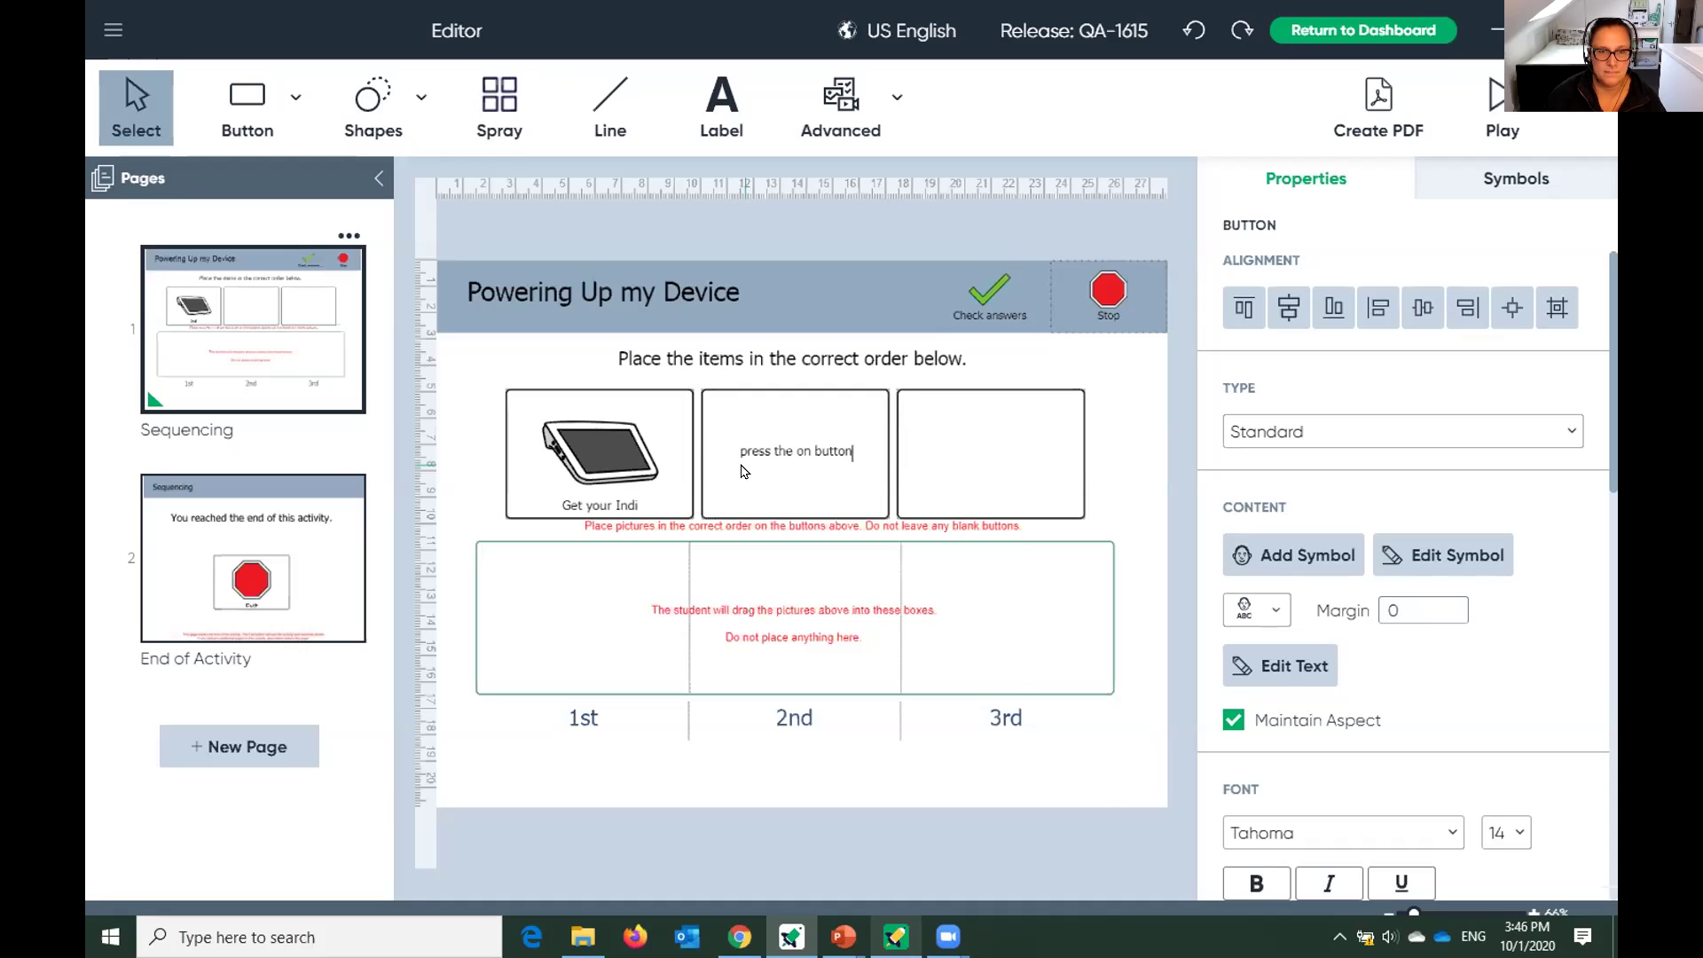
pyautogui.press('Return')
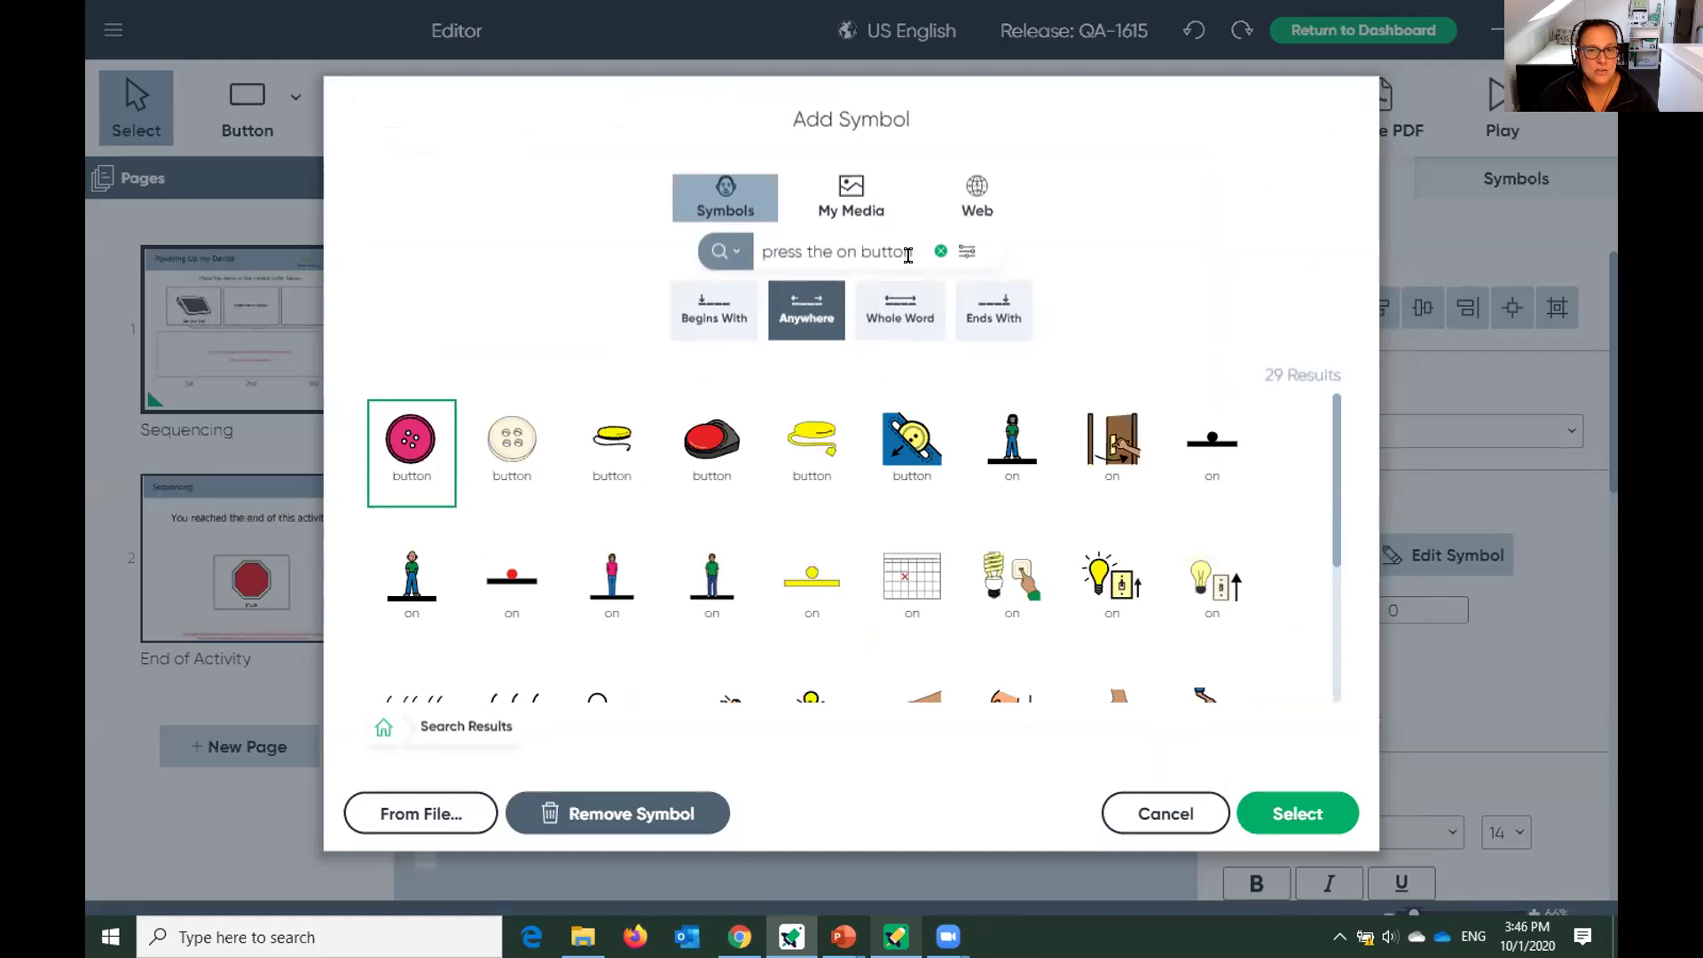
# Search 'press' with Whole Word matching and place the pressing-finger symbol in the second box.
pyautogui.moveTo(908, 256); pyautogui.dragTo(676, 266)
pyautogui.write('pr')
pyautogui.press('BackSpace')
pyautogui.press('BackSpace')
pyautogui.write('press')
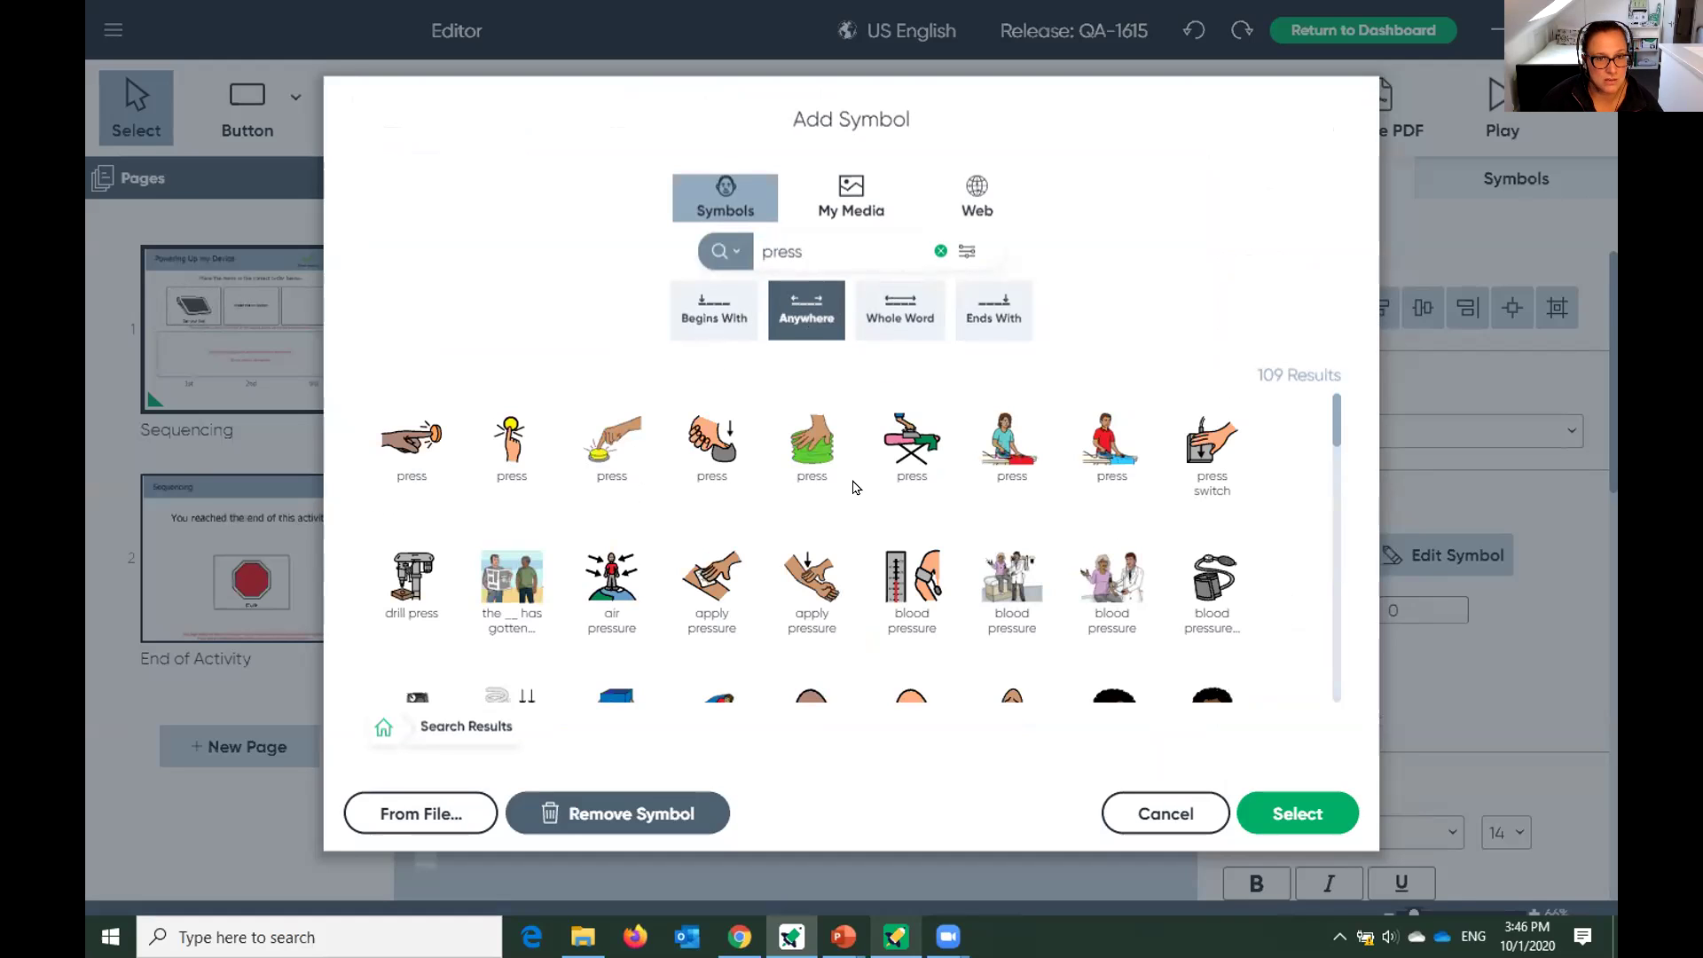
pyautogui.scroll(-4, 854, 487)
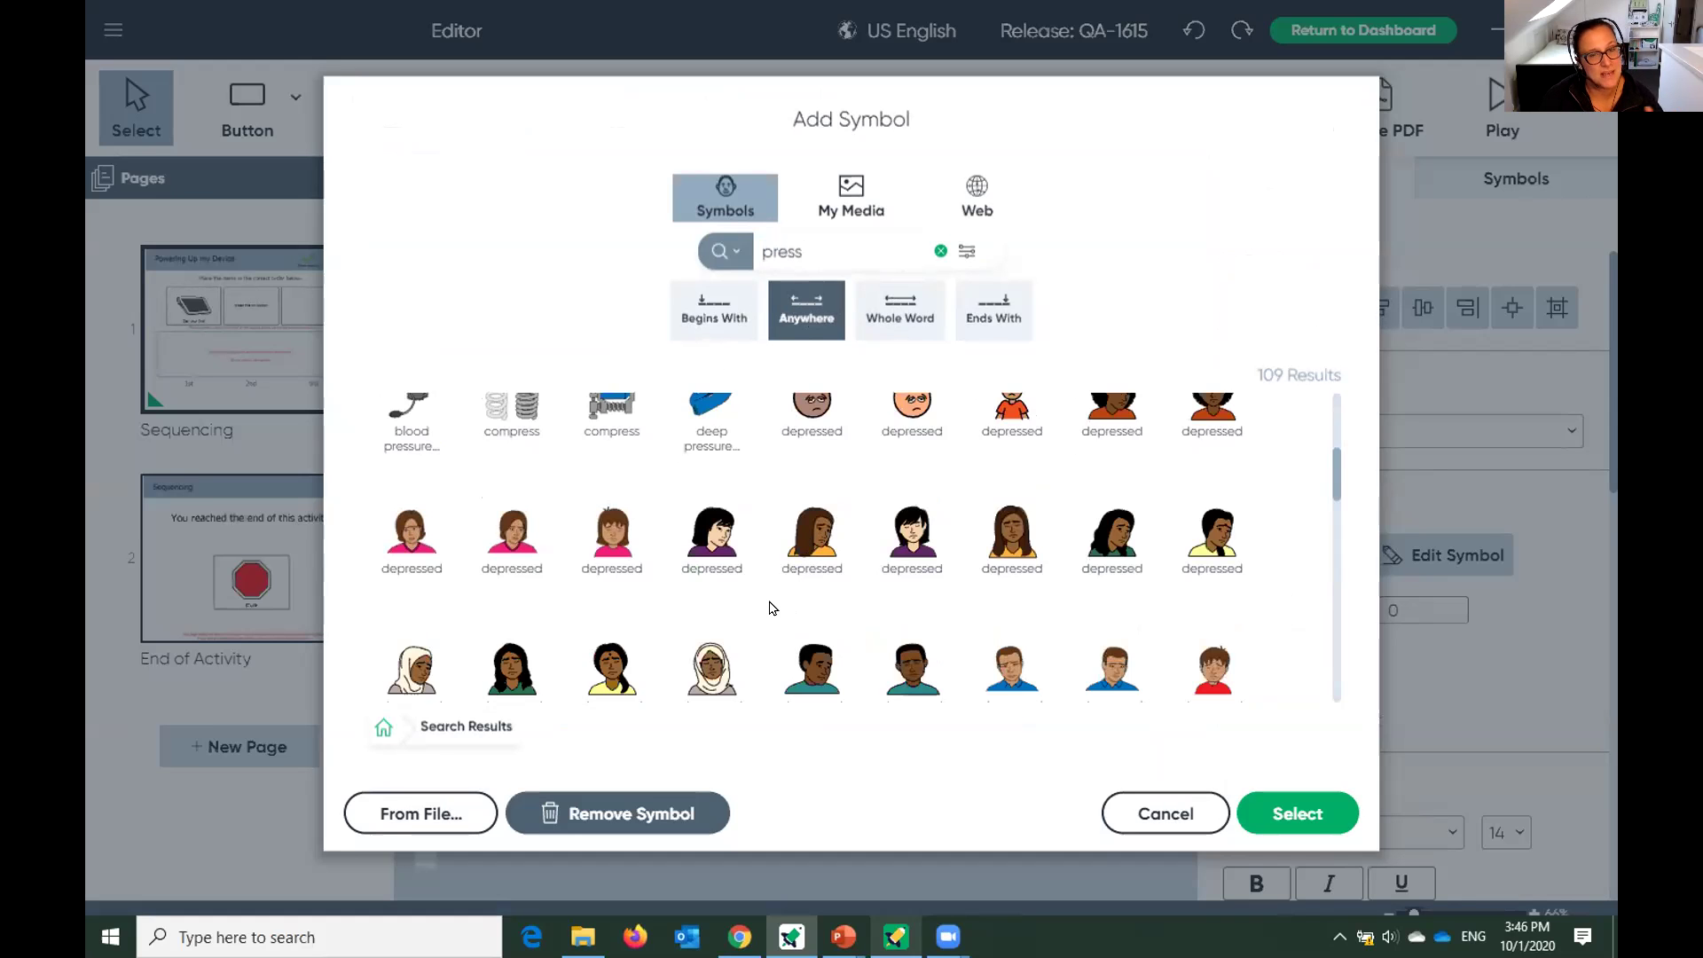
pyautogui.scroll(-10, 717, 590)
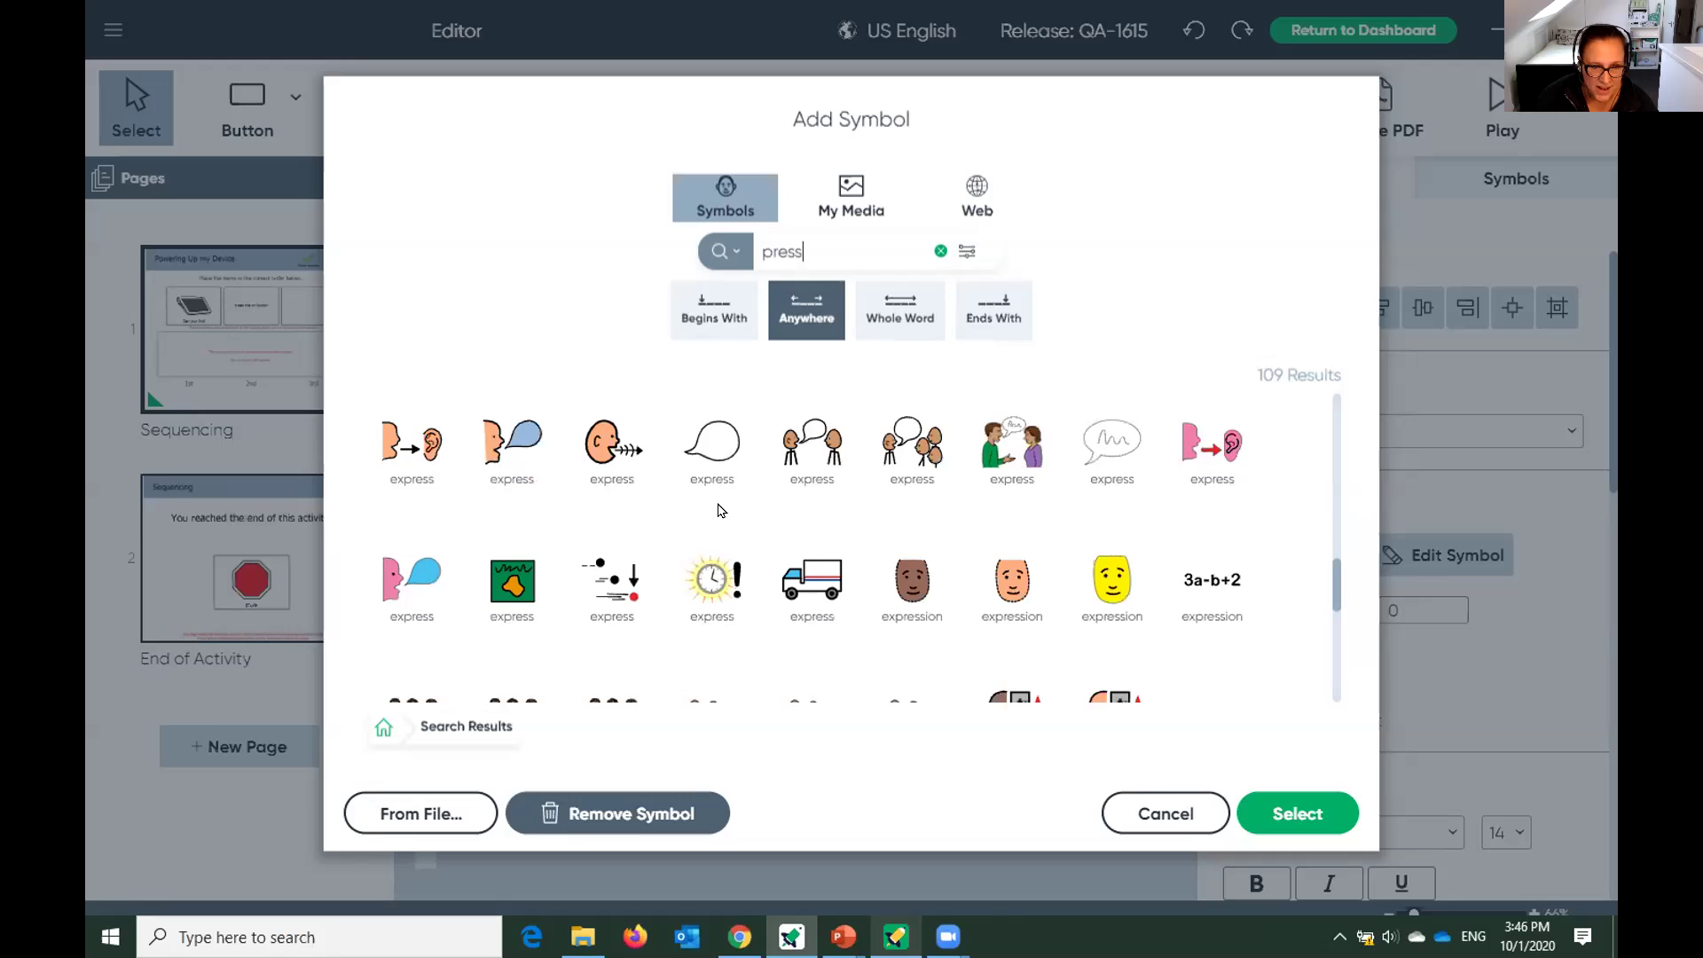
pyautogui.scroll(-1, 741, 532)
pyautogui.scroll(1, 752, 572)
pyautogui.scroll(10, 752, 572)
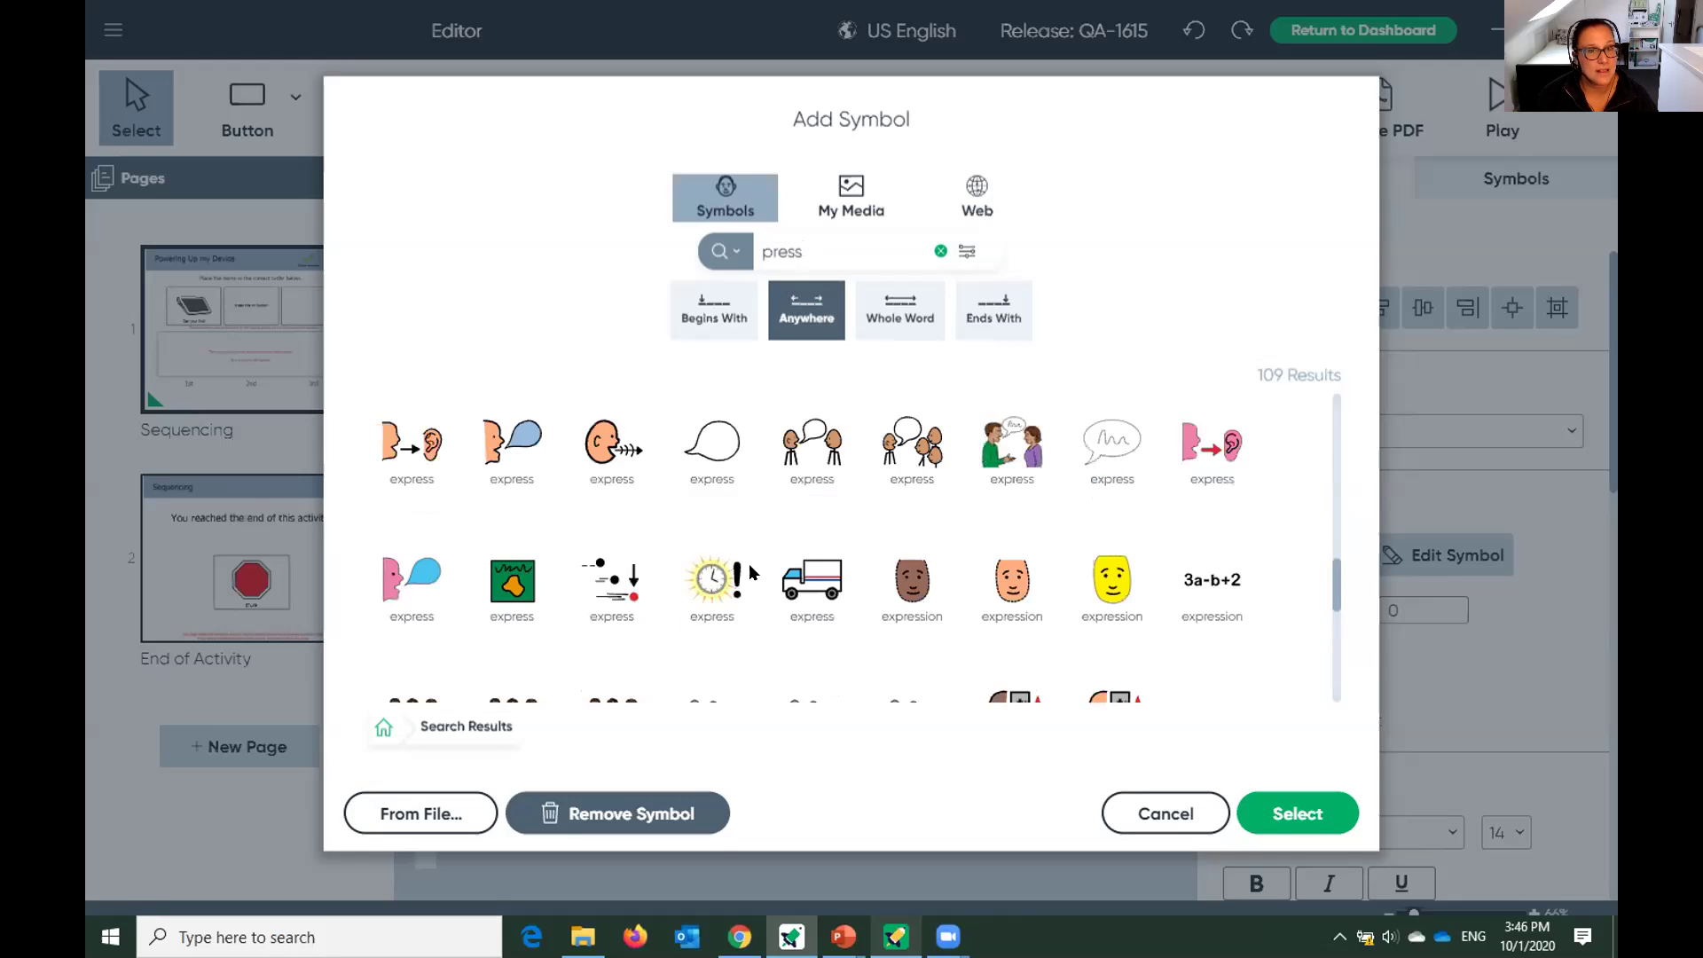
pyautogui.click(710, 309)
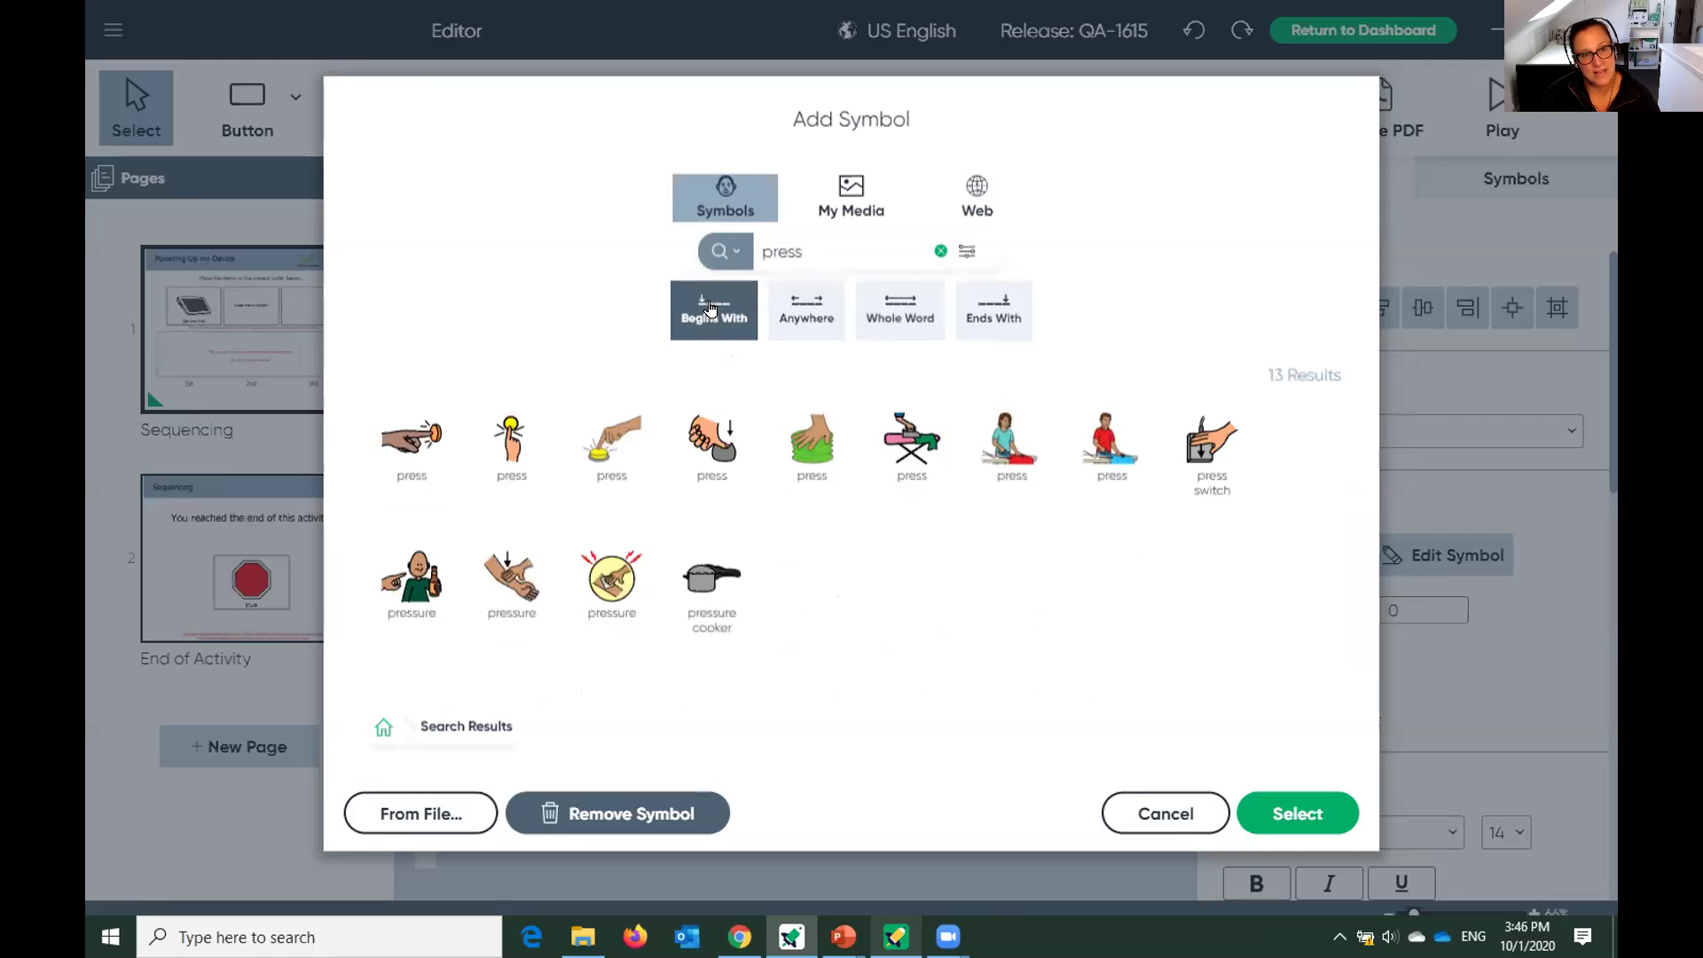
pyautogui.click(896, 309)
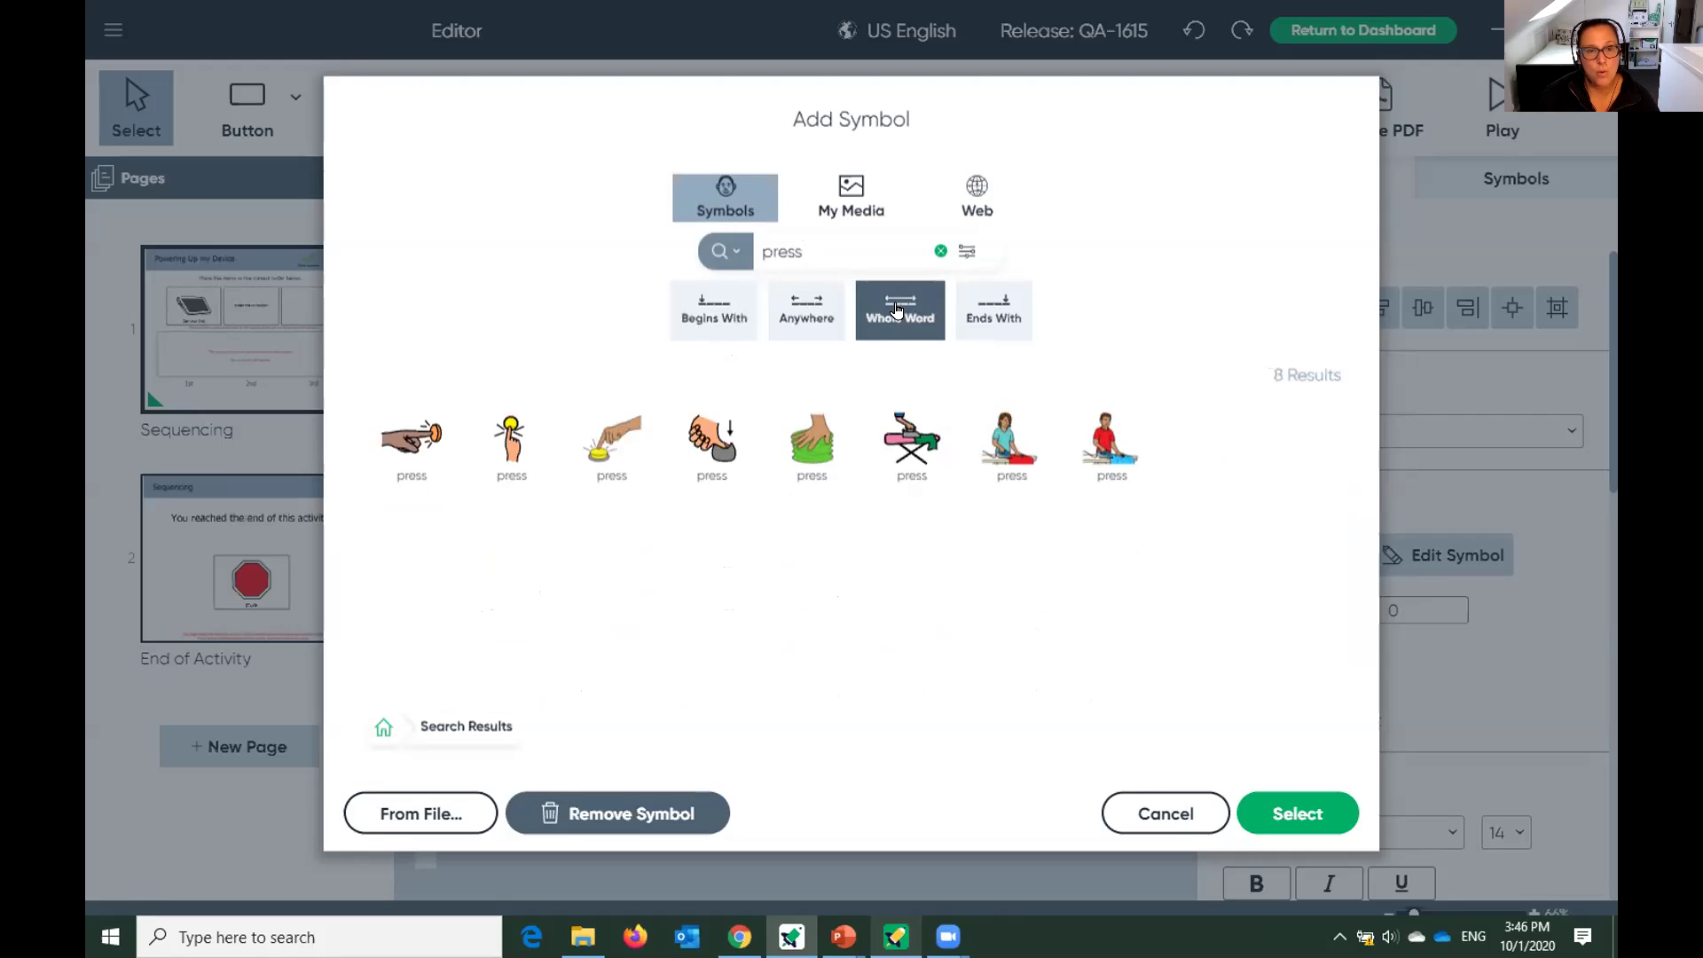
pyautogui.click(992, 309)
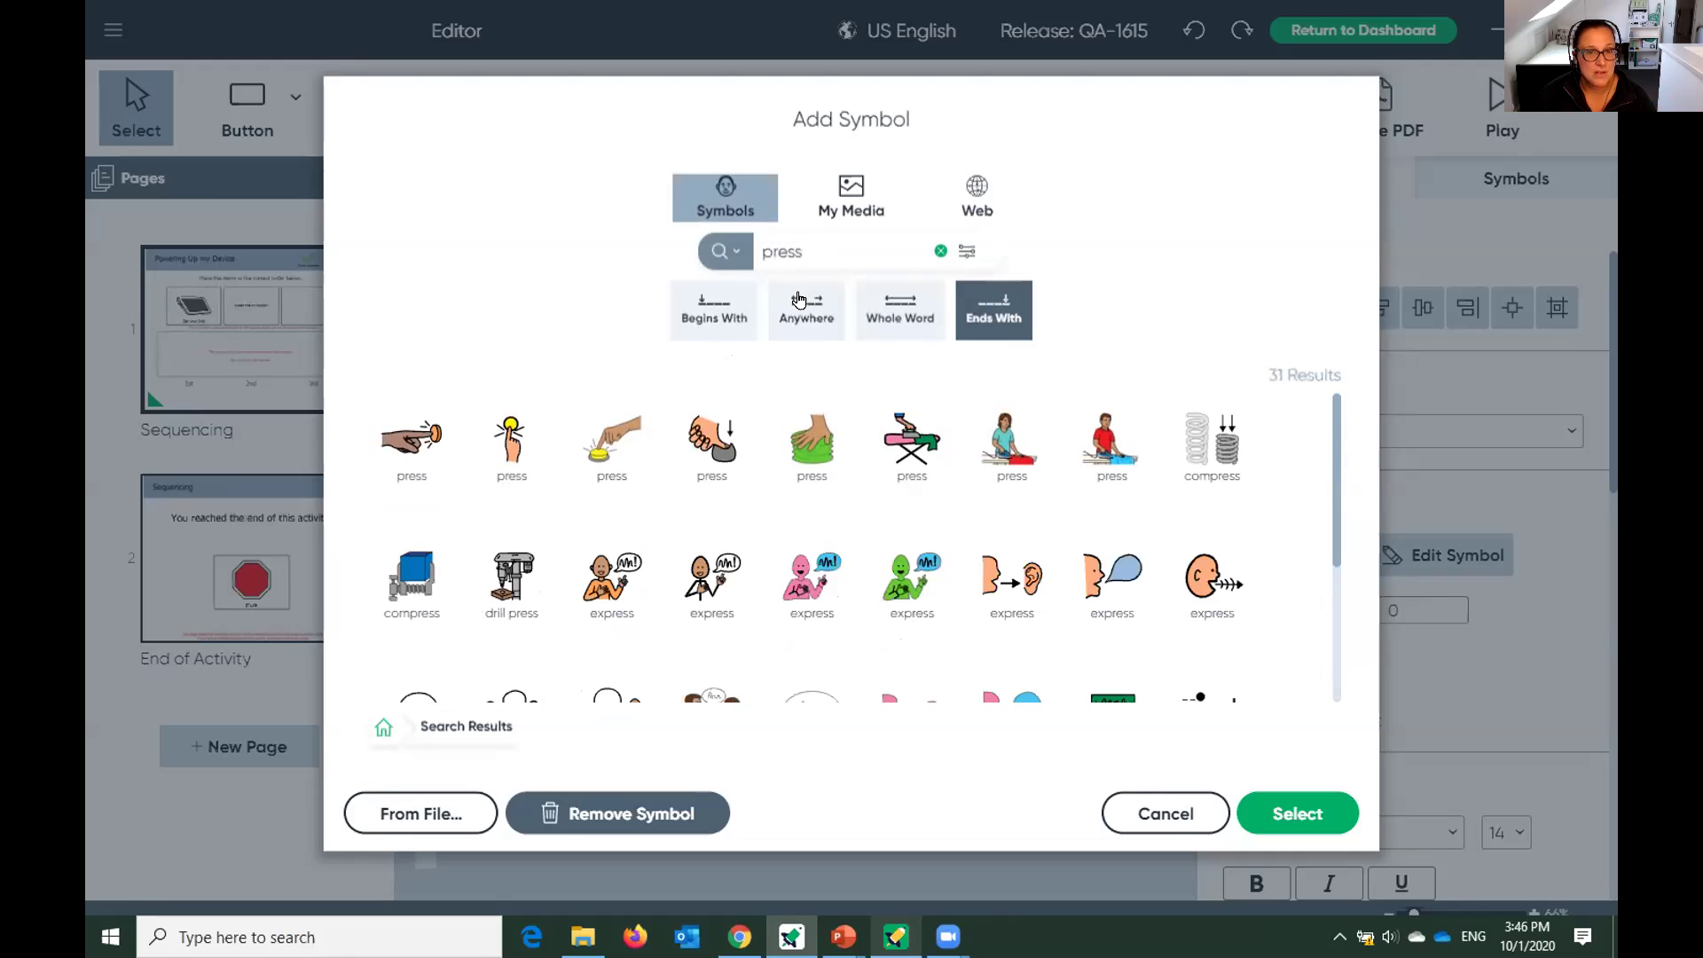
pyautogui.click(912, 317)
pyautogui.click(510, 461)
pyautogui.click(1322, 820)
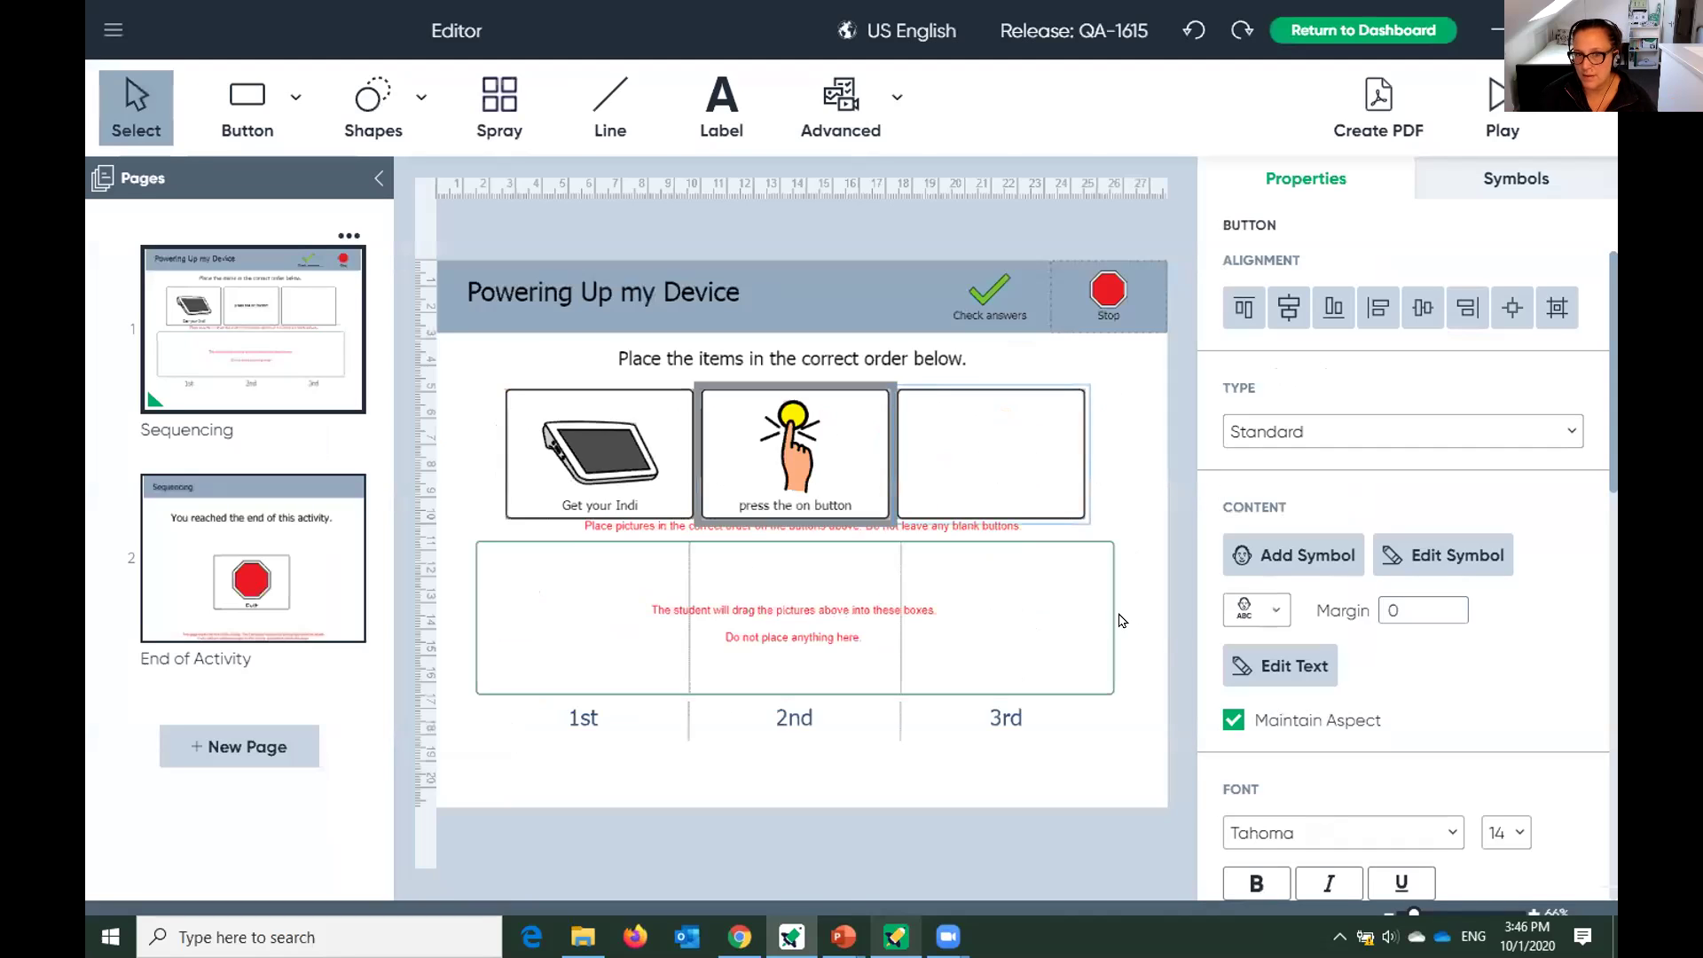
# Change the third box's label to 'Use the Indi'.
pyautogui.doubleClick(985, 465)
pyautogui.write('Indi')
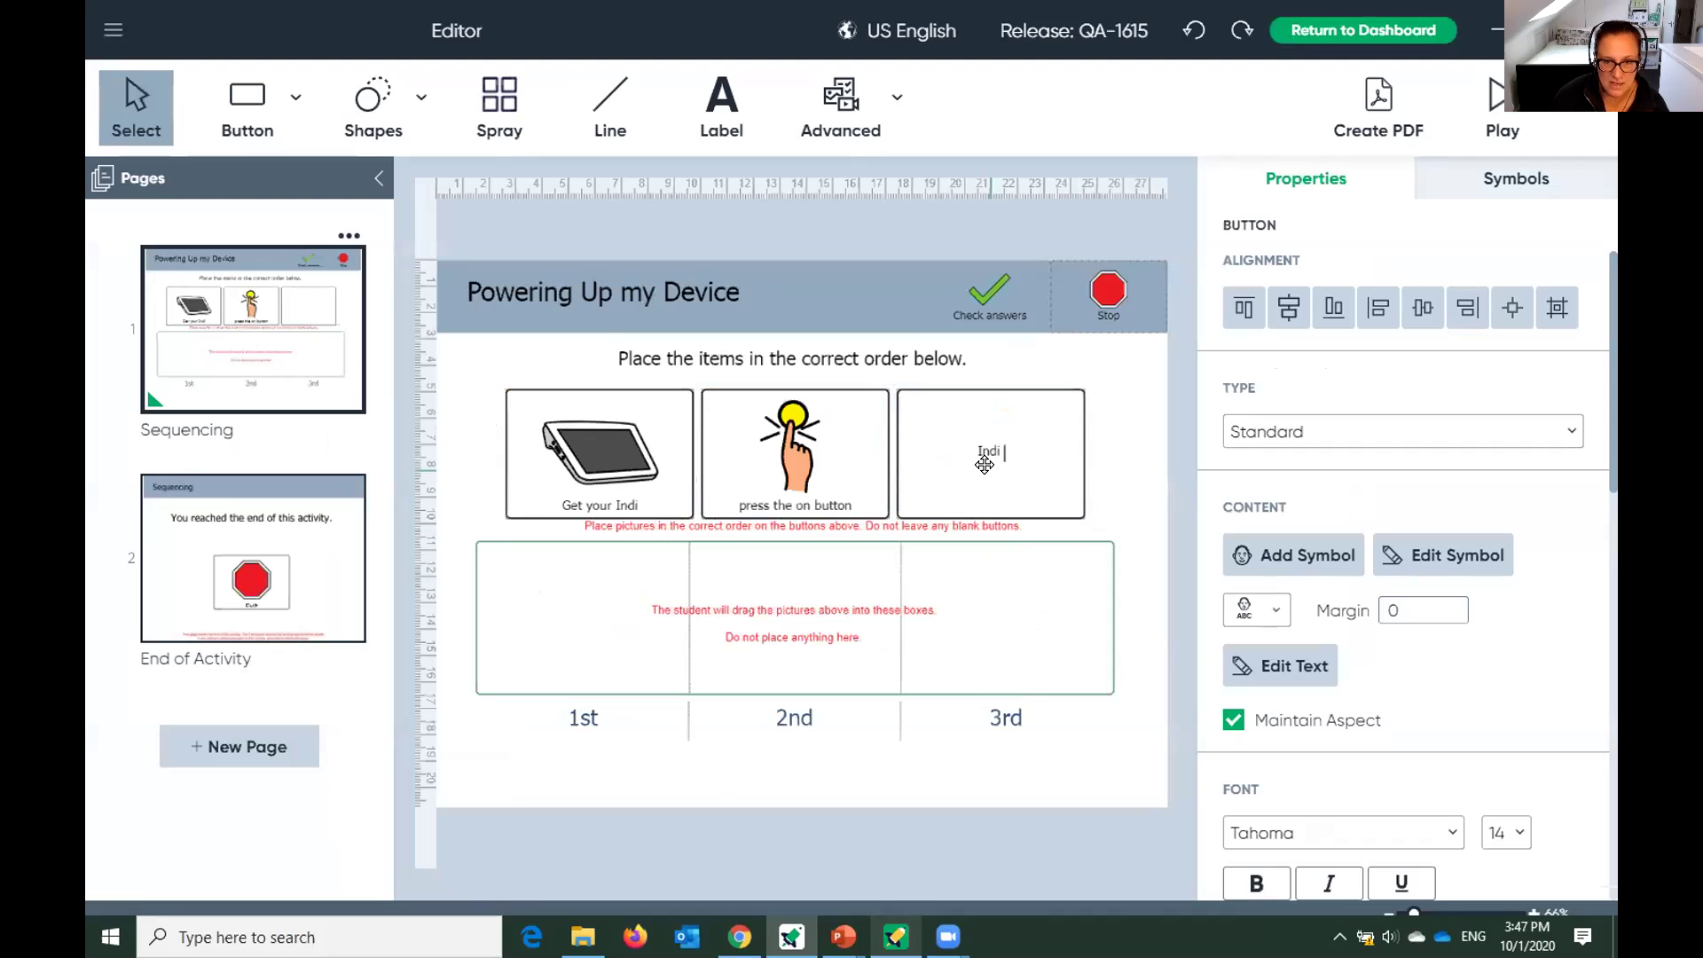
pyautogui.write(' power on')
pyautogui.press('BackSpace')
pyautogui.press('BackSpace')
pyautogui.press('BackSpace')
pyautogui.press('BackSpace')
pyautogui.press('BackSpace')
pyautogui.press('BackSpace')
pyautogui.press('BackSpace')
pyautogui.press('BackSpace')
pyautogui.press('BackSpace')
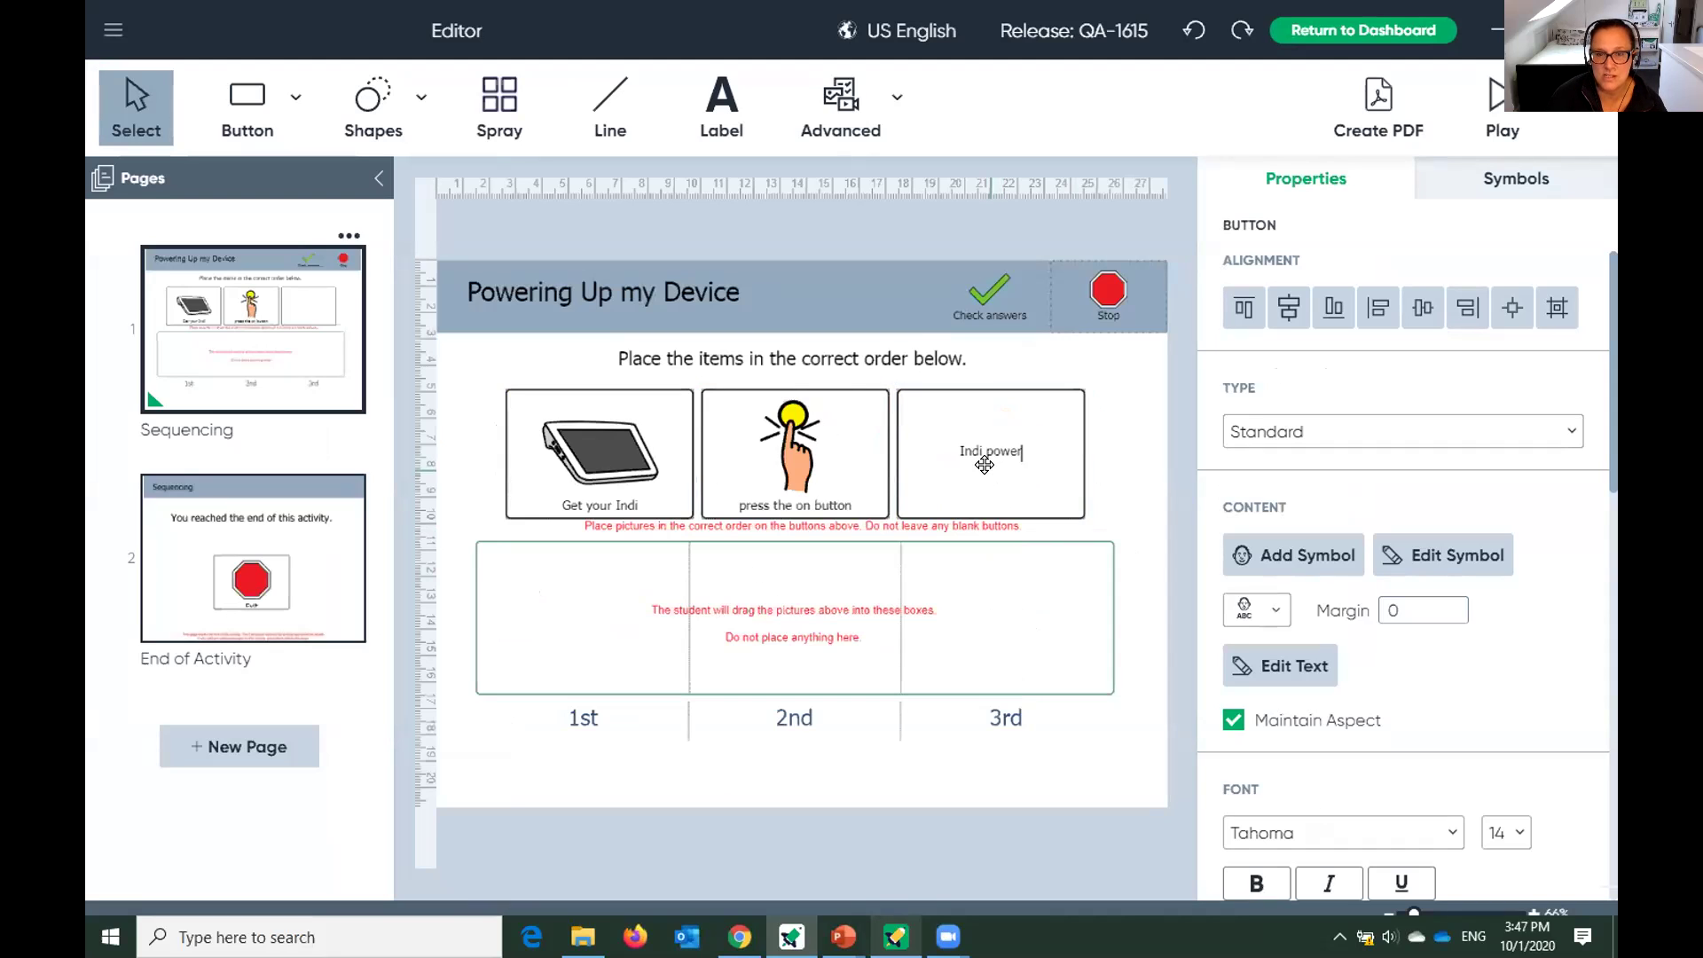
pyautogui.press('BackSpace')
pyautogui.press('BackSpace')
pyautogui.press('BackSpace')
pyautogui.press('BackSpace')
pyautogui.write('Use the Indi')
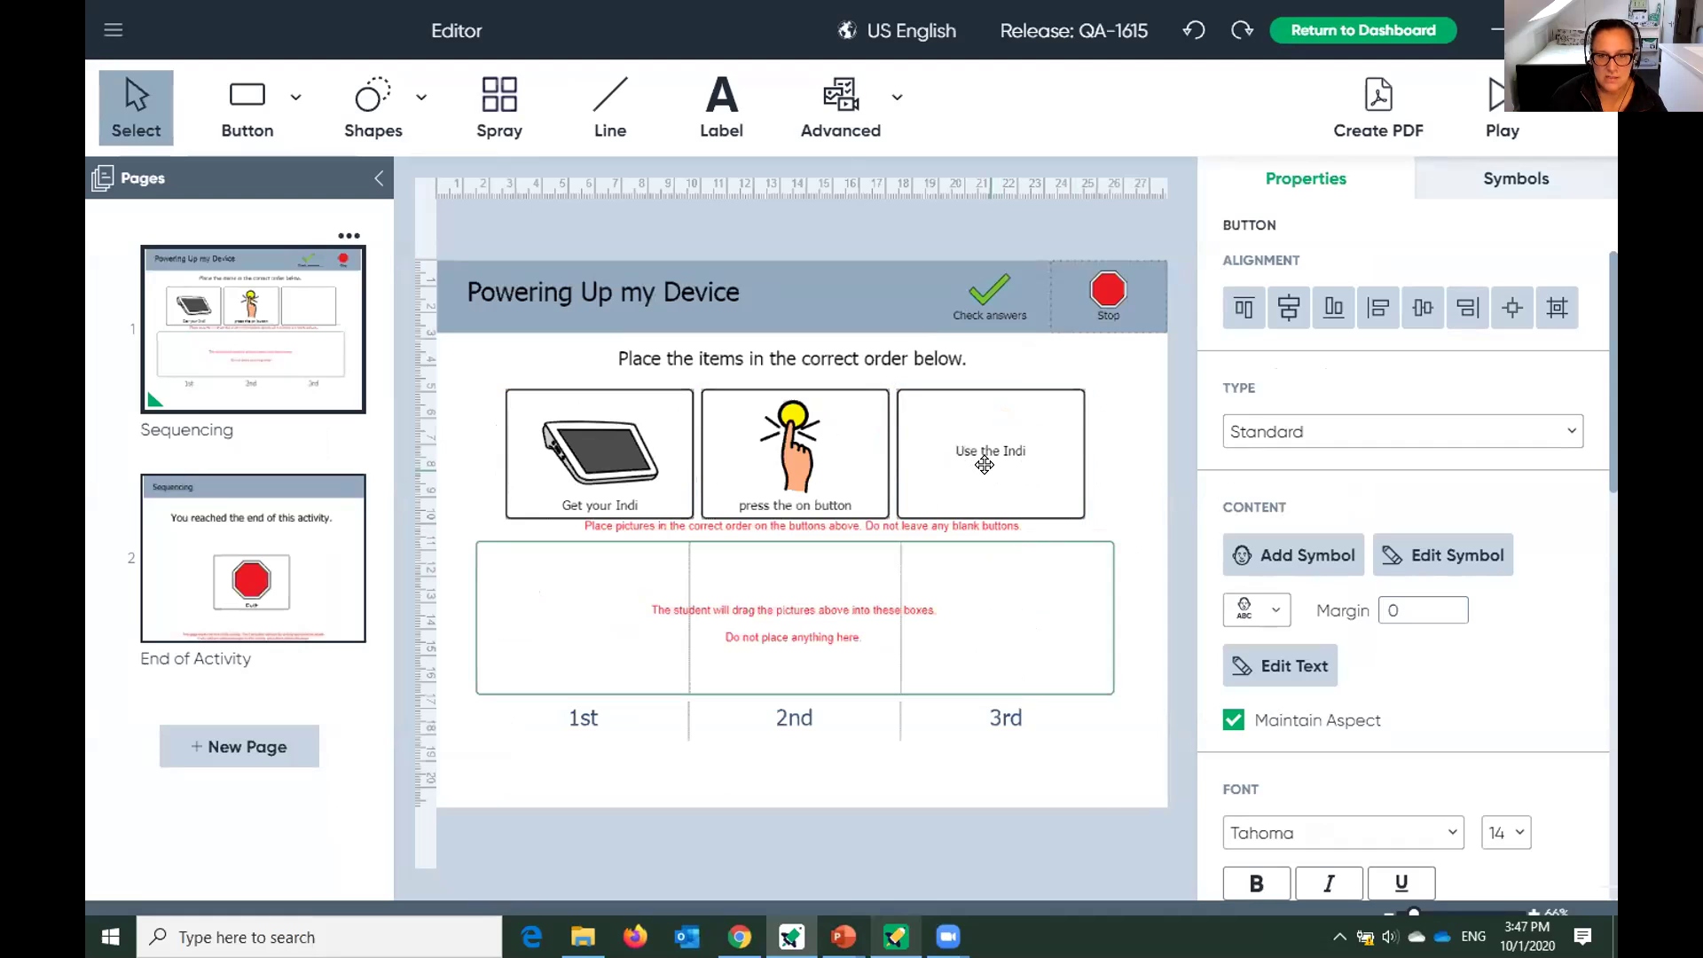
# Search 'indi', place the keypad-style Indi symbol in the third box, and start the preview.
pyautogui.doubleClick(985, 465)
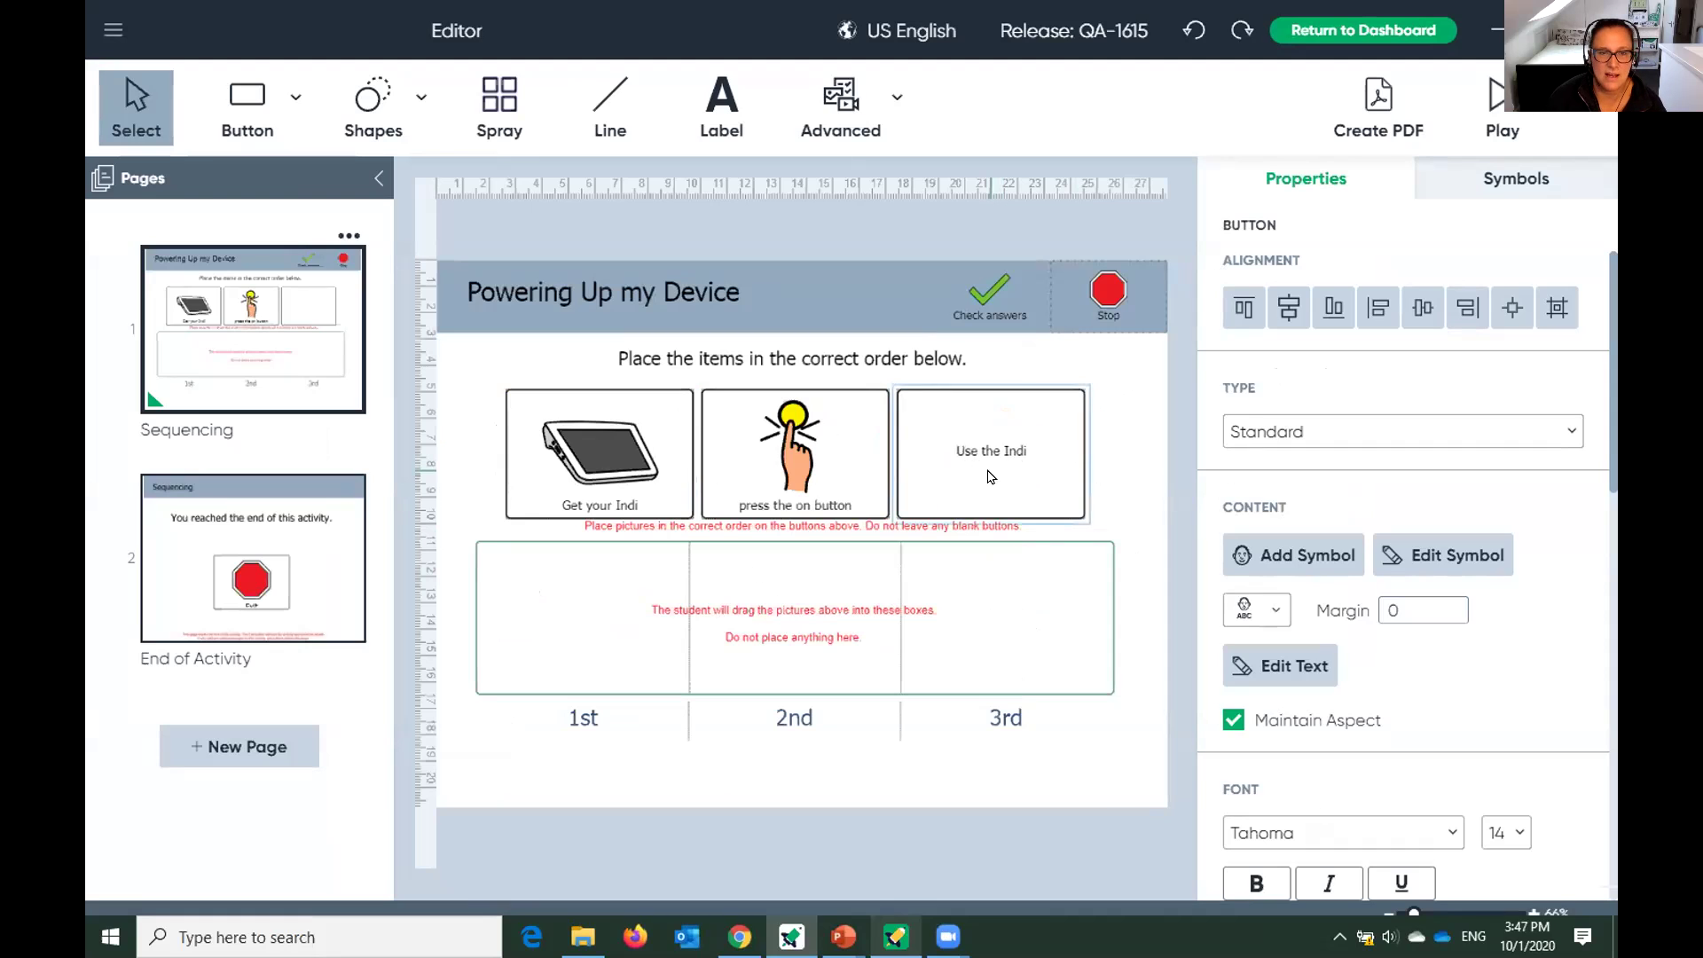
pyautogui.hotkey('ctrl', 'a')
pyautogui.write('indi')
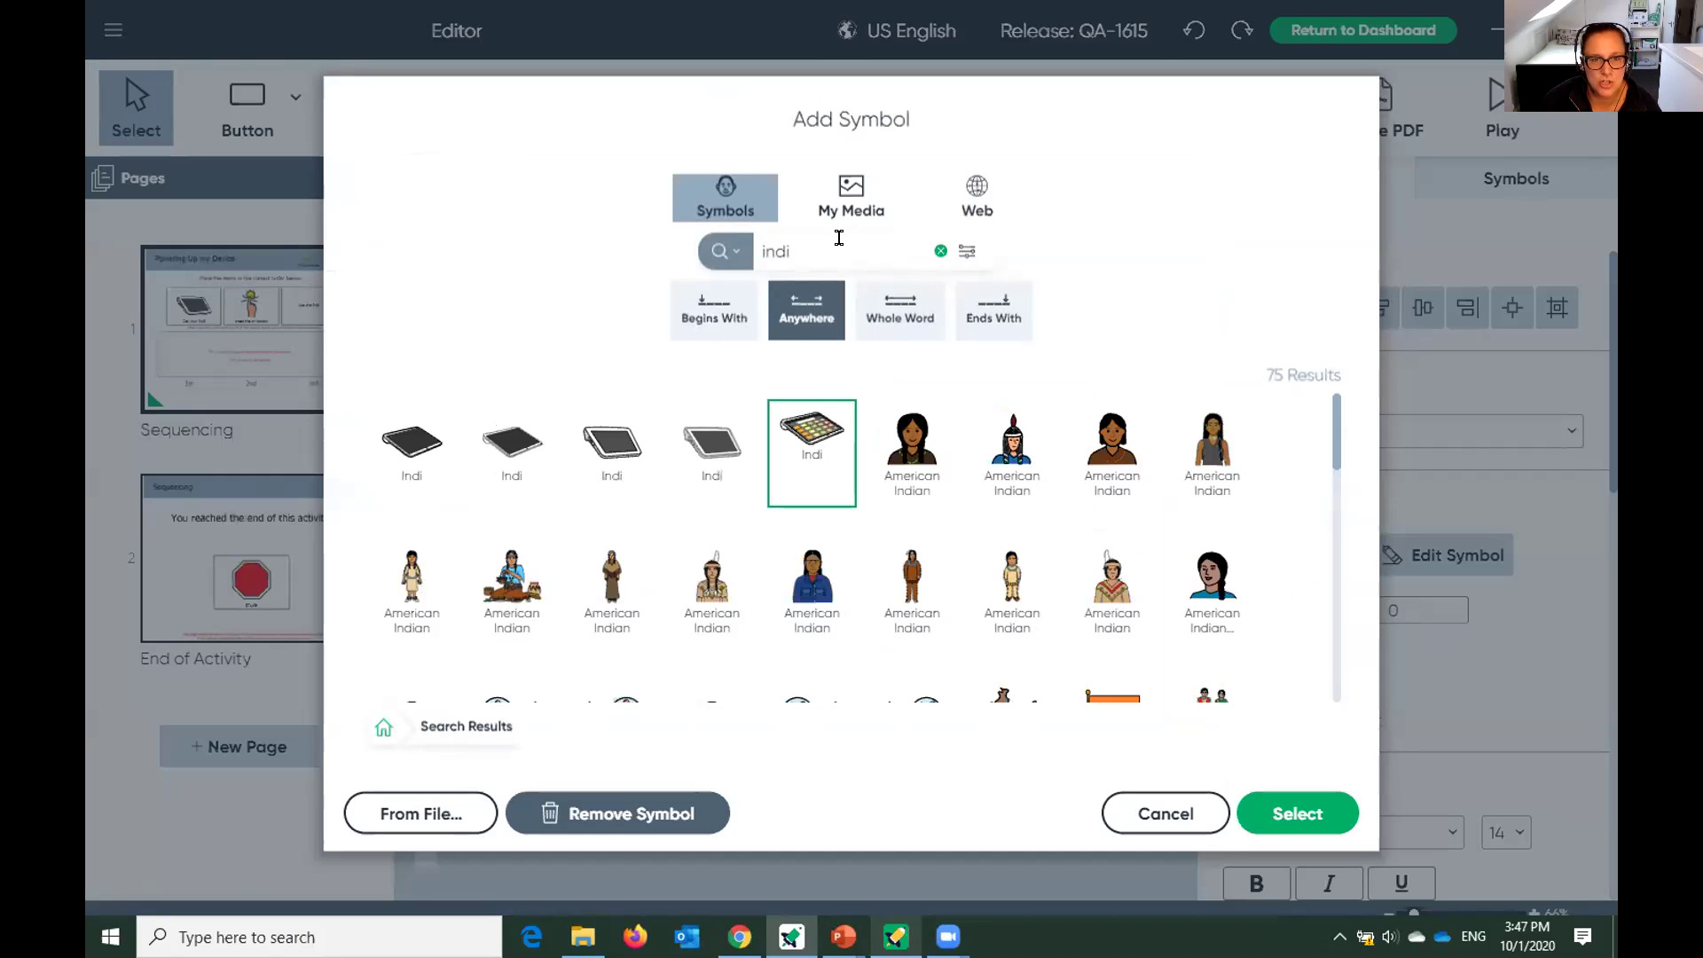
pyautogui.click(1328, 819)
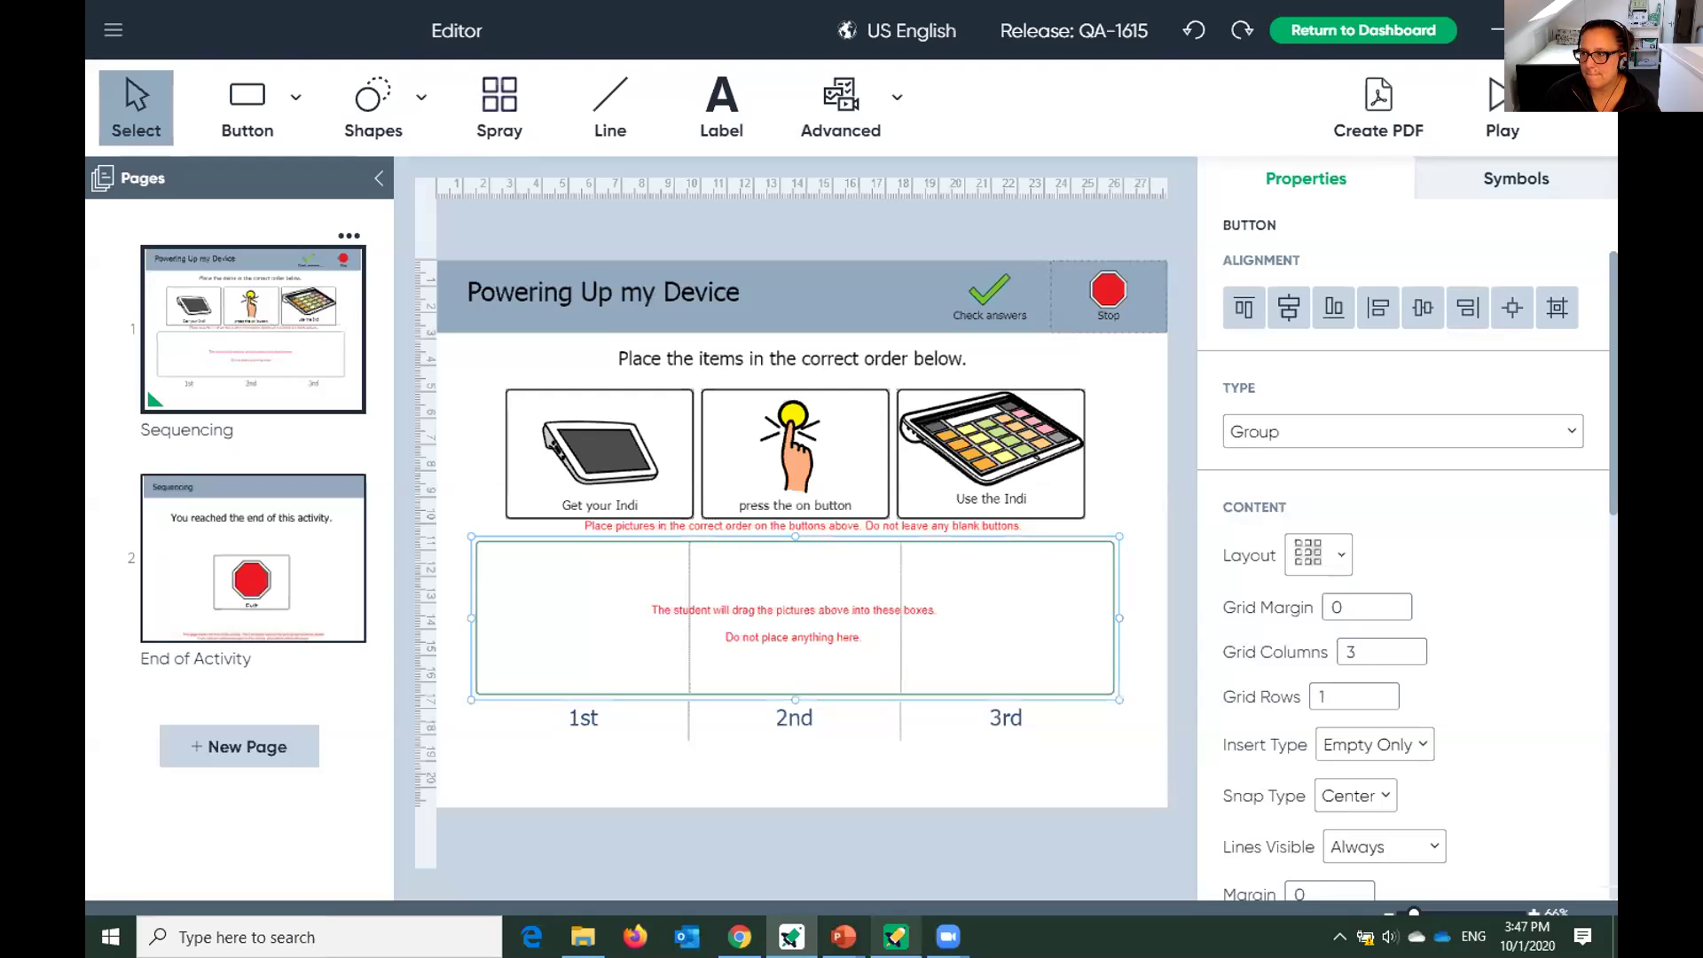
pyautogui.click(1497, 99)
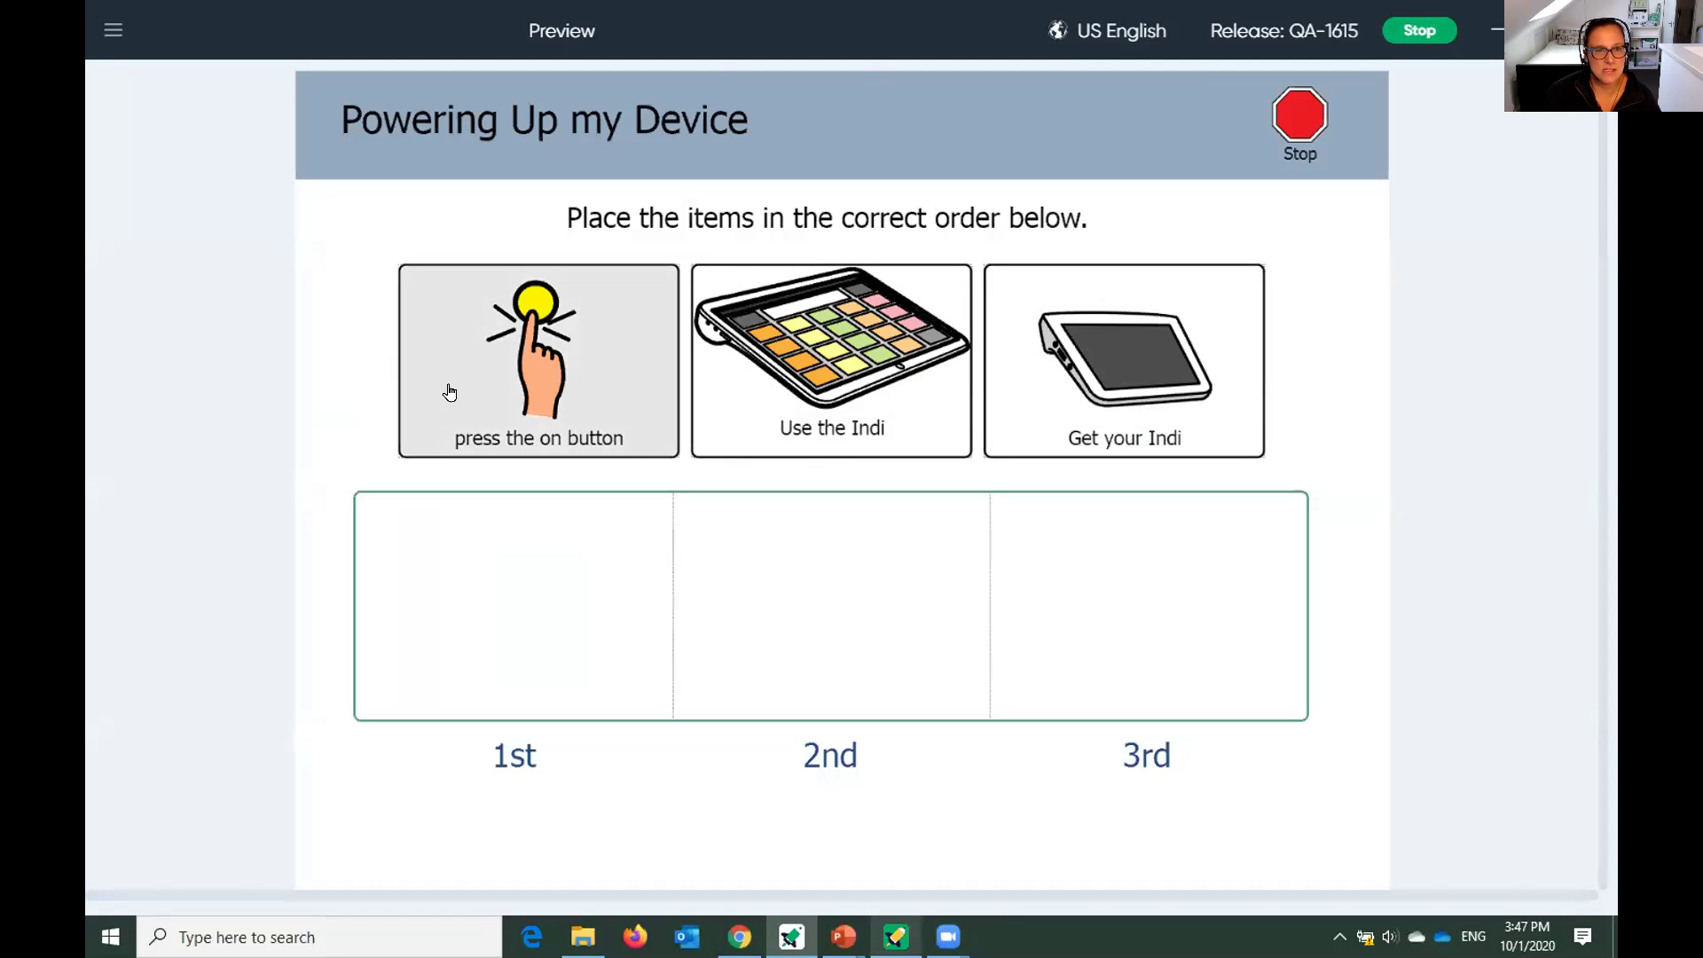
# Move the 'Get your Indi' card into the 1st sequence slot in Preview.
pyautogui.click(1157, 354)
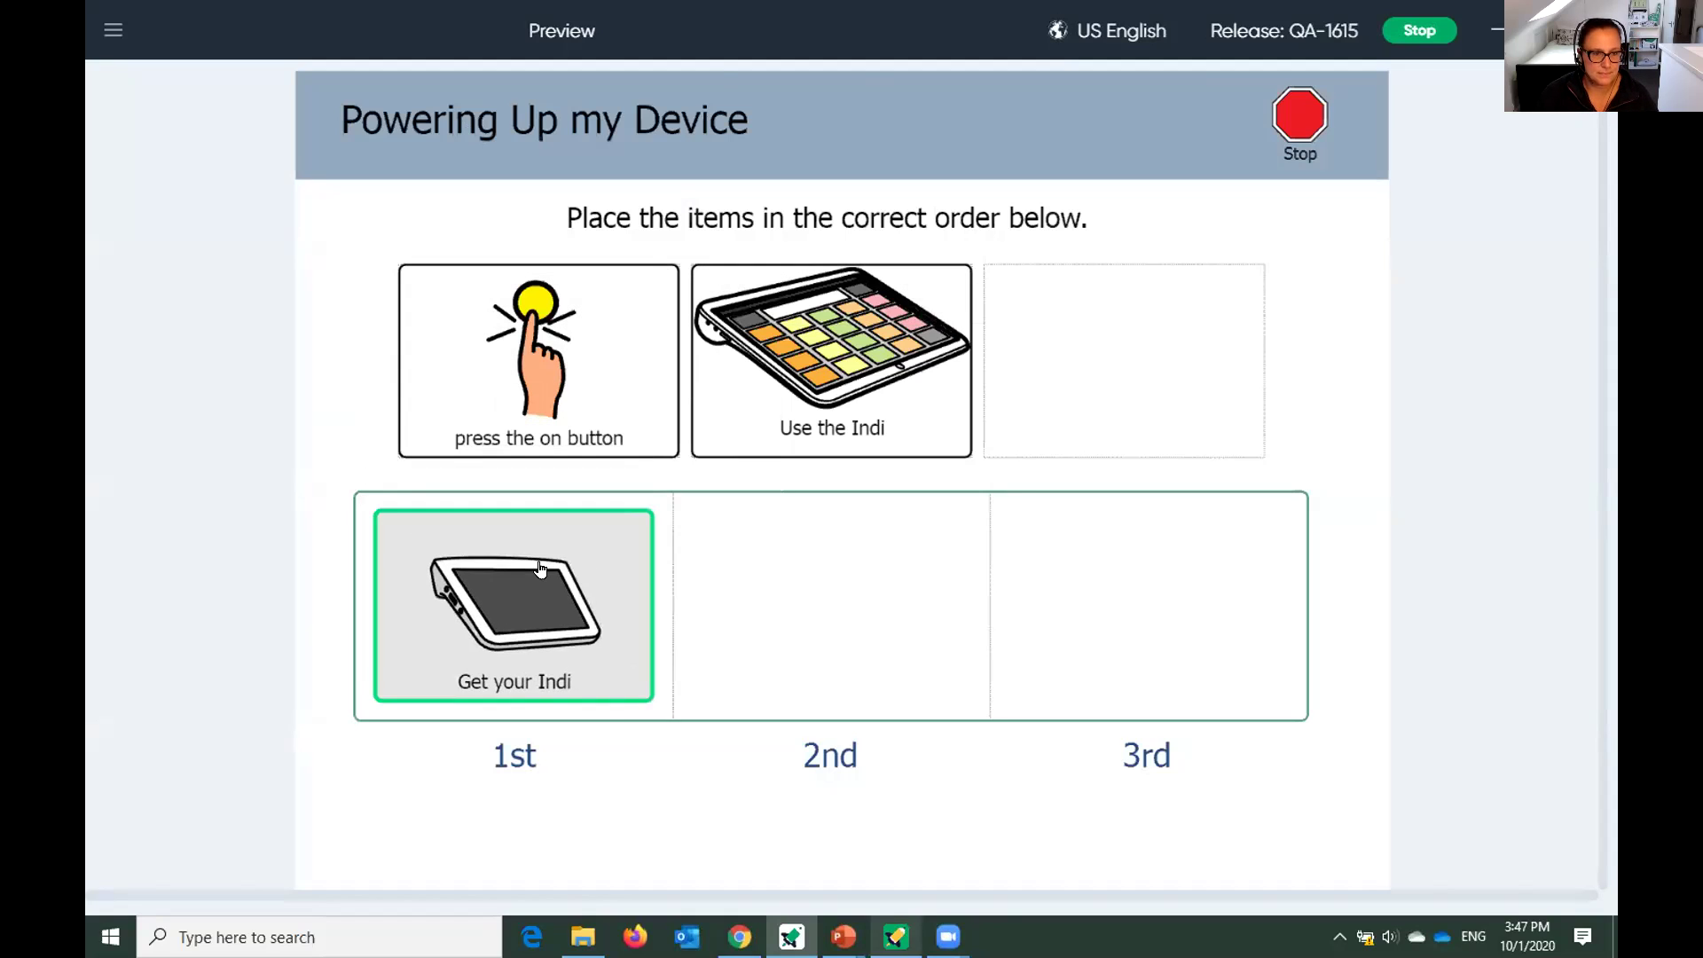
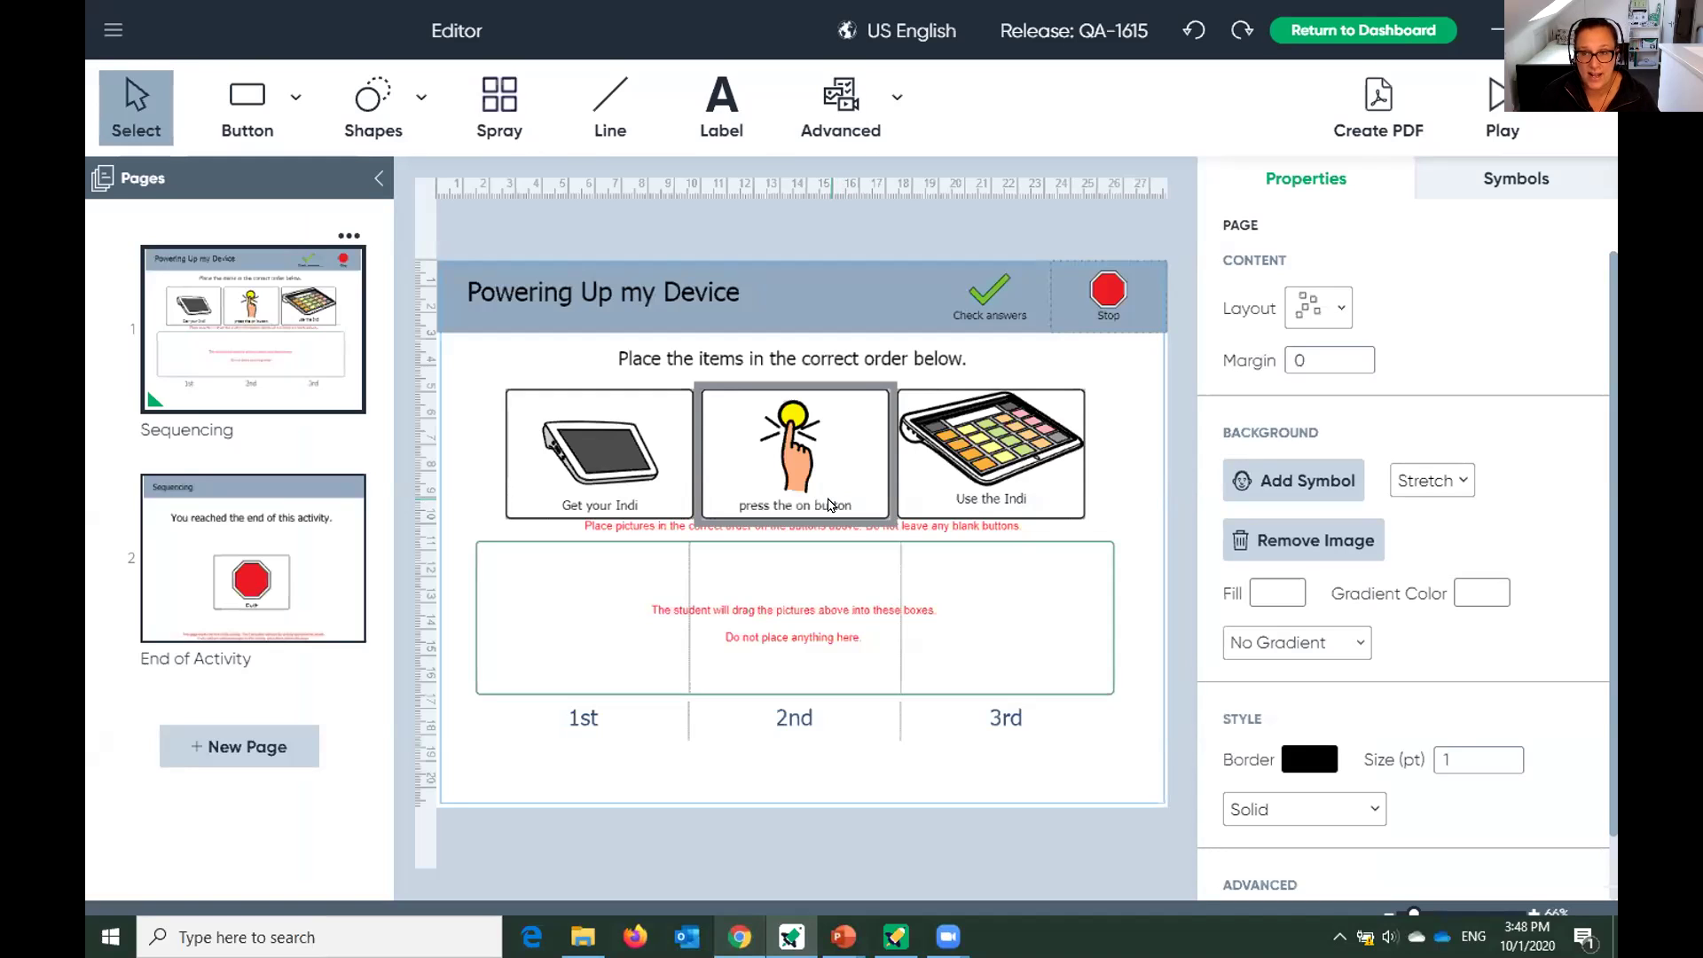
# Select the answer drop-zone box on the Powering Up my Device page.
pyautogui.click(983, 564)
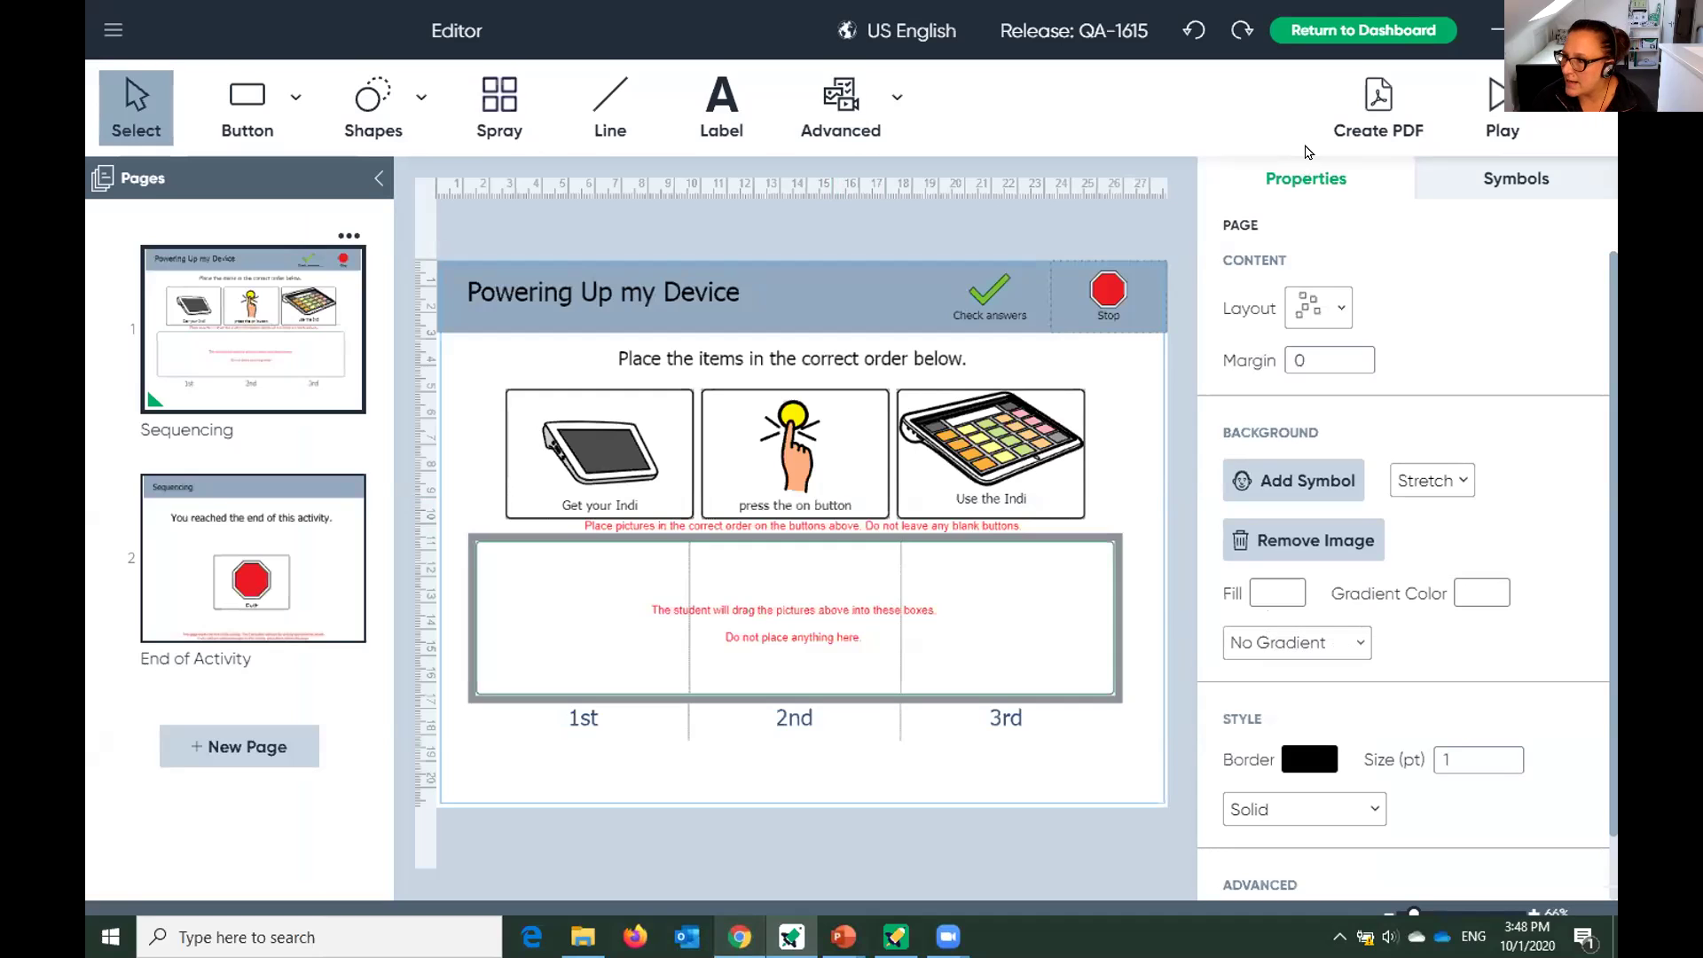
# Return to the dashboard past the save prompt and begin a new activity.
pyautogui.click(1357, 32)
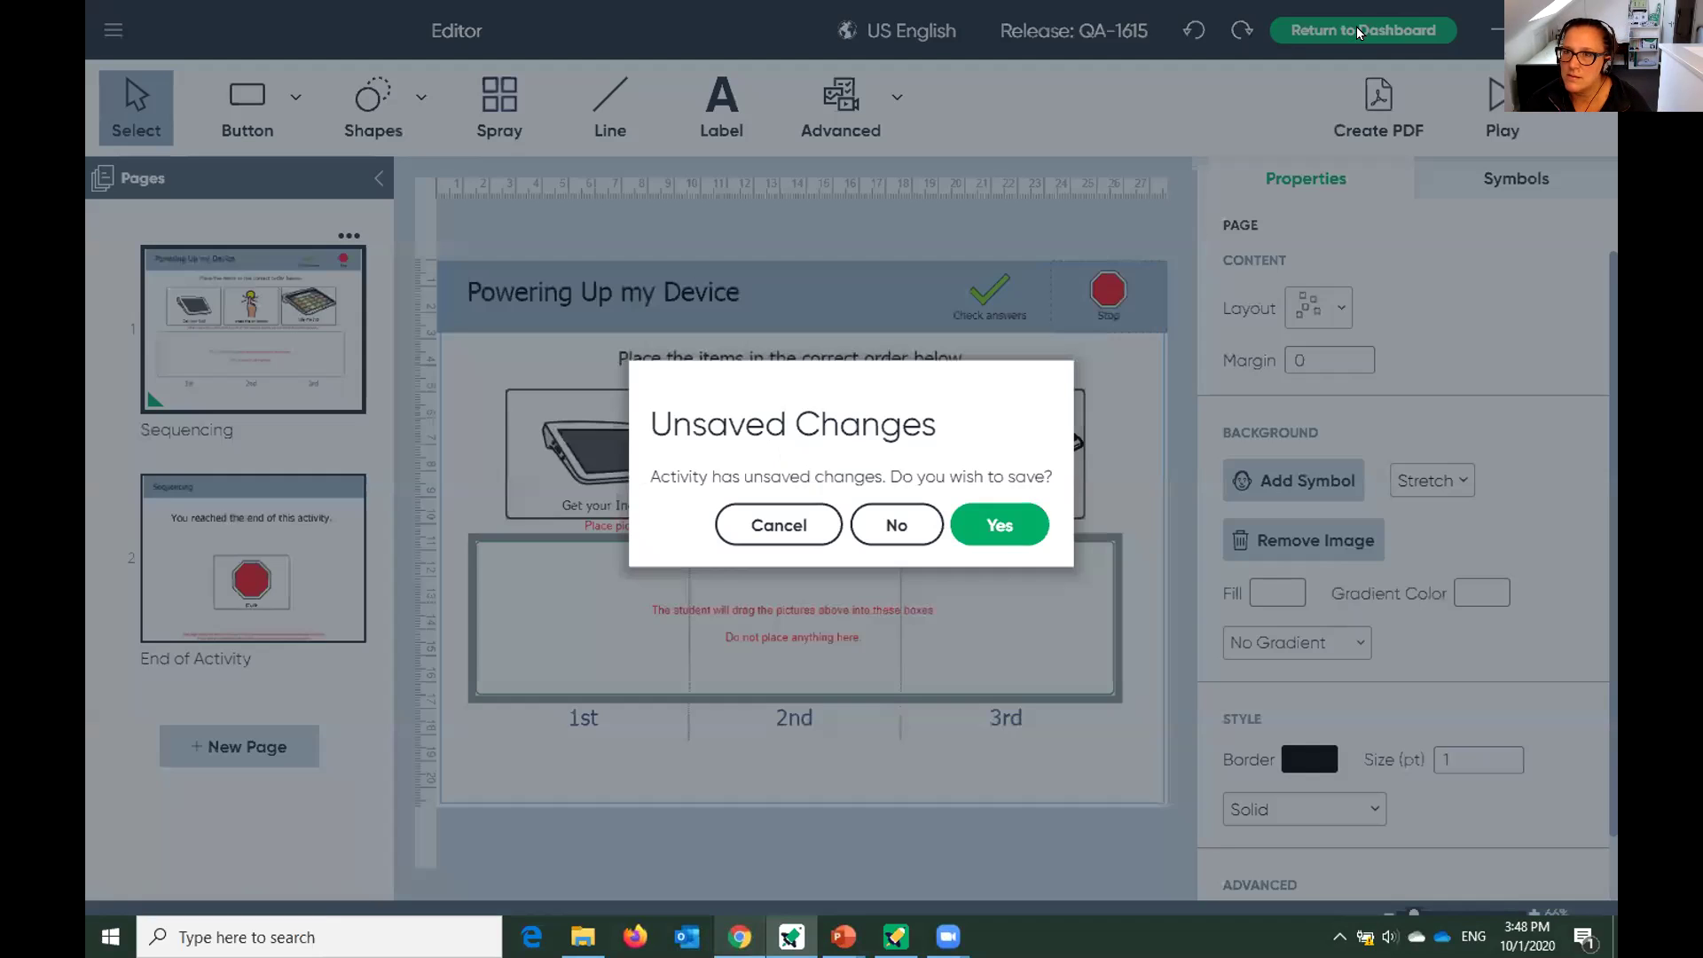
pyautogui.click(897, 525)
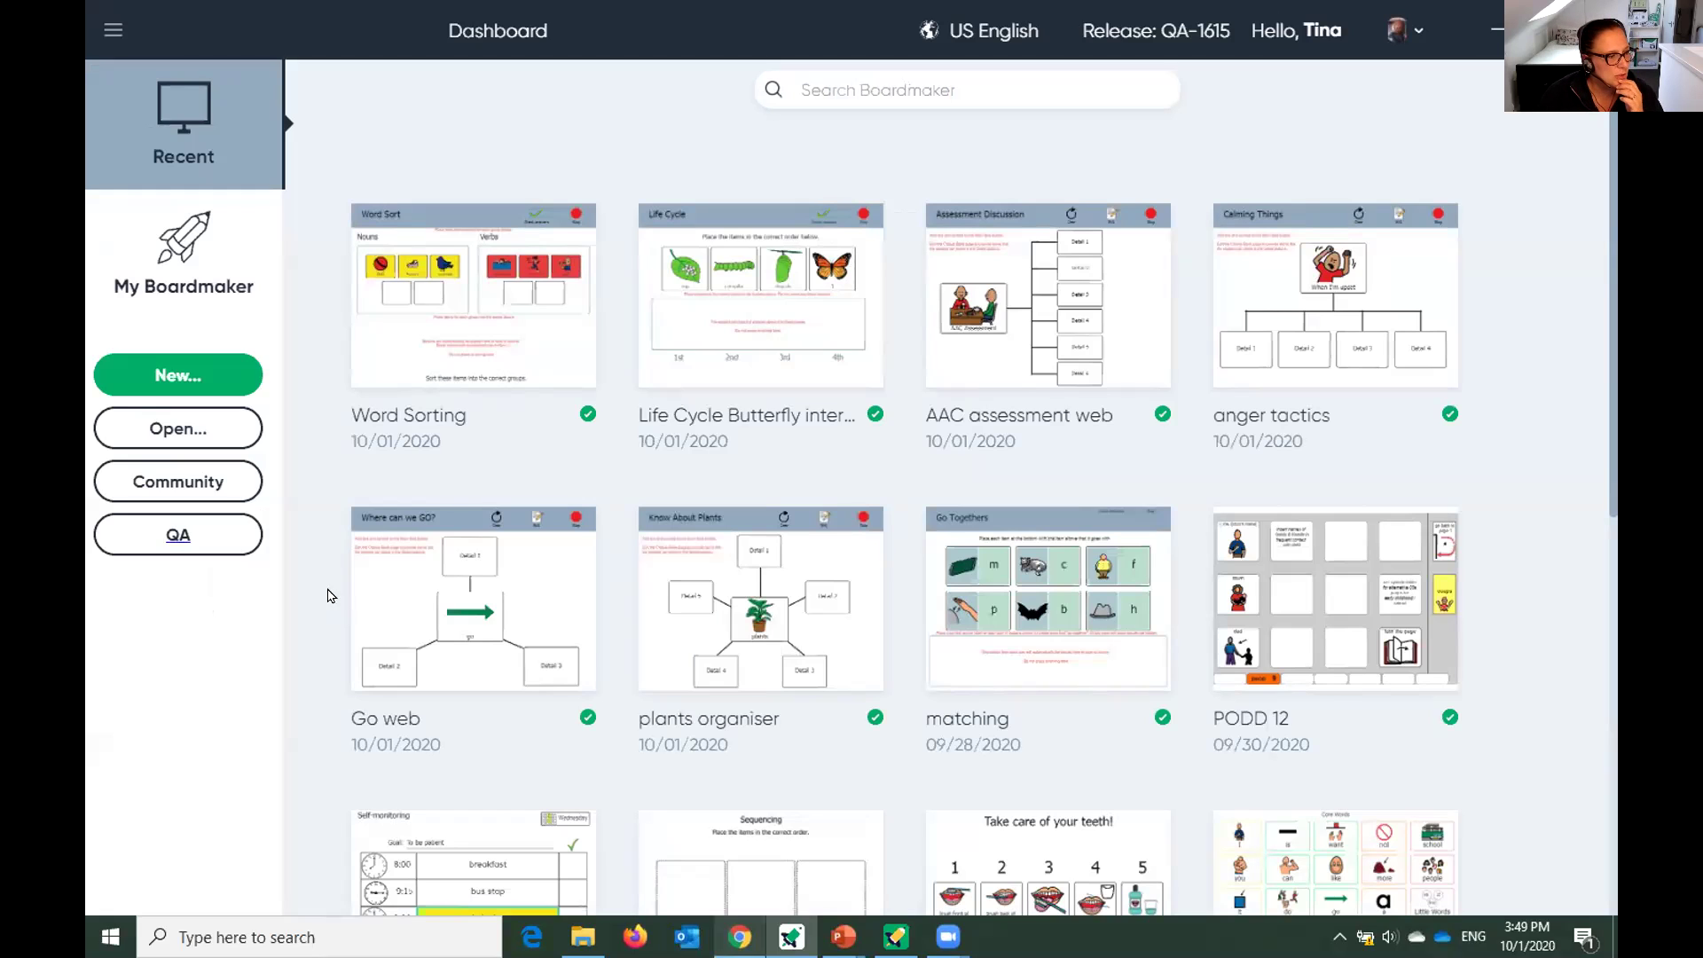
pyautogui.click(136, 384)
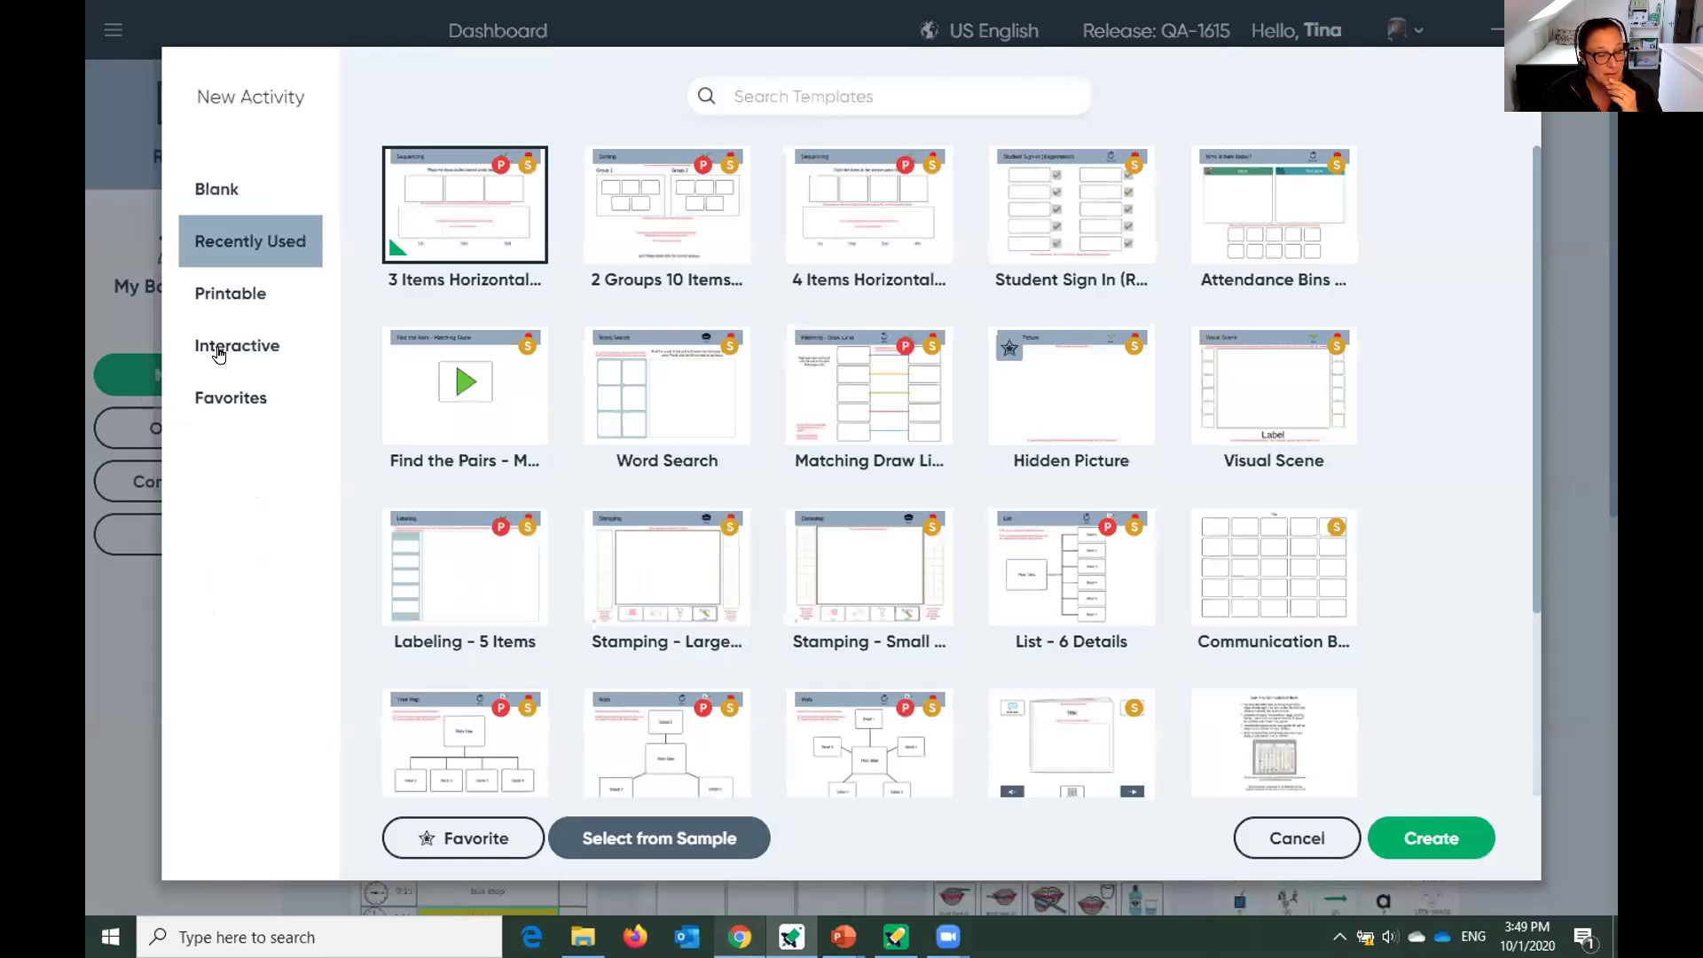
# Create an activity from the Interactive > Graphic Organizers 'List - 6 Details' template.
pyautogui.click(219, 355)
pyautogui.scroll(-2, 404, 631)
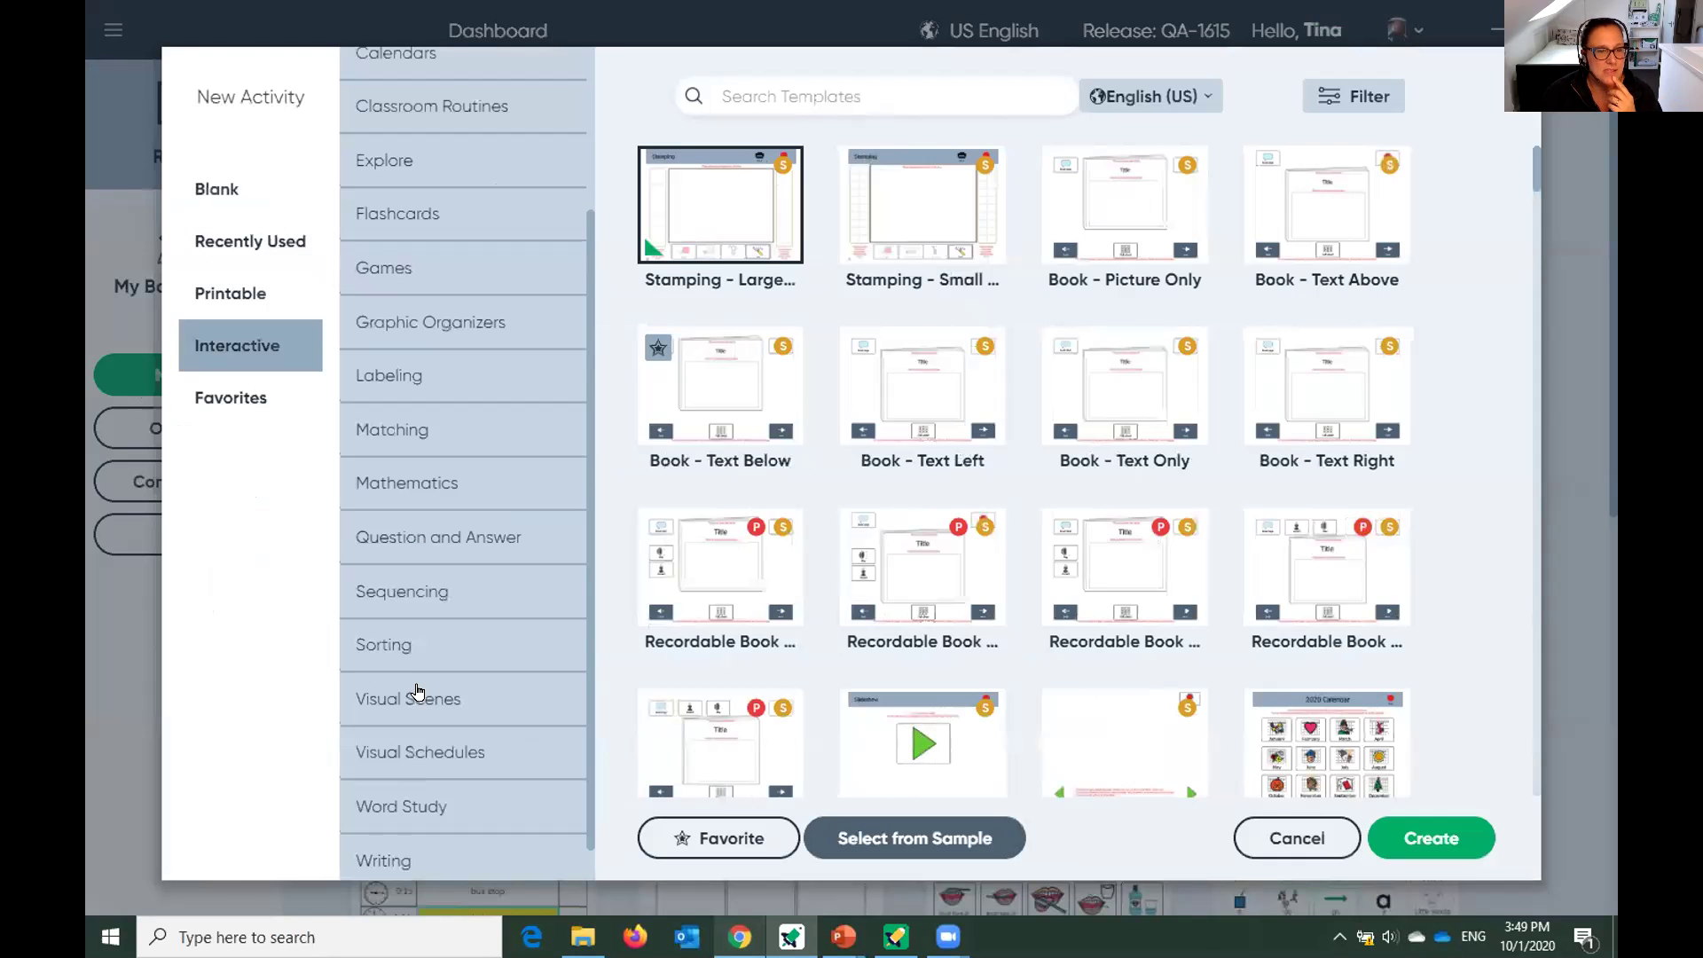
pyautogui.click(401, 600)
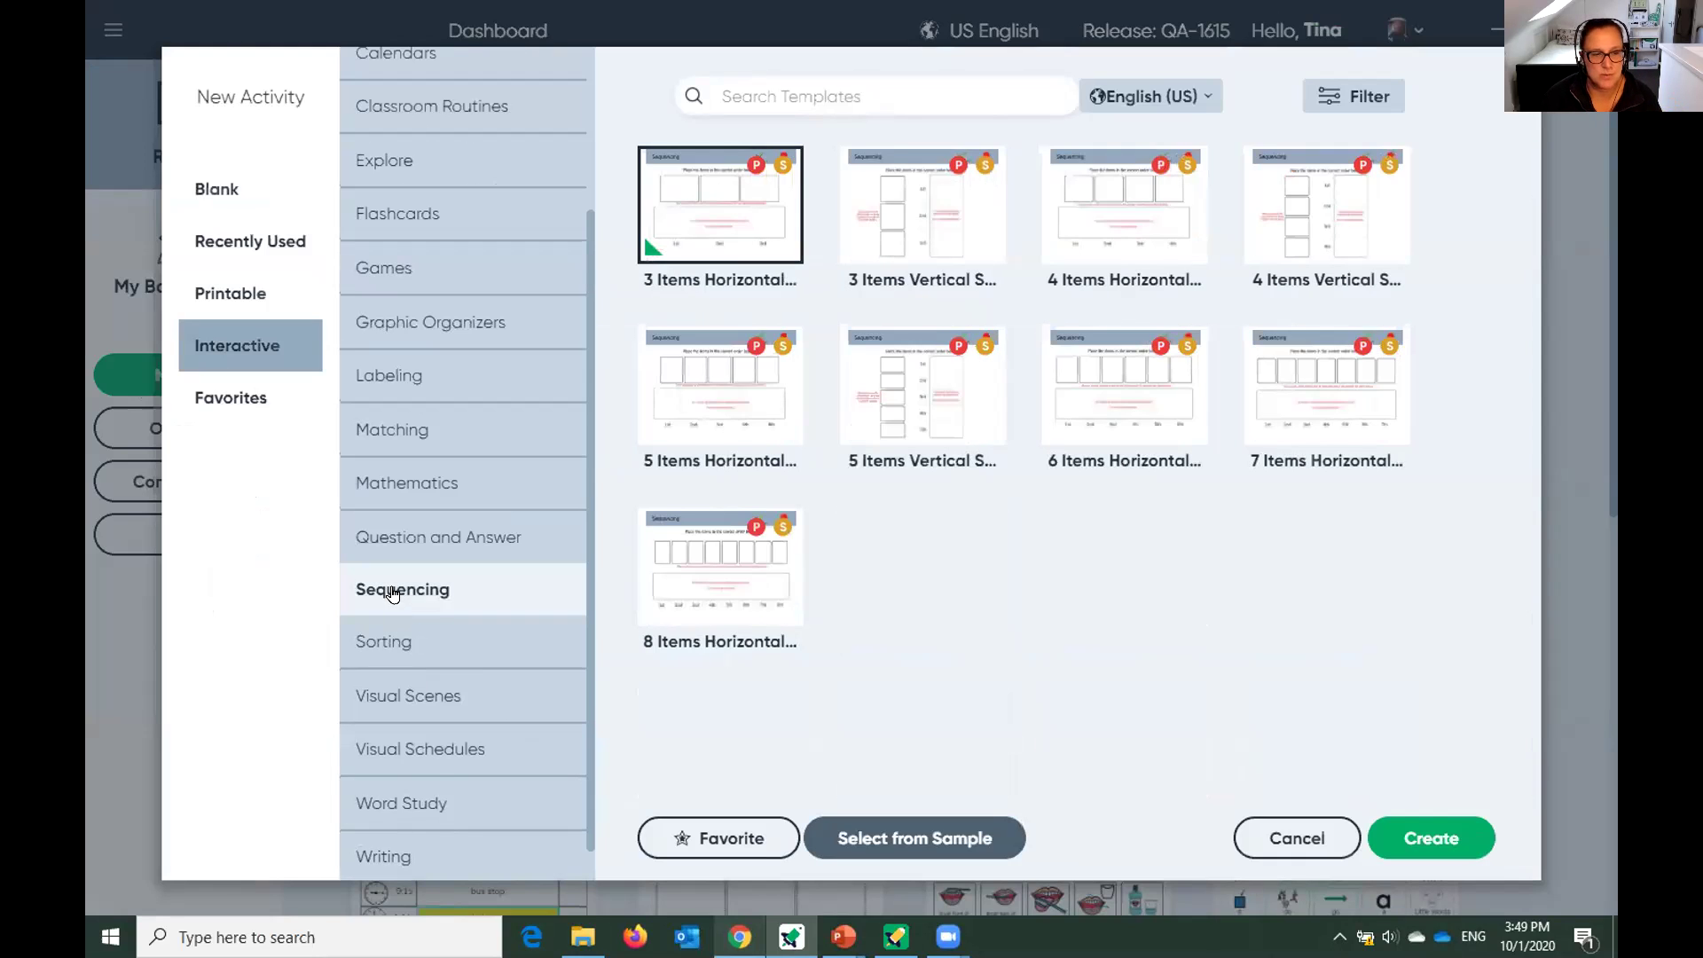
pyautogui.scroll(-1, 406, 602)
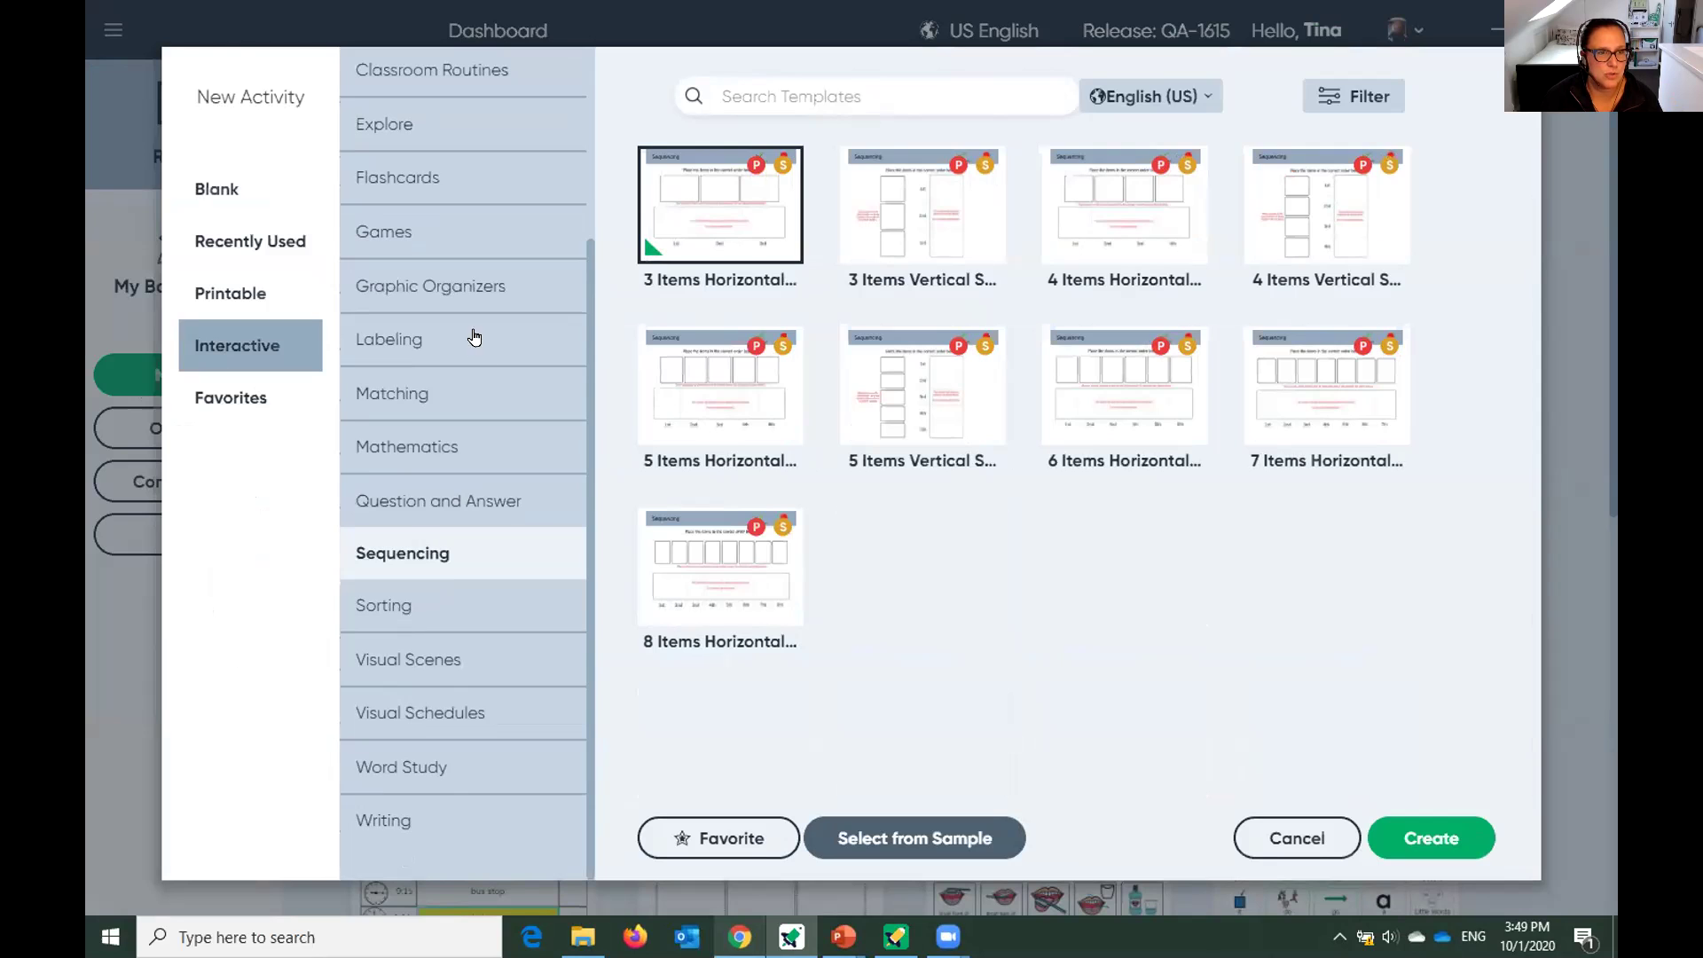
pyautogui.click(468, 282)
pyautogui.scroll(-1, 1150, 470)
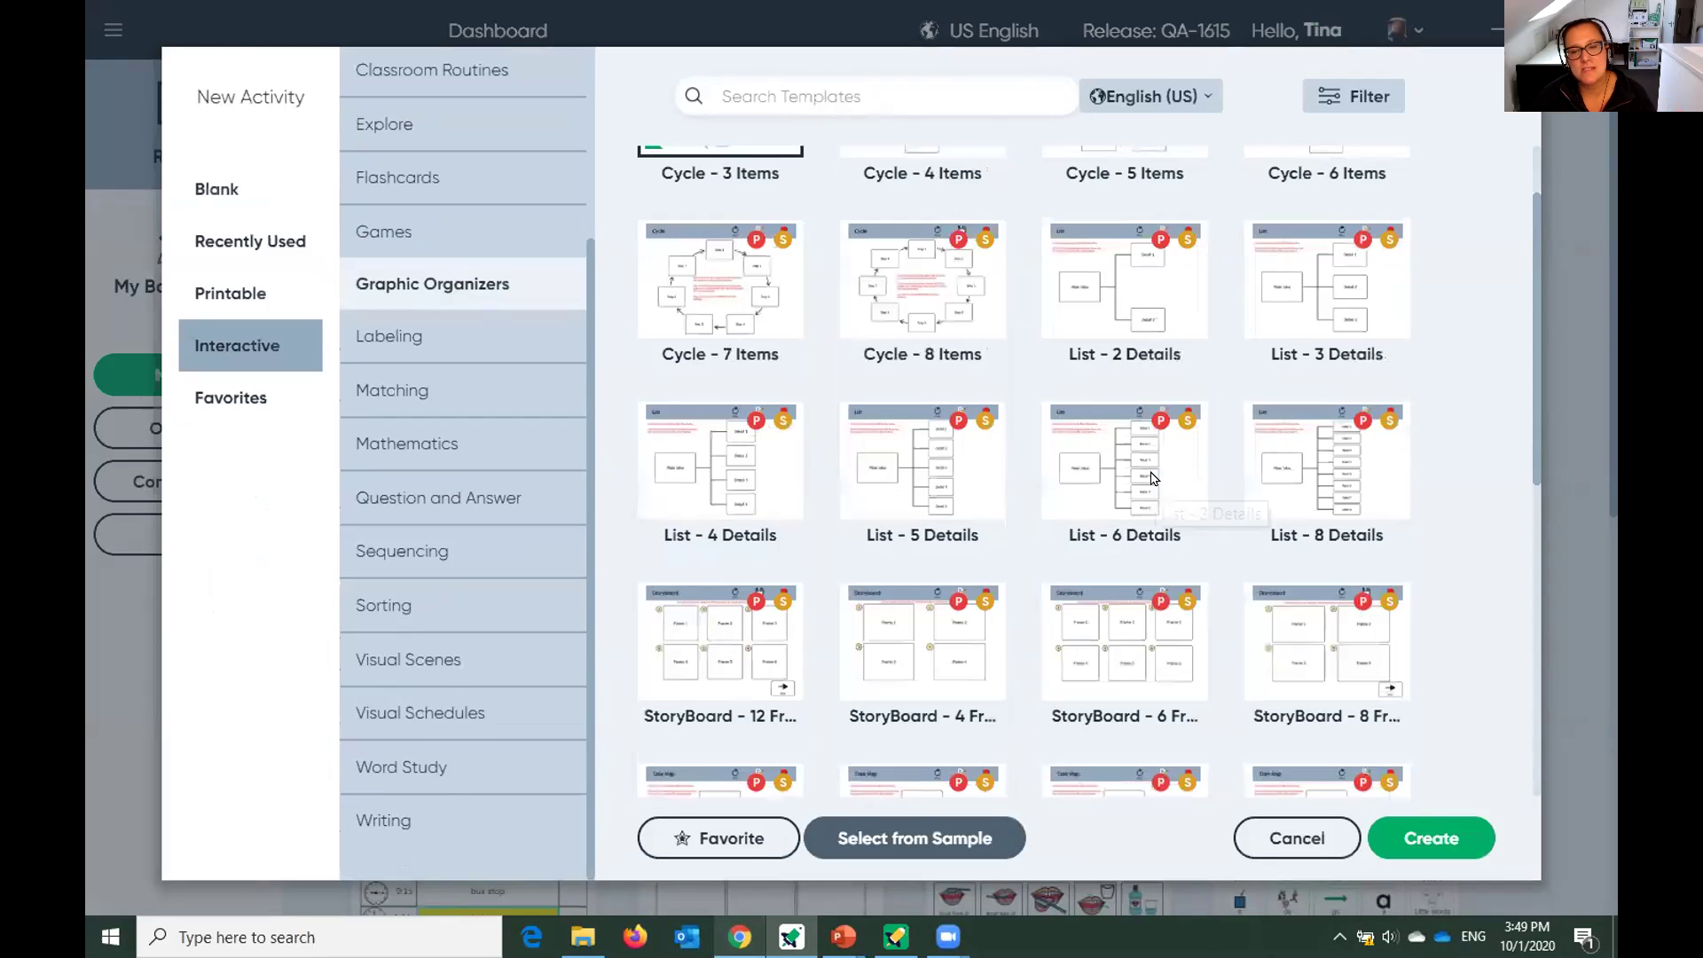
pyautogui.scroll(-3, 1153, 488)
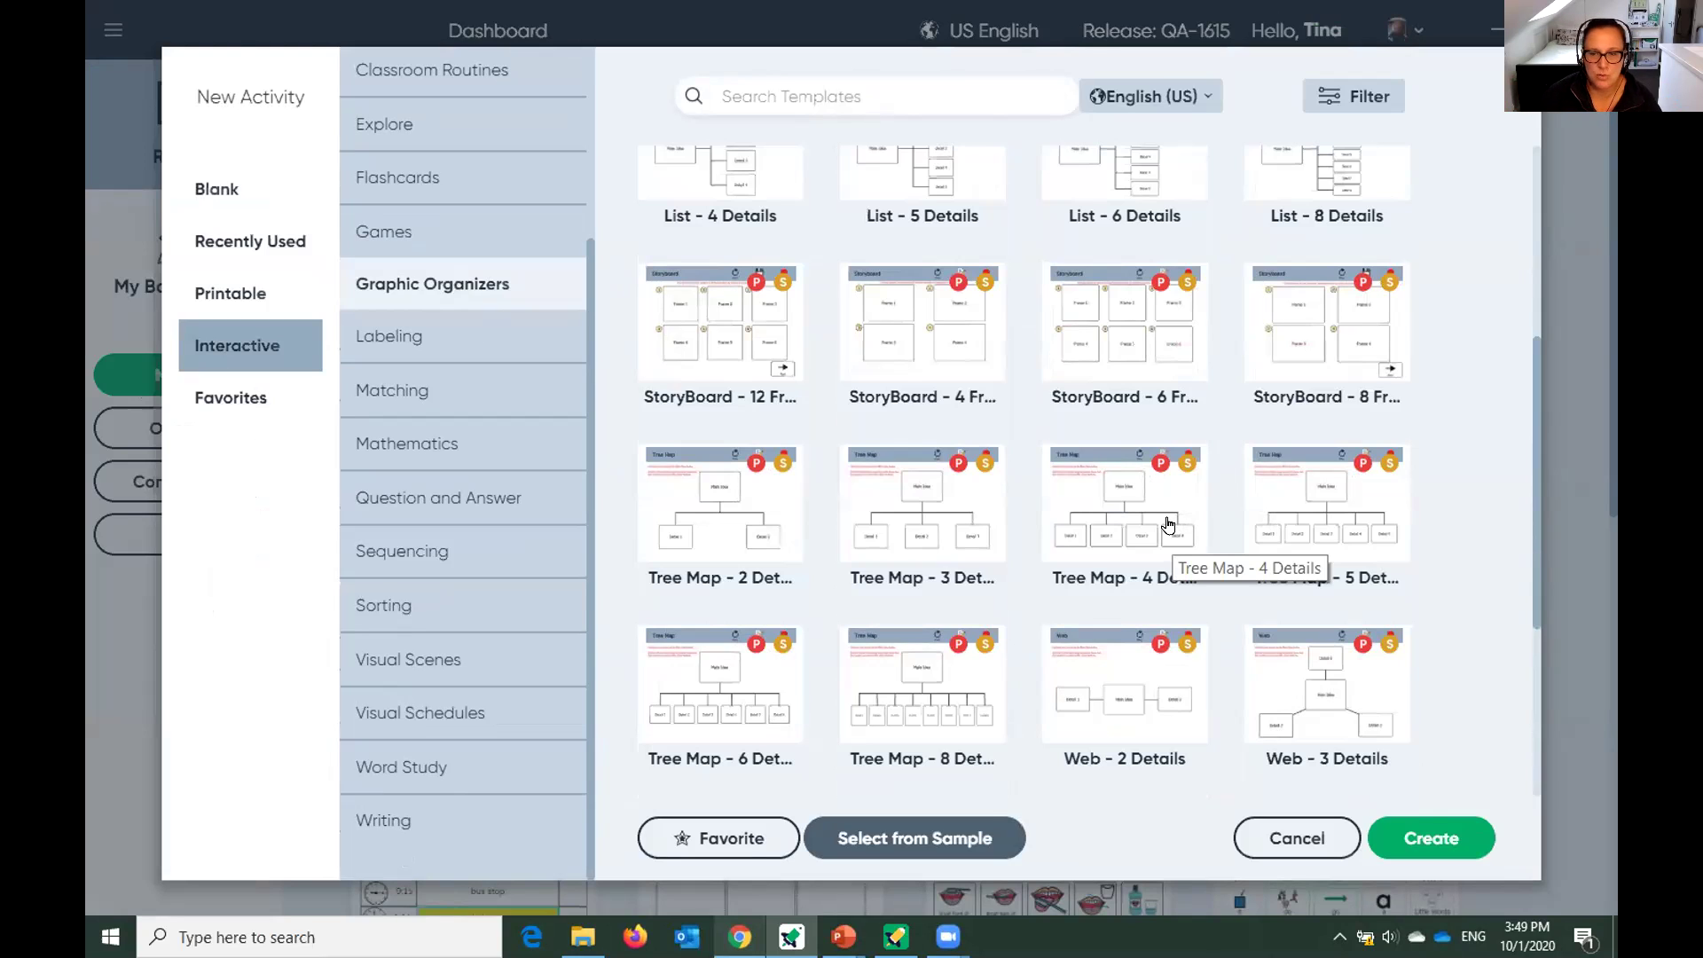
pyautogui.scroll(-1, 1335, 590)
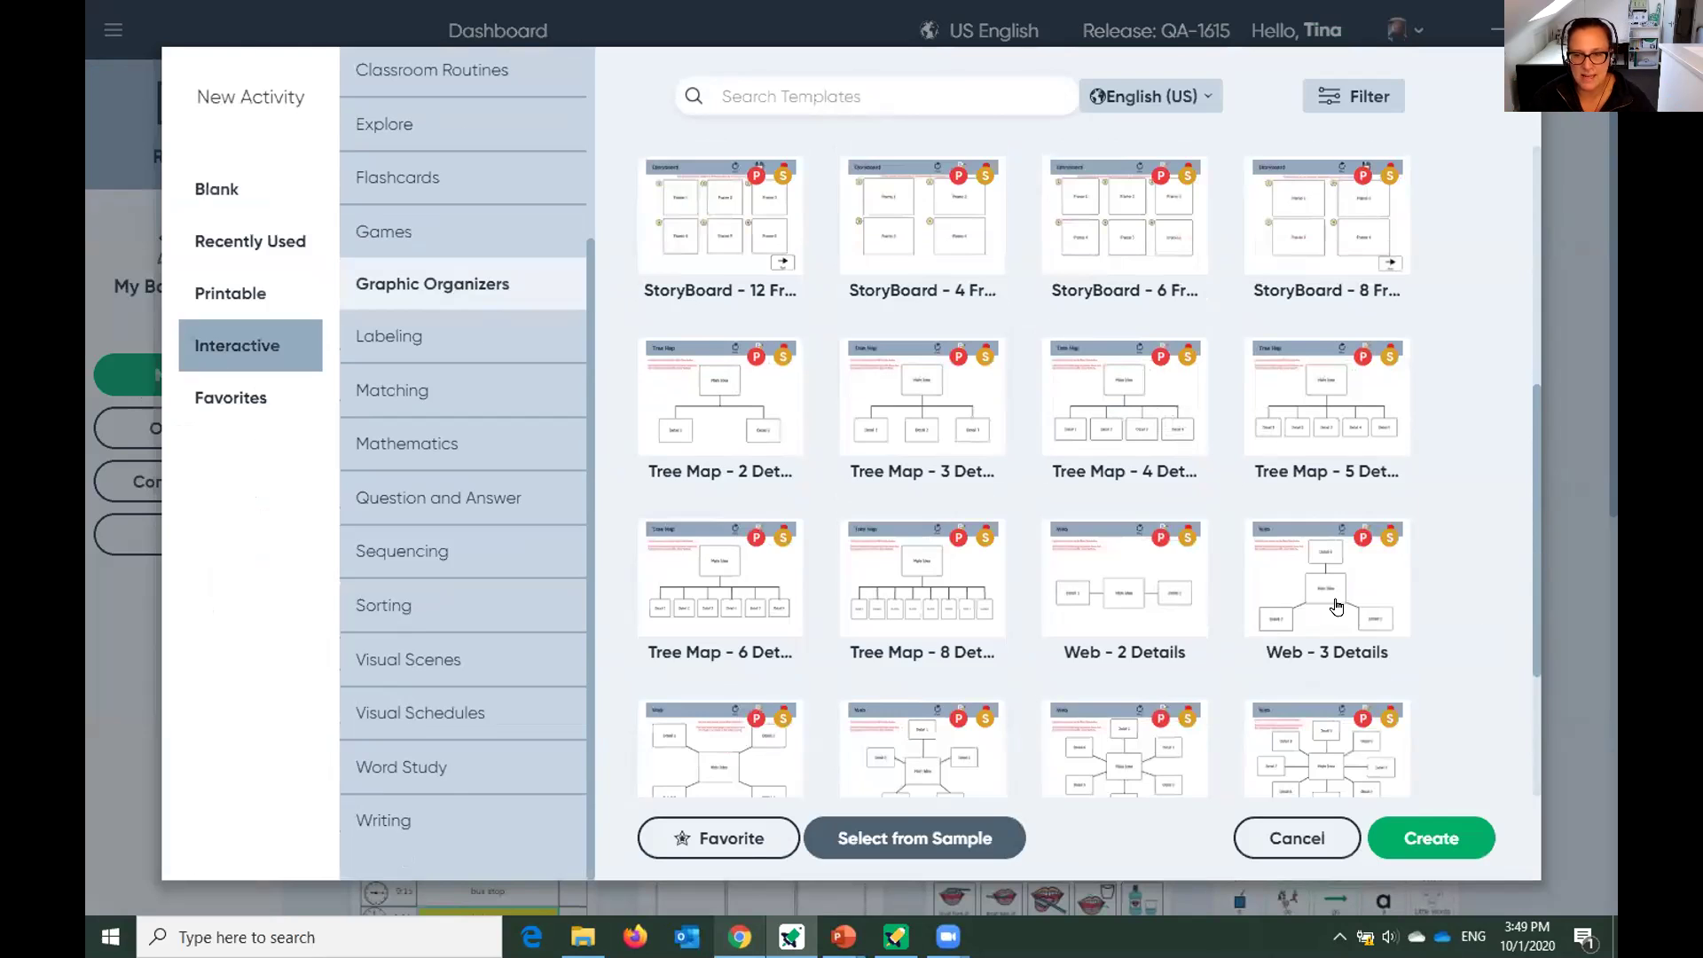
pyautogui.scroll(-2, 1337, 606)
pyautogui.scroll(2, 1341, 608)
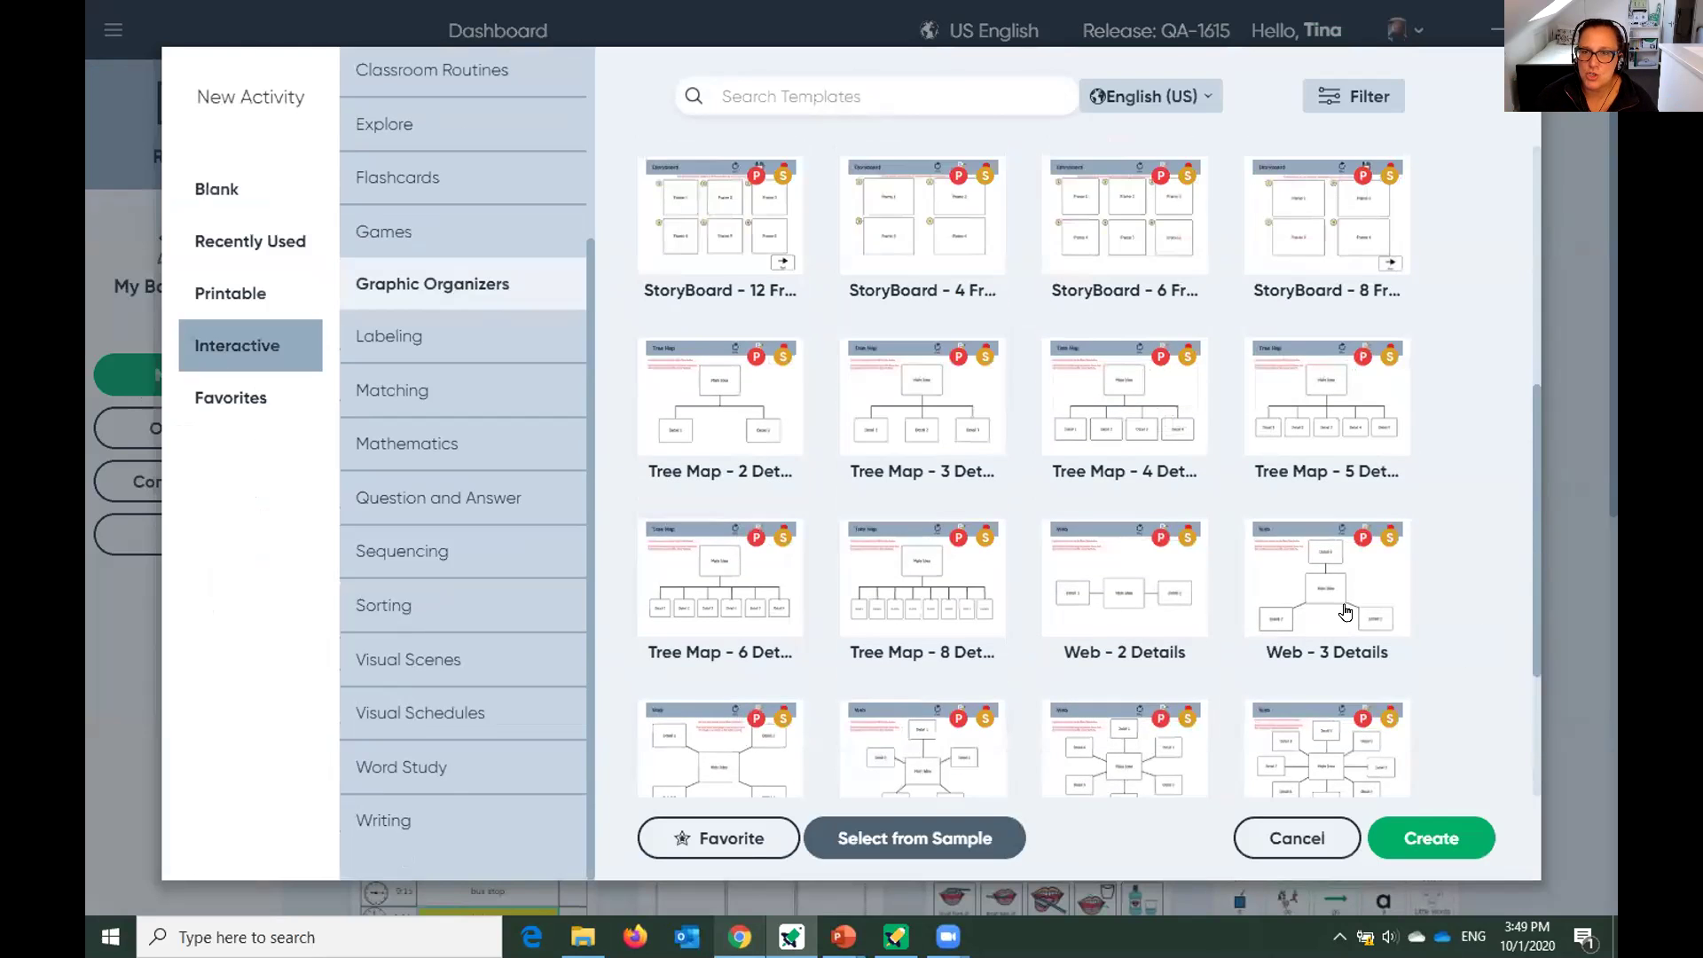
pyautogui.scroll(1, 1346, 612)
pyautogui.scroll(1, 1348, 610)
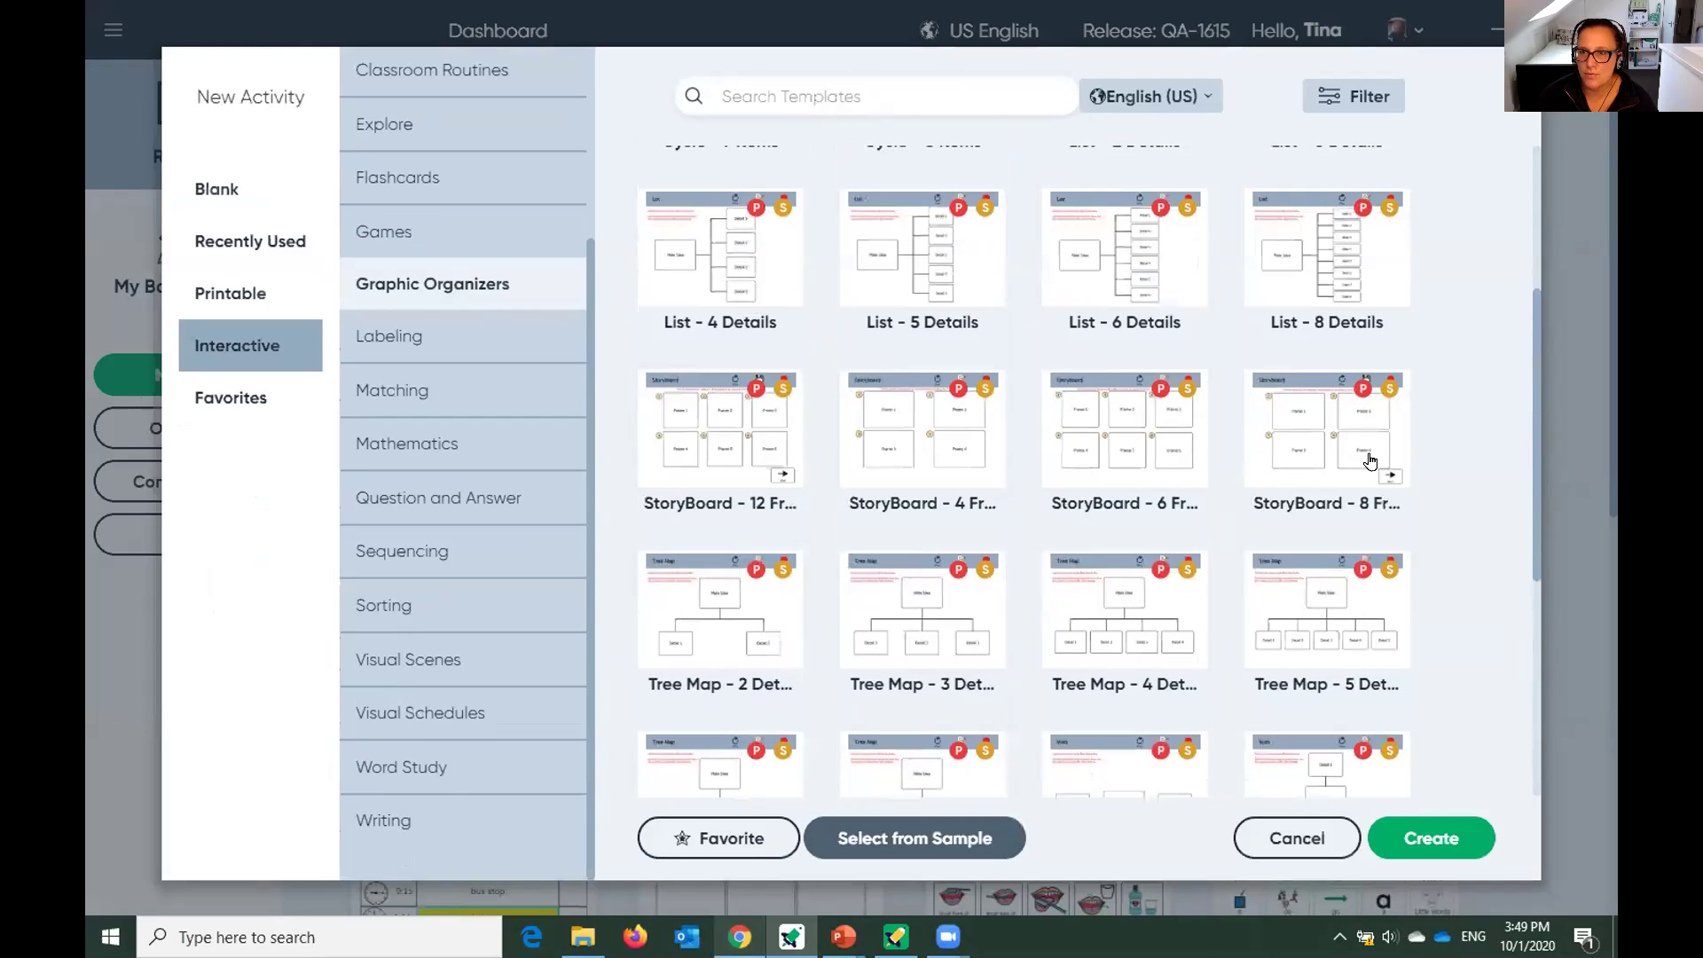
pyautogui.click(1106, 254)
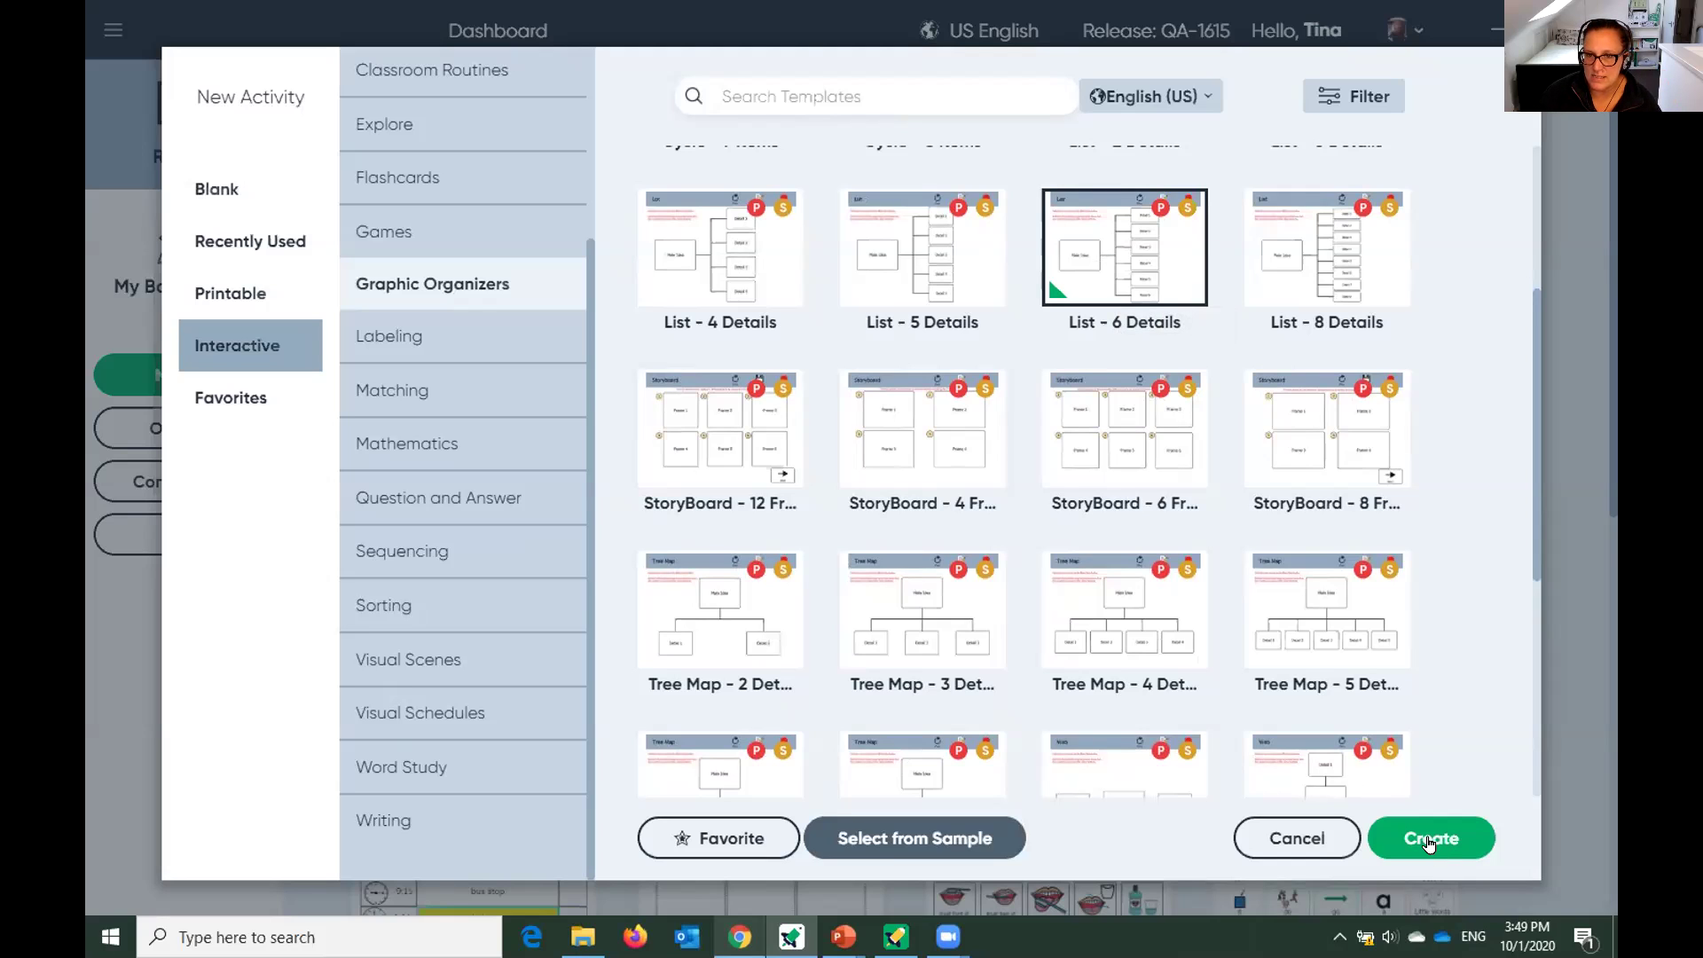
pyautogui.click(1429, 840)
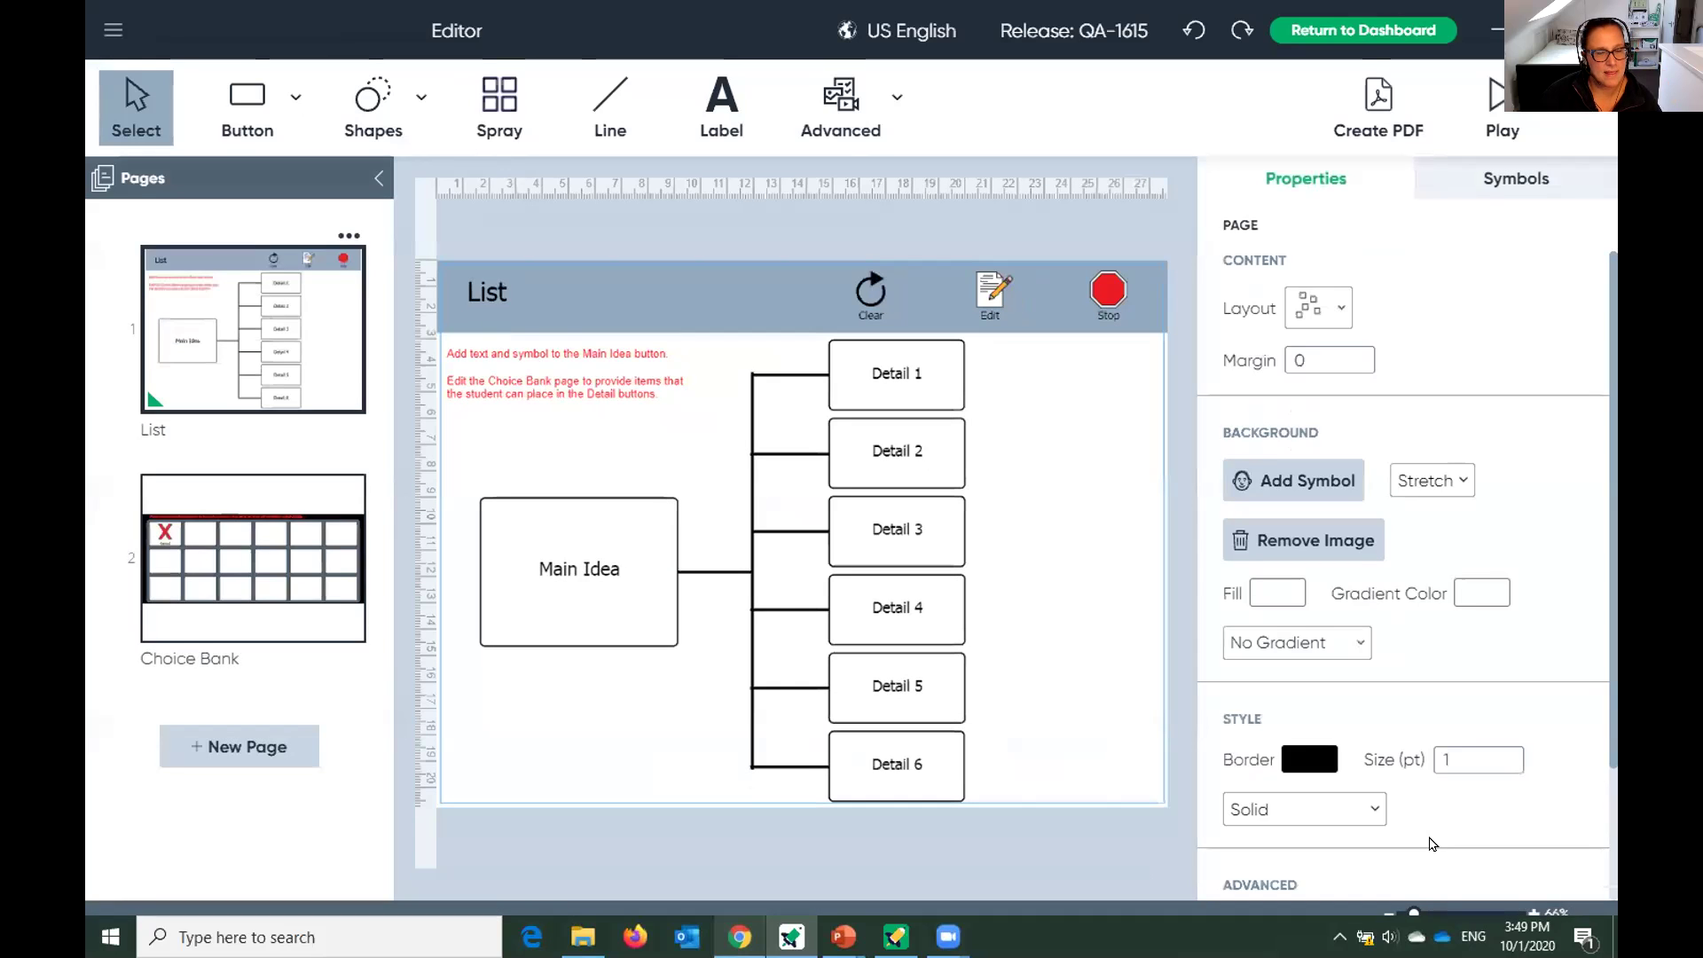
# Label the Main Idea box 'AAC Assessment' and give it the fifth AAC assessment symbol.
pyautogui.click(552, 568)
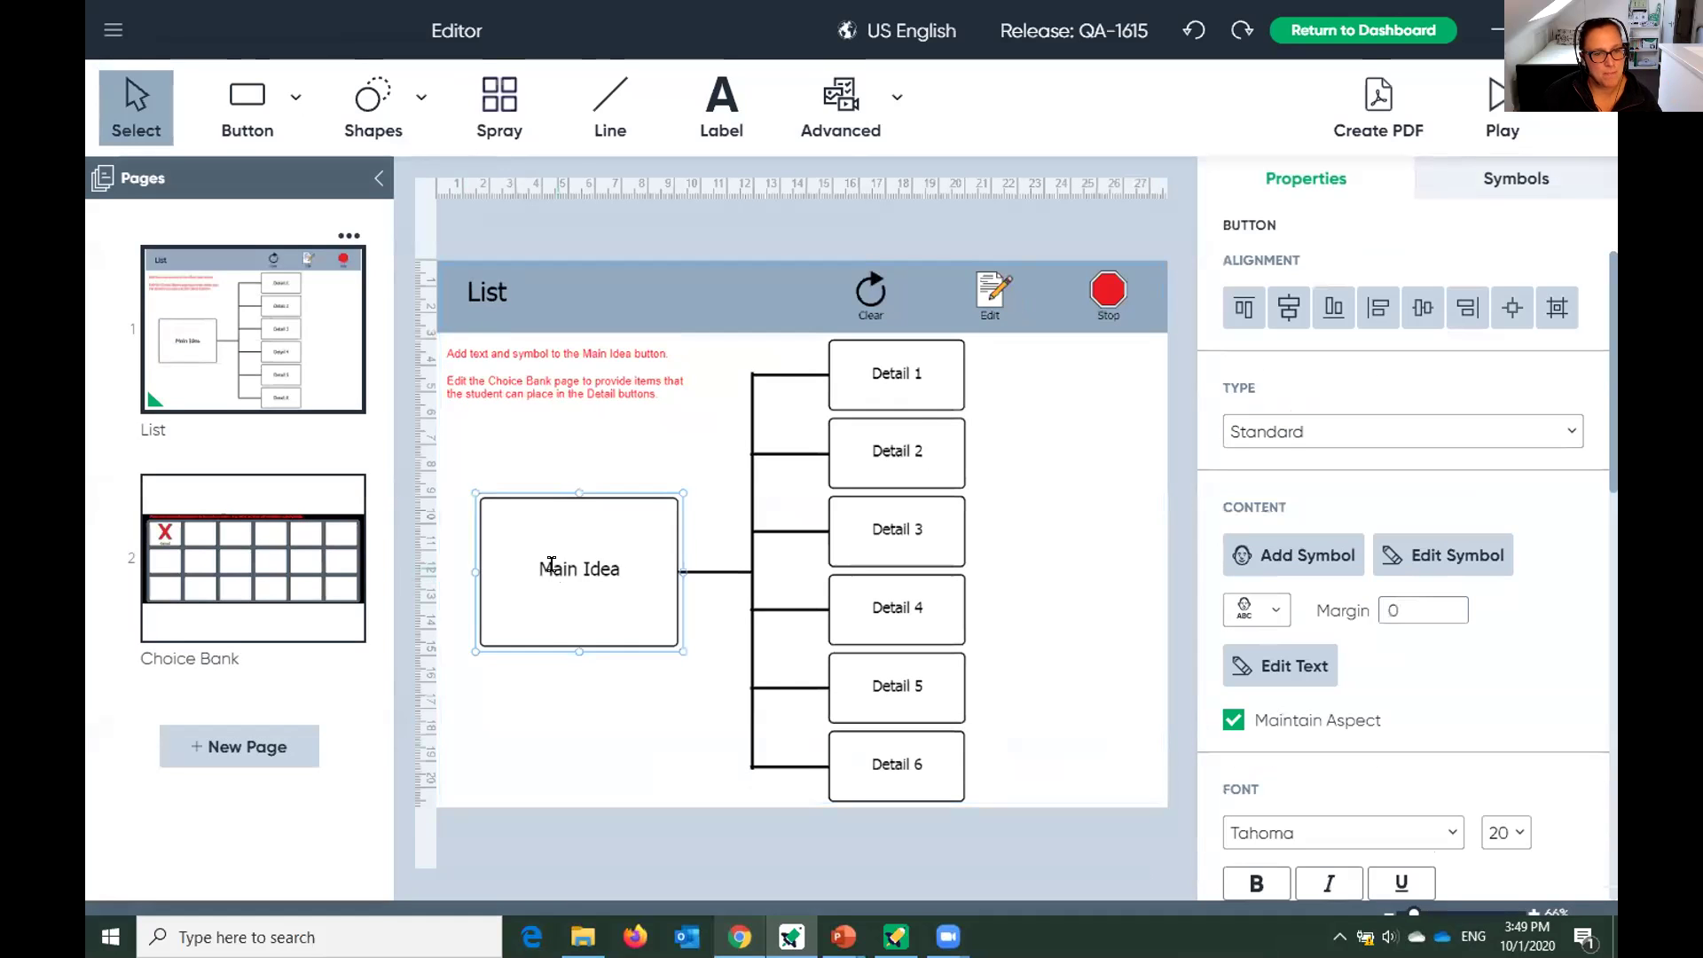
pyautogui.doubleClick(551, 565)
pyautogui.write('A')
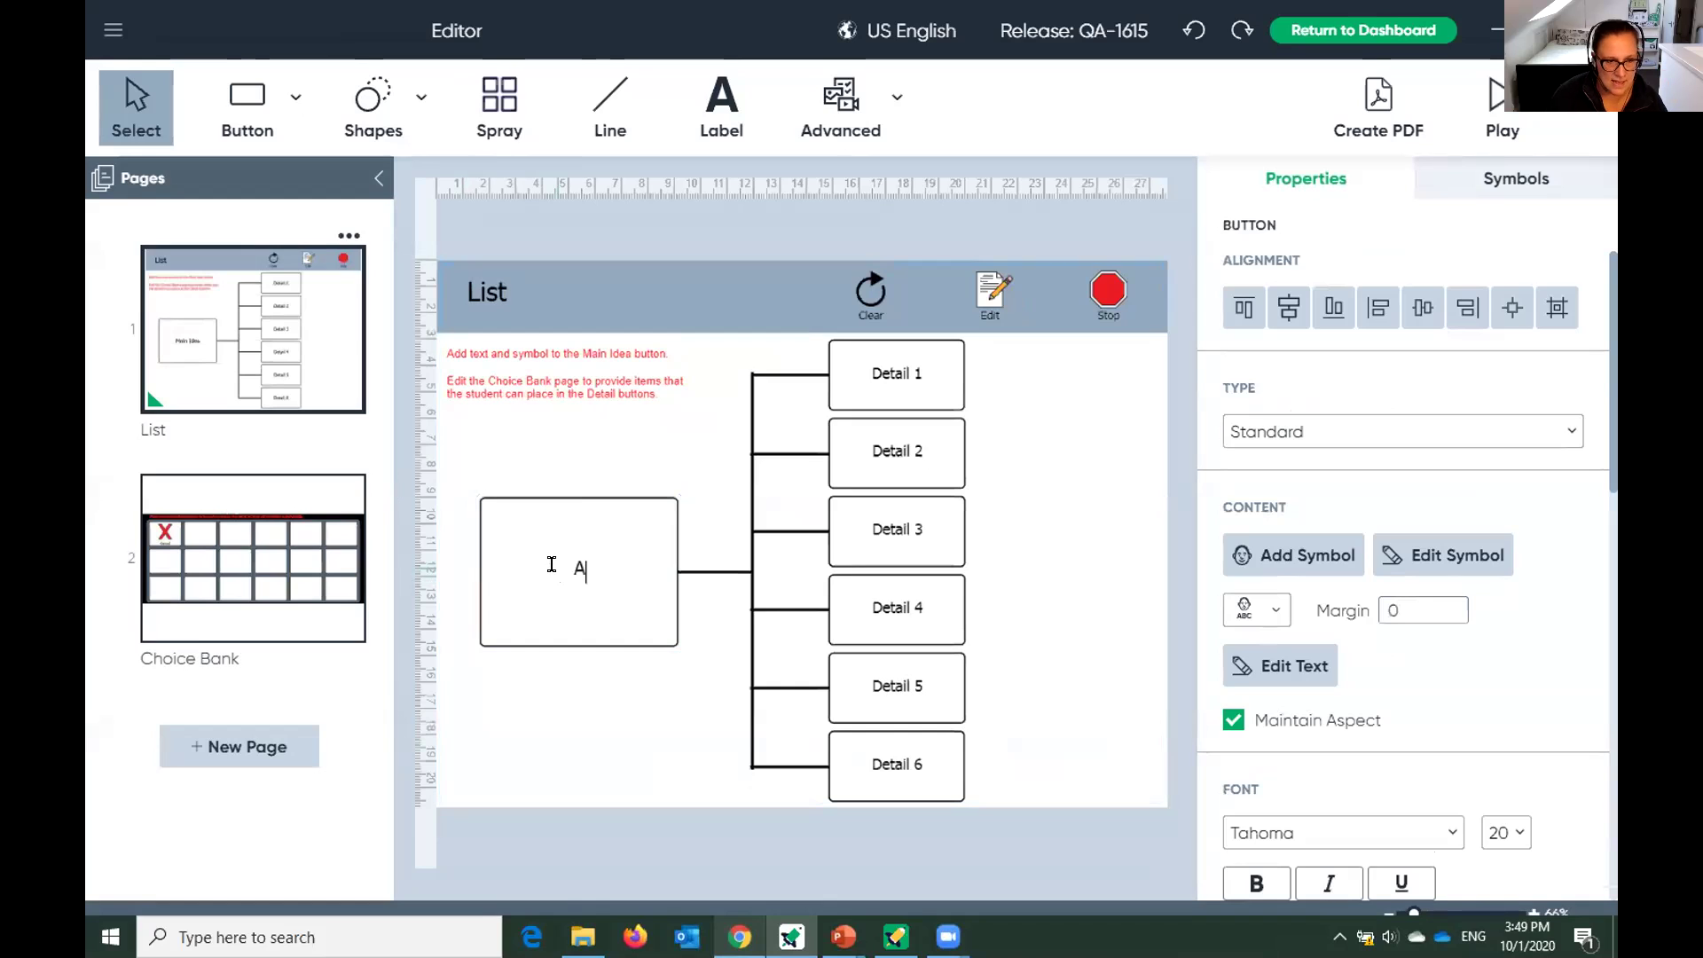
pyautogui.write('AC Assessment')
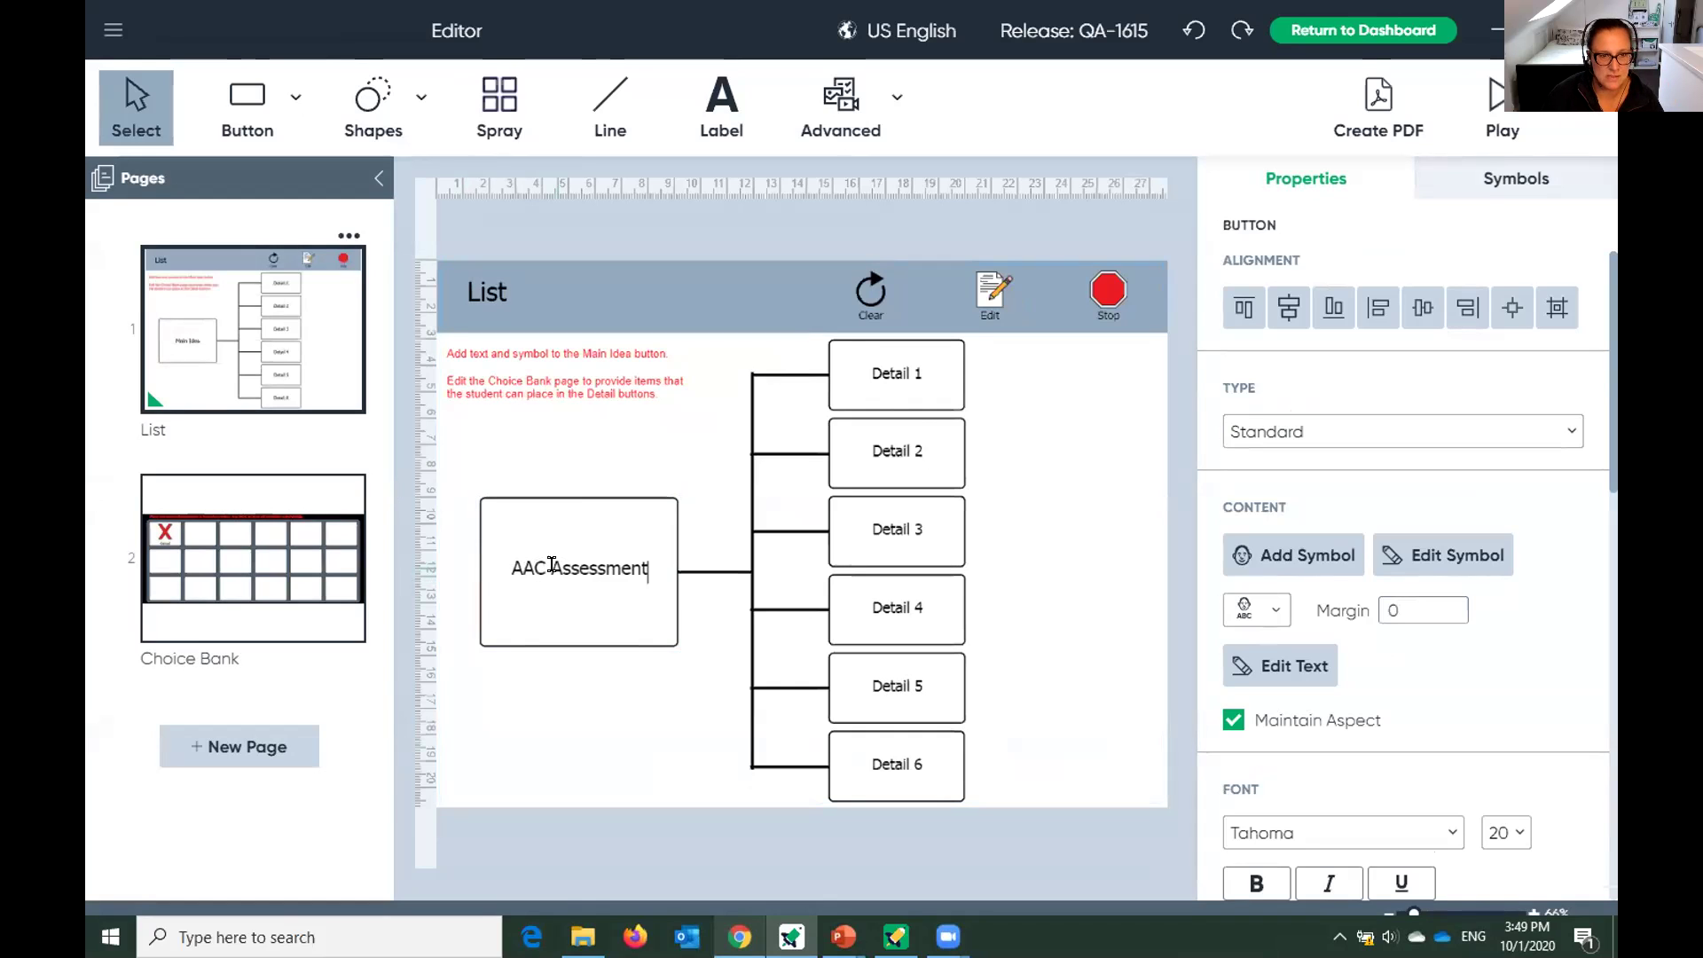
pyautogui.press('Return')
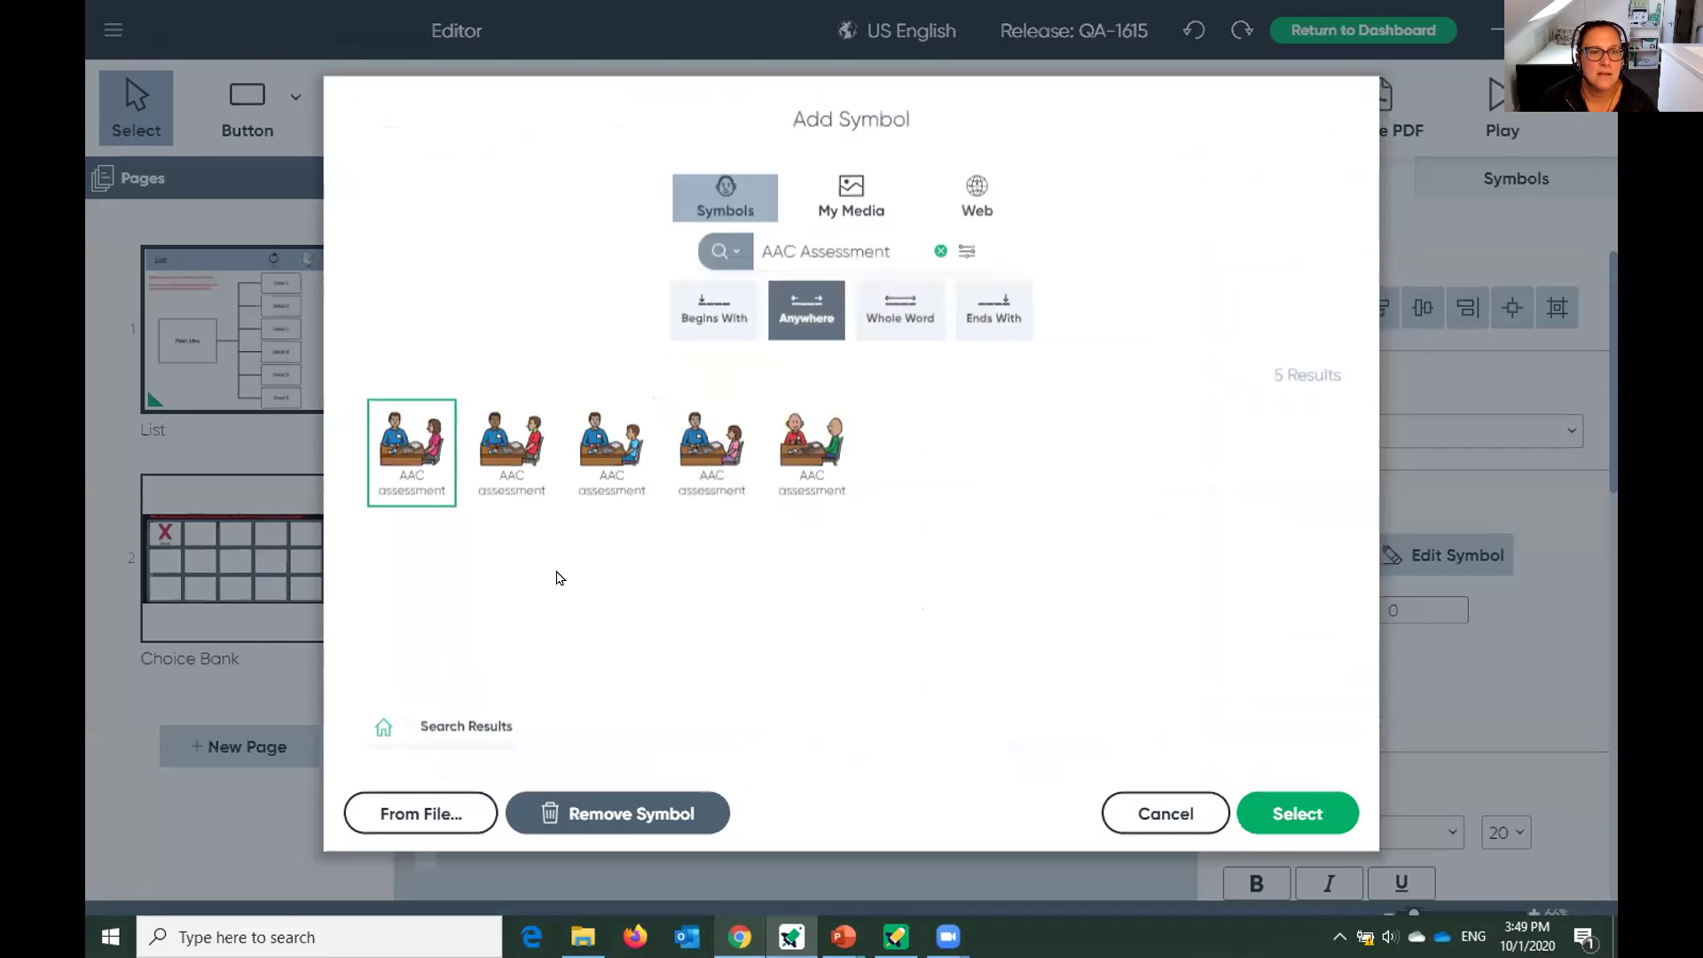
pyautogui.click(804, 453)
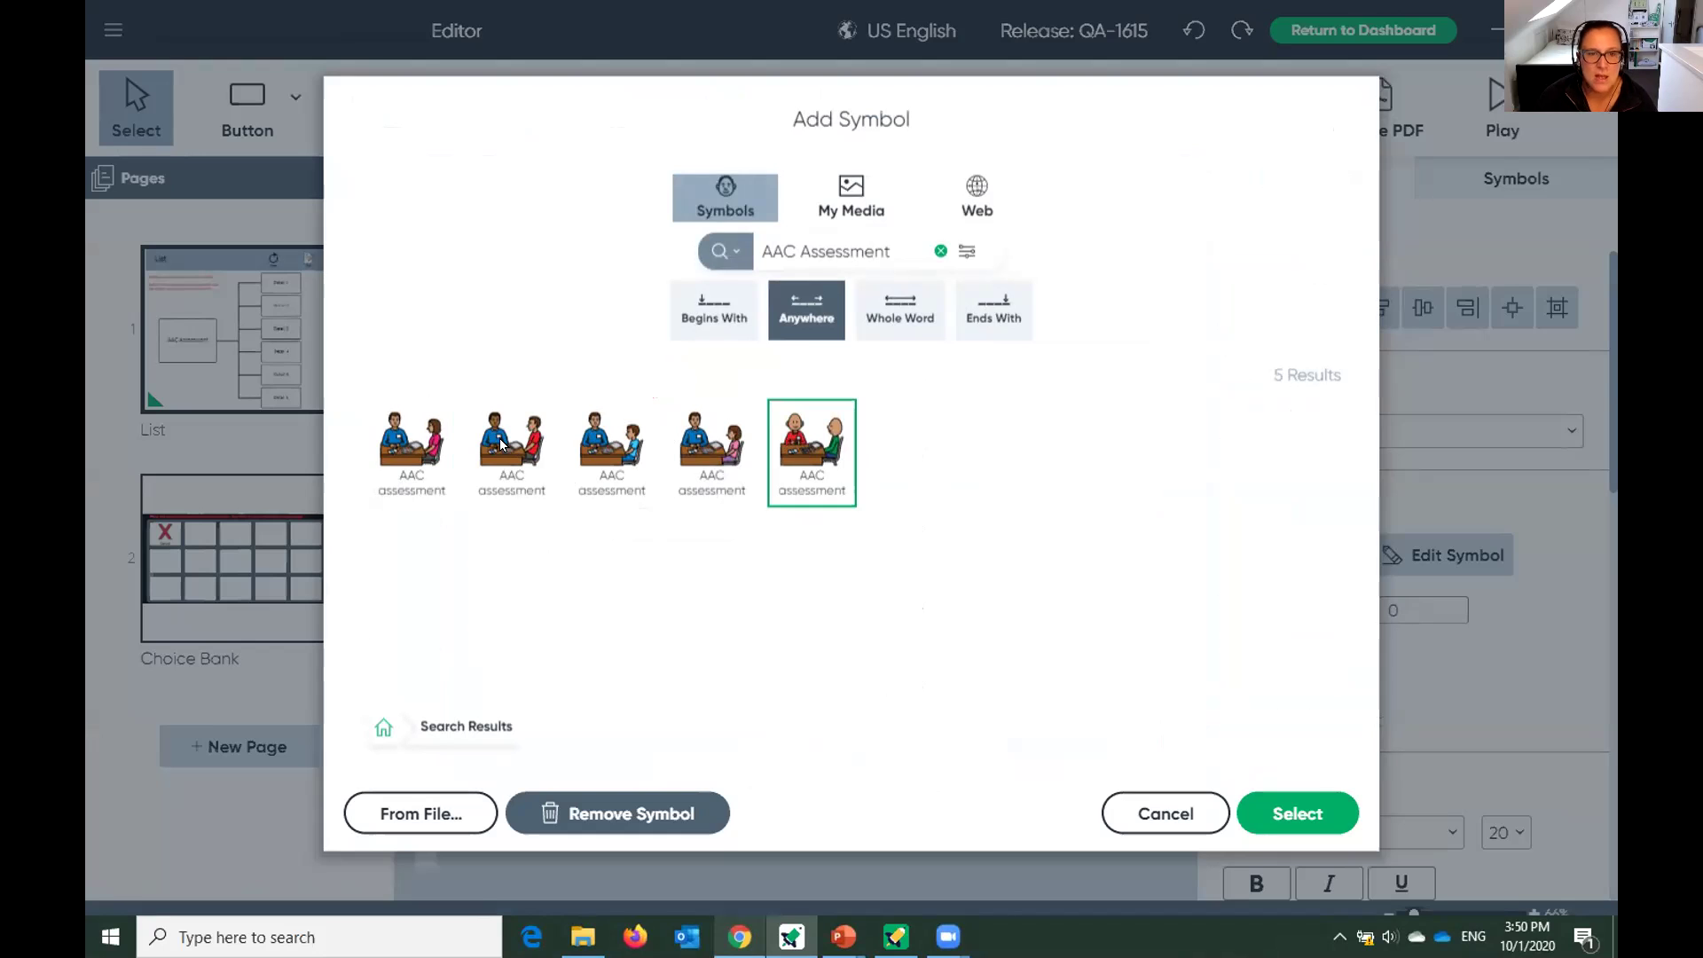
pyautogui.click(1311, 823)
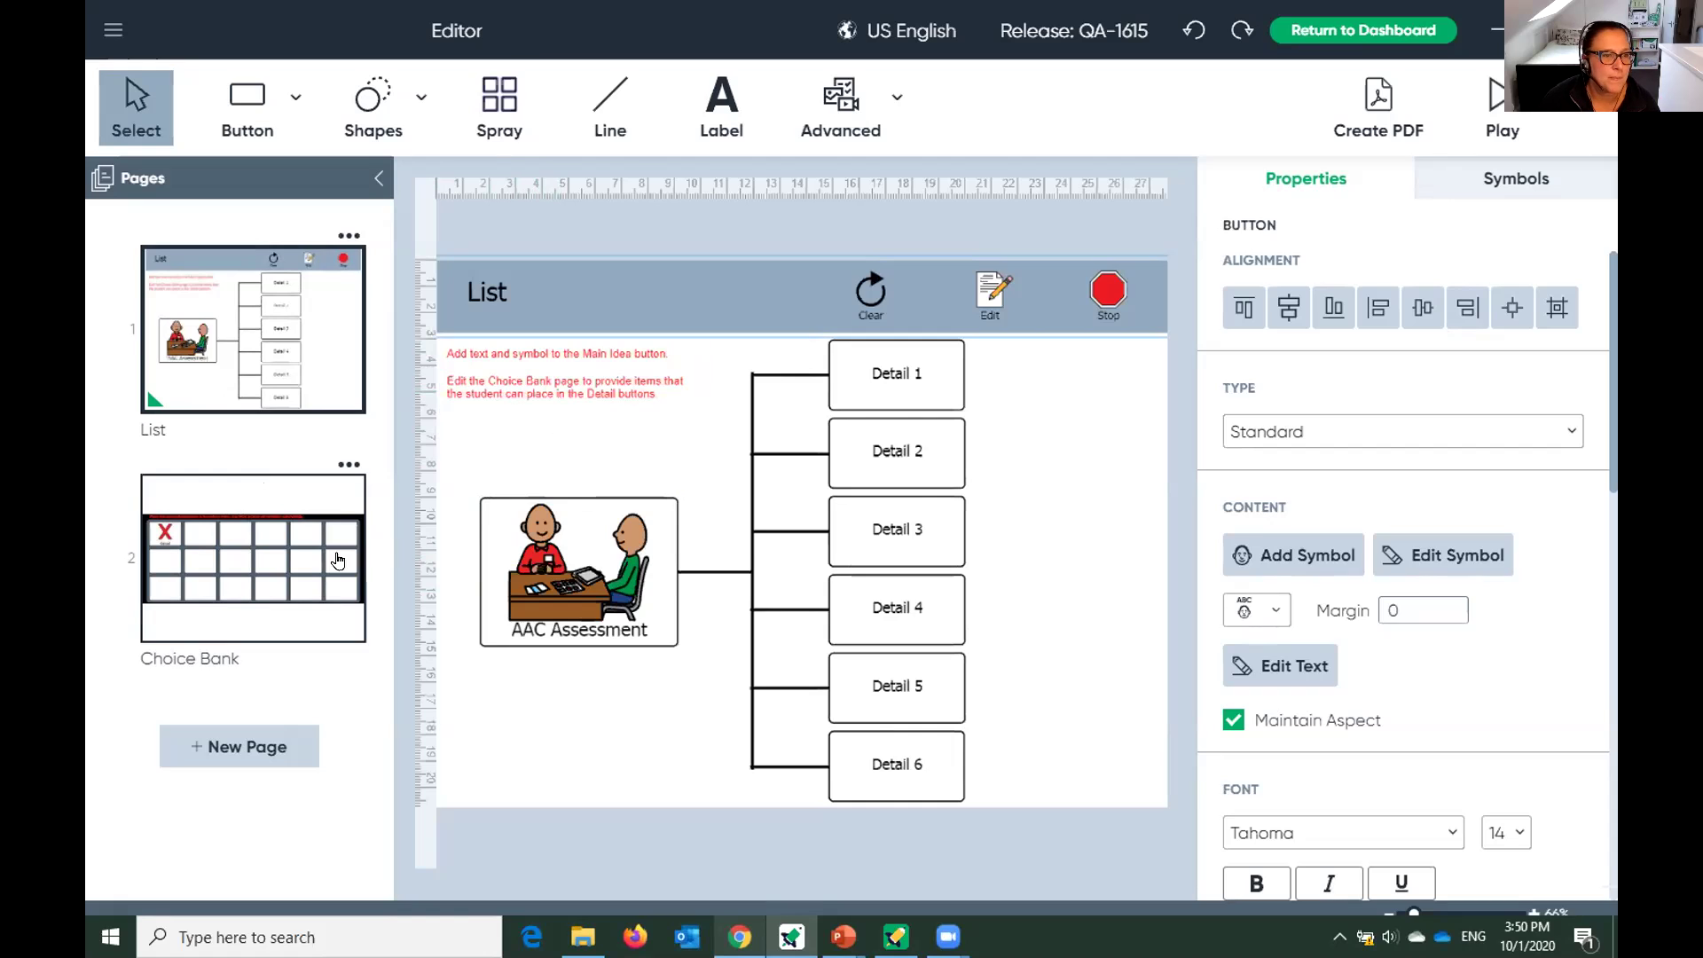
# On the Choice Bank page, put the 'access method' symbol labelled 'access' in the second cell.
pyautogui.click(288, 545)
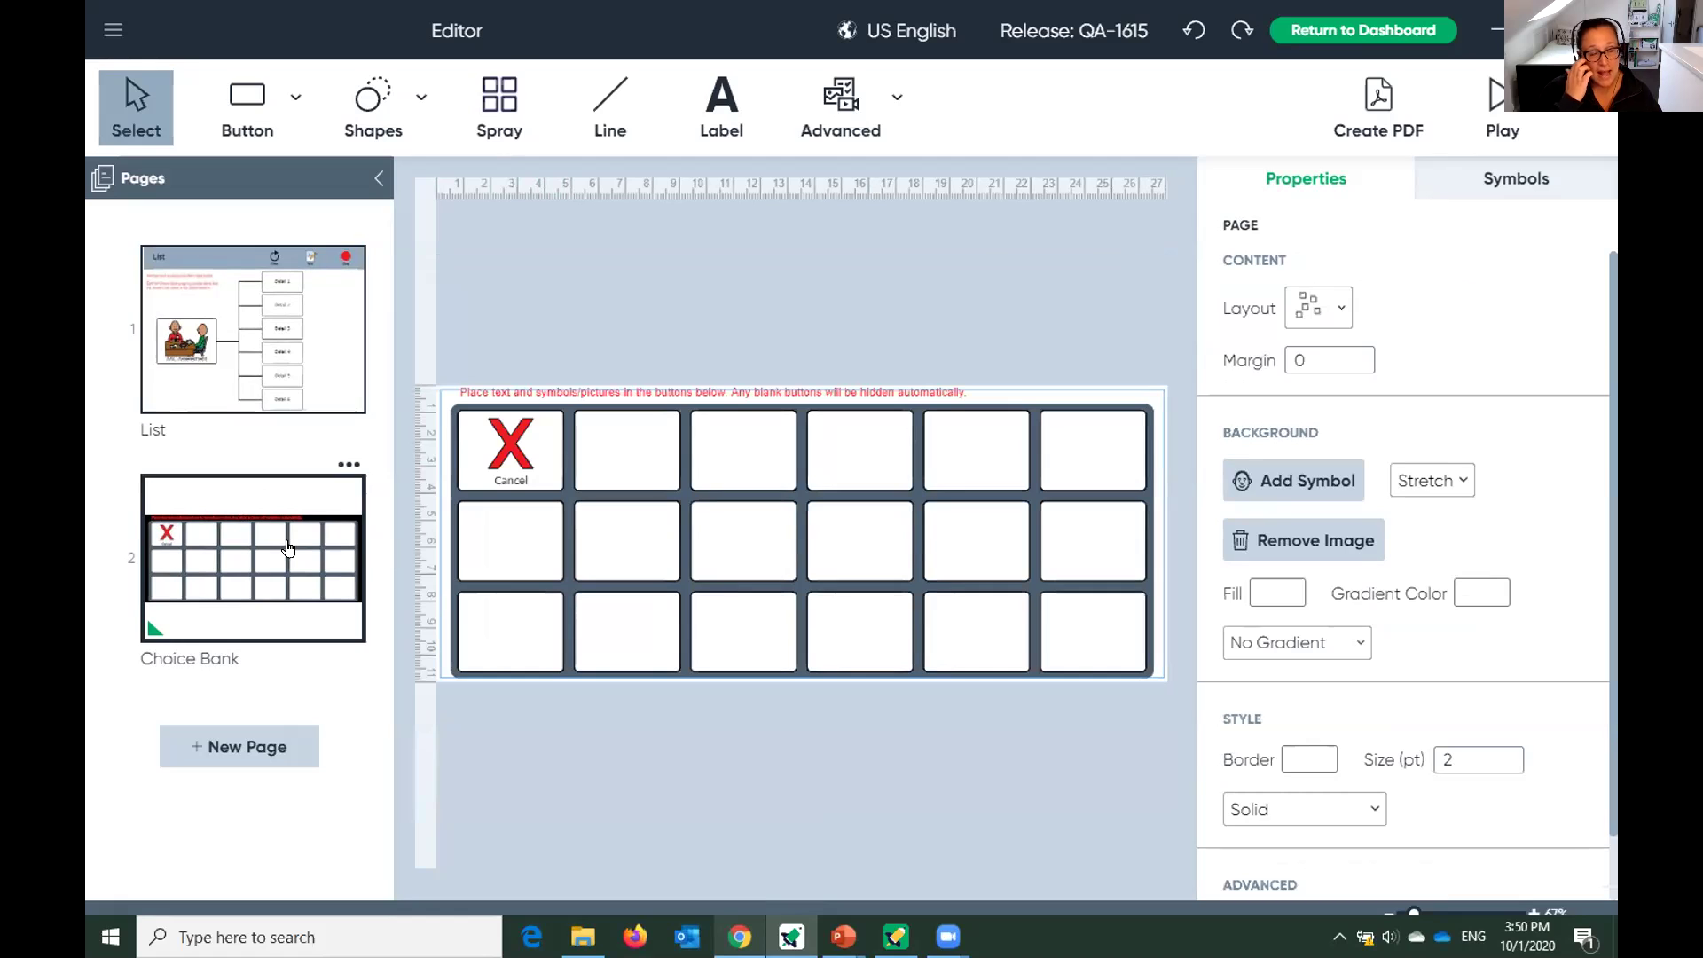
pyautogui.click(628, 454)
pyautogui.doubleClick(628, 454)
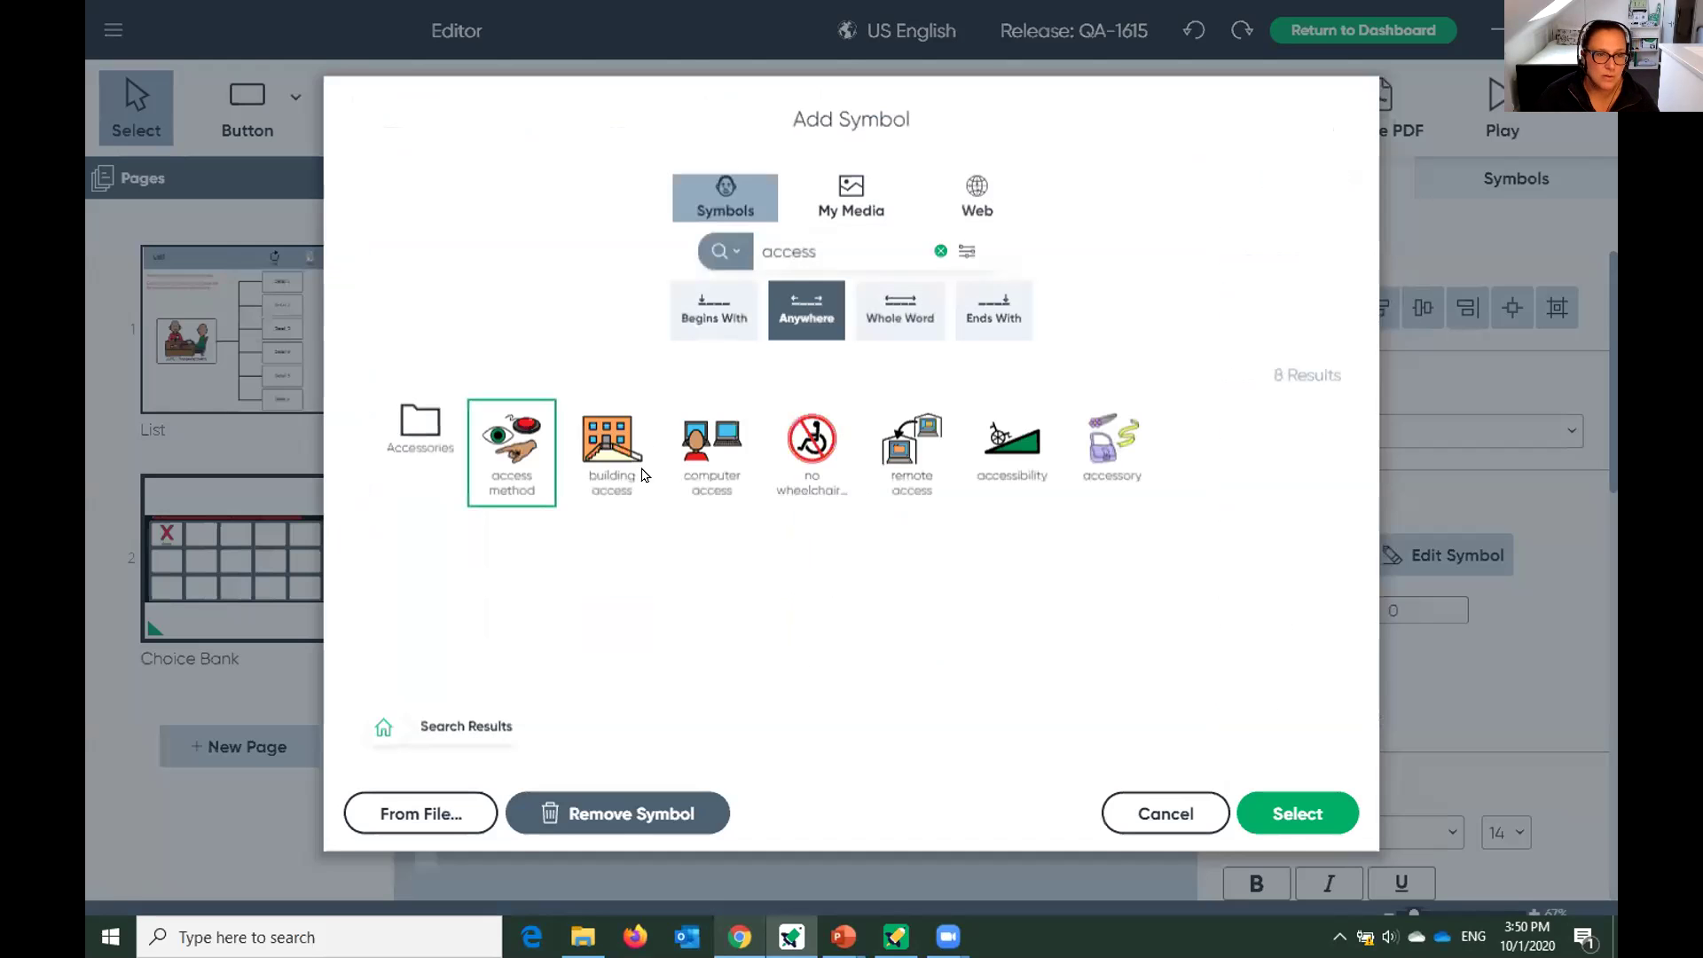
pyautogui.click(1297, 812)
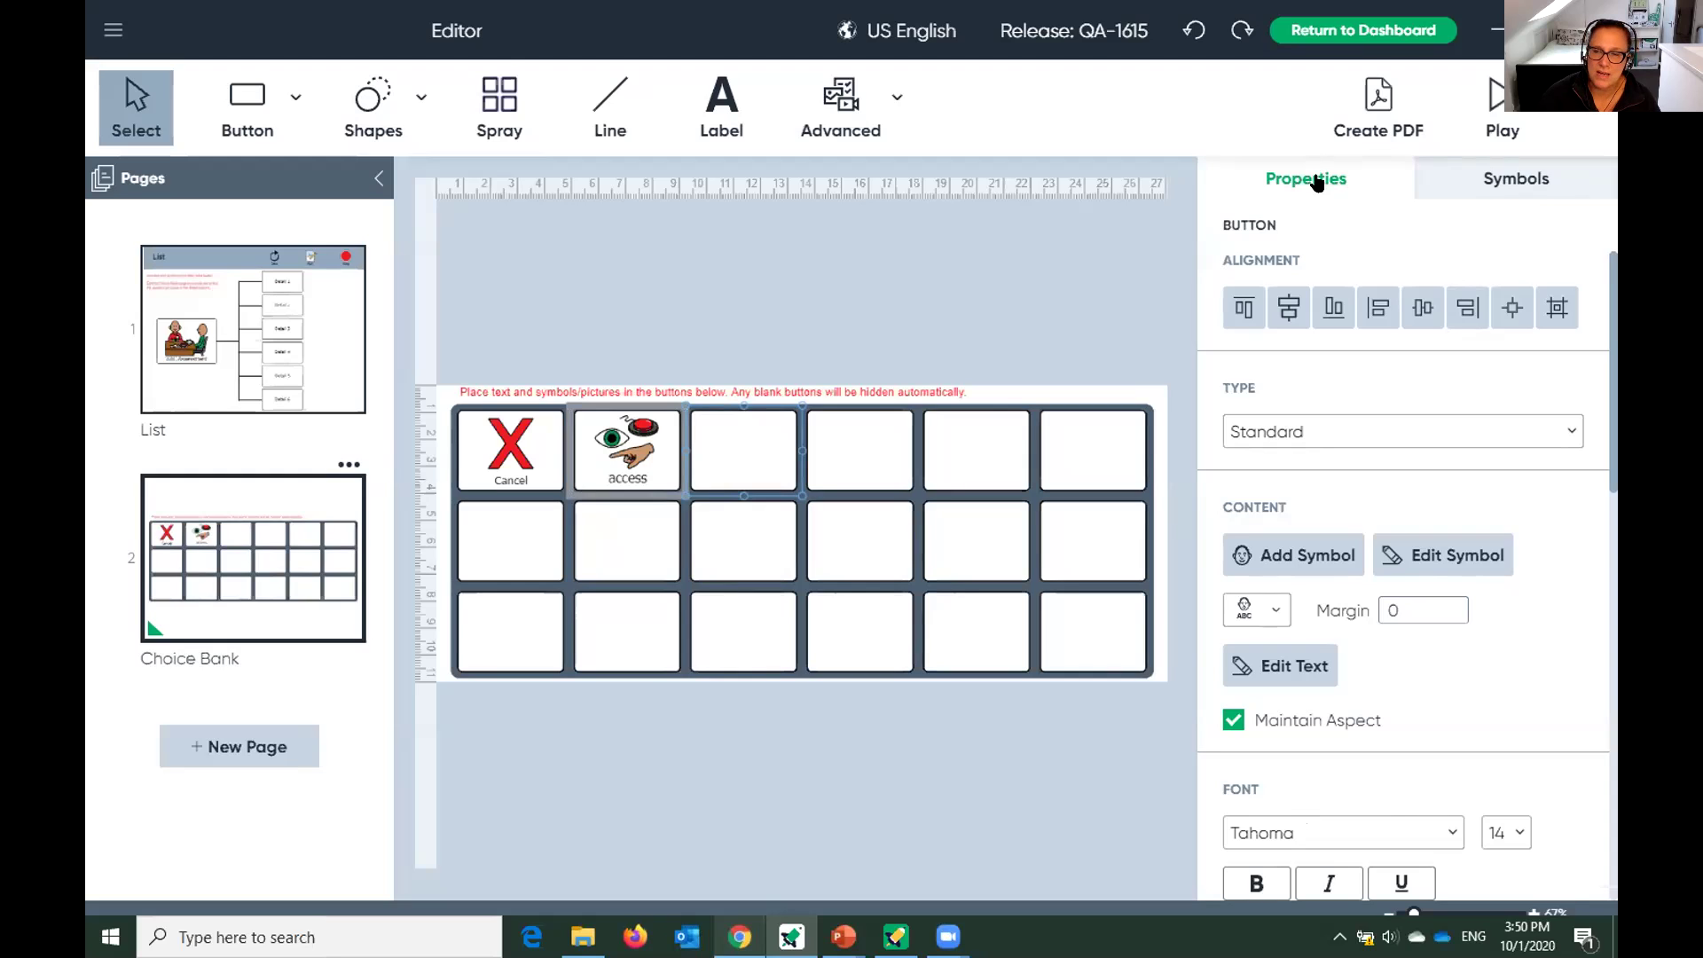
# Browse the symbol library through Therapeutic Care and AAC to the AAC Items folder.
pyautogui.click(1530, 184)
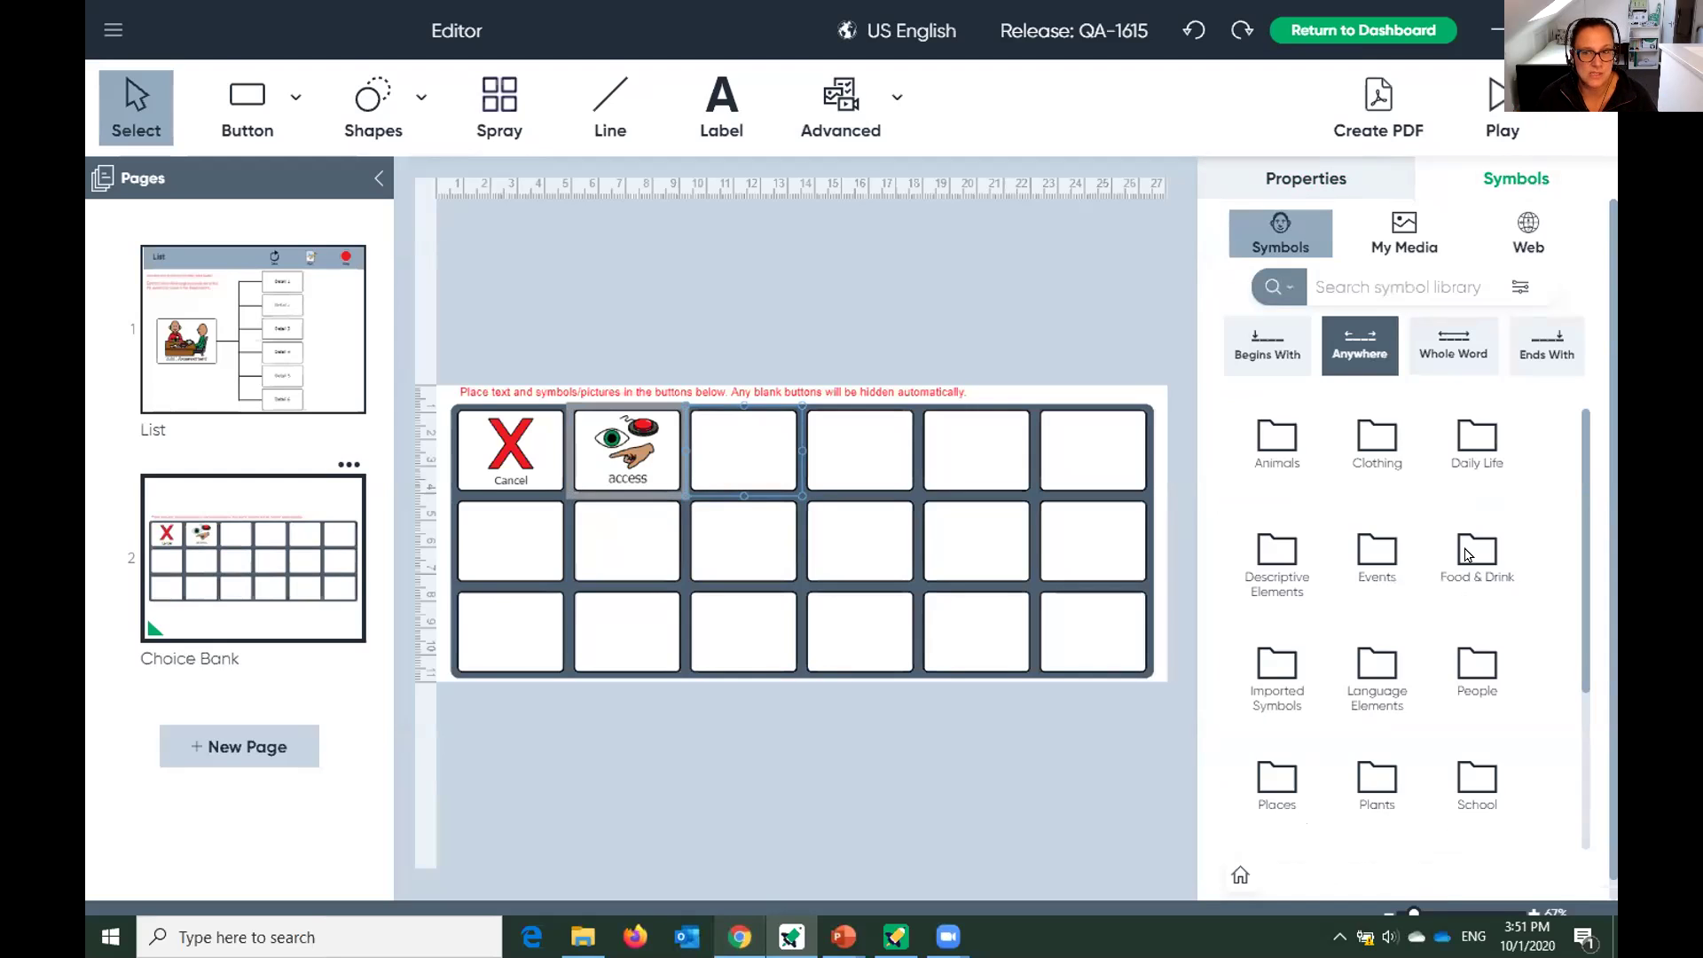
pyautogui.moveTo(1583, 503); pyautogui.dragTo(1592, 699)
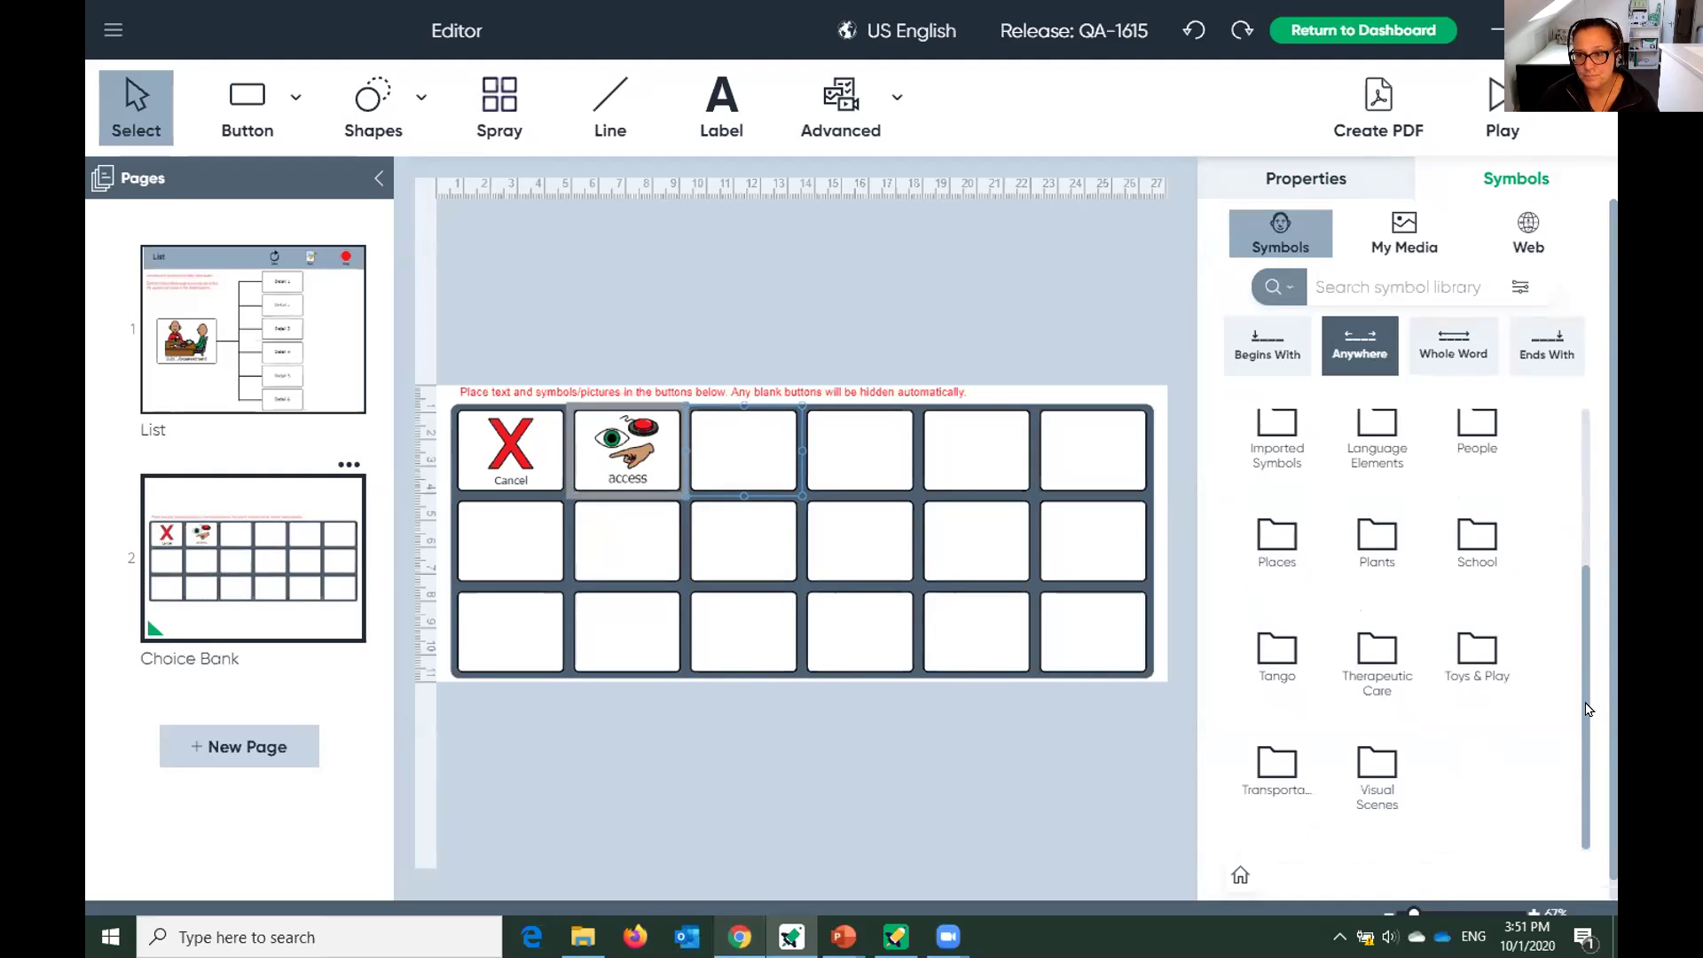
pyautogui.click(1380, 654)
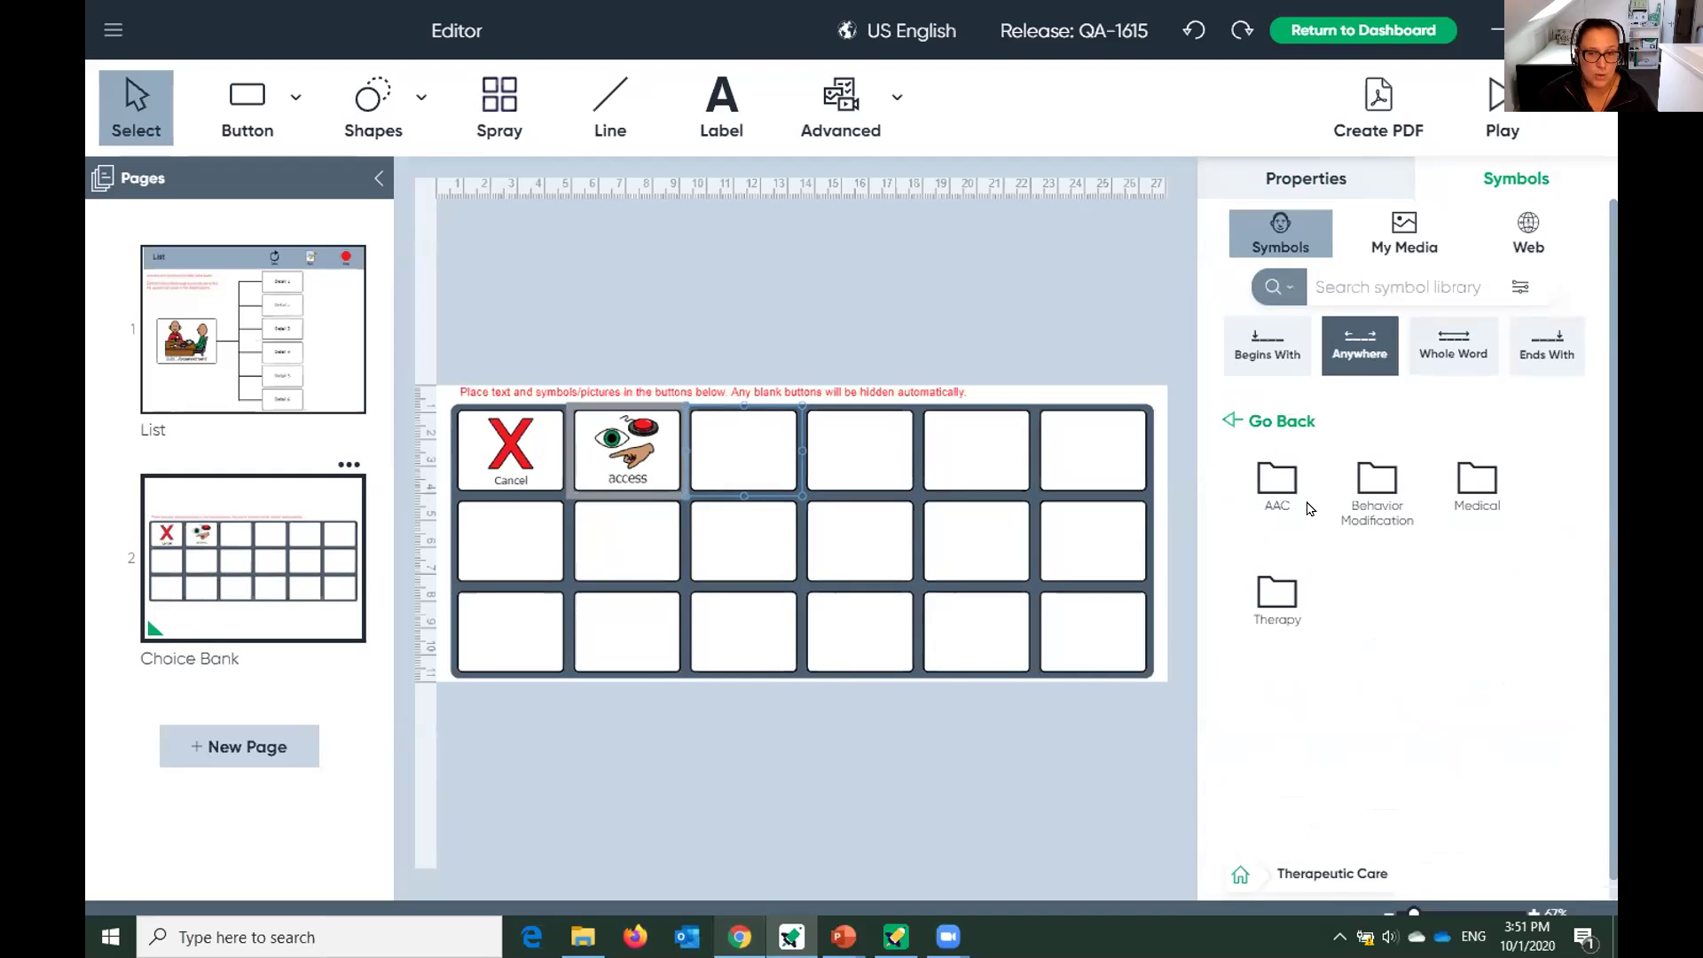
pyautogui.click(1274, 489)
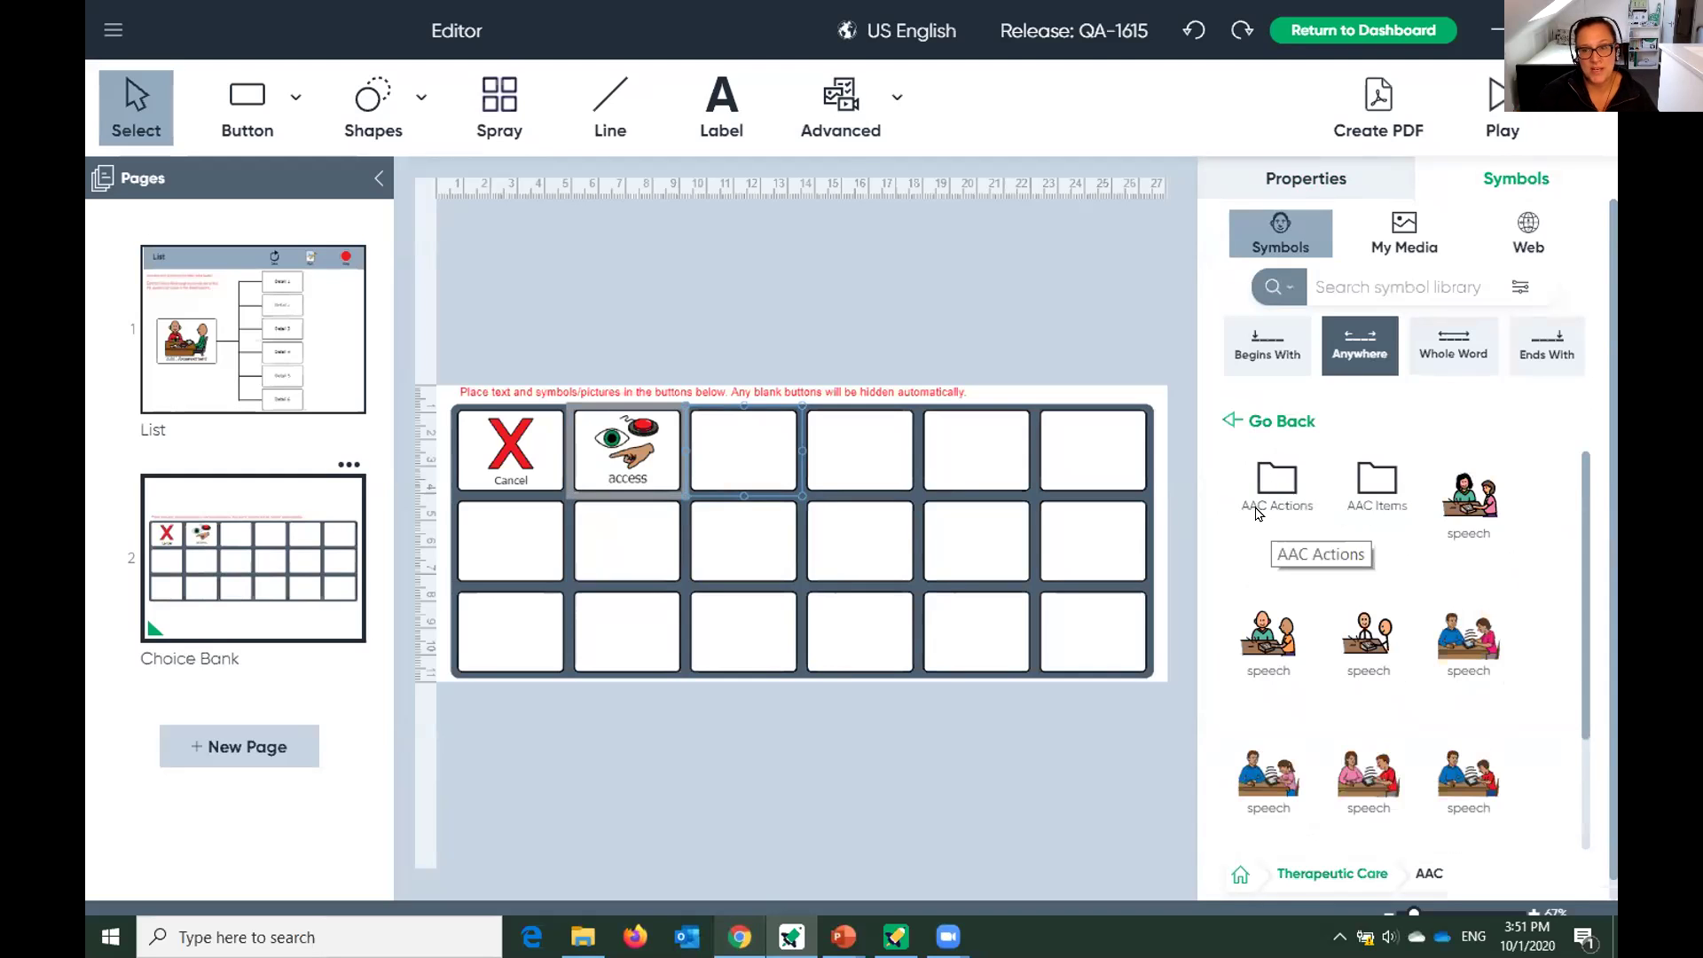
pyautogui.scroll(-1, 1430, 565)
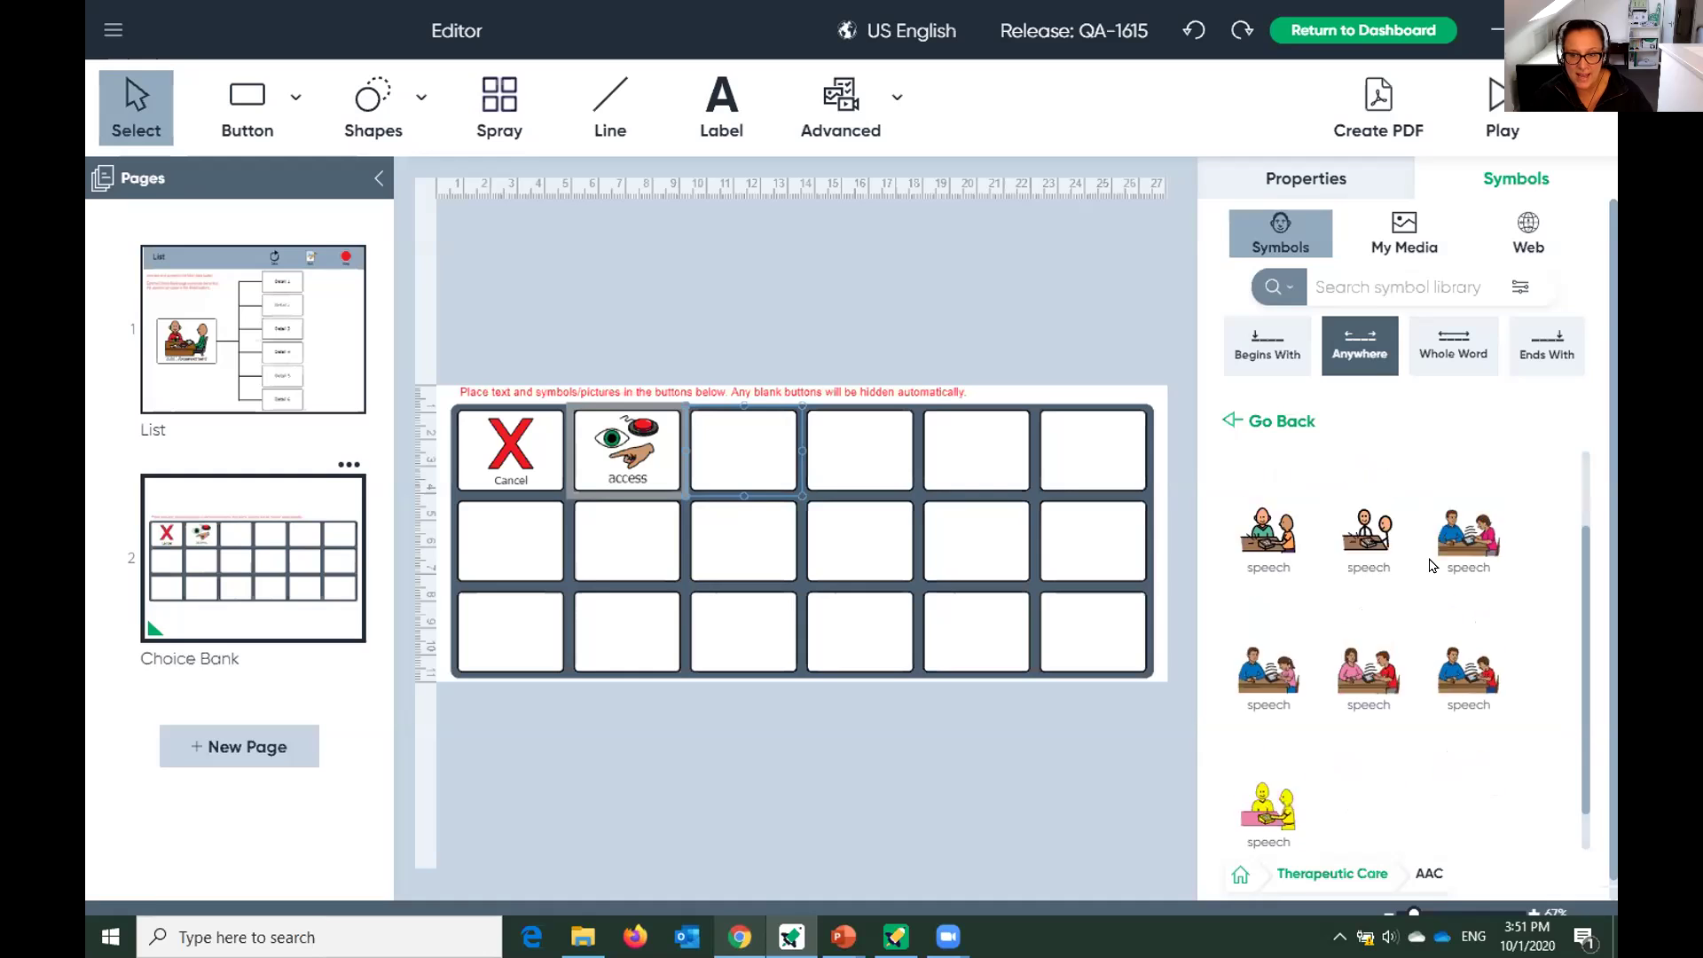
pyautogui.scroll(1, 1430, 565)
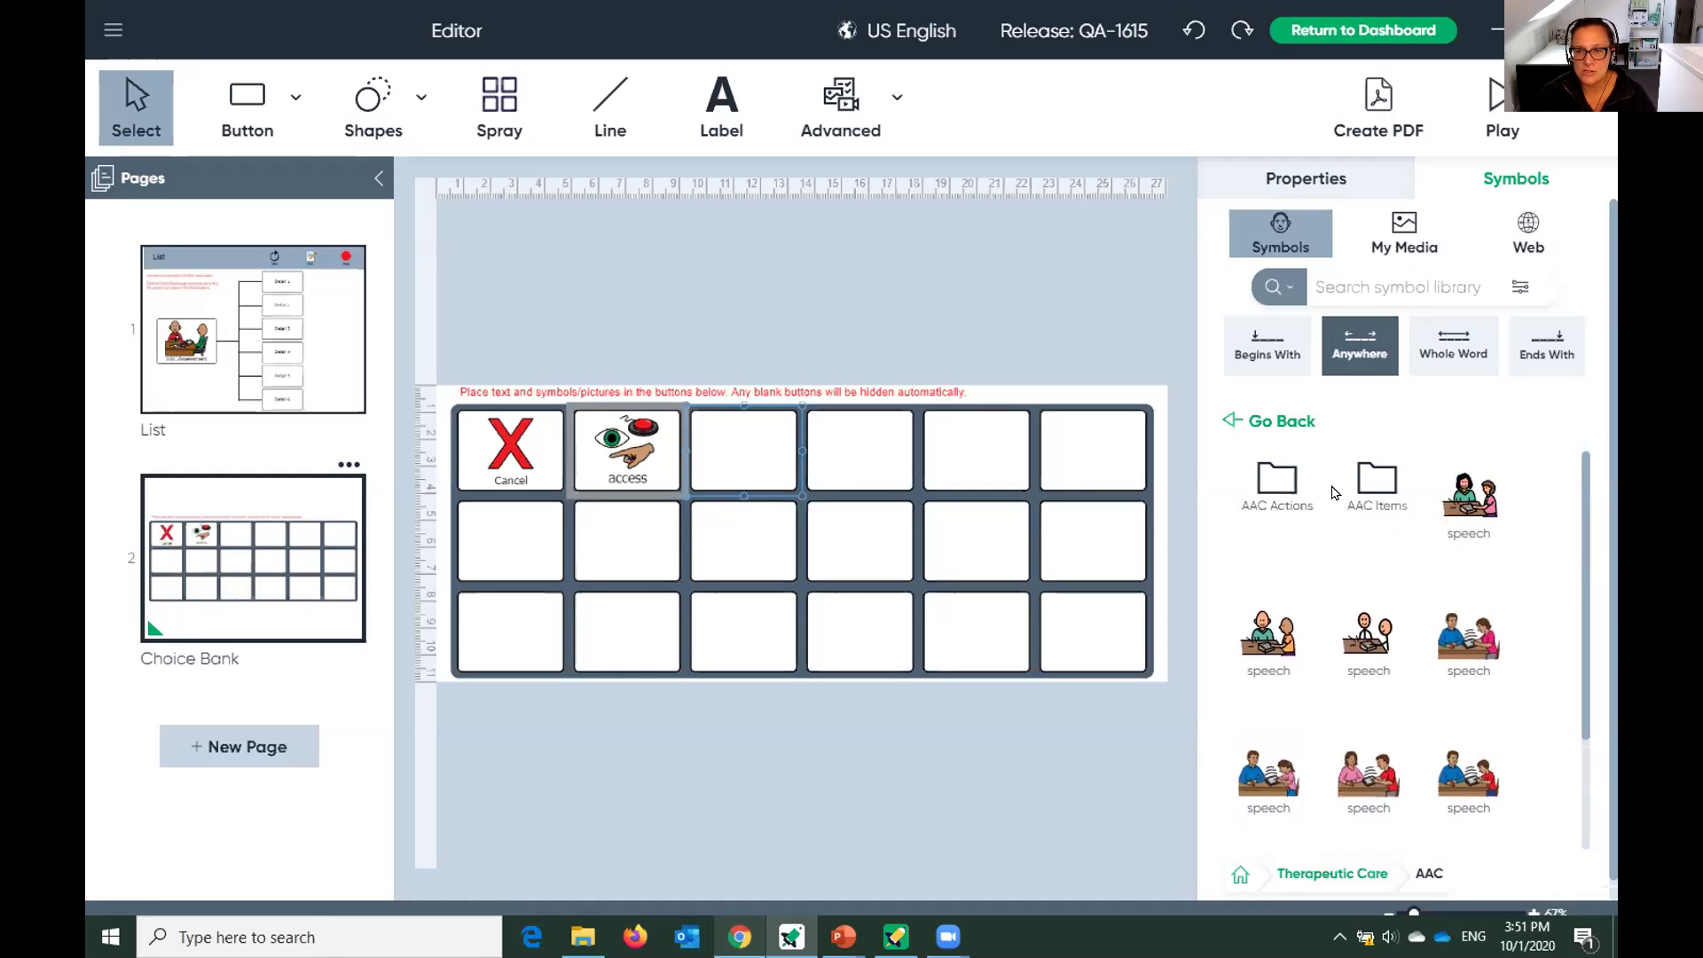
pyautogui.click(1372, 494)
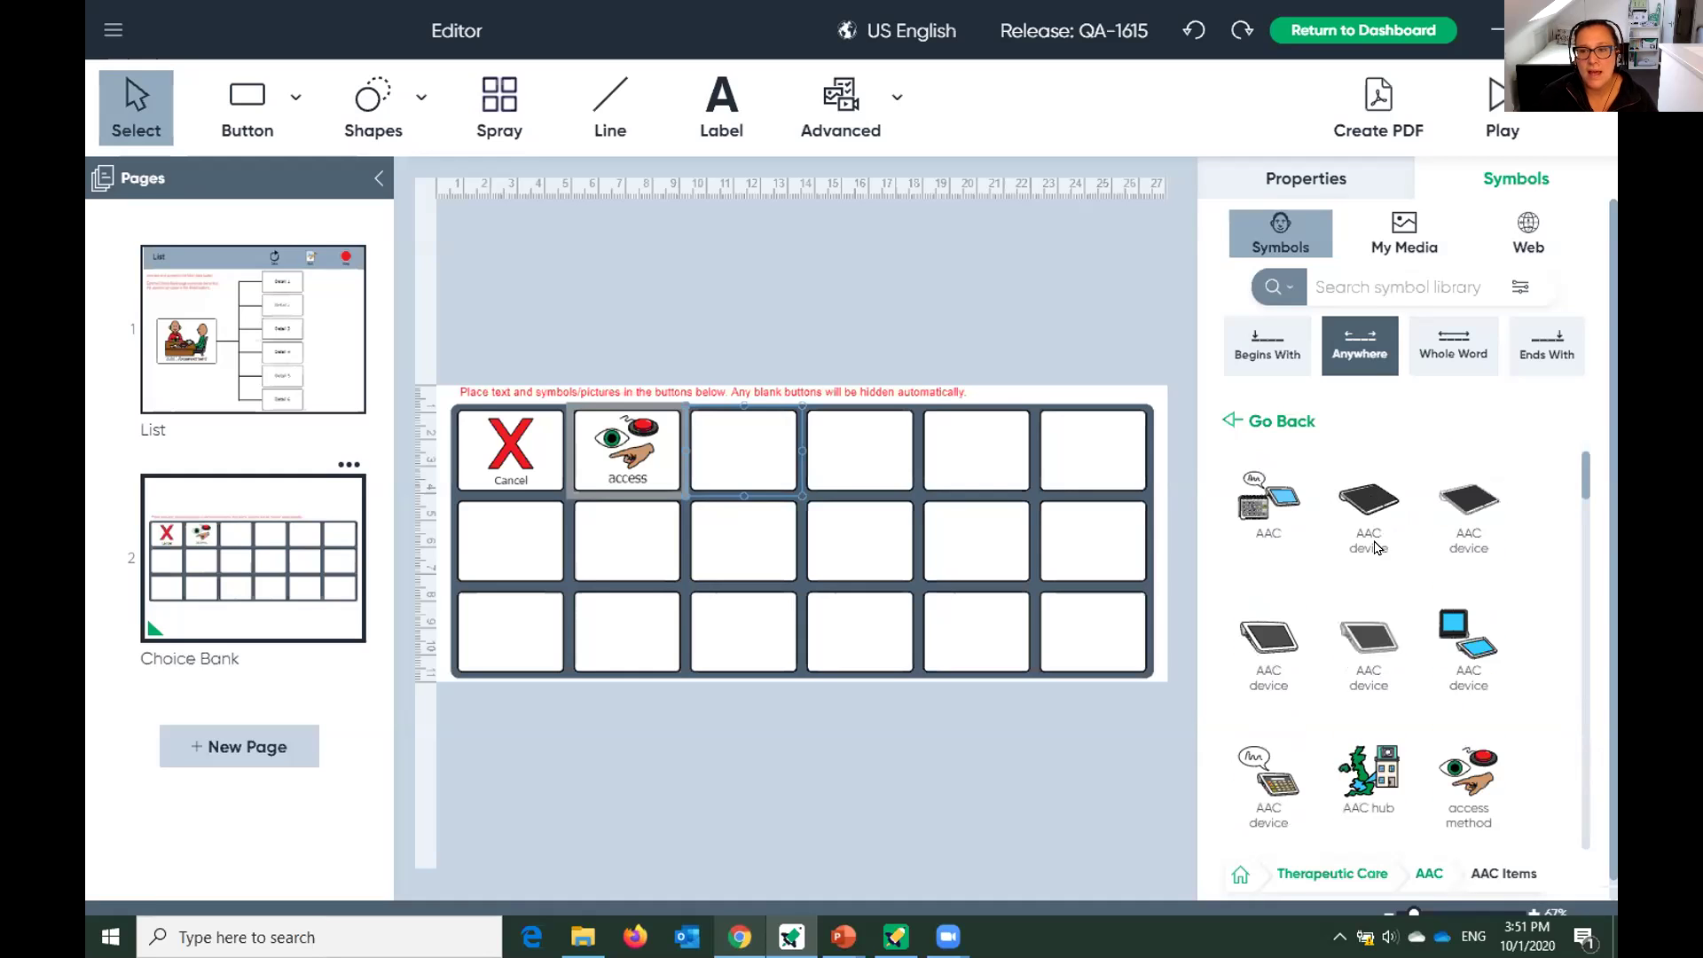
pyautogui.scroll(-5, 1377, 554)
pyautogui.scroll(-5, 1381, 565)
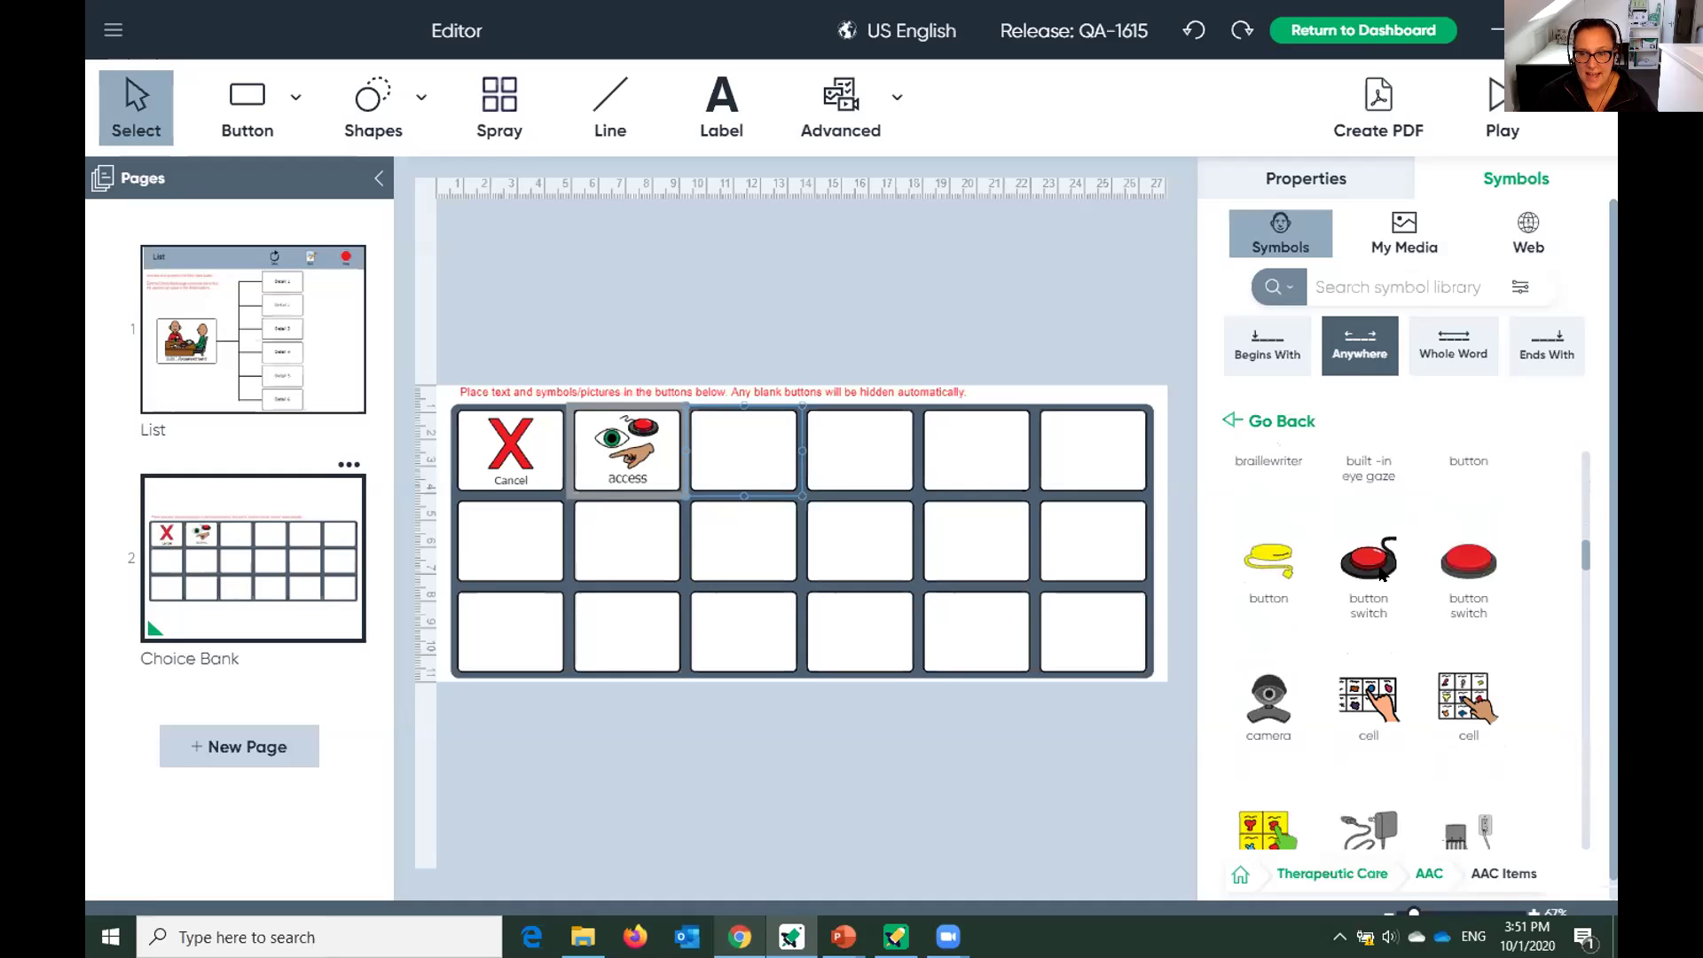
# Place the button switch symbol in the third top-row cell, undoing a misplaced drop.
pyautogui.click(1466, 565)
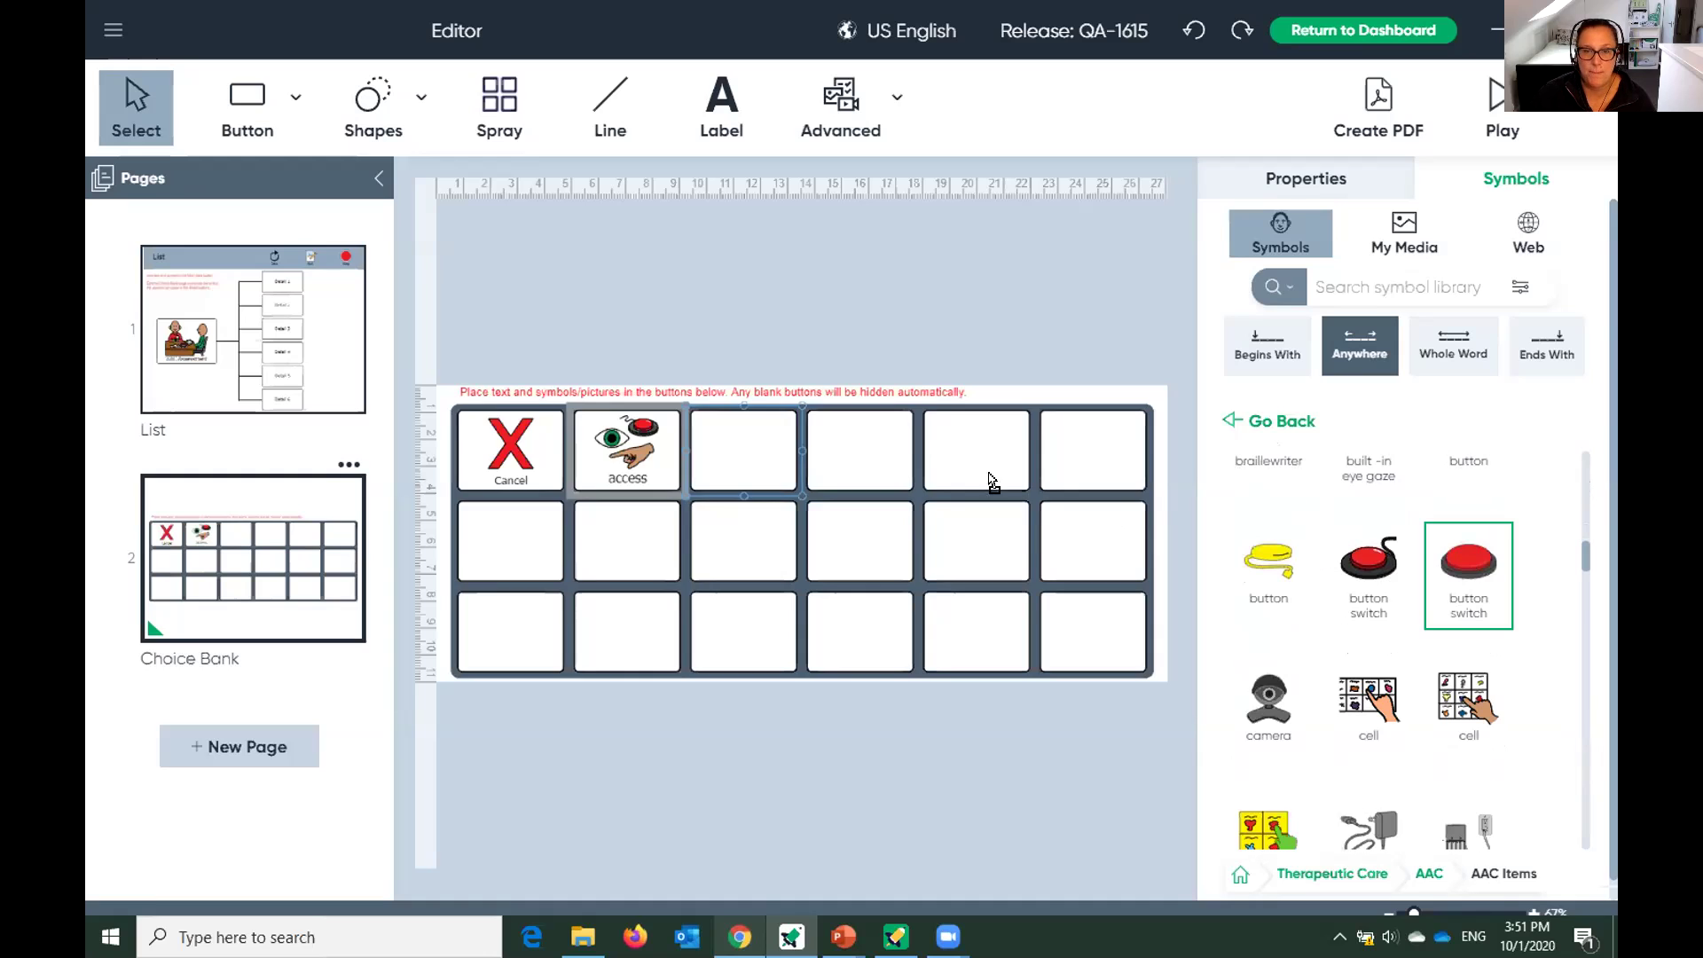
pyautogui.click(749, 457)
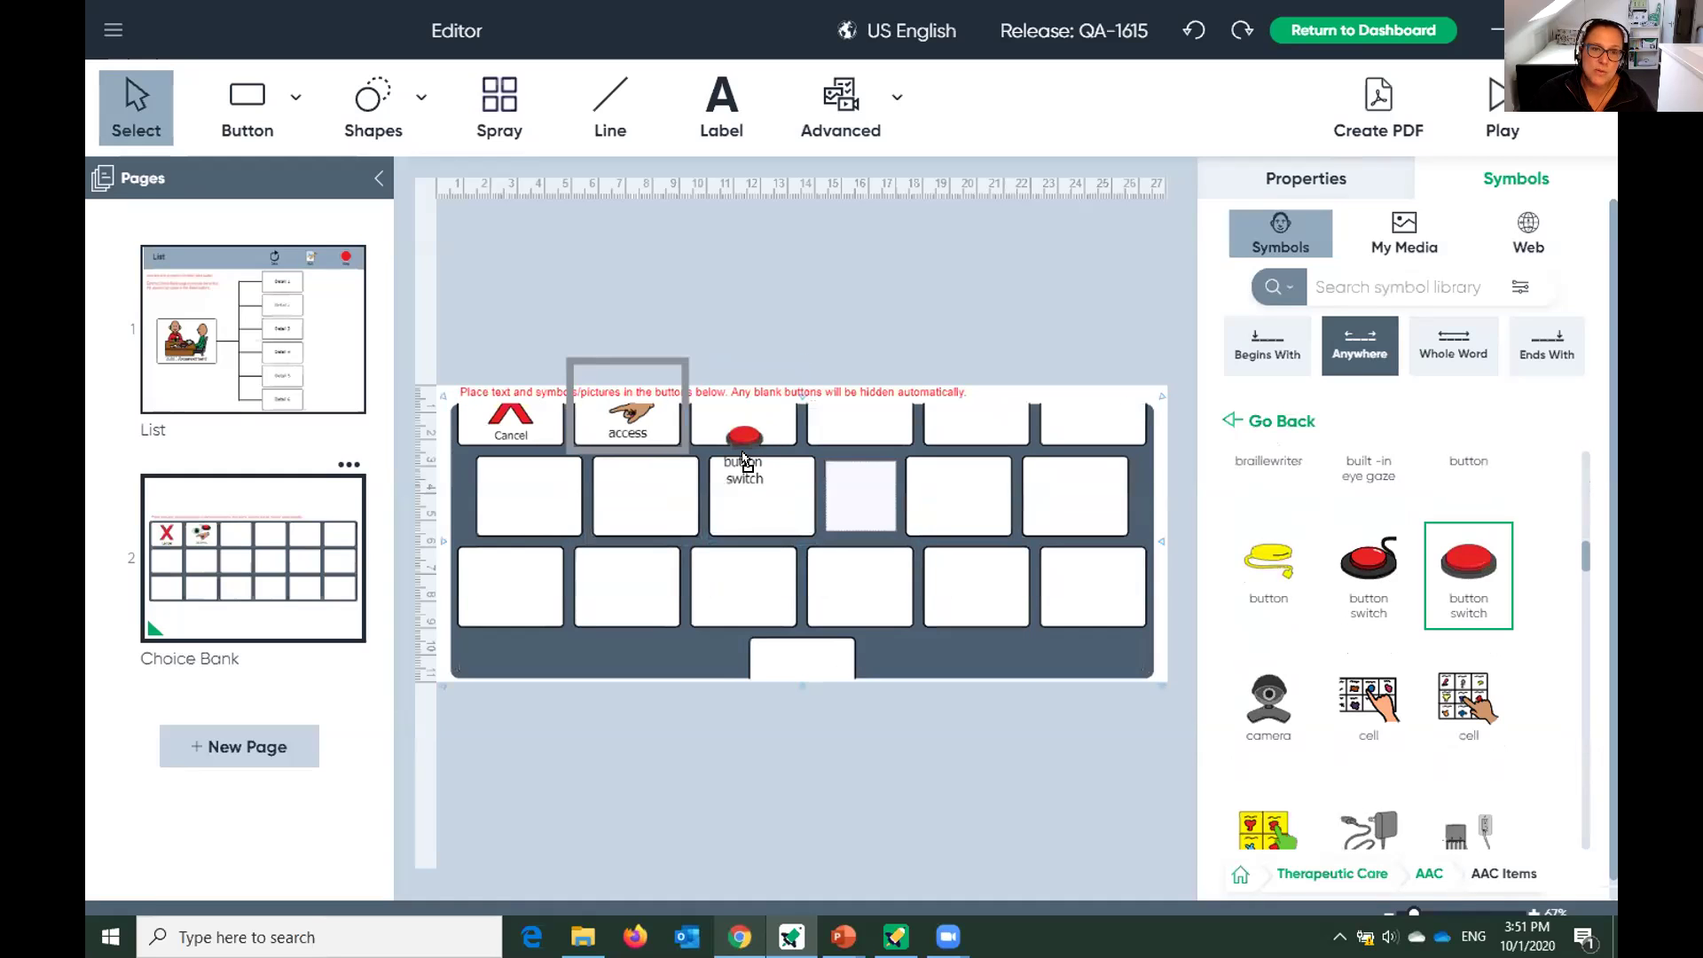
pyautogui.click(744, 459)
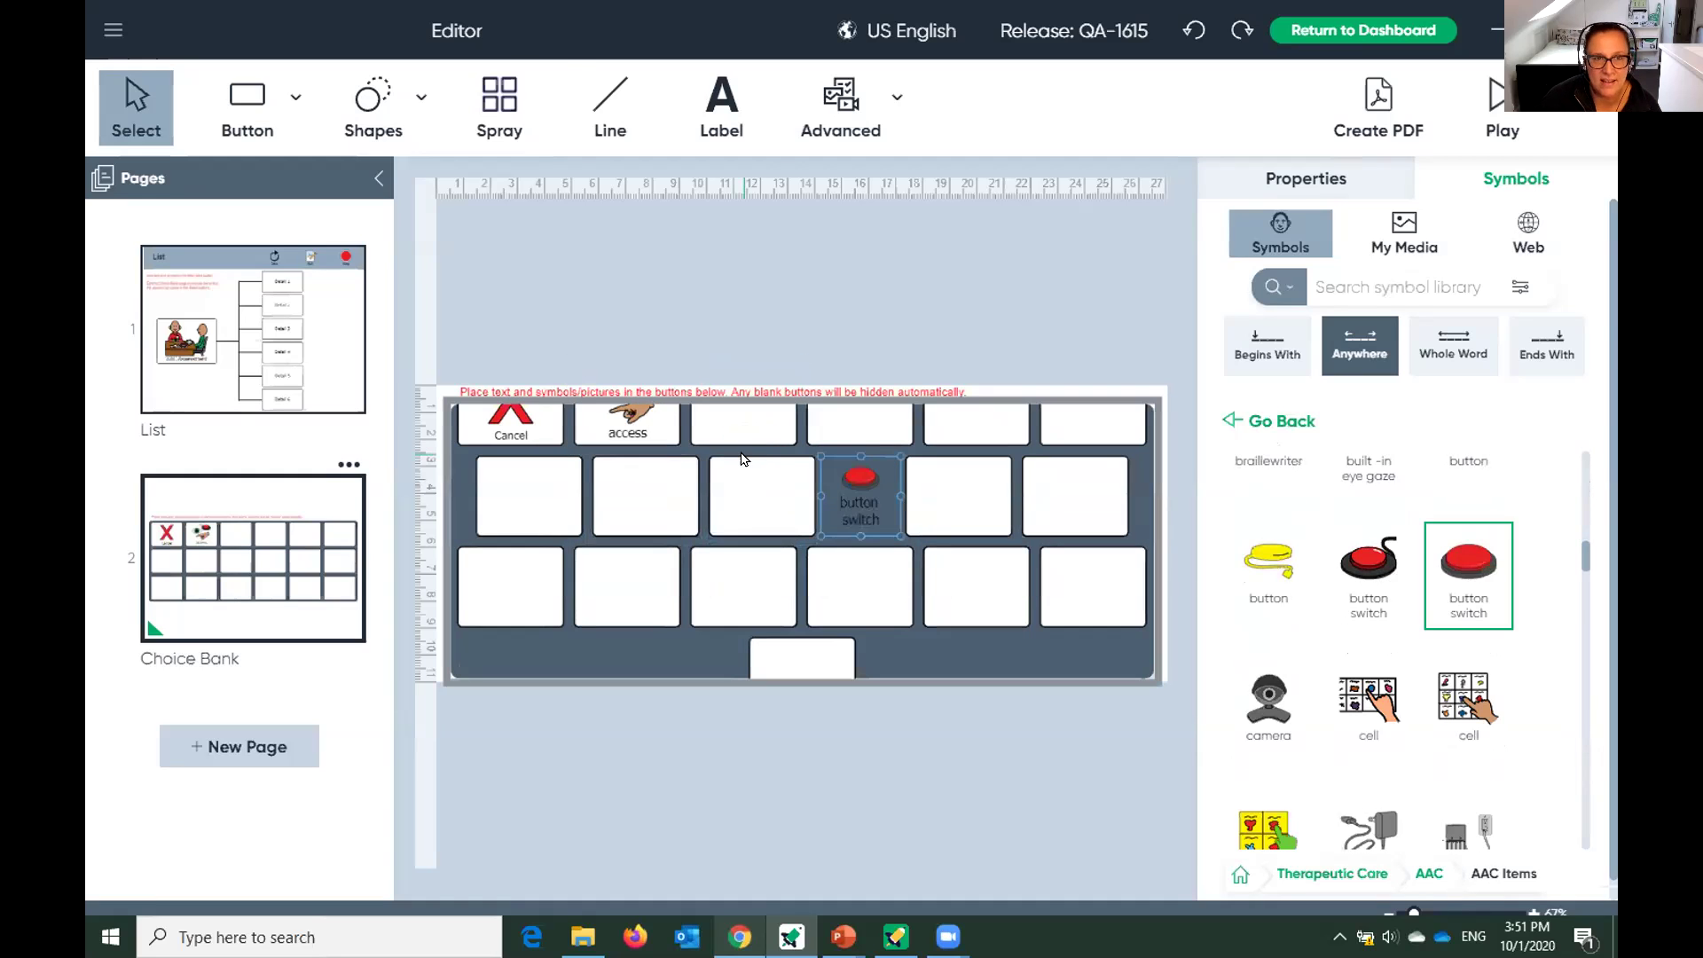
pyautogui.click(1194, 30)
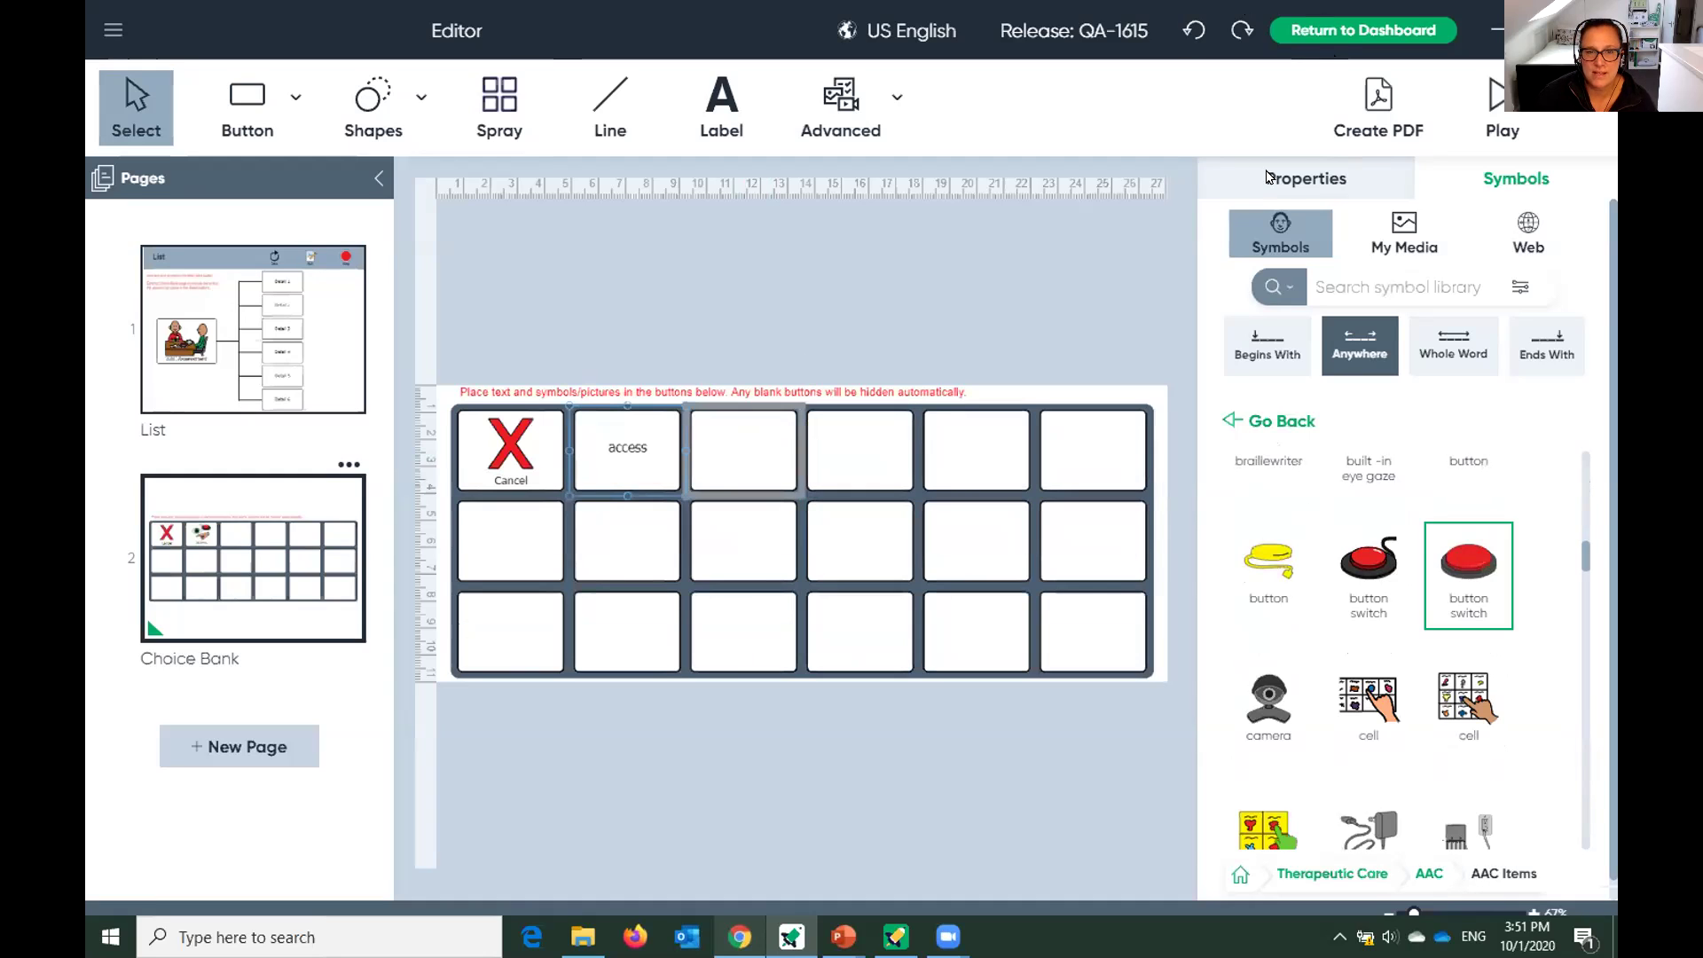
pyautogui.click(750, 458)
pyautogui.moveTo(979, 493); pyautogui.dragTo(746, 477)
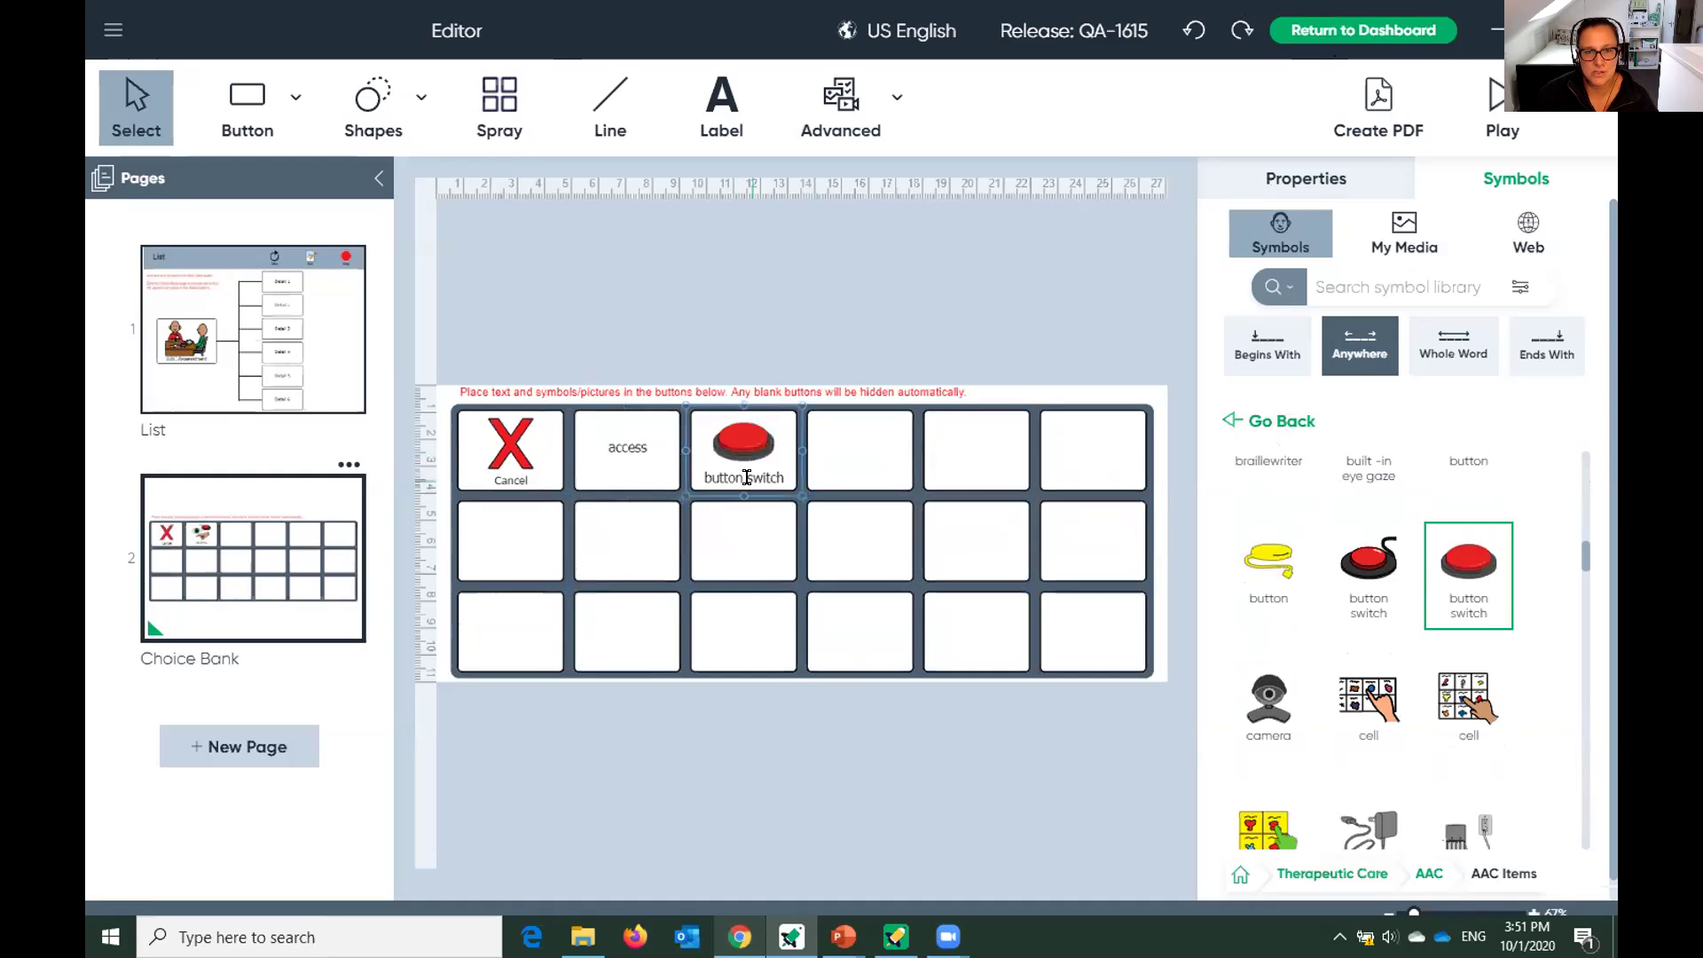
# Add communication cards to the second row and the eye-gaze board to the top row.
pyautogui.scroll(-5, 1455, 732)
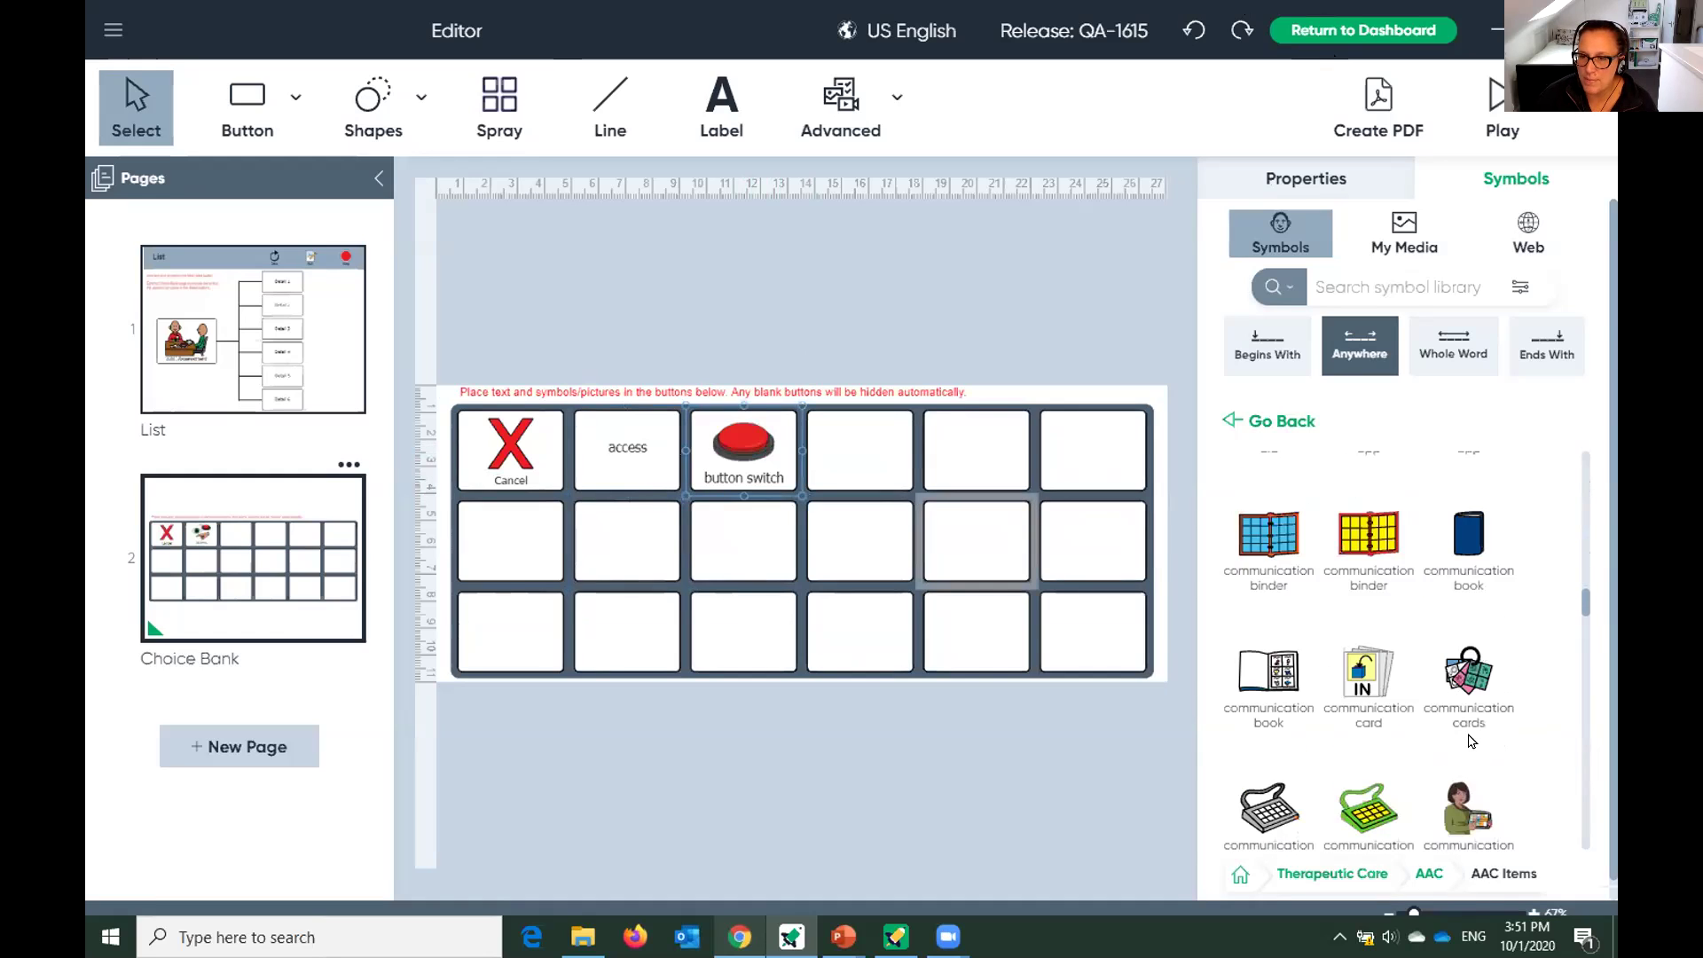
pyautogui.scroll(-1, 1472, 741)
pyautogui.moveTo(1475, 566); pyautogui.dragTo(1114, 470)
pyautogui.moveTo(927, 460); pyautogui.dragTo(963, 537)
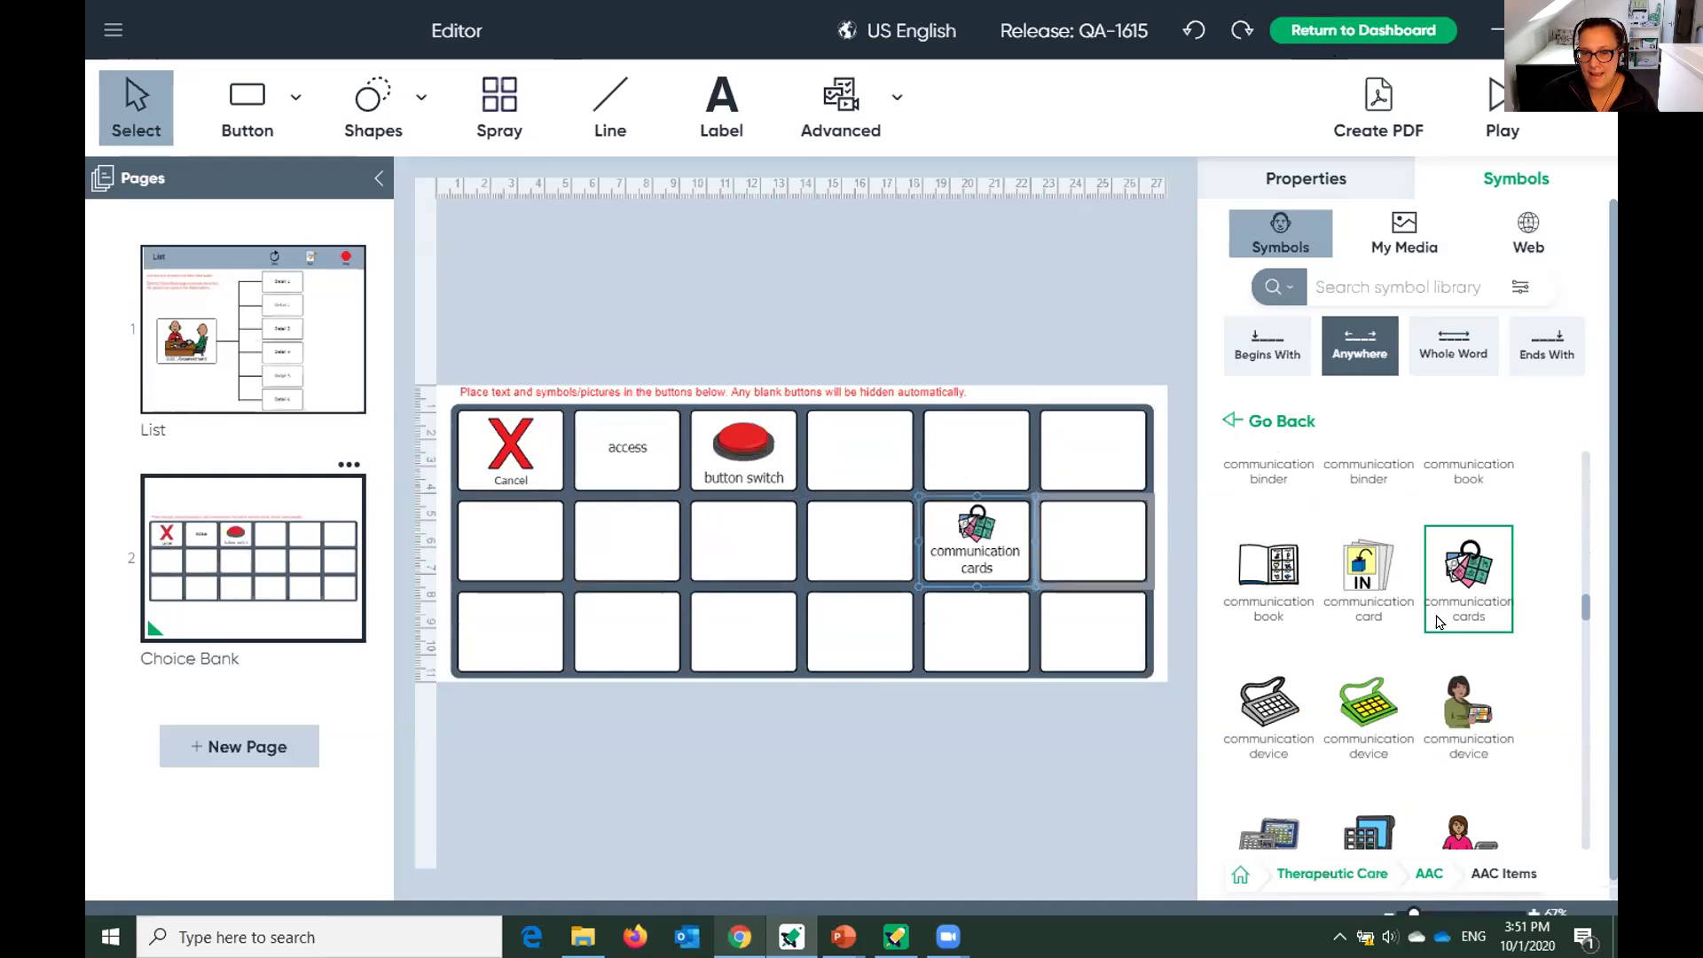
pyautogui.scroll(-5, 1439, 620)
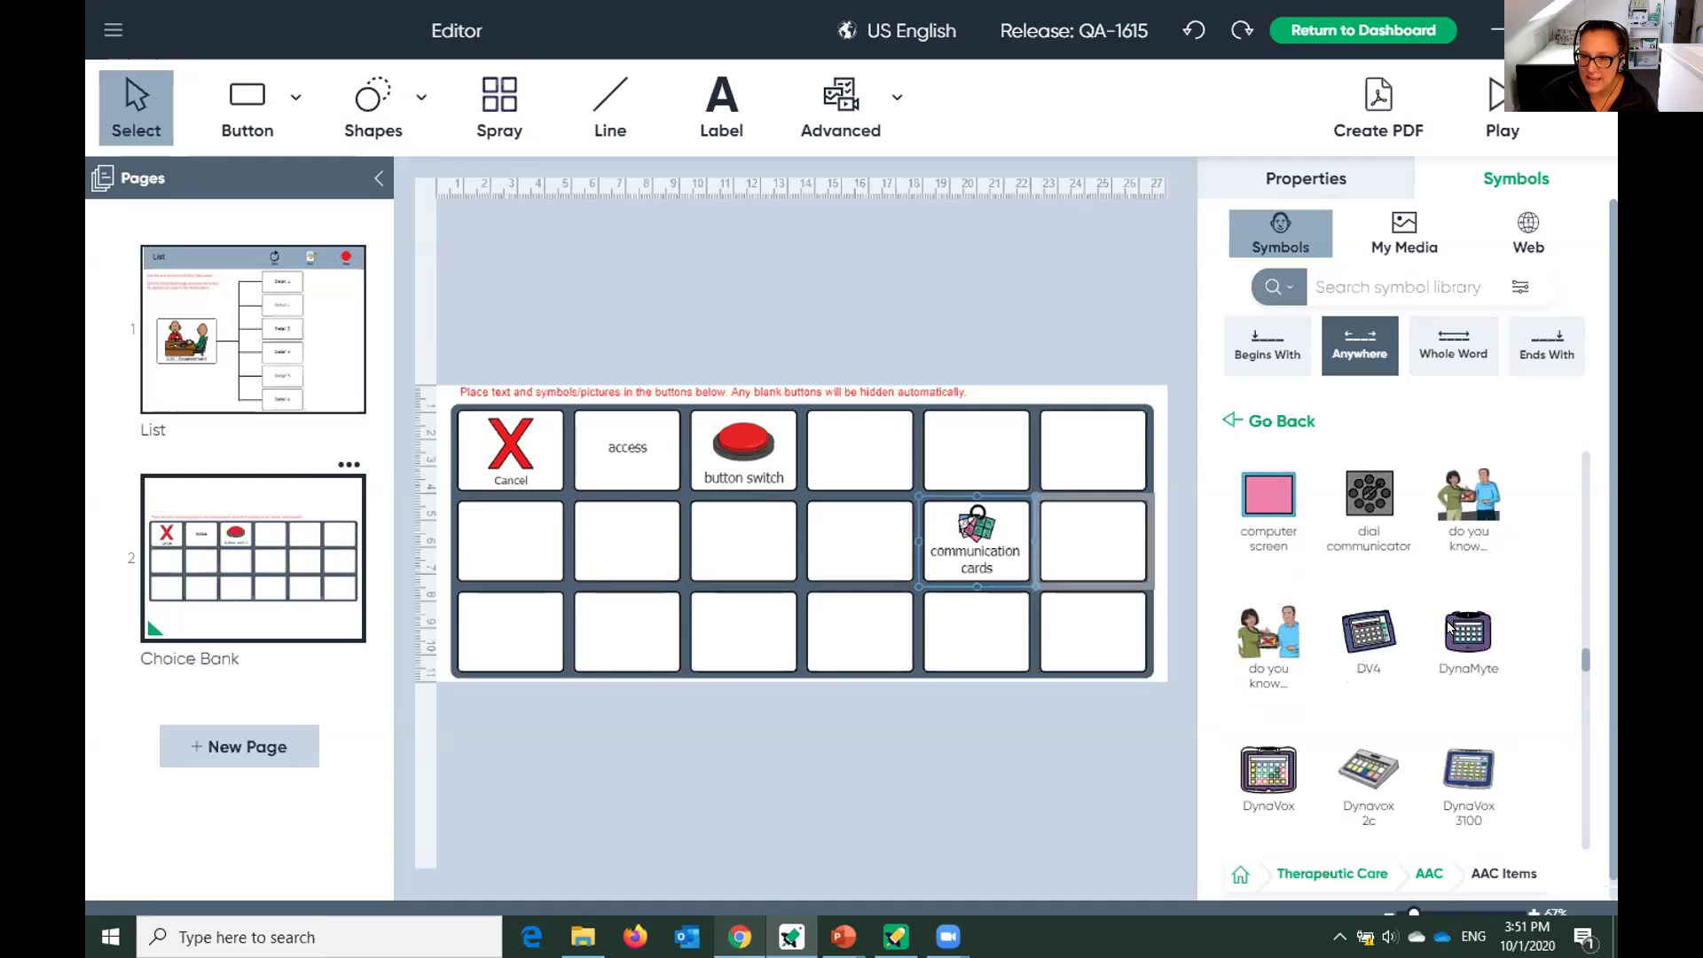
pyautogui.scroll(-5, 1448, 626)
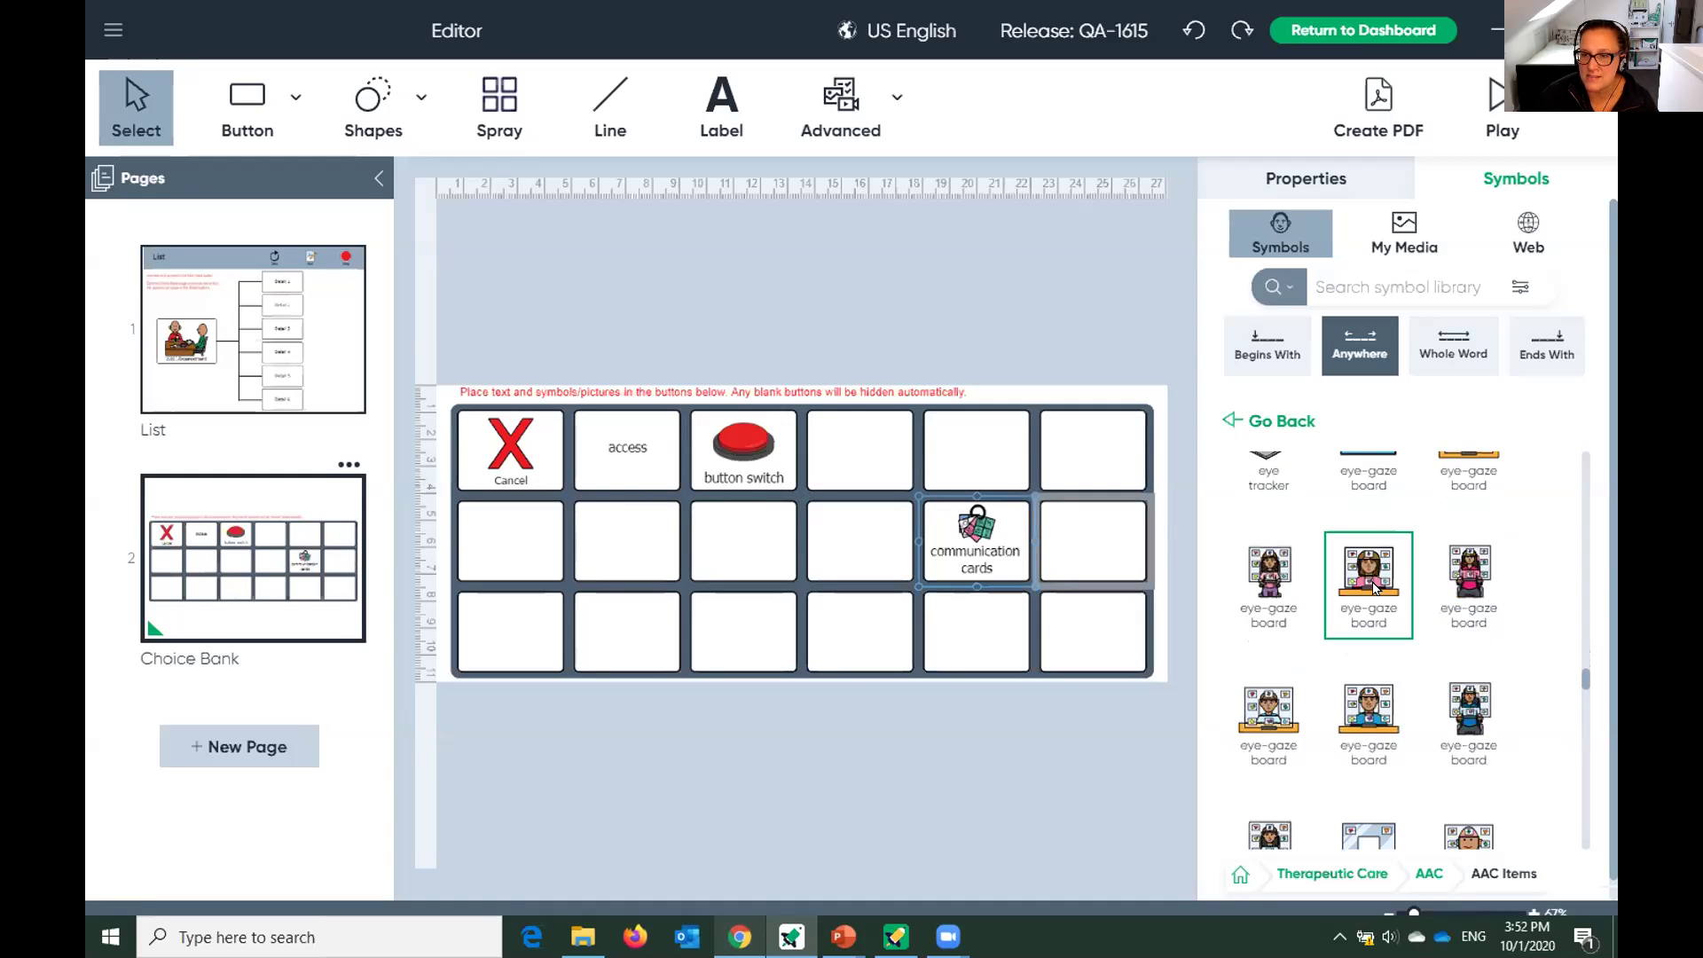
pyautogui.moveTo(1372, 586); pyautogui.dragTo(859, 457)
# Add light pointer, letter board, low tech eye gaze and partner assisted scanning symbols, then select the grid.
pyautogui.scroll(-8, 1494, 697)
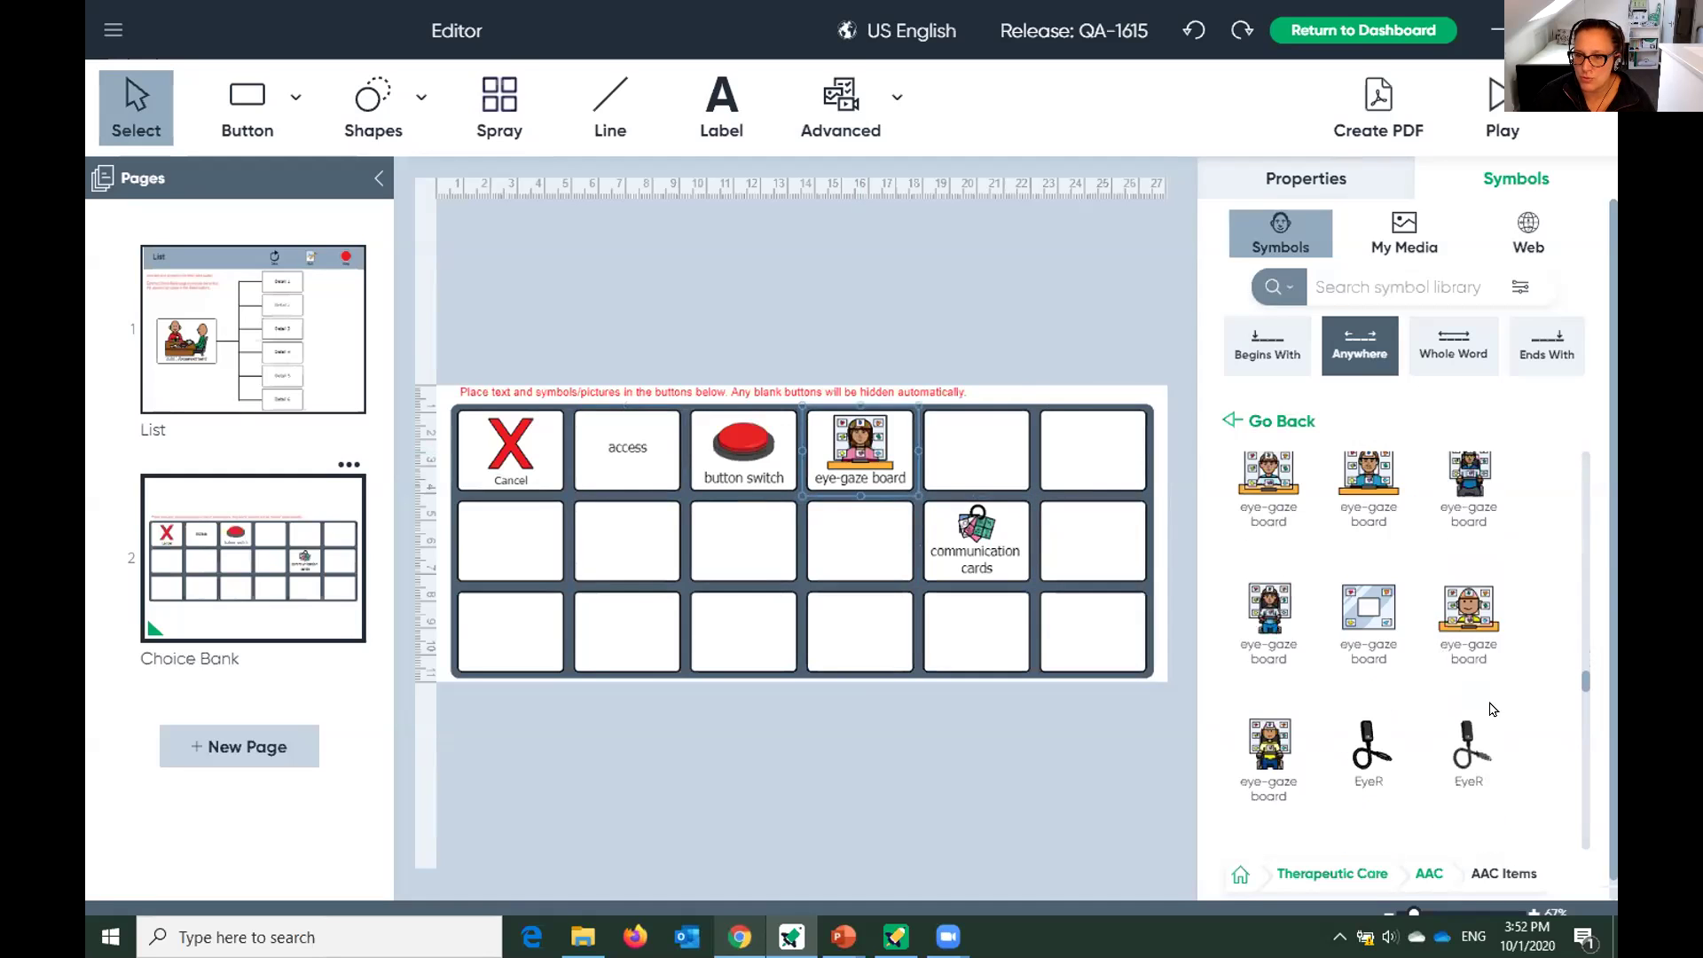
pyautogui.scroll(-6, 1492, 701)
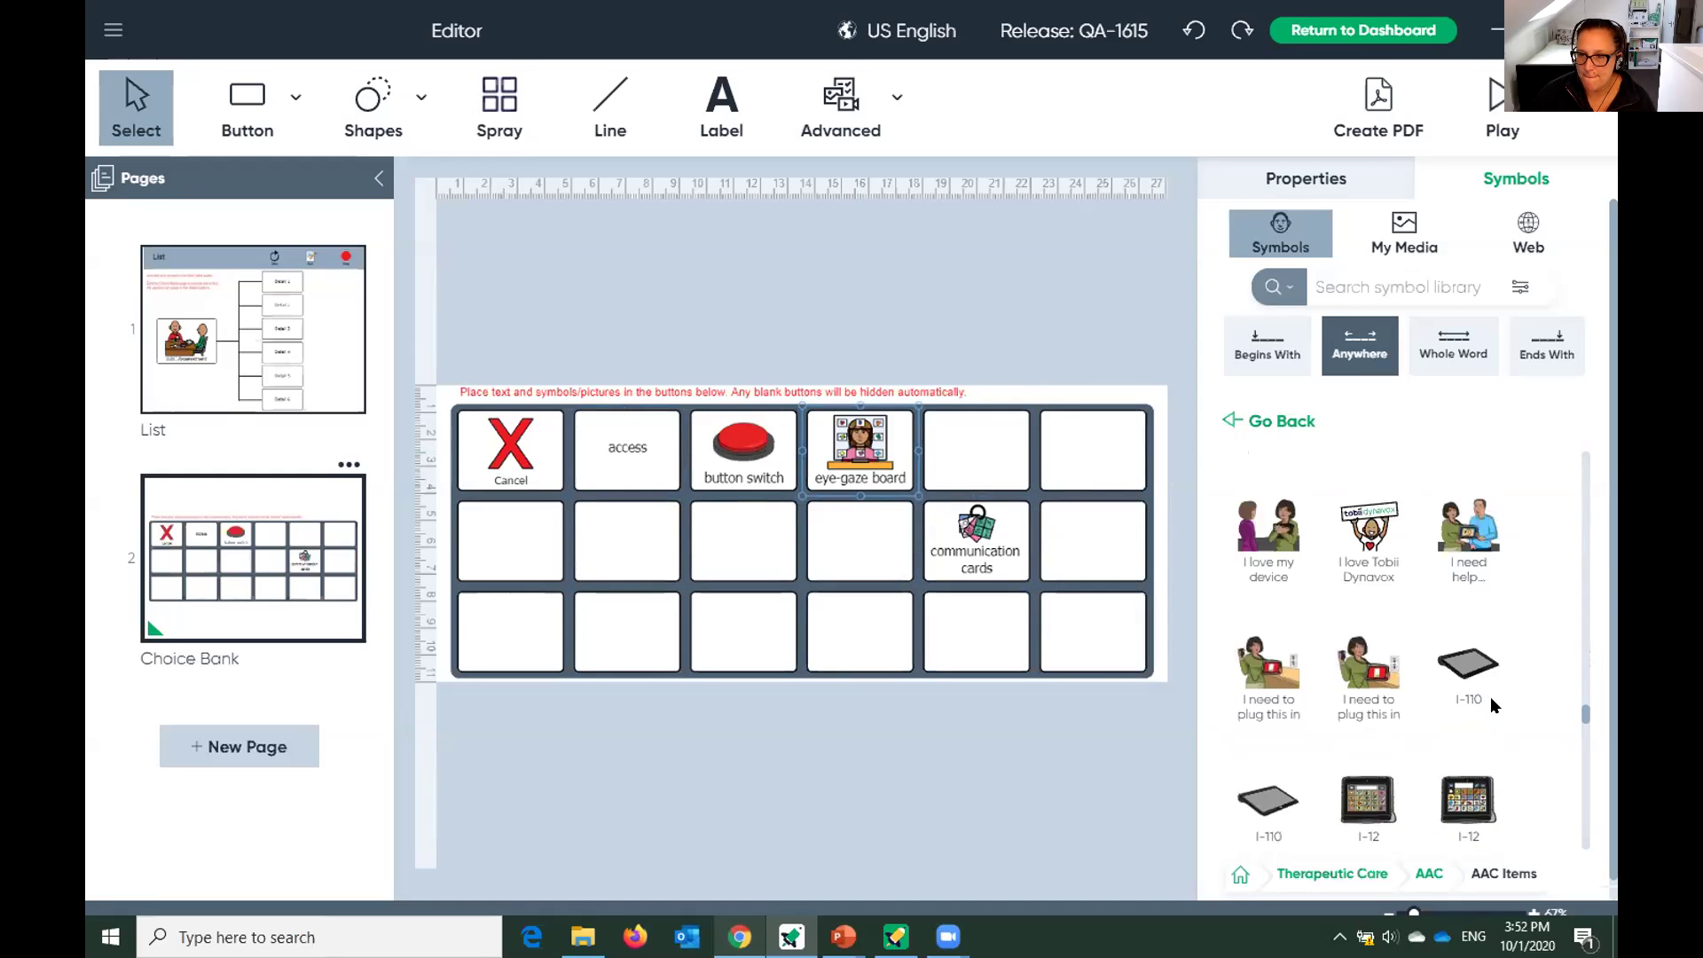
pyautogui.scroll(-3, 1490, 696)
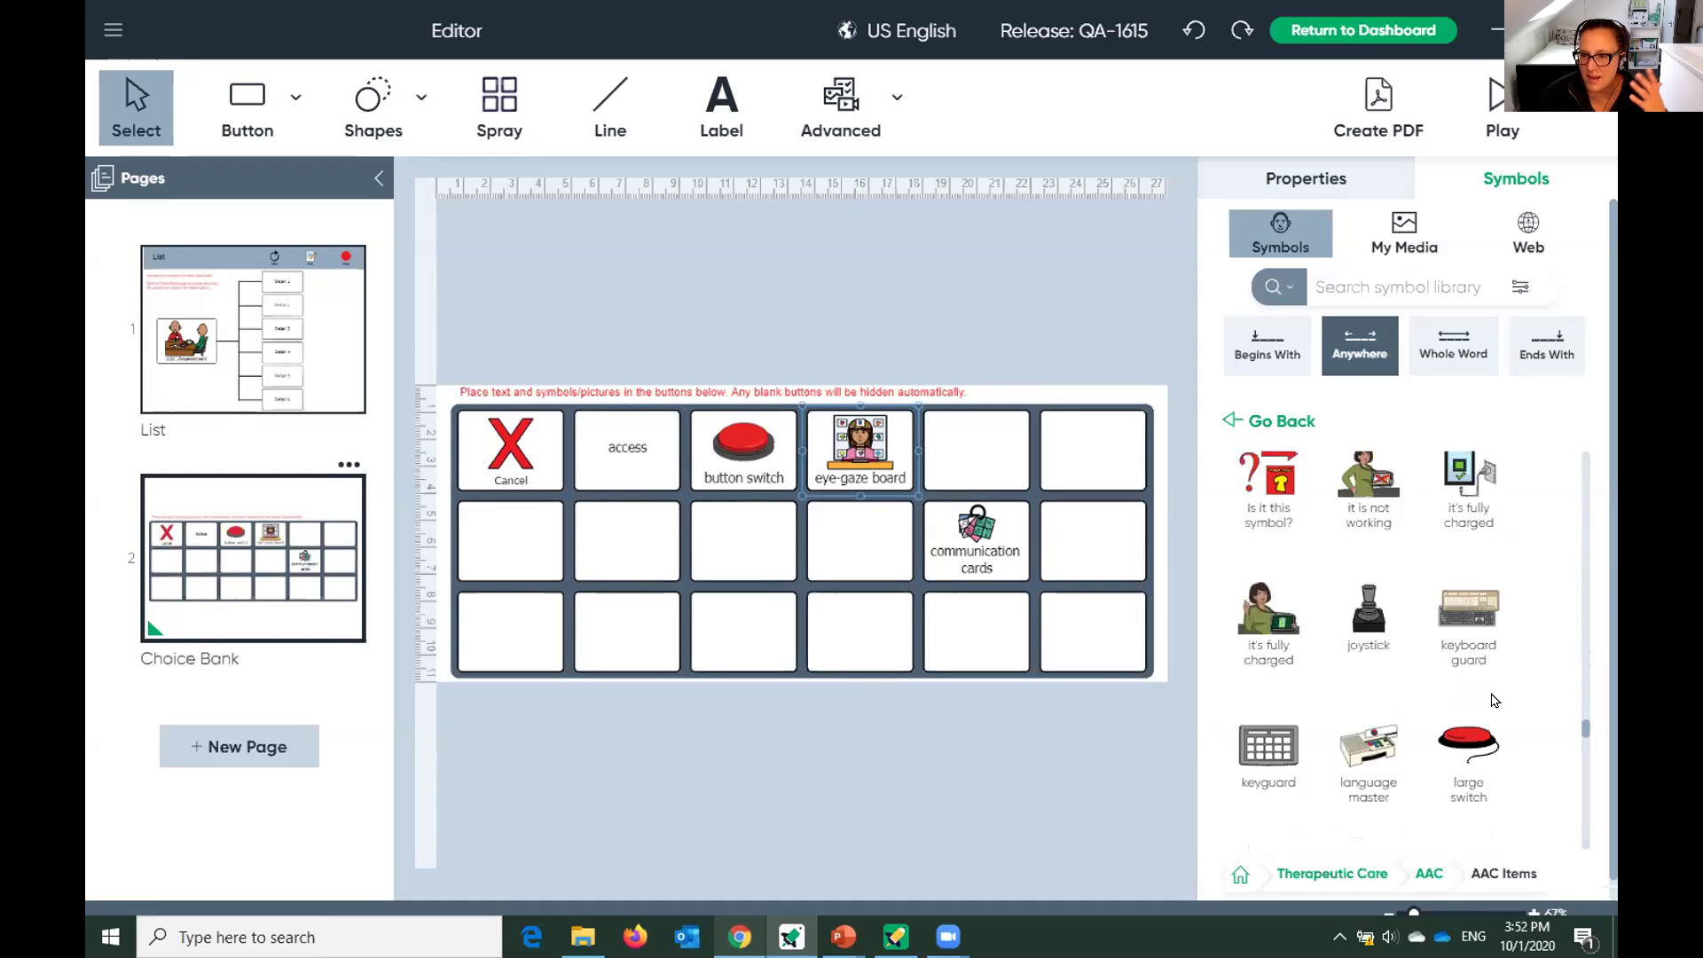
pyautogui.scroll(-3, 1354, 743)
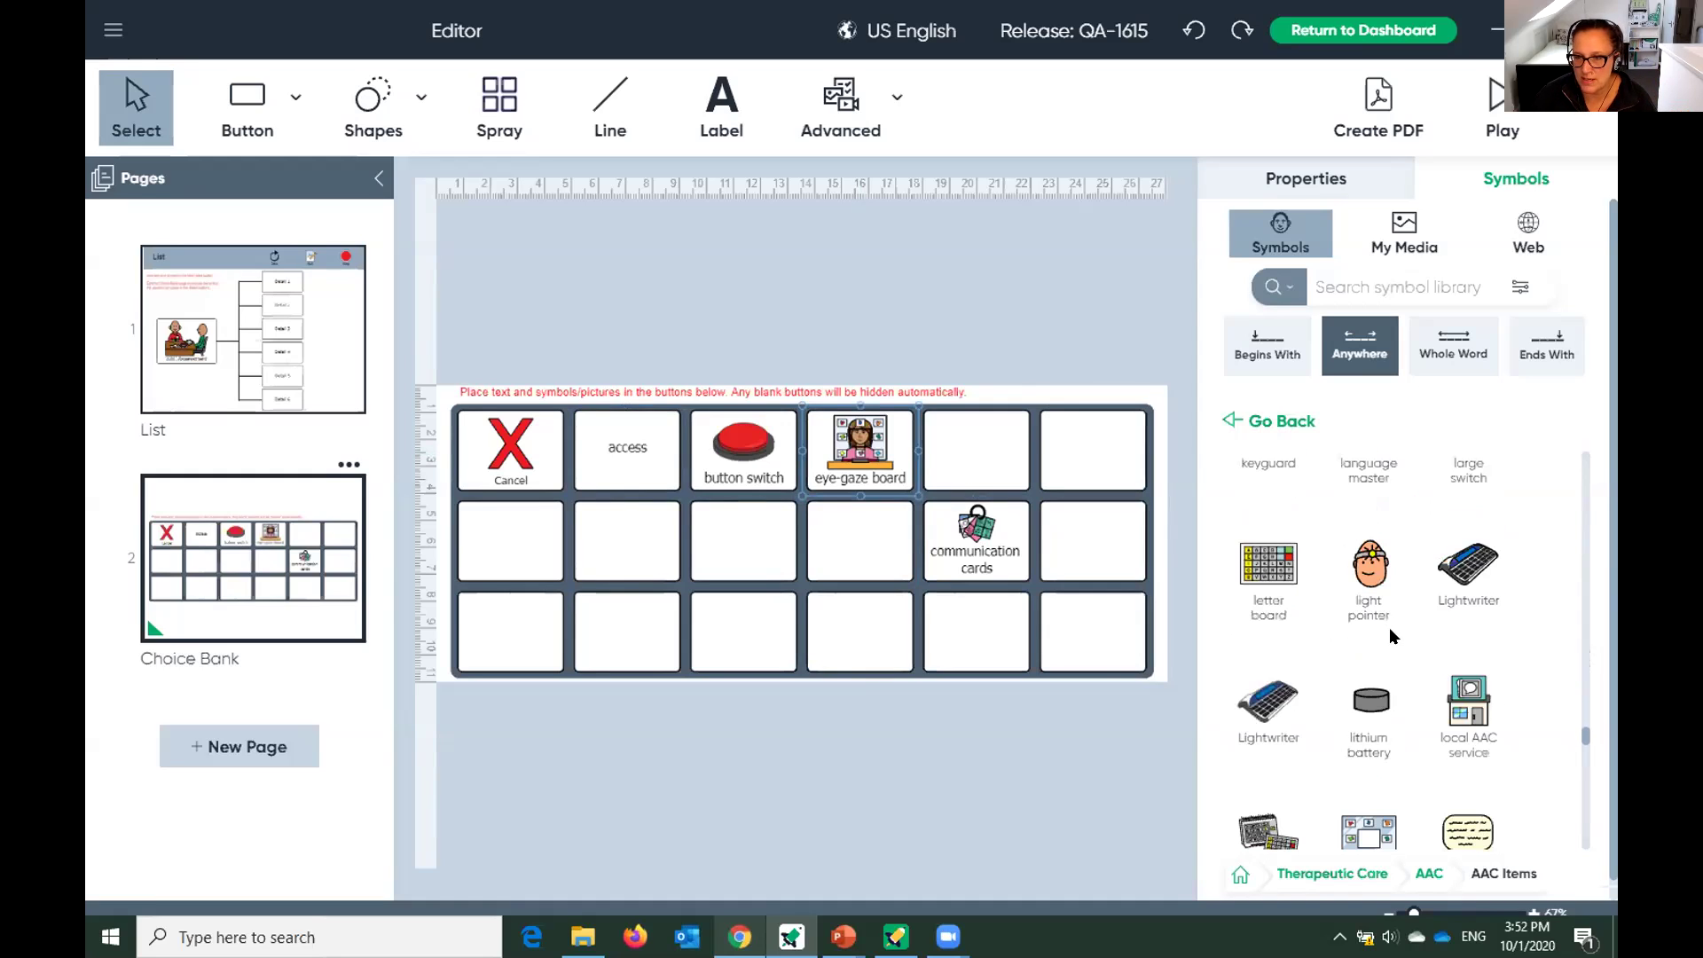
pyautogui.moveTo(1369, 585); pyautogui.dragTo(725, 536)
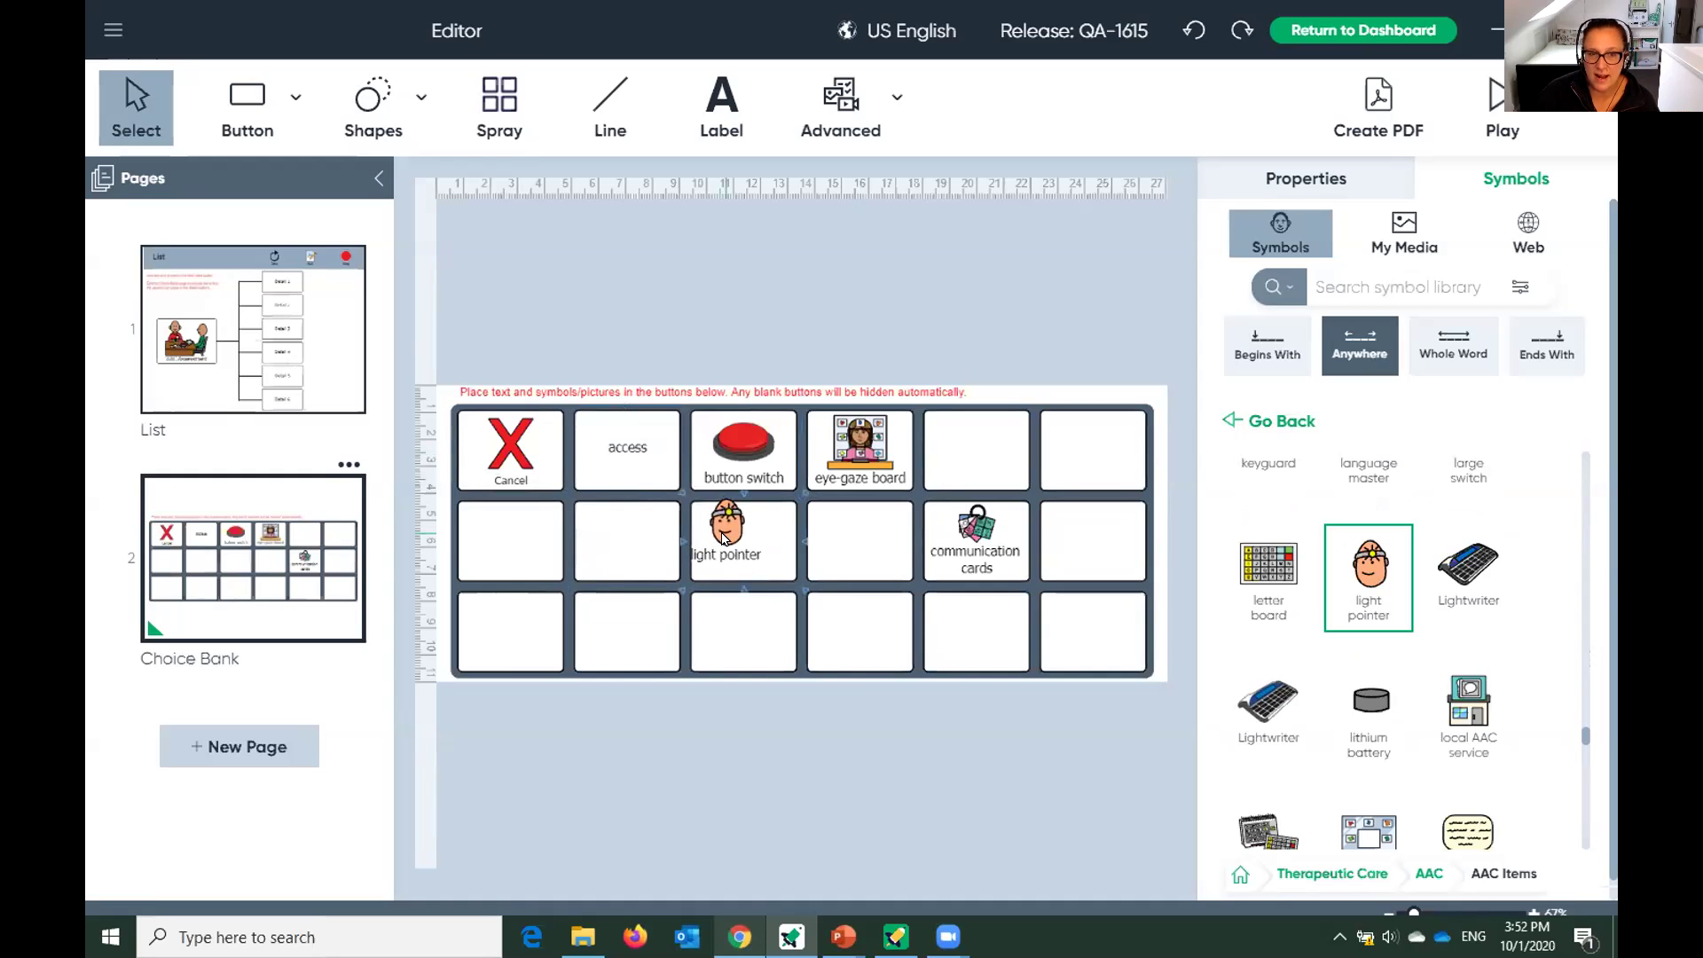
pyautogui.moveTo(1267, 577); pyautogui.dragTo(976, 448)
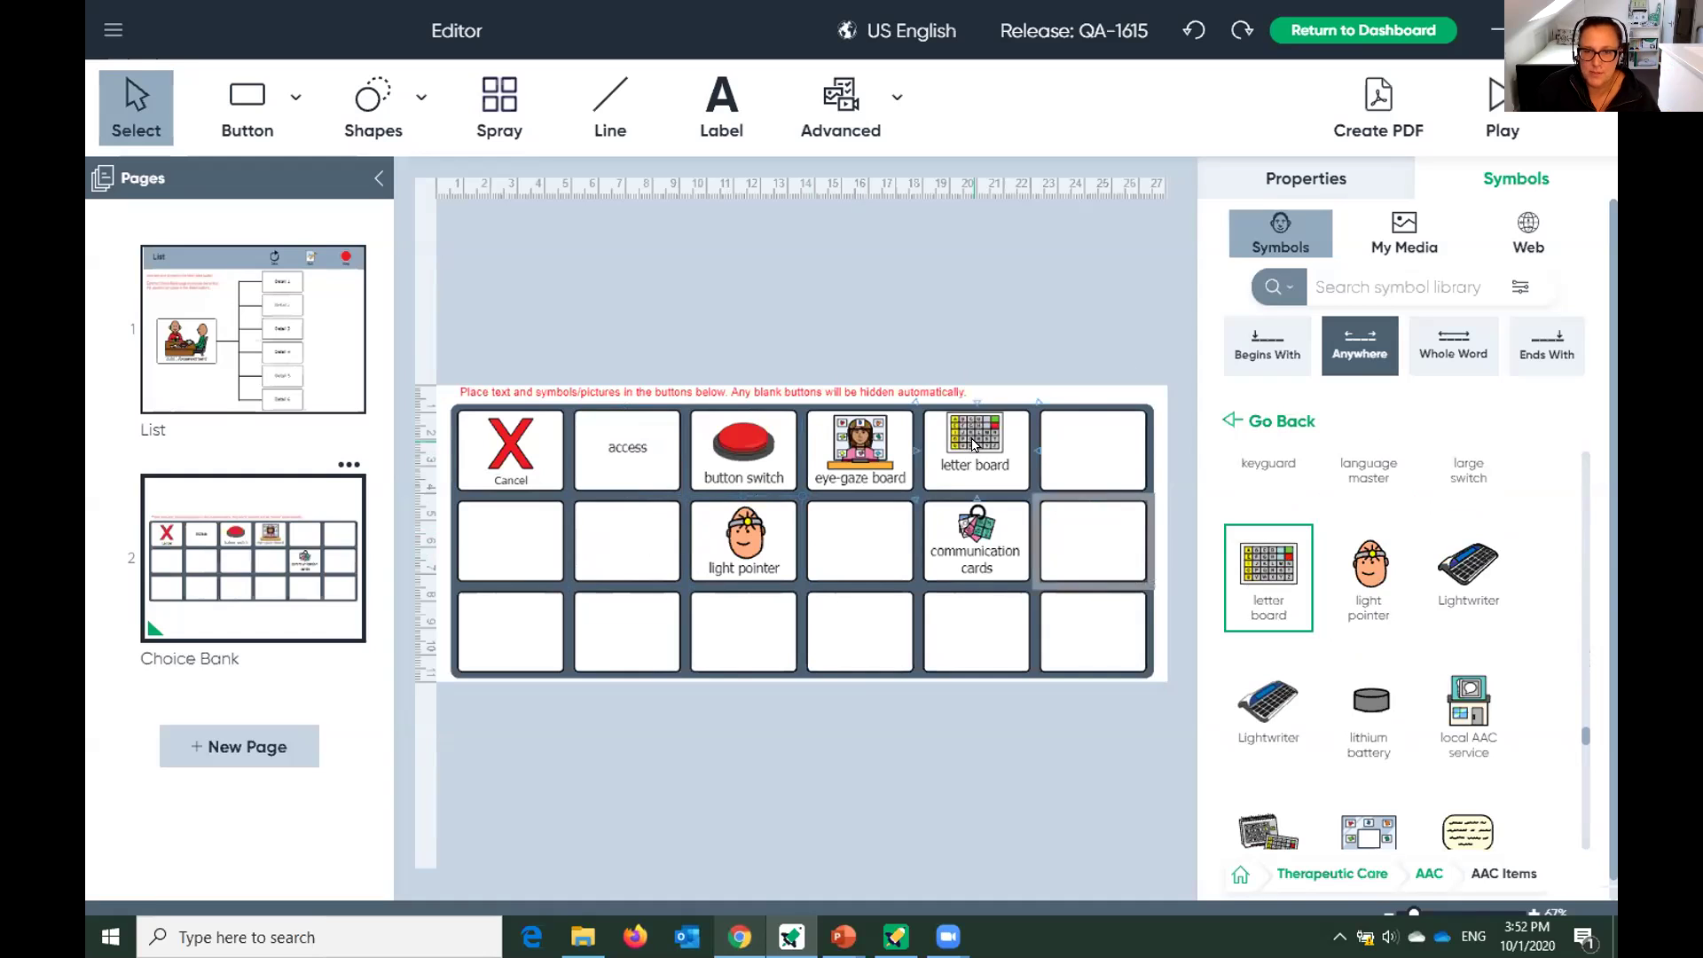
pyautogui.scroll(-1, 1490, 683)
pyautogui.scroll(-2, 1490, 683)
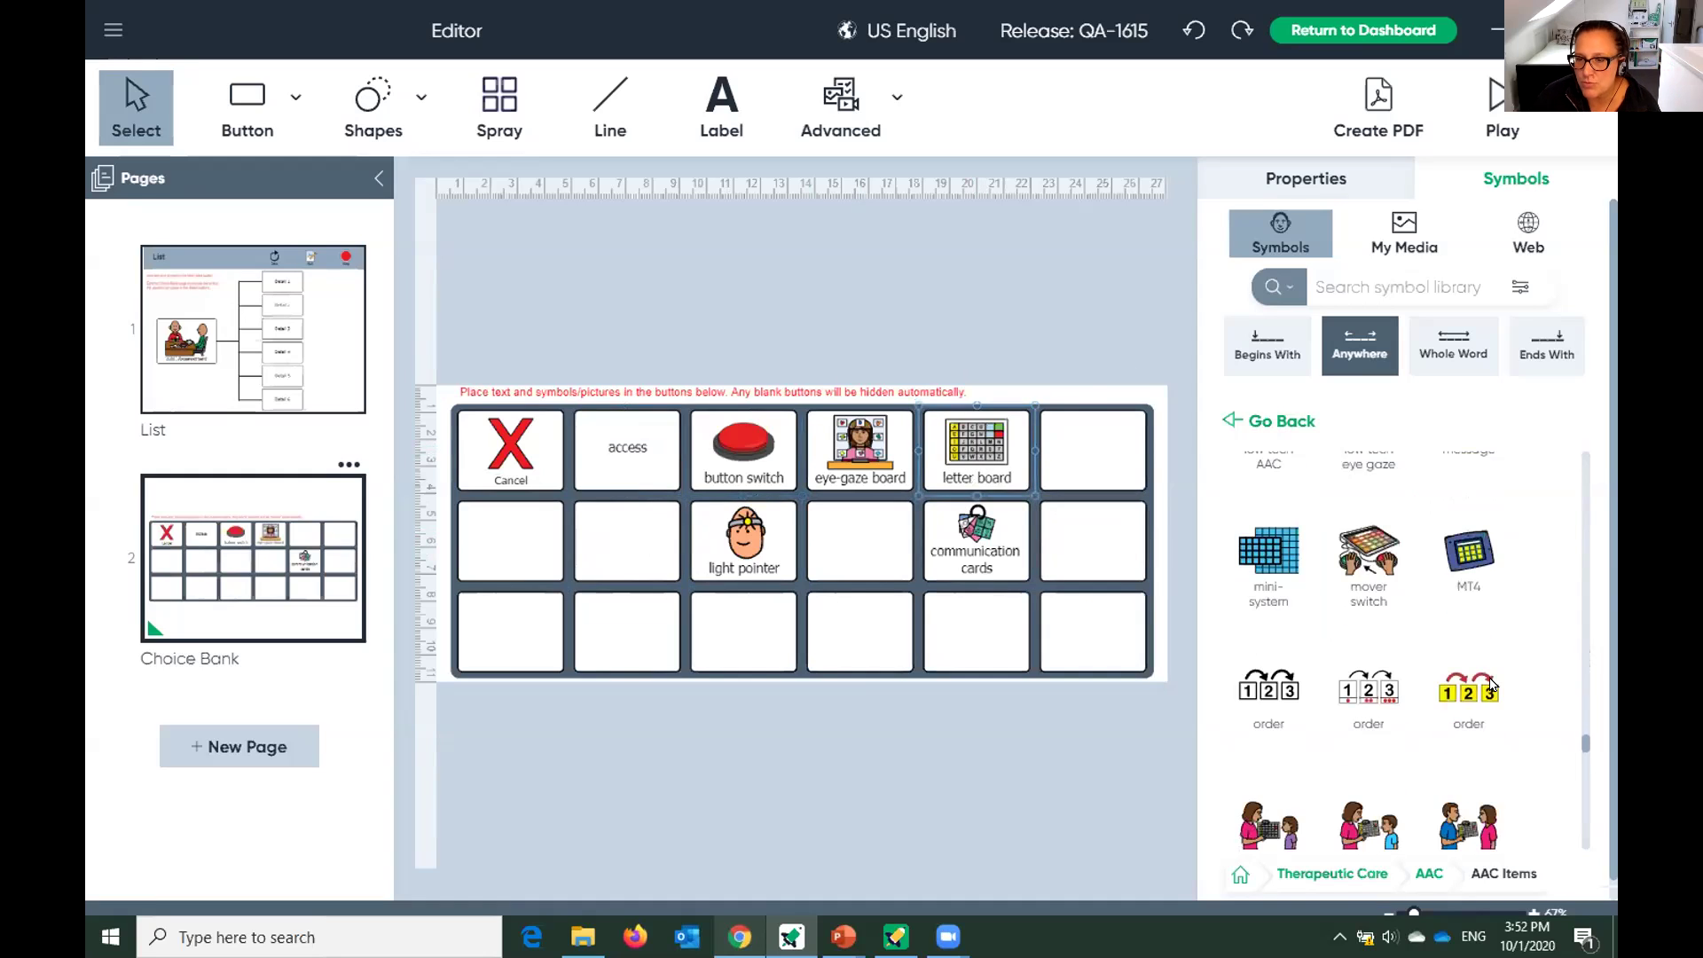
pyautogui.scroll(-2, 1490, 683)
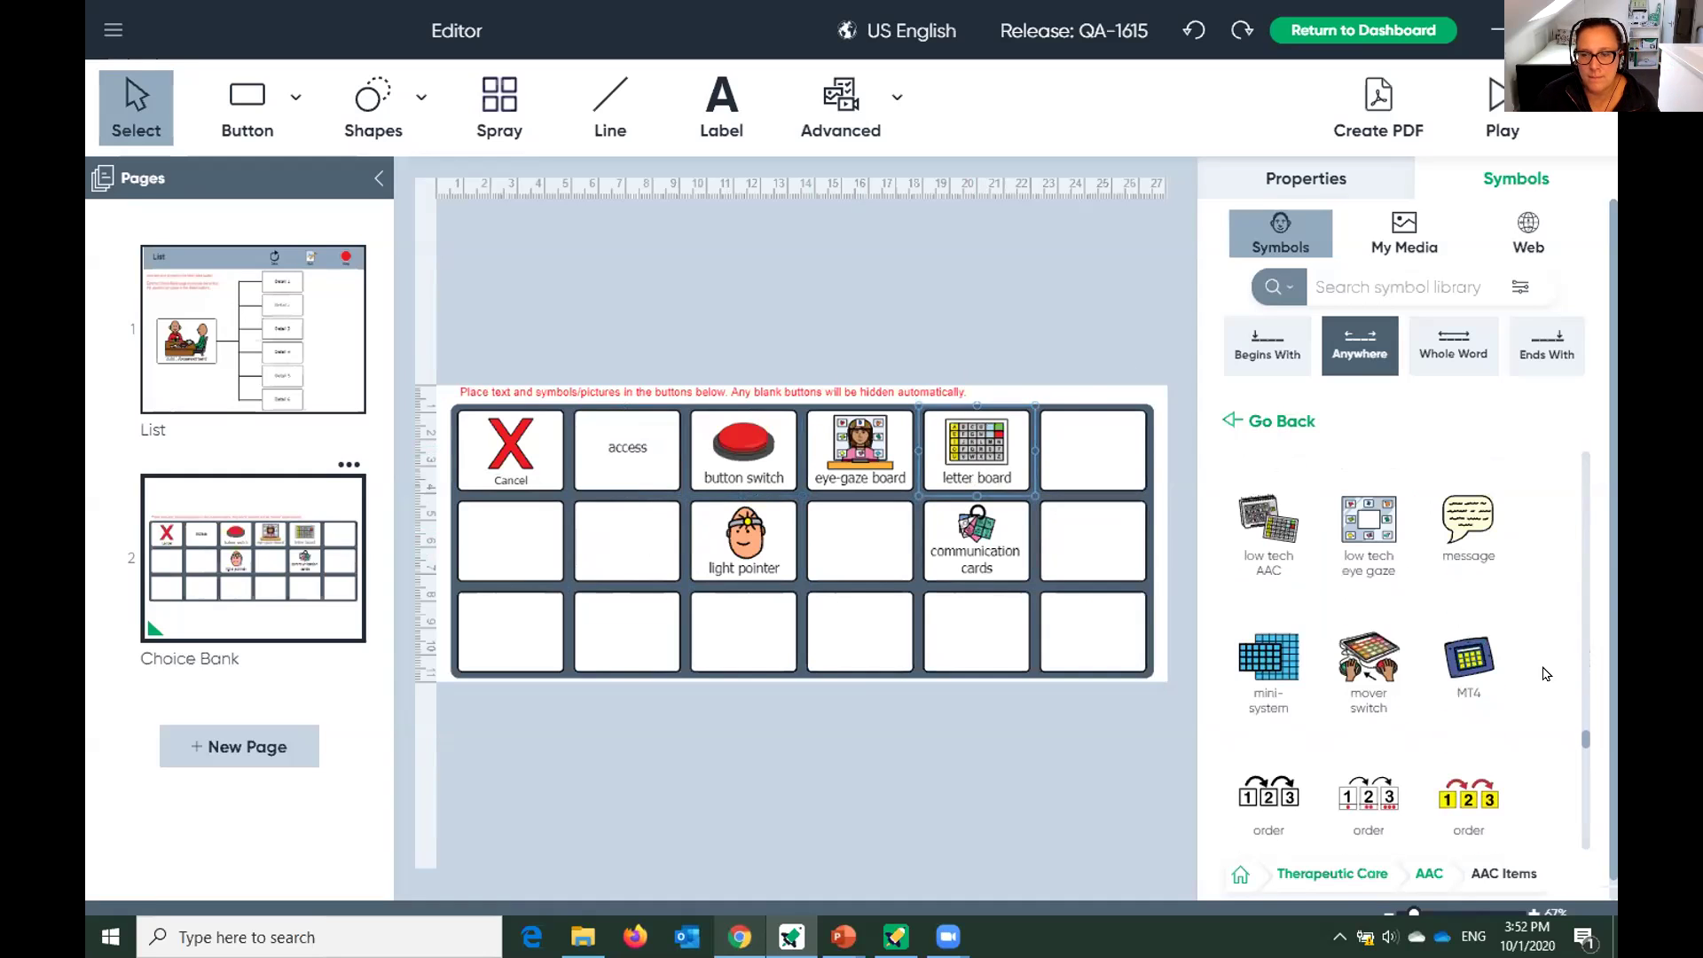
pyautogui.moveTo(1389, 538); pyautogui.dragTo(865, 550)
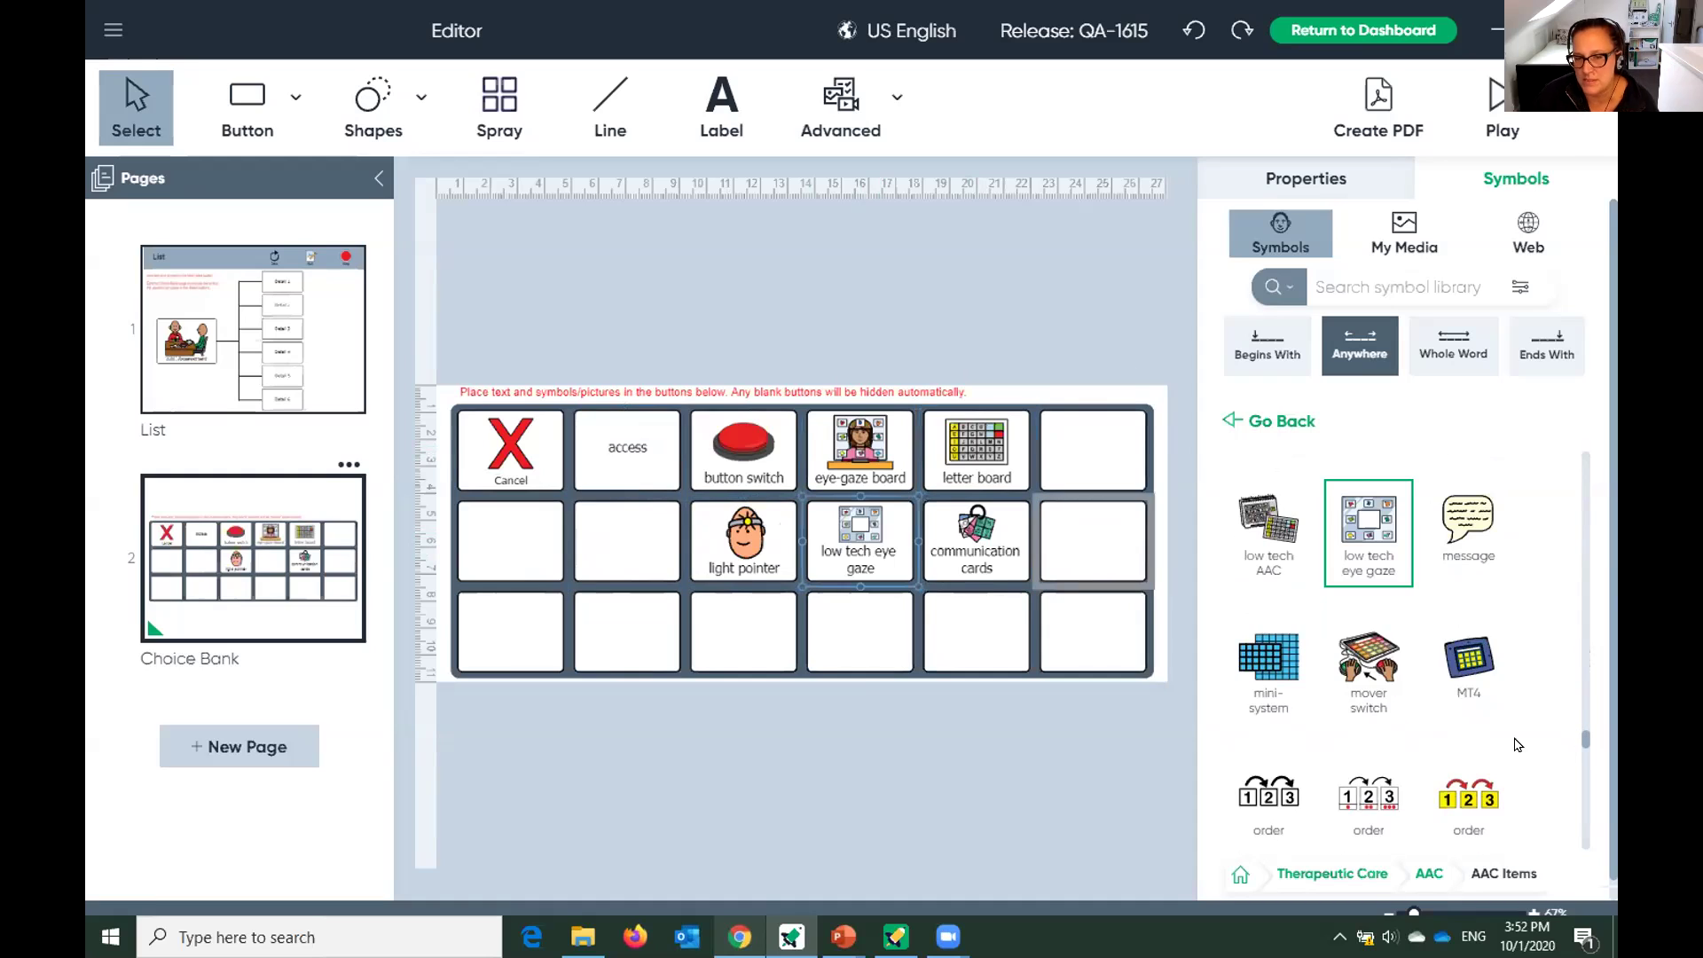
pyautogui.scroll(-5, 1527, 761)
pyautogui.moveTo(1374, 676); pyautogui.dragTo(710, 626)
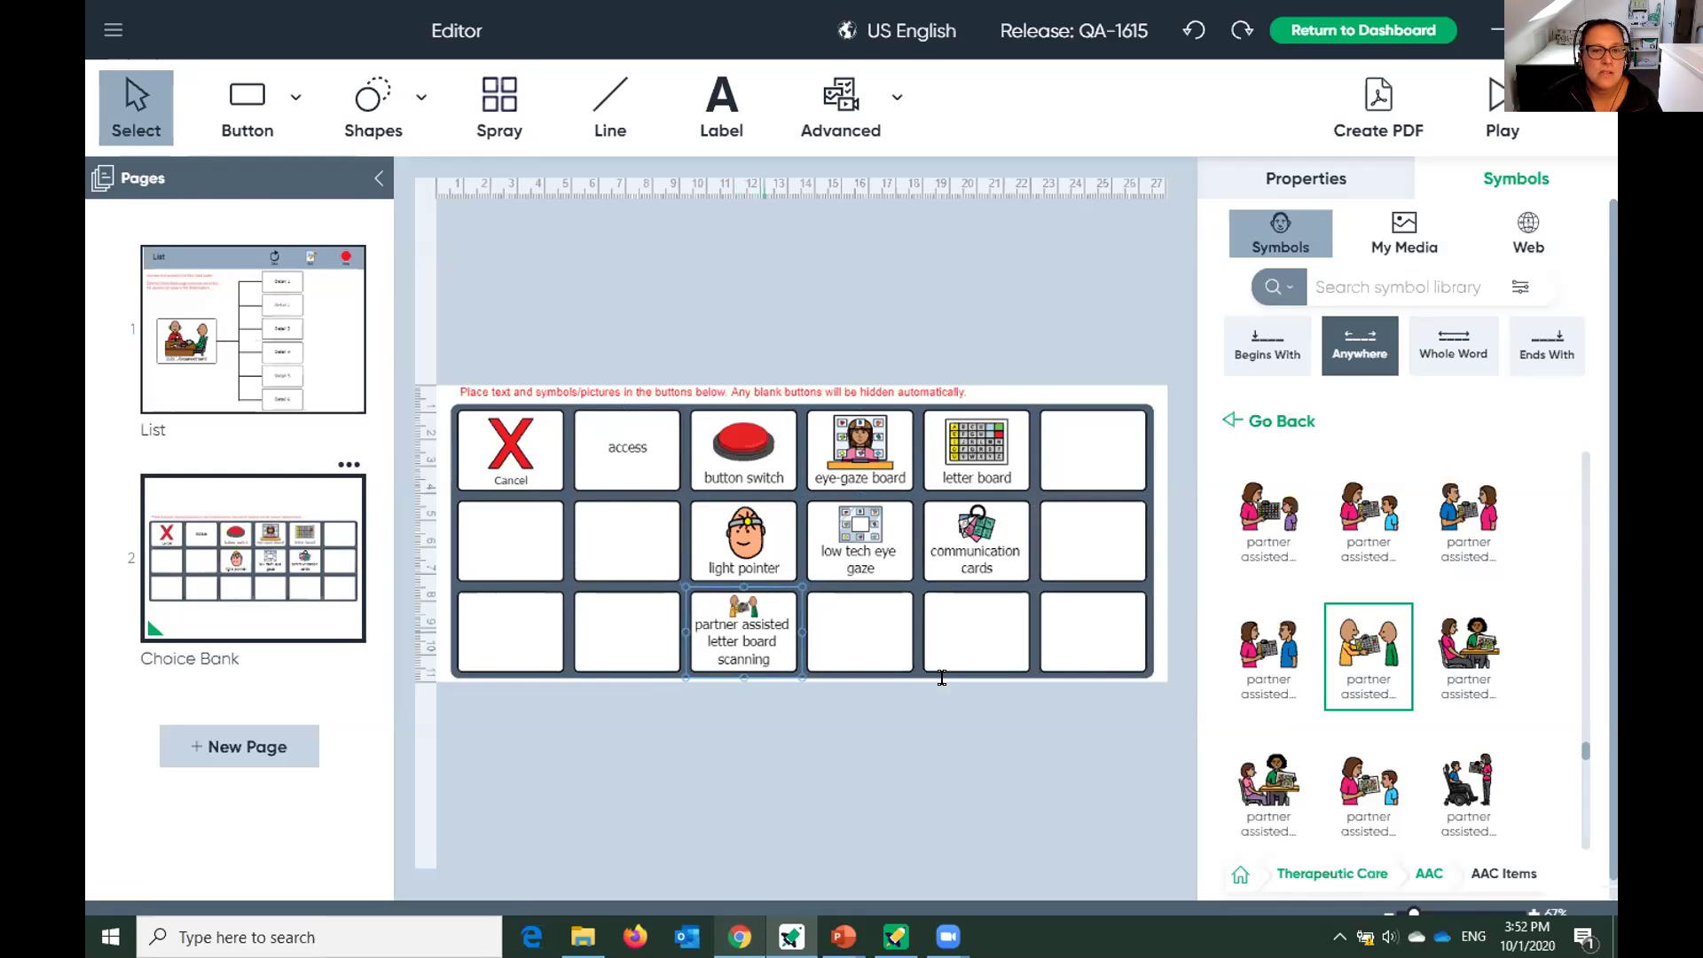
pyautogui.moveTo(605, 446); pyautogui.dragTo(1094, 656)
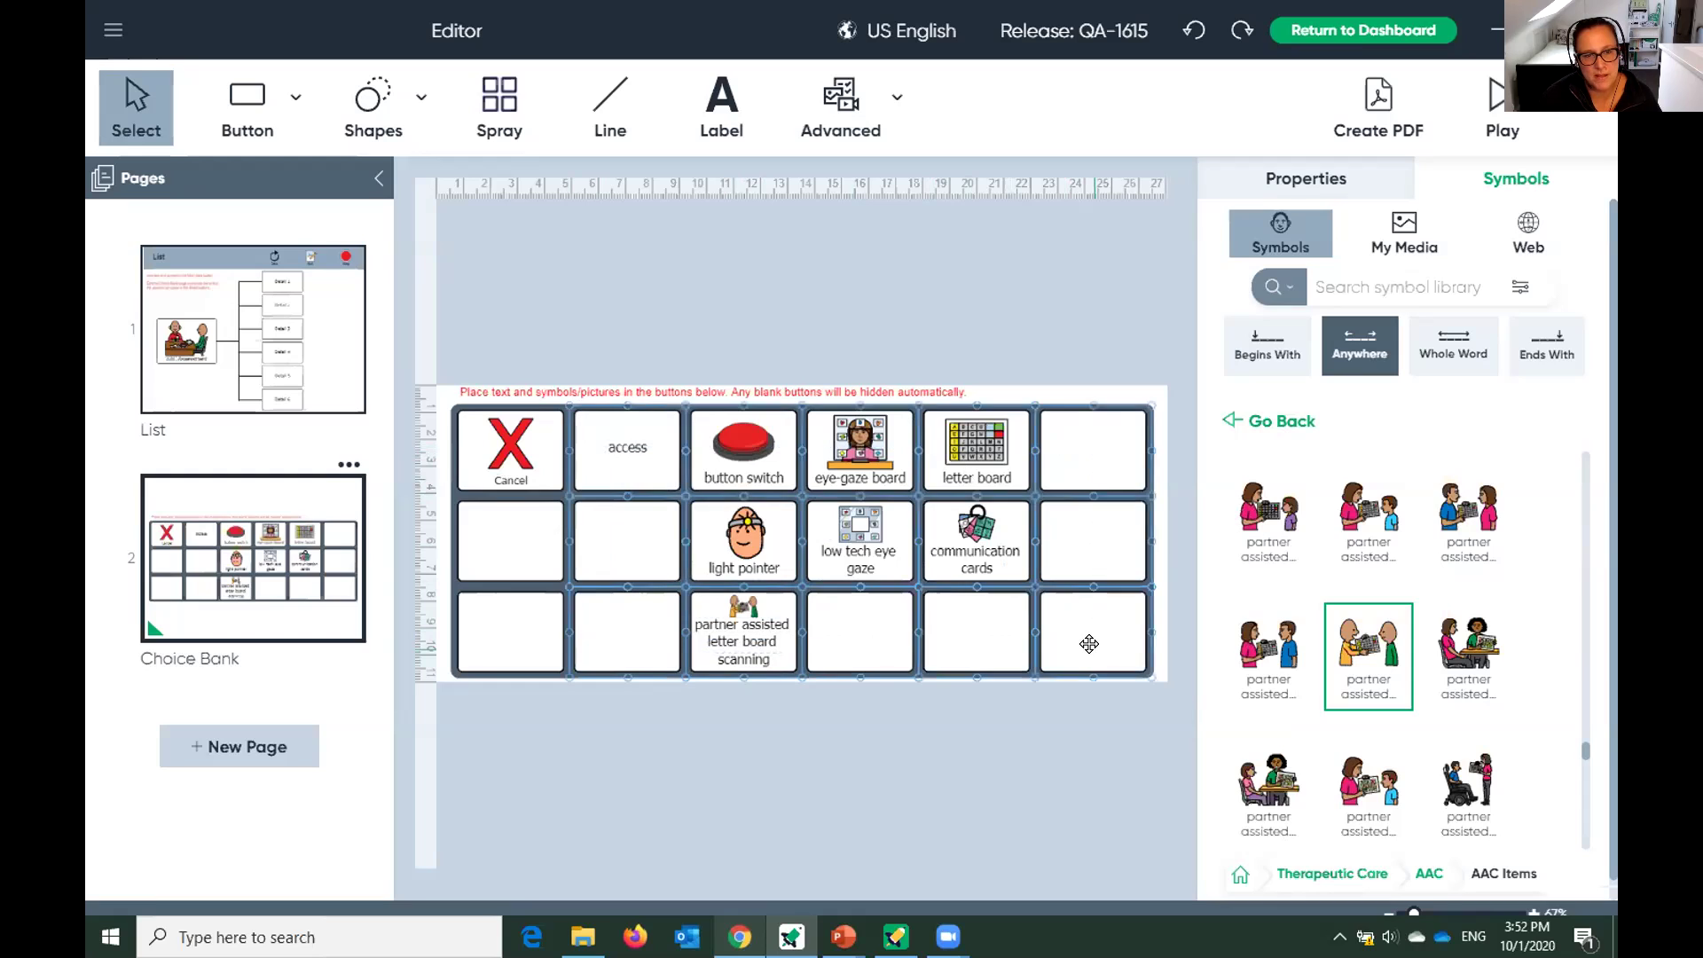
# Alphabetize the Choice Bank symbols, undo a trial Clear Contents, and reset the library to top categories.
pyautogui.rightClick(837, 446)
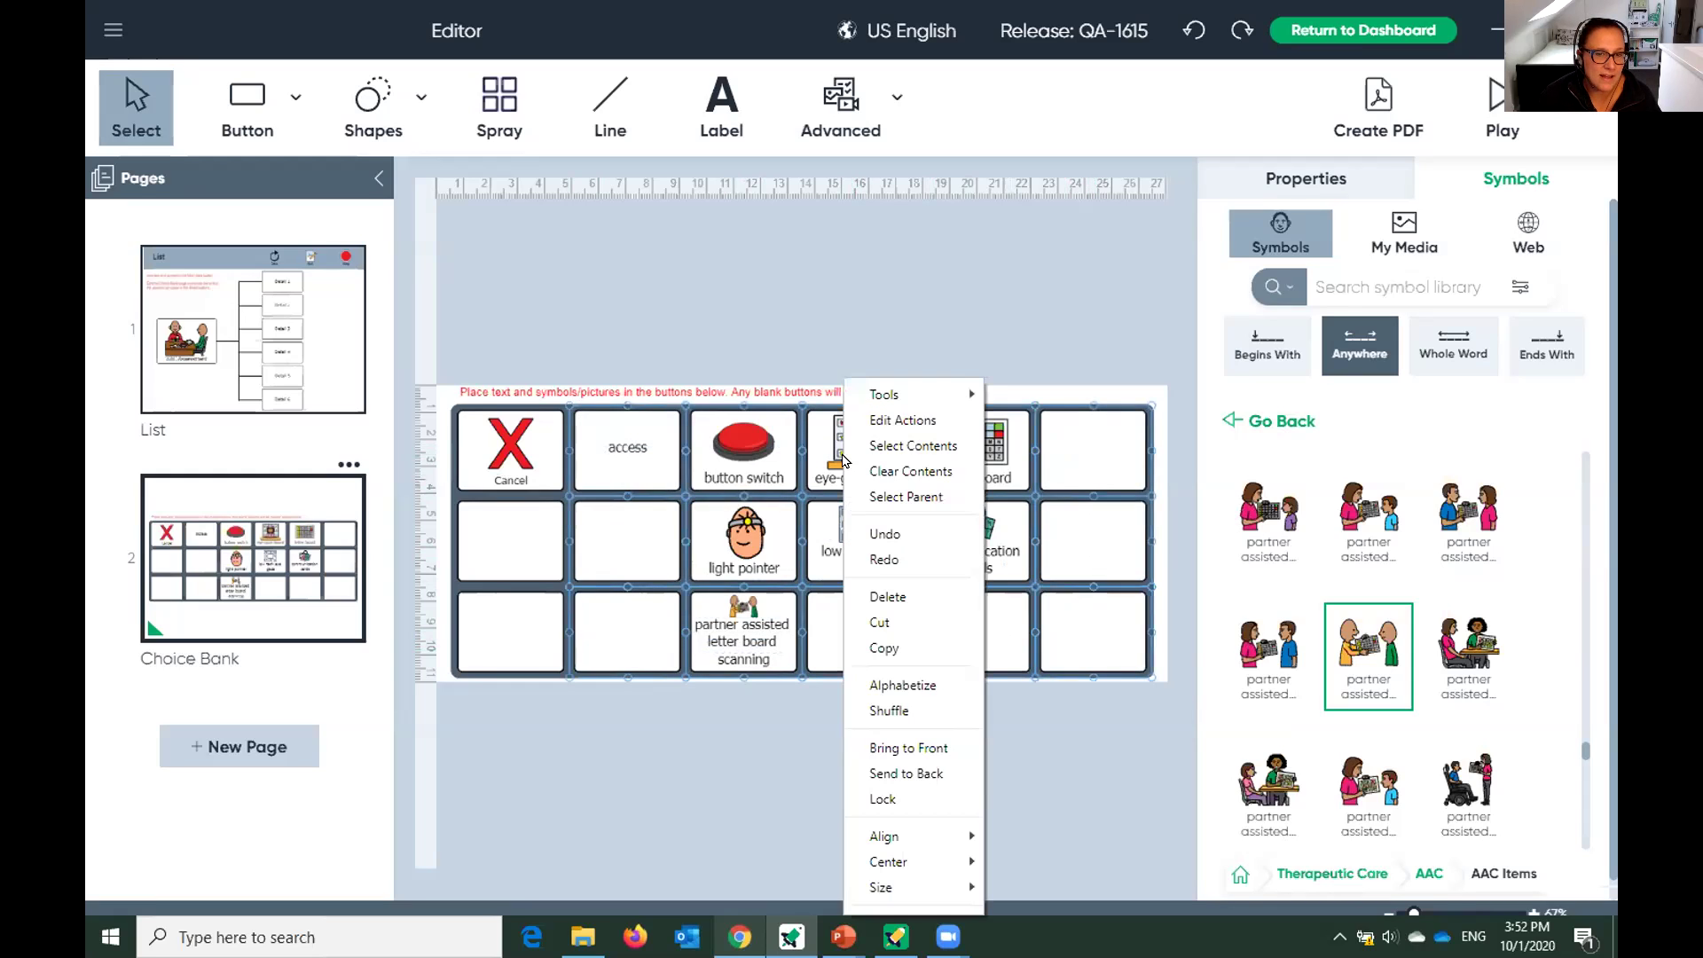
pyautogui.click(912, 684)
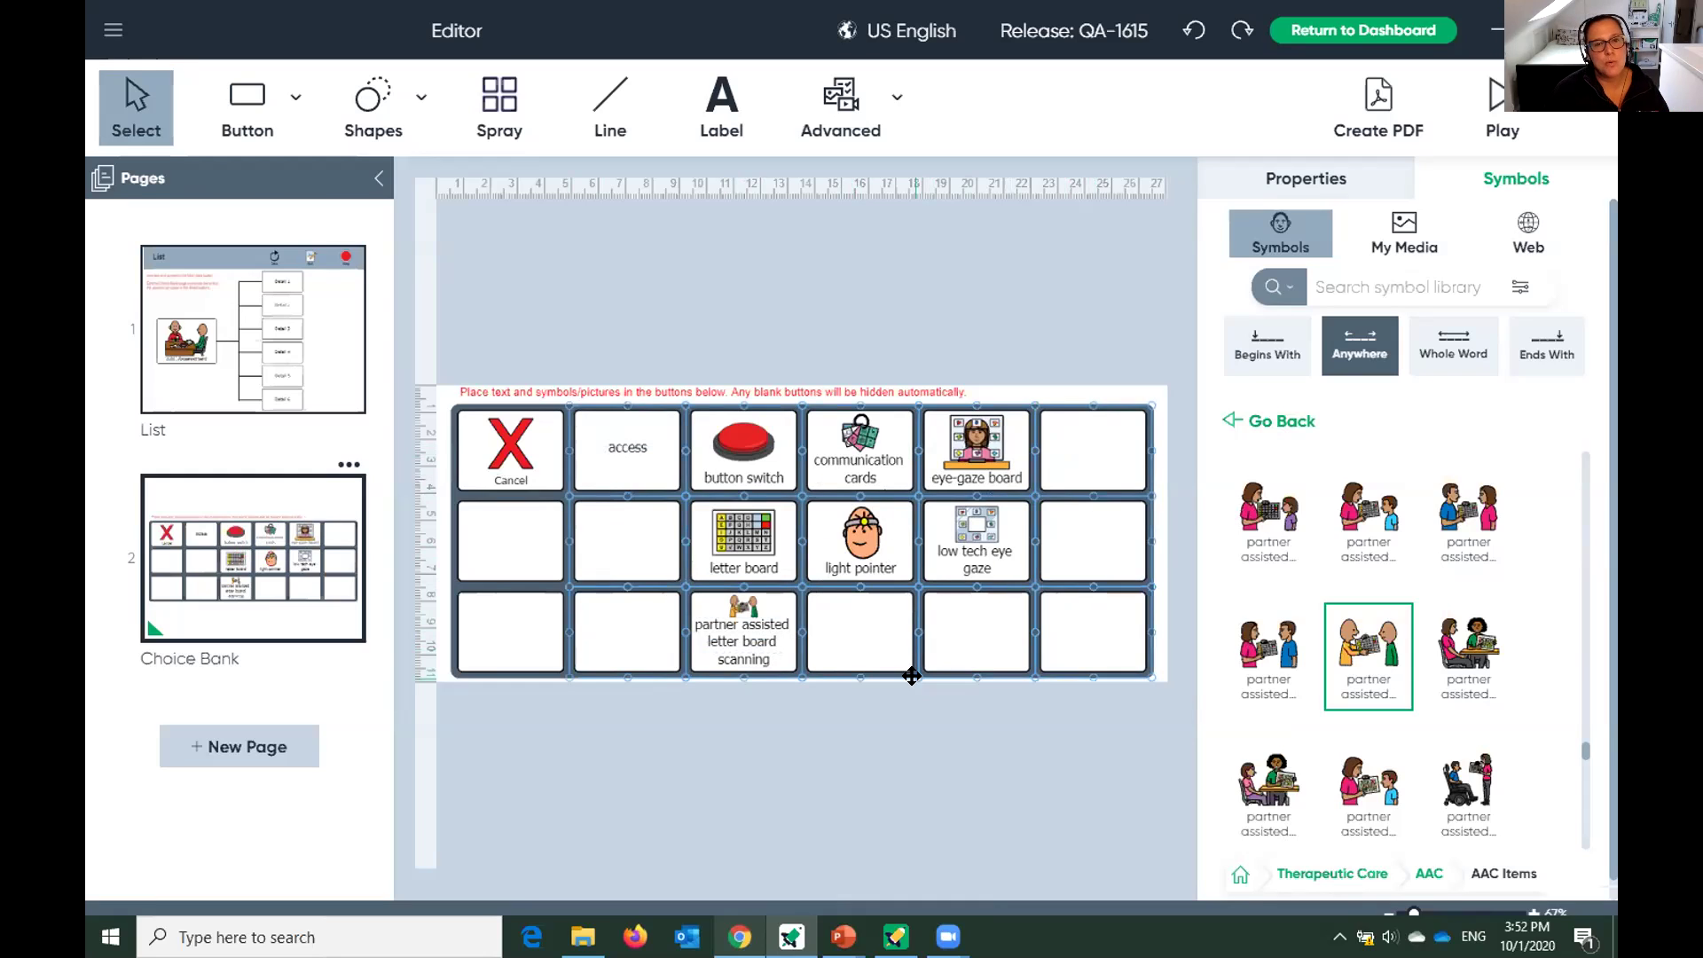
pyautogui.rightClick(862, 459)
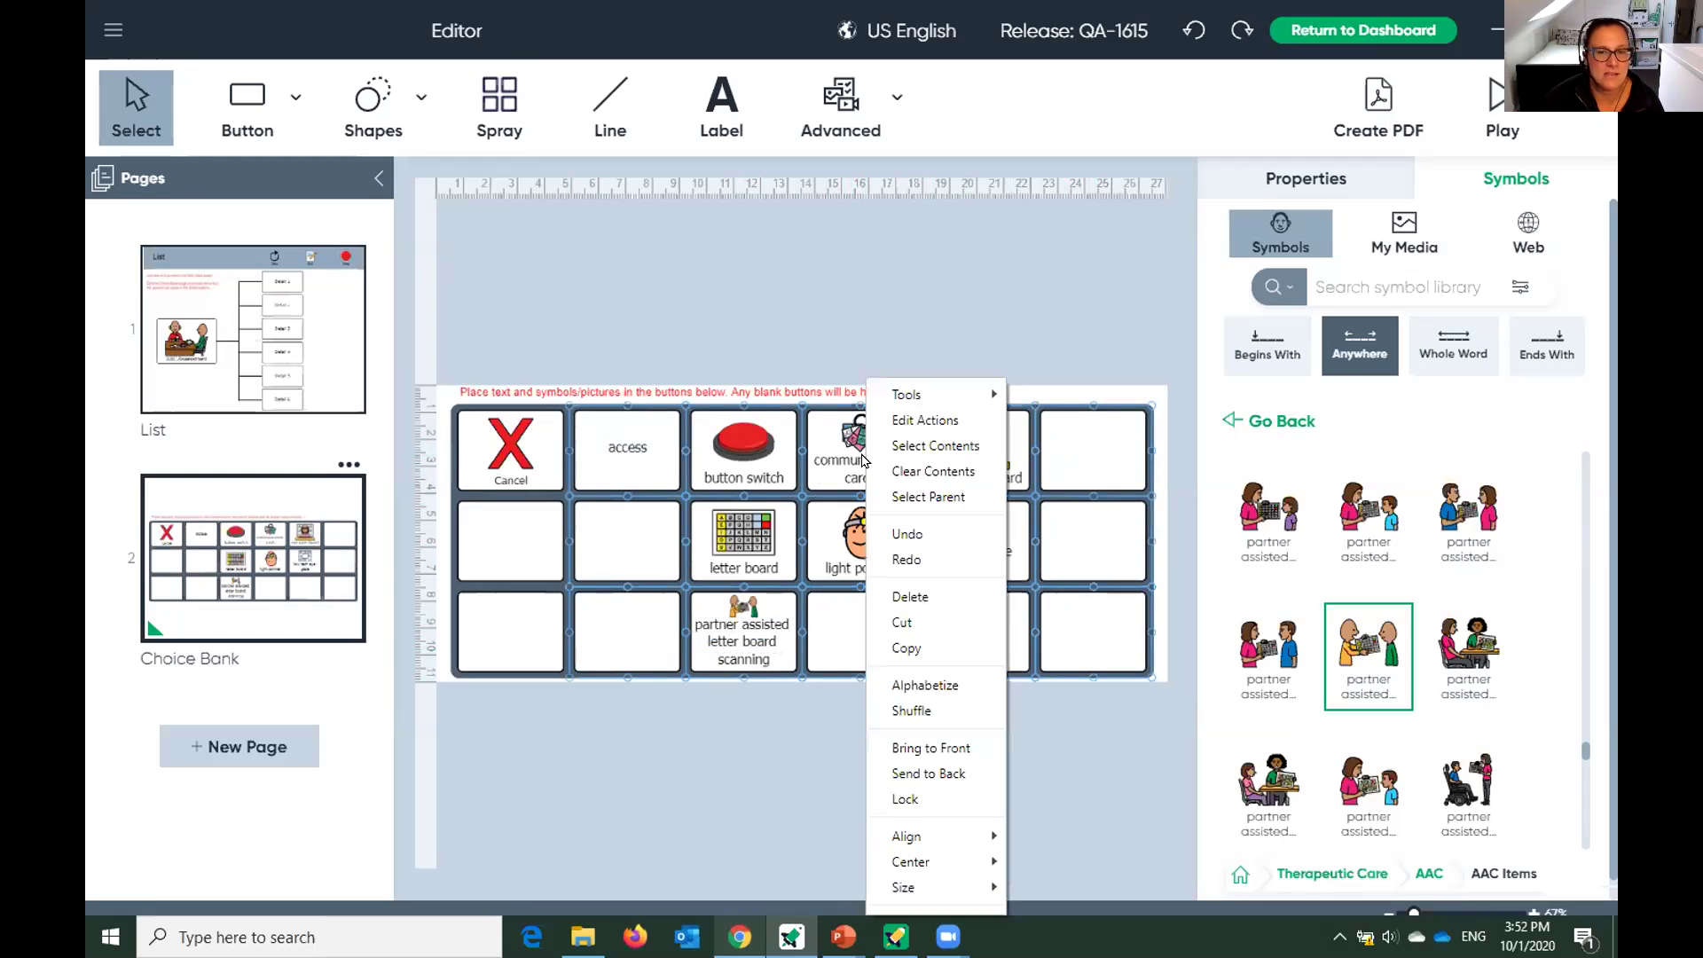
pyautogui.click(922, 484)
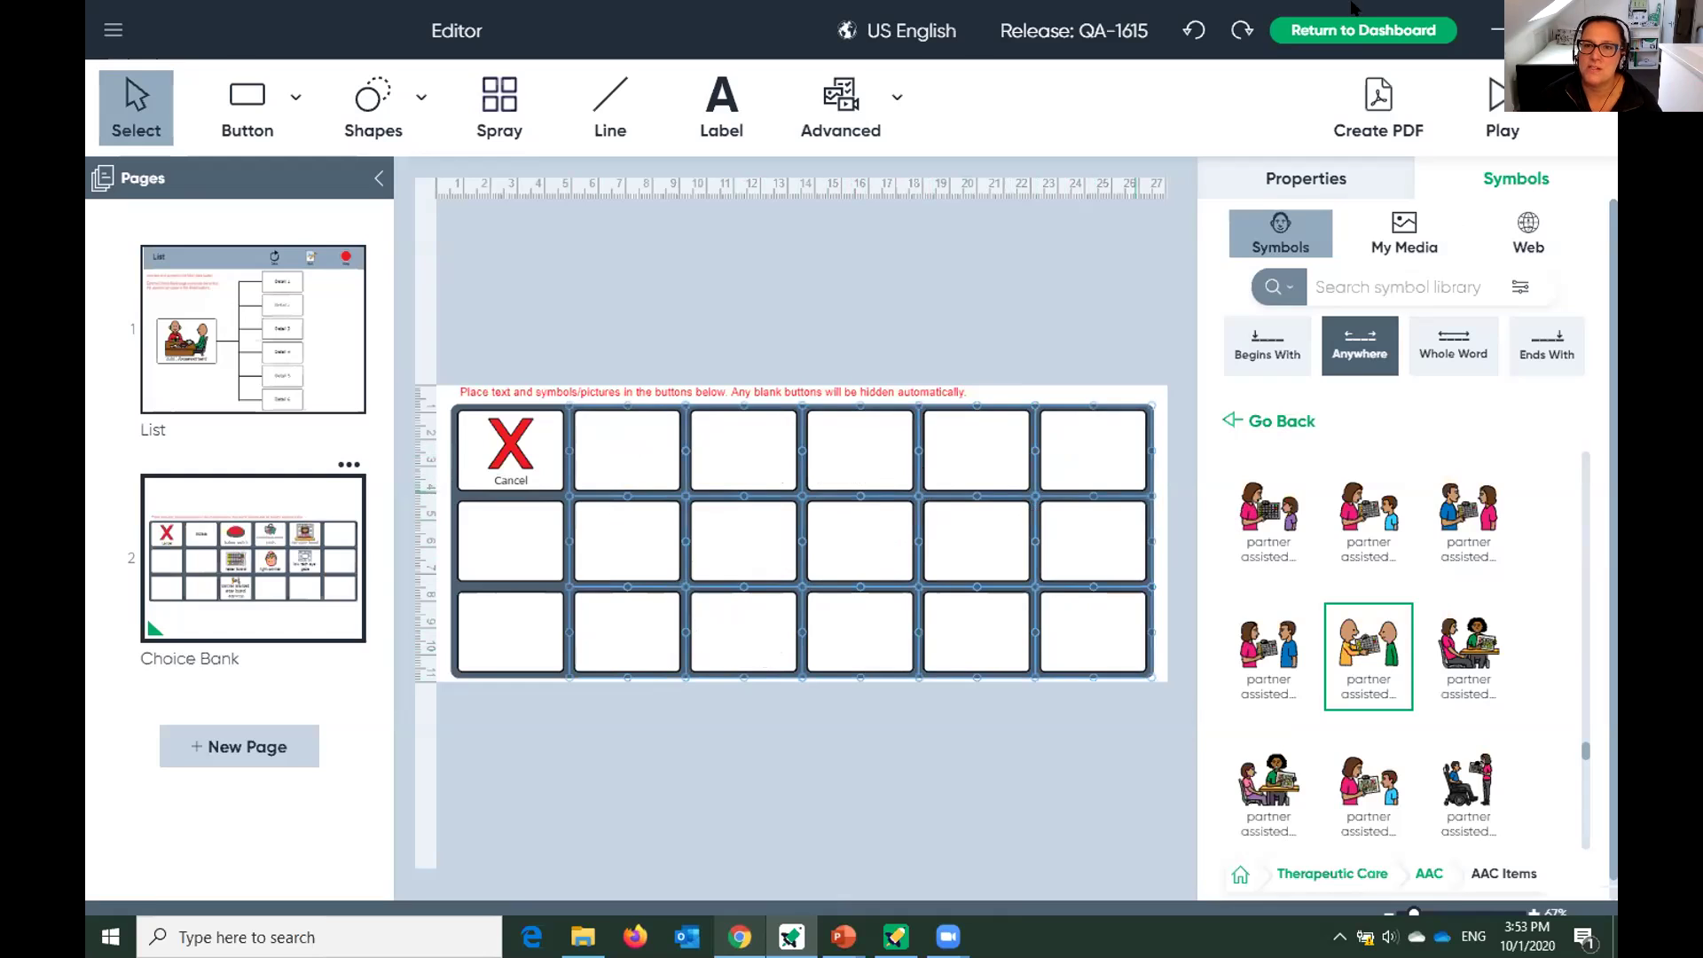
pyautogui.click(1192, 30)
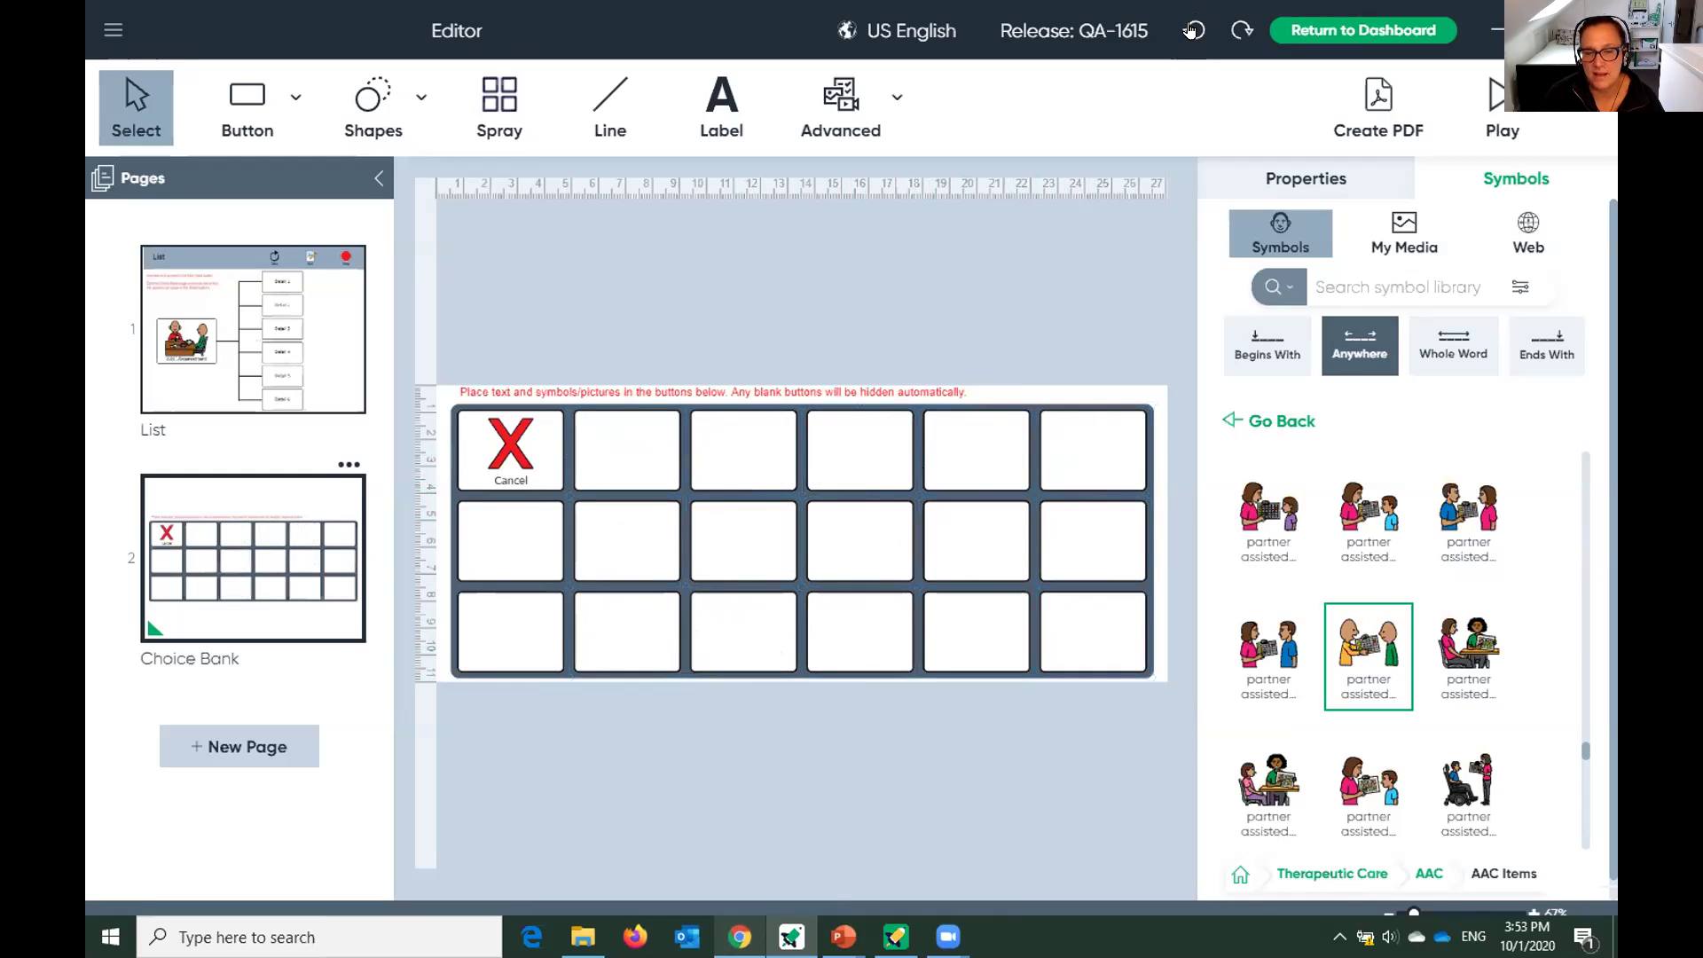
pyautogui.click(1191, 30)
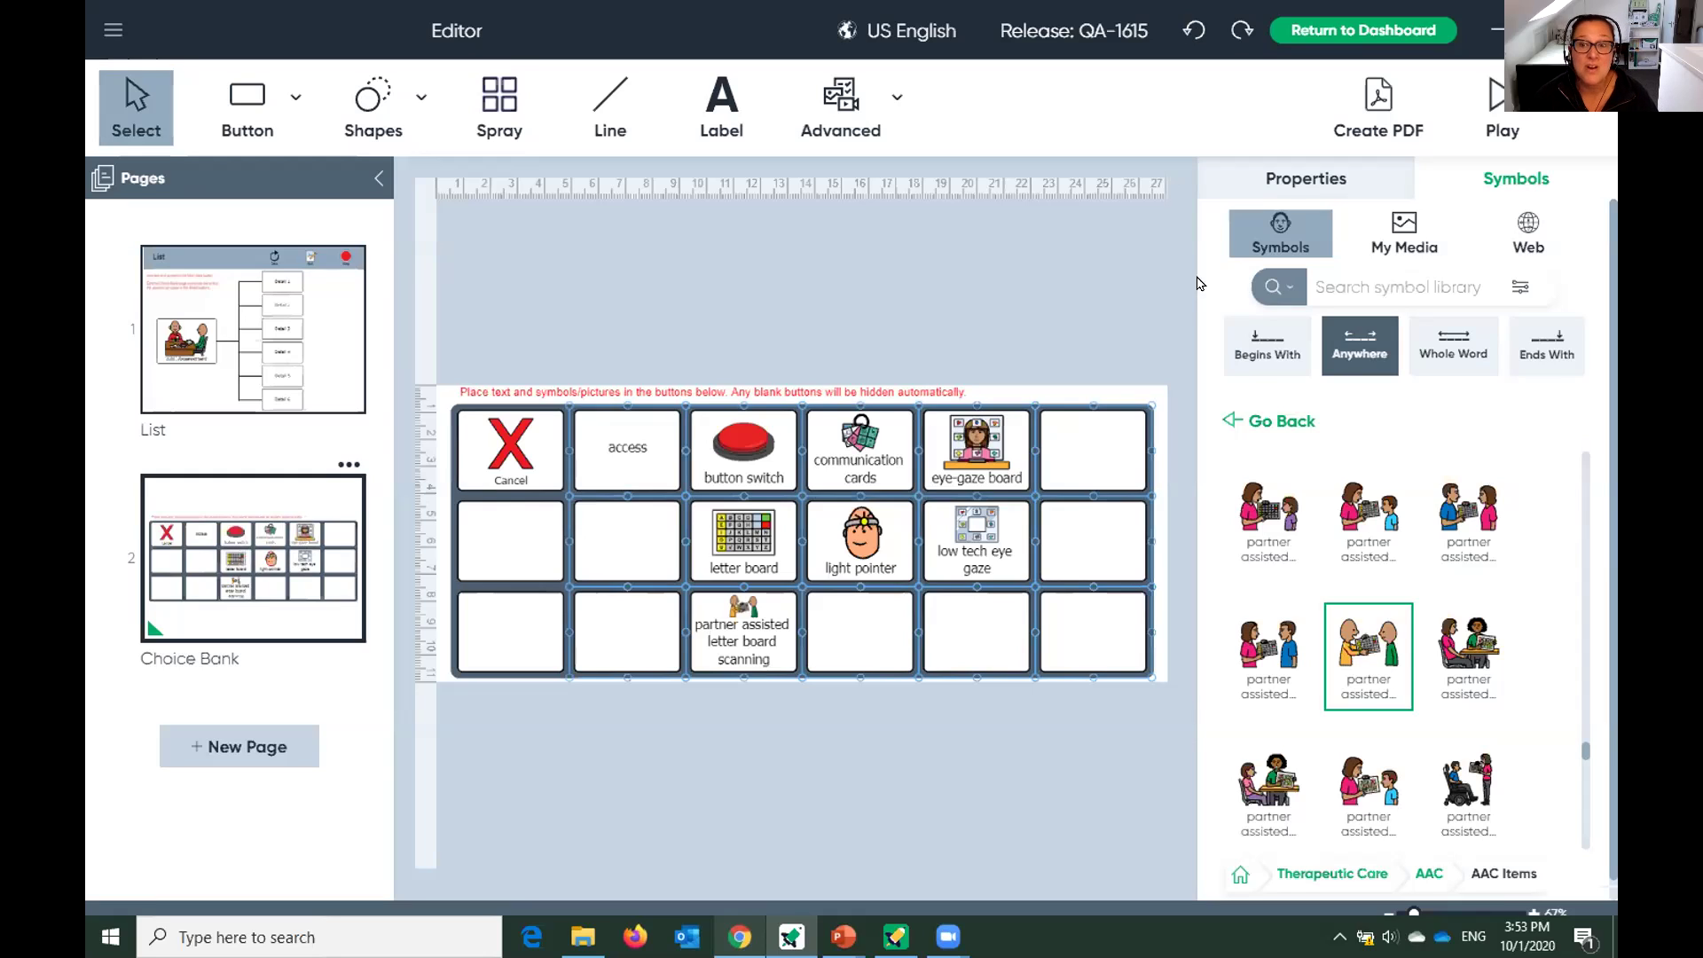
pyautogui.click(1242, 877)
# Give the access cell its access method picture and start the Preview.
pyautogui.scroll(3, 1309, 579)
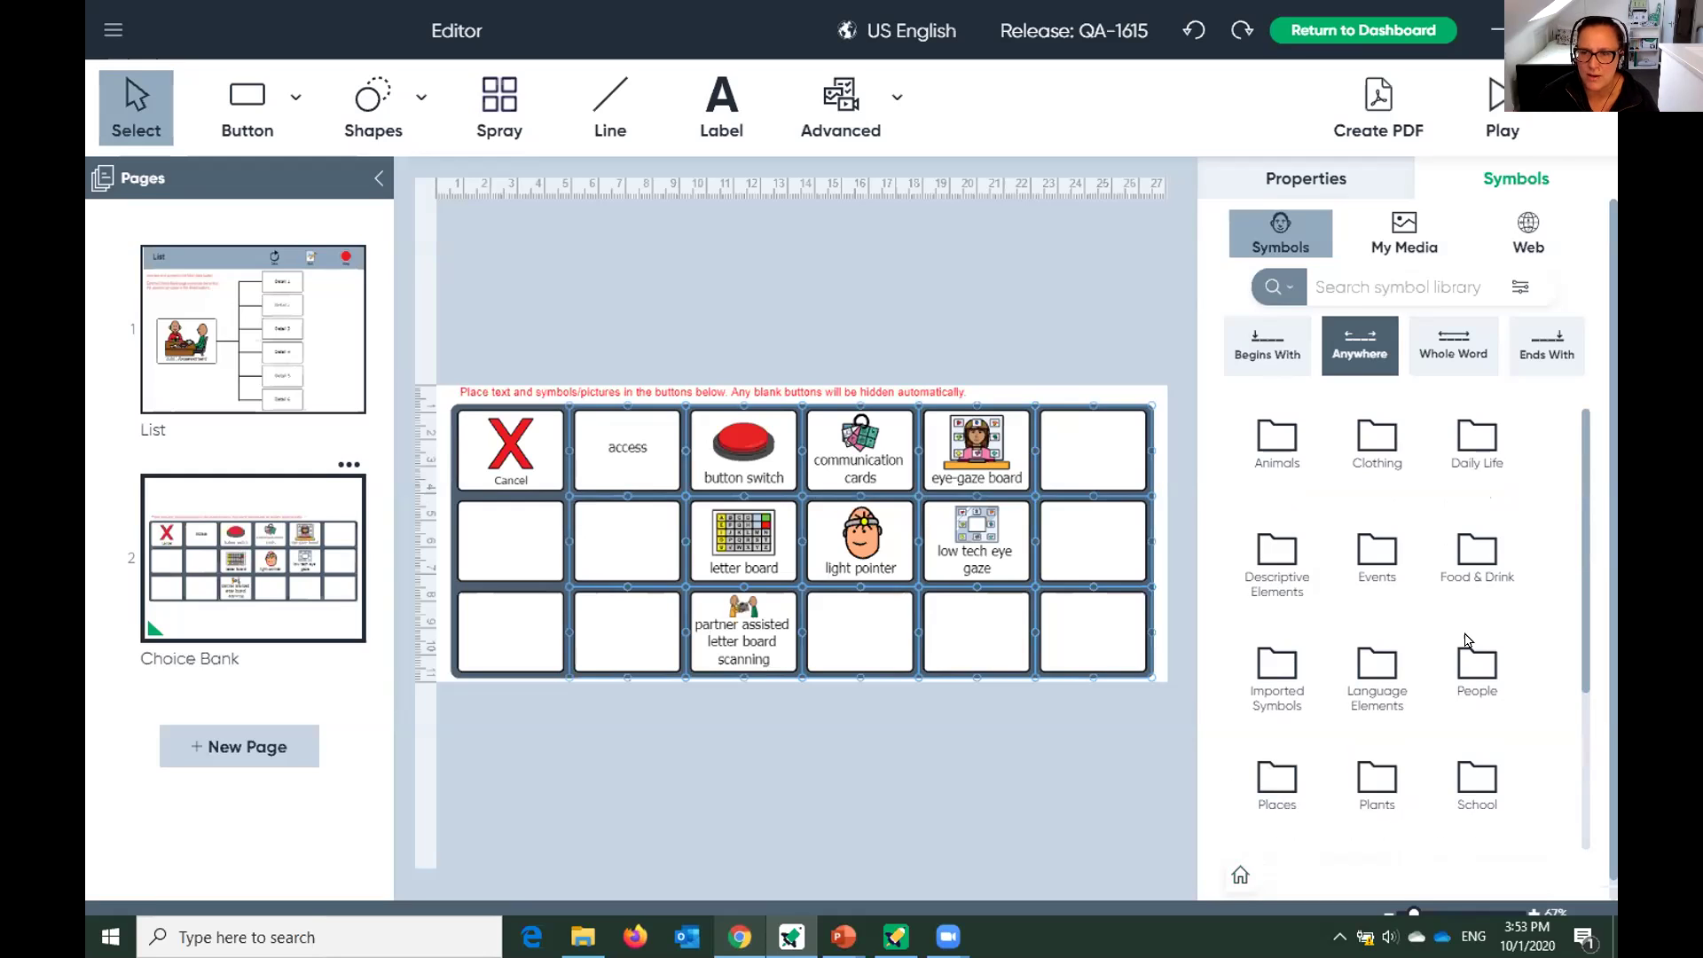
pyautogui.scroll(-3, 1479, 663)
pyautogui.scroll(3, 1479, 664)
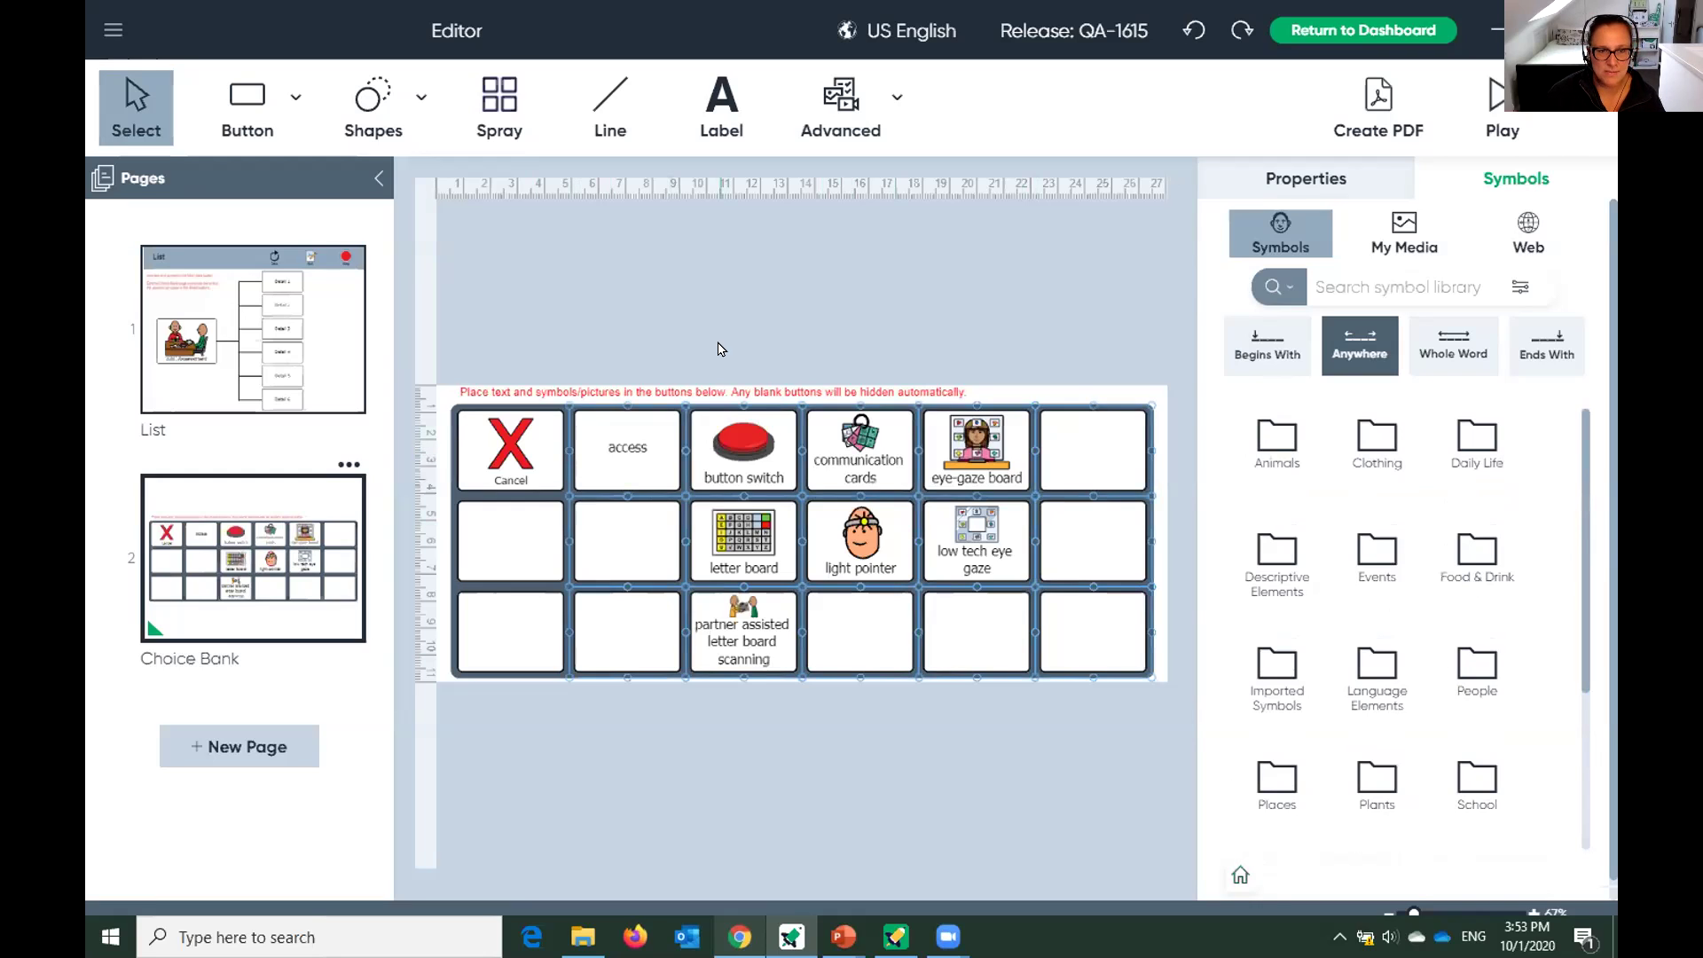
pyautogui.click(640, 470)
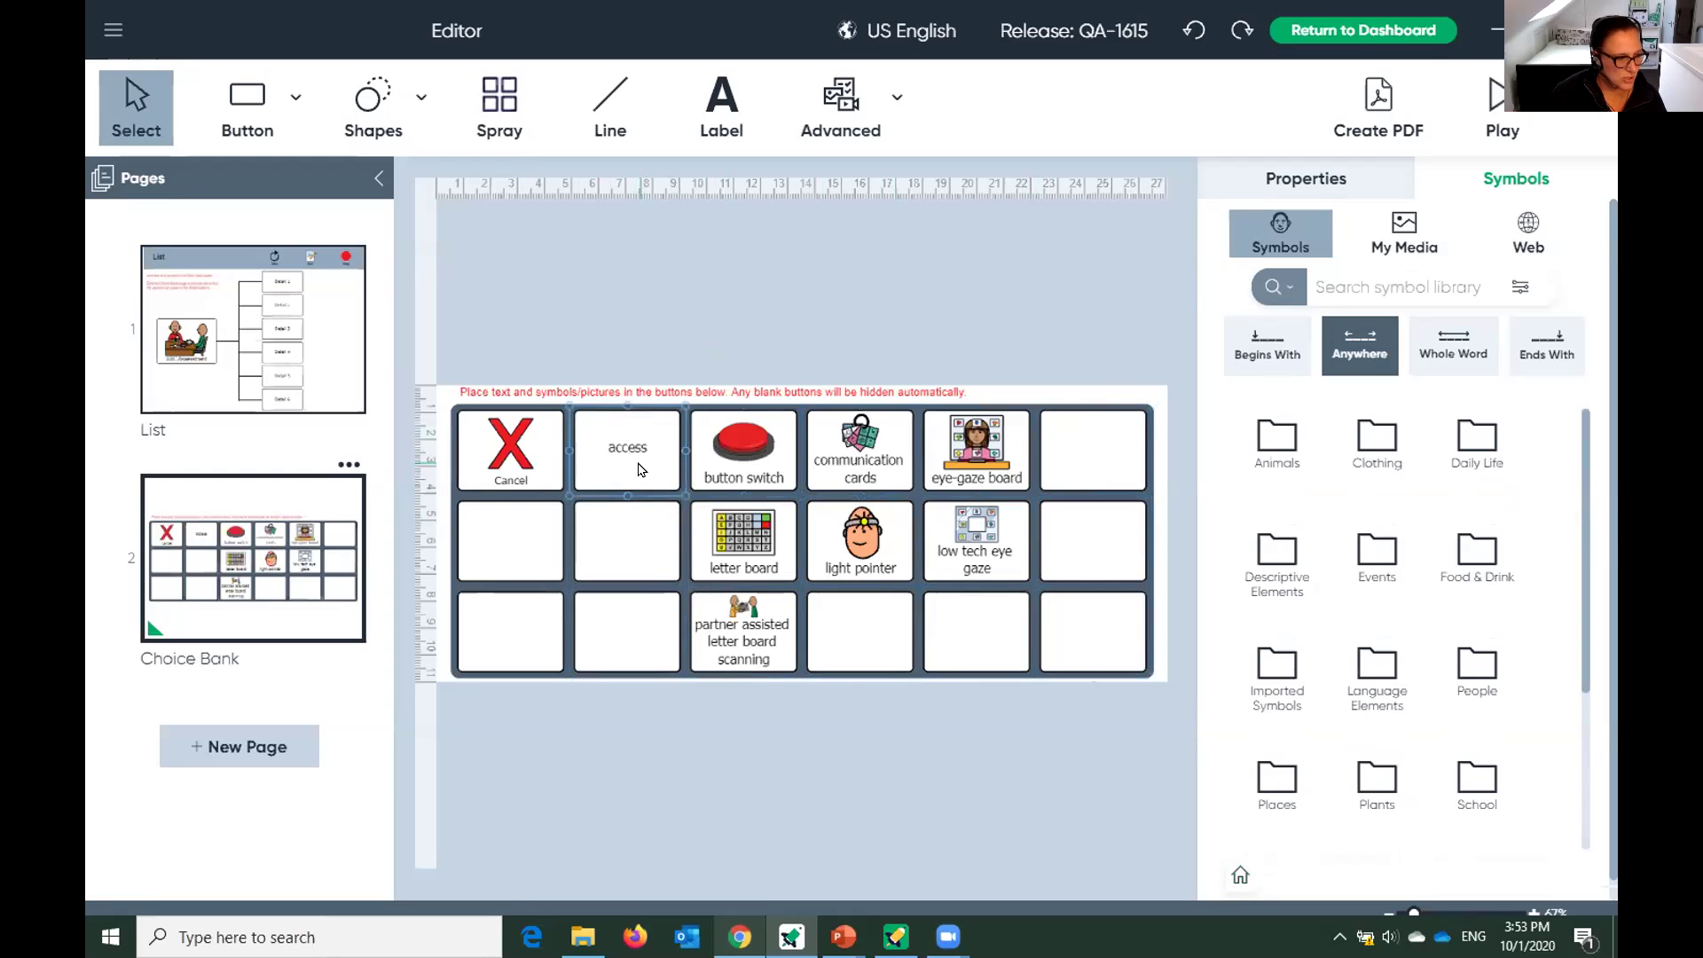
pyautogui.click(640, 469)
pyautogui.click(1301, 817)
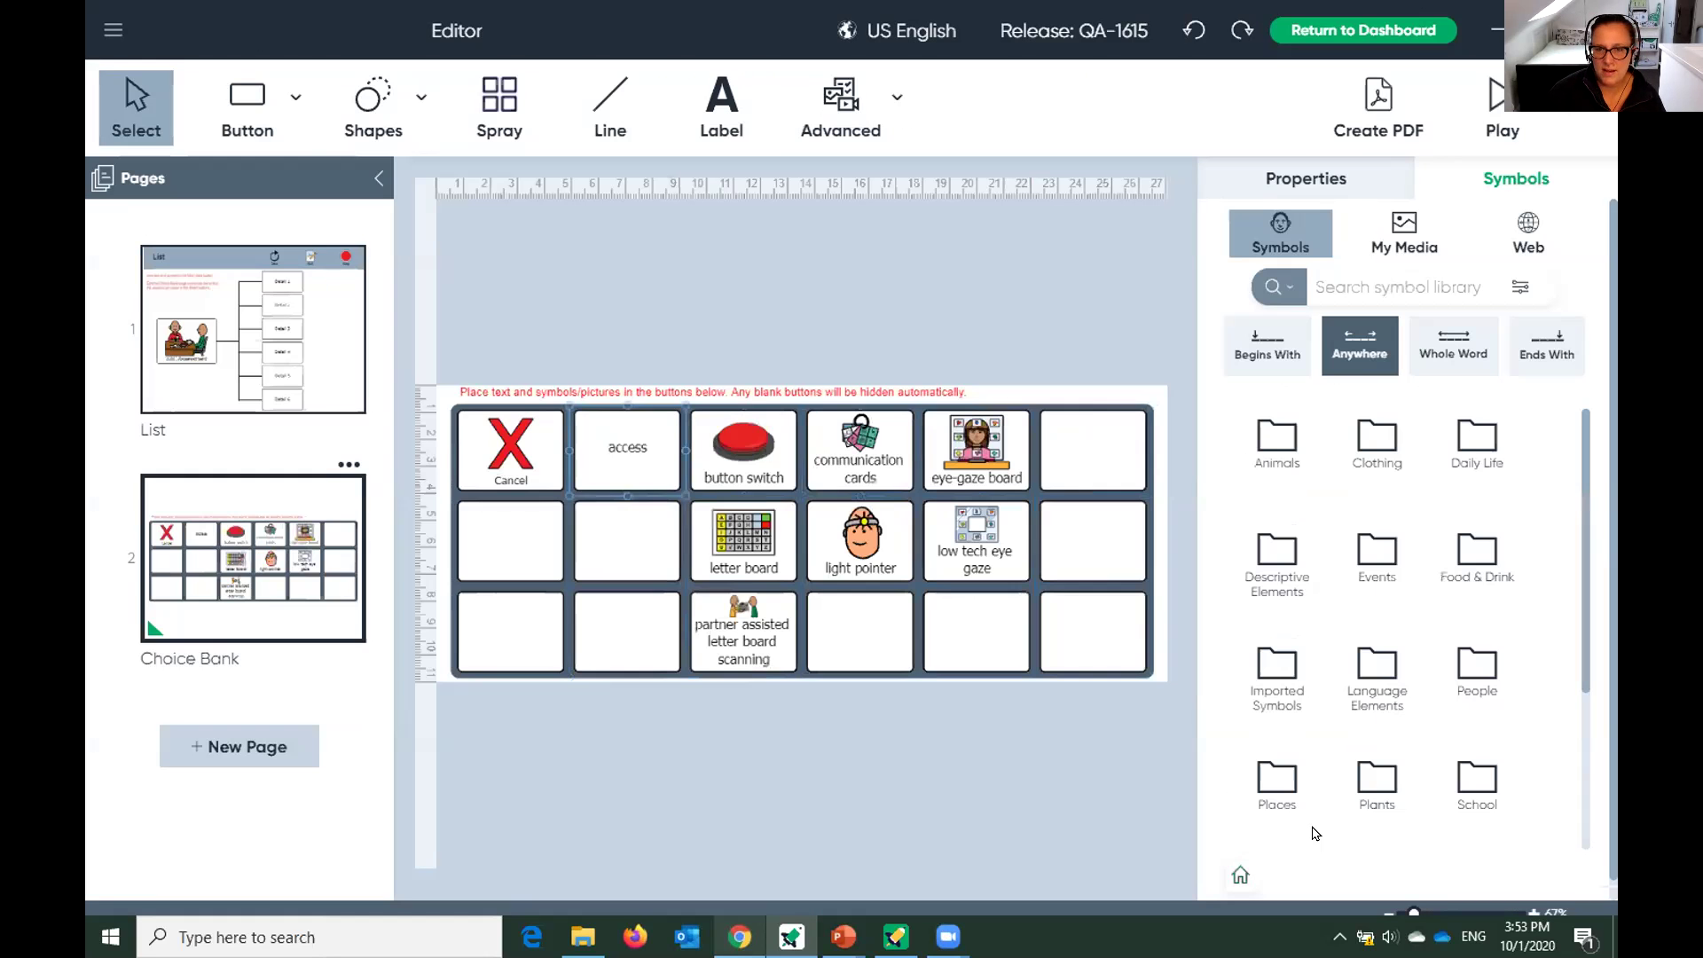
pyautogui.click(1496, 95)
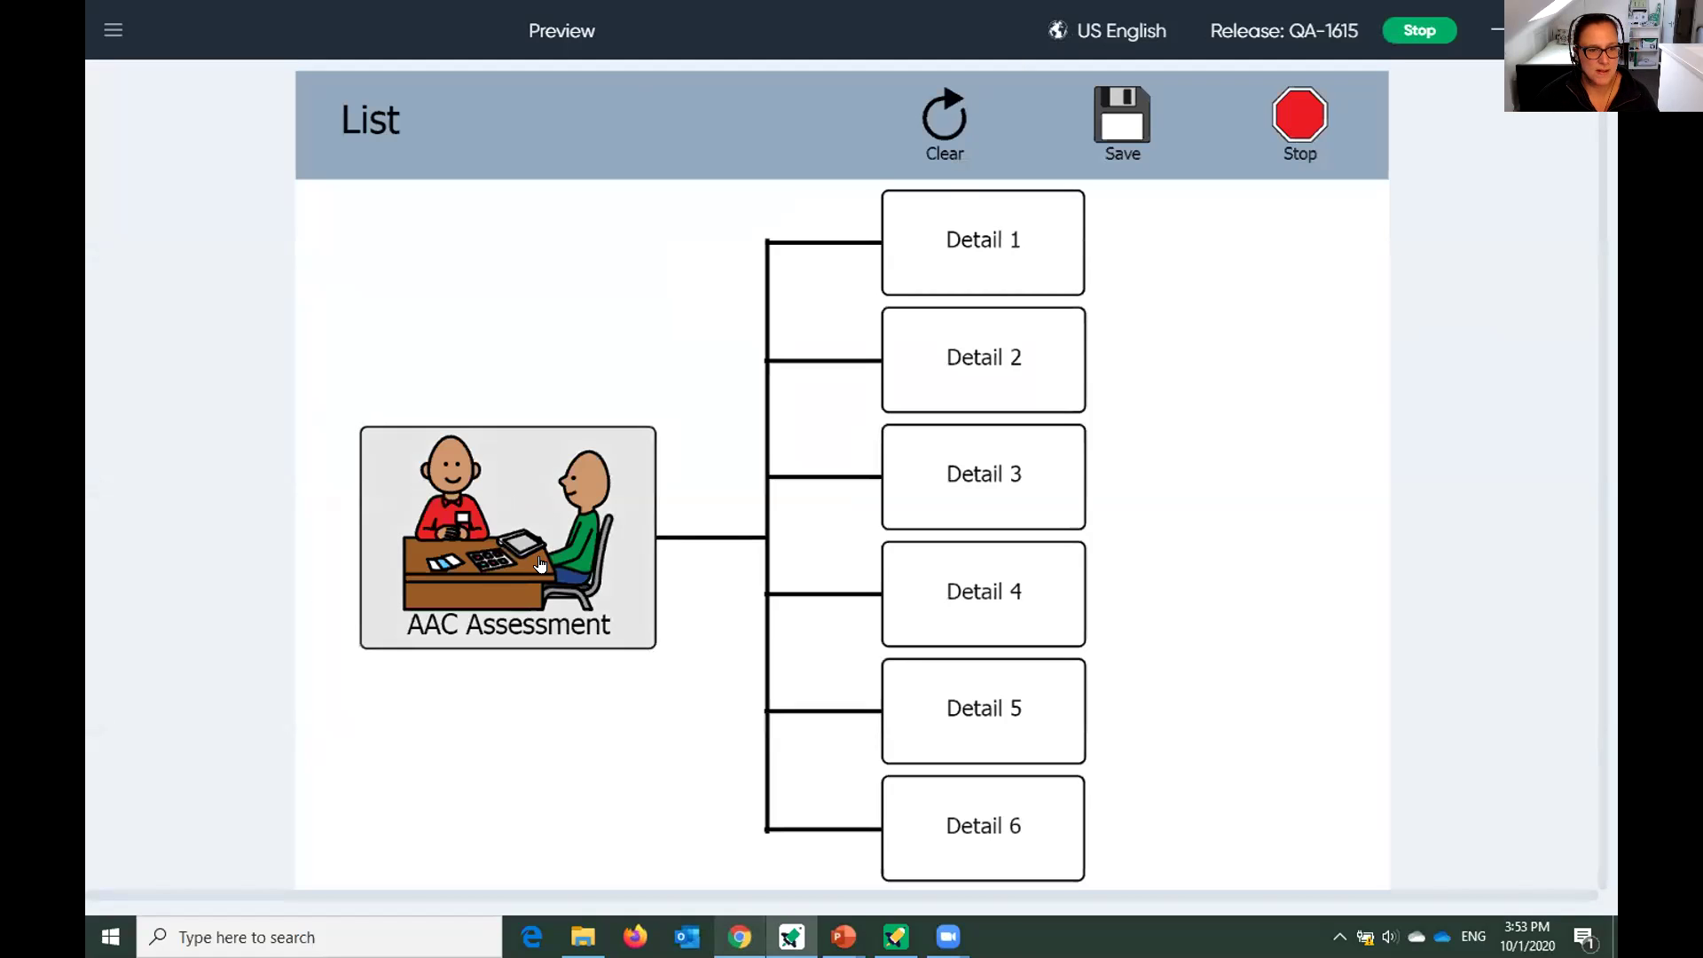
# Fill Details 1–3 with low tech eye gaze, partner assisted letter board scanning and access.
pyautogui.click(989, 239)
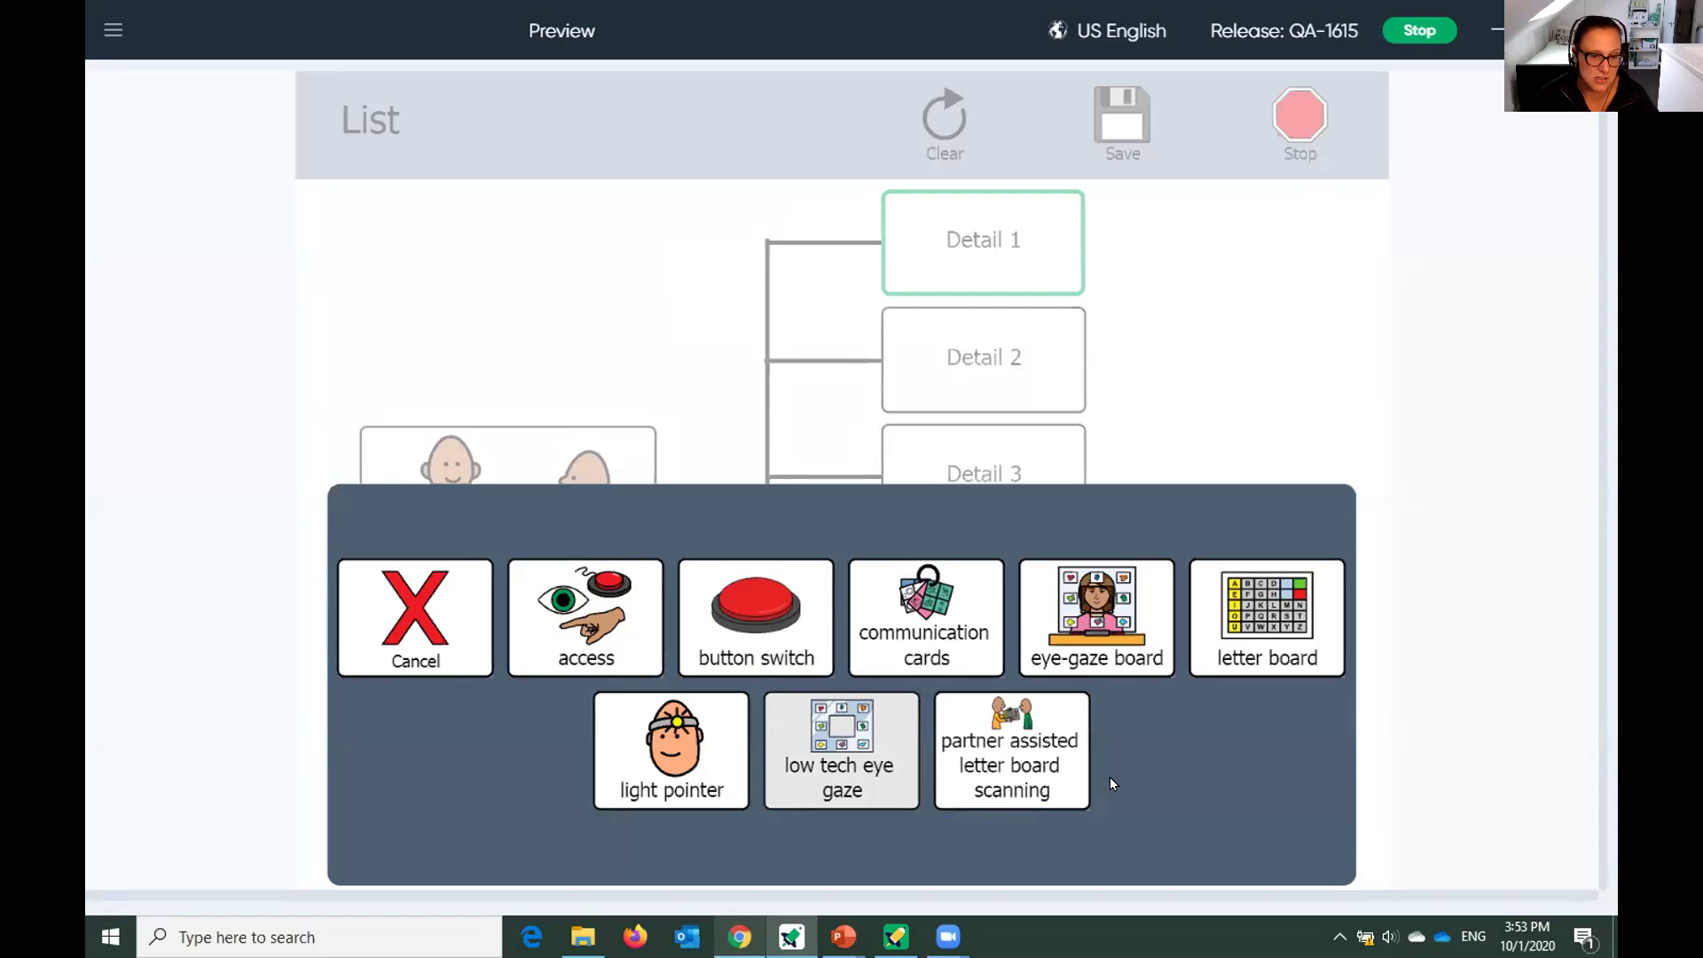
pyautogui.press('space')
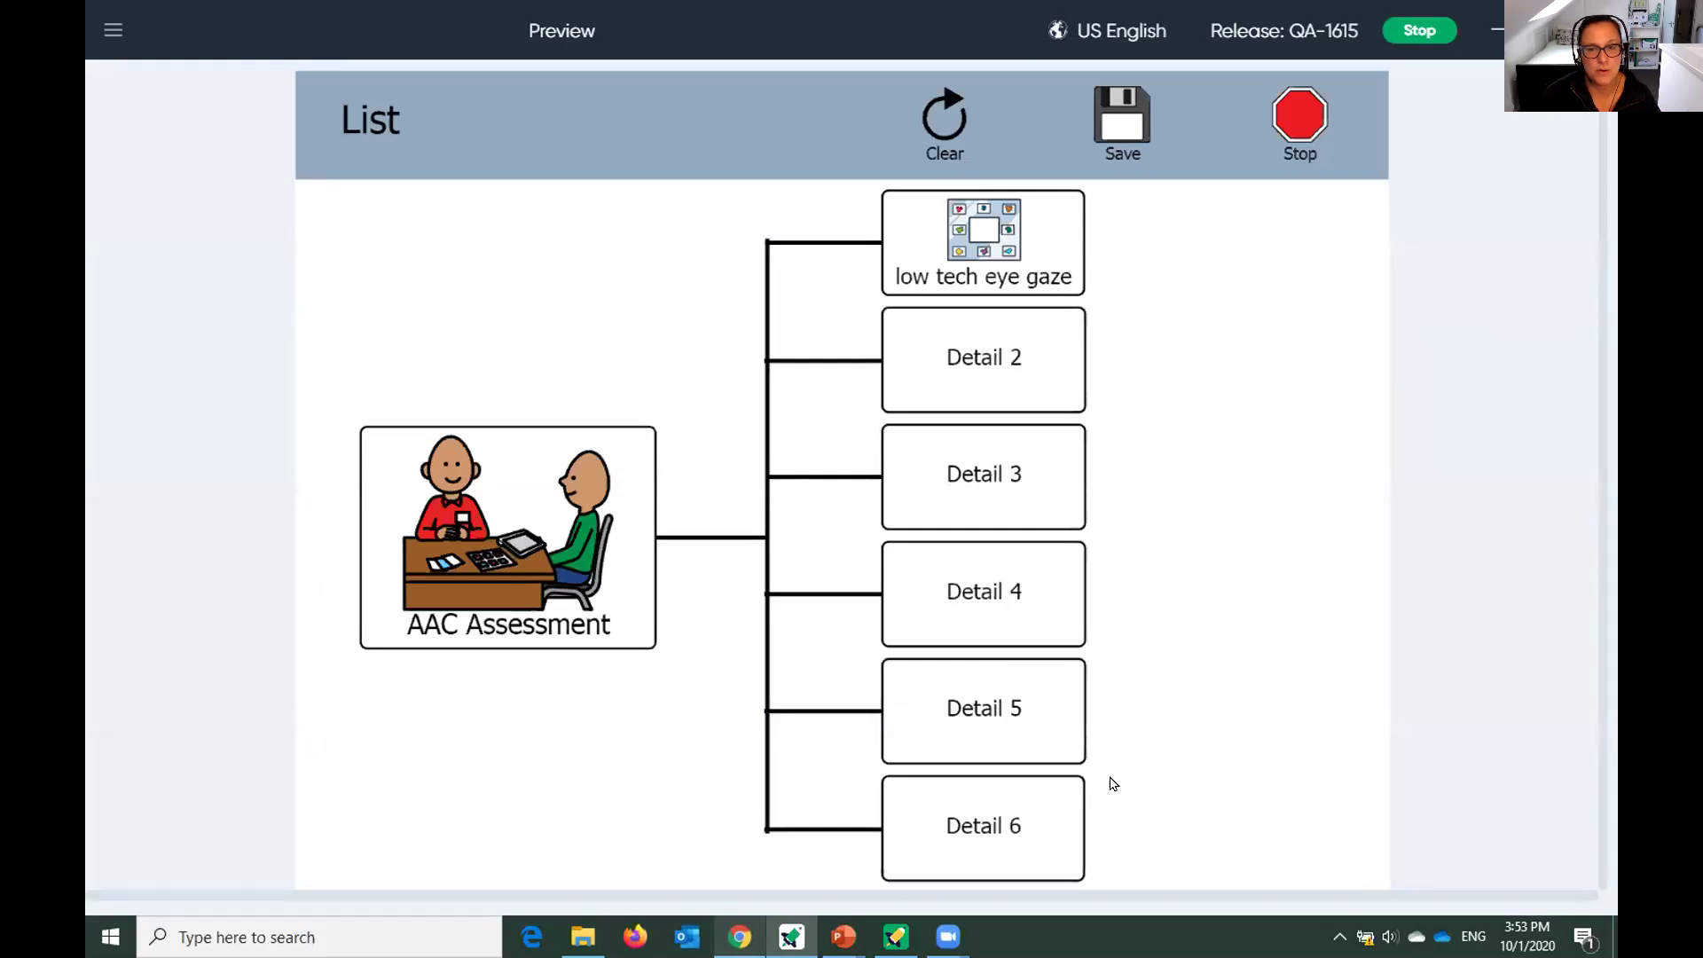
pyautogui.click(1044, 368)
pyautogui.click(1005, 749)
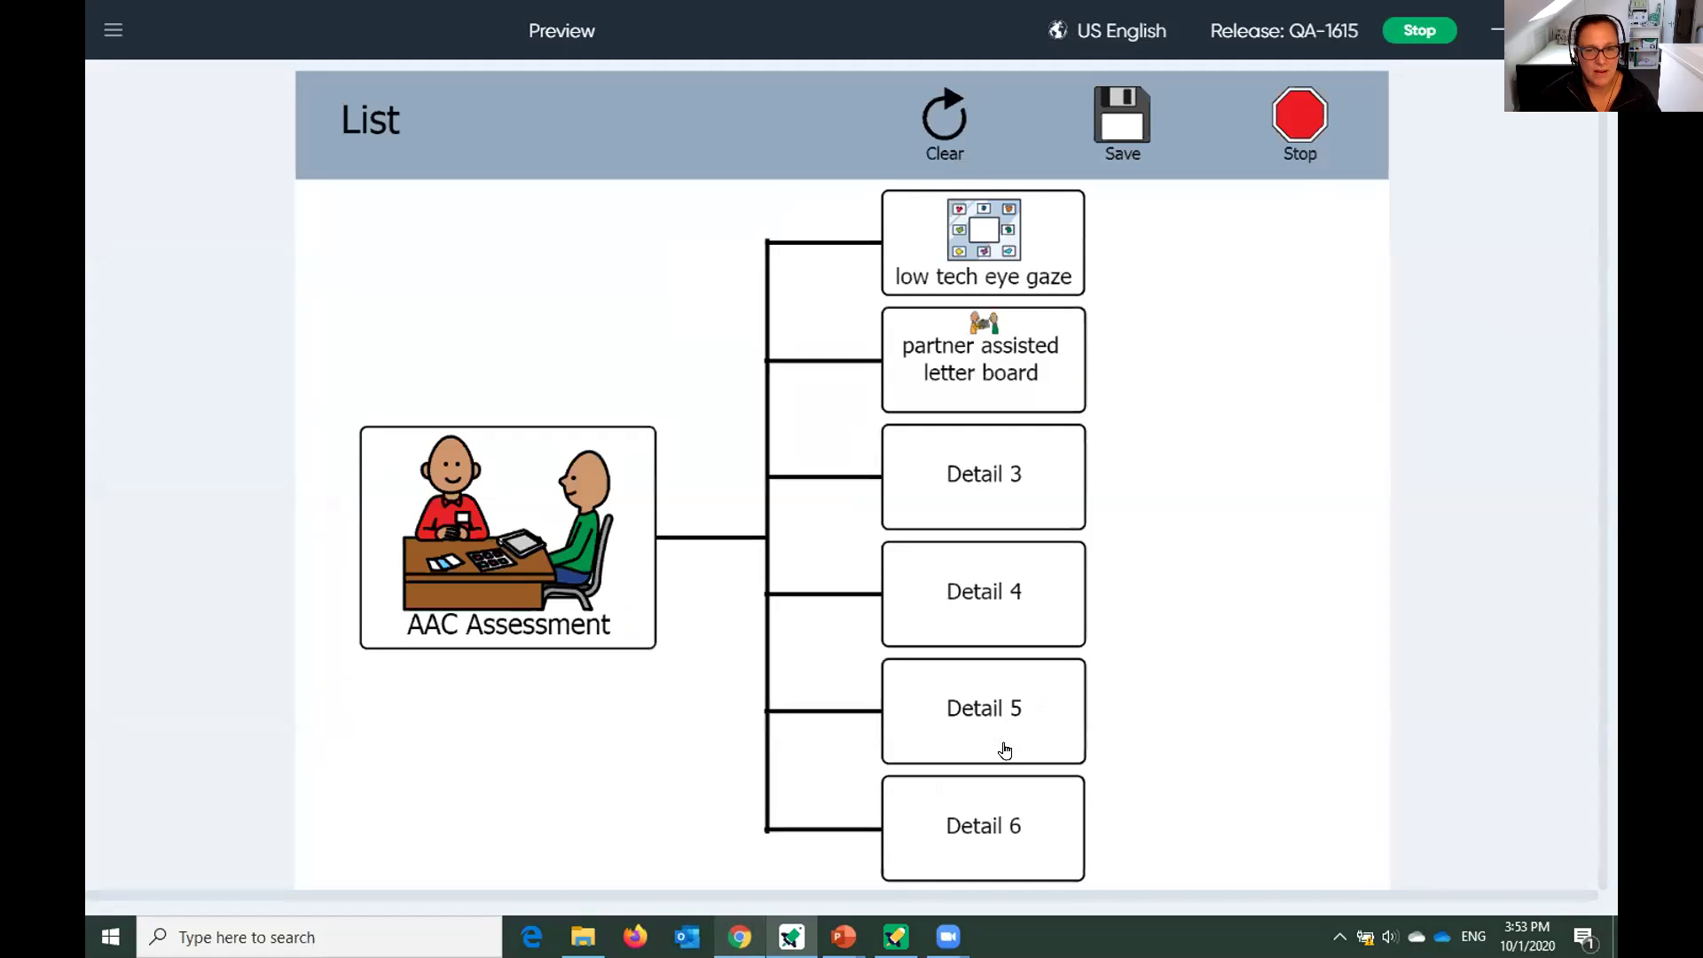
pyautogui.click(1018, 475)
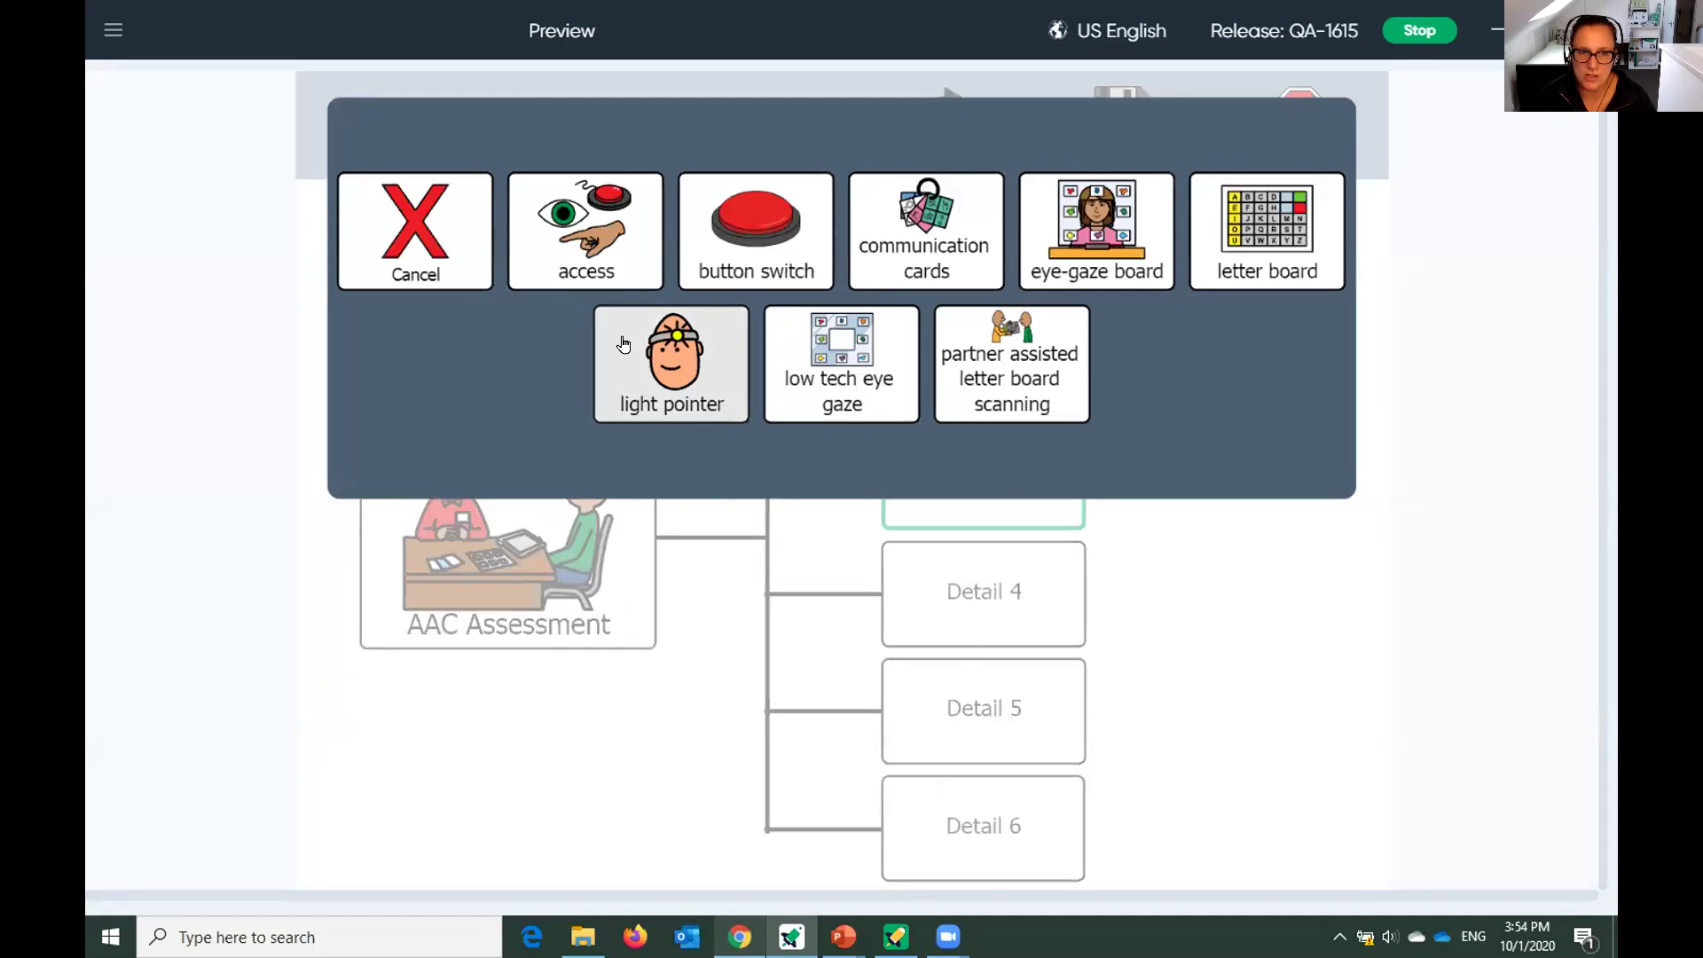
pyautogui.click(607, 259)
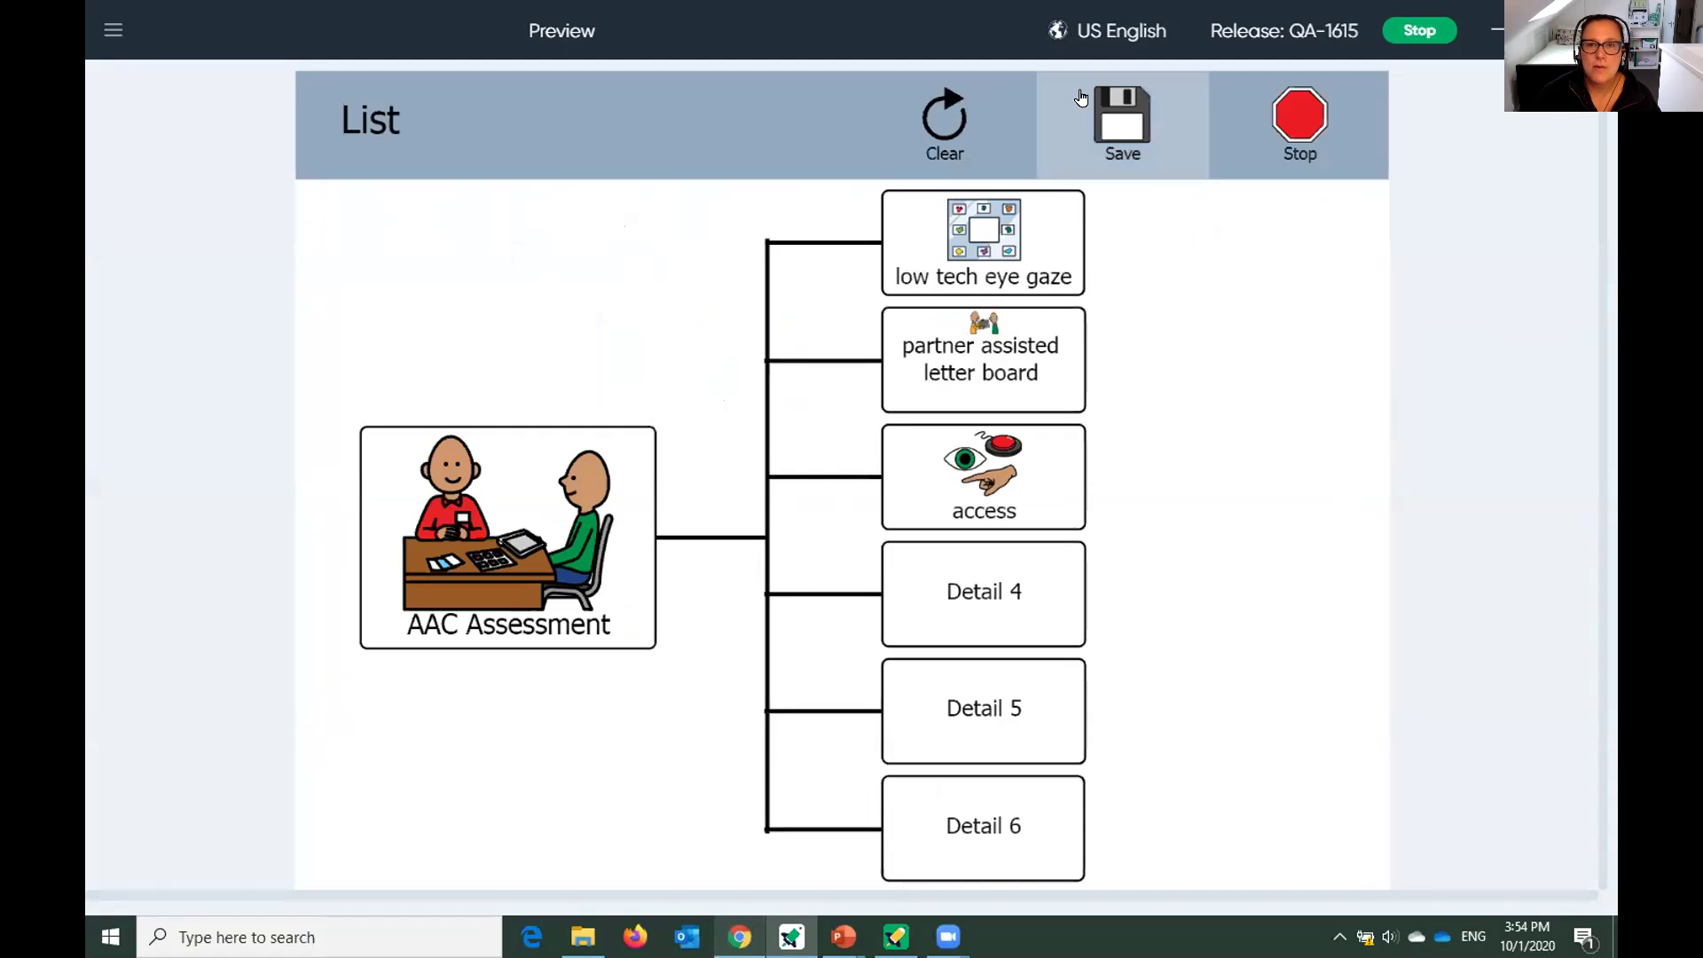
# Save the list and hear low tech eye gaze, partner assisted letter board and access spoken.
pyautogui.click(1122, 138)
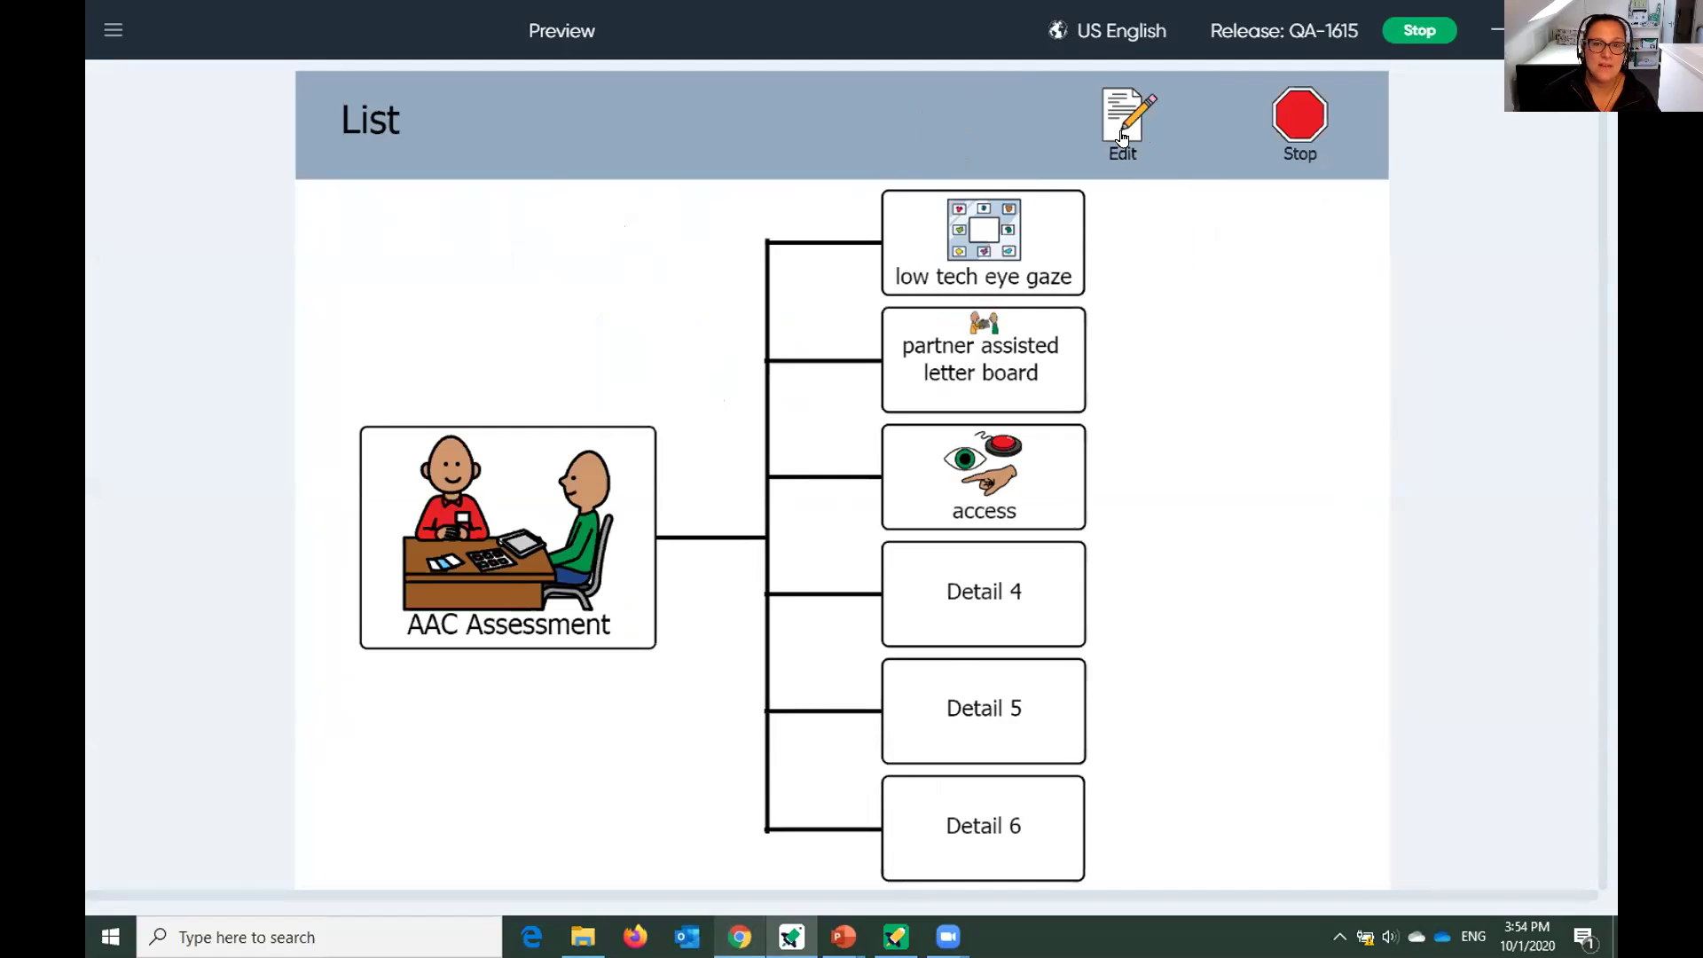
pyautogui.click(954, 230)
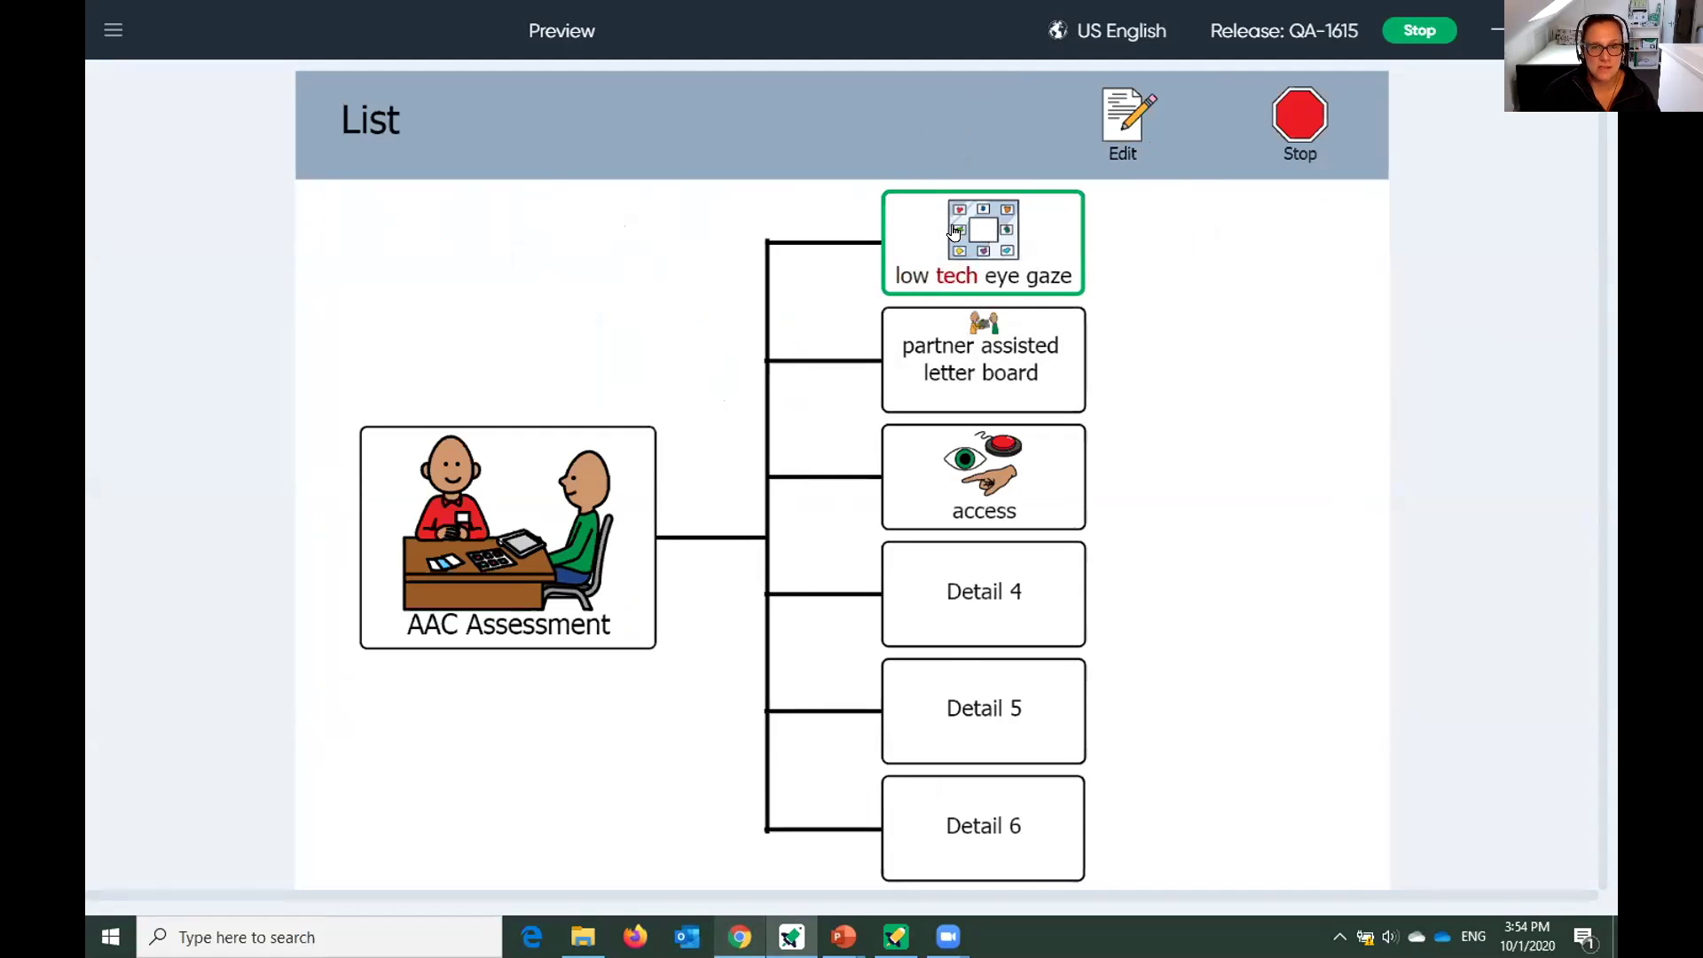
pyautogui.click(1038, 367)
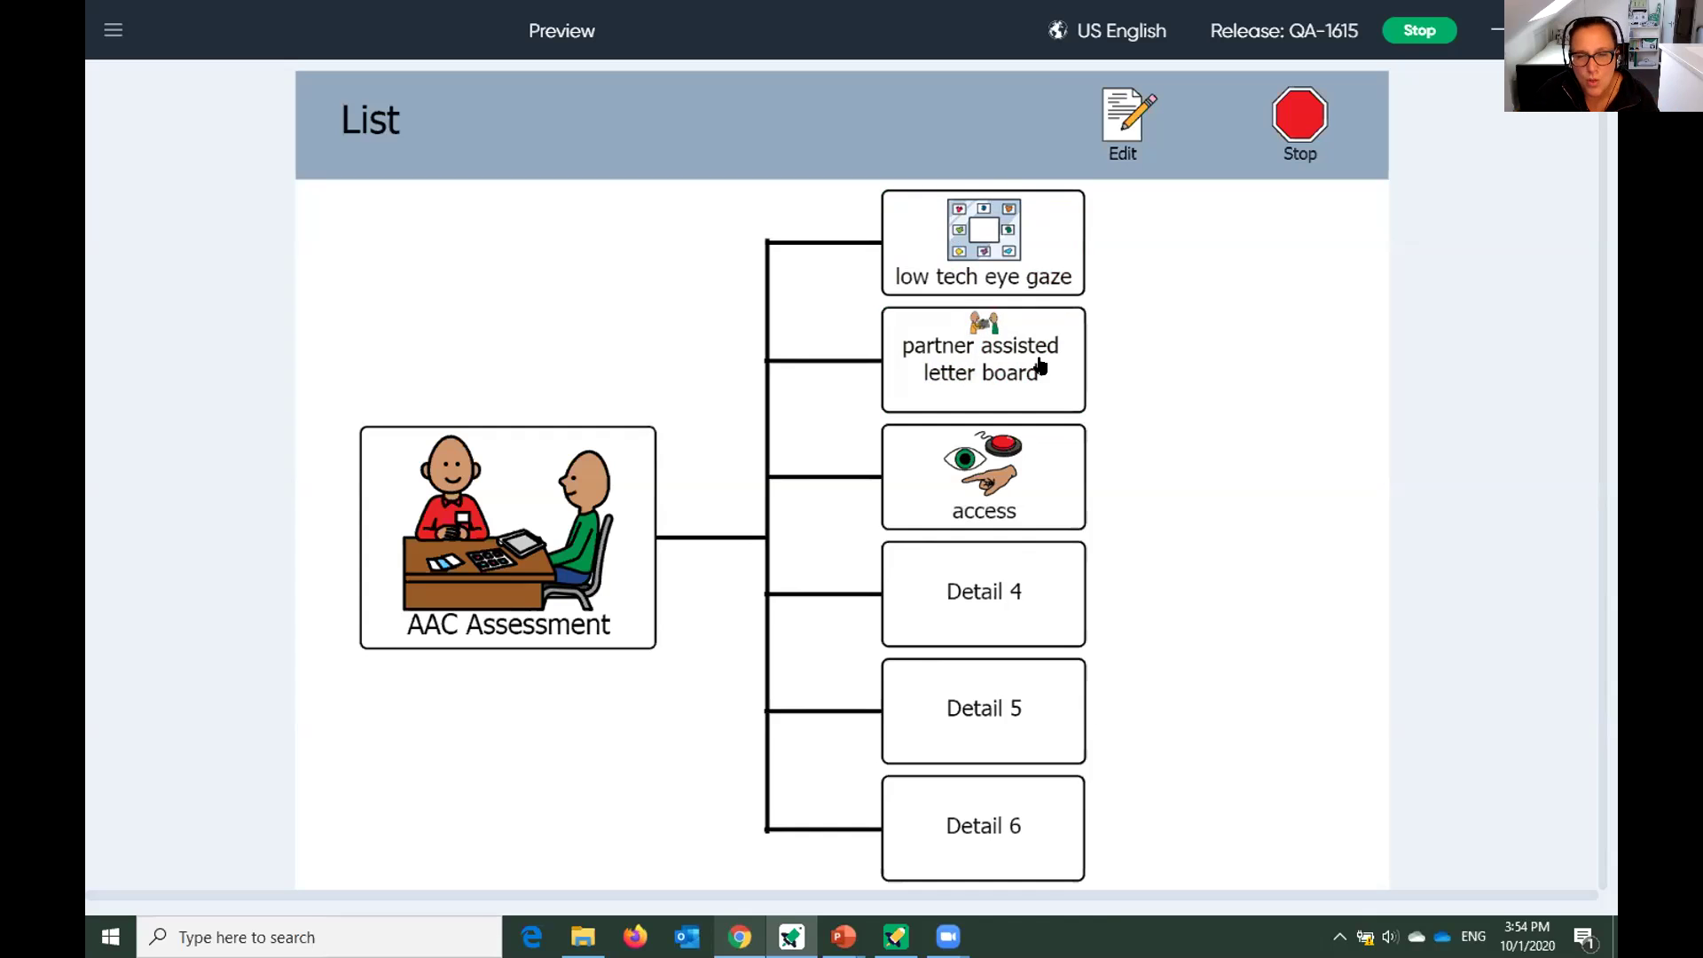
pyautogui.click(1016, 489)
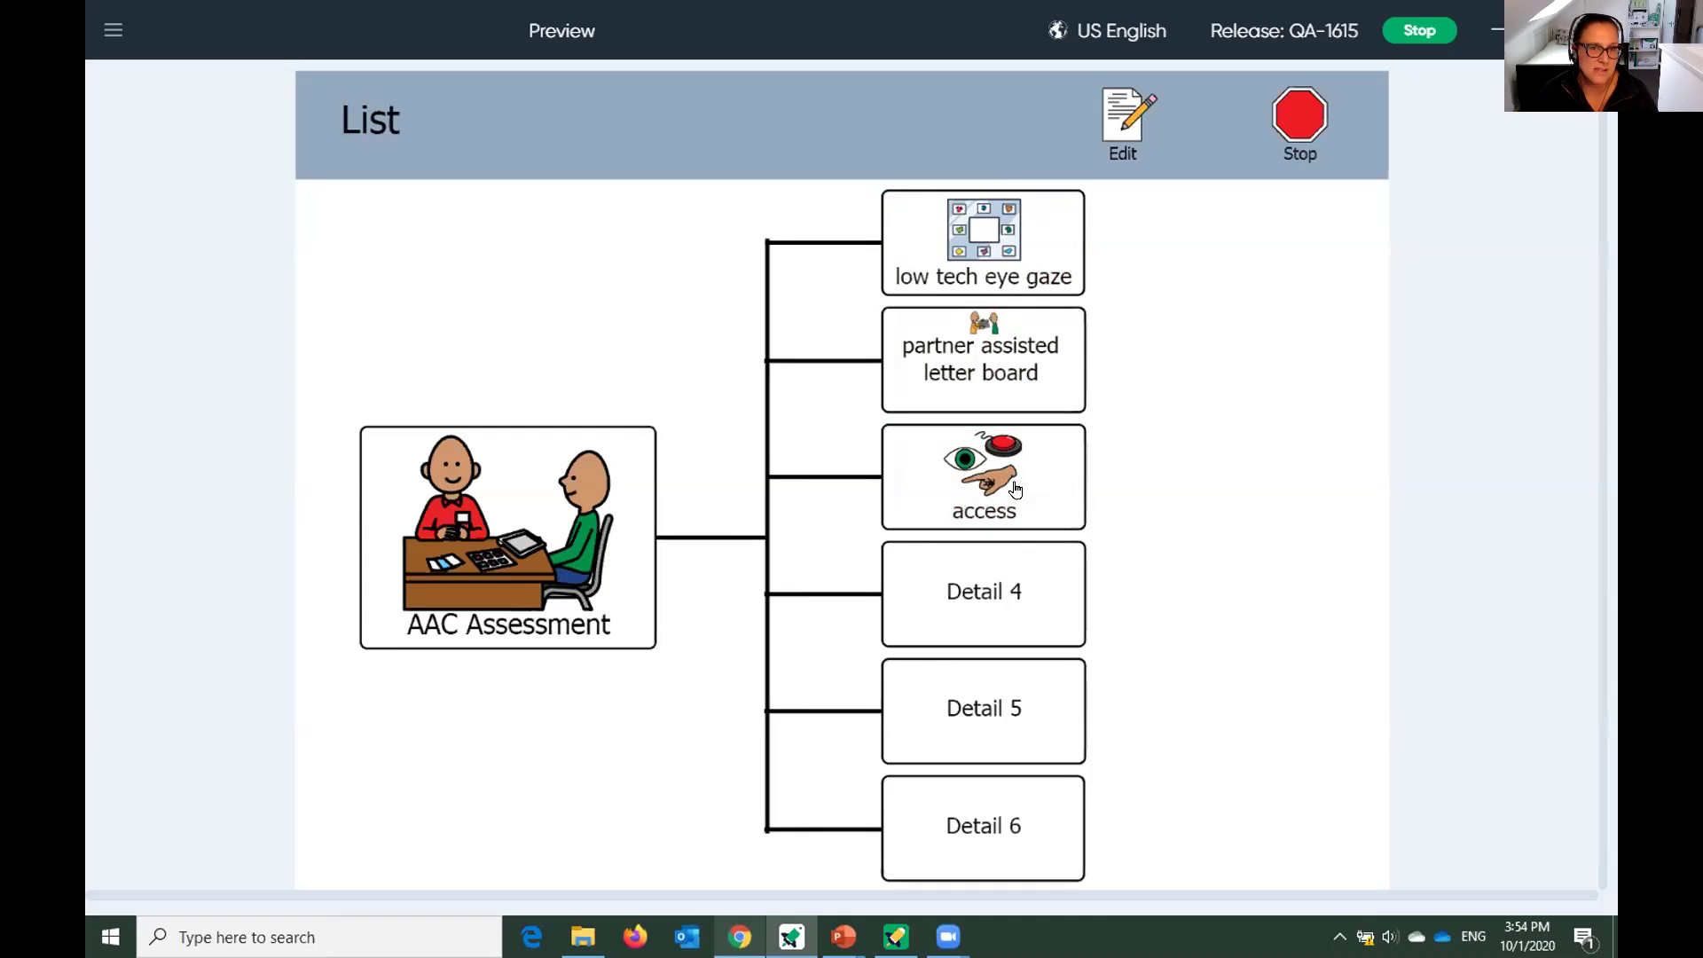
pyautogui.click(983, 259)
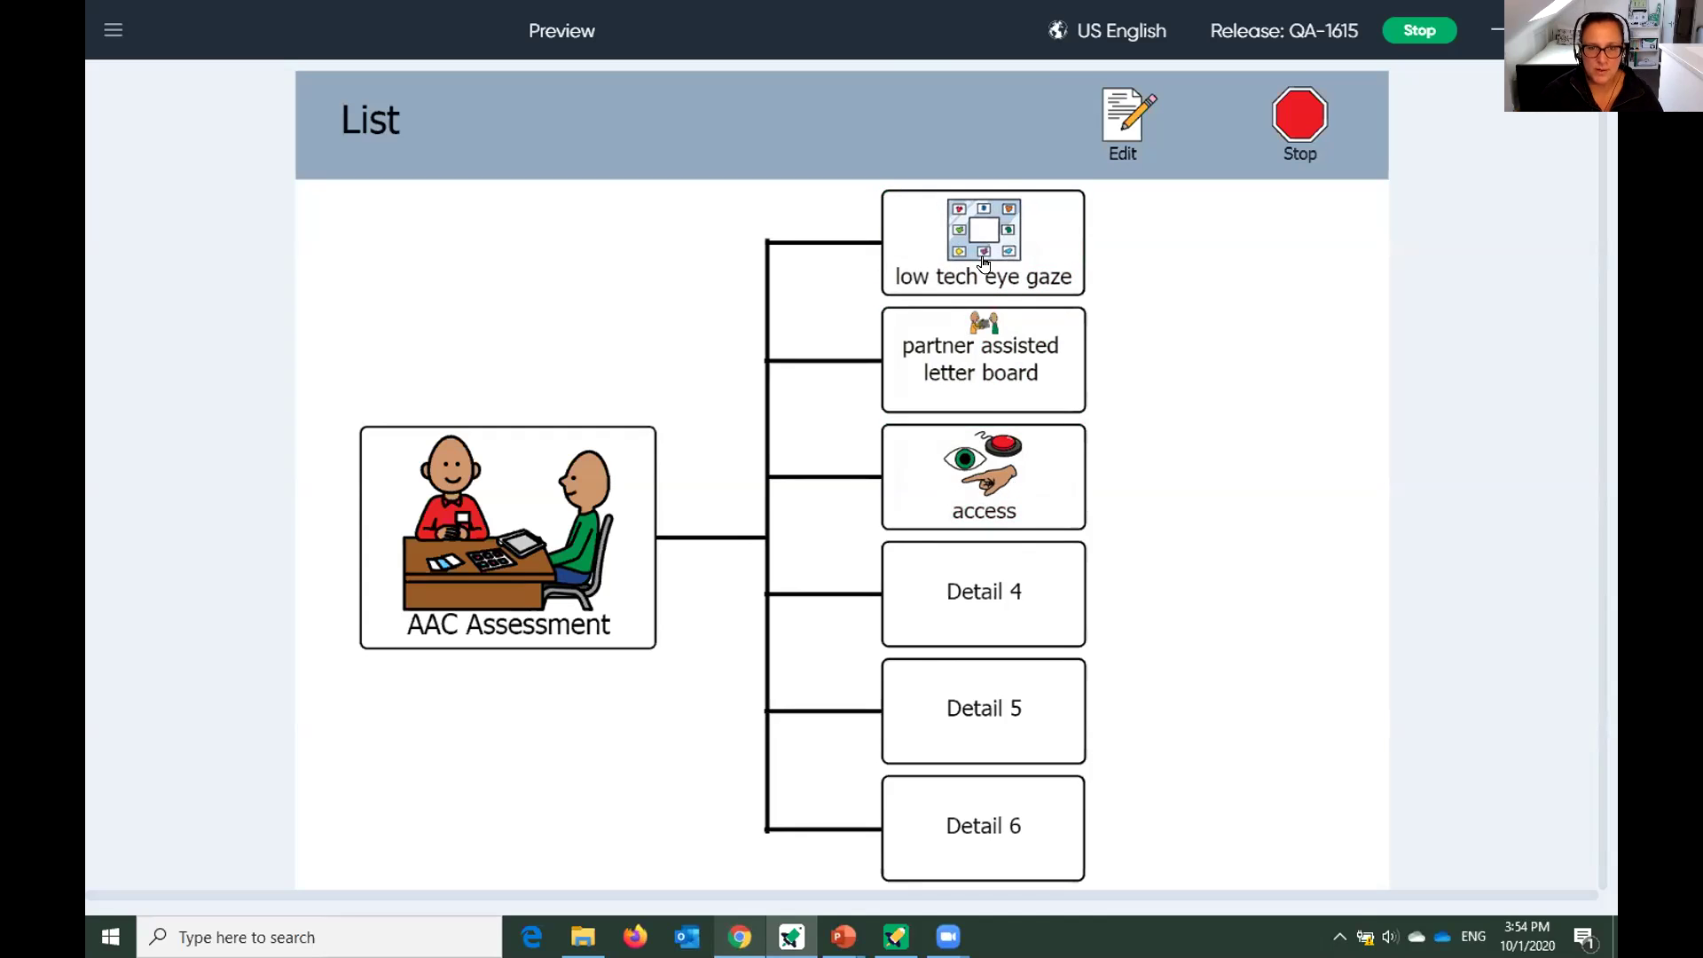
# Switch back to edit mode and cancel the first detail's choice popup unchanged.
pyautogui.click(1140, 119)
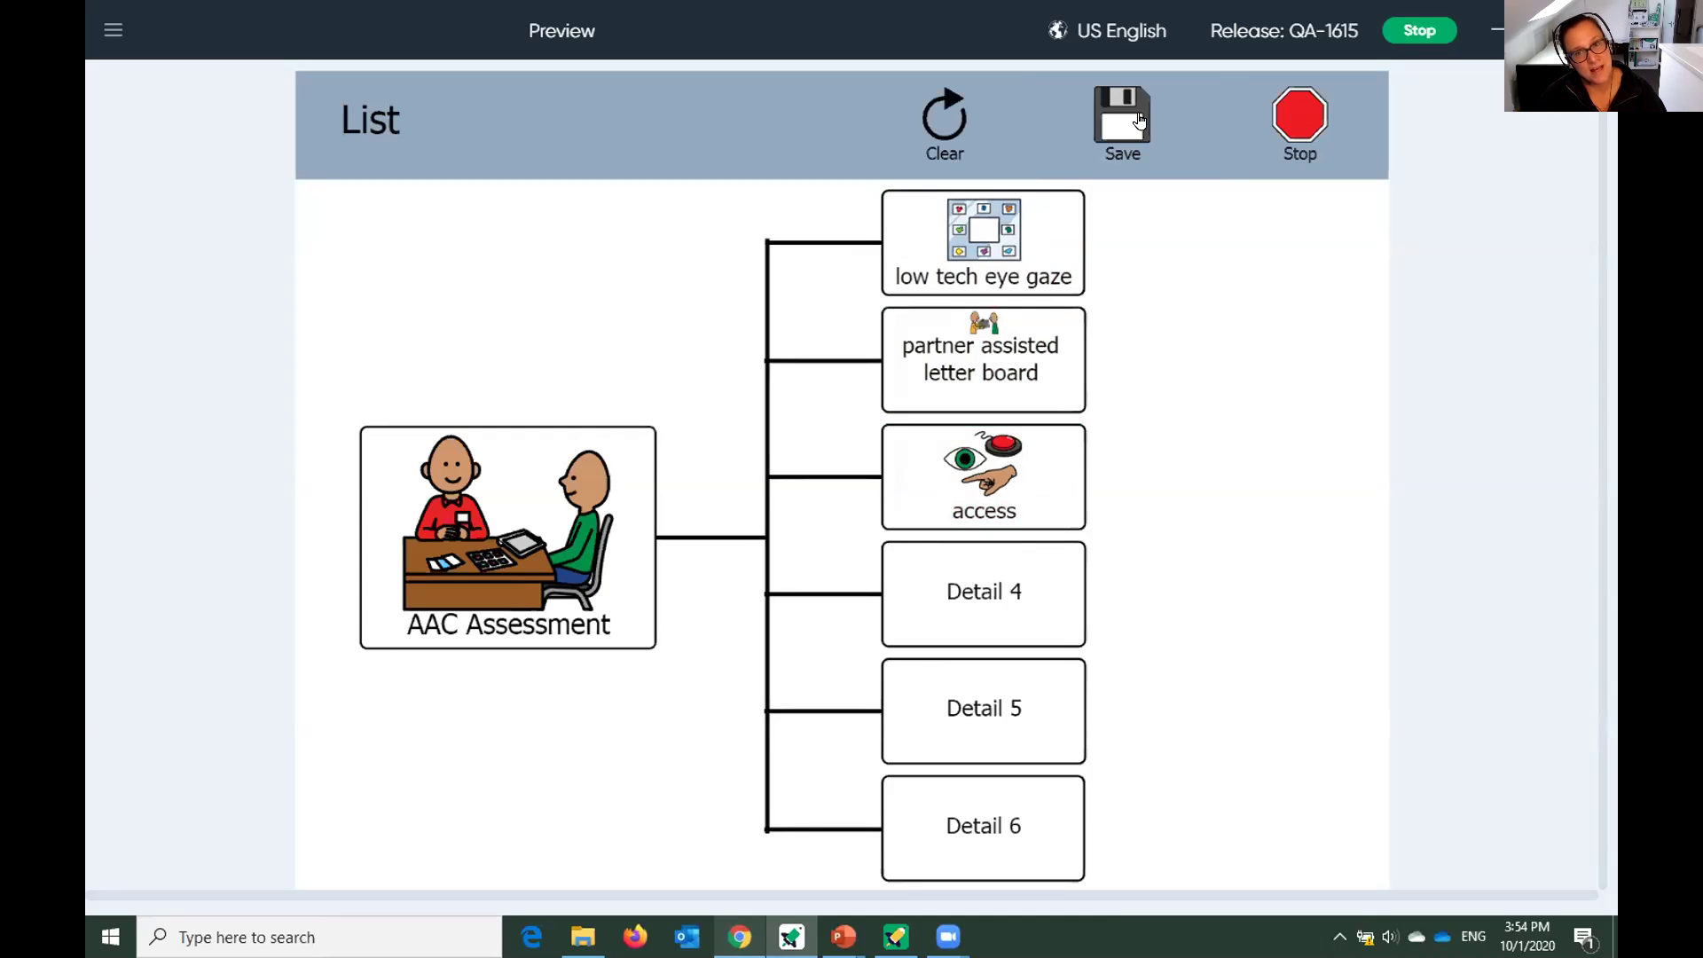
pyautogui.click(917, 262)
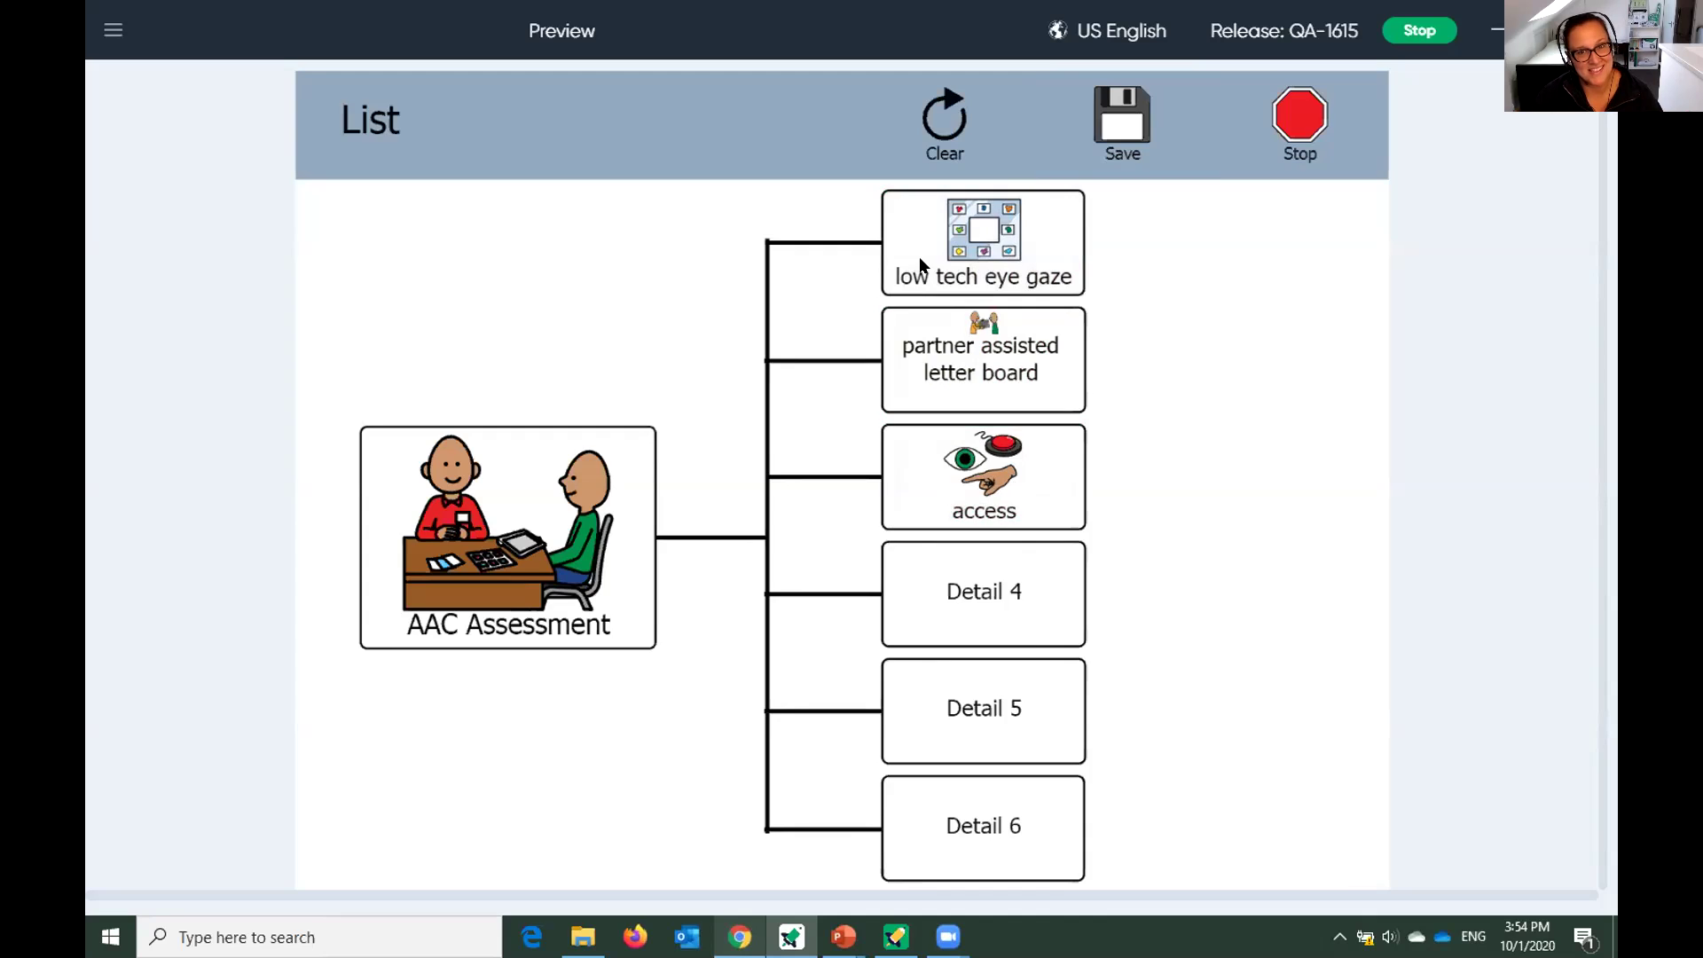
pyautogui.click(410, 660)
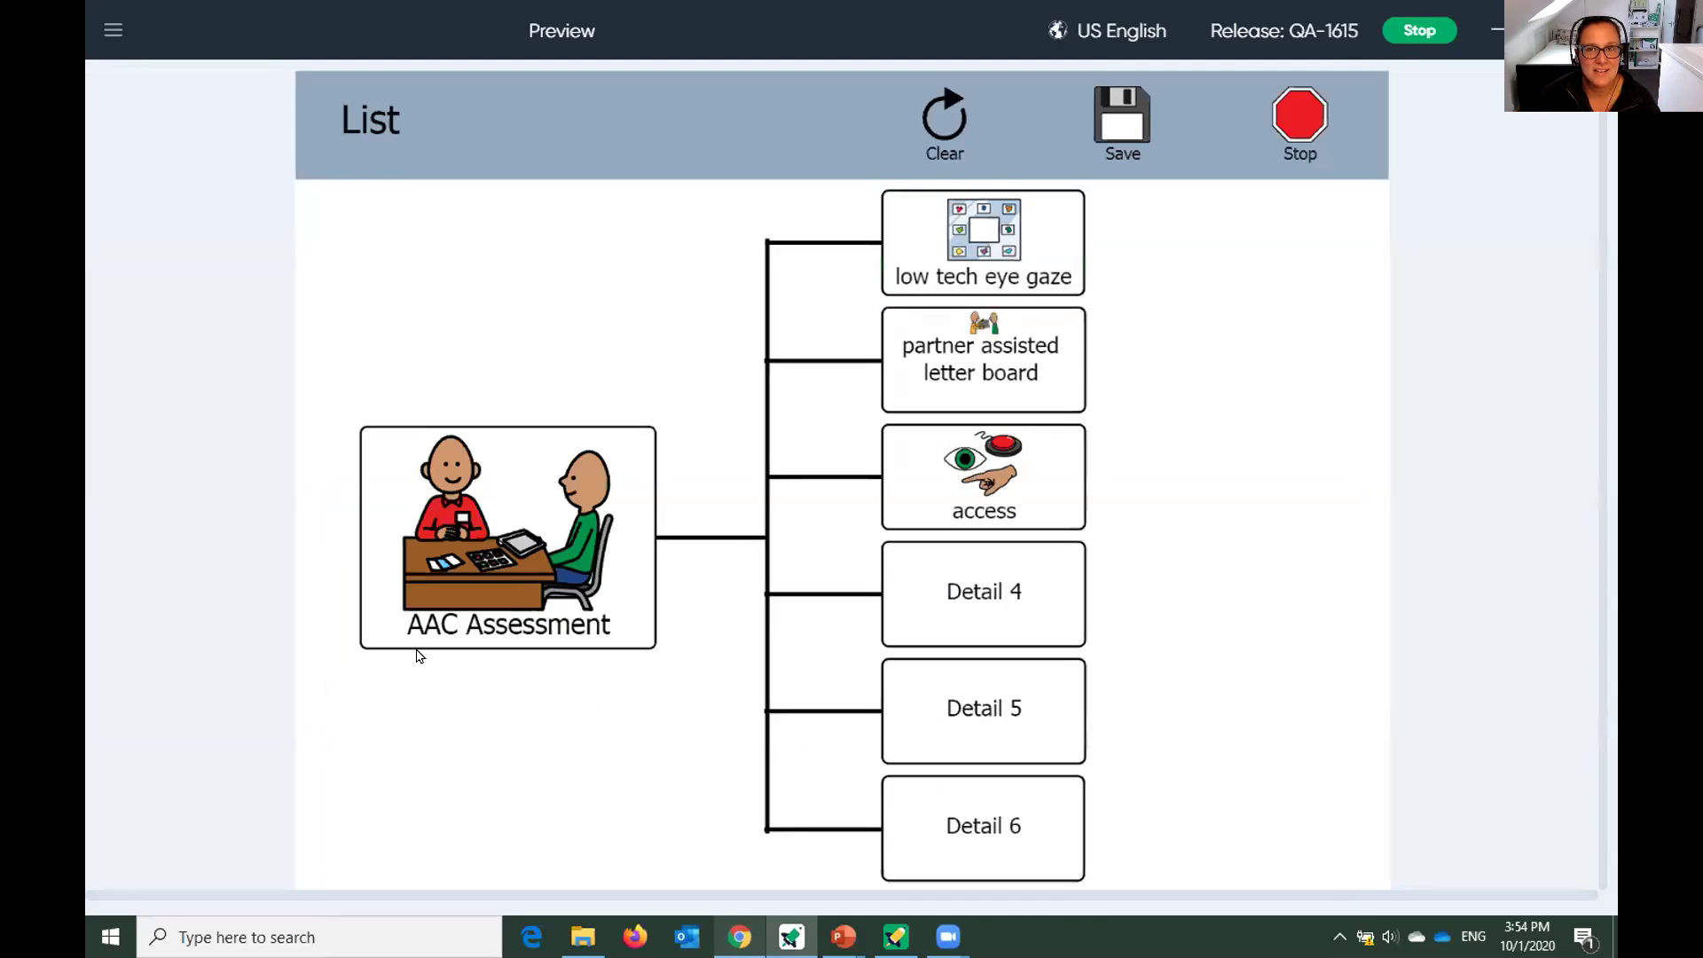
# Stop and exit the preview, then return to the Dashboard without saving changes.
pyautogui.click(1309, 117)
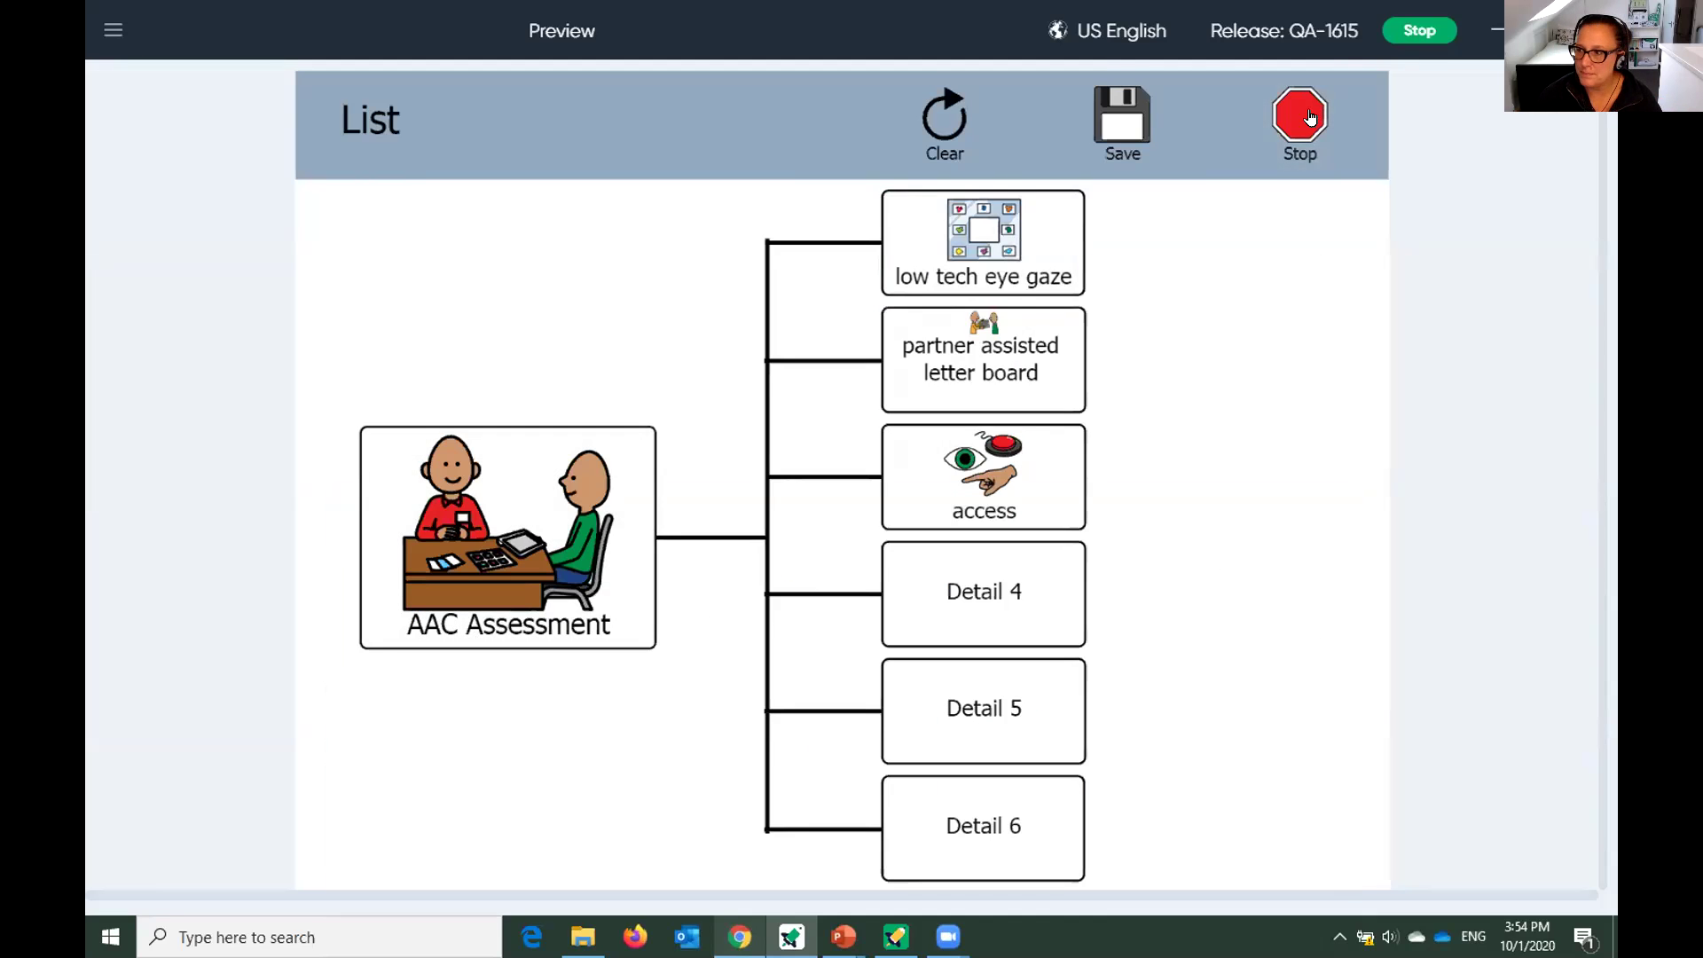
pyautogui.click(749, 518)
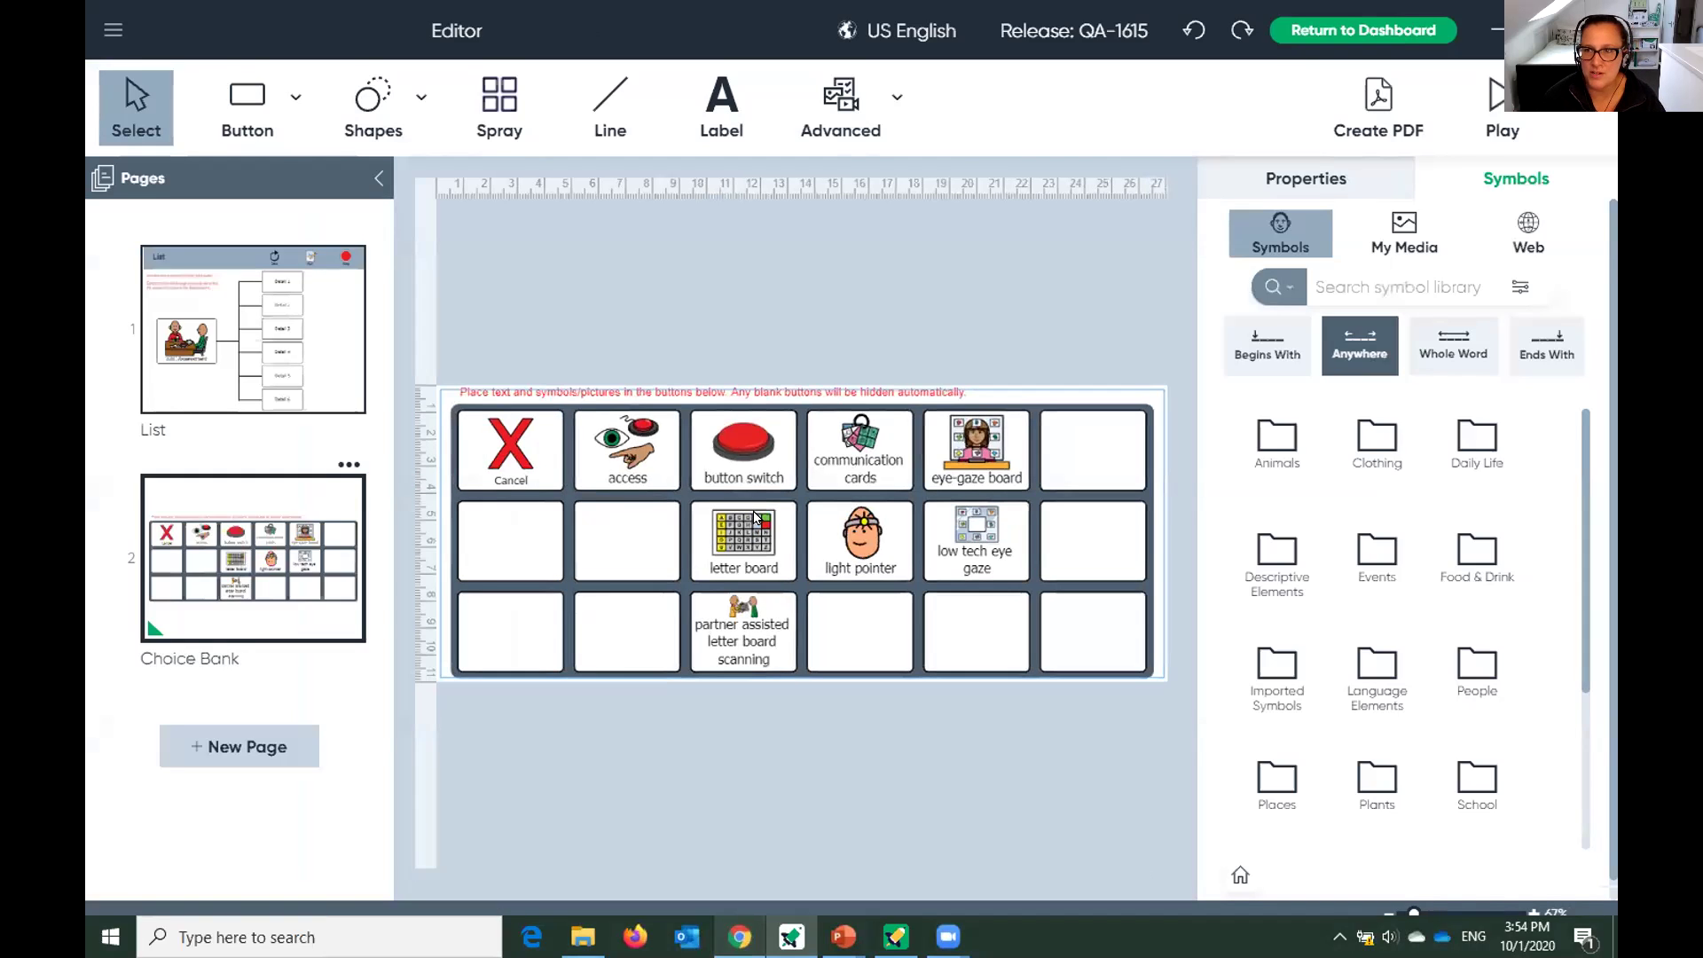
pyautogui.click(1316, 24)
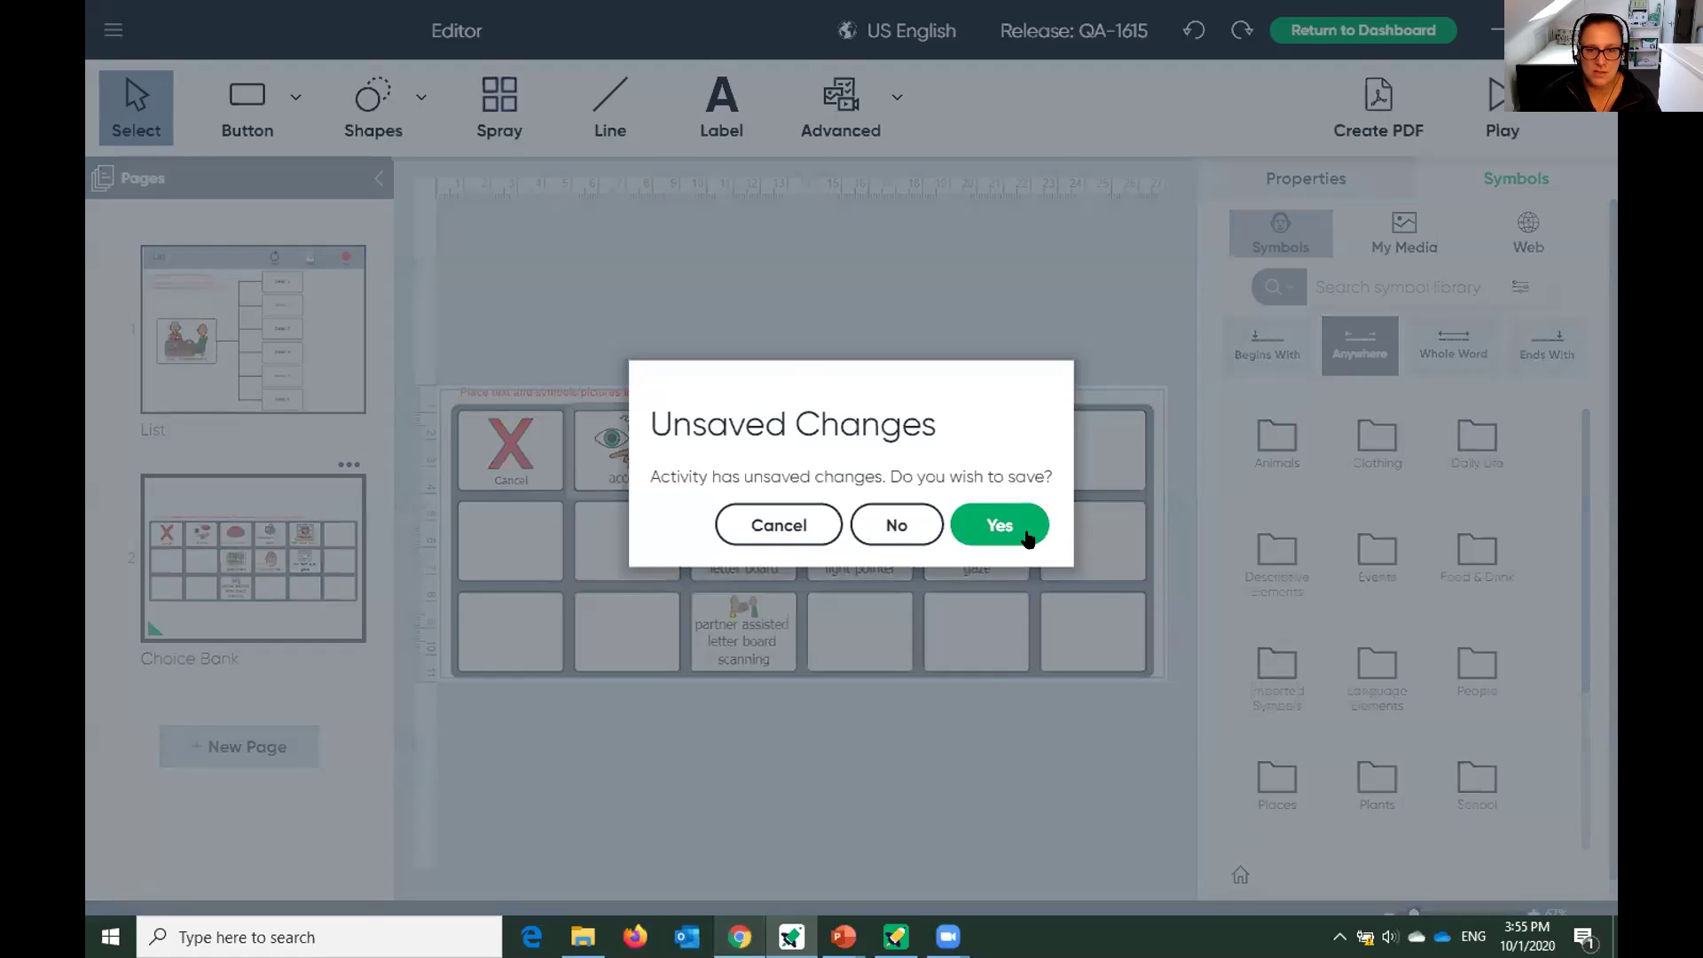
pyautogui.click(896, 527)
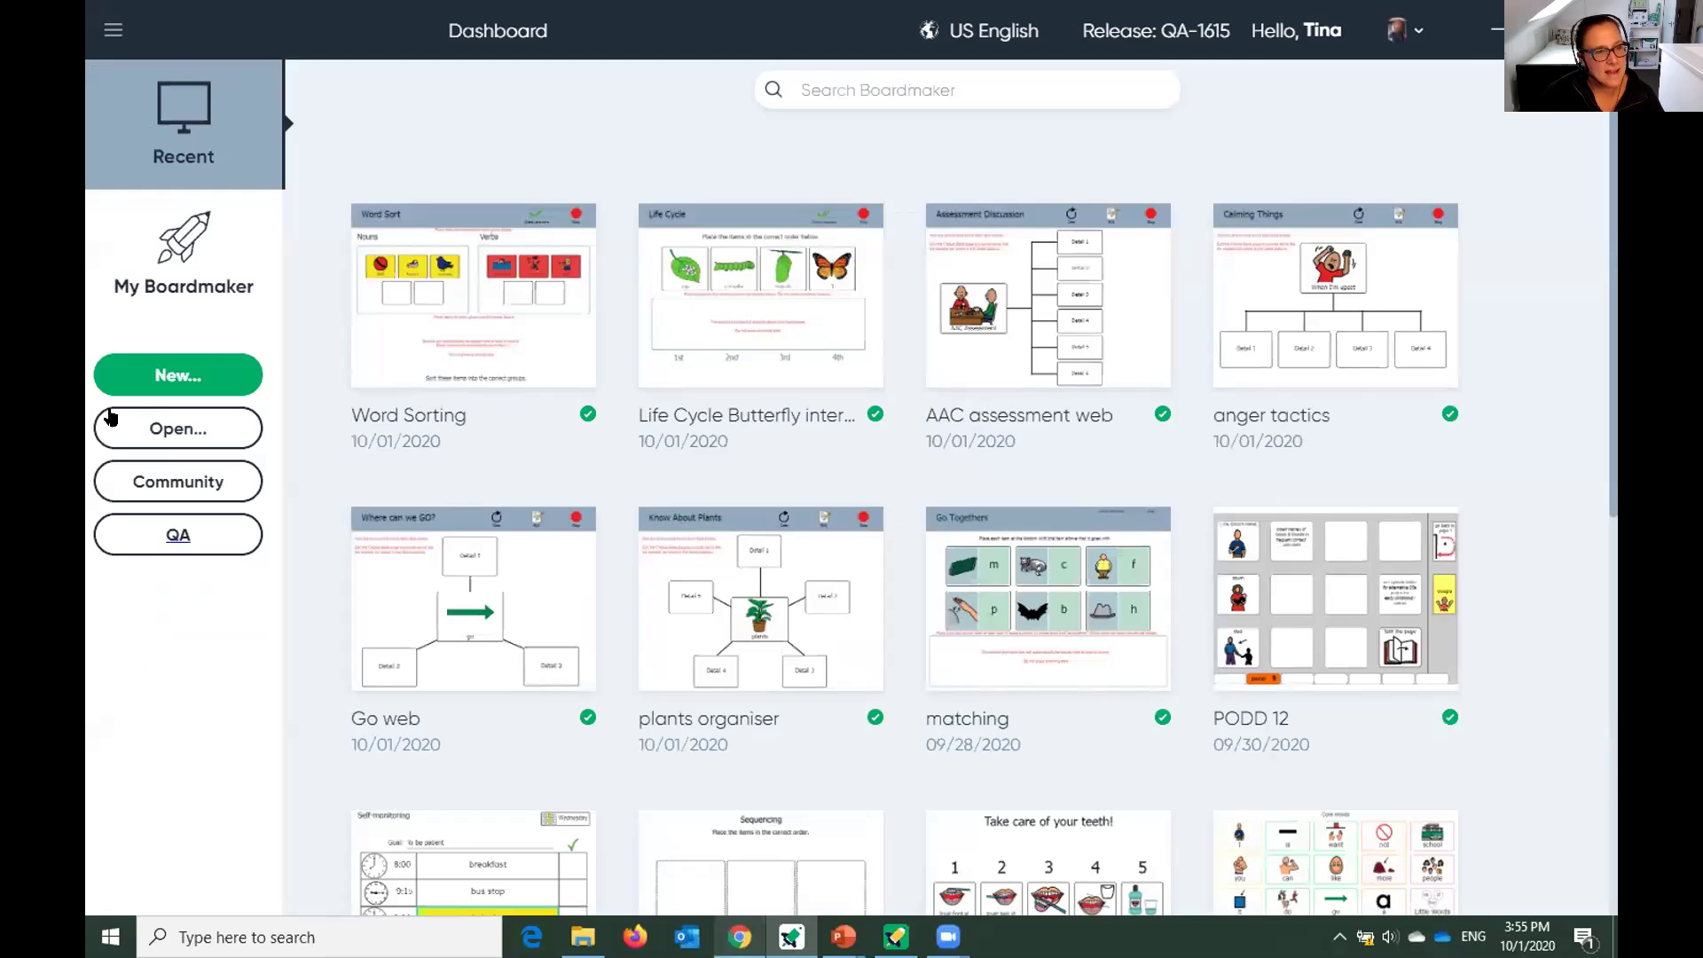
# Create a new activity from the Interactive > Classroom Routines Student Sign In template.
pyautogui.click(140, 385)
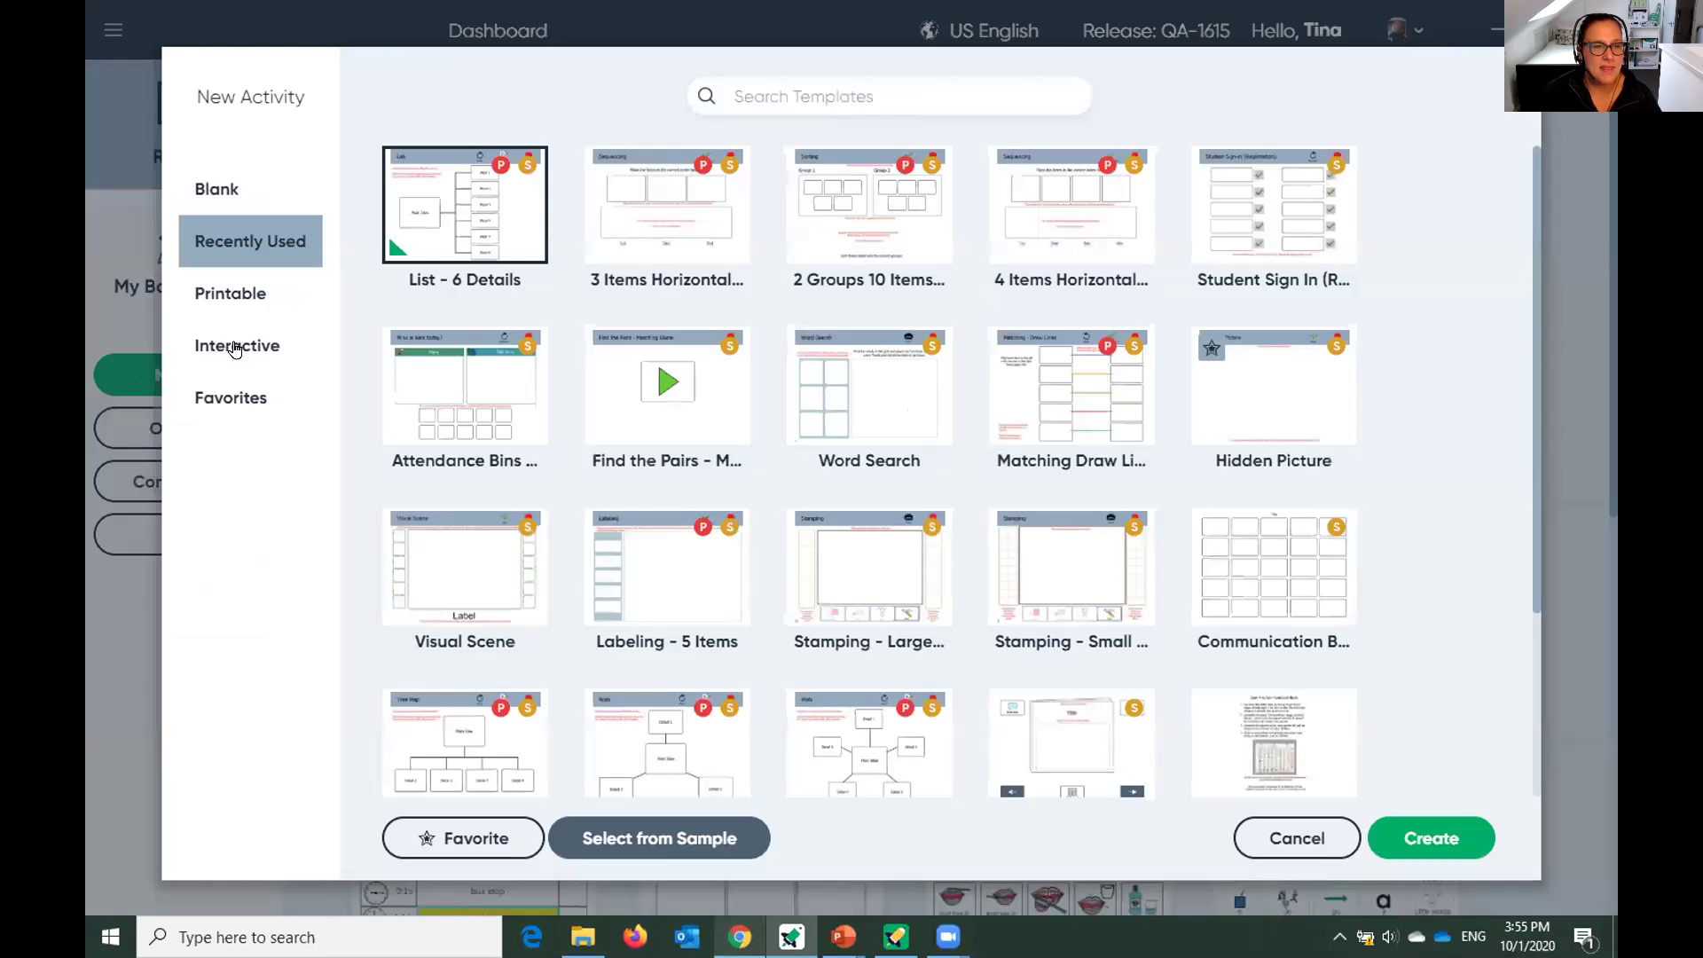
pyautogui.click(234, 352)
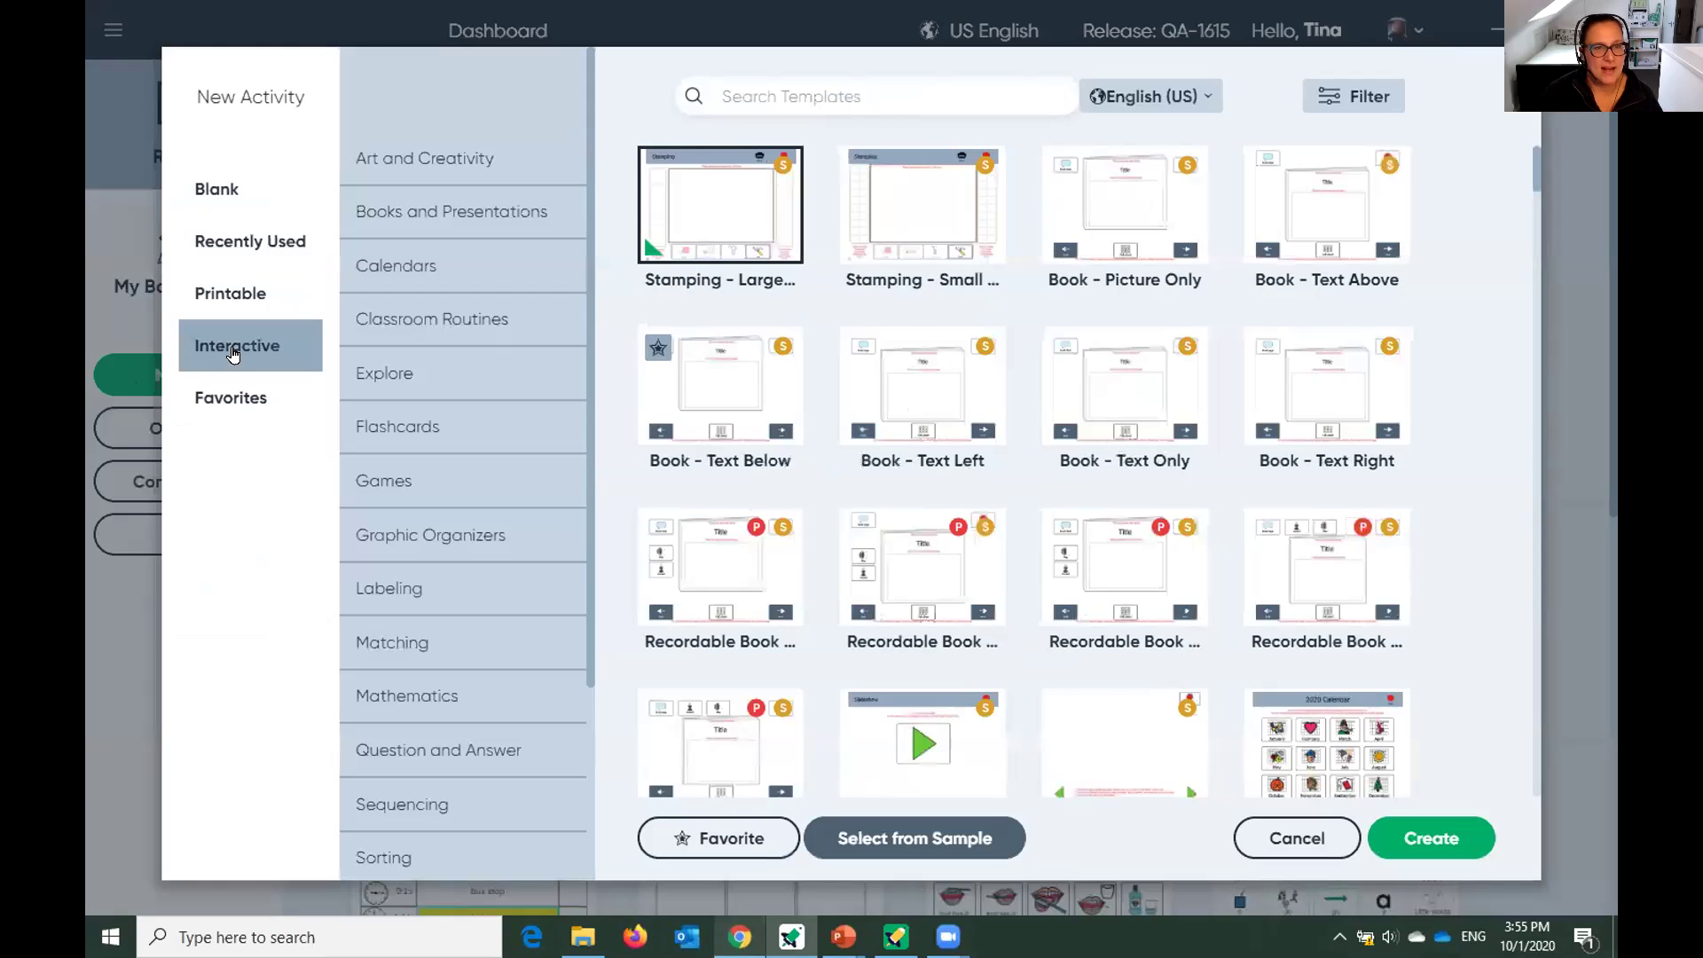
pyautogui.click(385, 332)
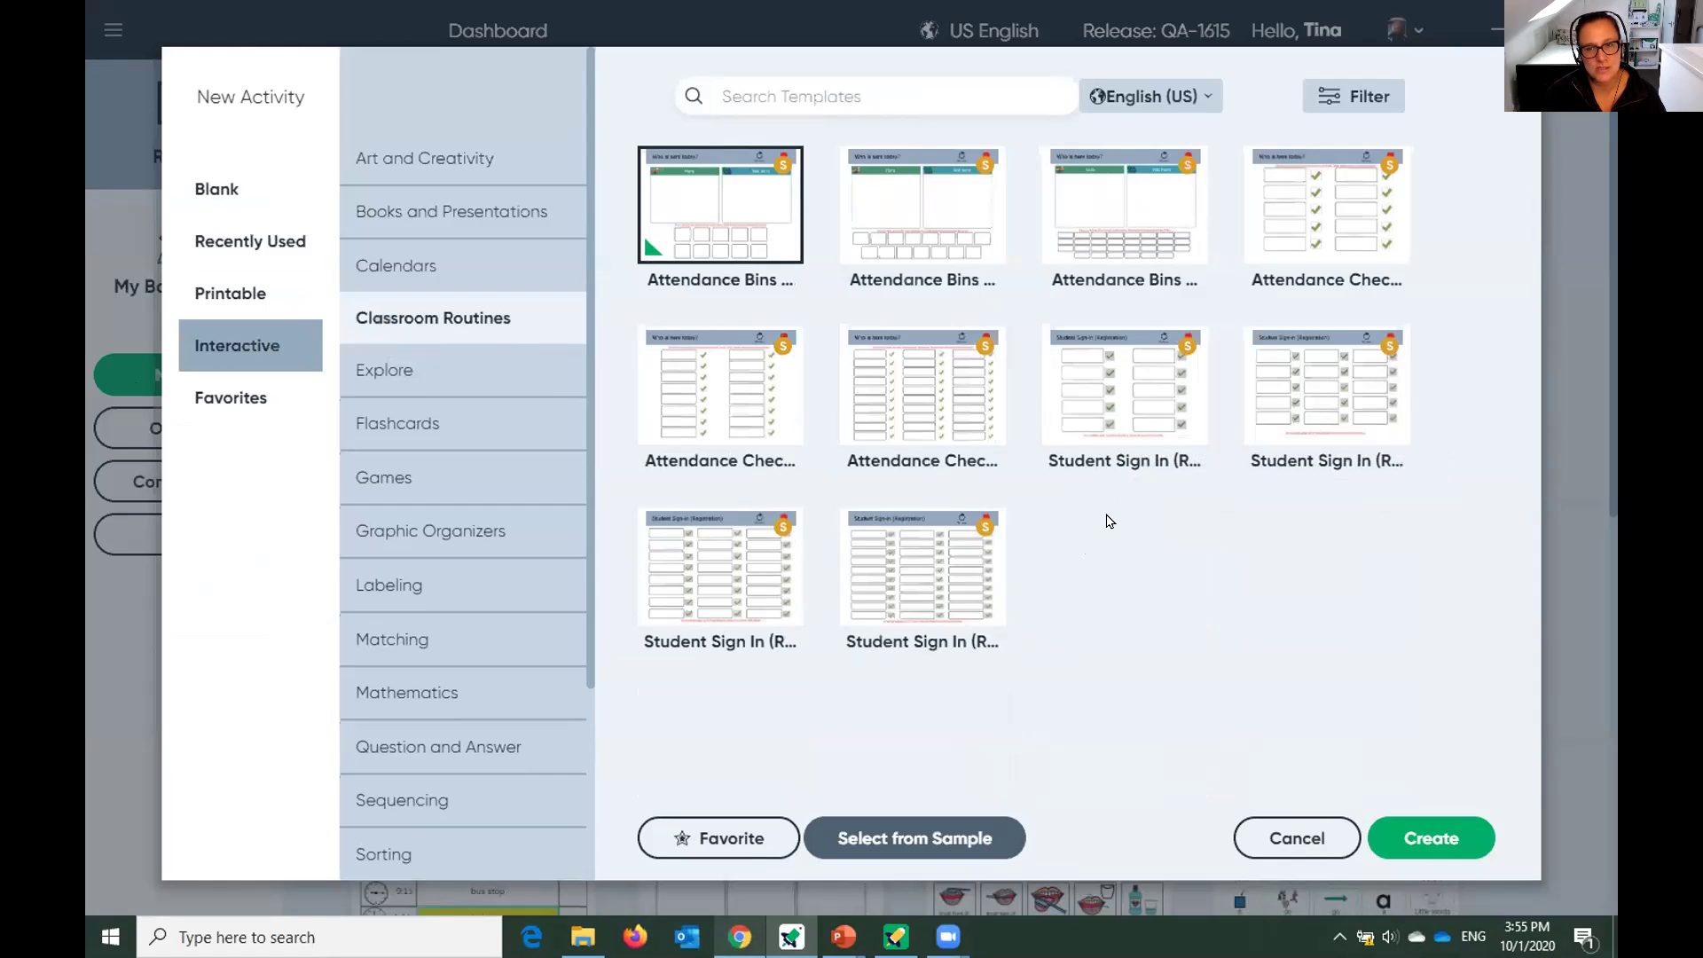
pyautogui.click(1115, 430)
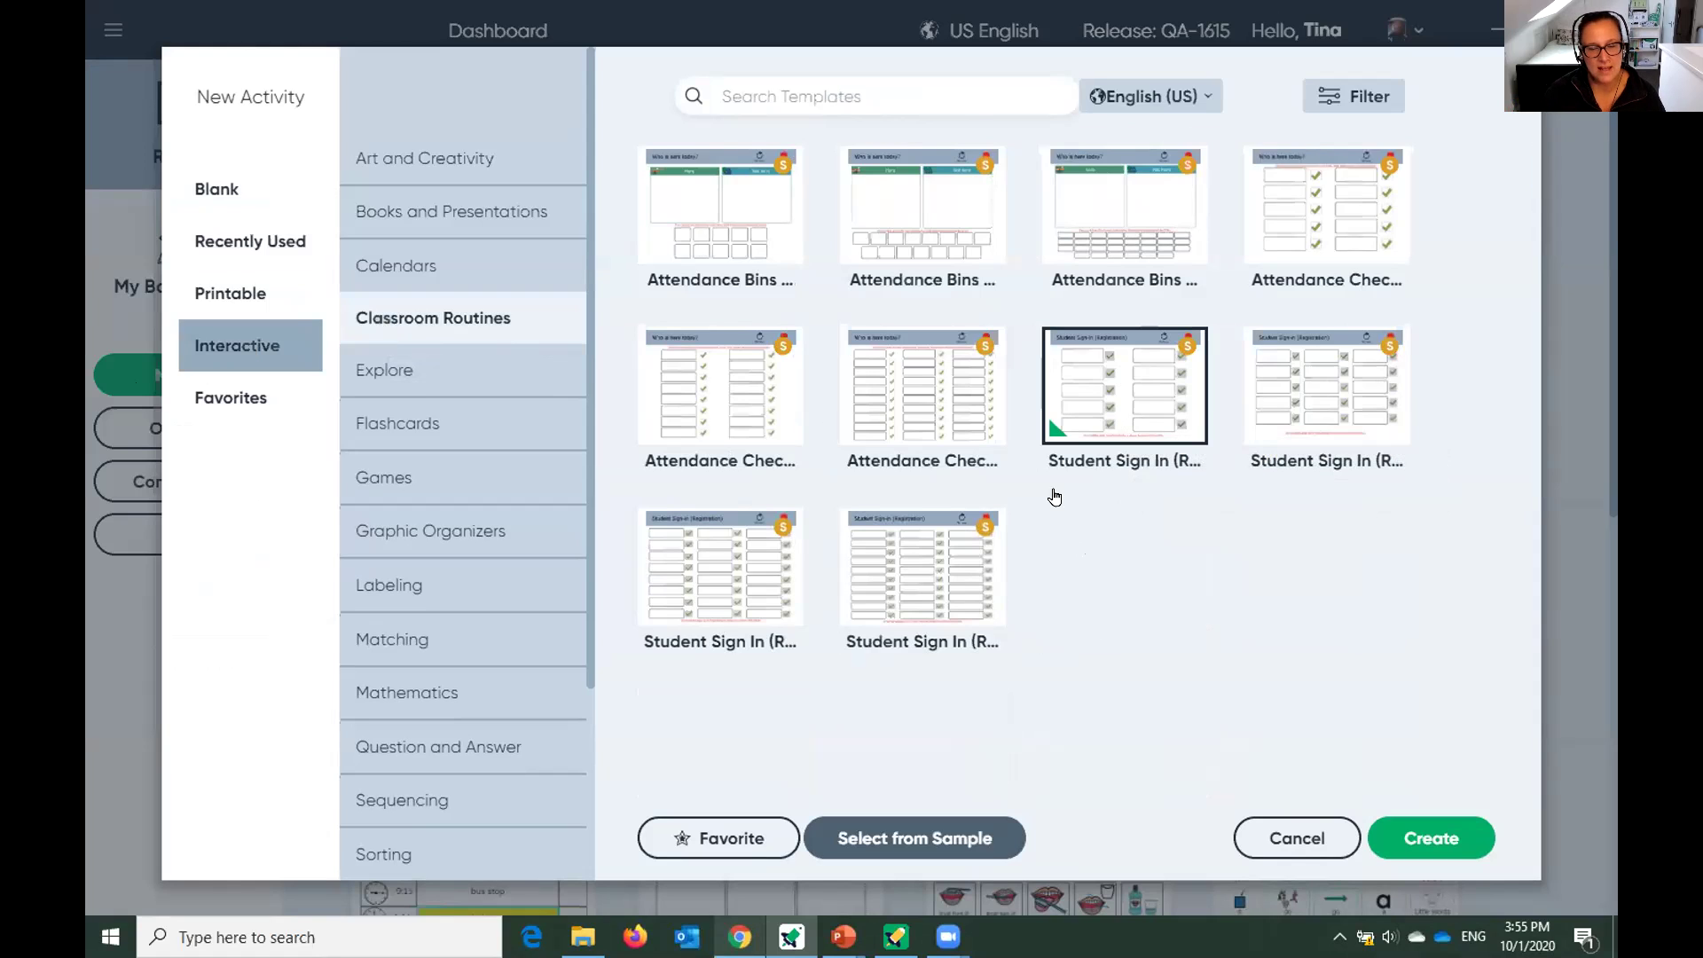
pyautogui.doubleClick(1054, 497)
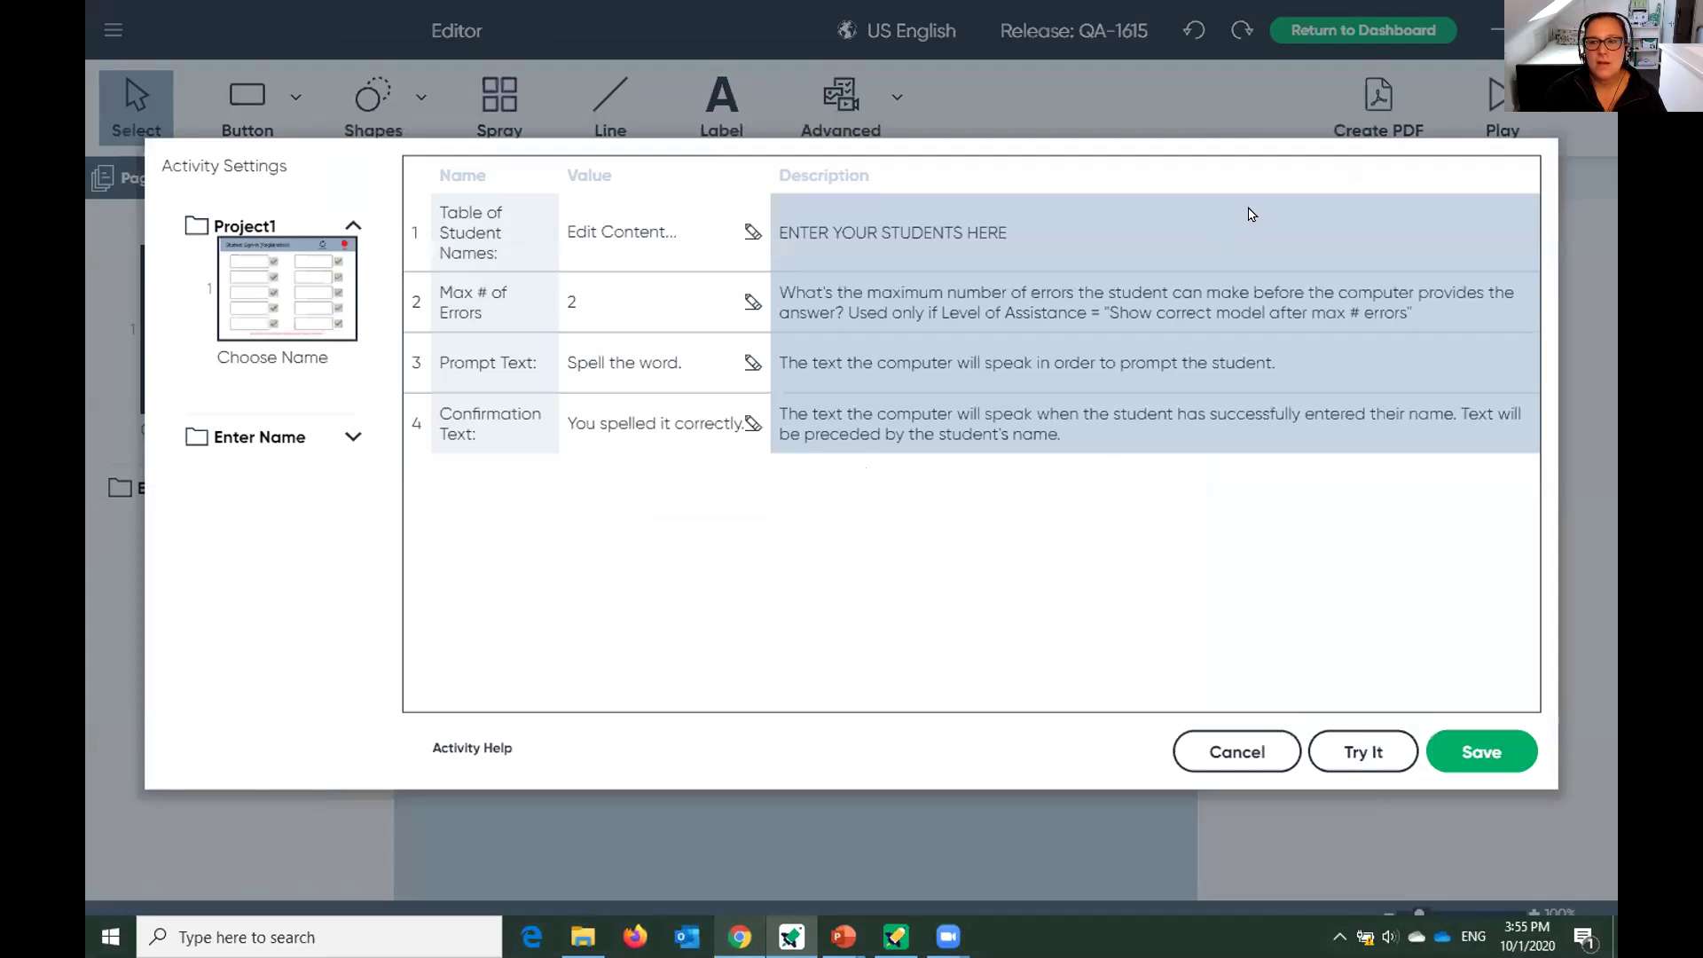
# Start the preview and spell the first student's name with the letter tiles.
pyautogui.click(1343, 752)
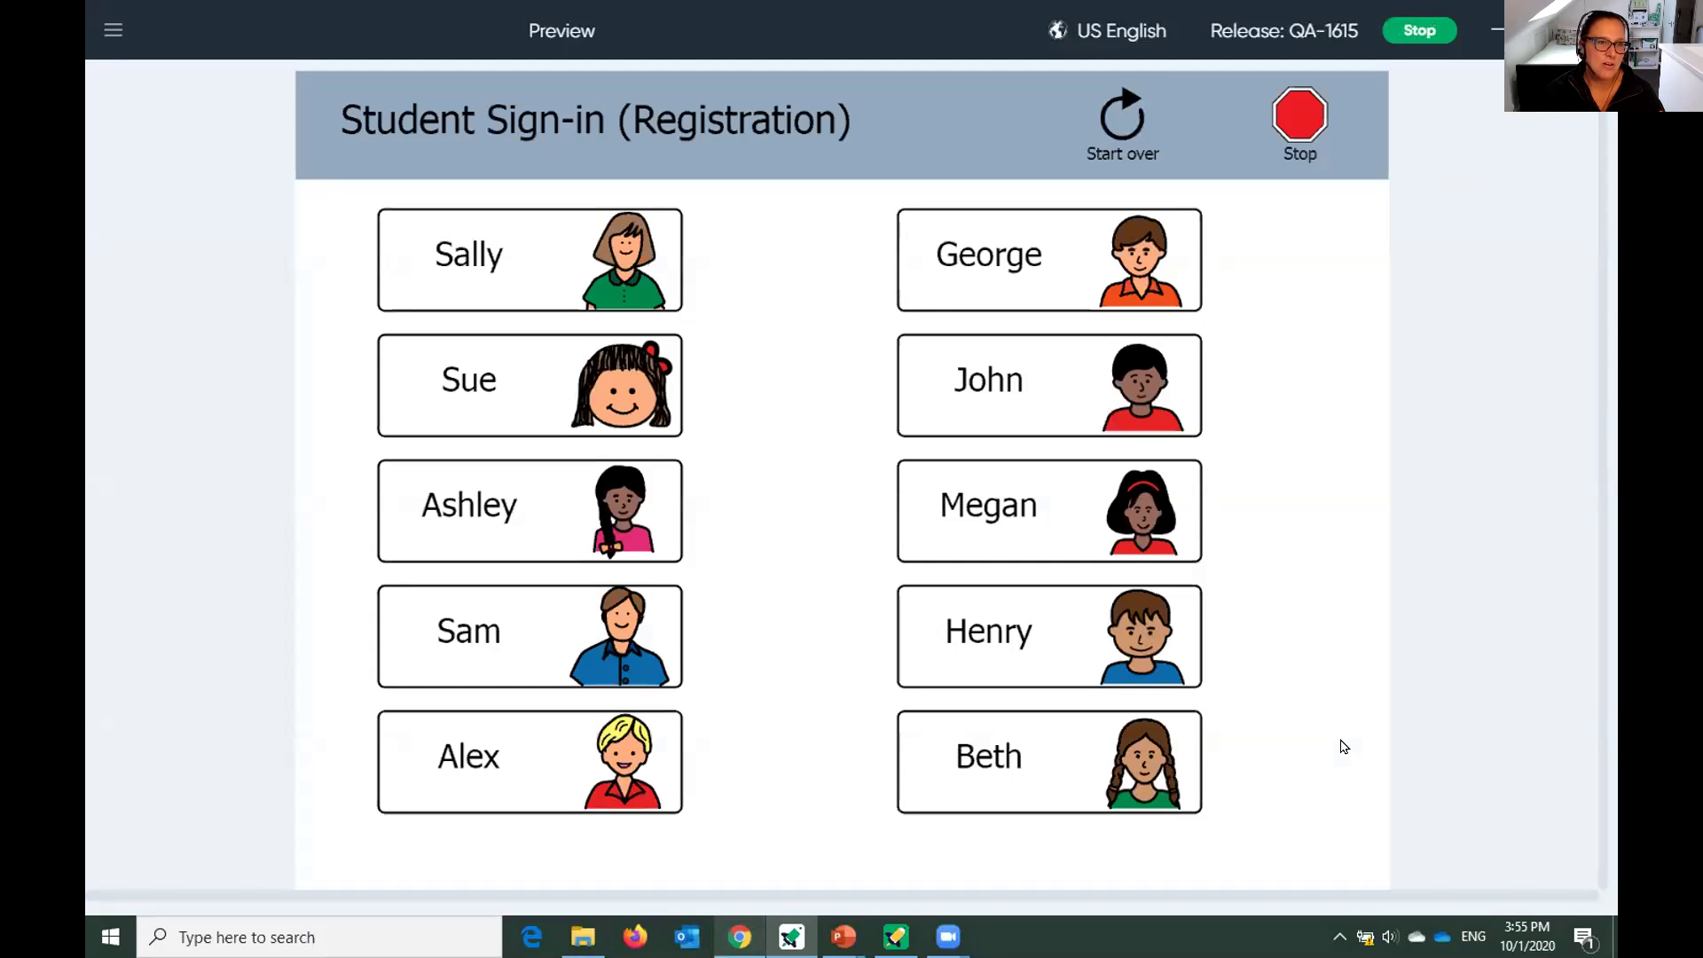
pyautogui.click(469, 250)
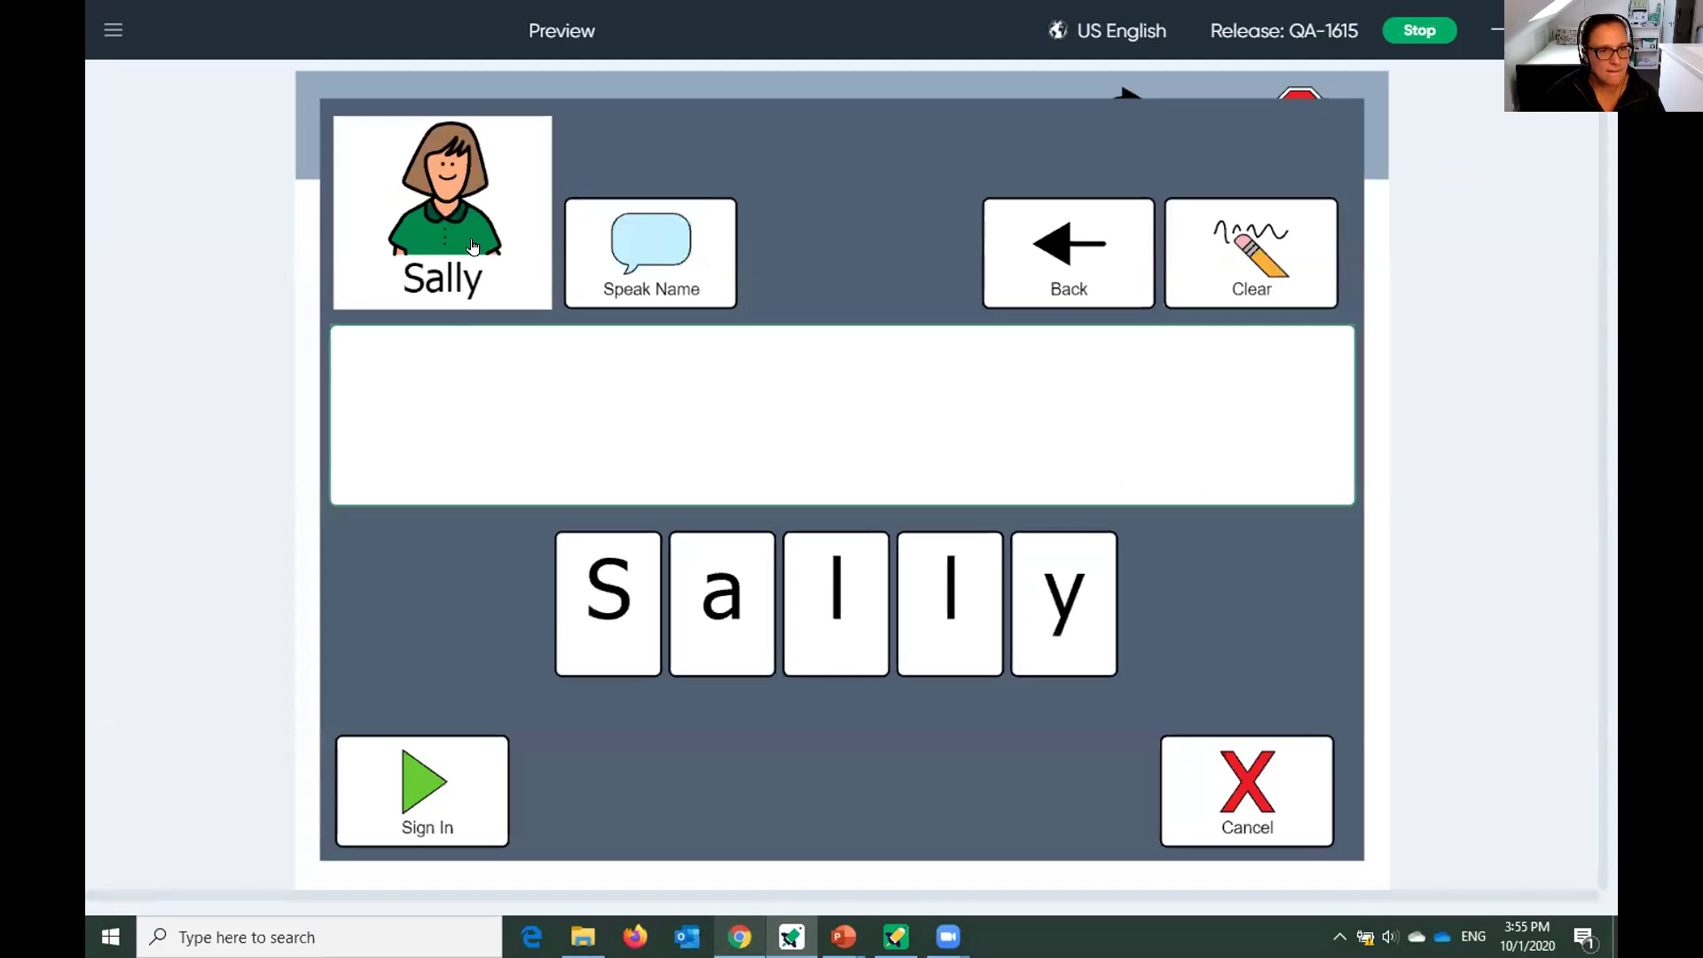
pyautogui.click(576, 628)
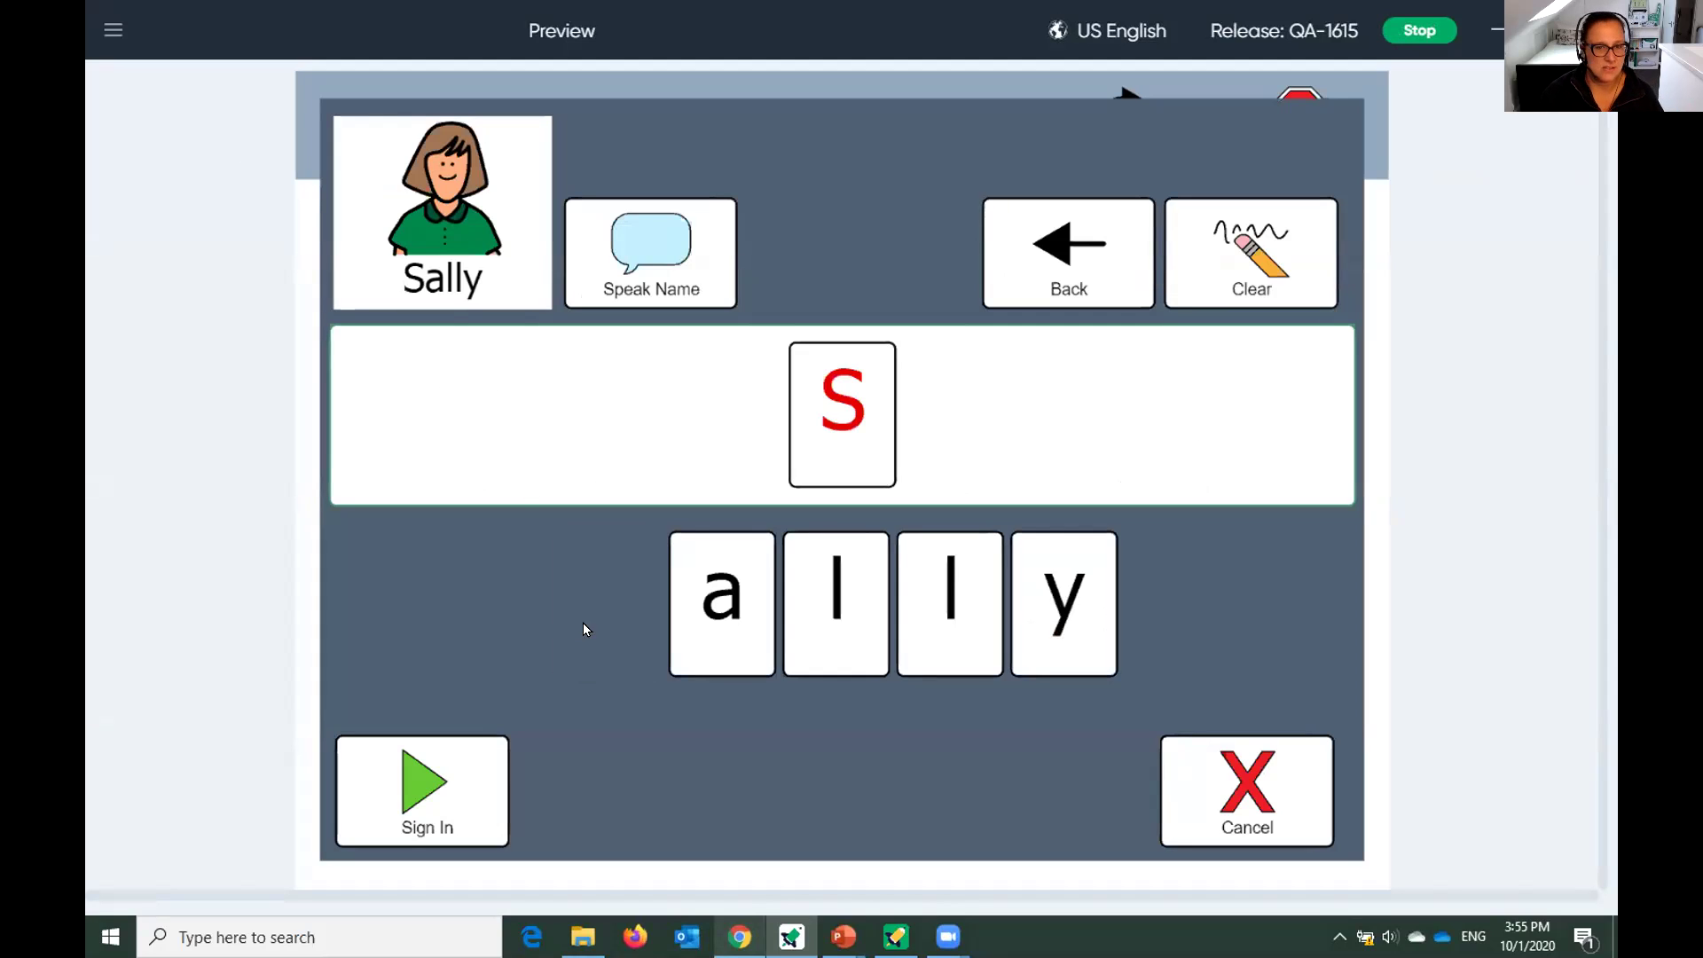
pyautogui.click(723, 660)
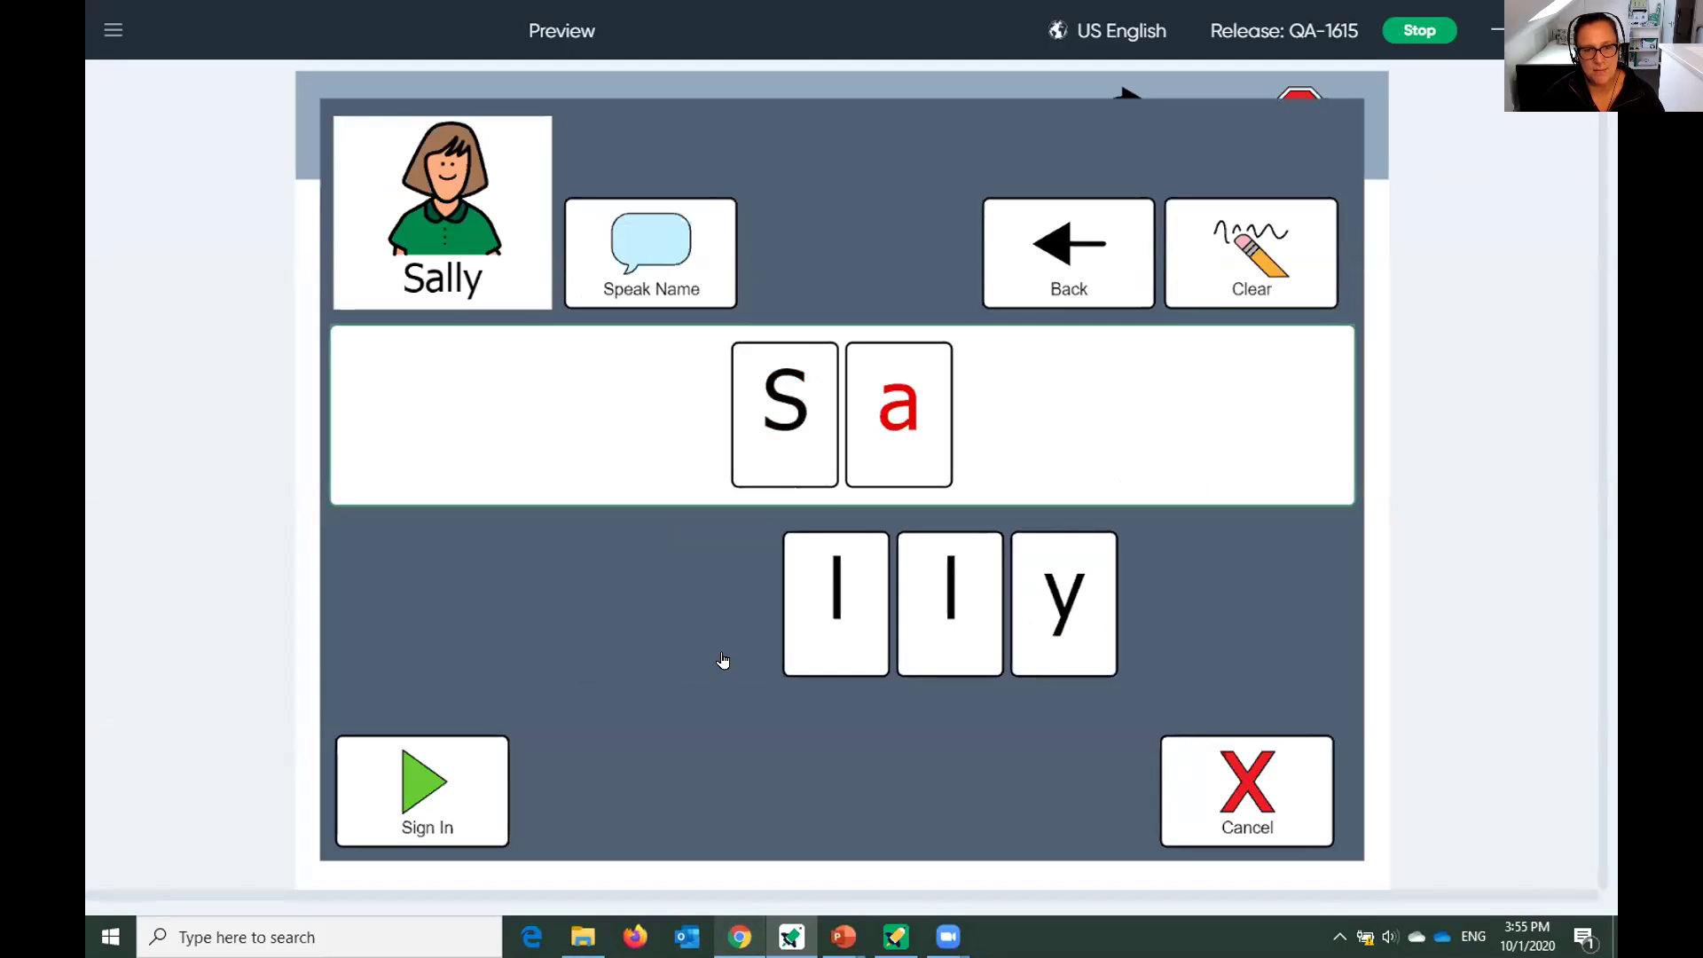
pyautogui.click(794, 661)
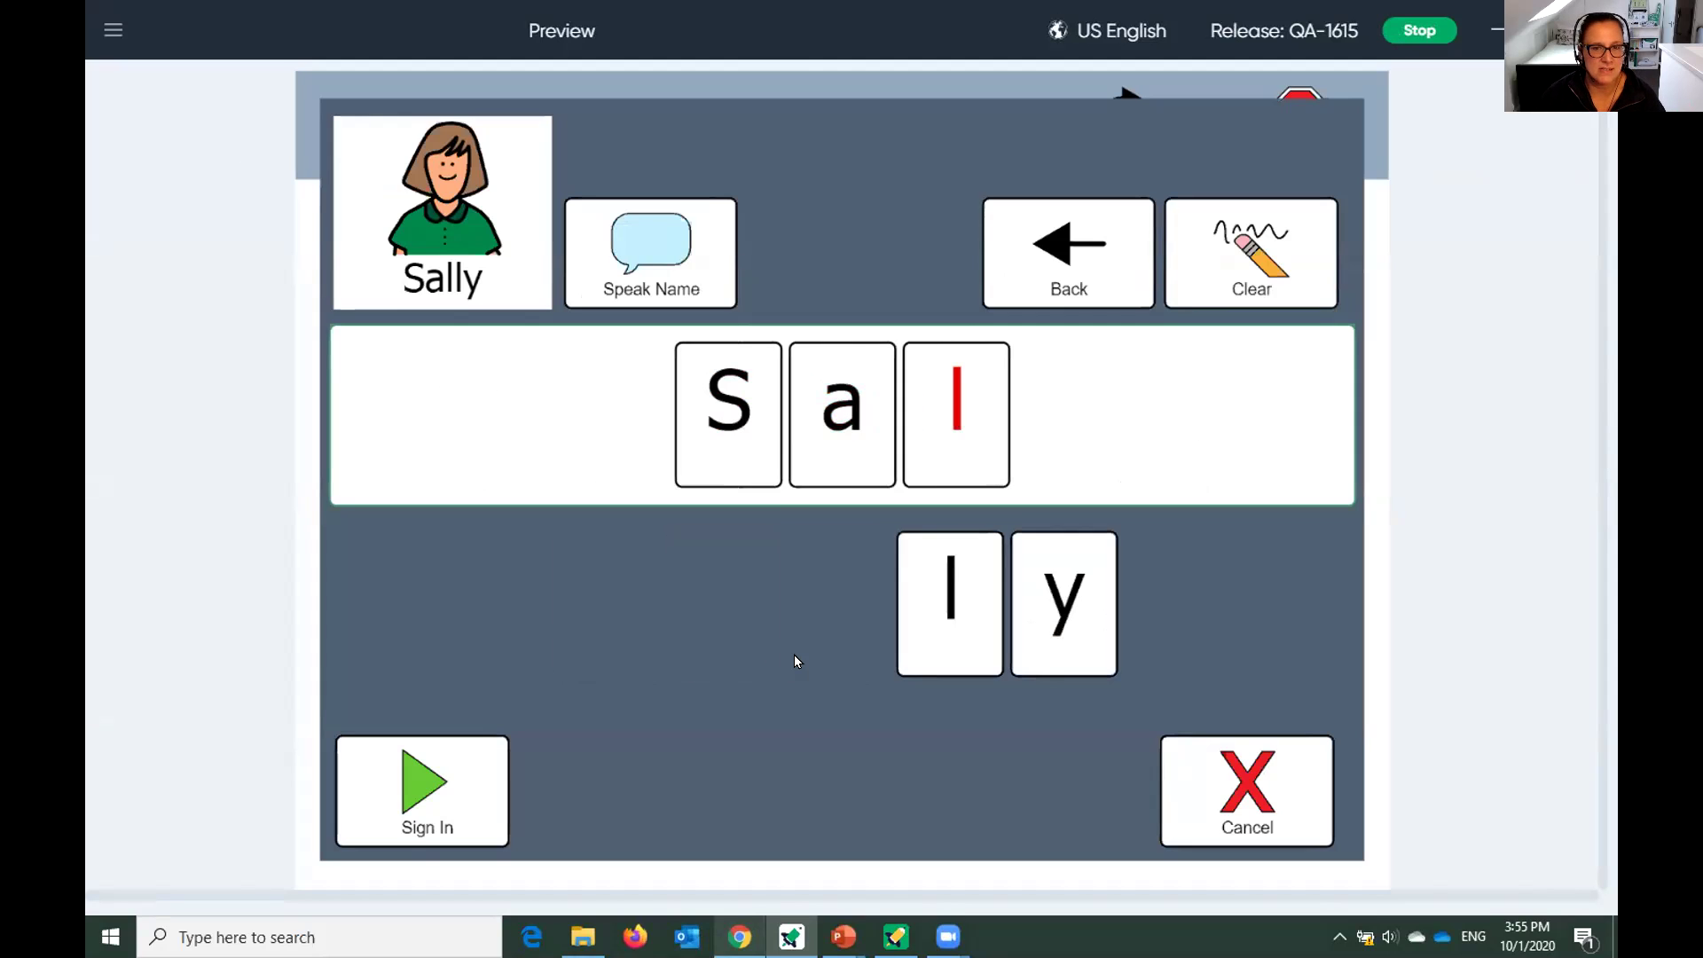
pyautogui.click(903, 598)
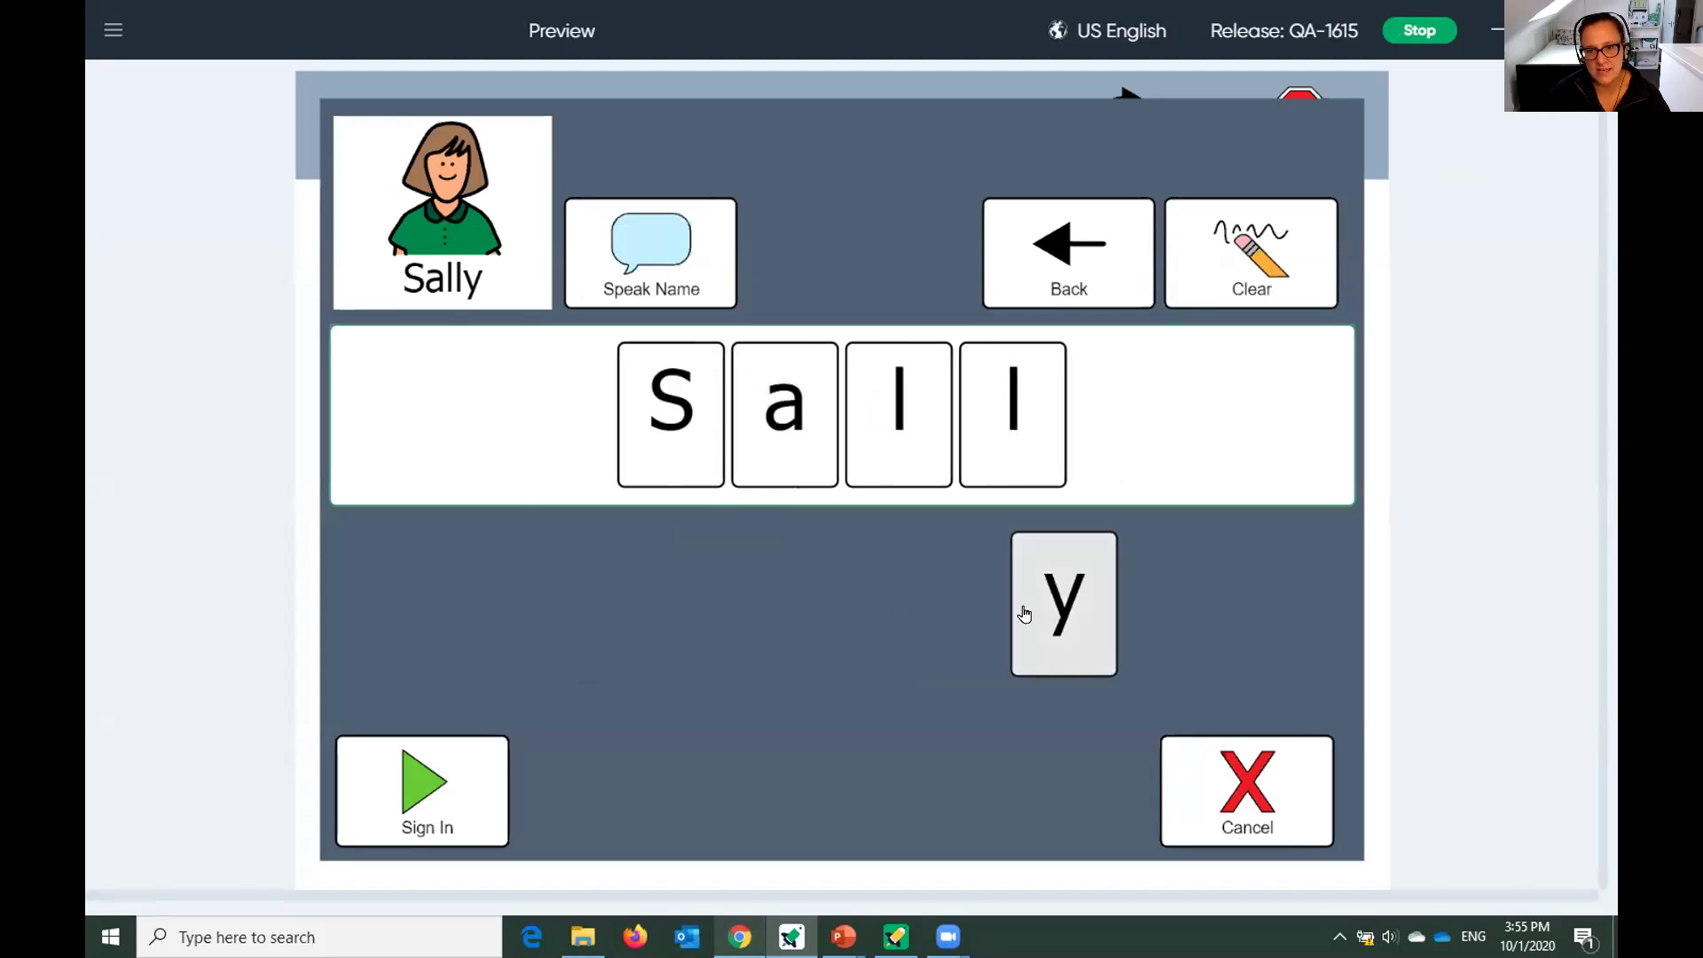
pyautogui.click(1029, 610)
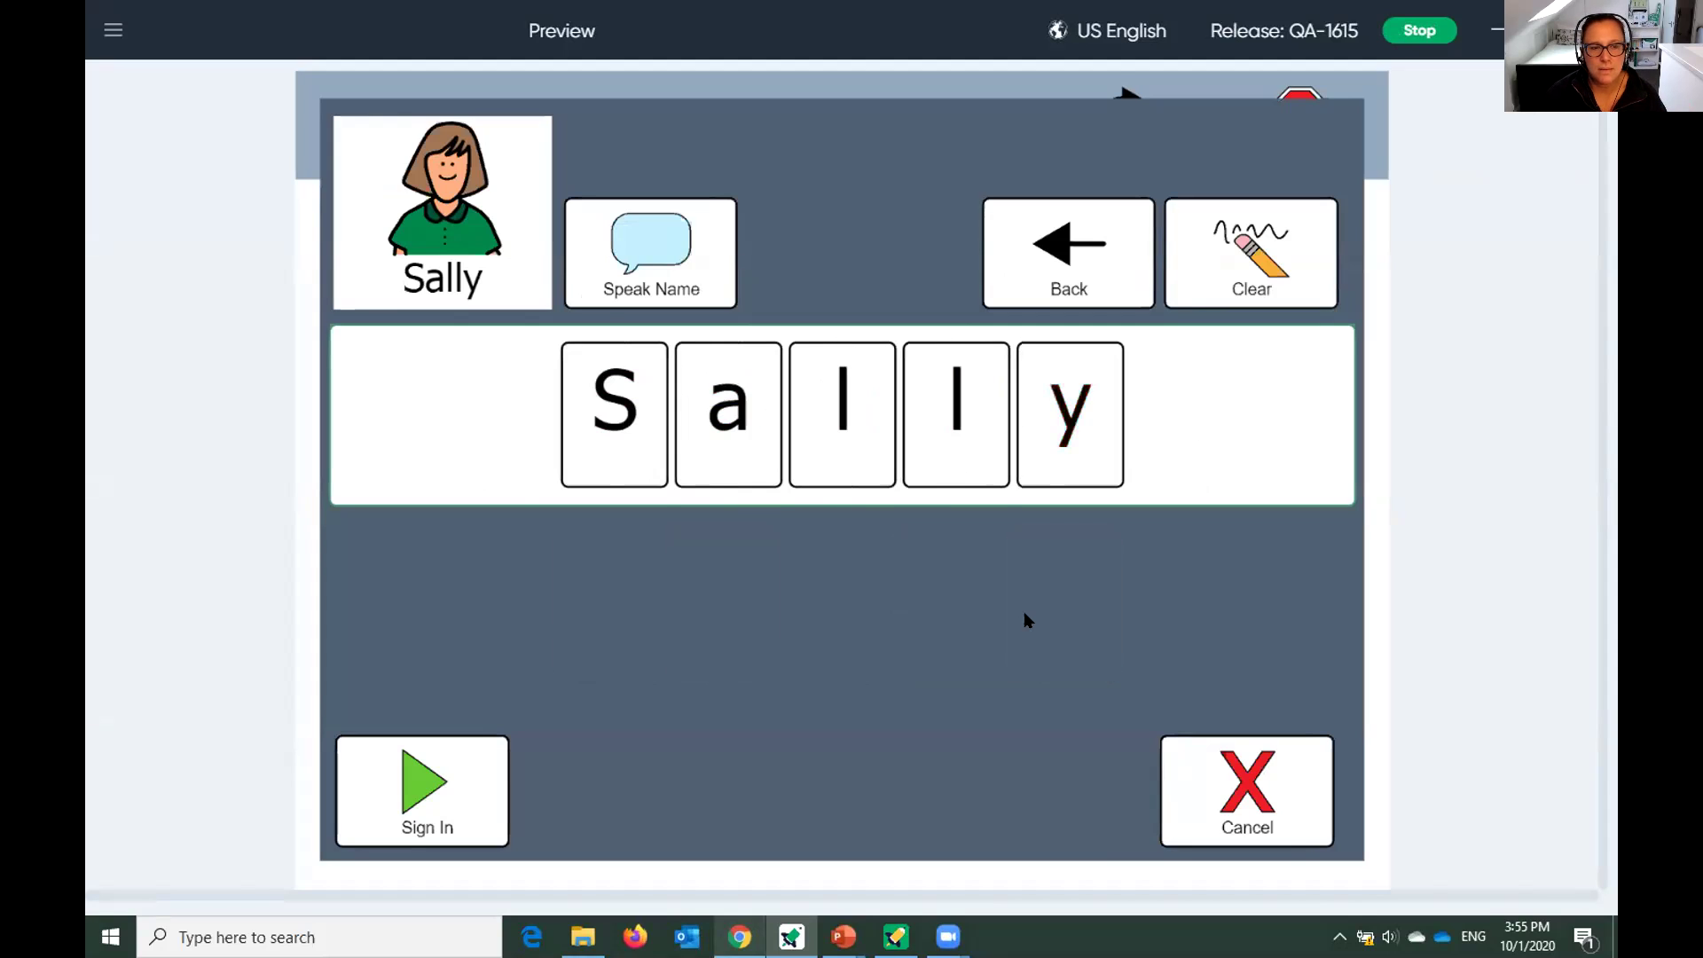
# Hear the name spoken, sign the student in, and stop the preview.
pyautogui.click(688, 272)
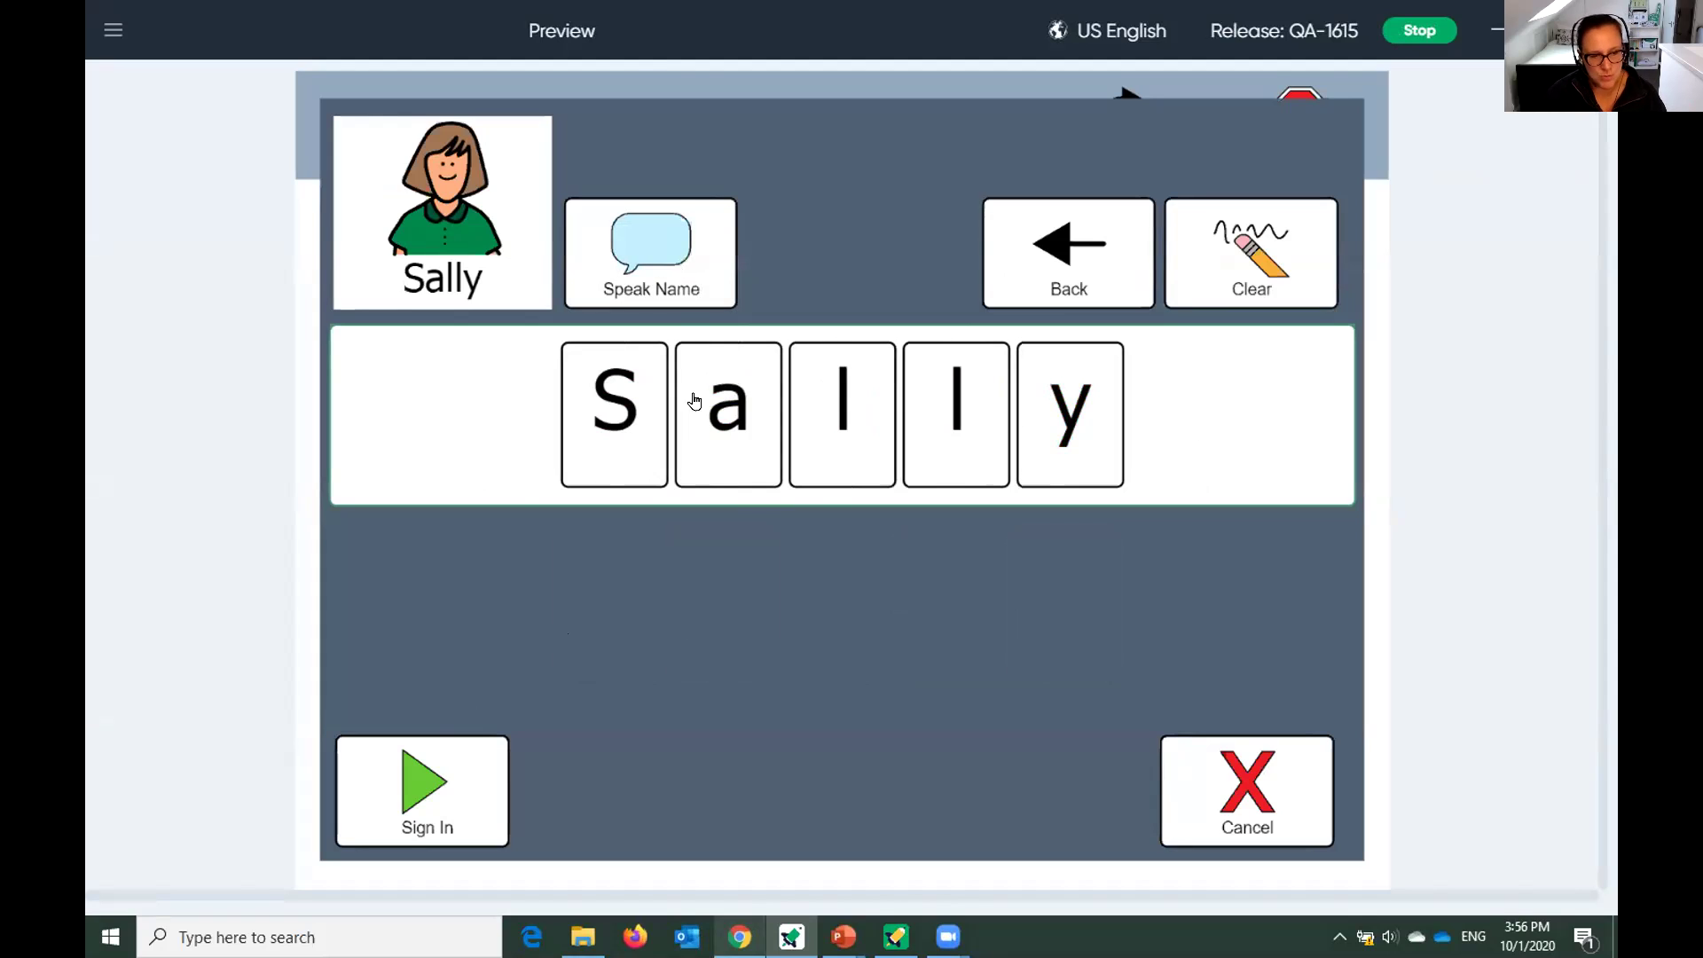
pyautogui.click(434, 760)
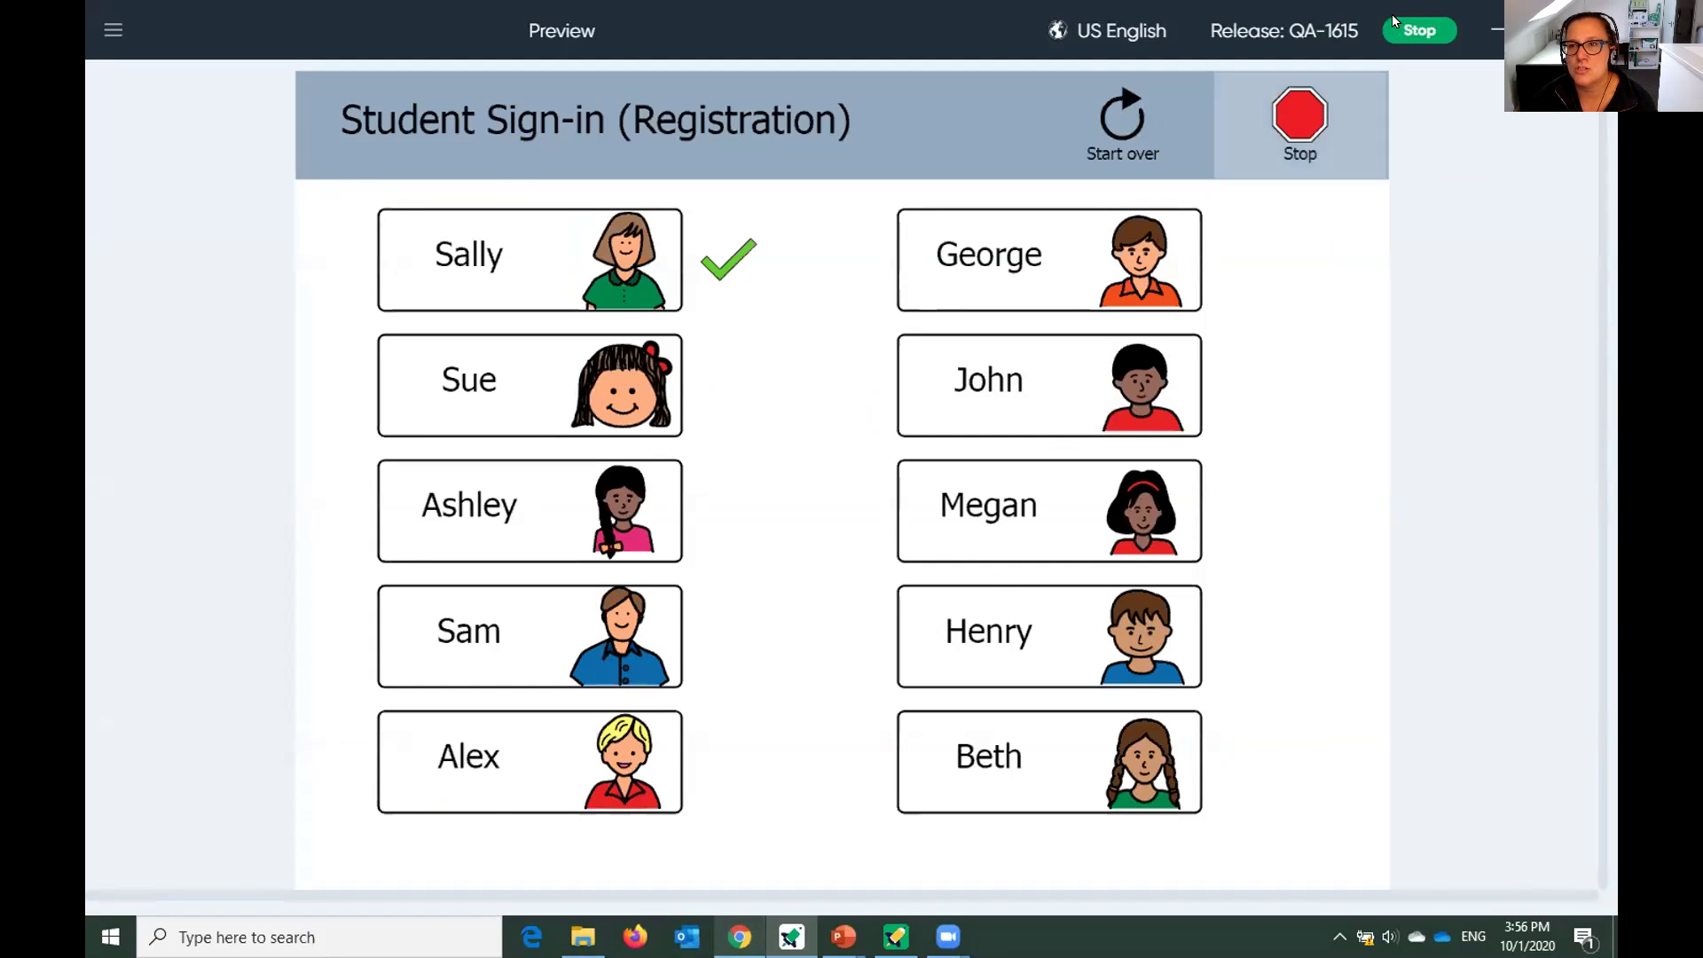
pyautogui.click(1302, 108)
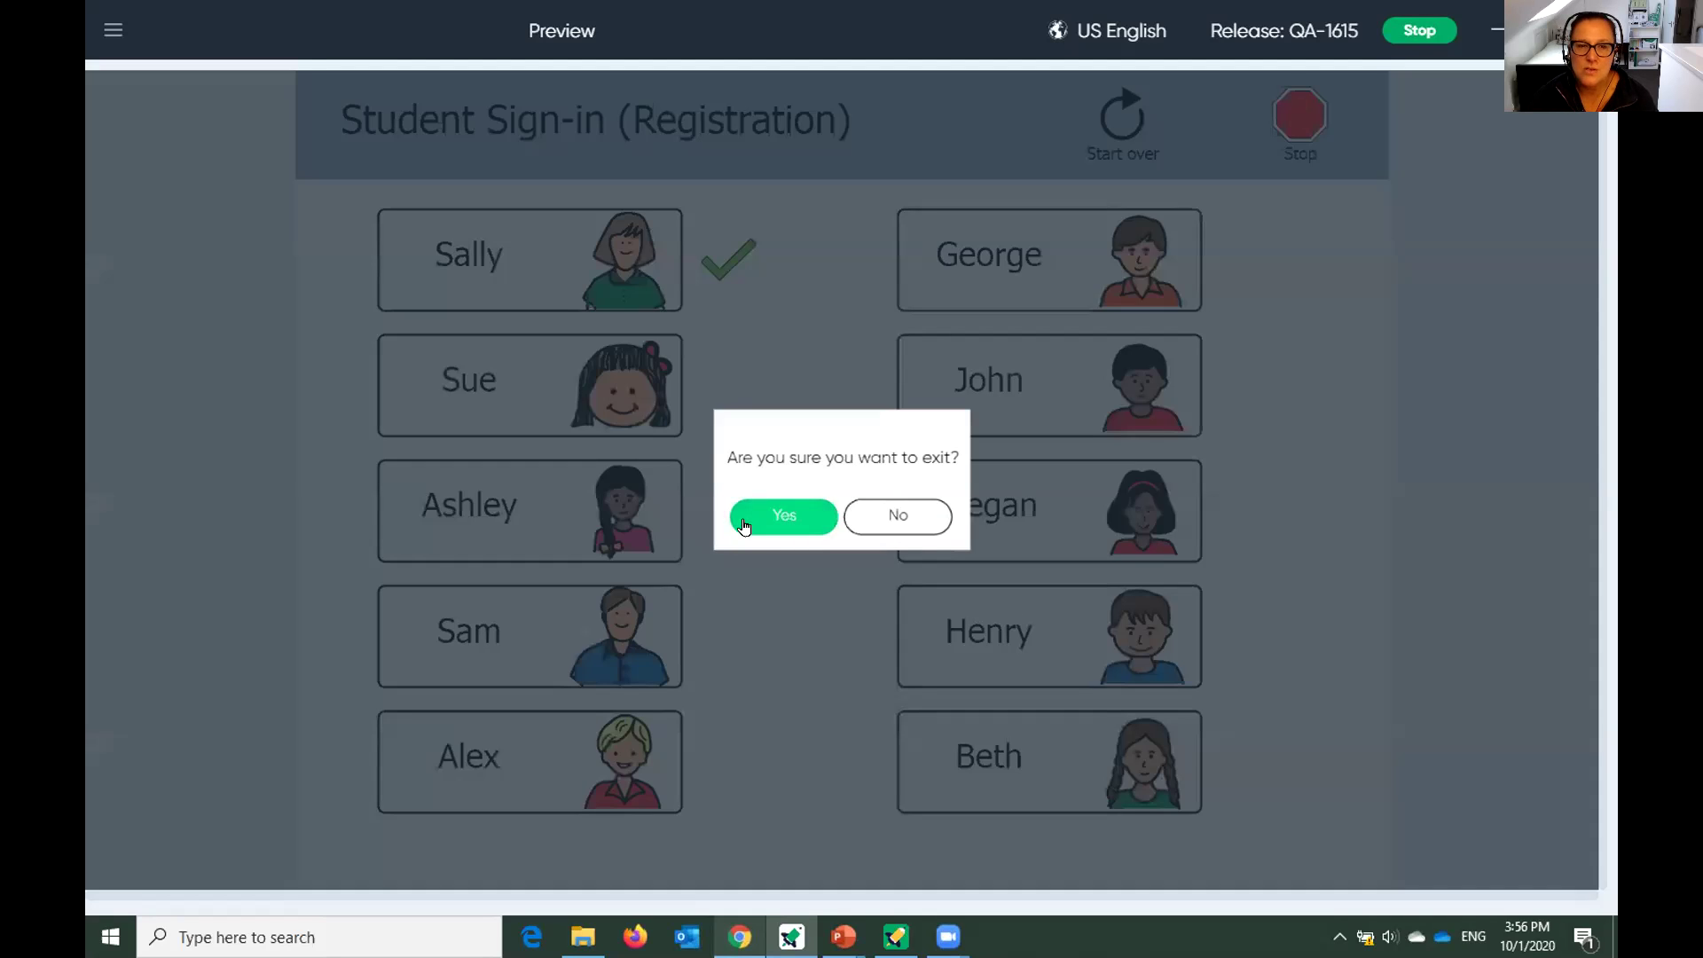
# Exit the preview, reopen Activity Settings, and edit the Table of Student Names.
pyautogui.click(748, 520)
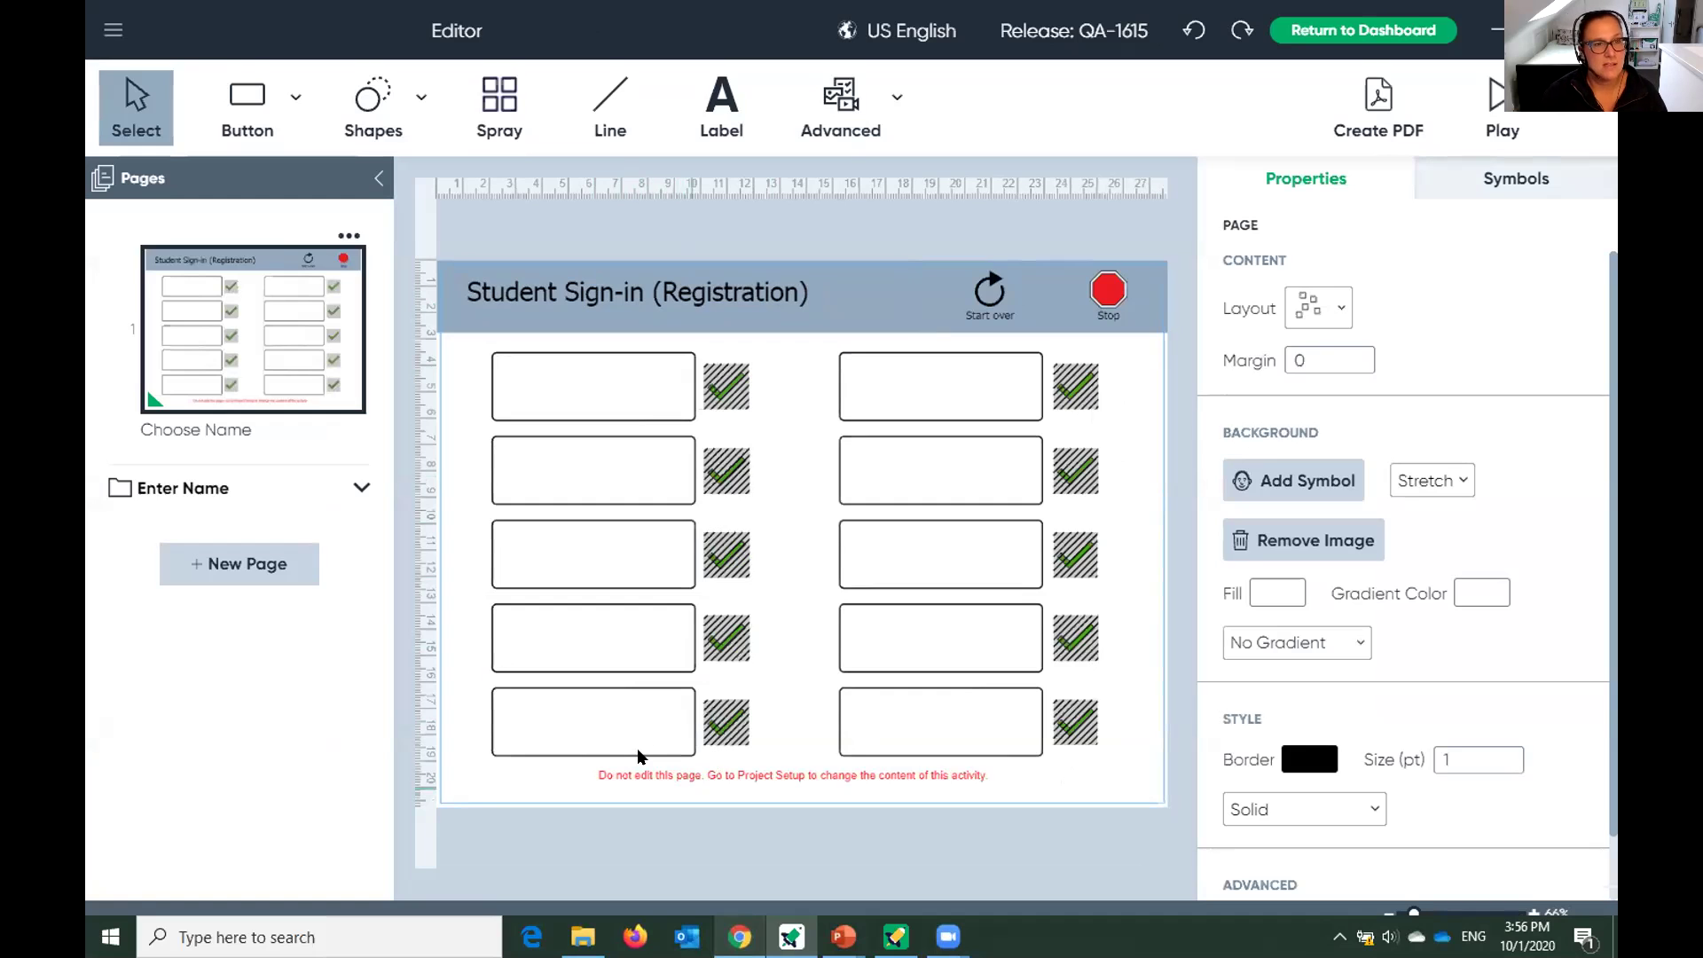
pyautogui.click(108, 31)
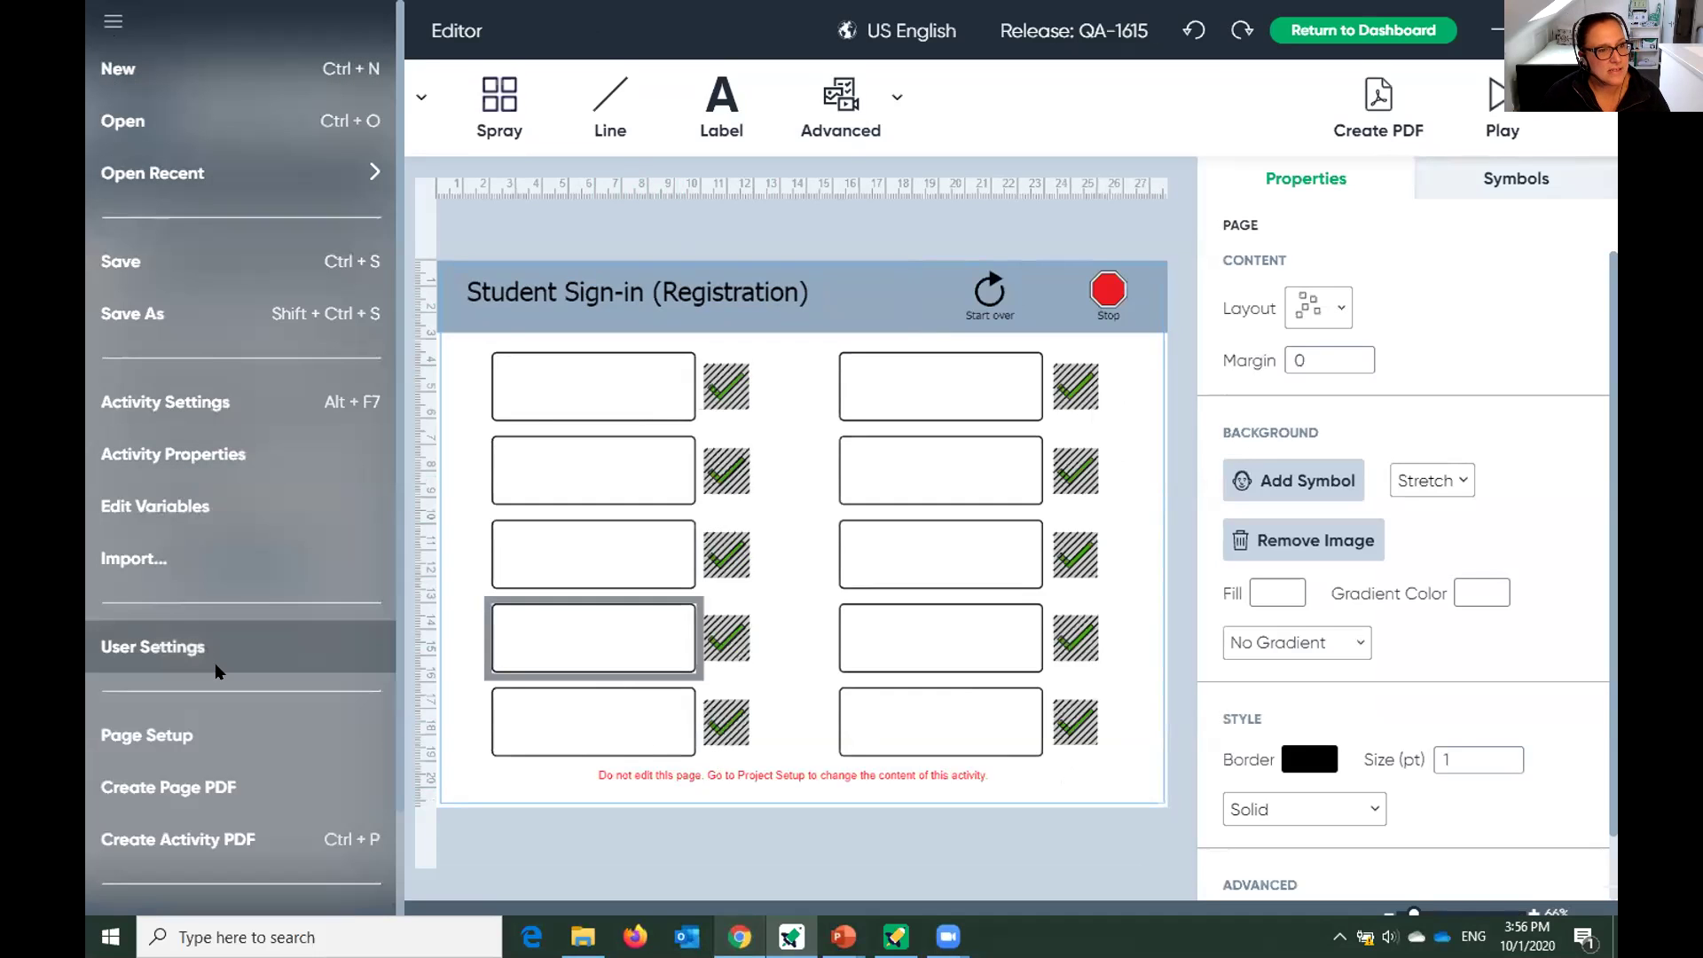
pyautogui.click(165, 404)
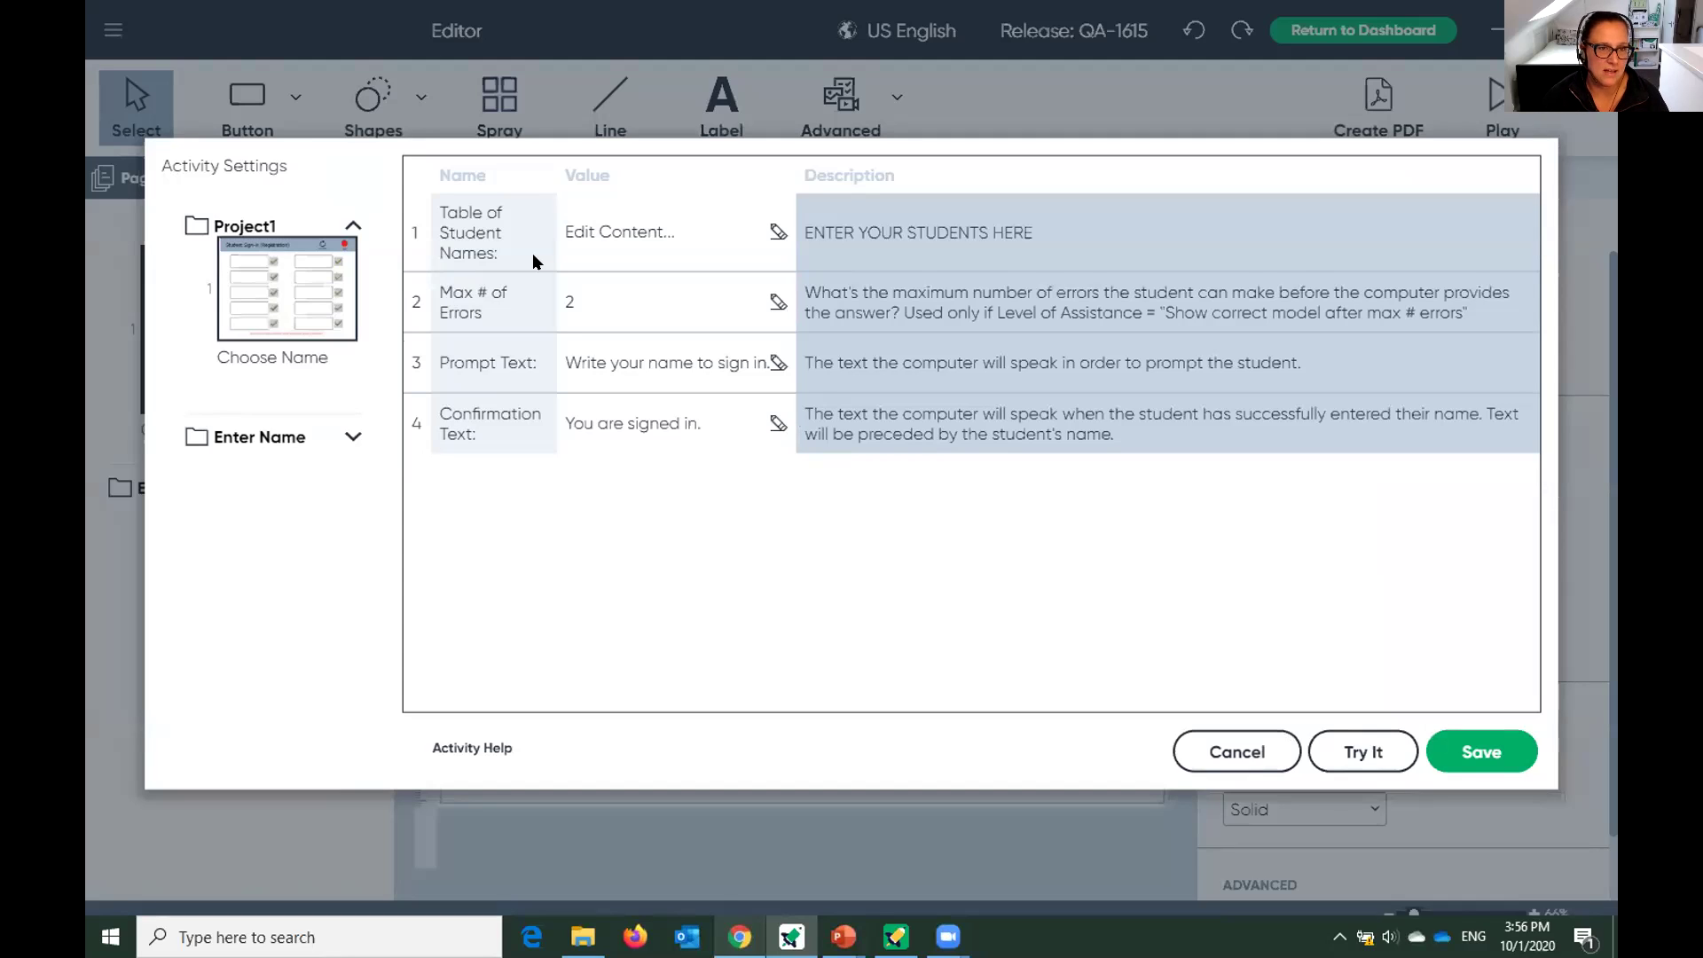
pyautogui.click(632, 240)
# Rename the first row to 'go' and give it the green arrow go symbol.
pyautogui.click(649, 375)
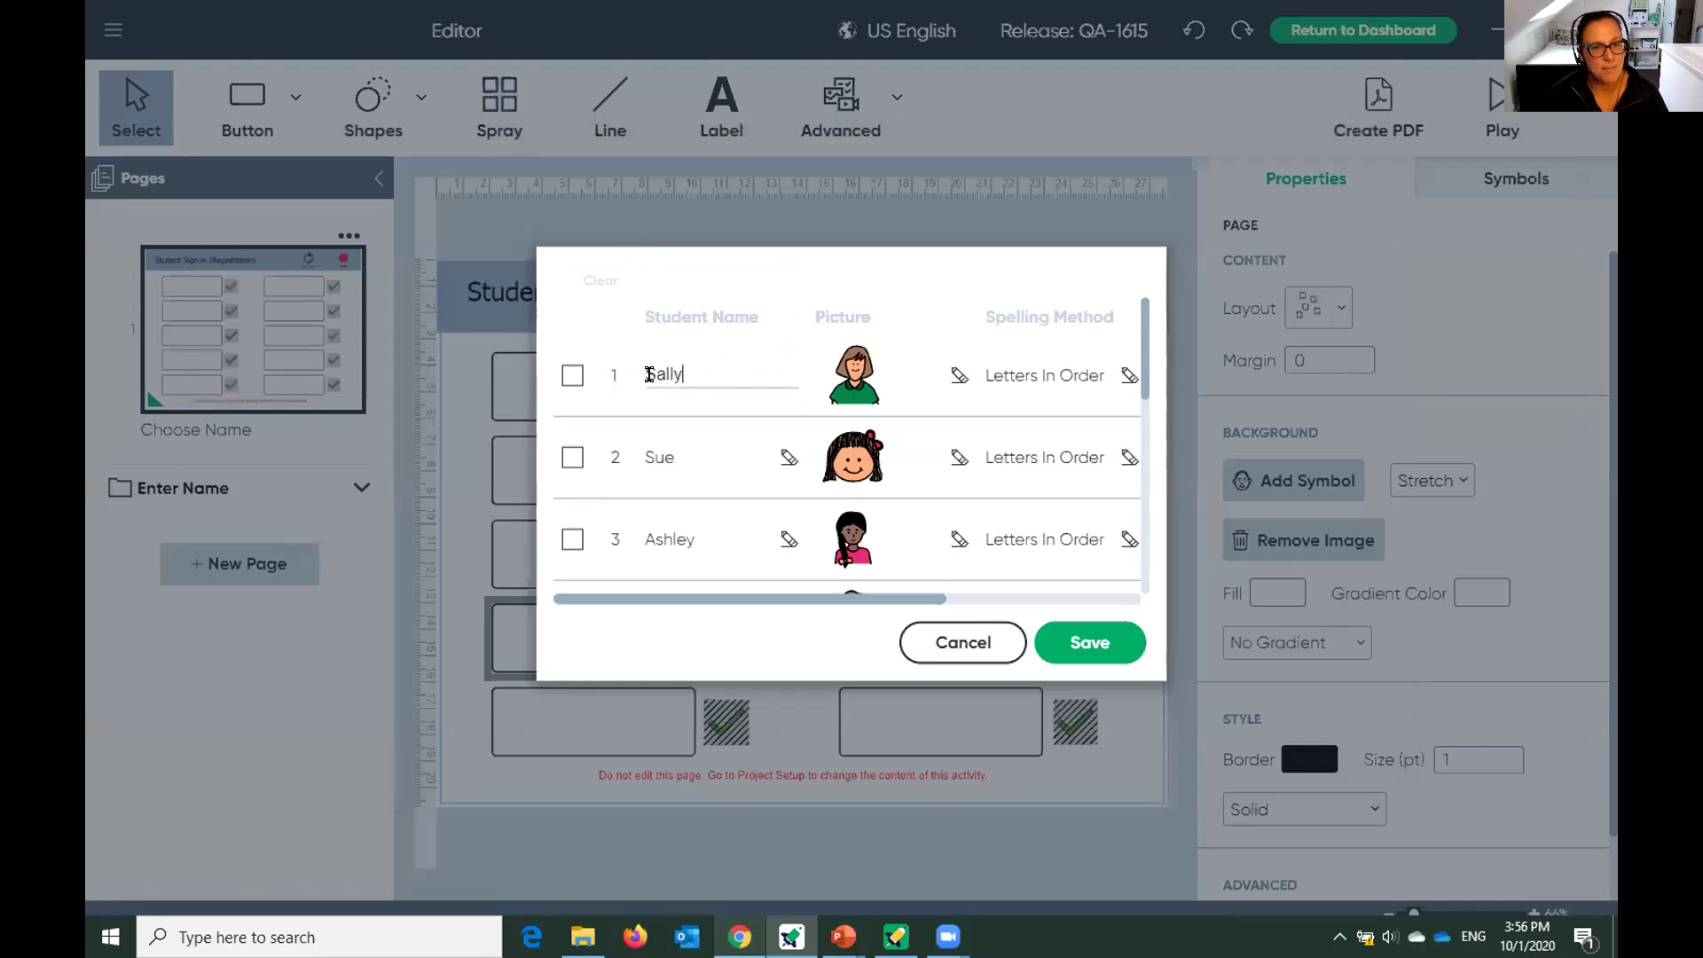
pyautogui.doubleClick(649, 374)
pyautogui.write('gd')
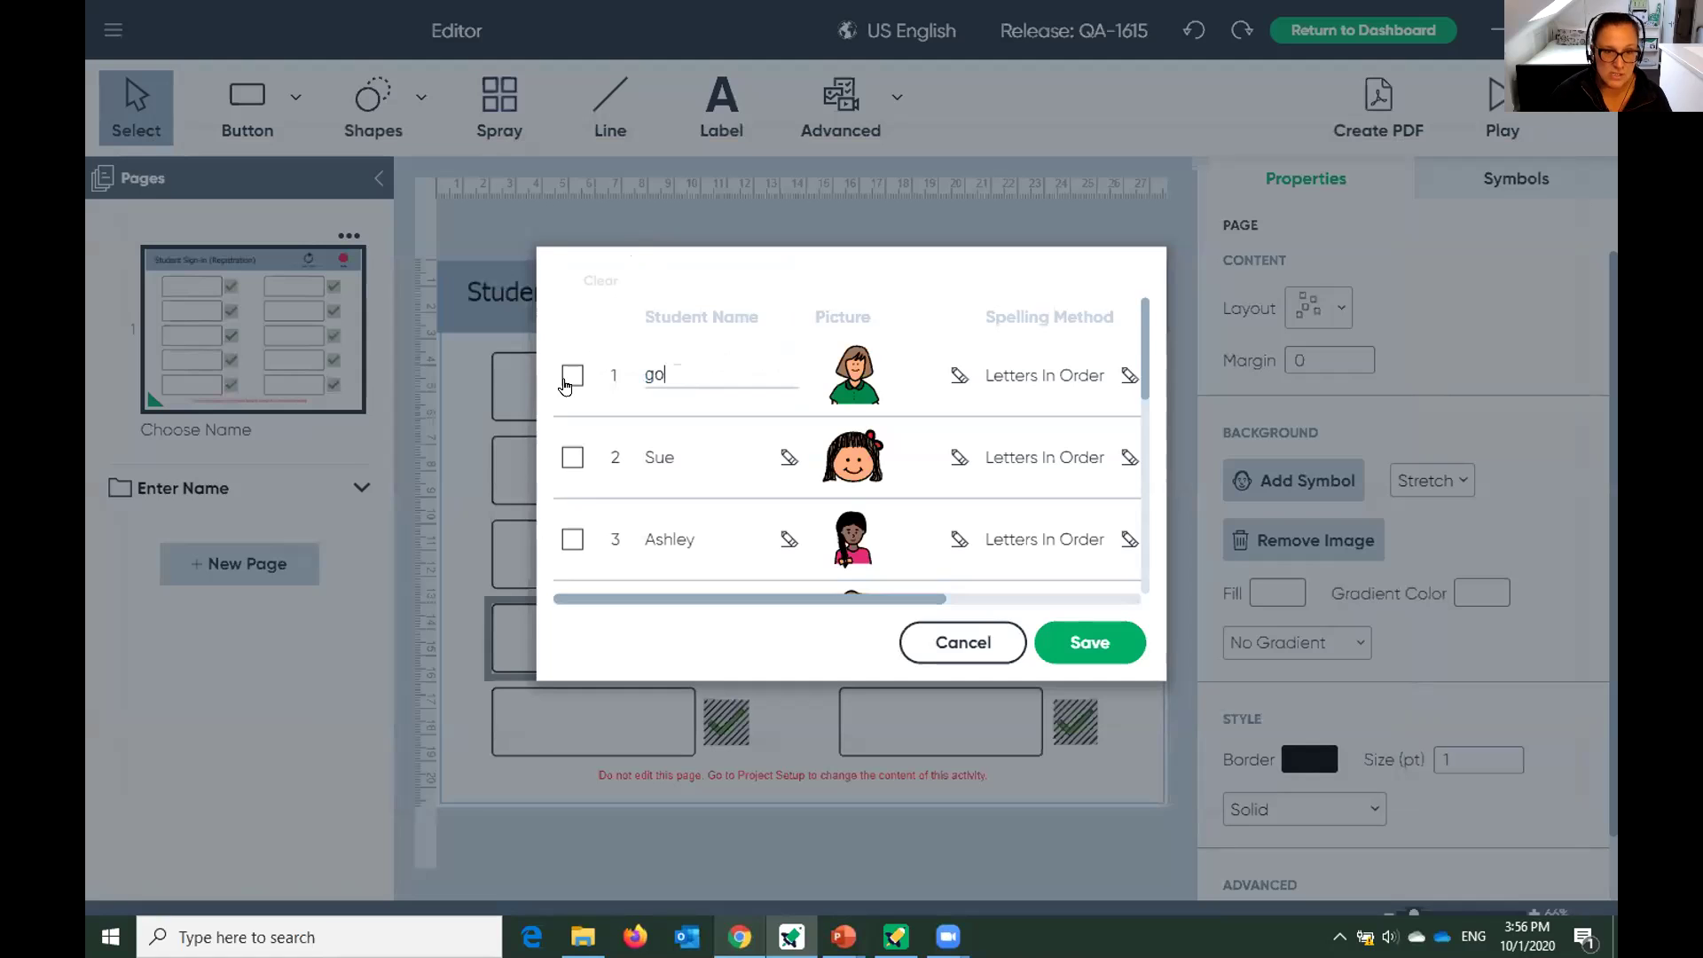
pyautogui.click(849, 394)
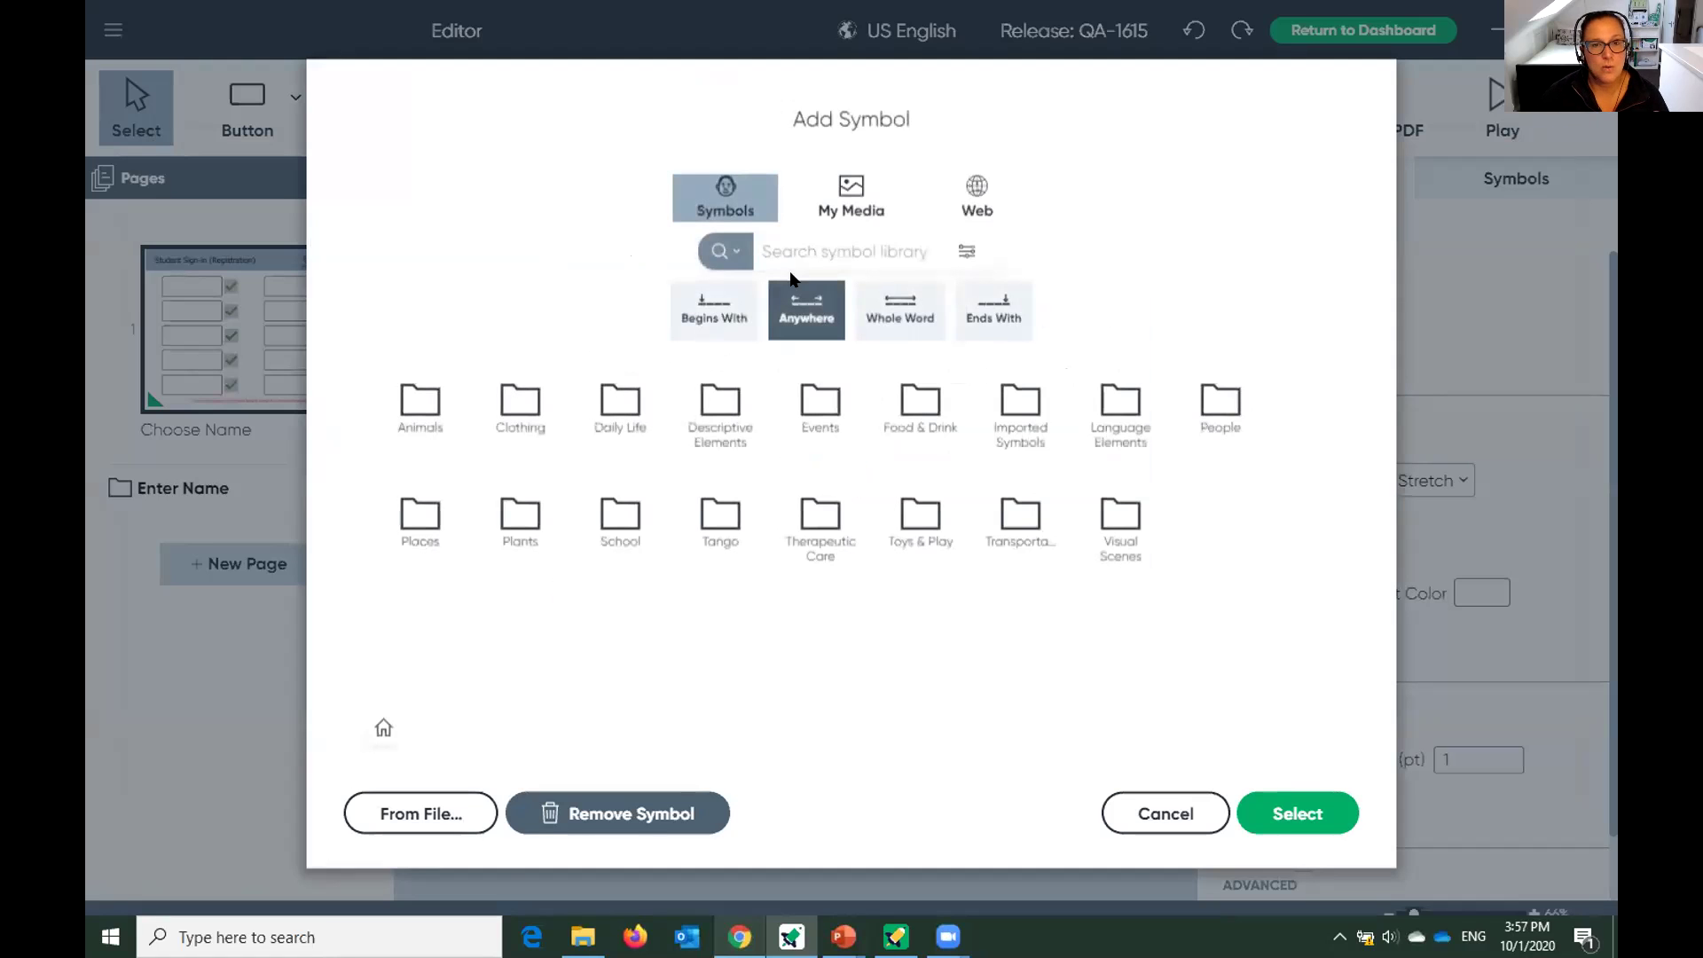
pyautogui.write('go')
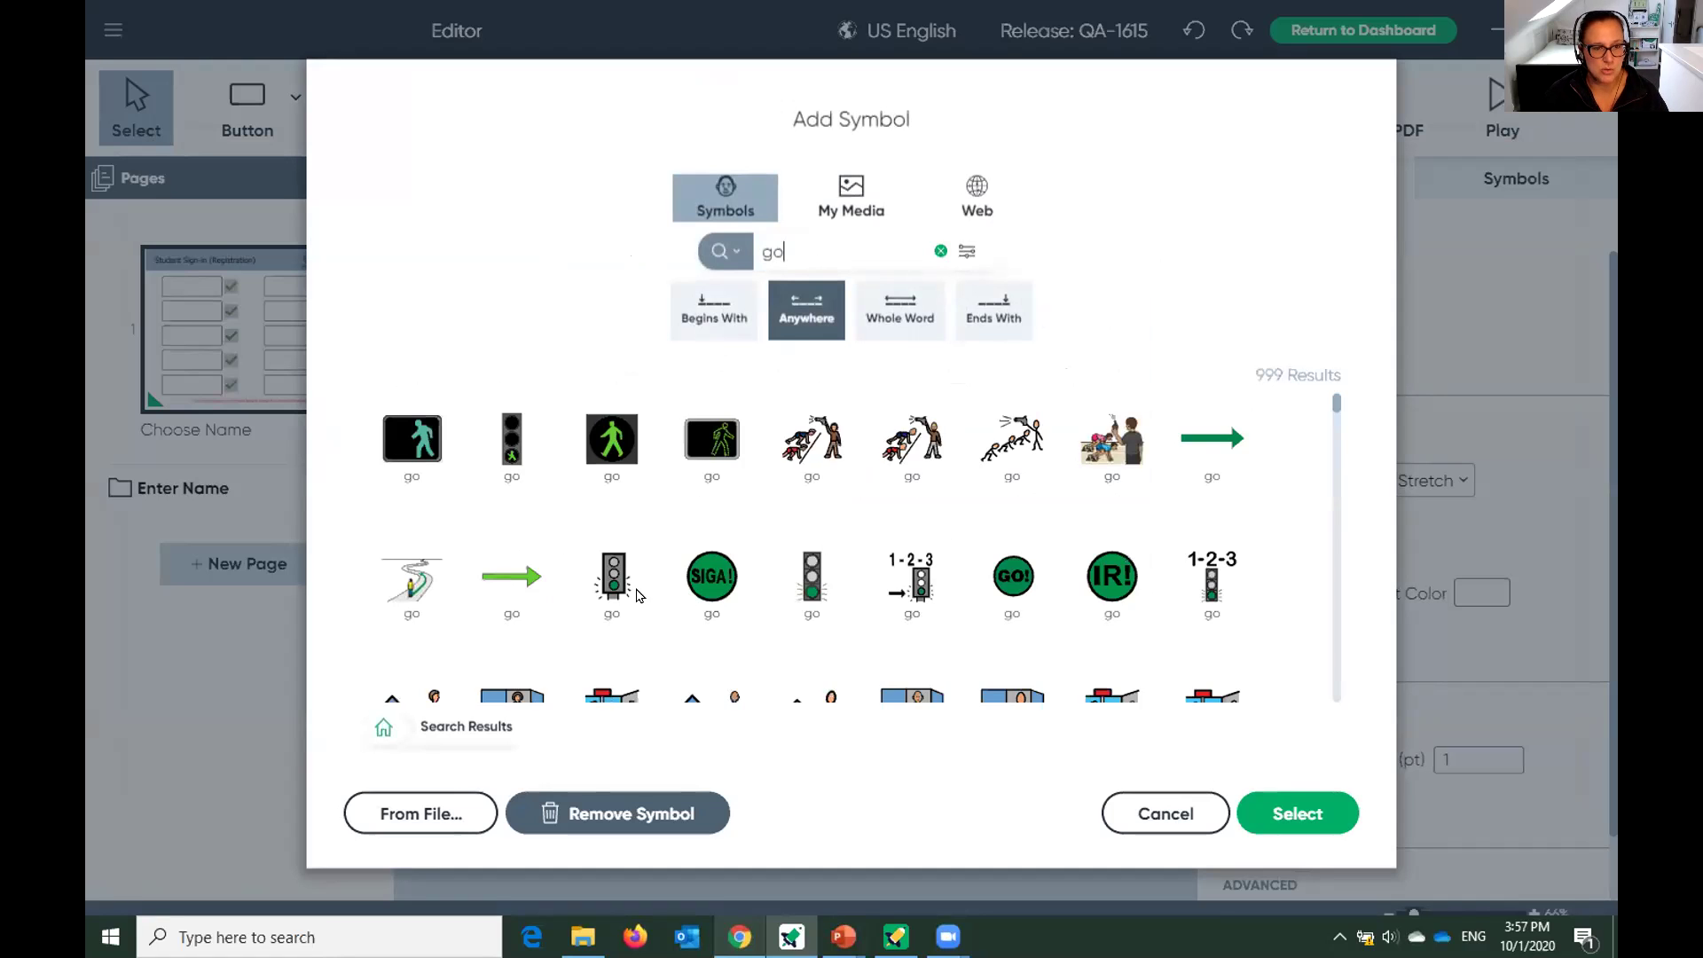
pyautogui.click(1218, 457)
pyautogui.click(1288, 814)
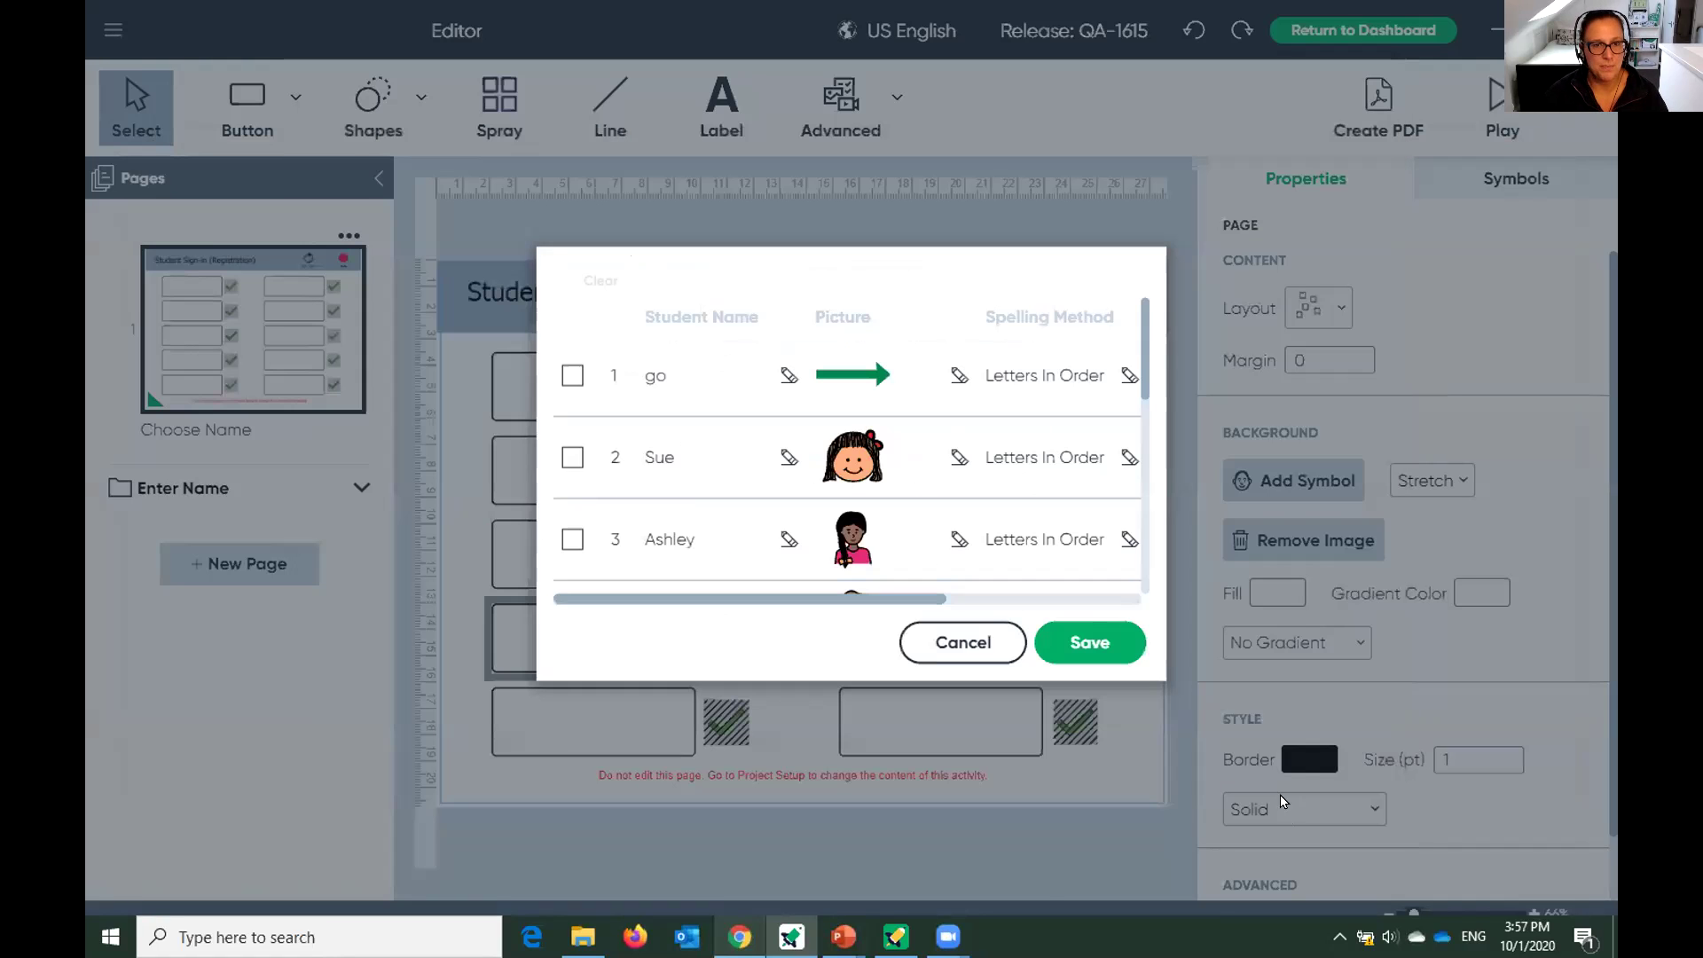
# Rename the second row to 'more' with the berries more symbol.
pyautogui.click(655, 441)
pyautogui.press('BackSpace')
pyautogui.press('BackSpace')
pyautogui.press('BackSpace')
pyautogui.write('more')
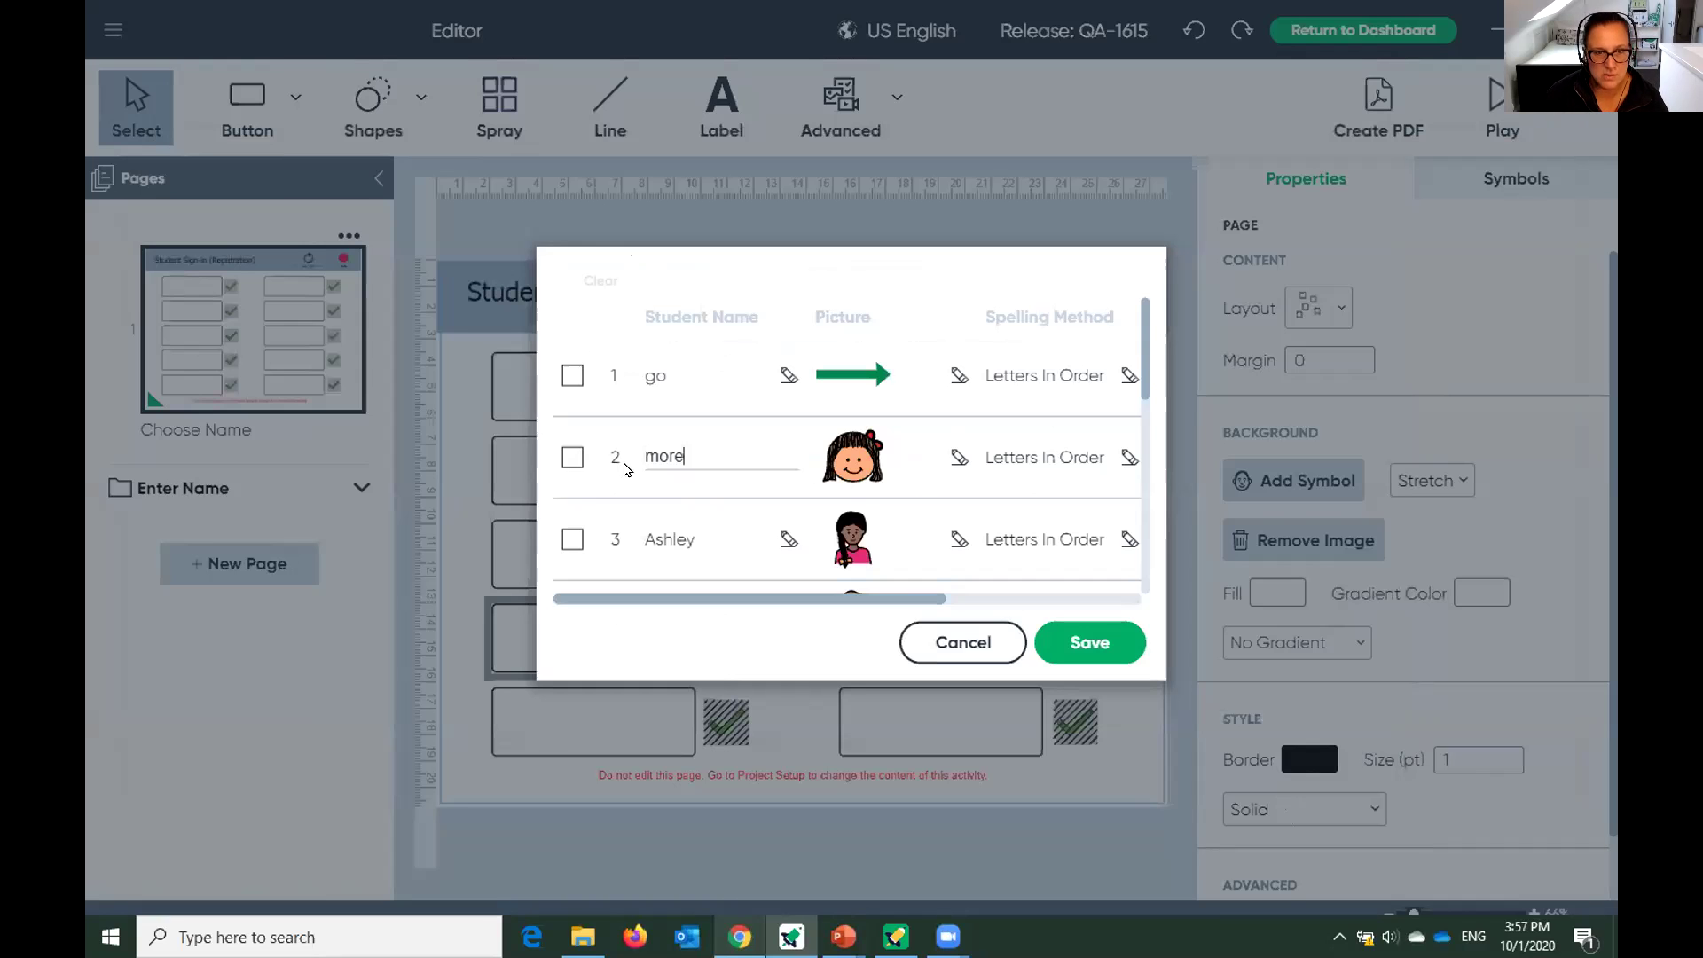
pyautogui.click(852, 468)
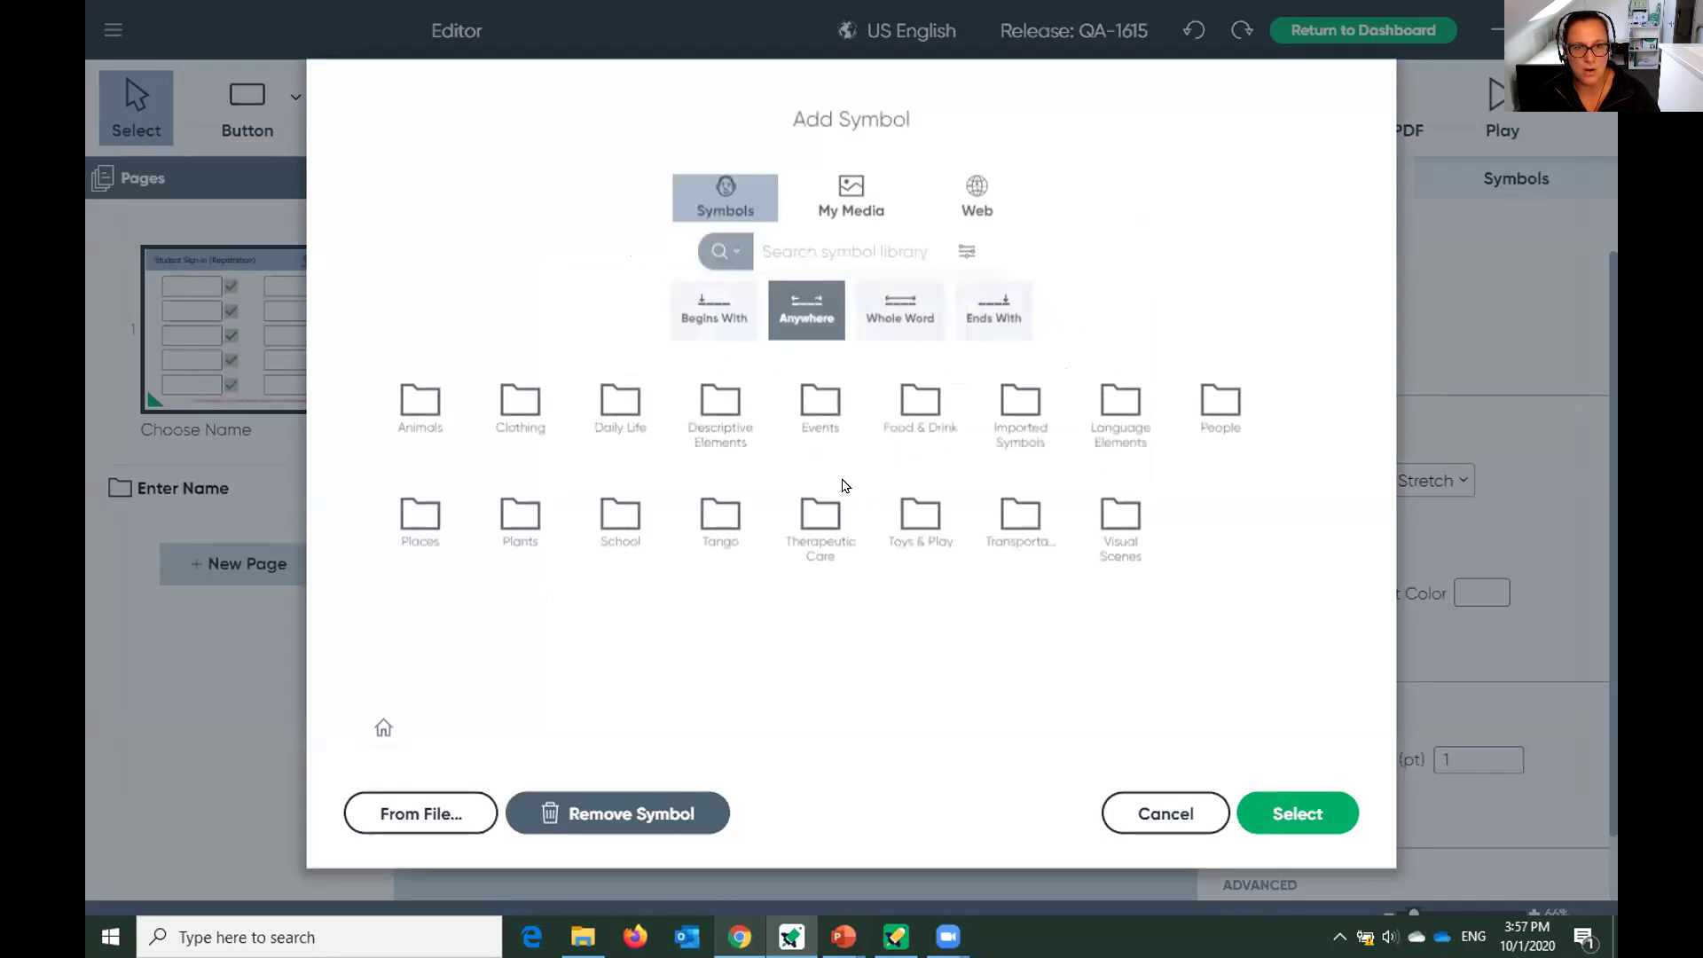
pyautogui.write('more')
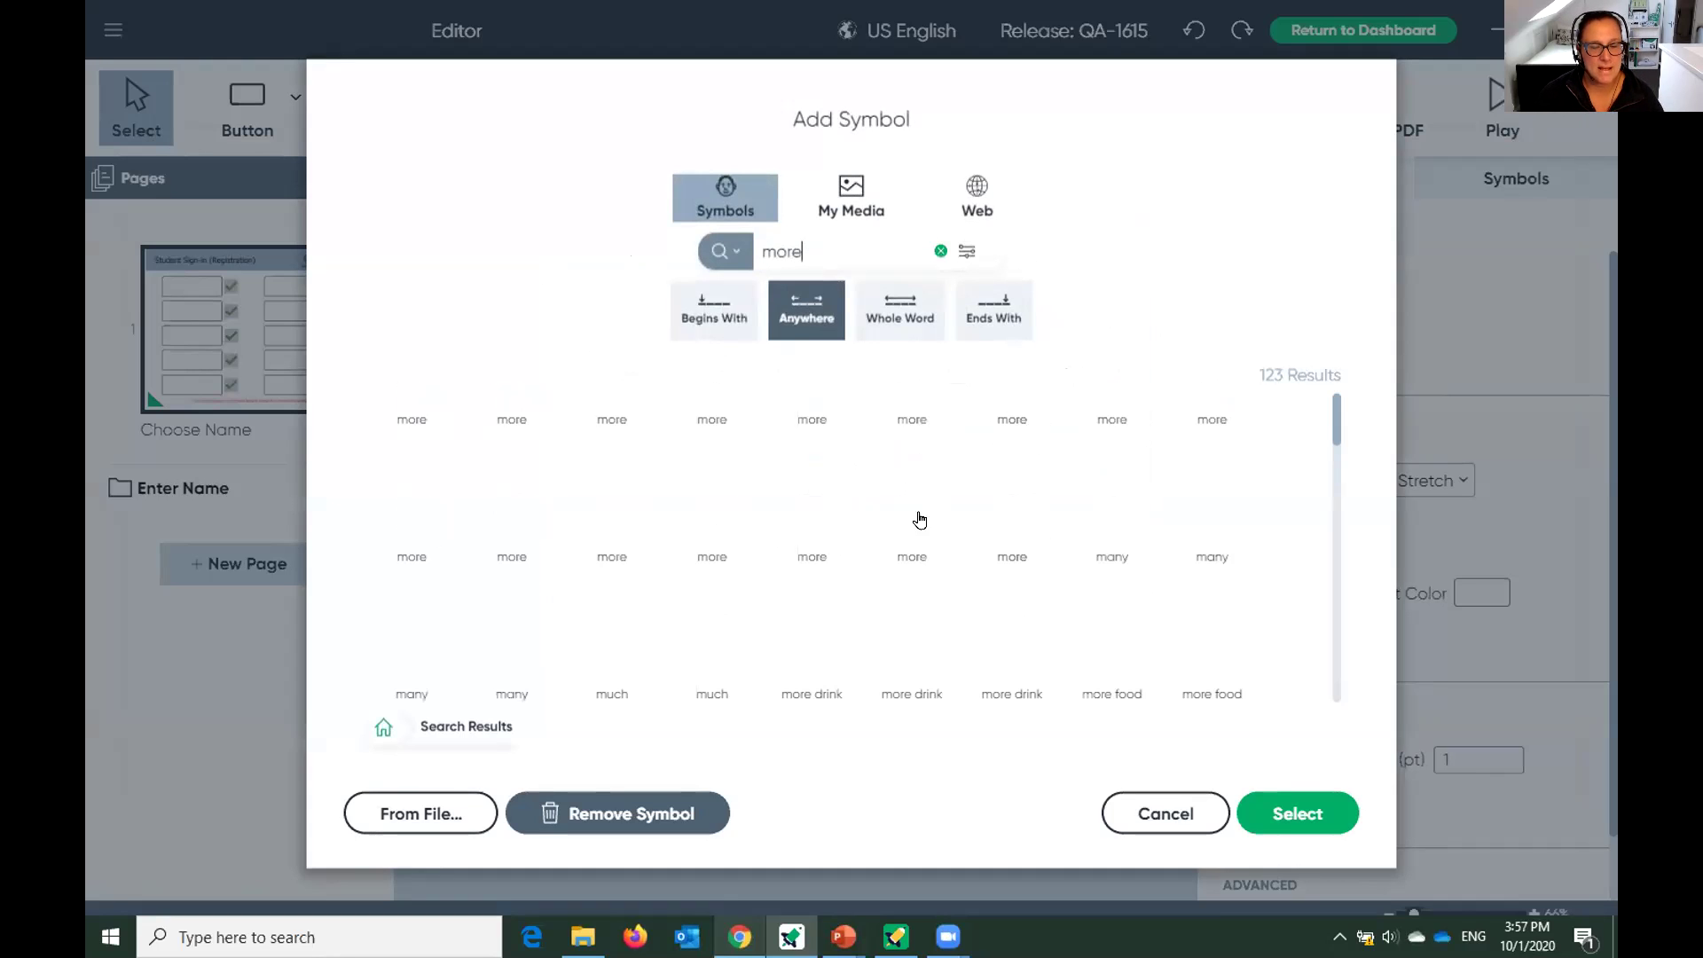
pyautogui.click(1001, 463)
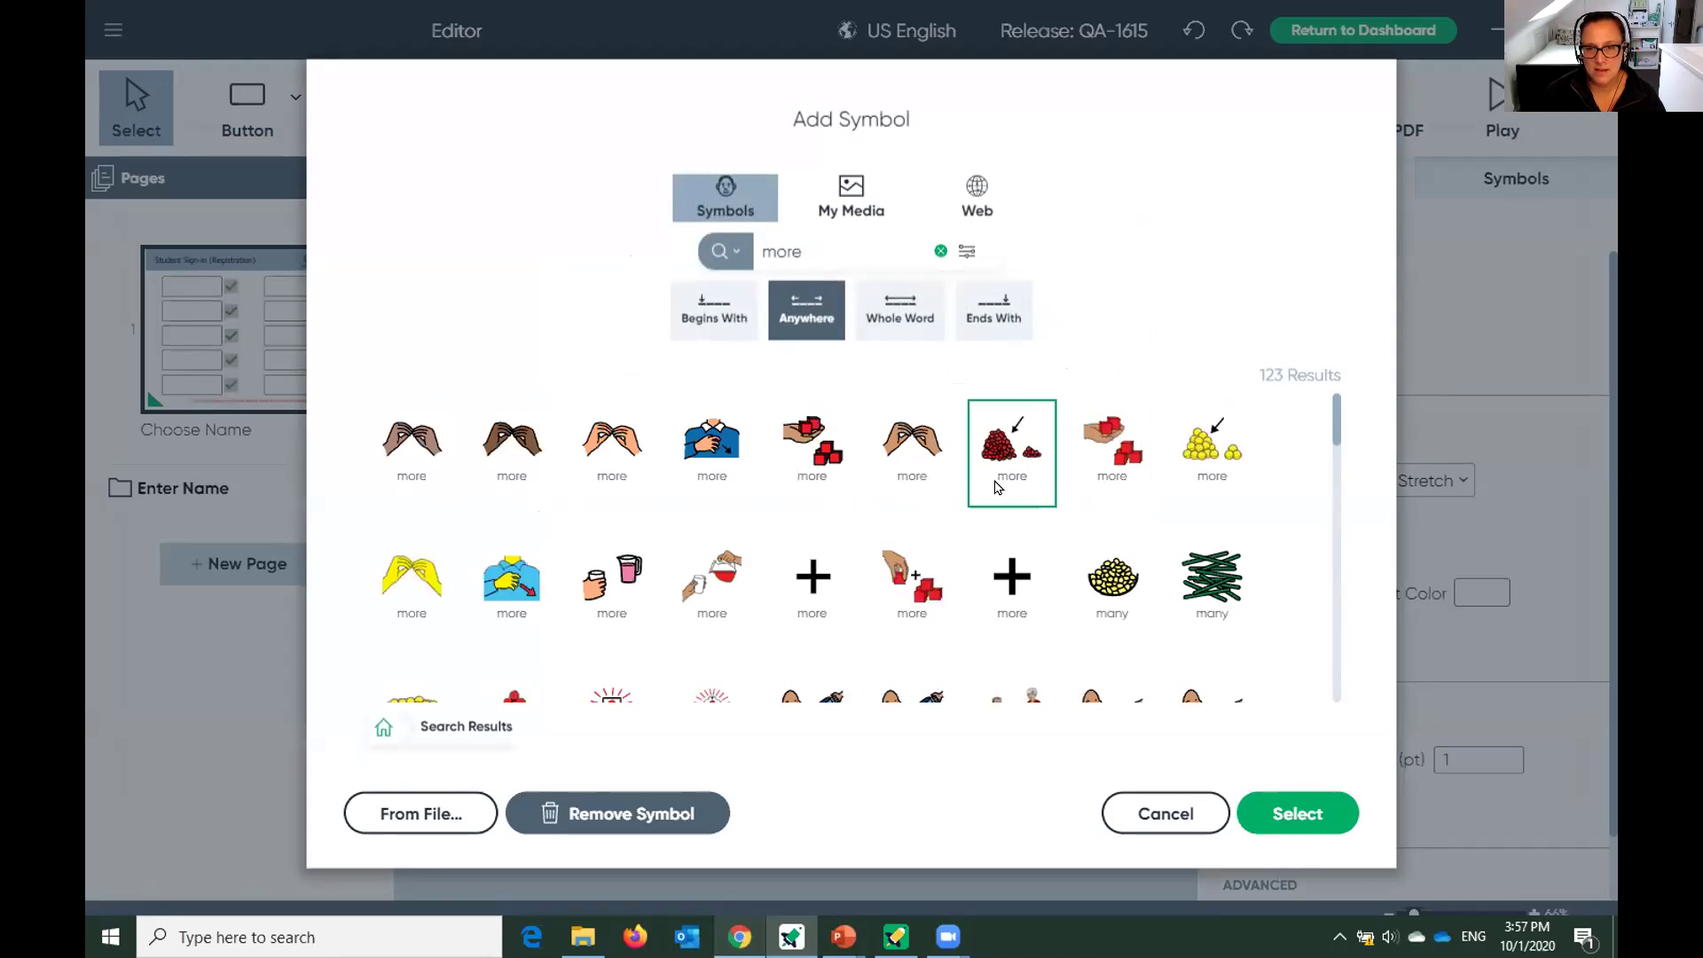
pyautogui.click(1285, 816)
# Rename the third row to 'want' with the raised-hands want symbol.
pyautogui.click(676, 541)
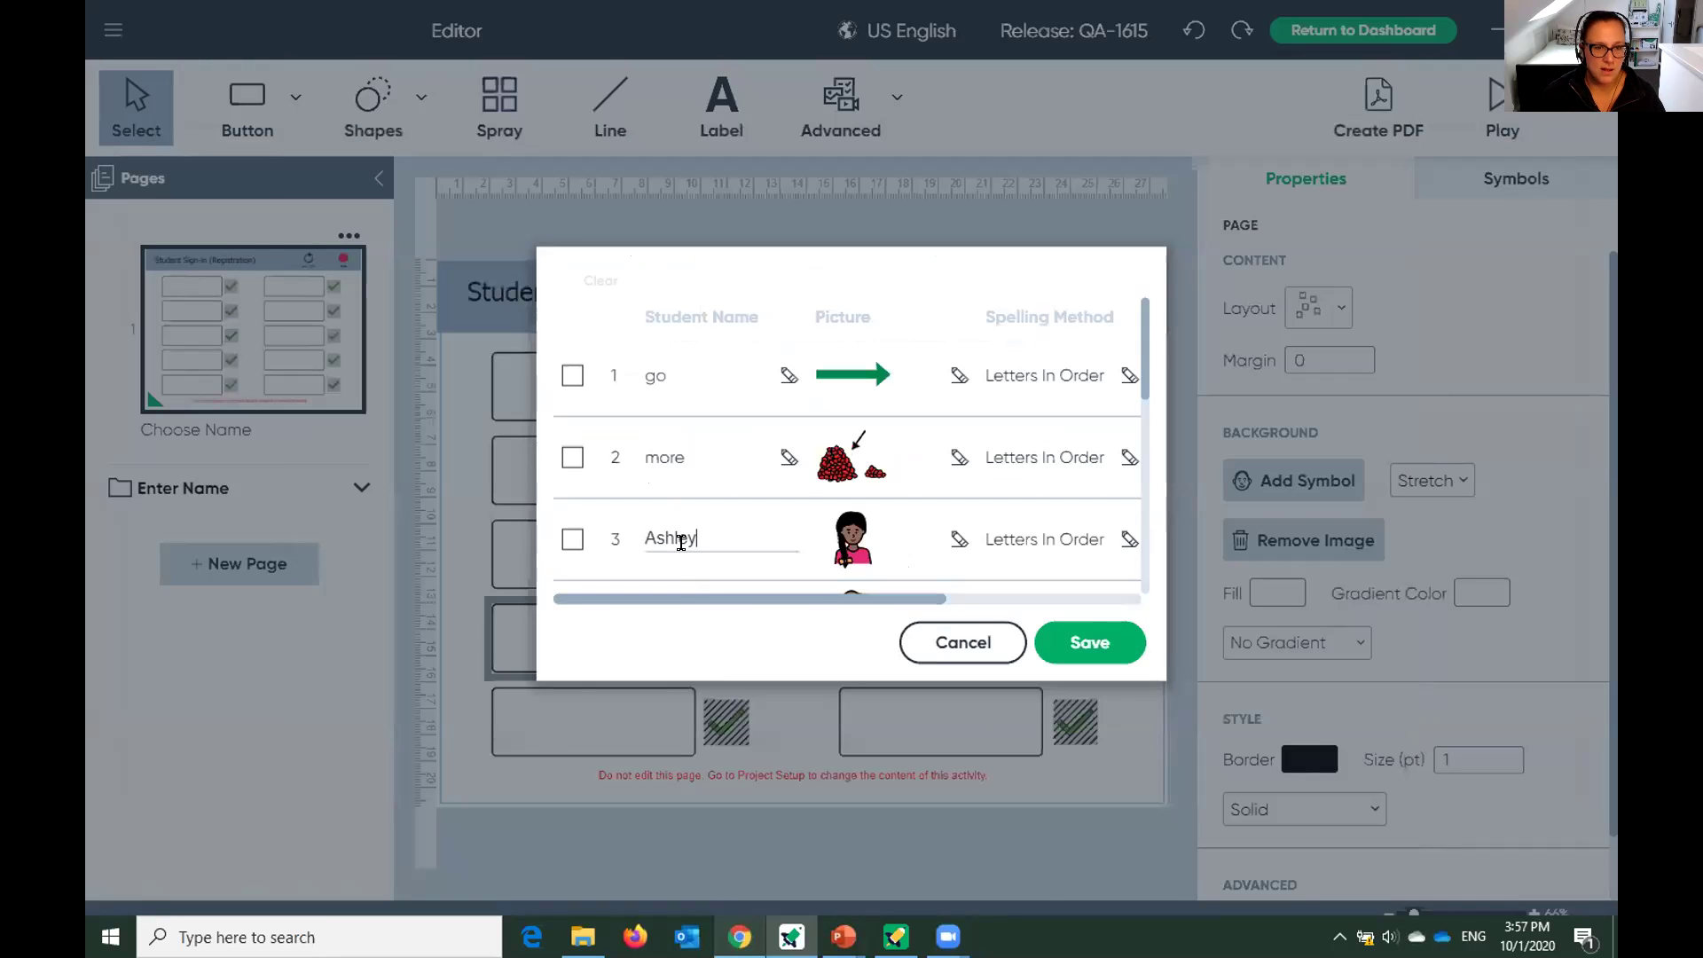
pyautogui.moveTo(697, 533); pyautogui.dragTo(477, 502)
pyautogui.write('want')
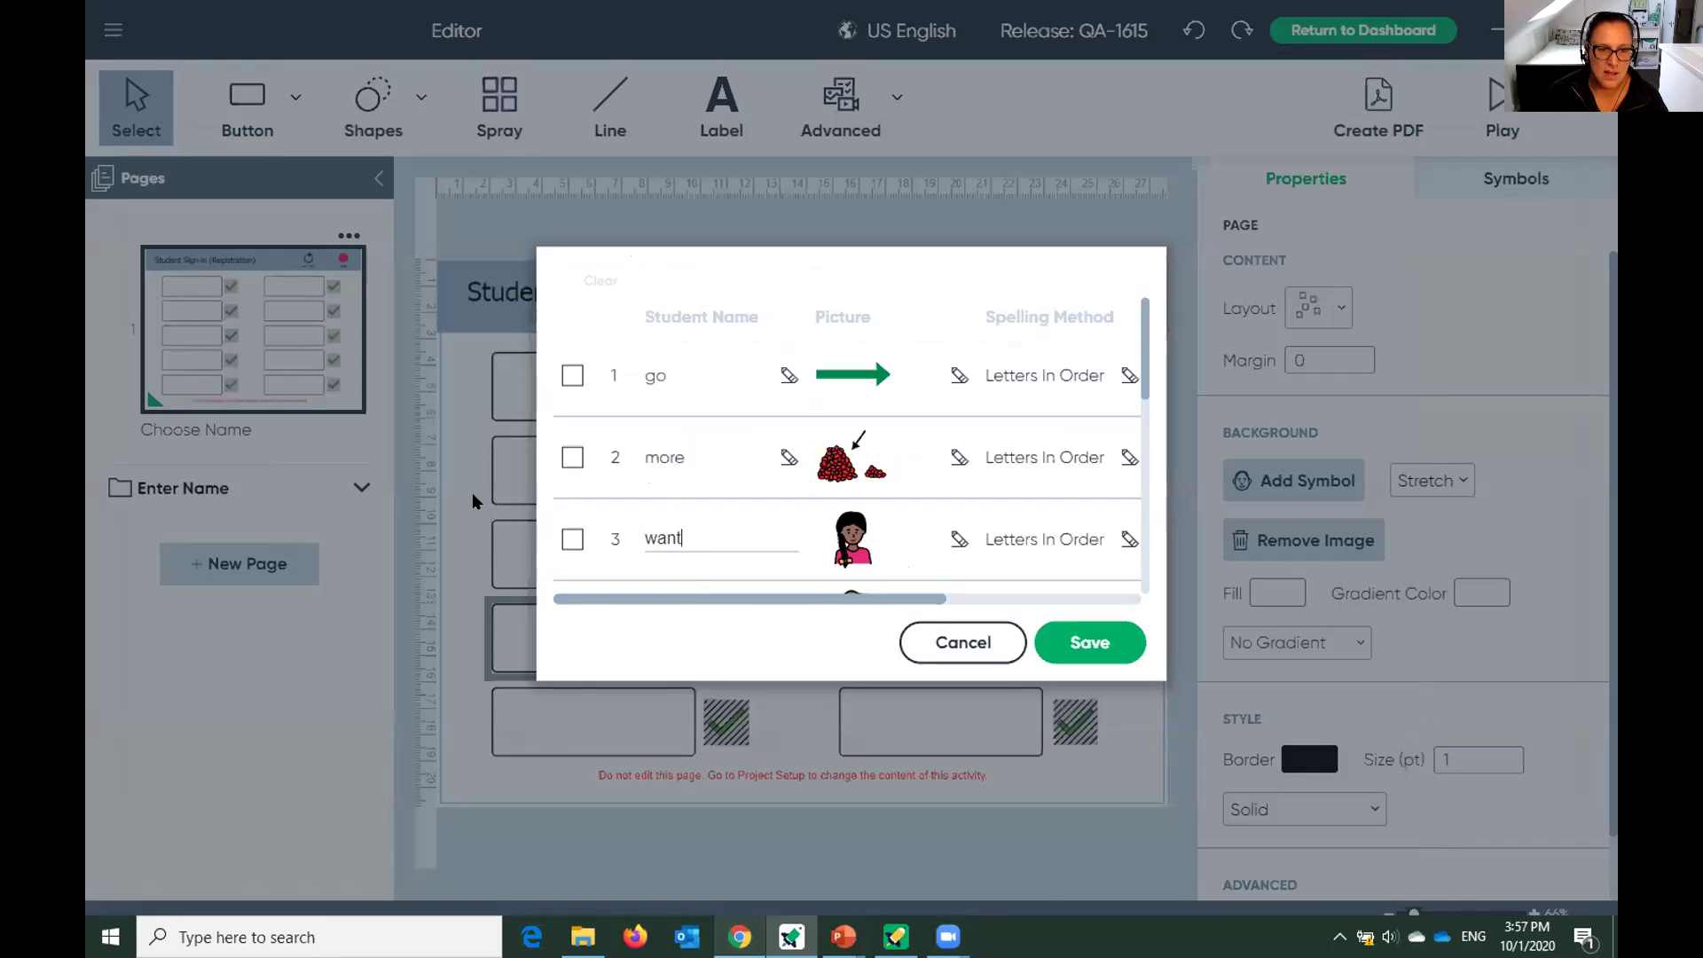
pyautogui.click(846, 527)
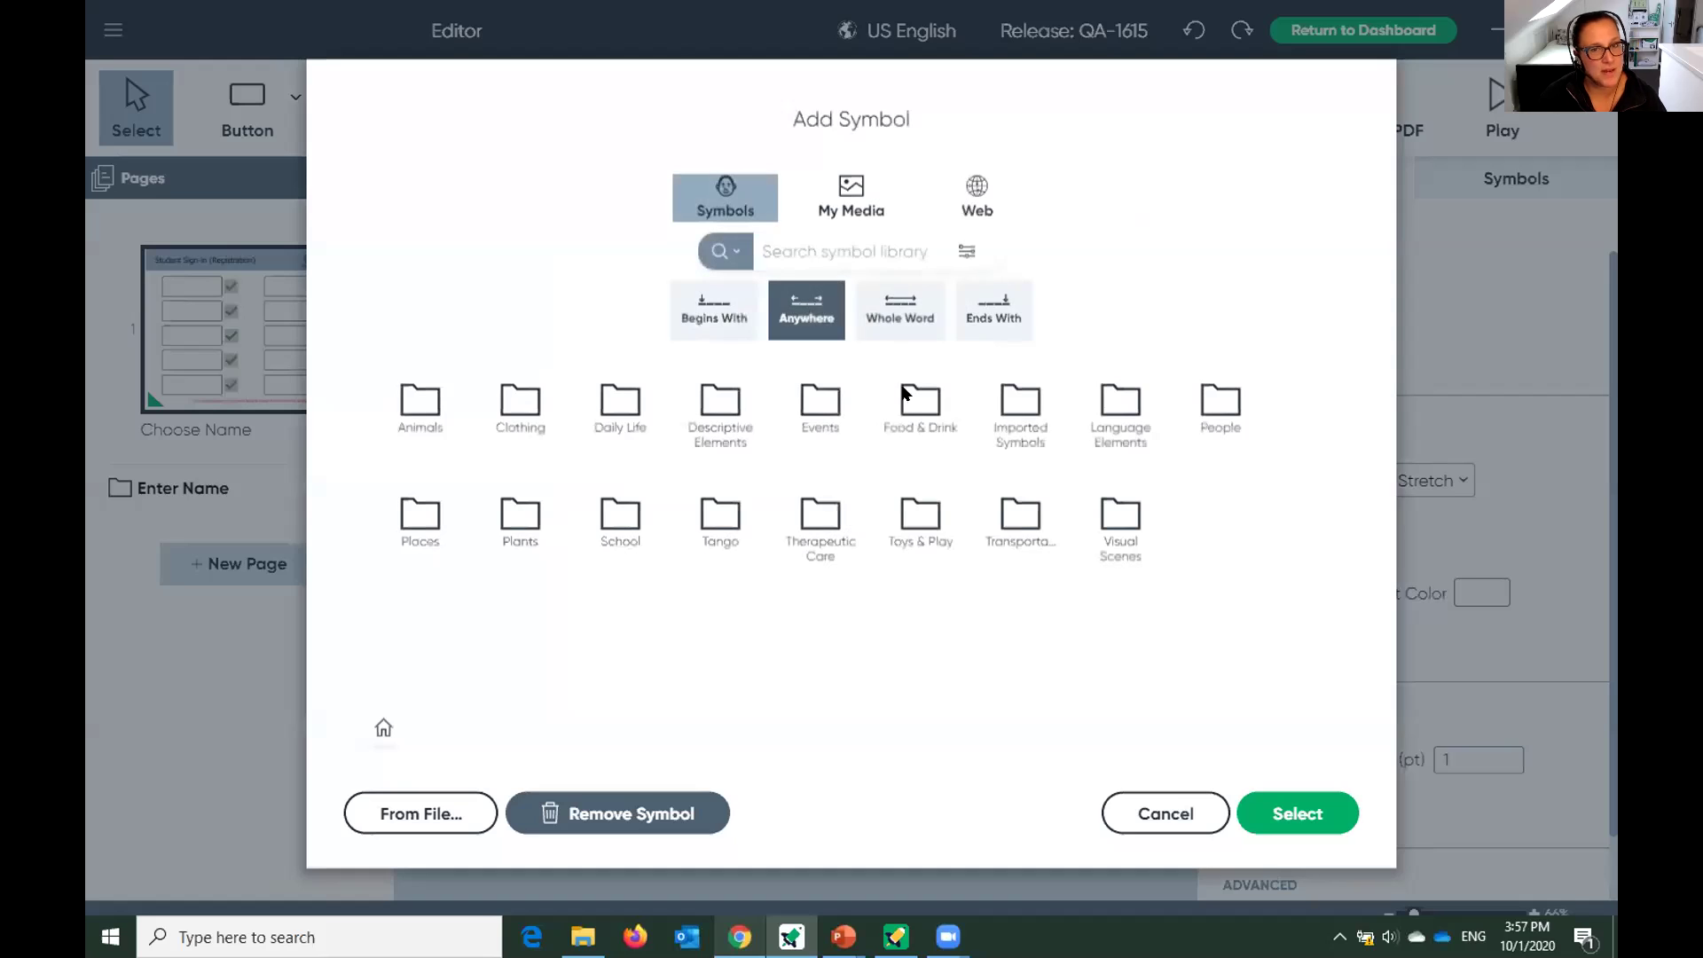
pyautogui.write('want')
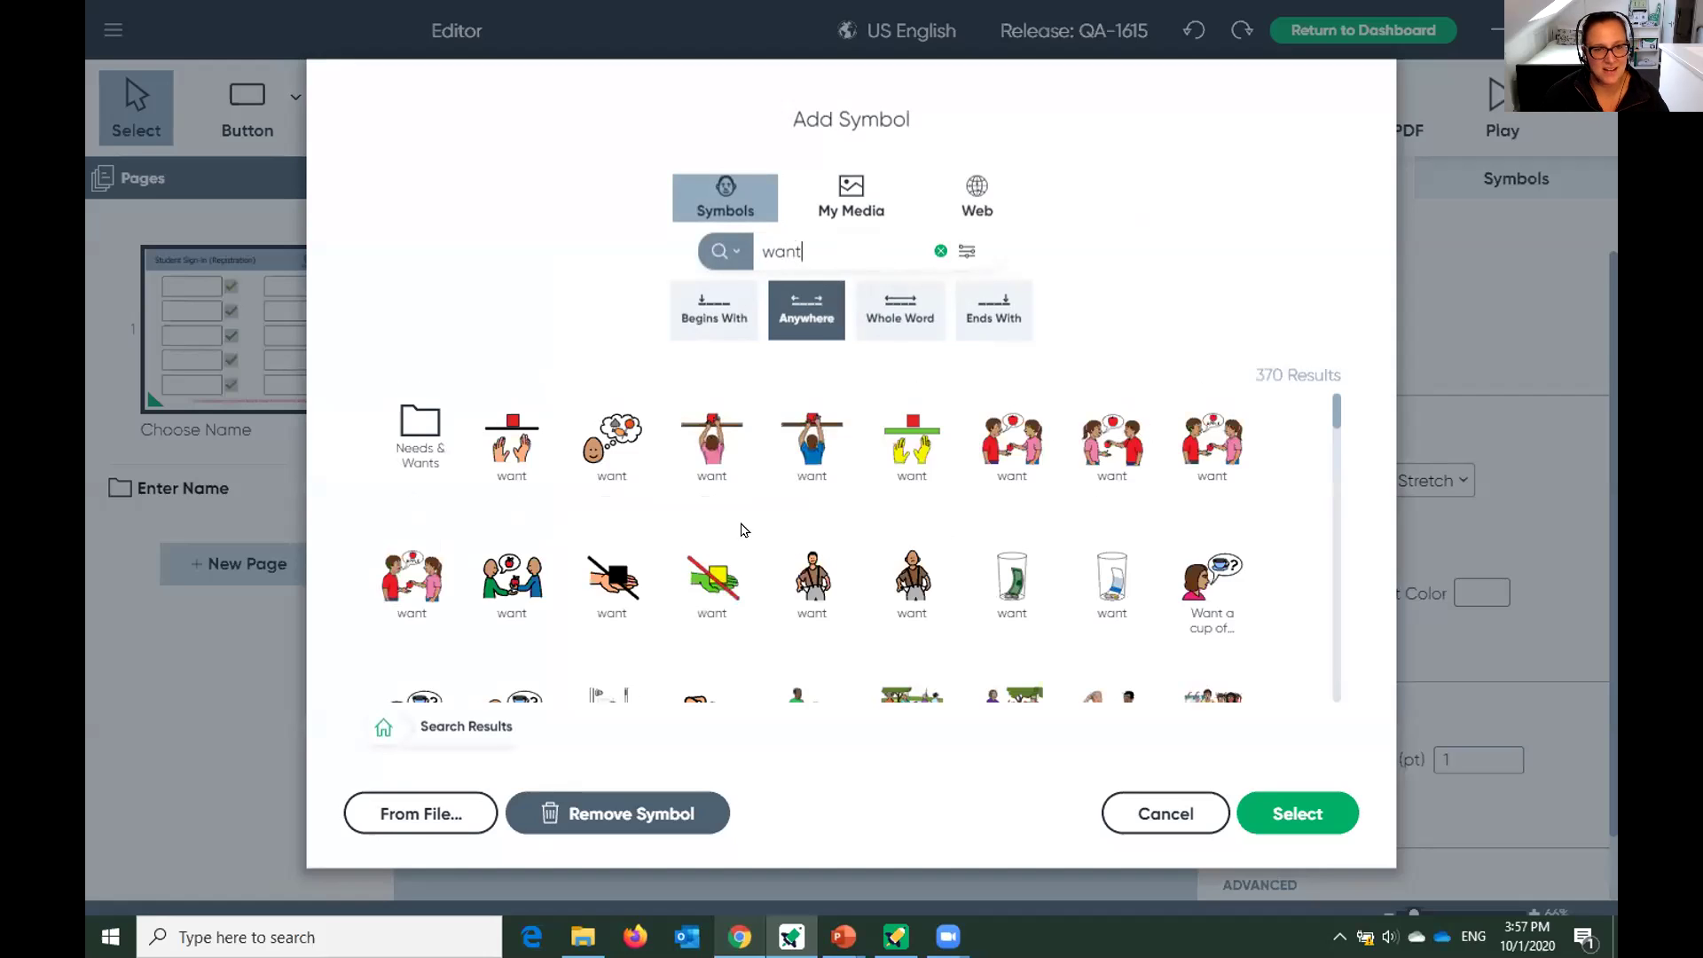
pyautogui.click(488, 437)
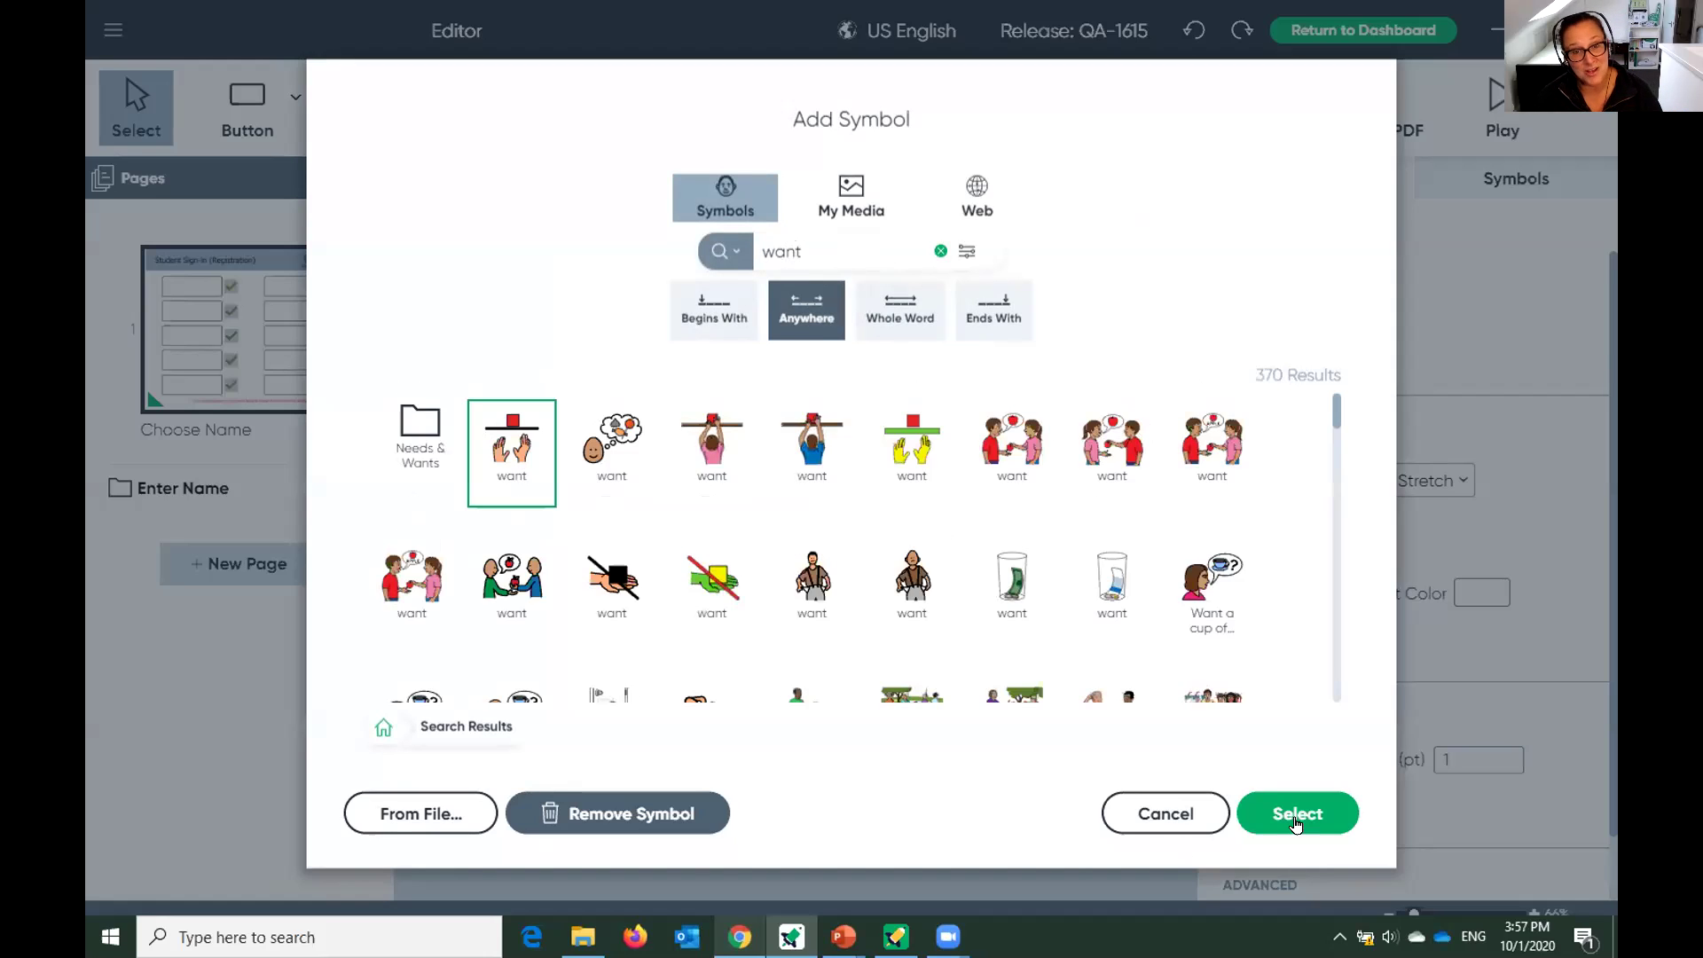
pyautogui.click(1295, 813)
pyautogui.scroll(-1, 825, 453)
pyautogui.scroll(1, 825, 453)
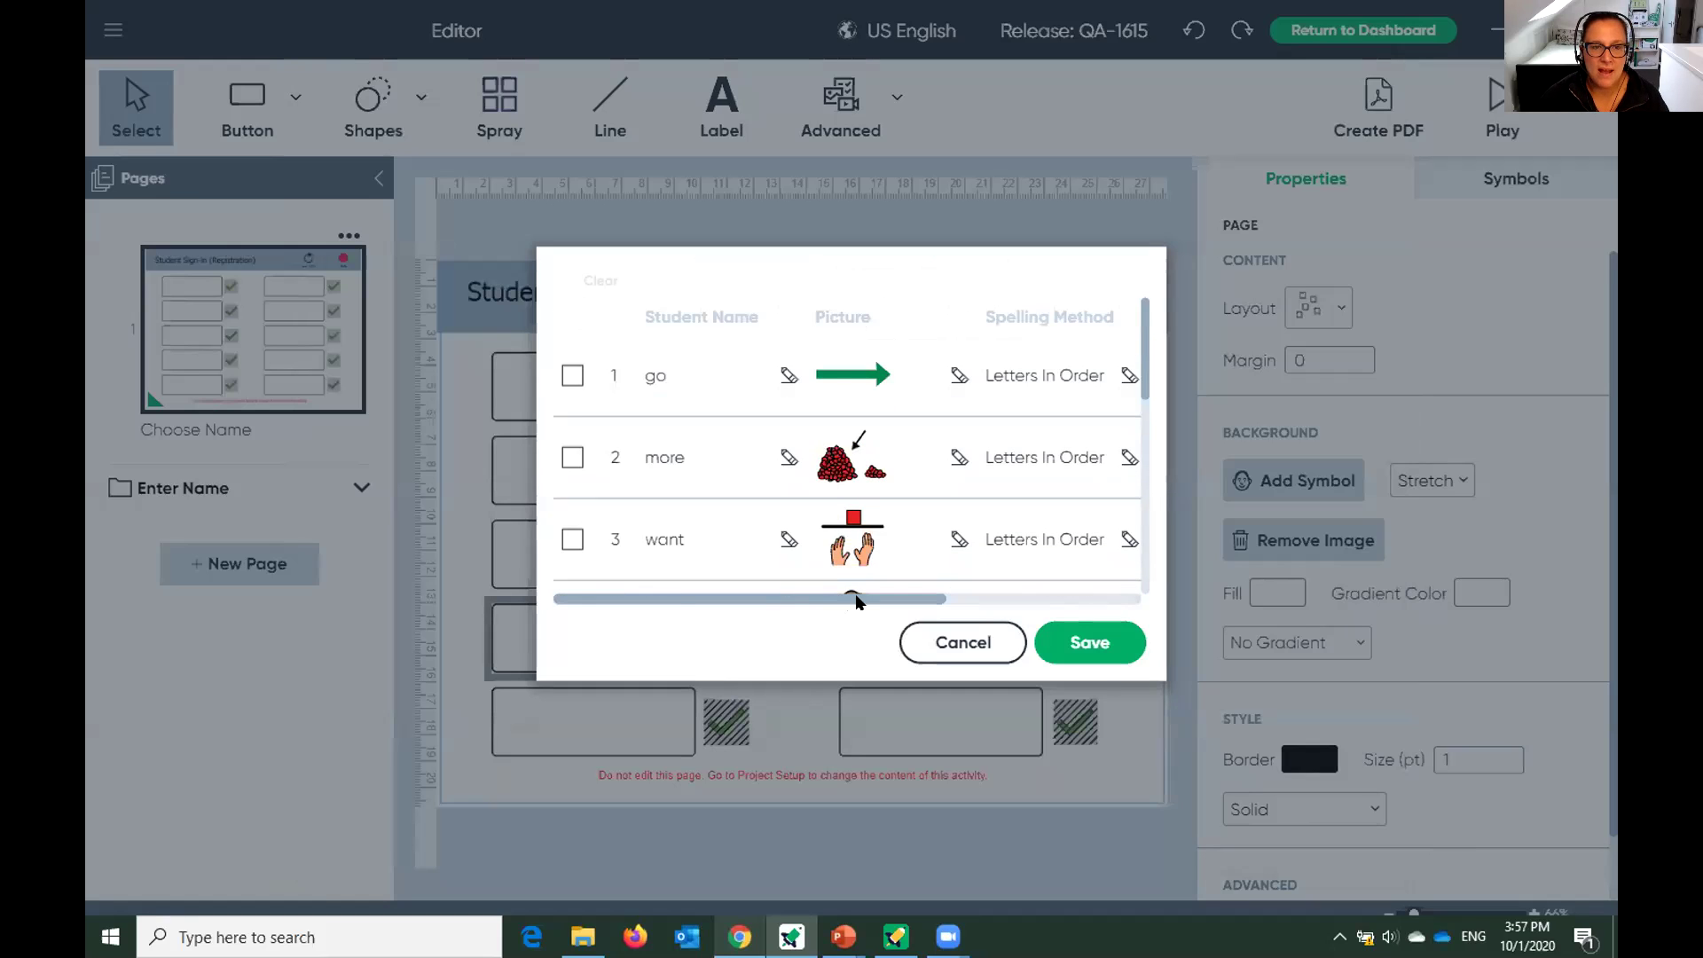
pyautogui.hscroll(3, 856, 601)
pyautogui.hscroll(-3, 833, 600)
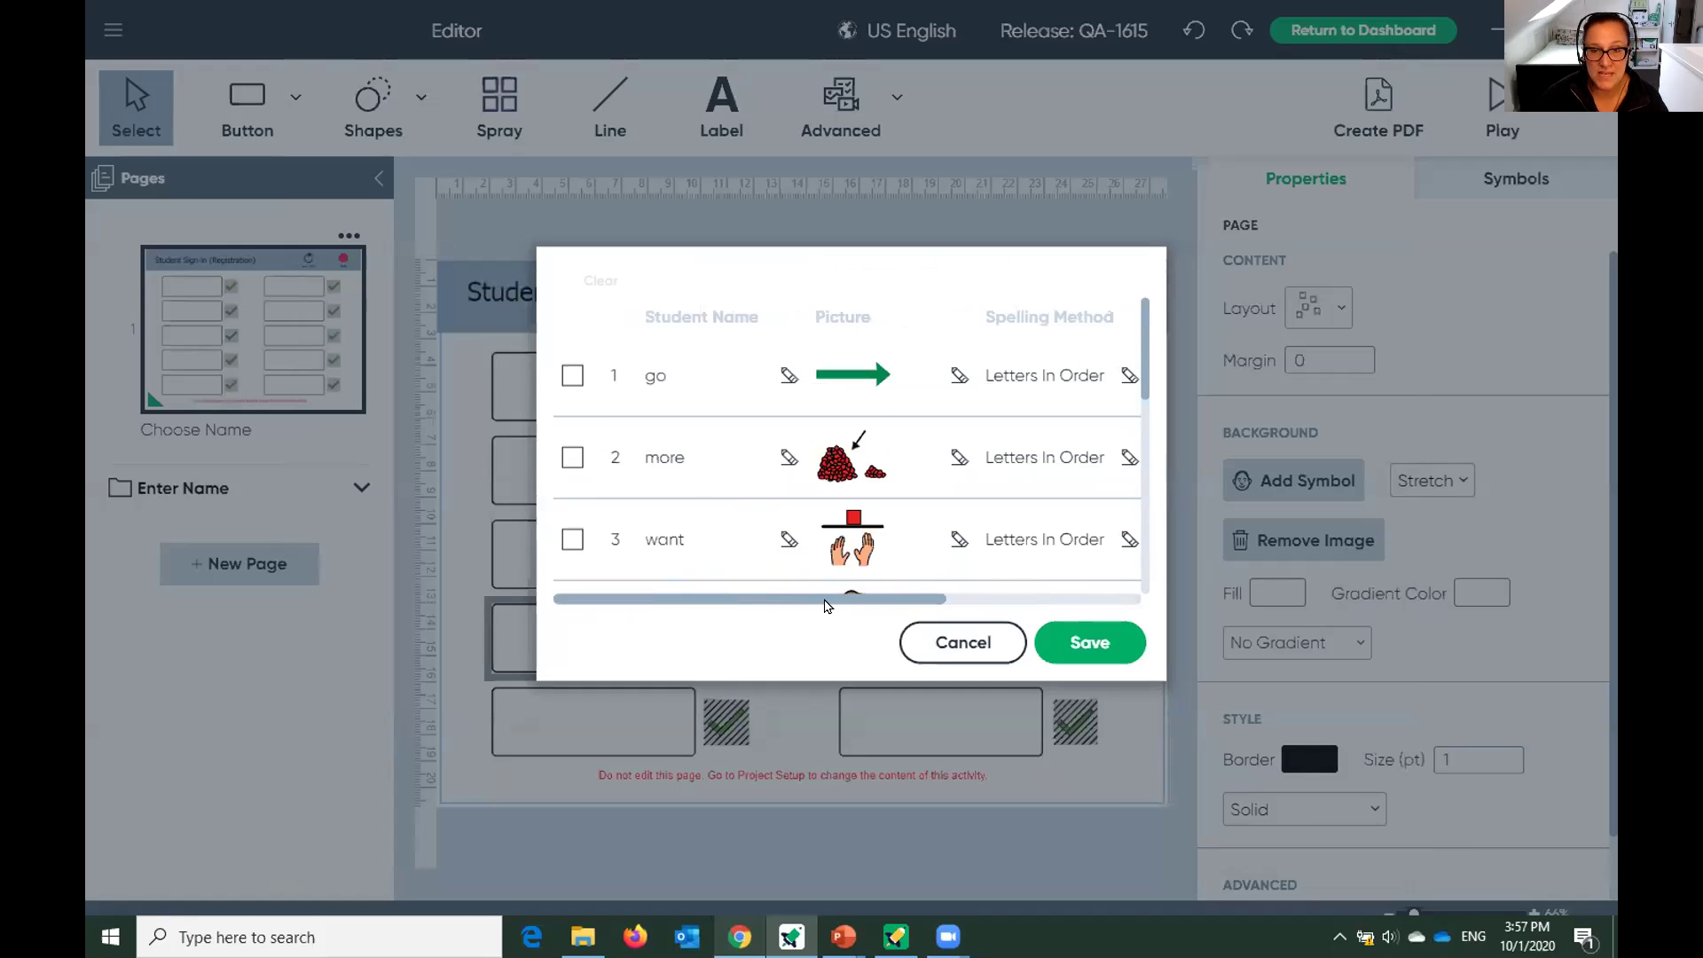
pyautogui.hscroll(3, 874, 601)
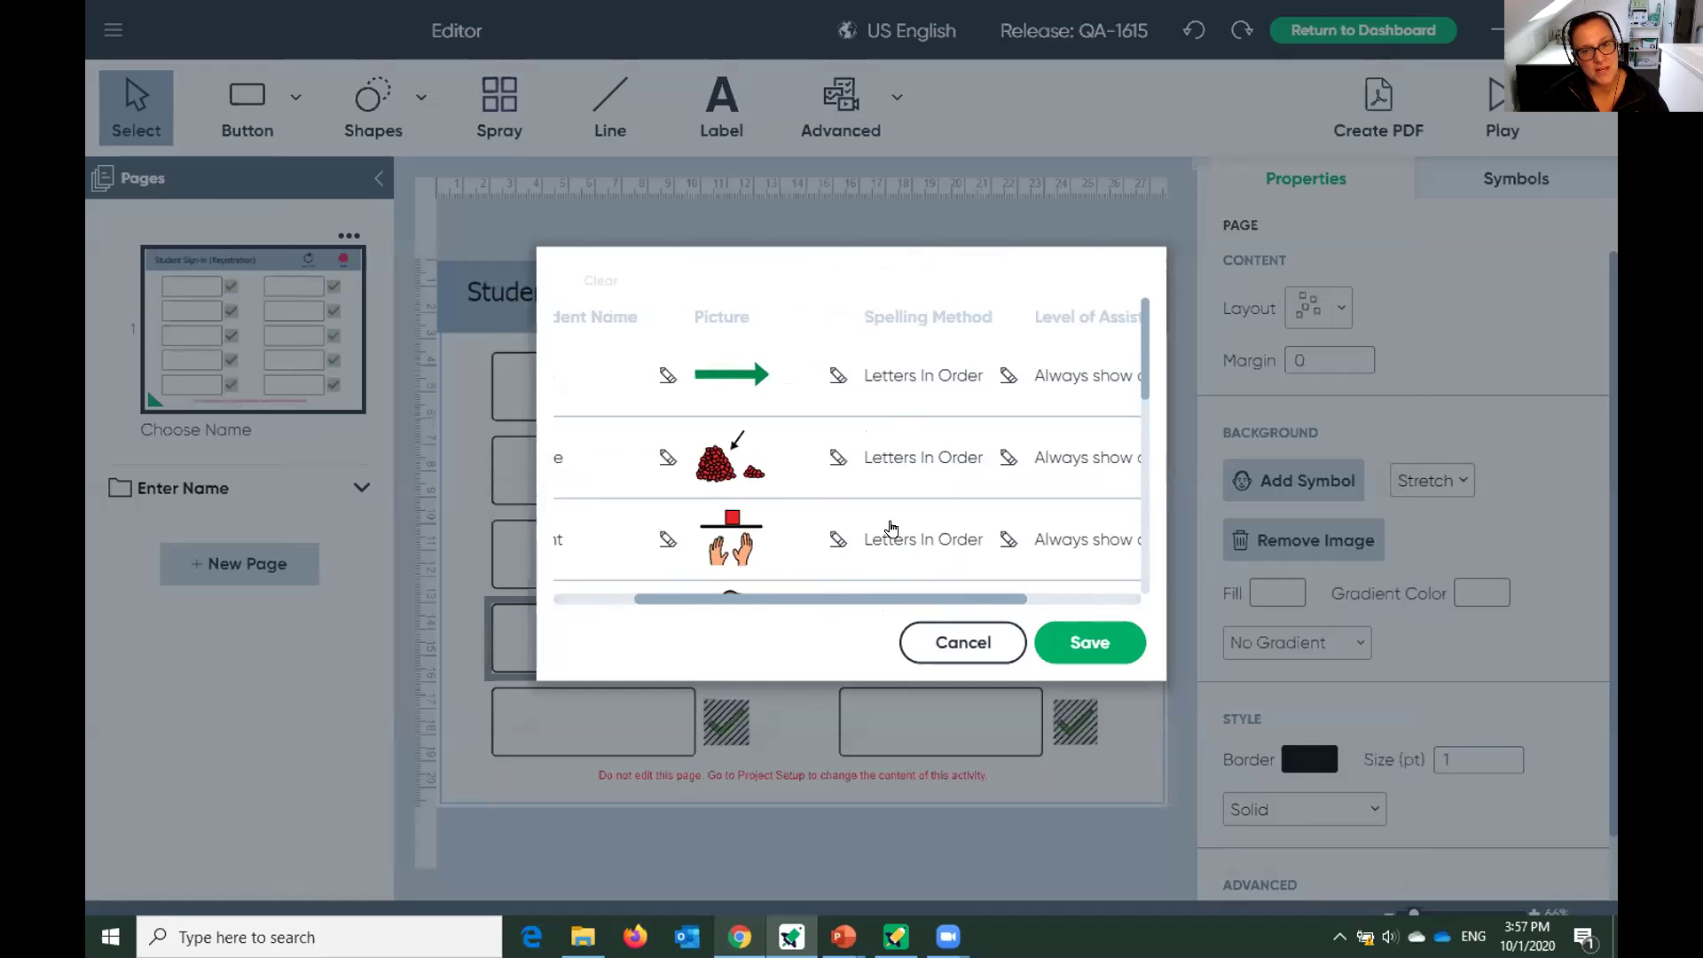
# Set spelling methods: go Letter Scramble, more Keyboard, want Letters In Order.
pyautogui.click(904, 381)
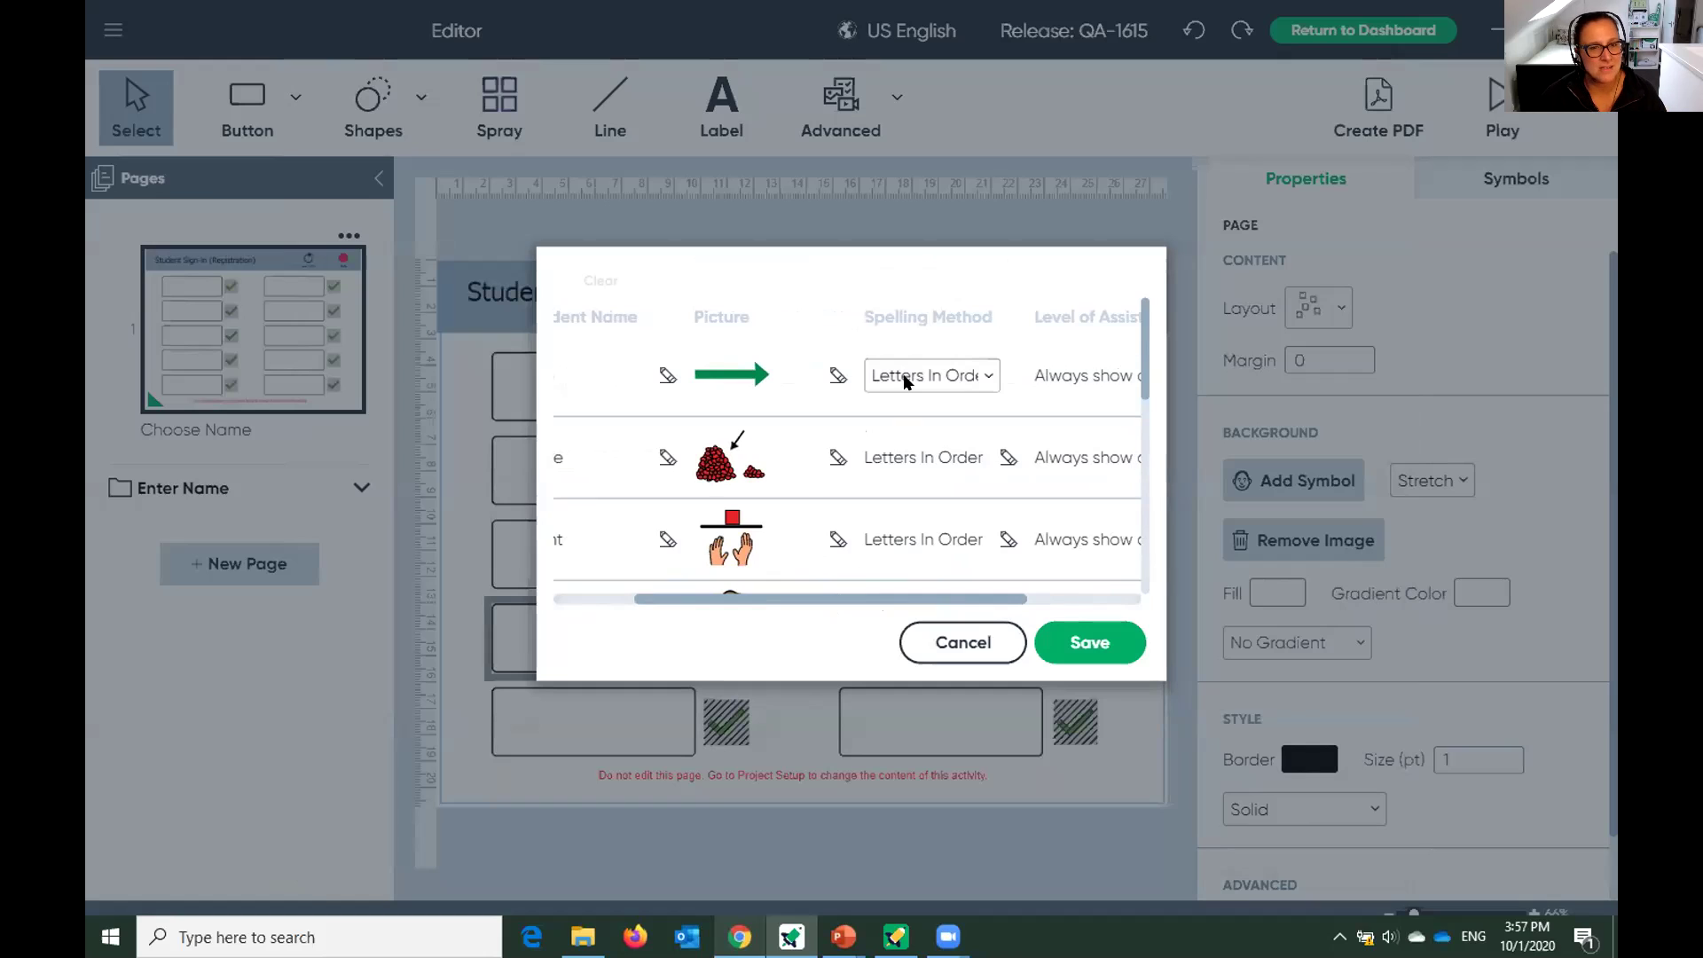
pyautogui.click(905, 380)
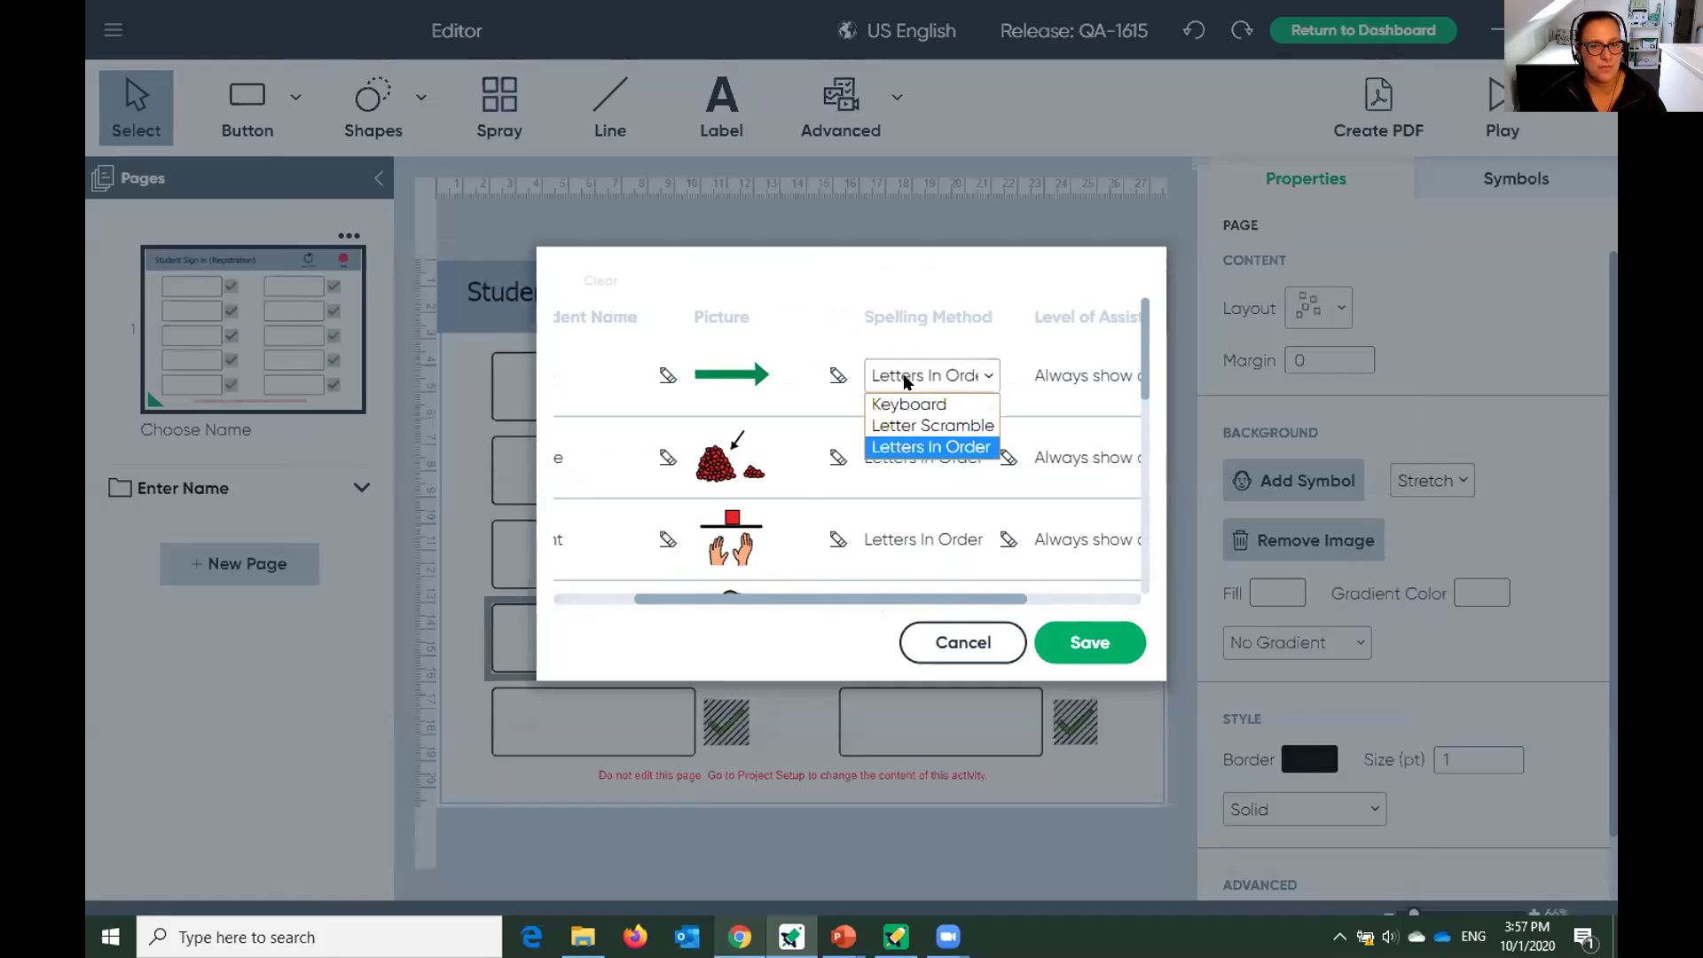
pyautogui.click(907, 424)
pyautogui.click(905, 459)
pyautogui.click(907, 459)
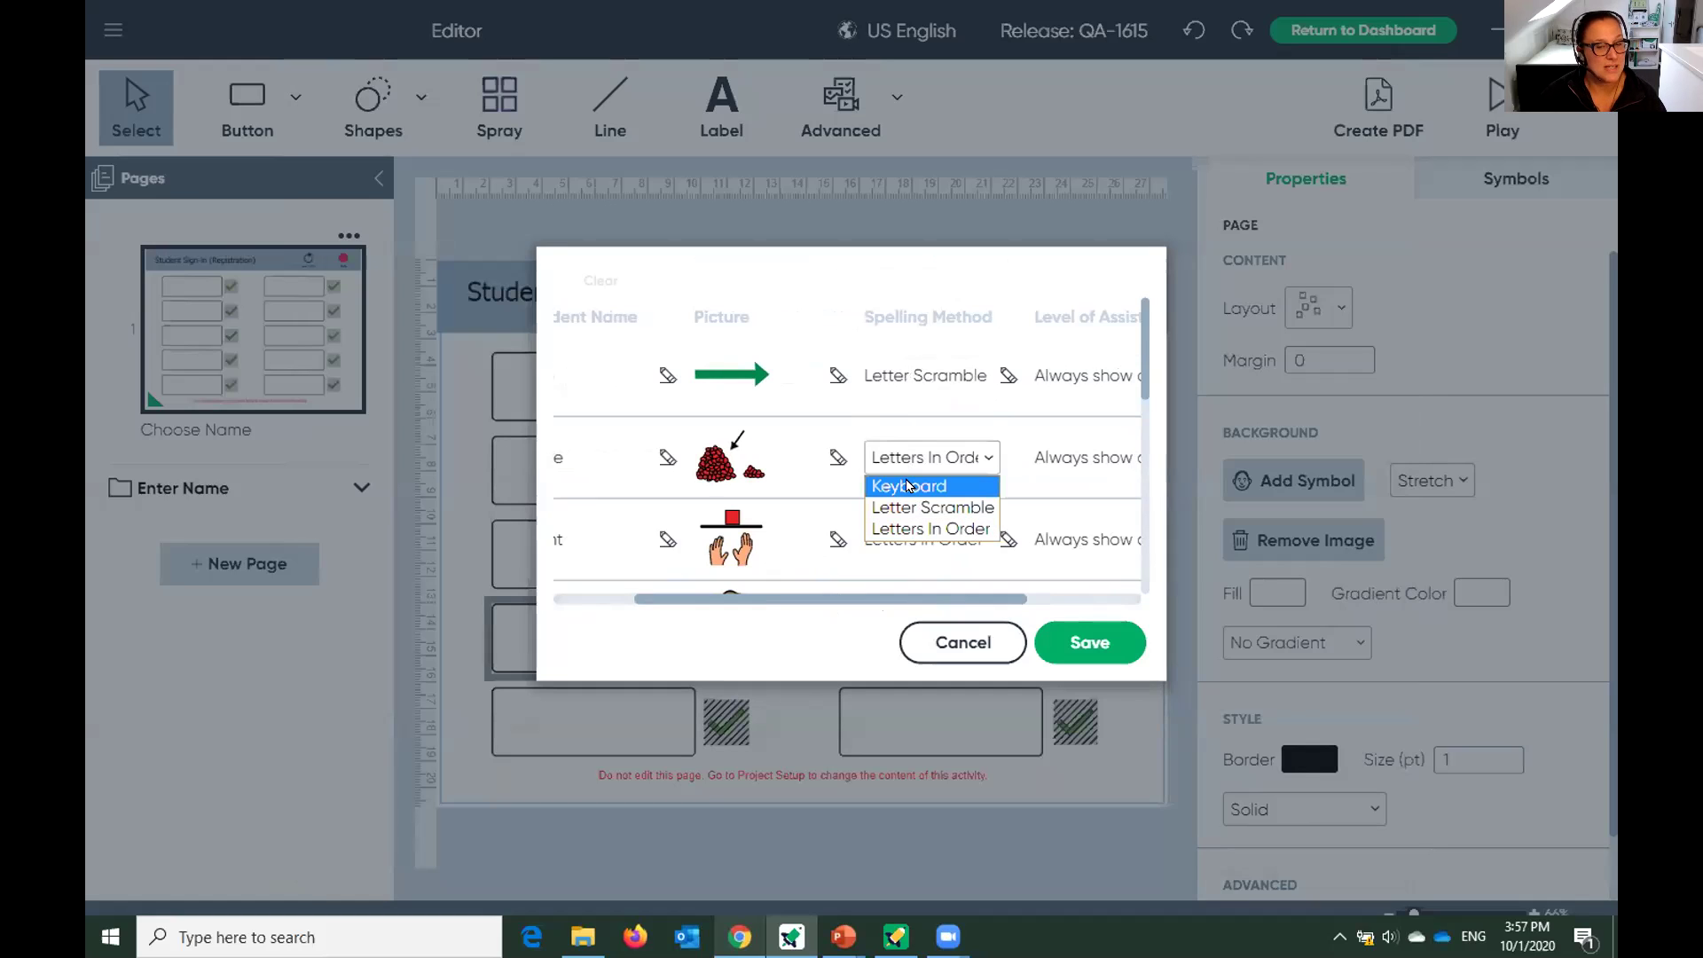
pyautogui.click(908, 485)
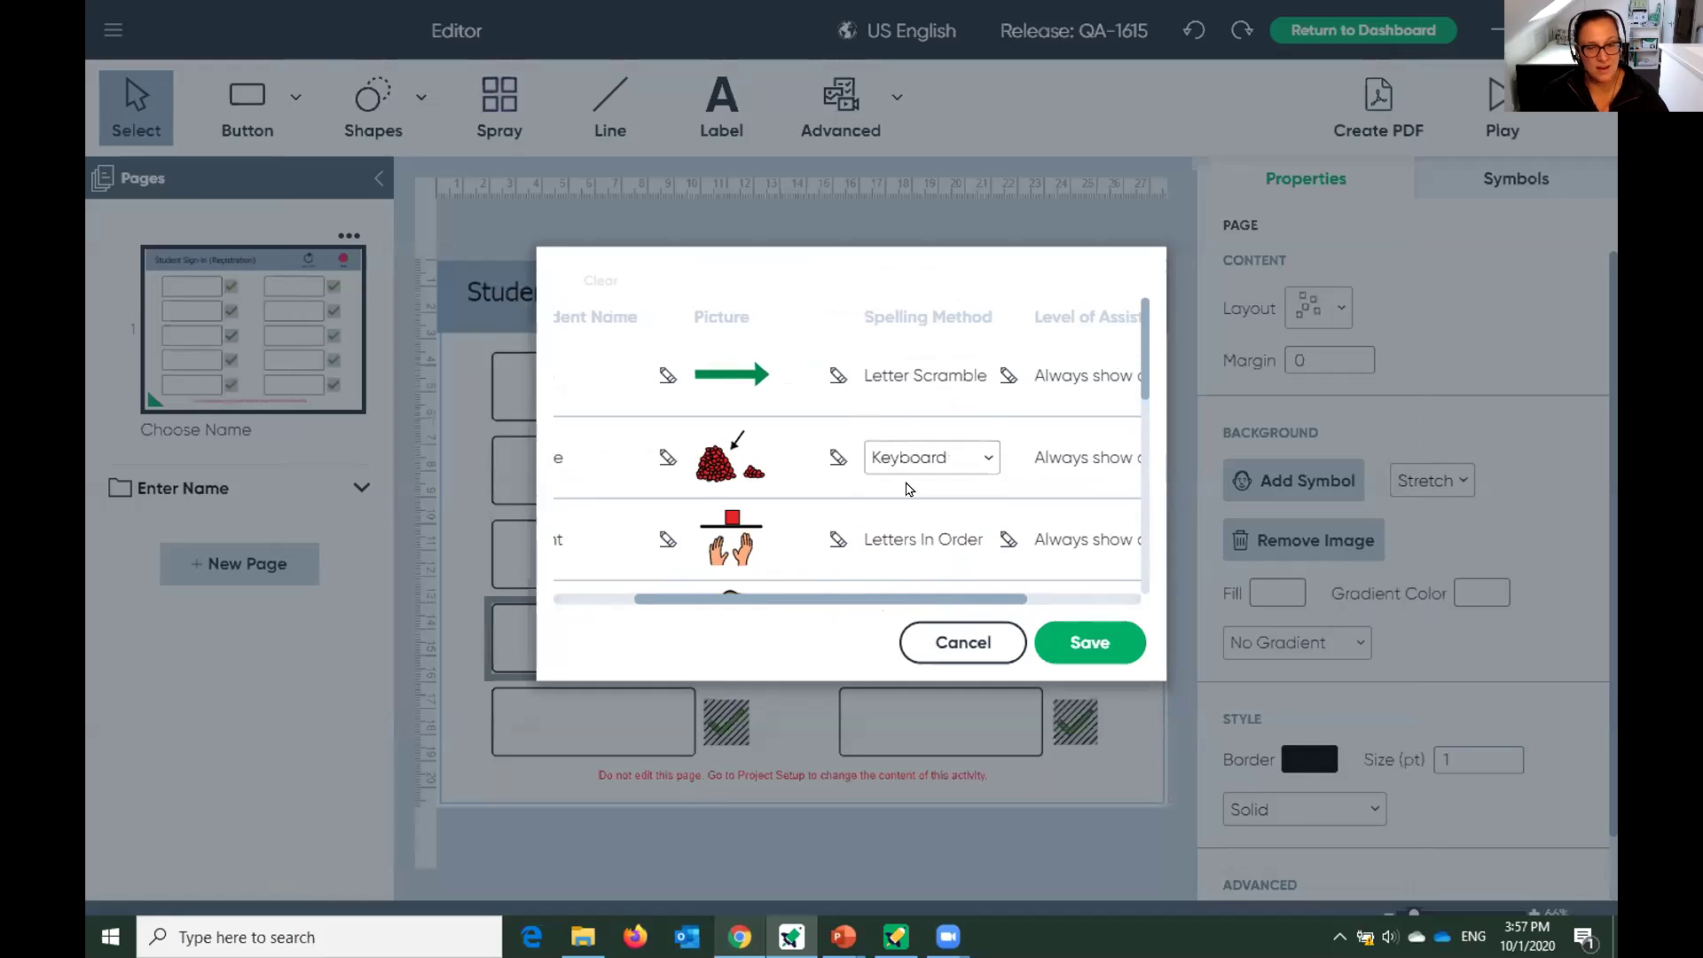
pyautogui.click(946, 541)
pyautogui.click(949, 543)
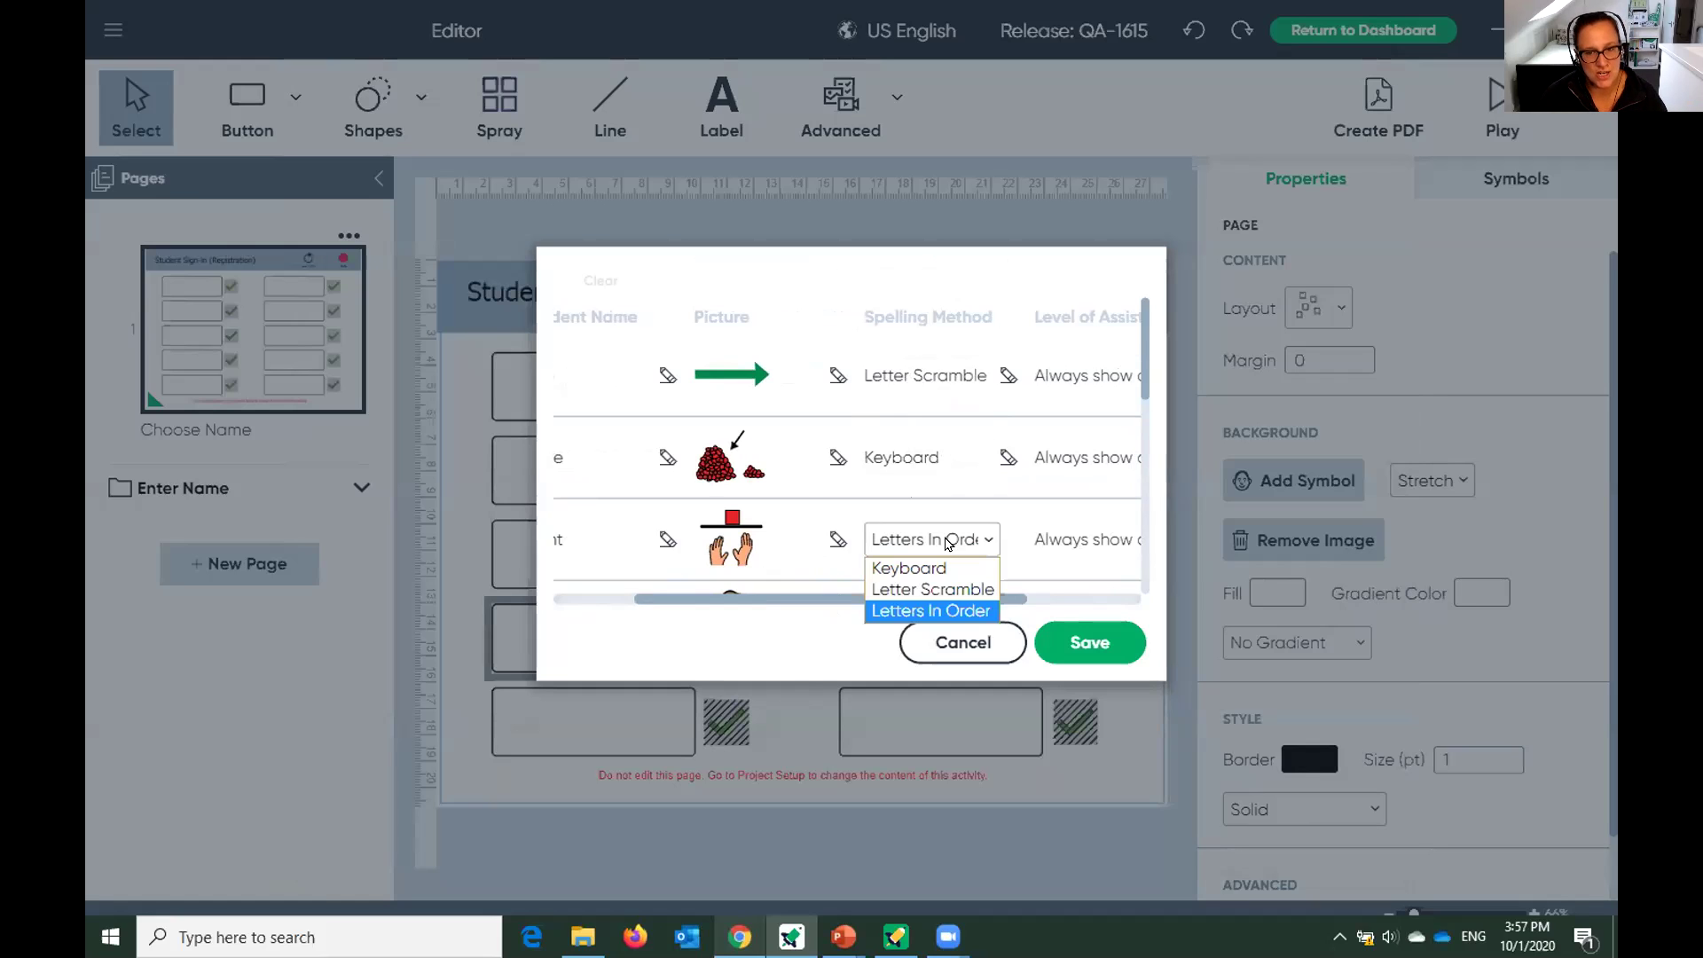
pyautogui.click(945, 612)
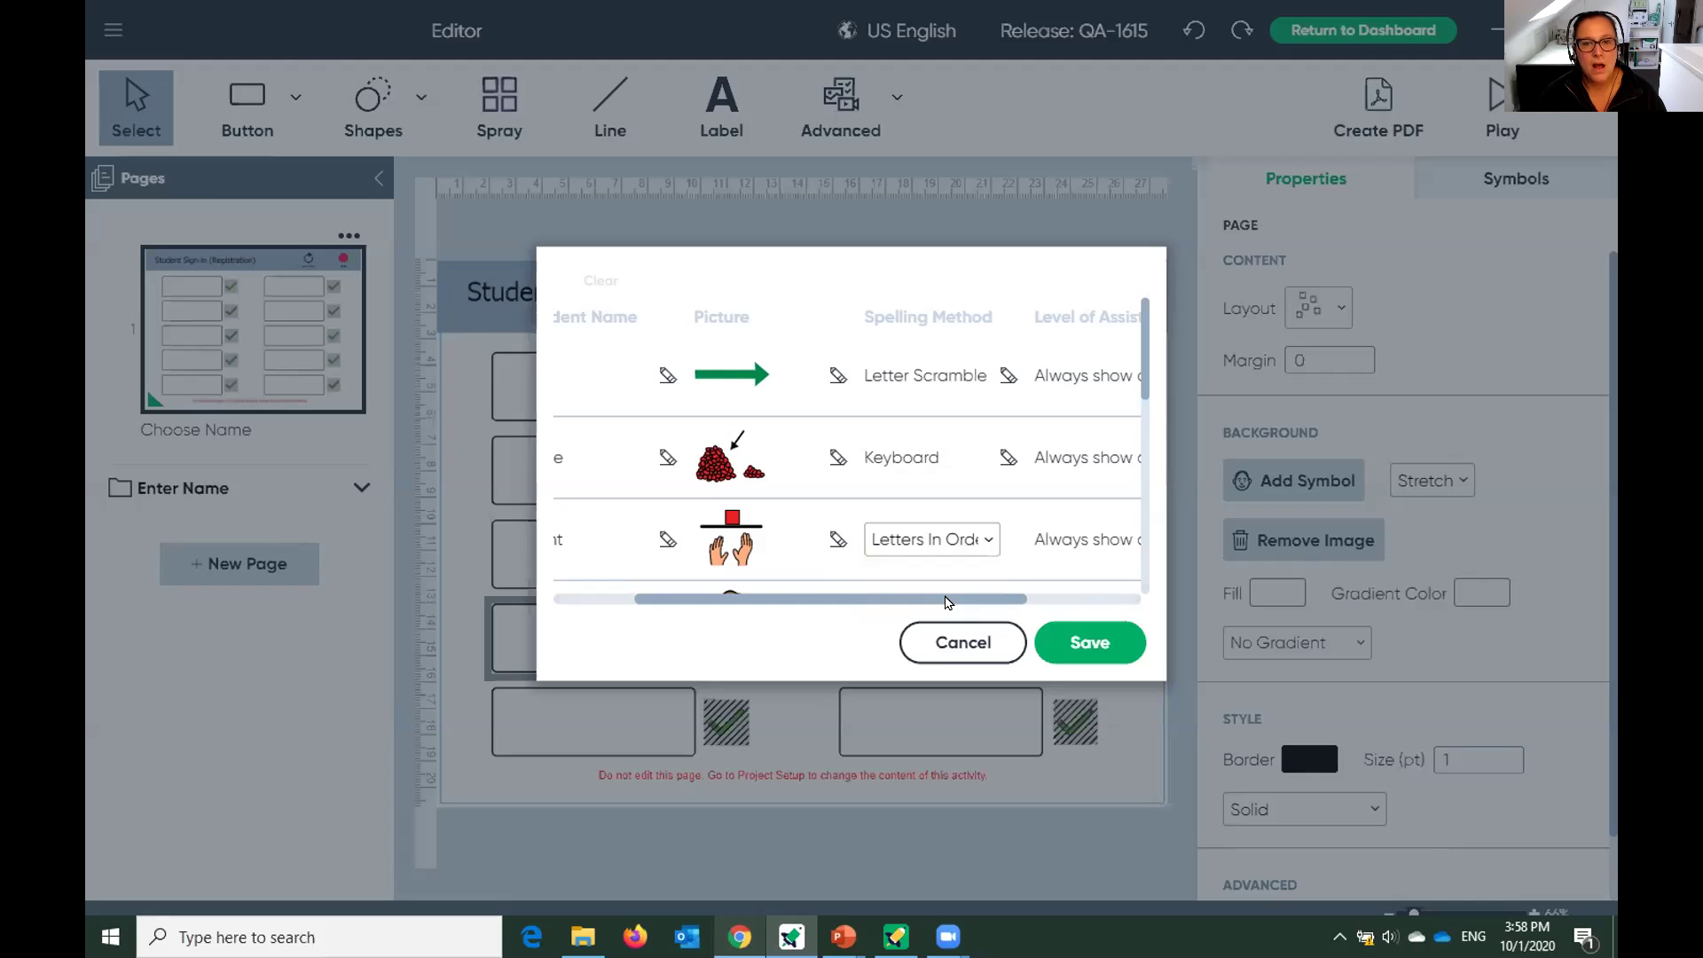
pyautogui.moveTo(945, 602); pyautogui.dragTo(1069, 605)
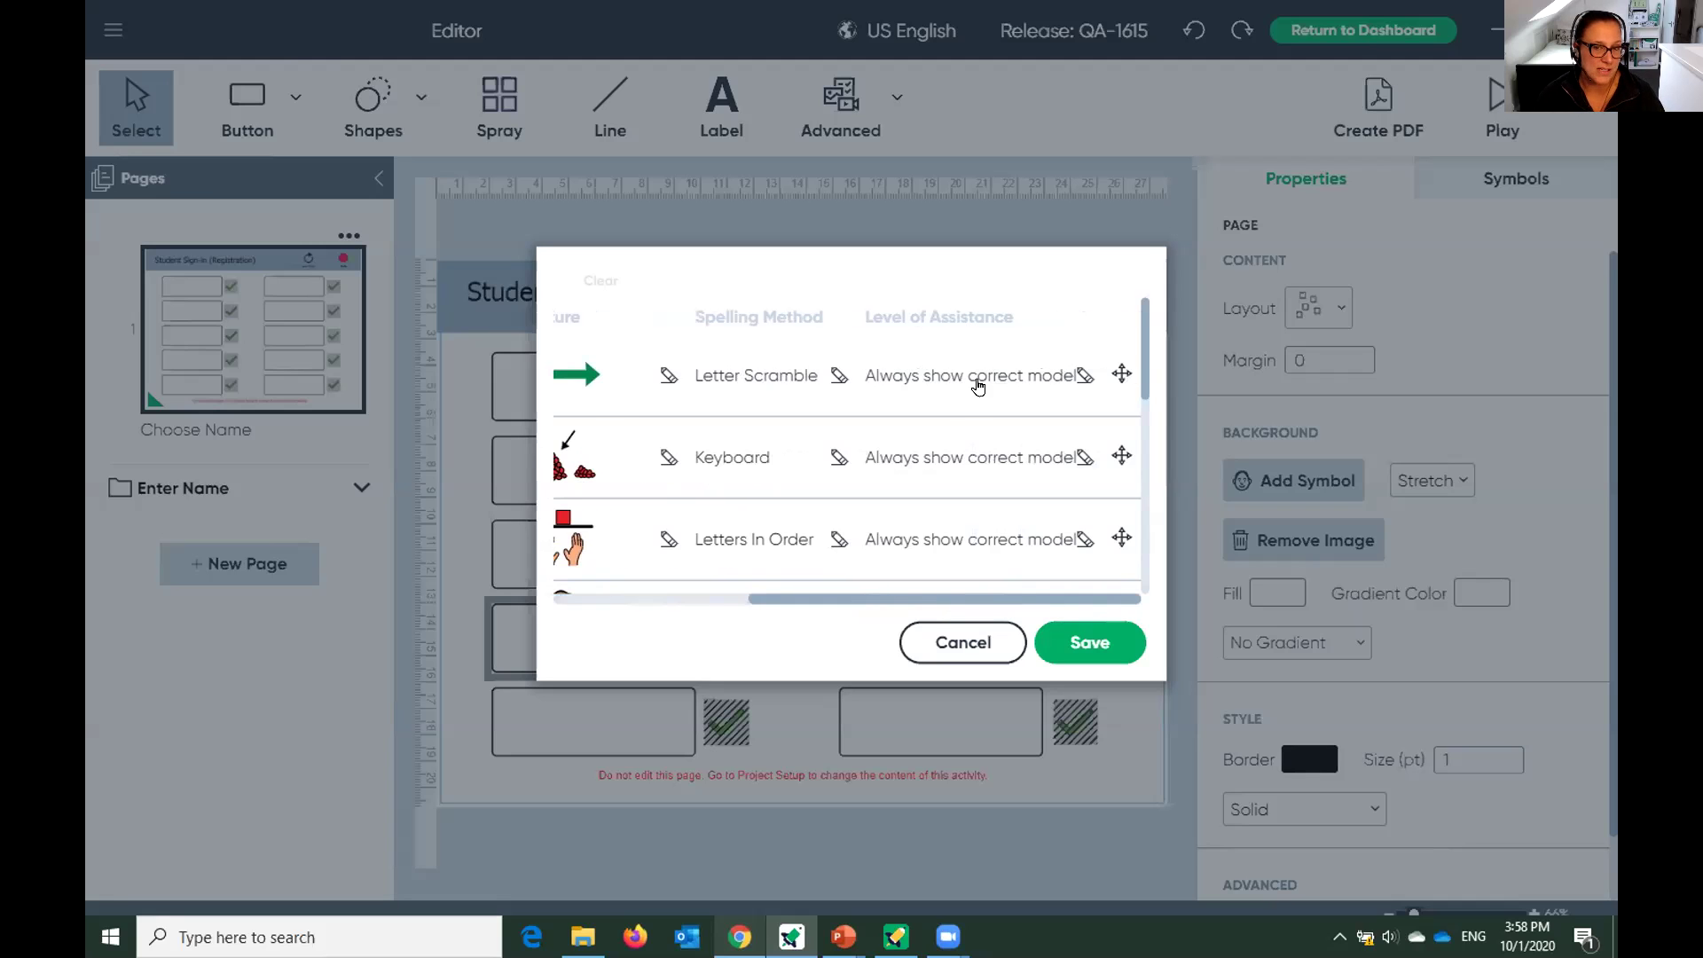
# Set go to 'Never show correct model' and more to 'Show correct model after max # errors'.
pyautogui.click(978, 384)
pyautogui.click(980, 382)
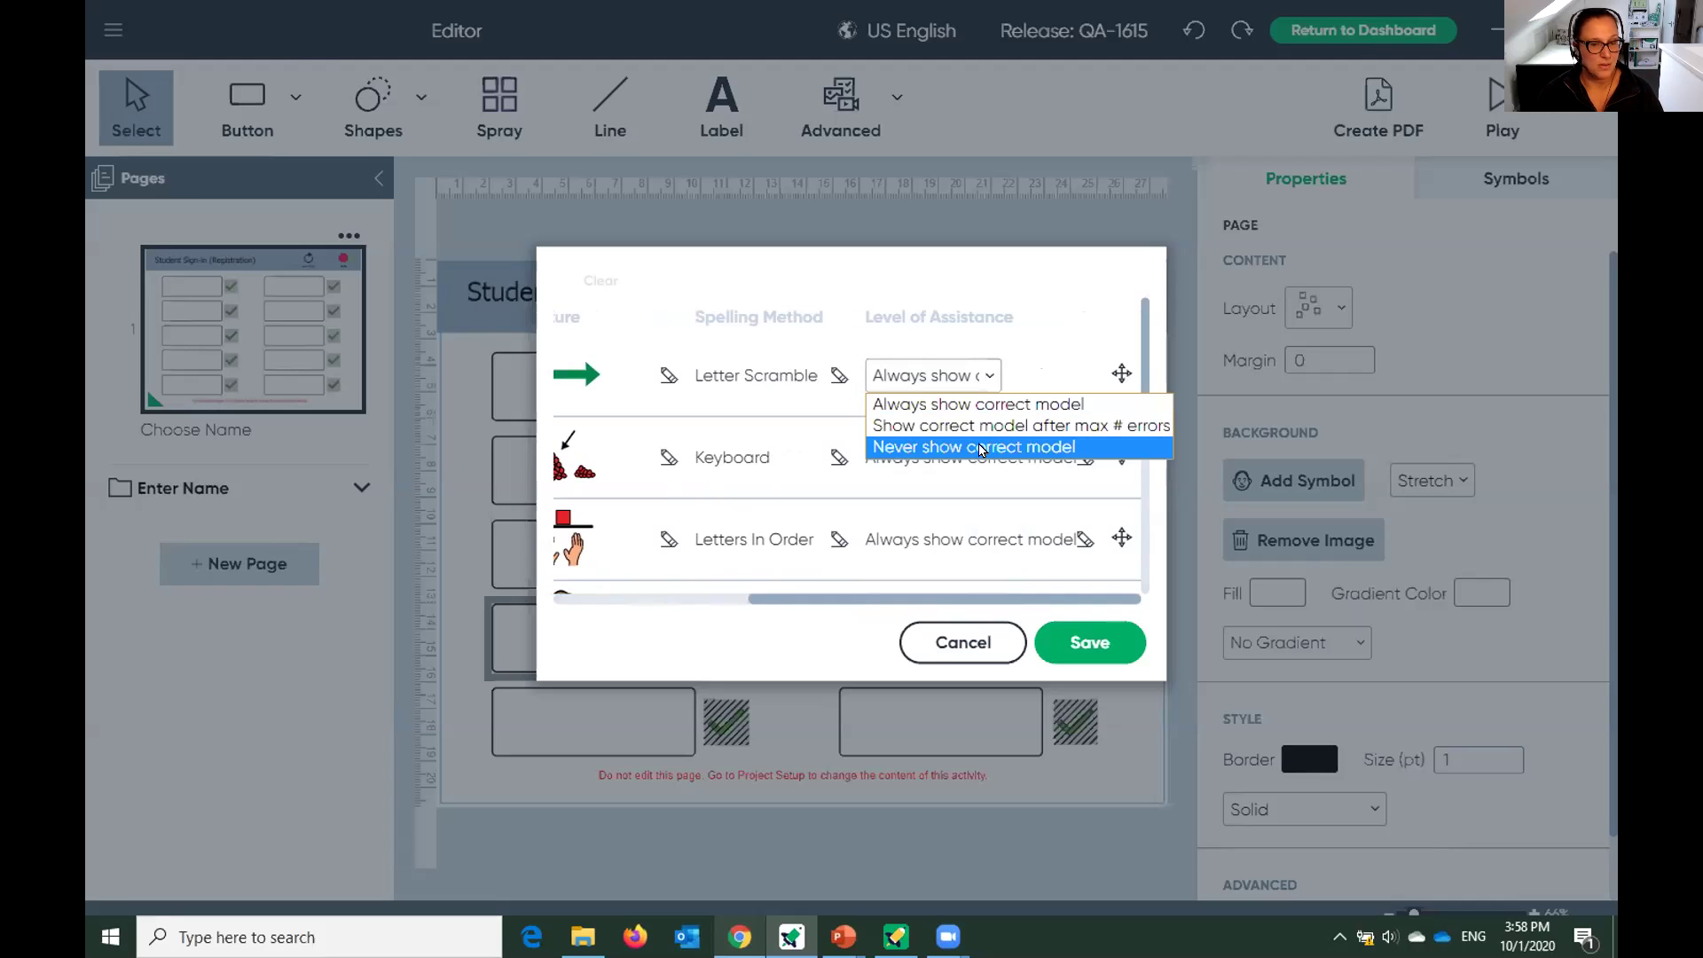
pyautogui.click(981, 448)
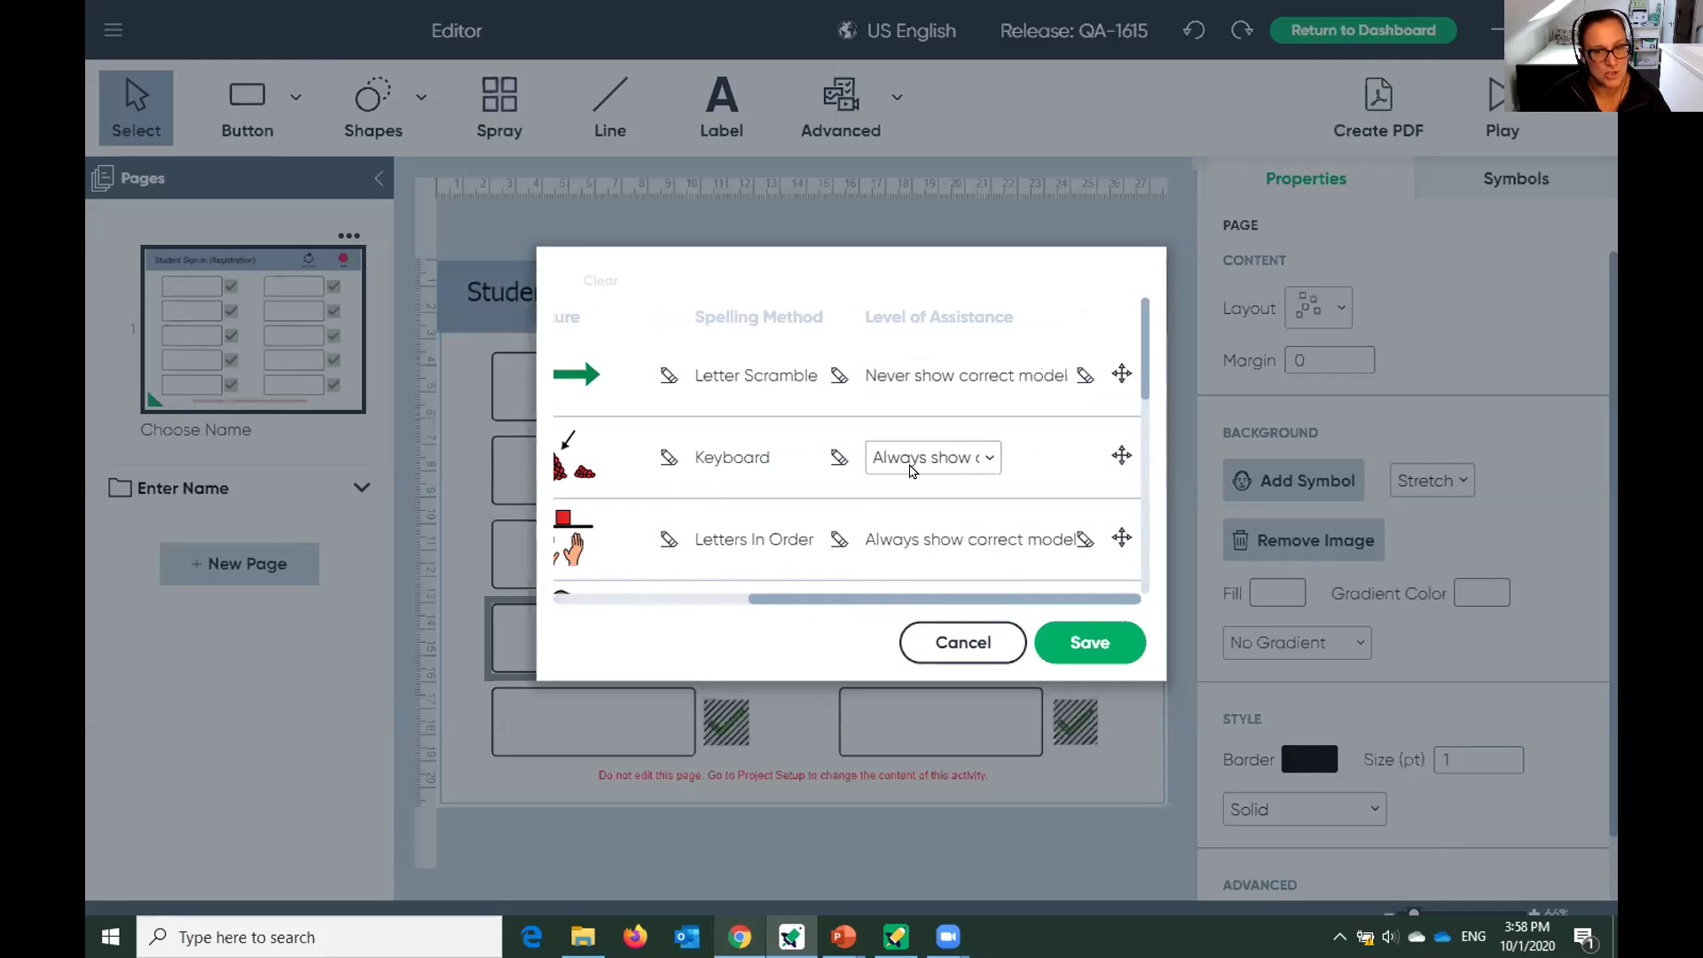
pyautogui.click(915, 470)
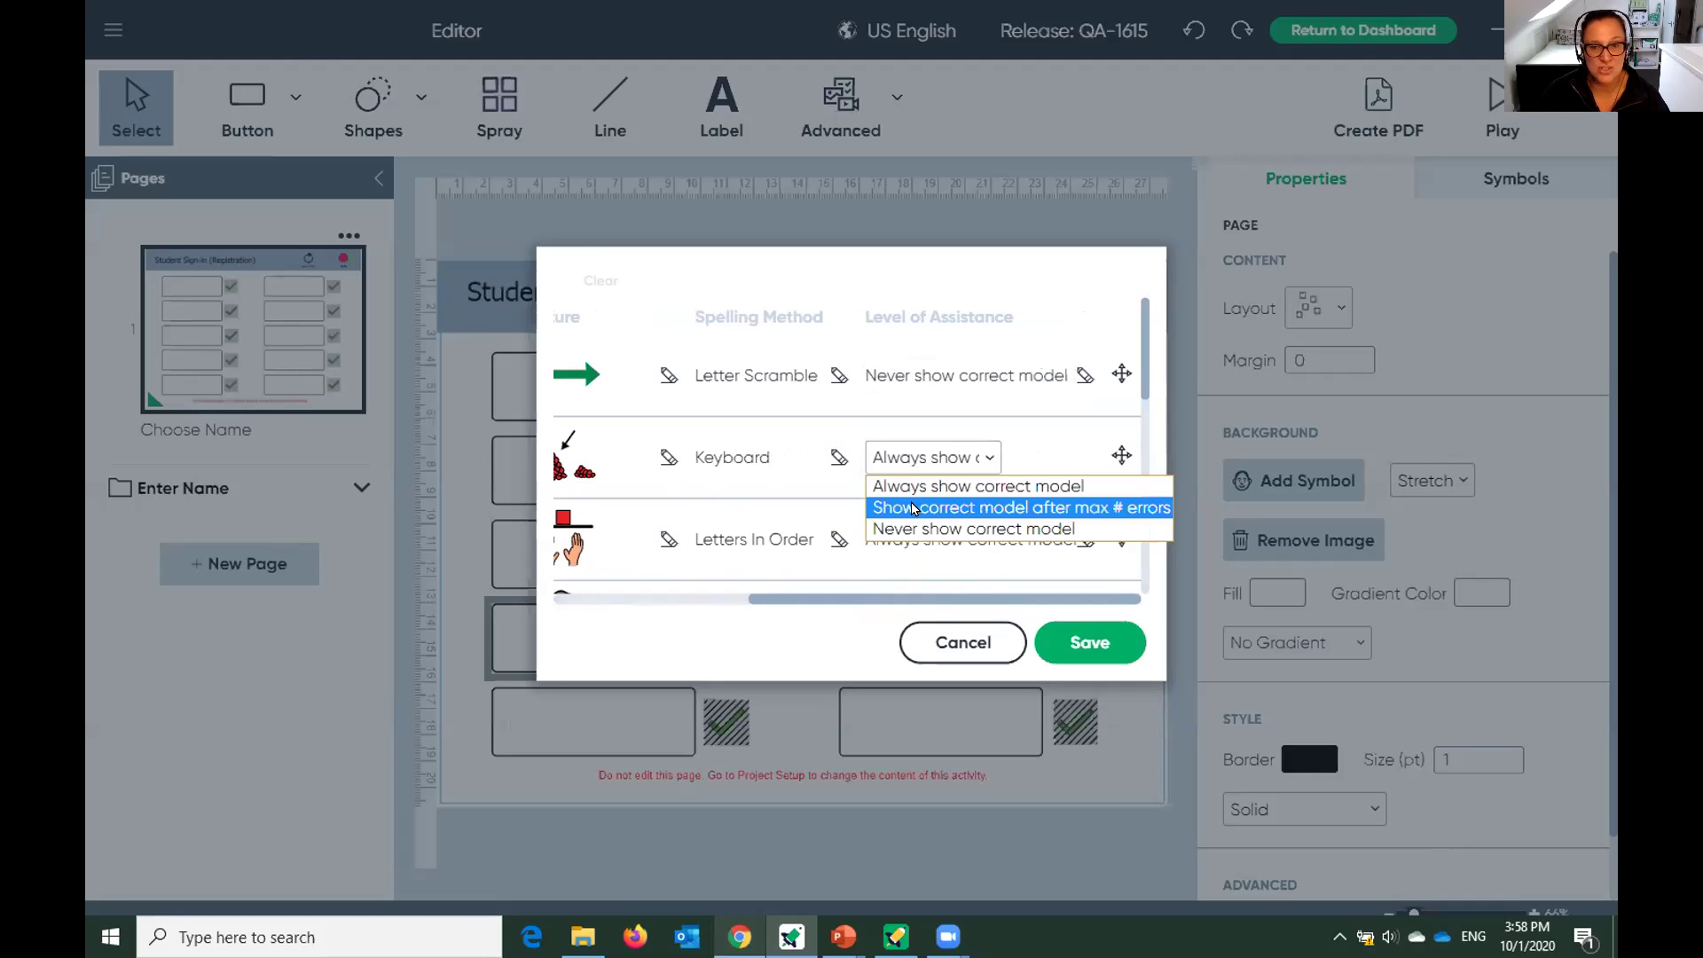
pyautogui.click(914, 508)
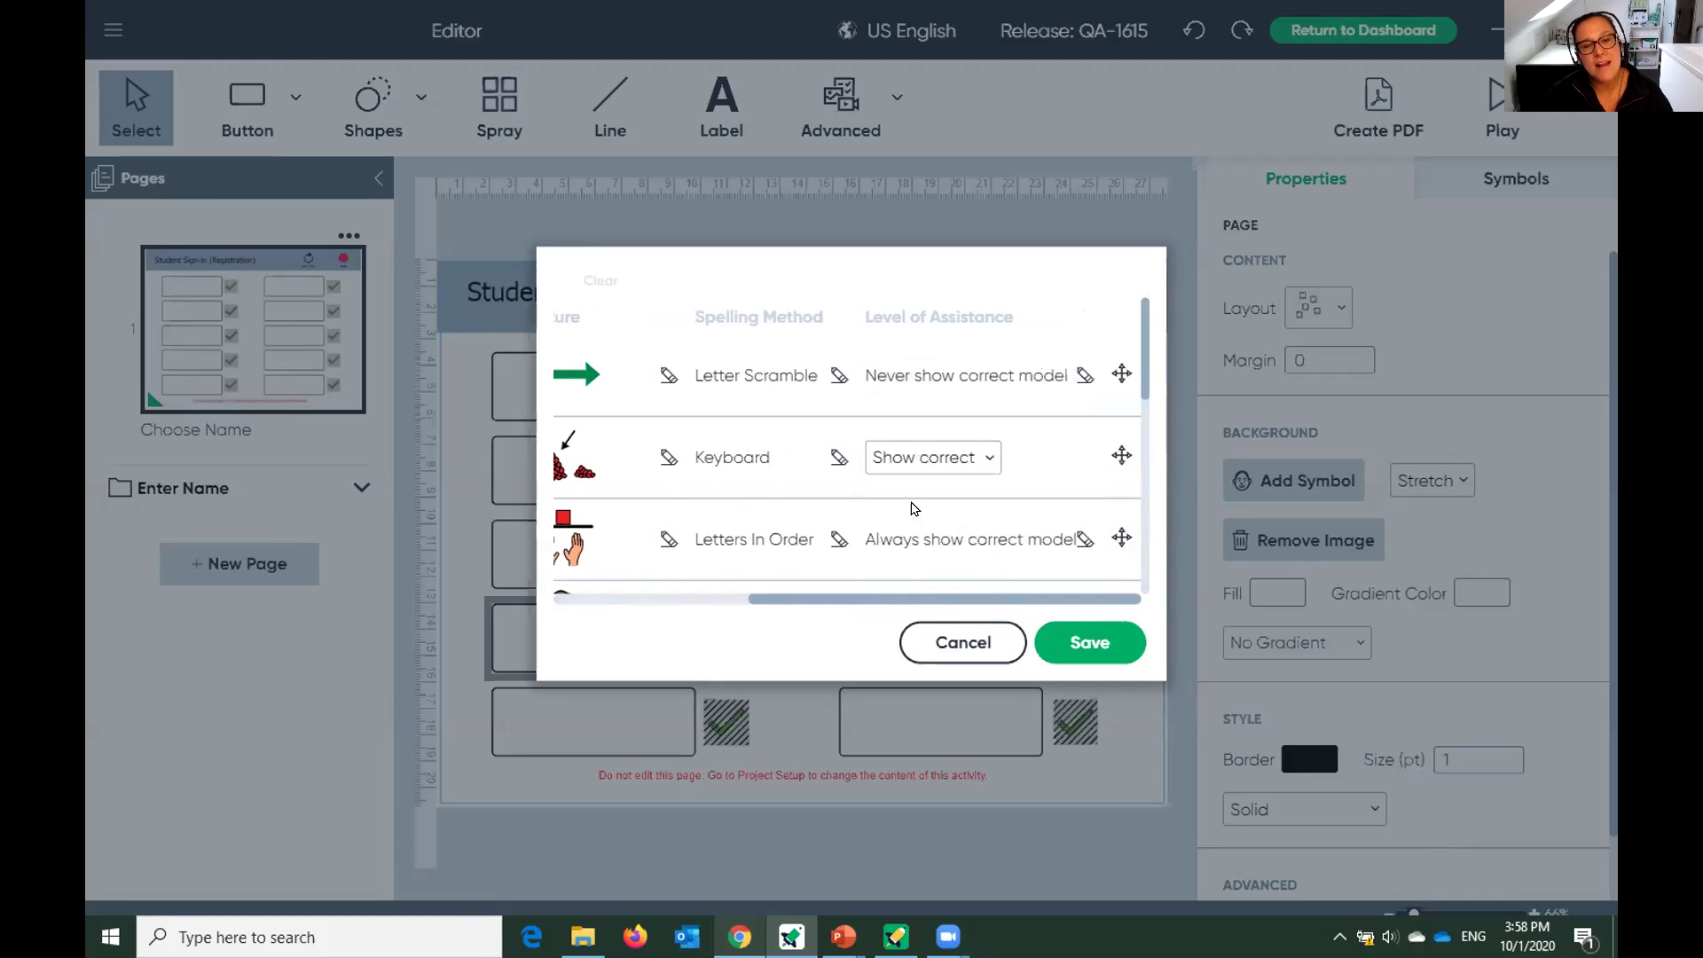
pyautogui.moveTo(931, 599); pyautogui.dragTo(691, 623)
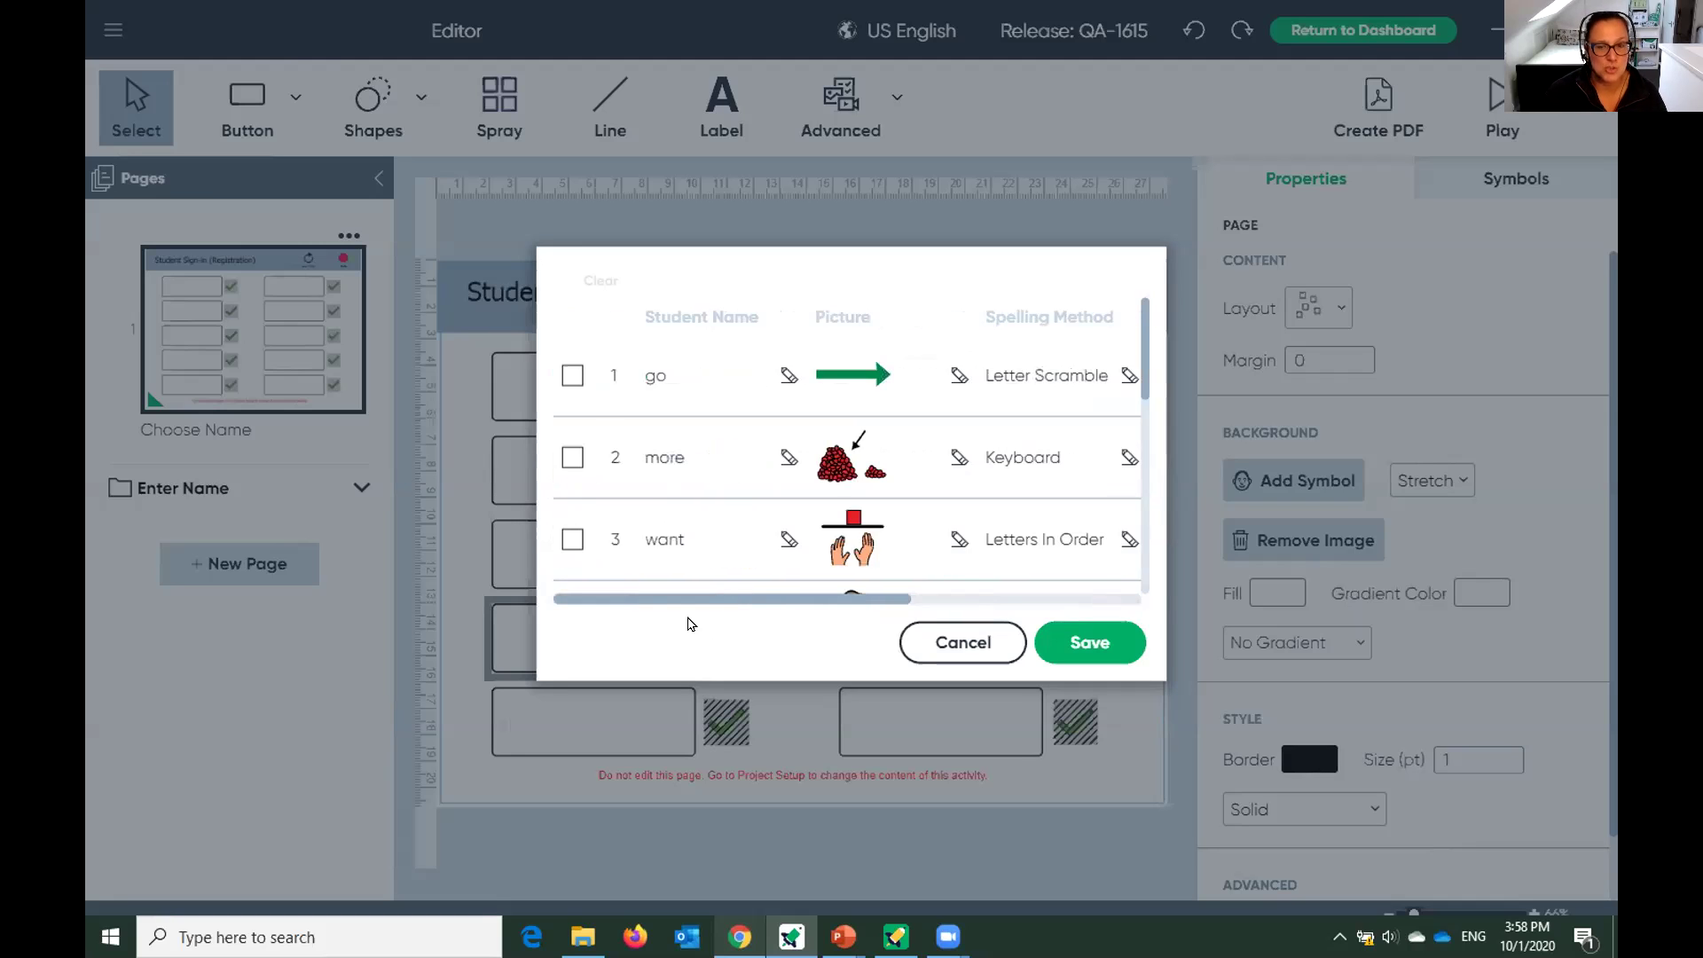
# Save the student table and Activity Settings, then reopen Activity Settings.
pyautogui.click(1081, 654)
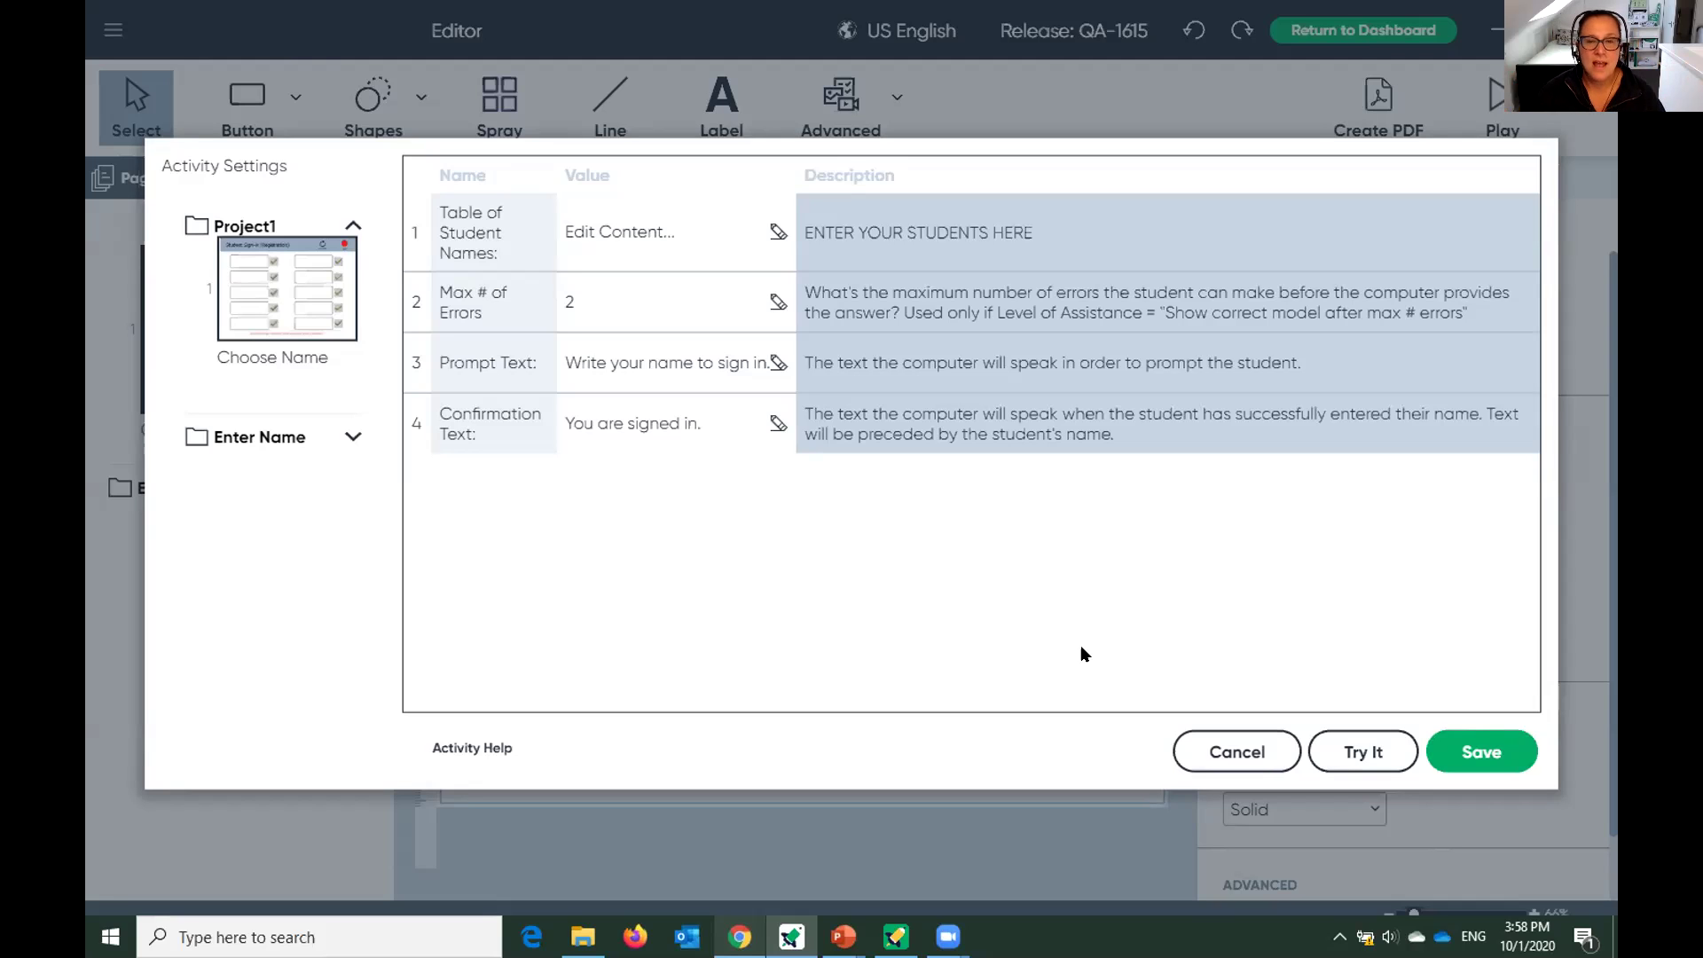
pyautogui.click(1474, 743)
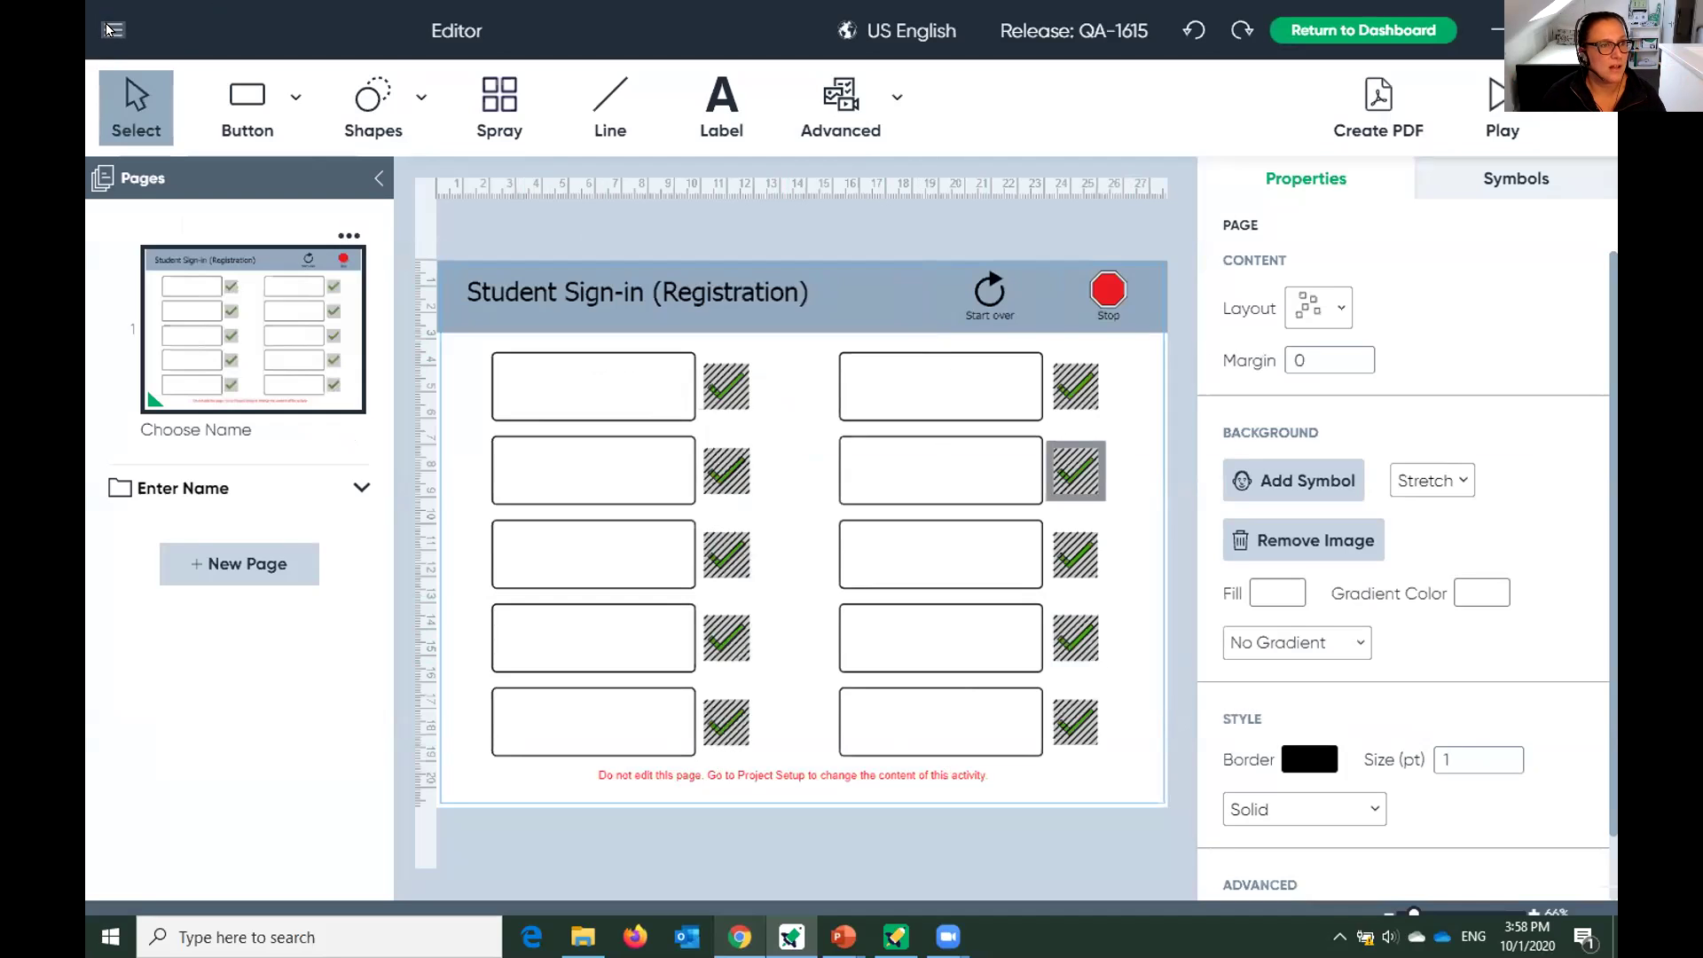
pyautogui.click(110, 27)
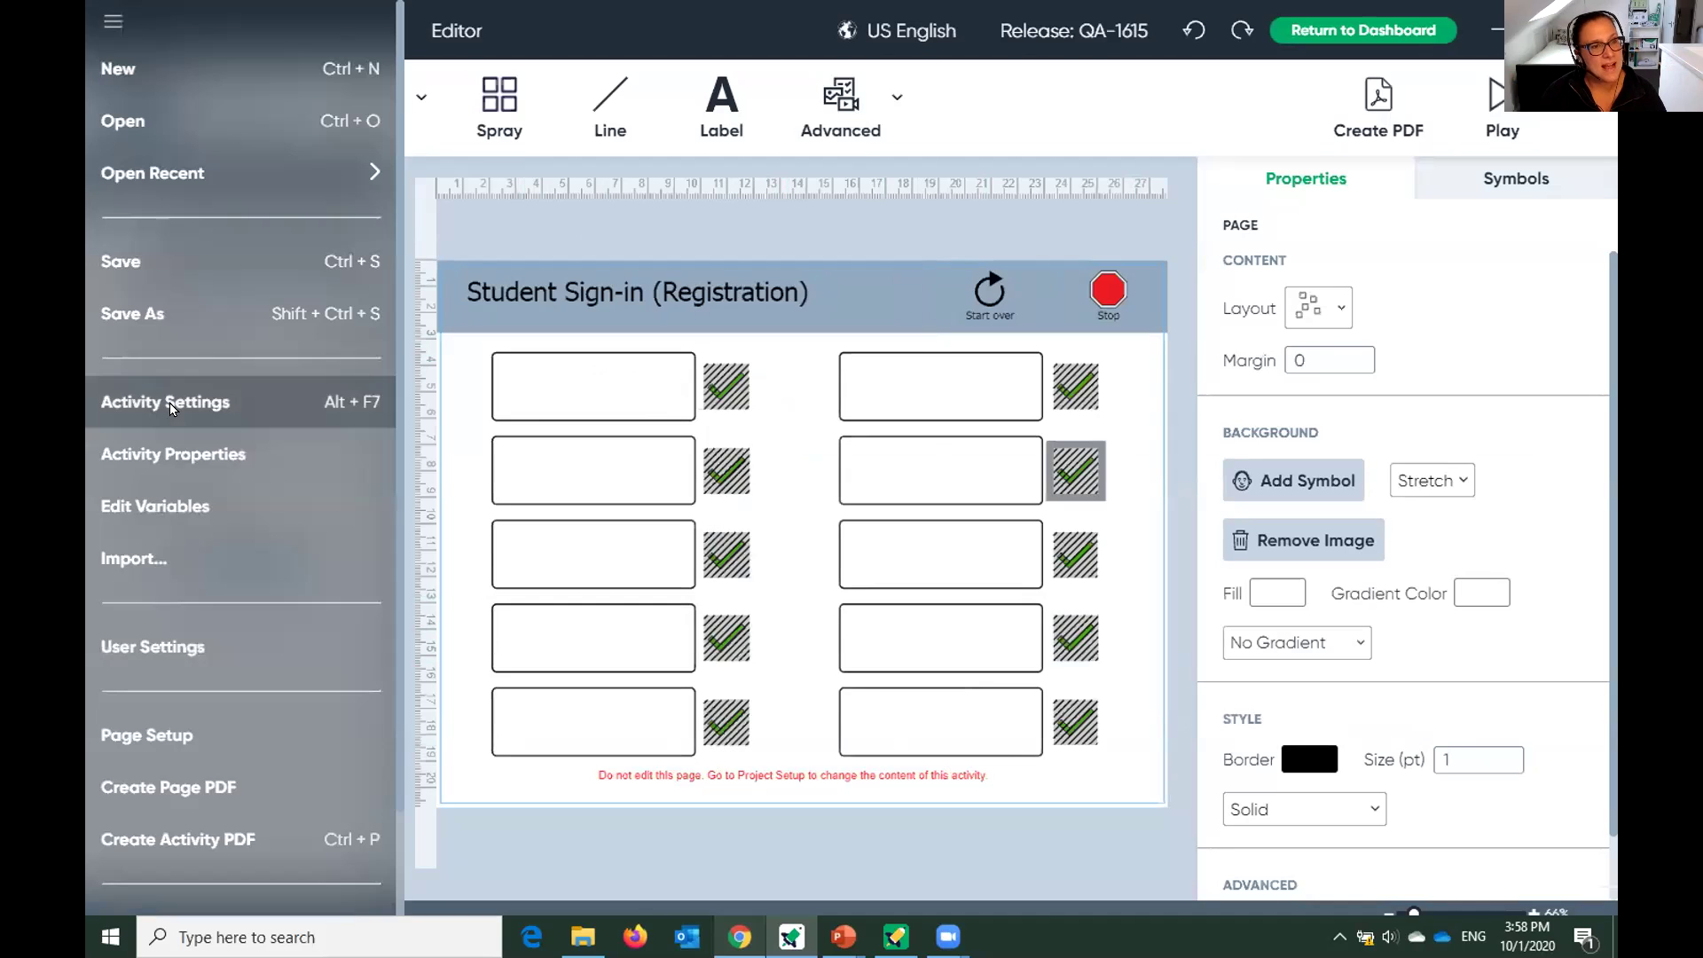
pyautogui.click(170, 405)
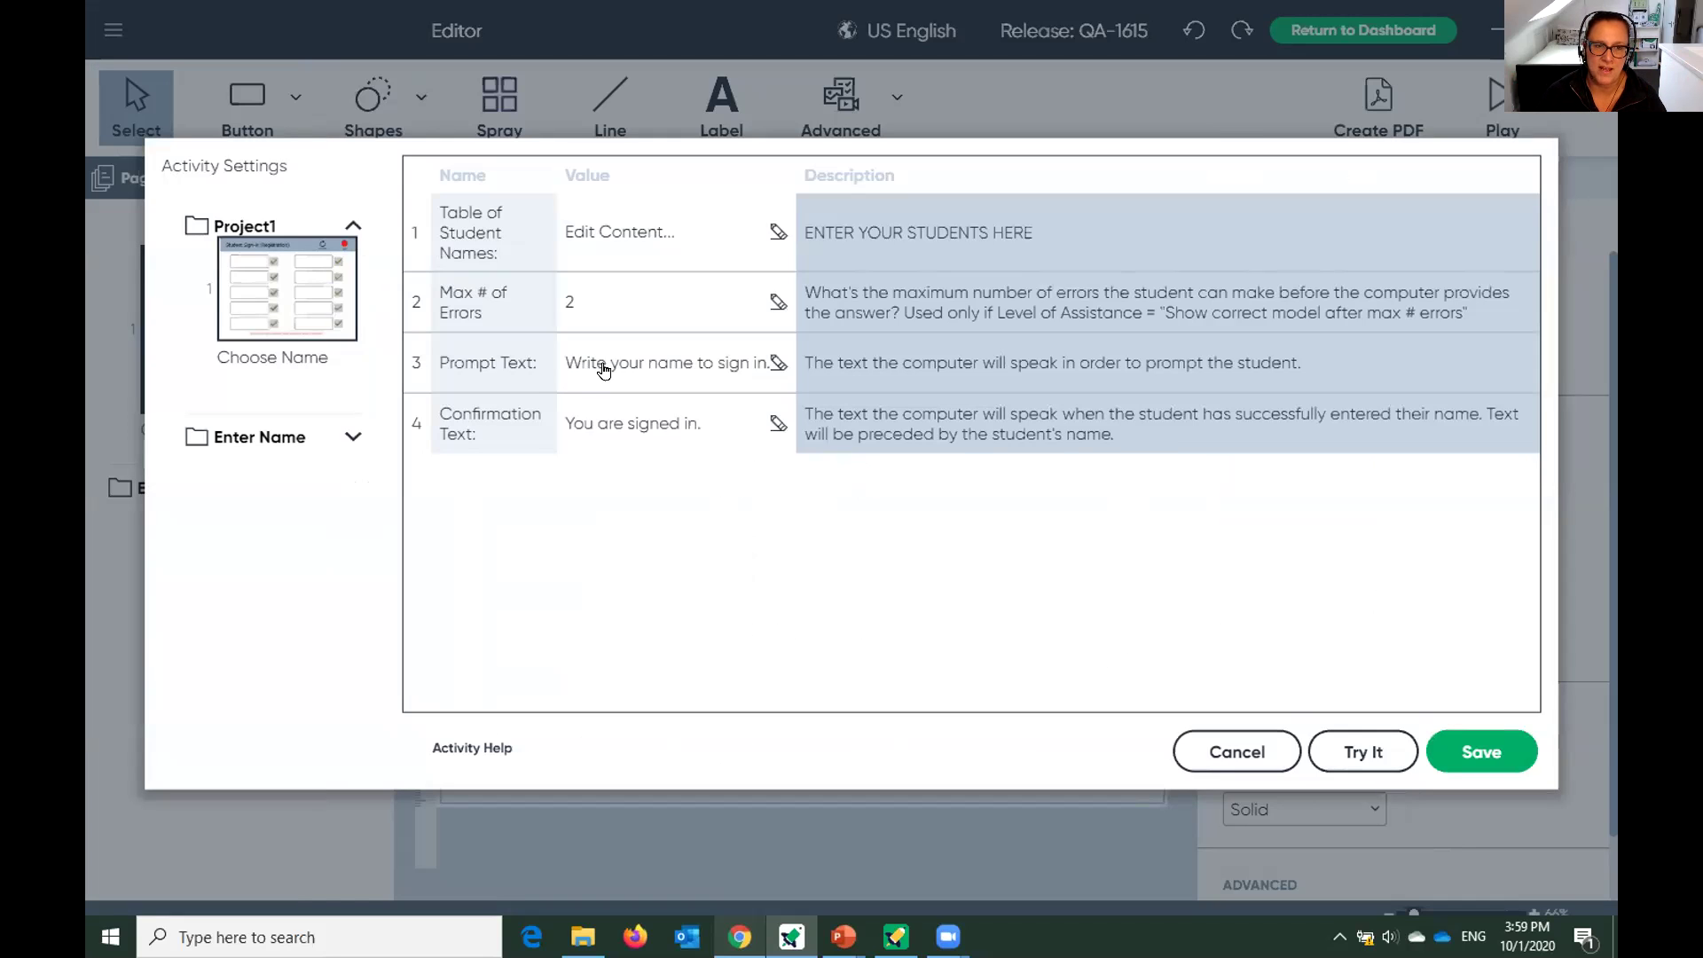
# Set prompt 'Spell the core words.' and confirmation 'you spelled it correctly!', then save.
pyautogui.click(600, 358)
pyautogui.moveTo(711, 348); pyautogui.dragTo(428, 352)
pyautogui.write('Spell ')
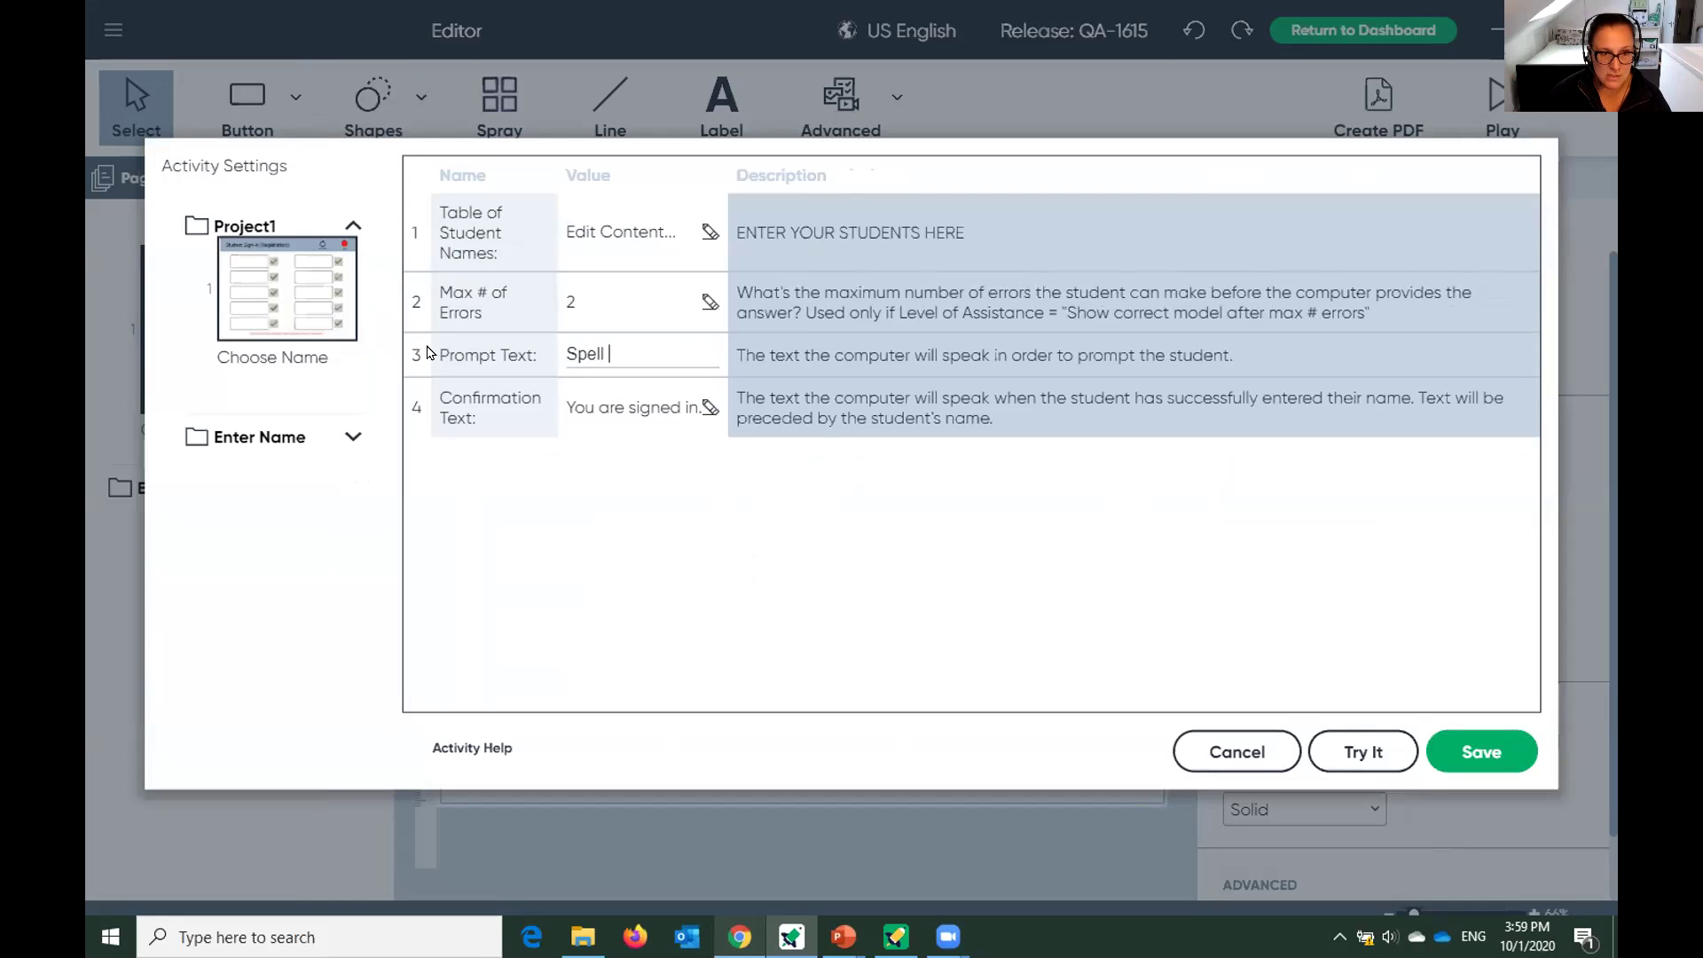
pyautogui.write('the core words')
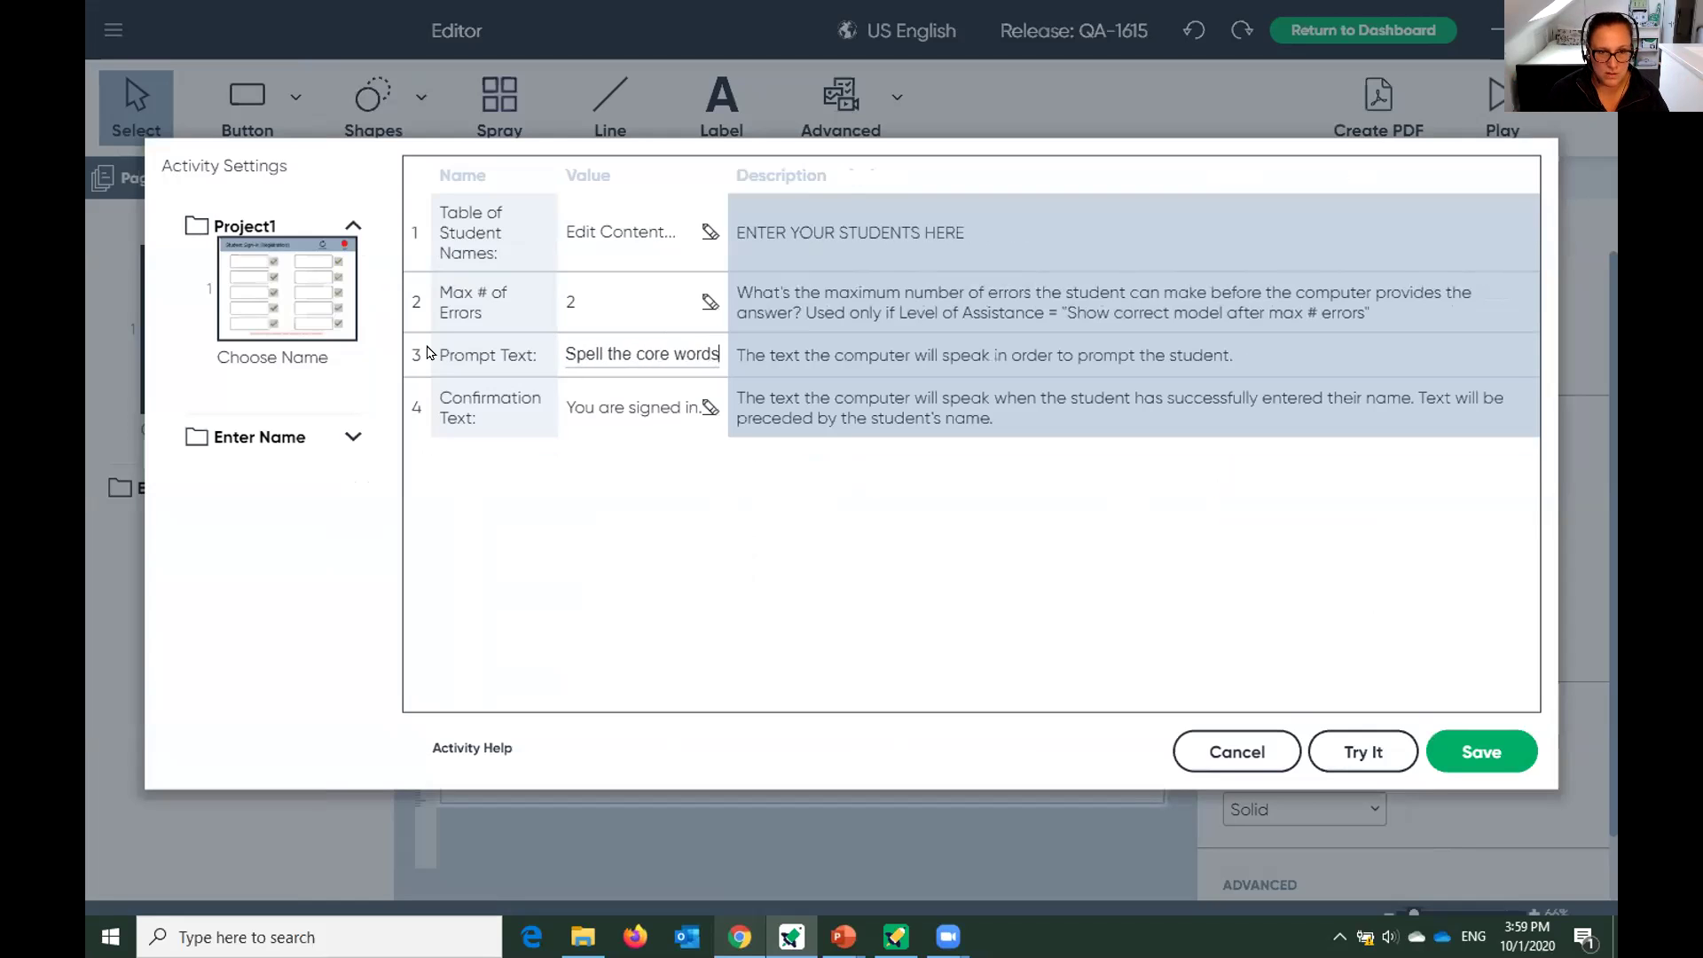
pyautogui.write('.')
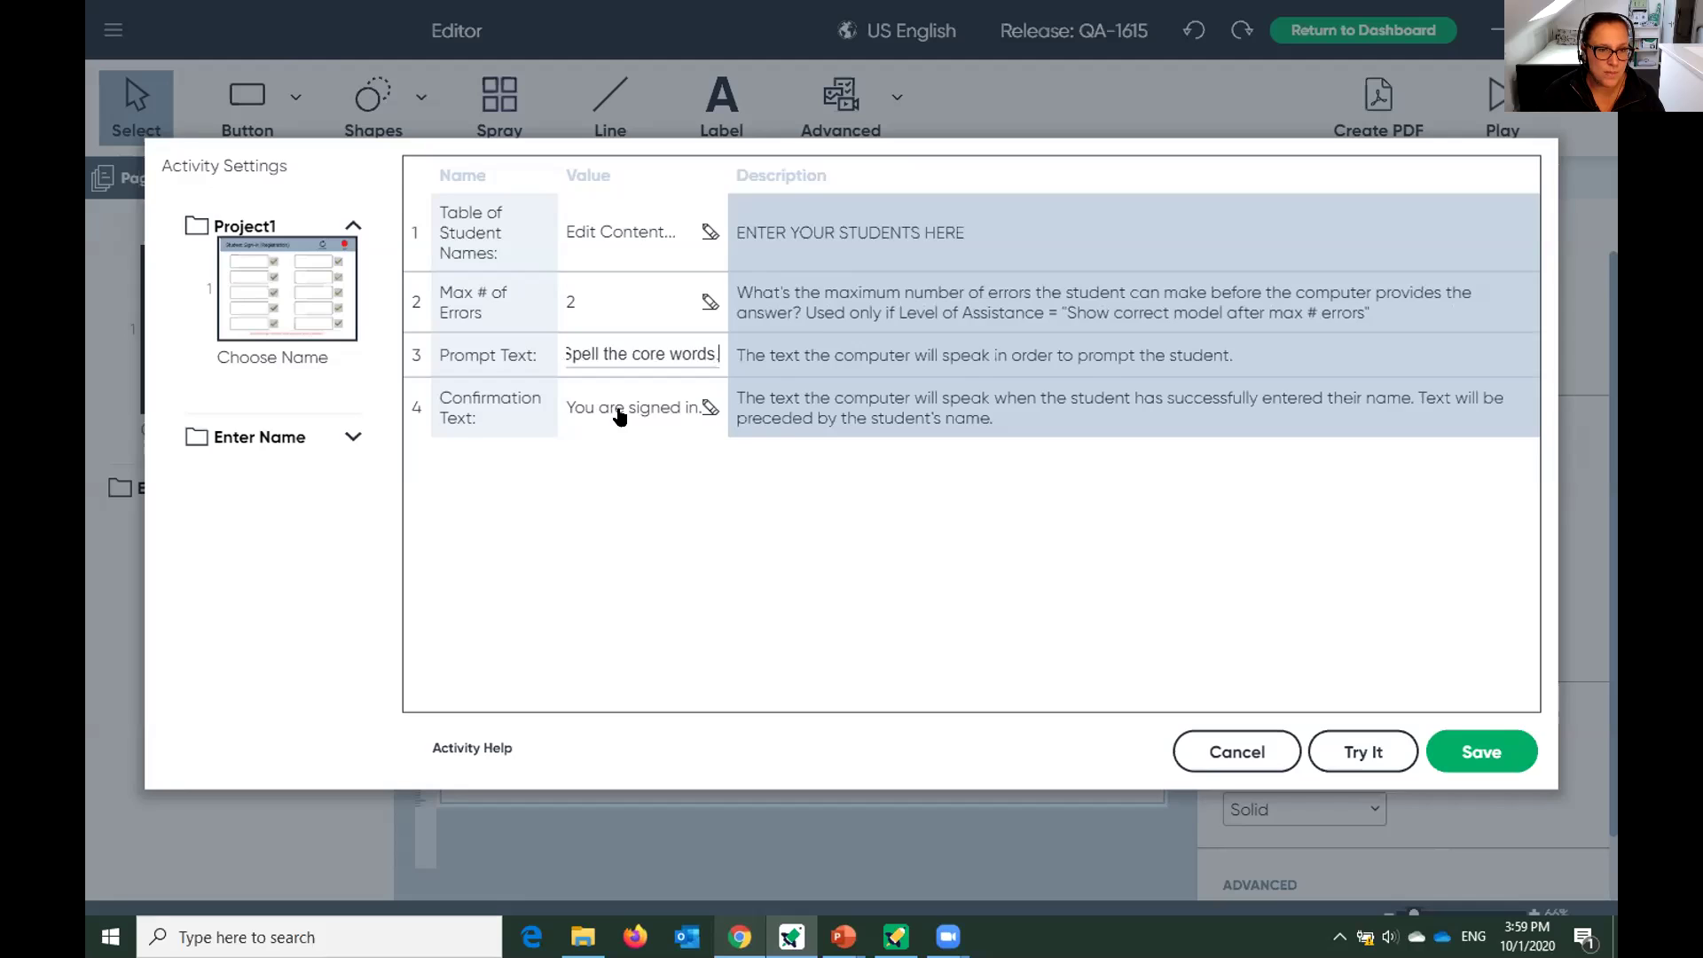
pyautogui.click(617, 408)
pyautogui.tripleClick(648, 408)
pyautogui.write('y')
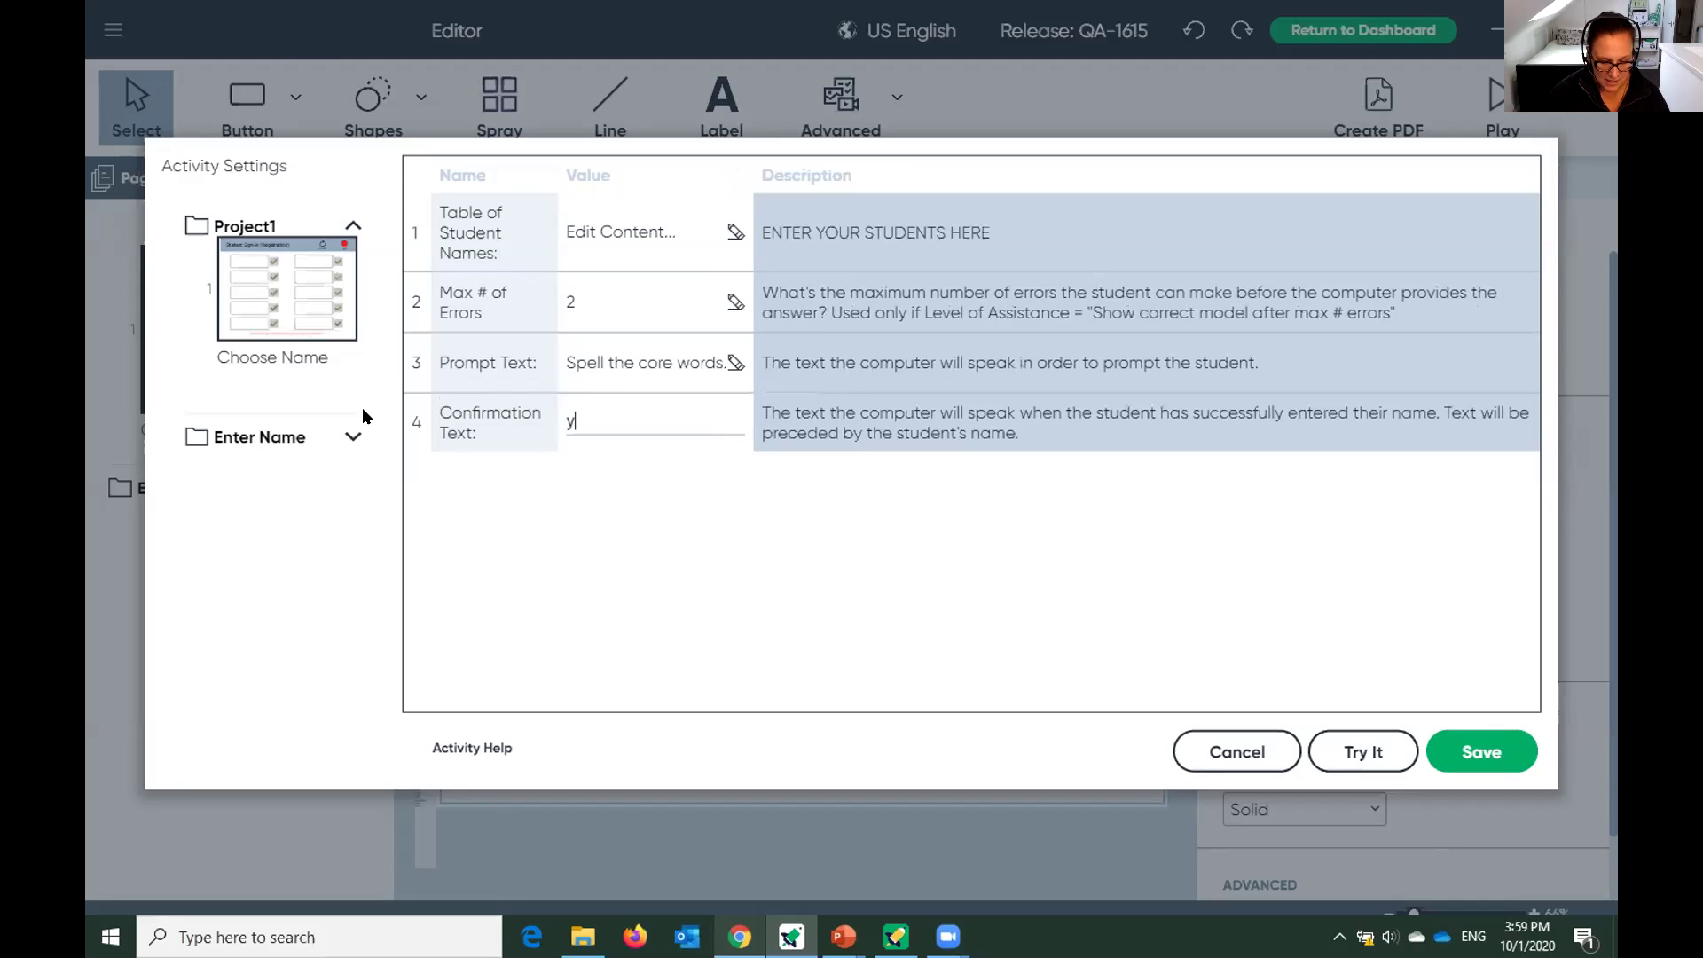
pyautogui.write('ou spelled it')
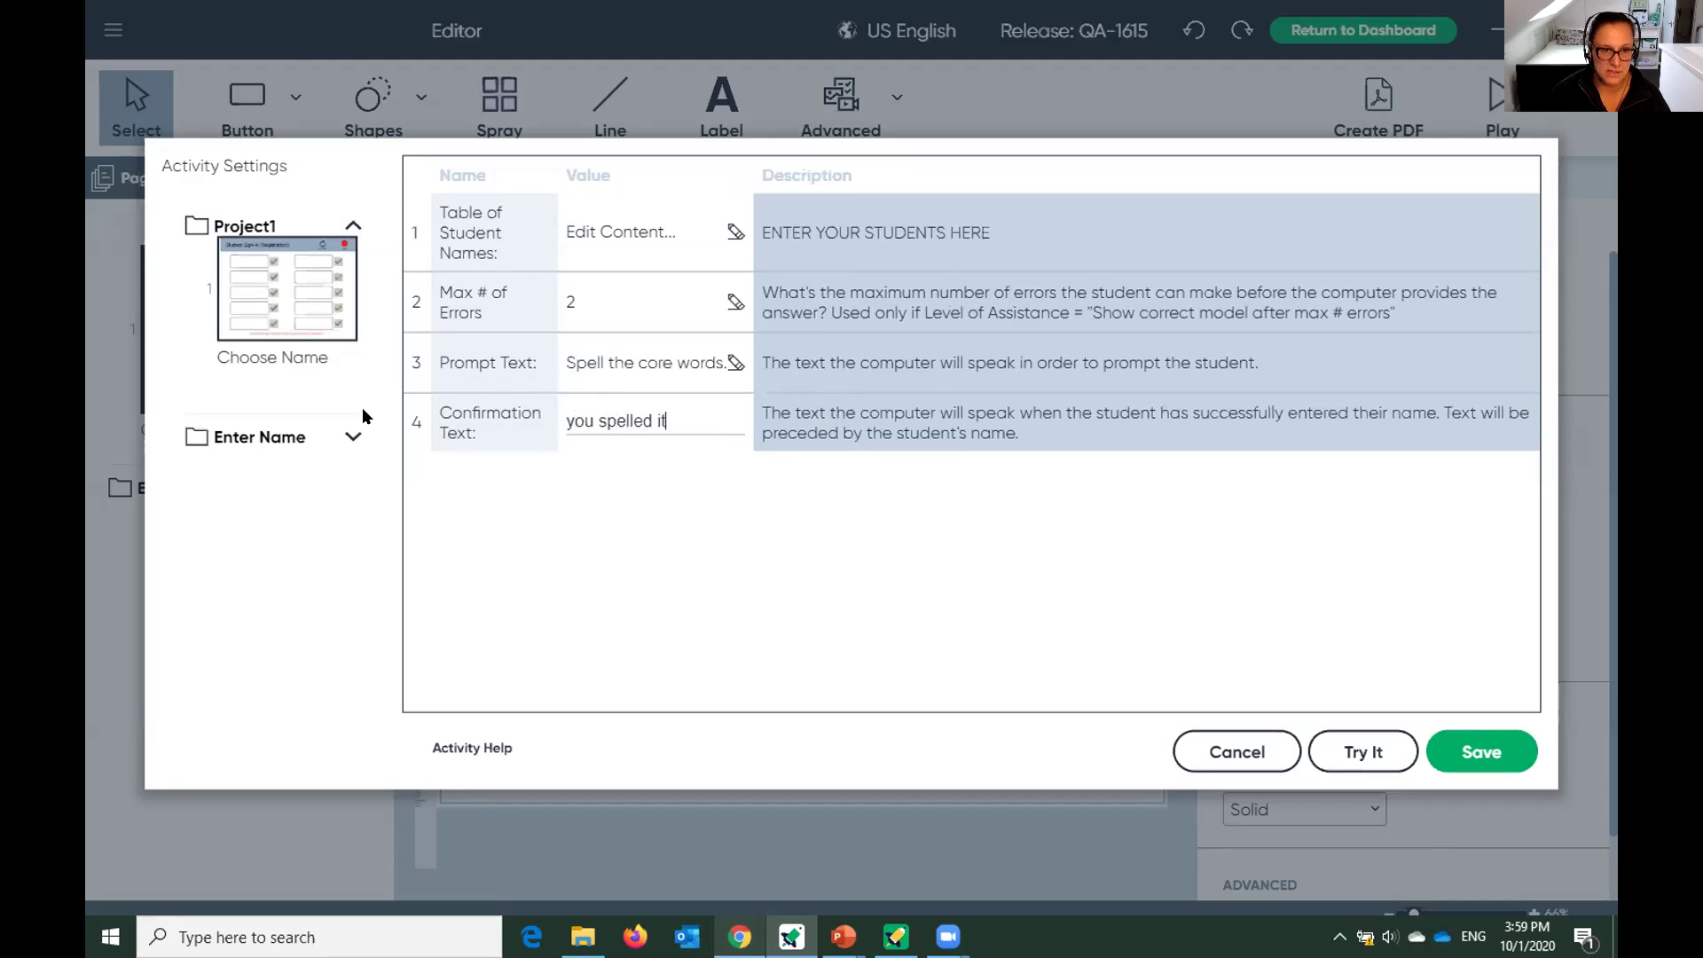
pyautogui.write(' correctly!')
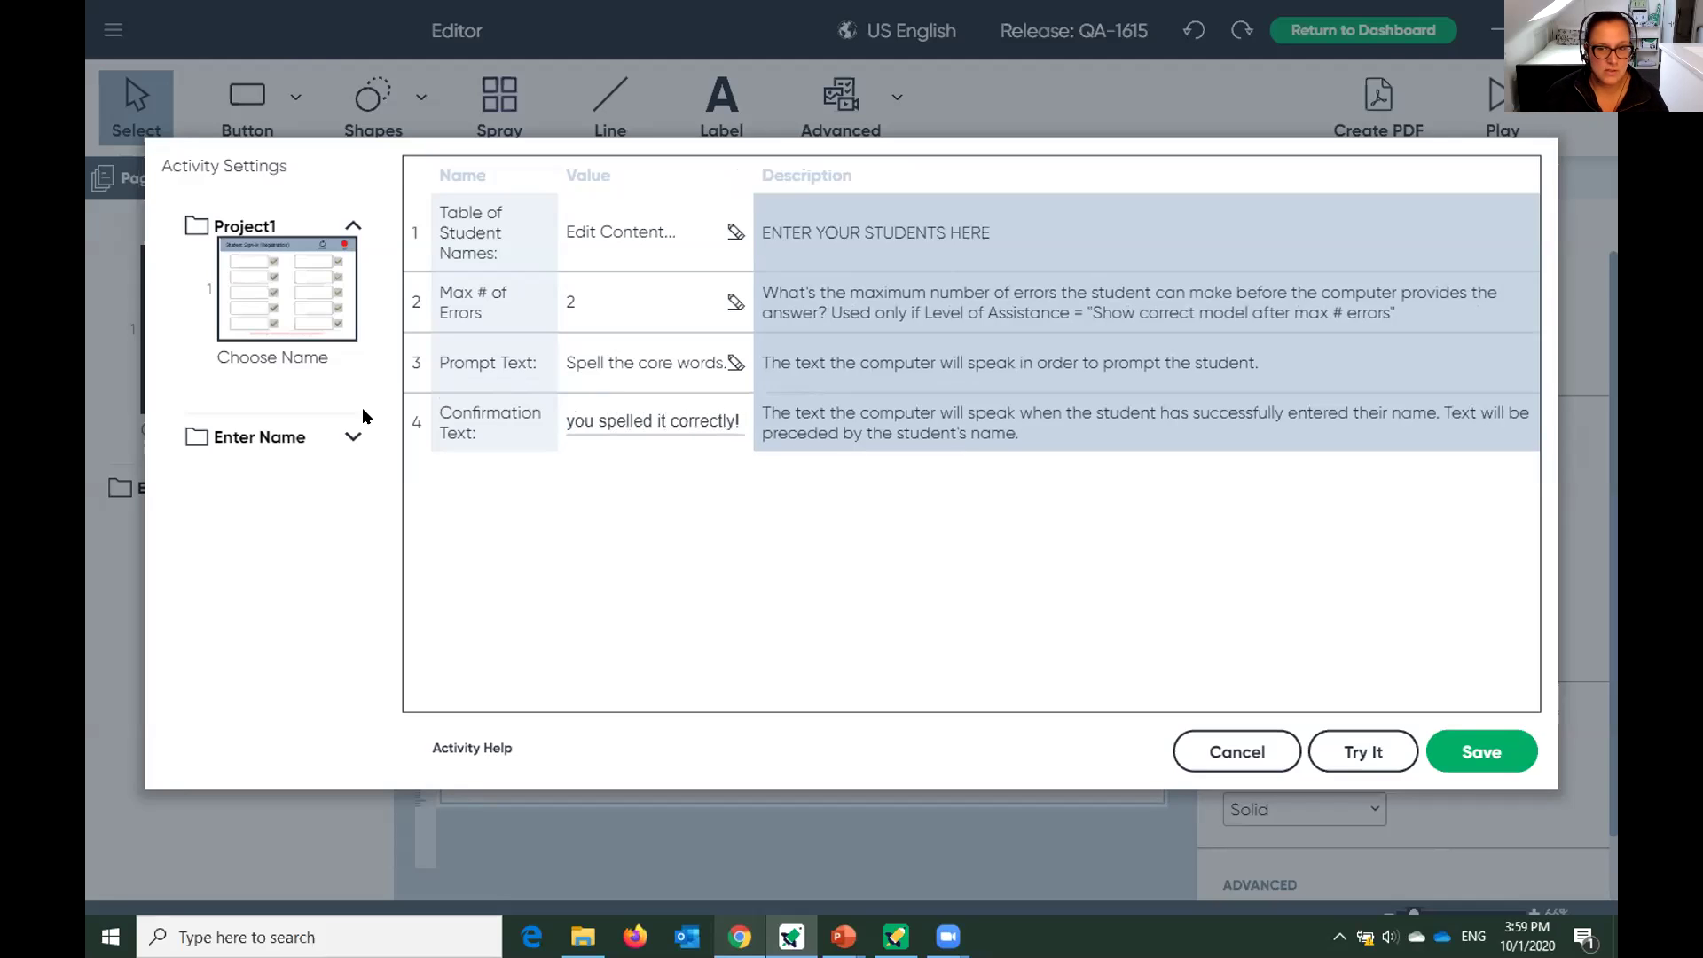
pyautogui.click(1472, 752)
pyautogui.click(761, 316)
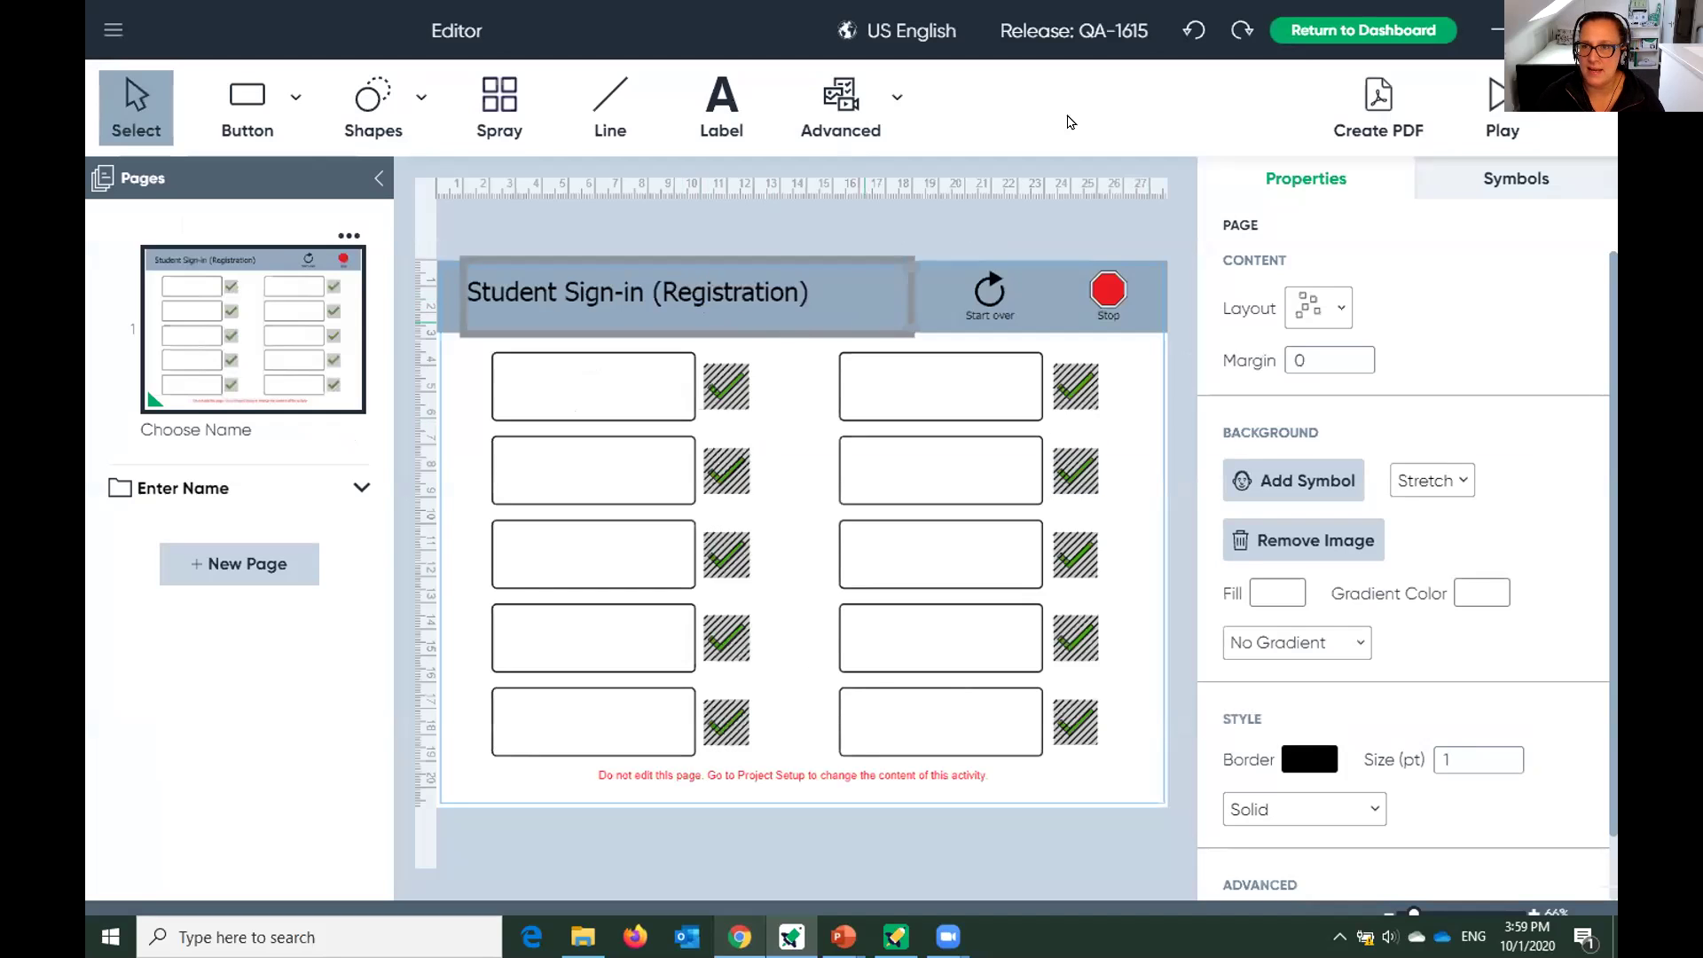
# Preview the activity and spell go from scrambled tiles, clearing a wrong 'og' attempt.
pyautogui.click(1107, 293)
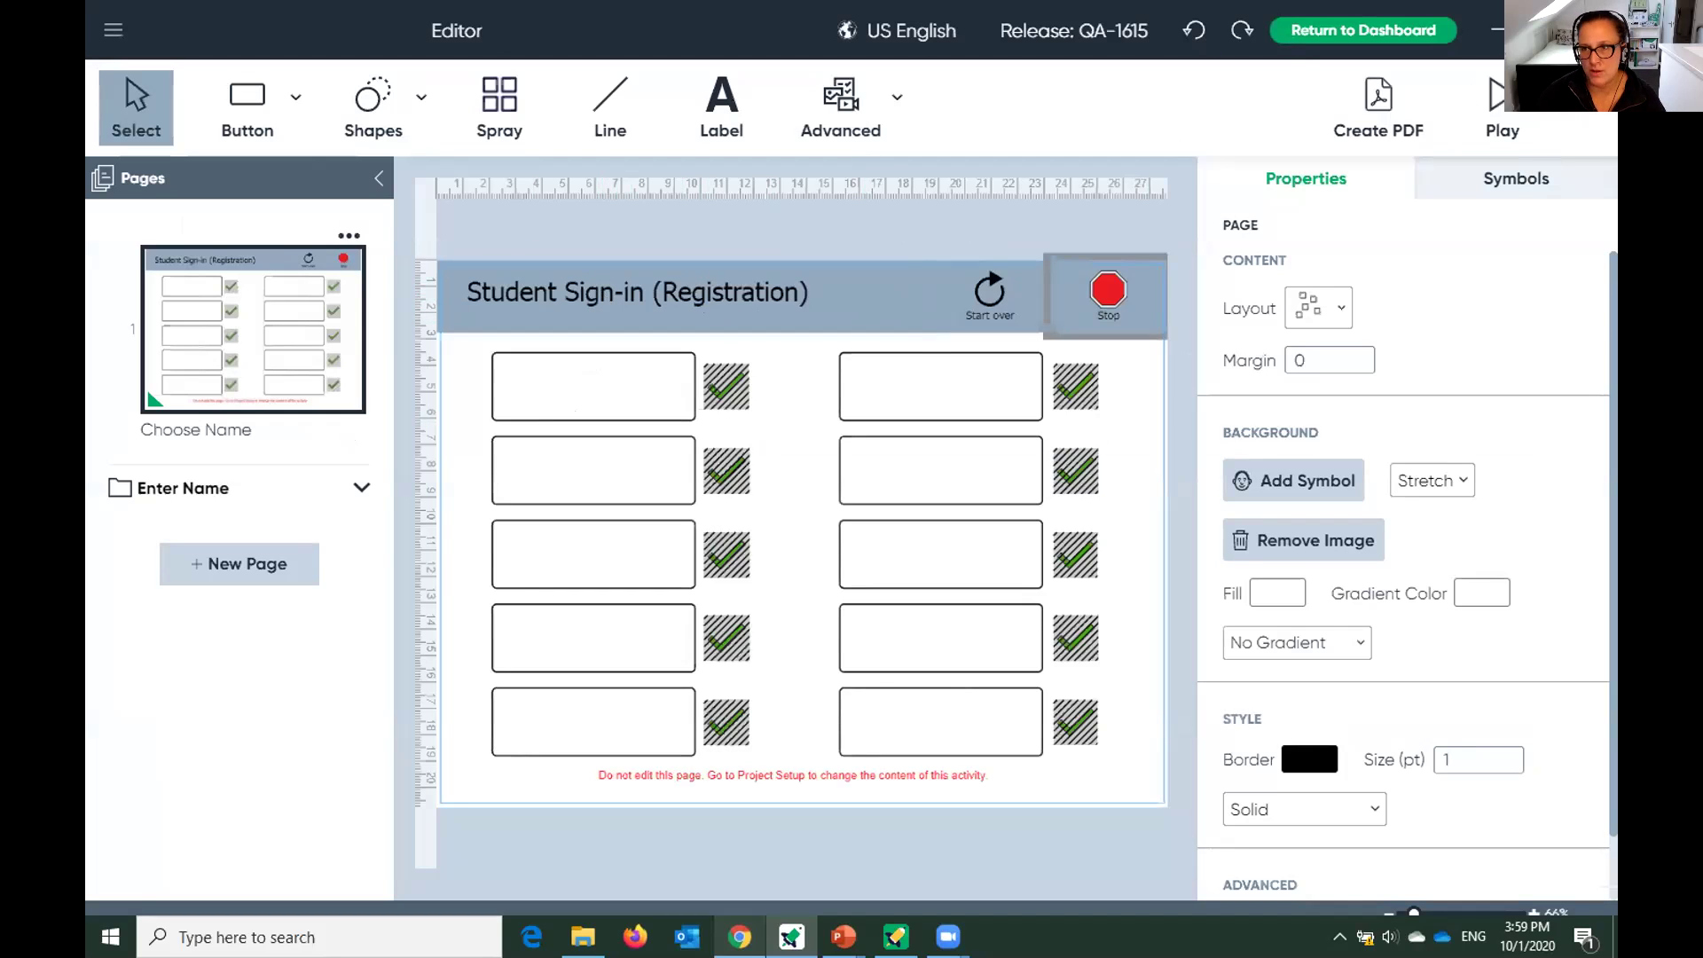
pyautogui.click(1499, 102)
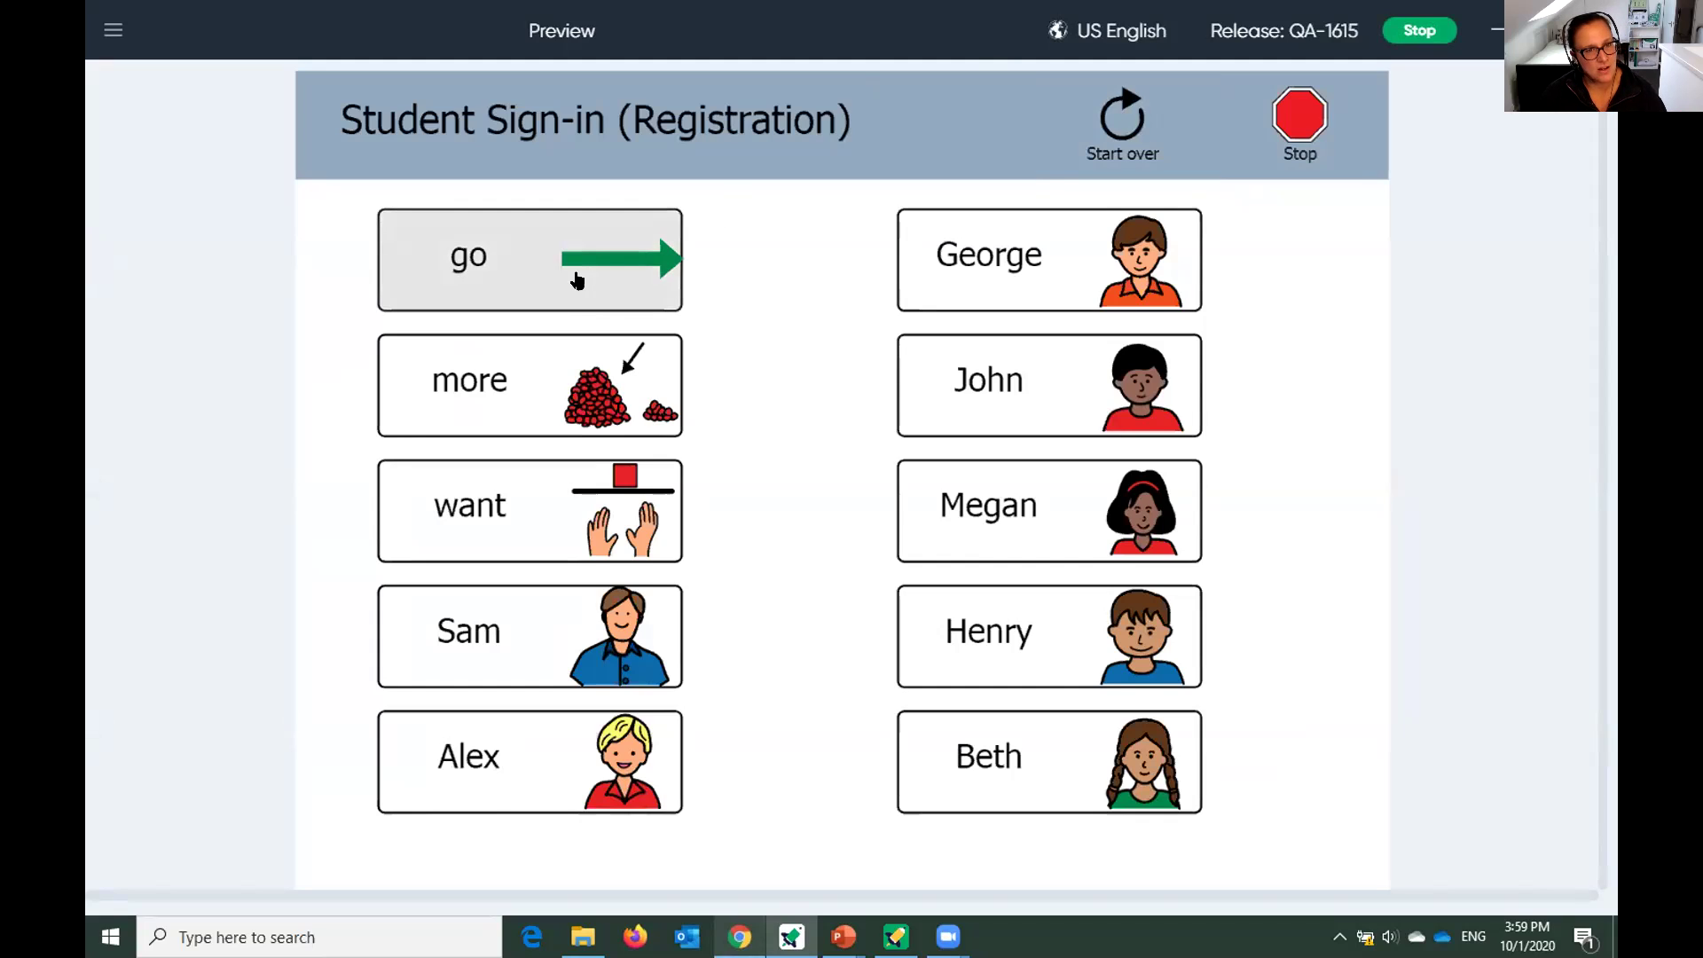
pyautogui.click(576, 281)
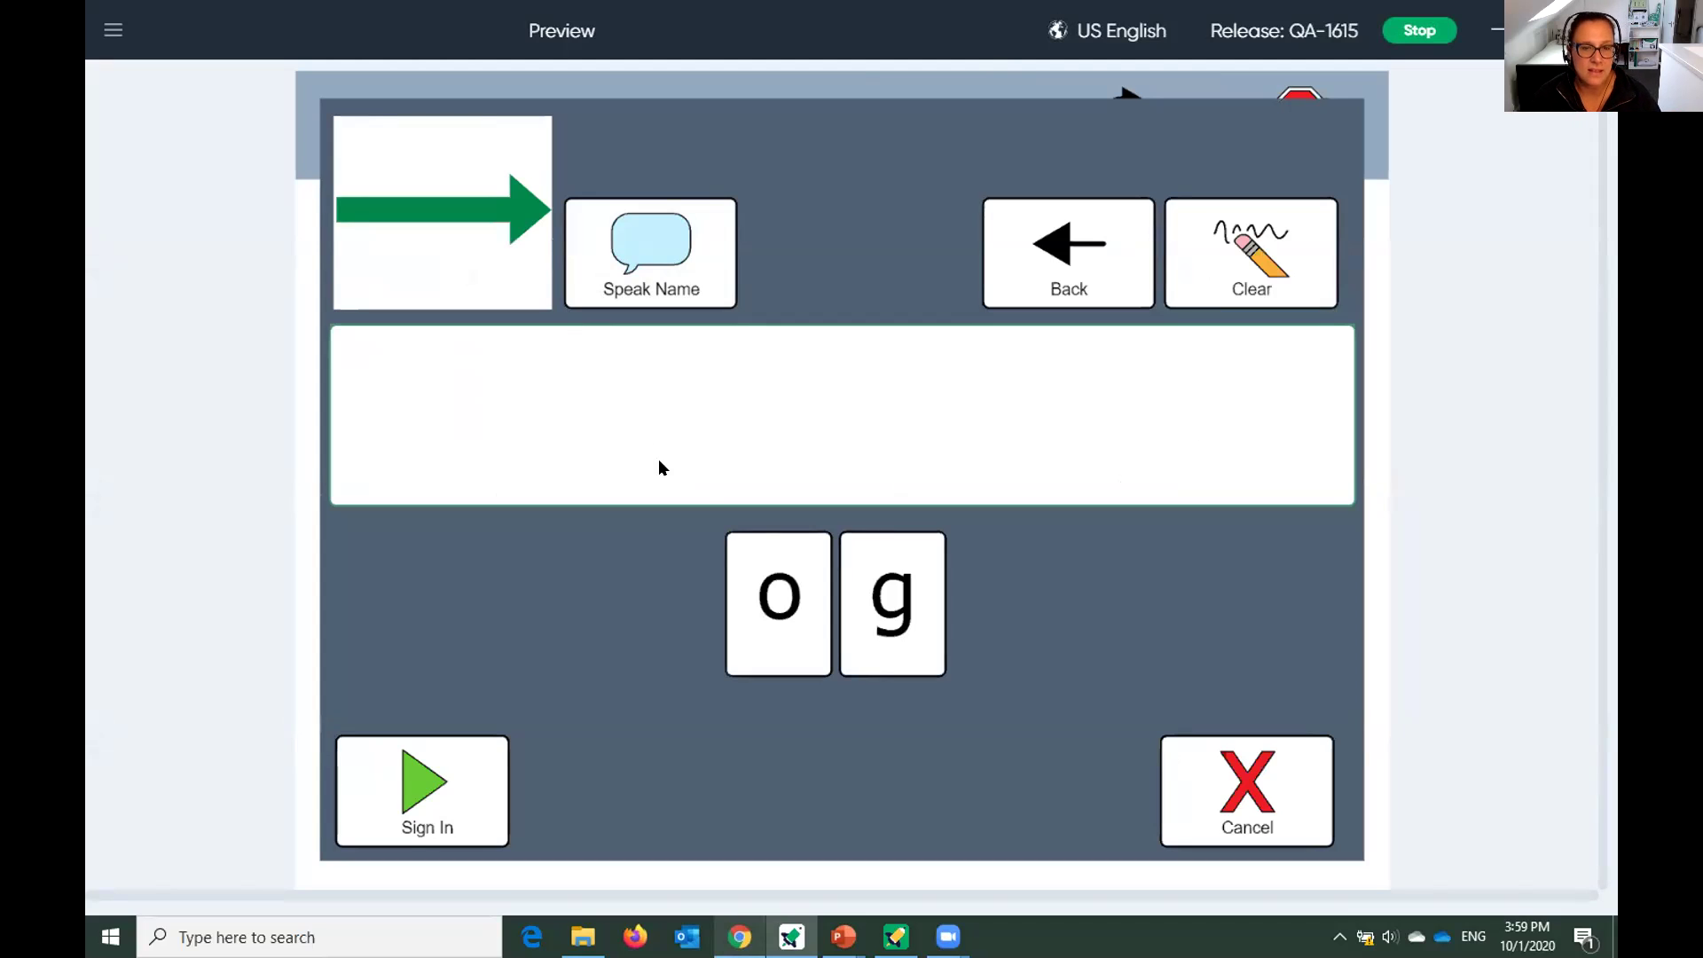
pyautogui.click(753, 599)
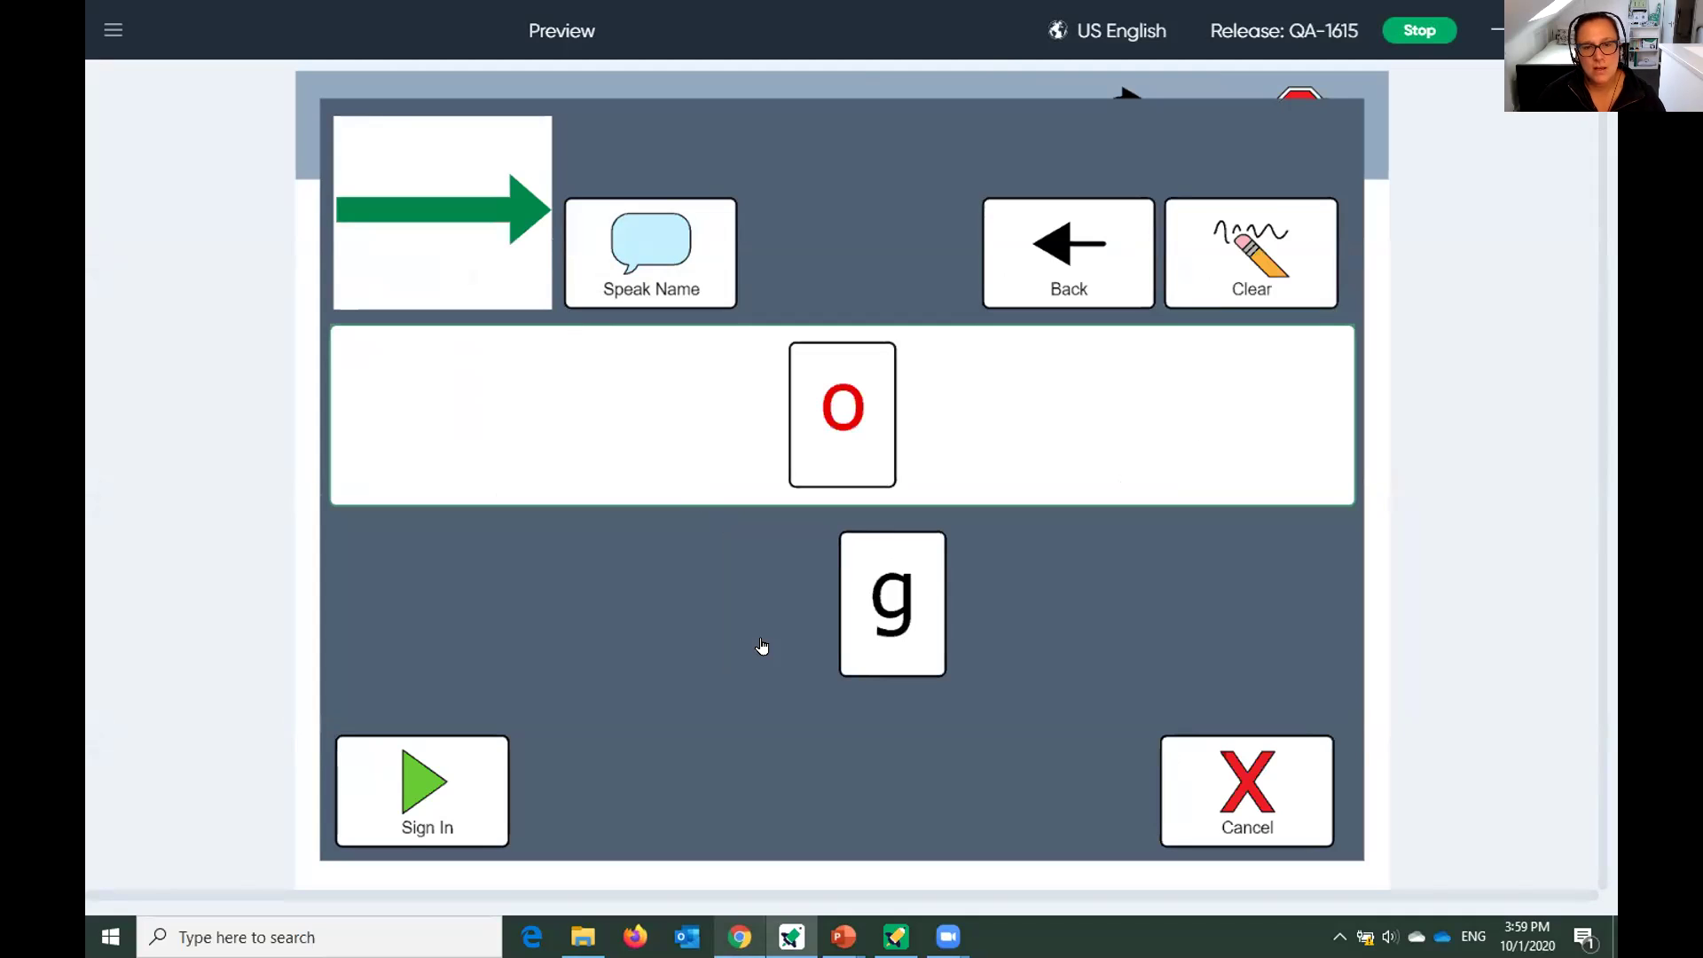
pyautogui.click(894, 637)
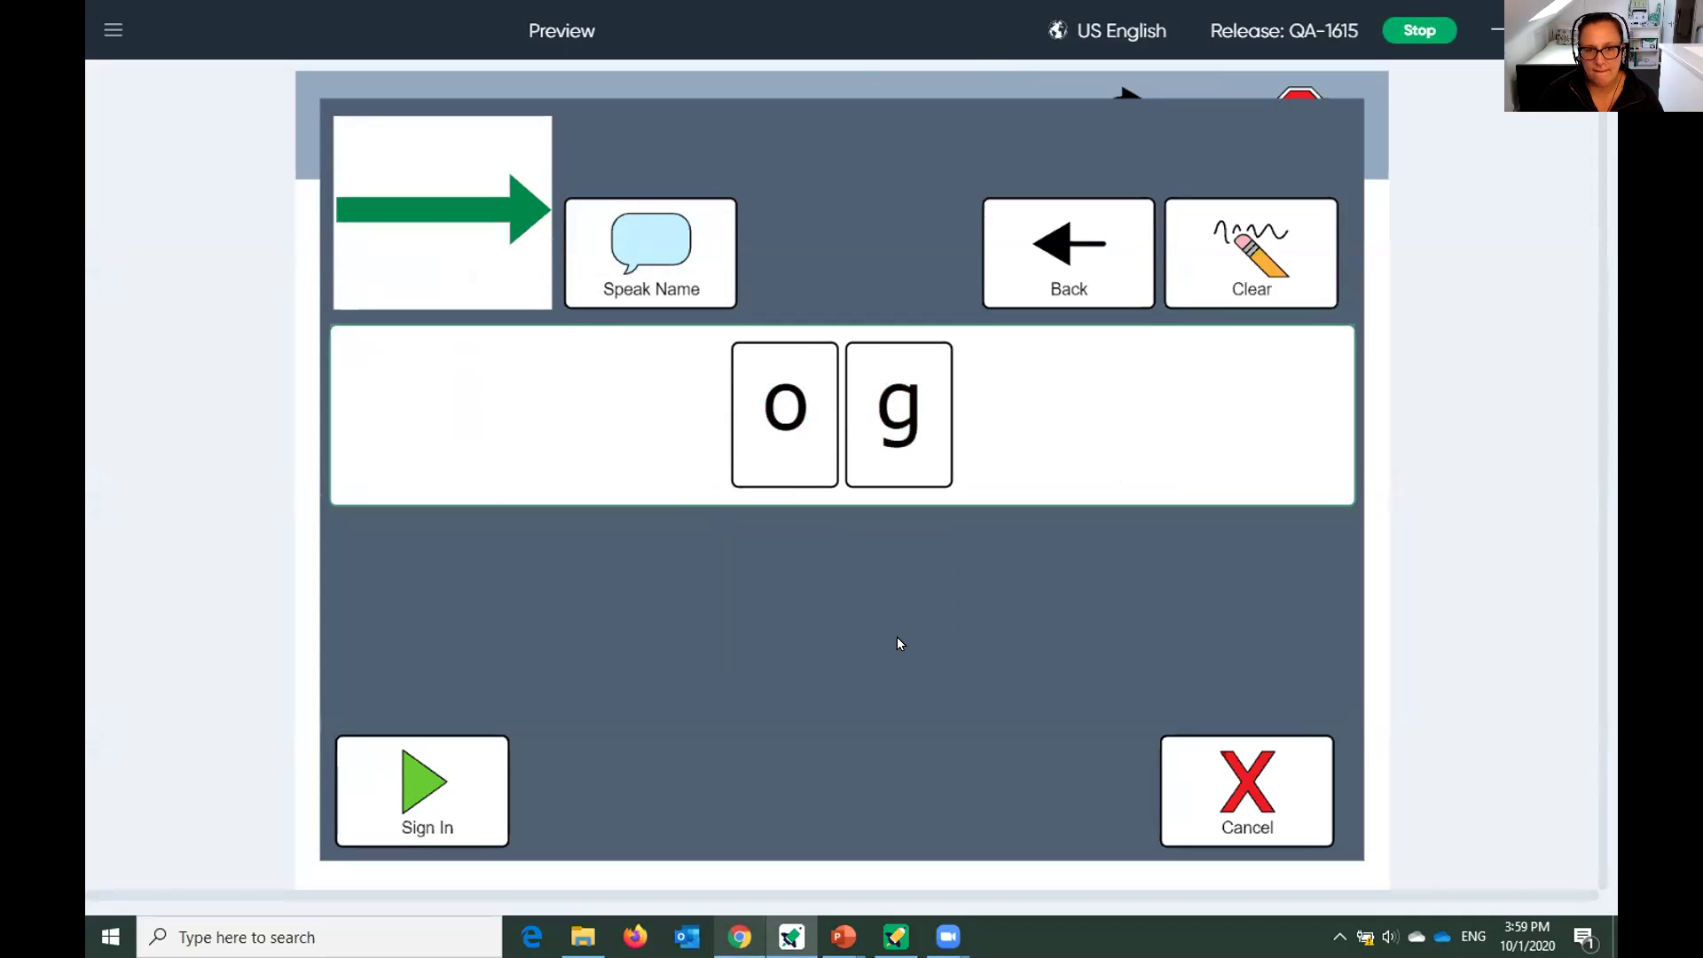
pyautogui.click(1193, 258)
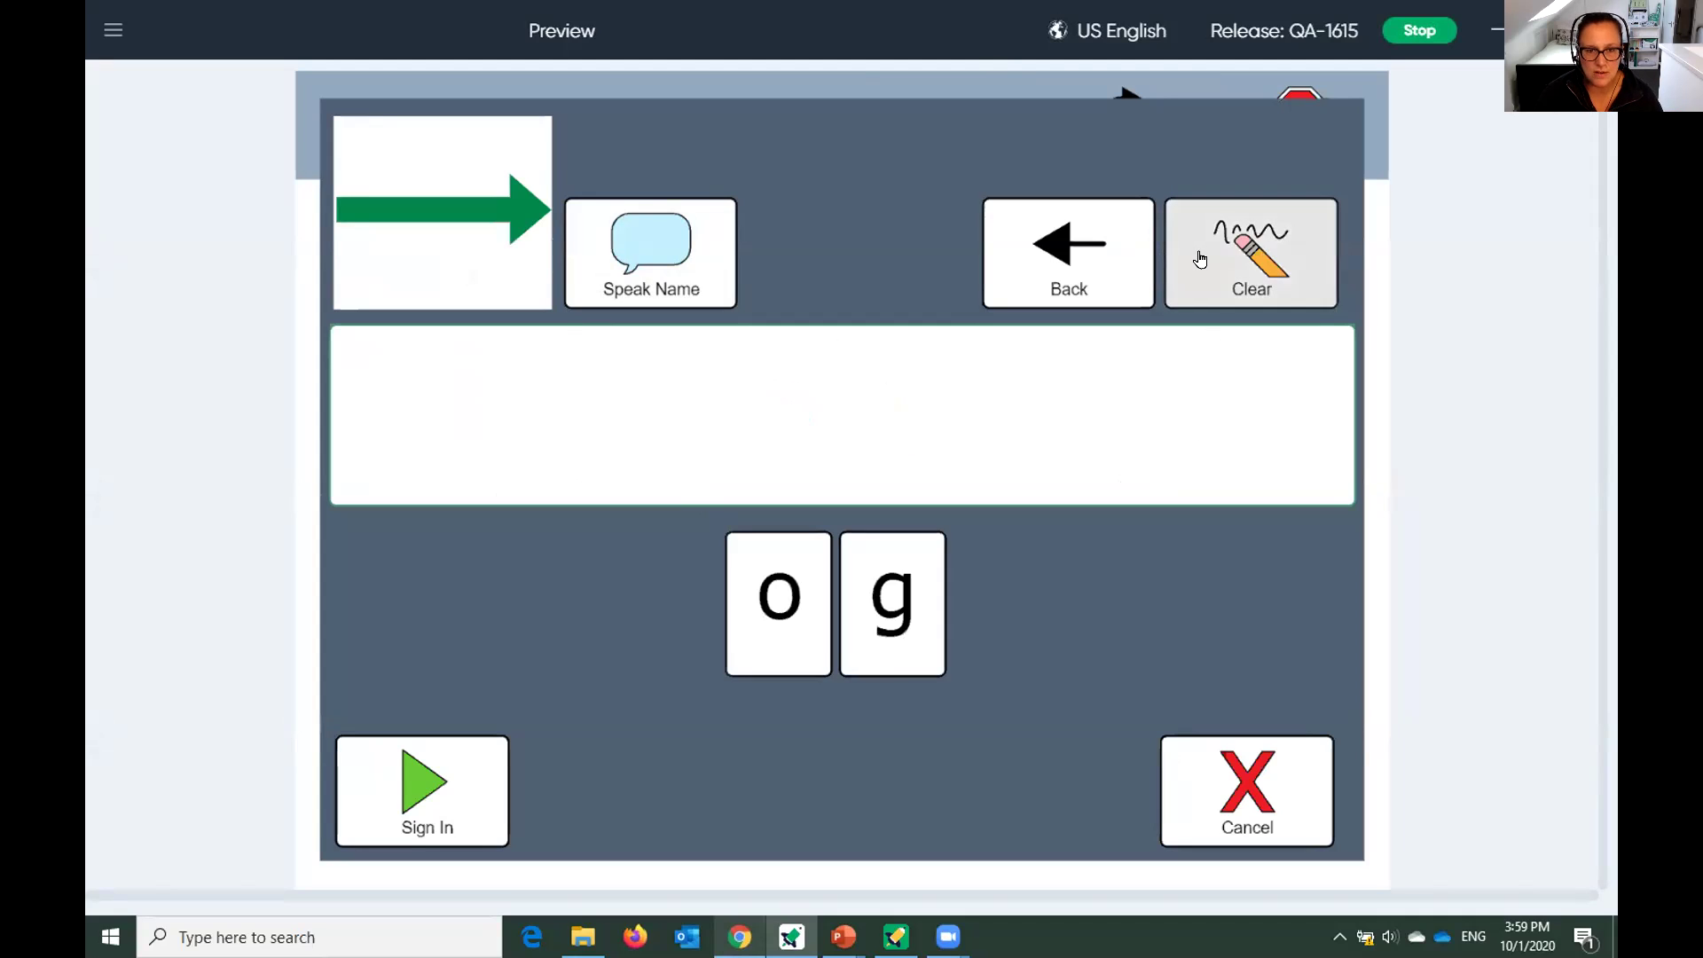
pyautogui.click(892, 628)
pyautogui.click(810, 638)
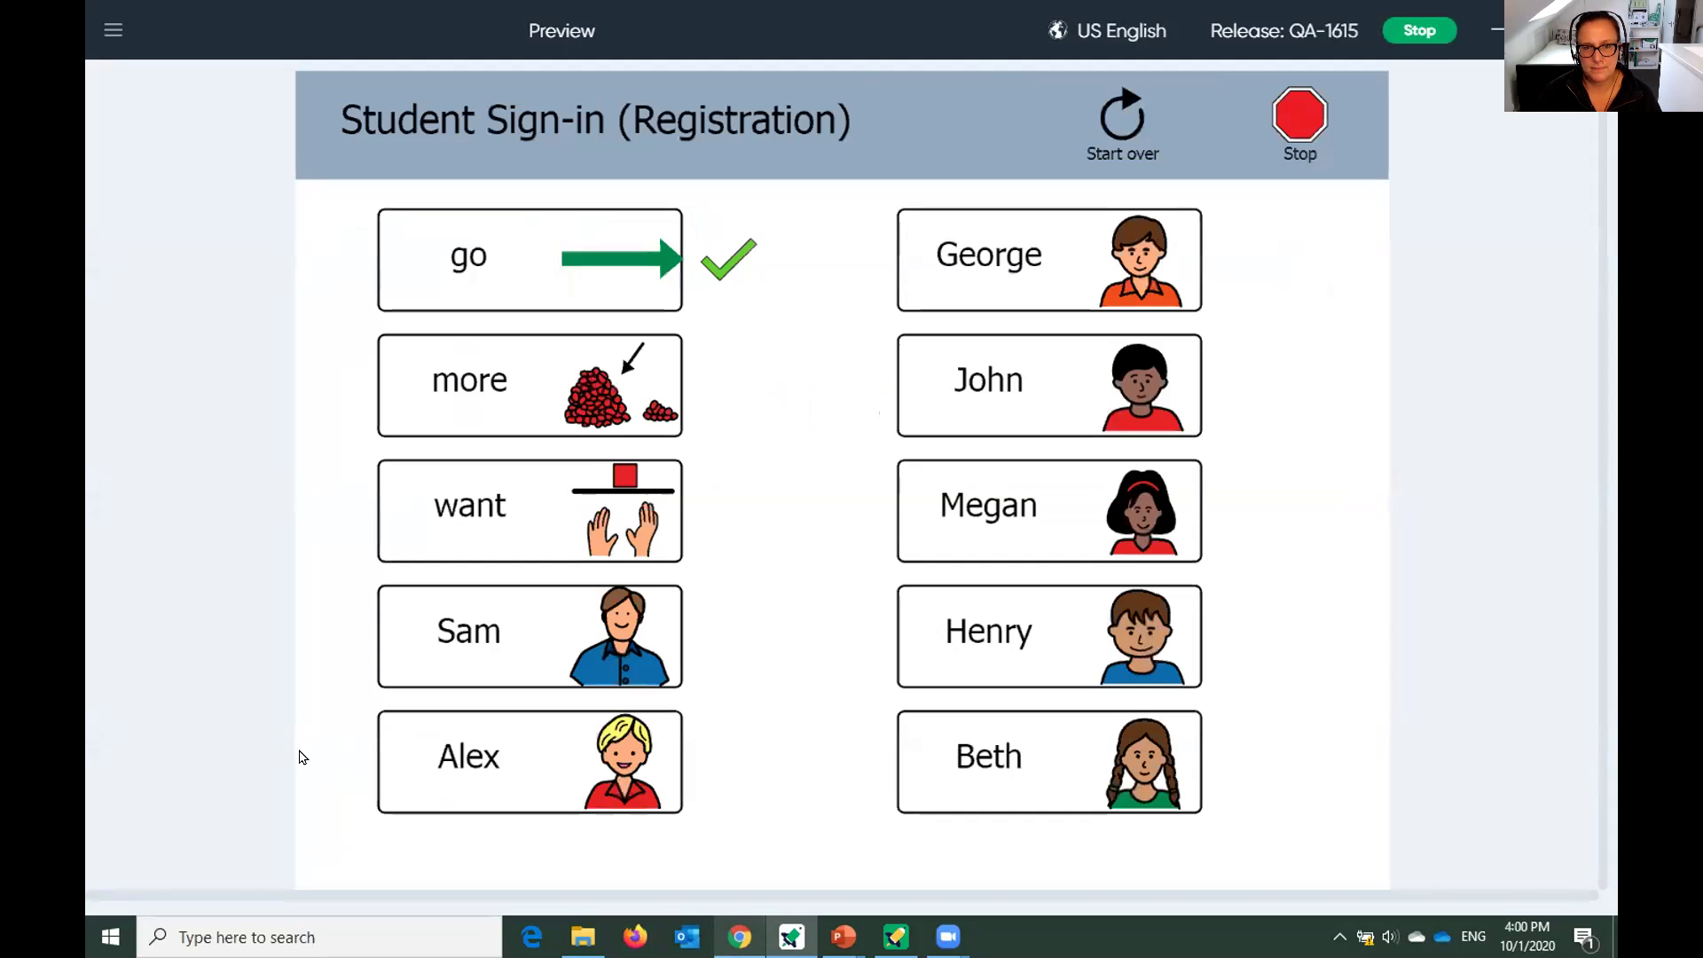
# View the keyboard spelling task for more, cancel it, and exit the preview.
pyautogui.click(419, 382)
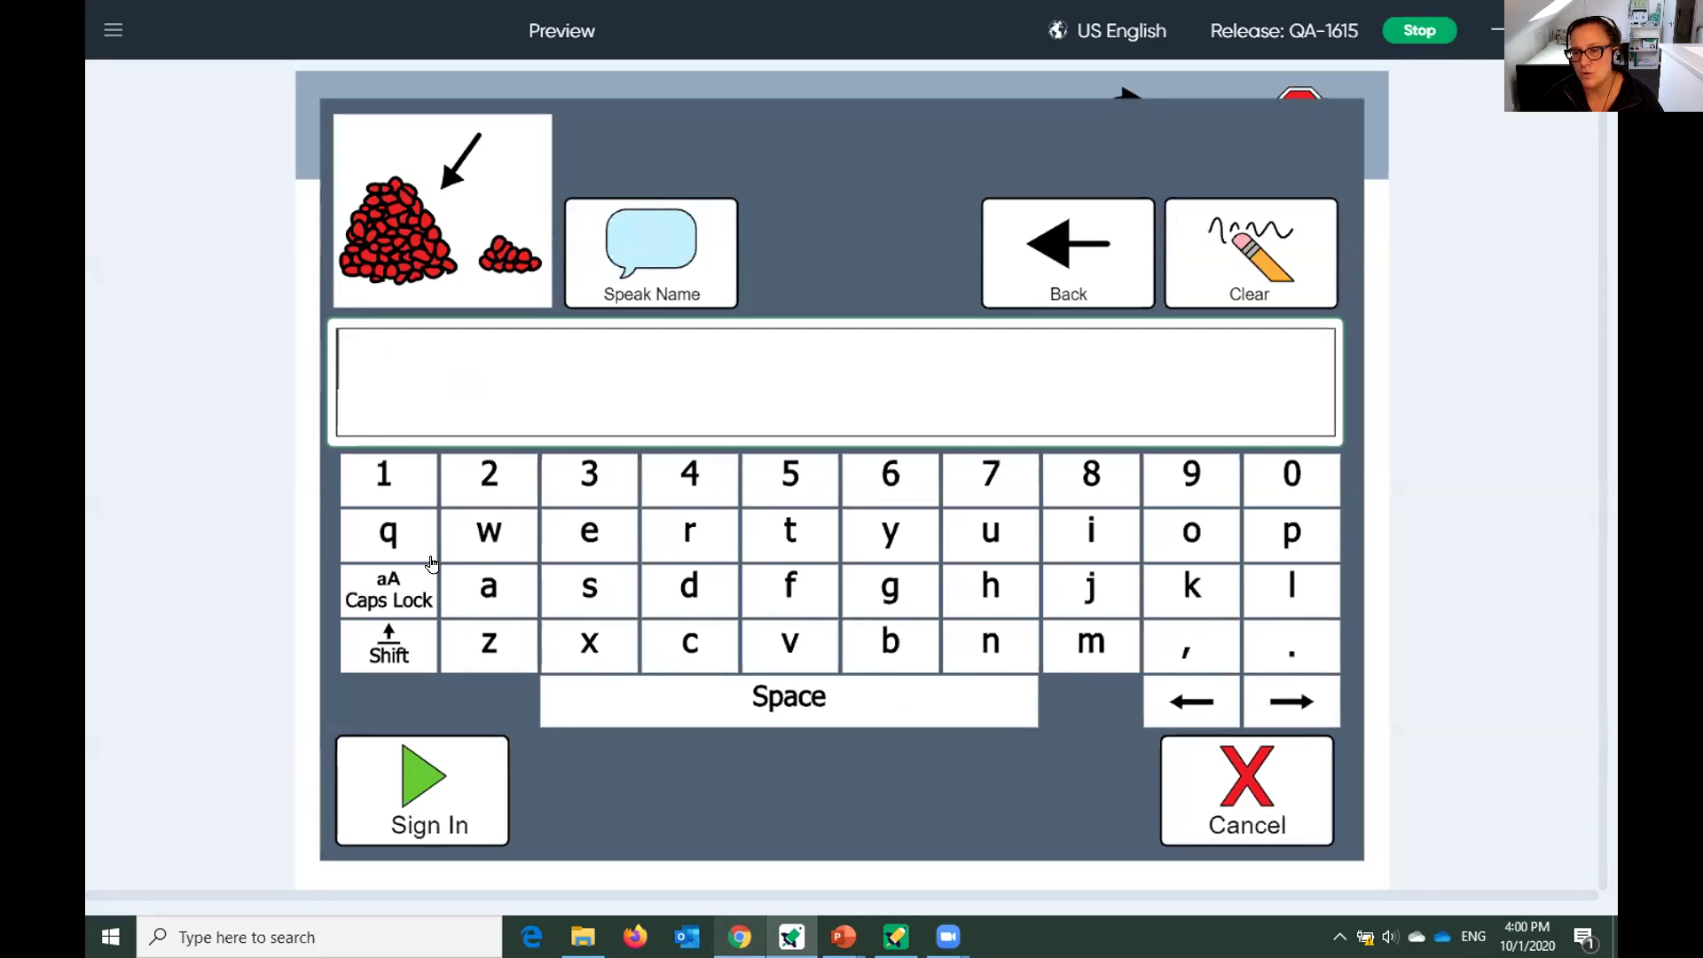
pyautogui.click(1216, 810)
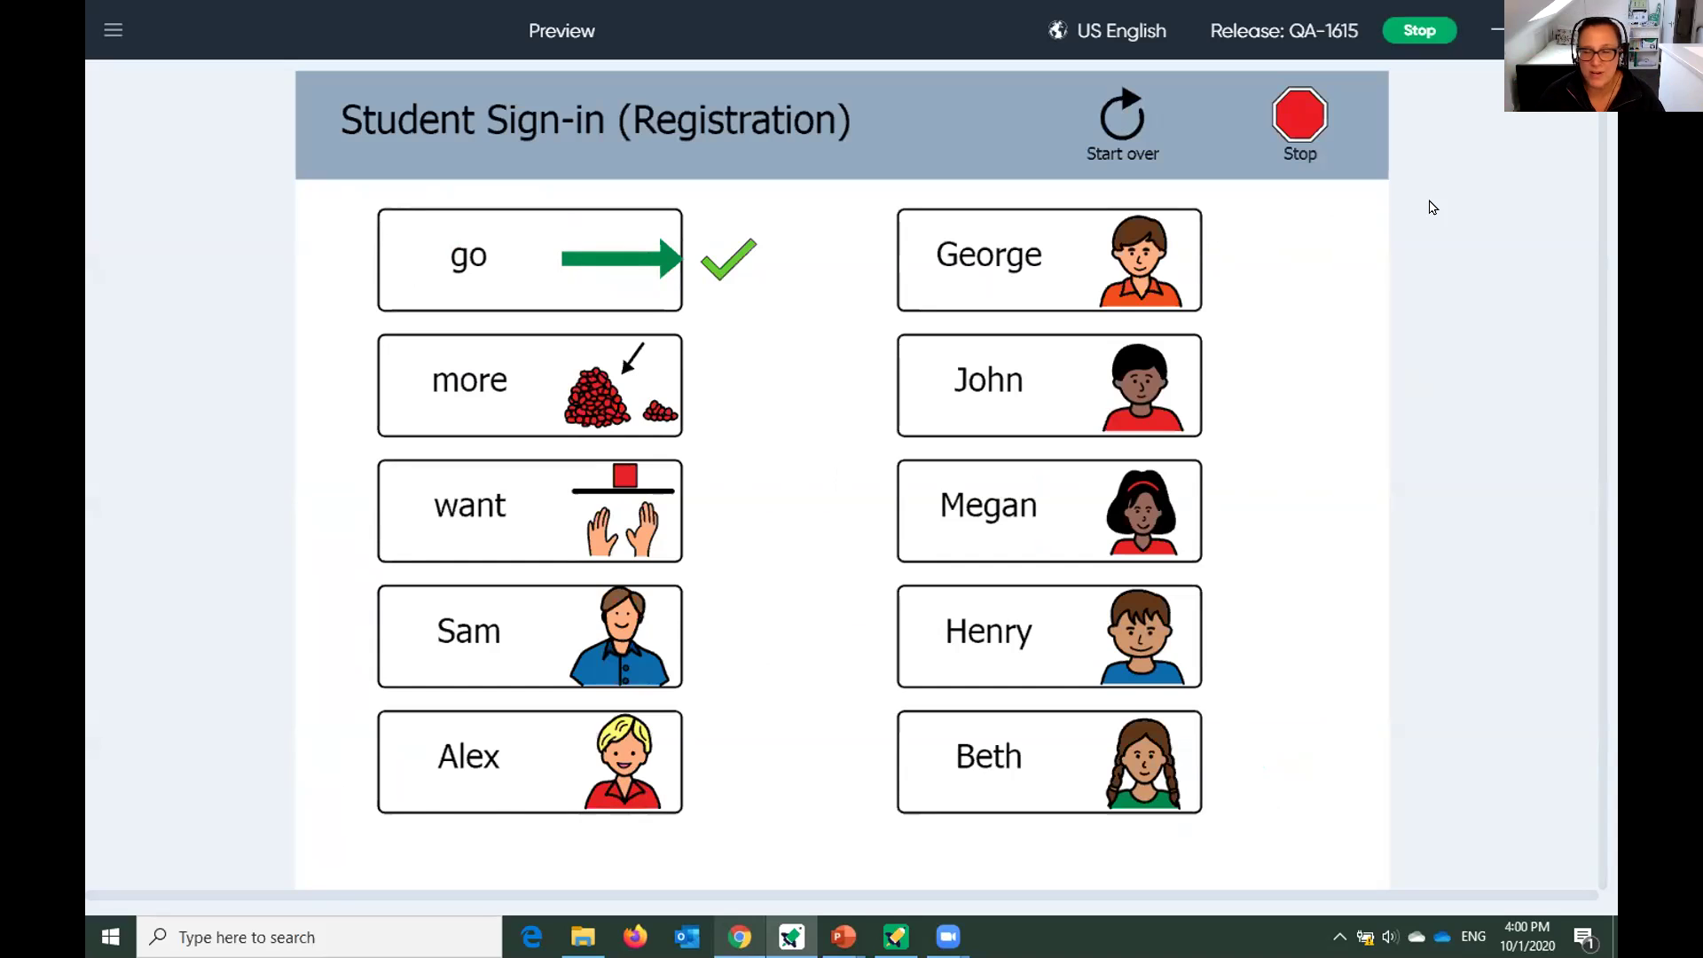
pyautogui.click(1290, 124)
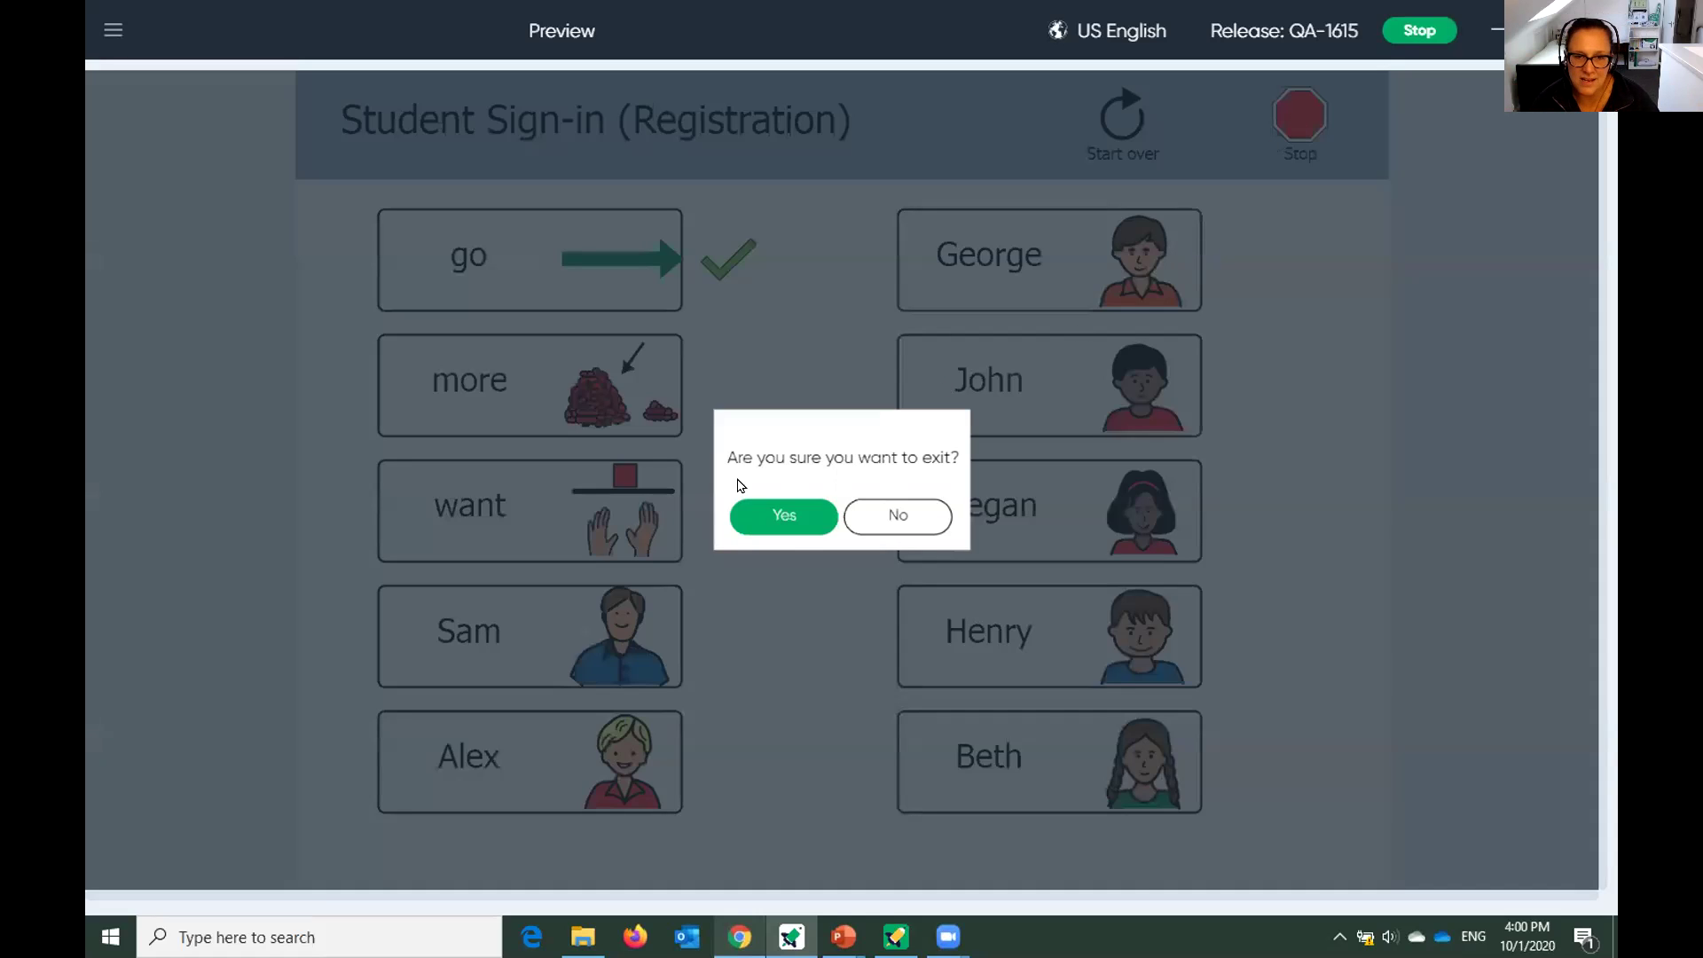
pyautogui.click(783, 524)
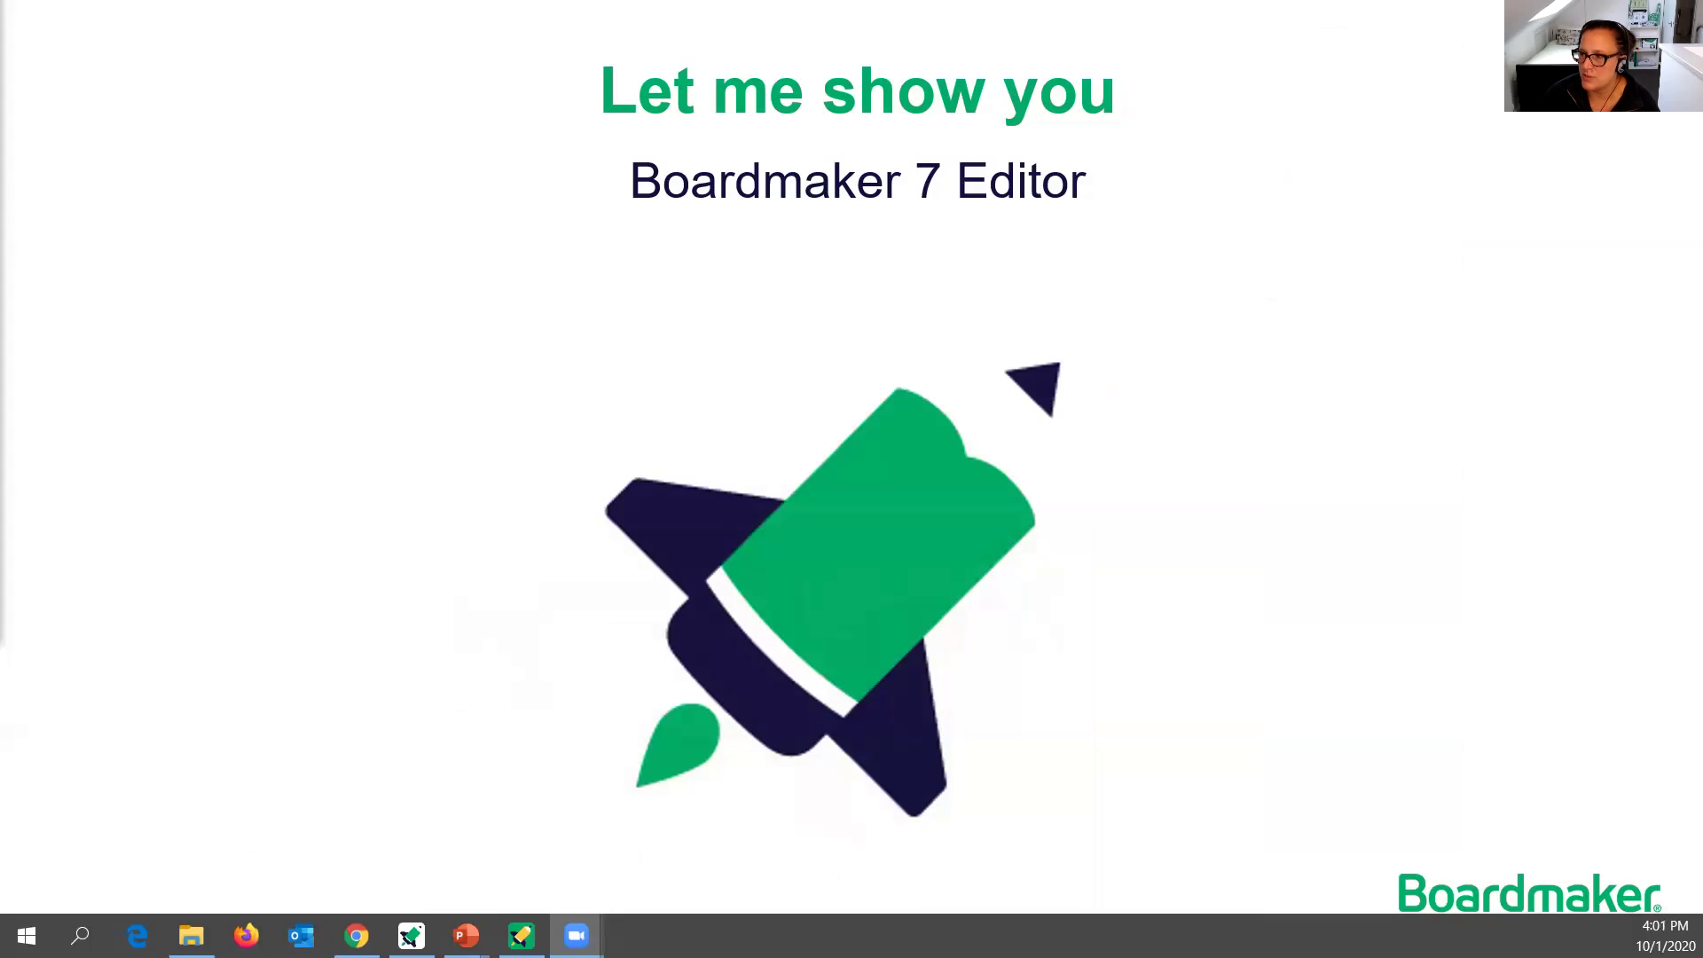
# Run the PowerPoint slideshow full screen and advance to the 'Let me show you – Boardmaker 7 Editor' slide.
pyautogui.click(1379, 297)
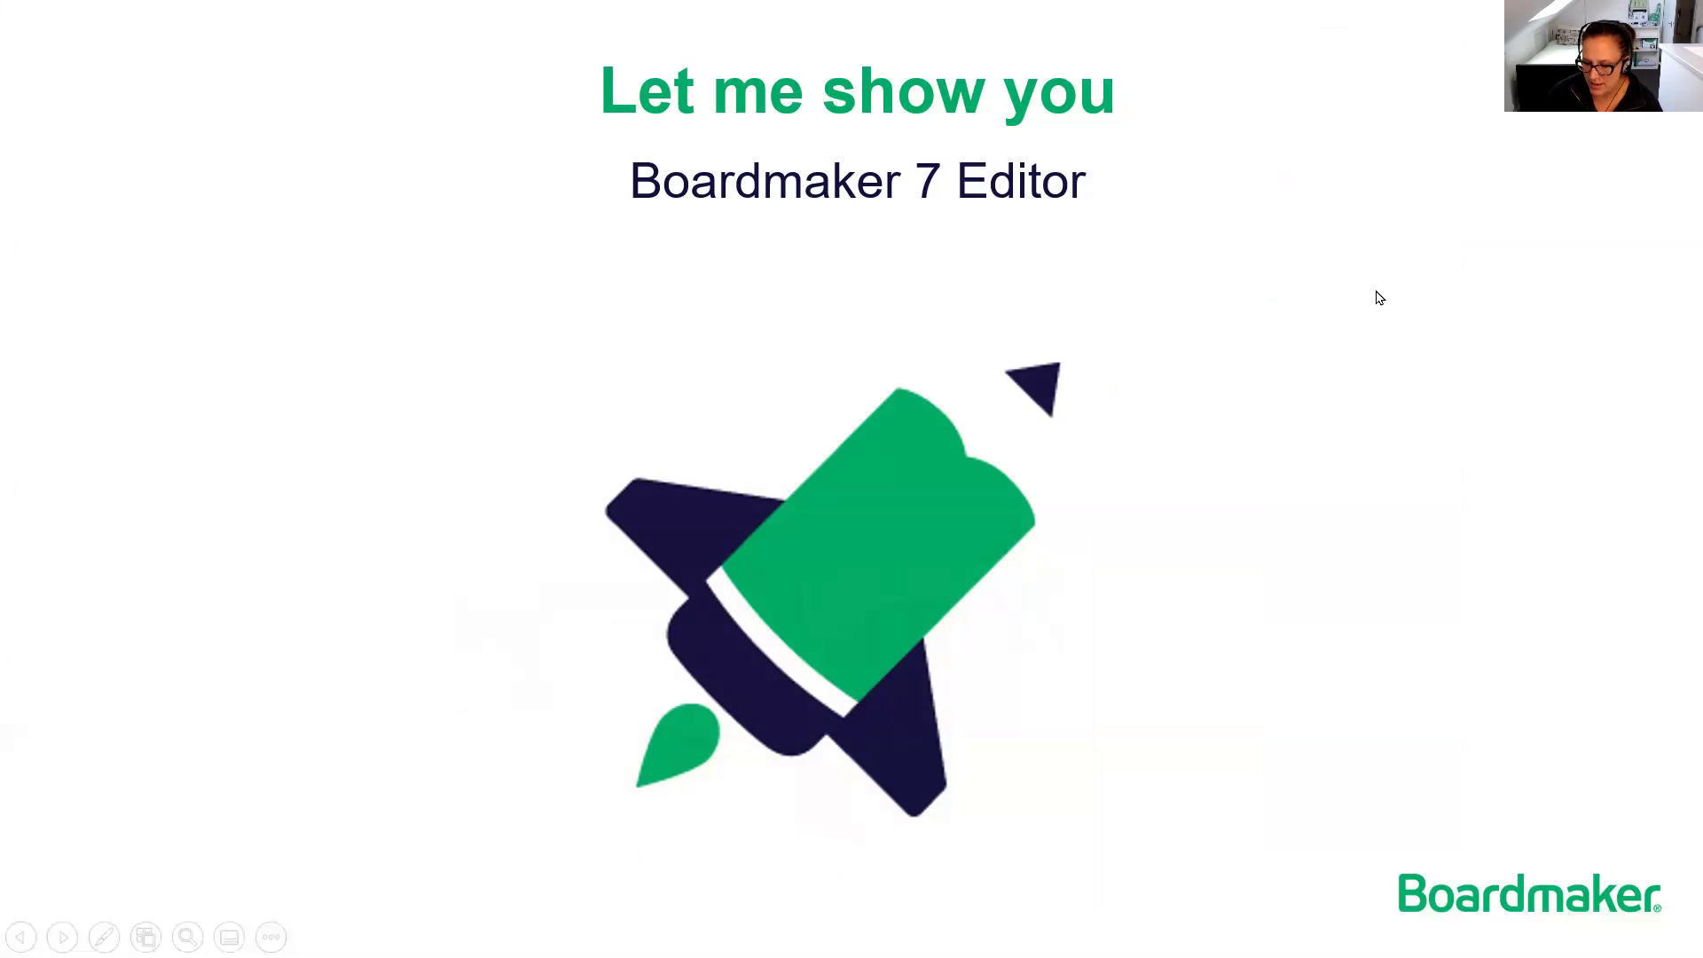
pyautogui.click(1379, 297)
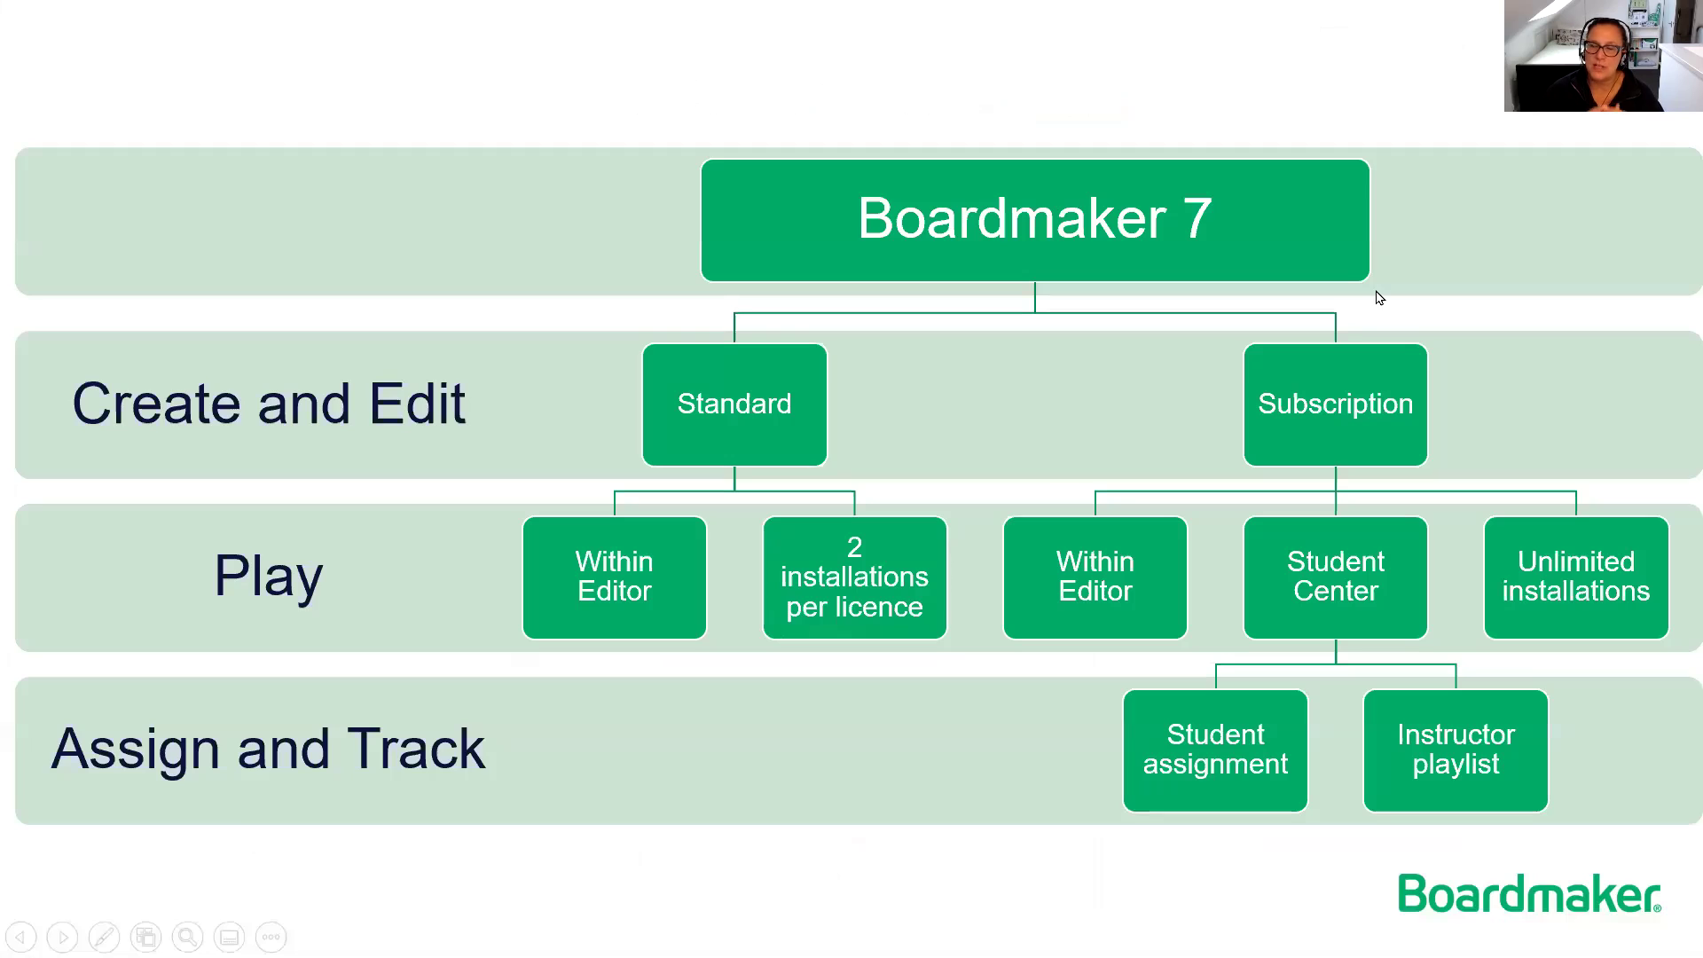
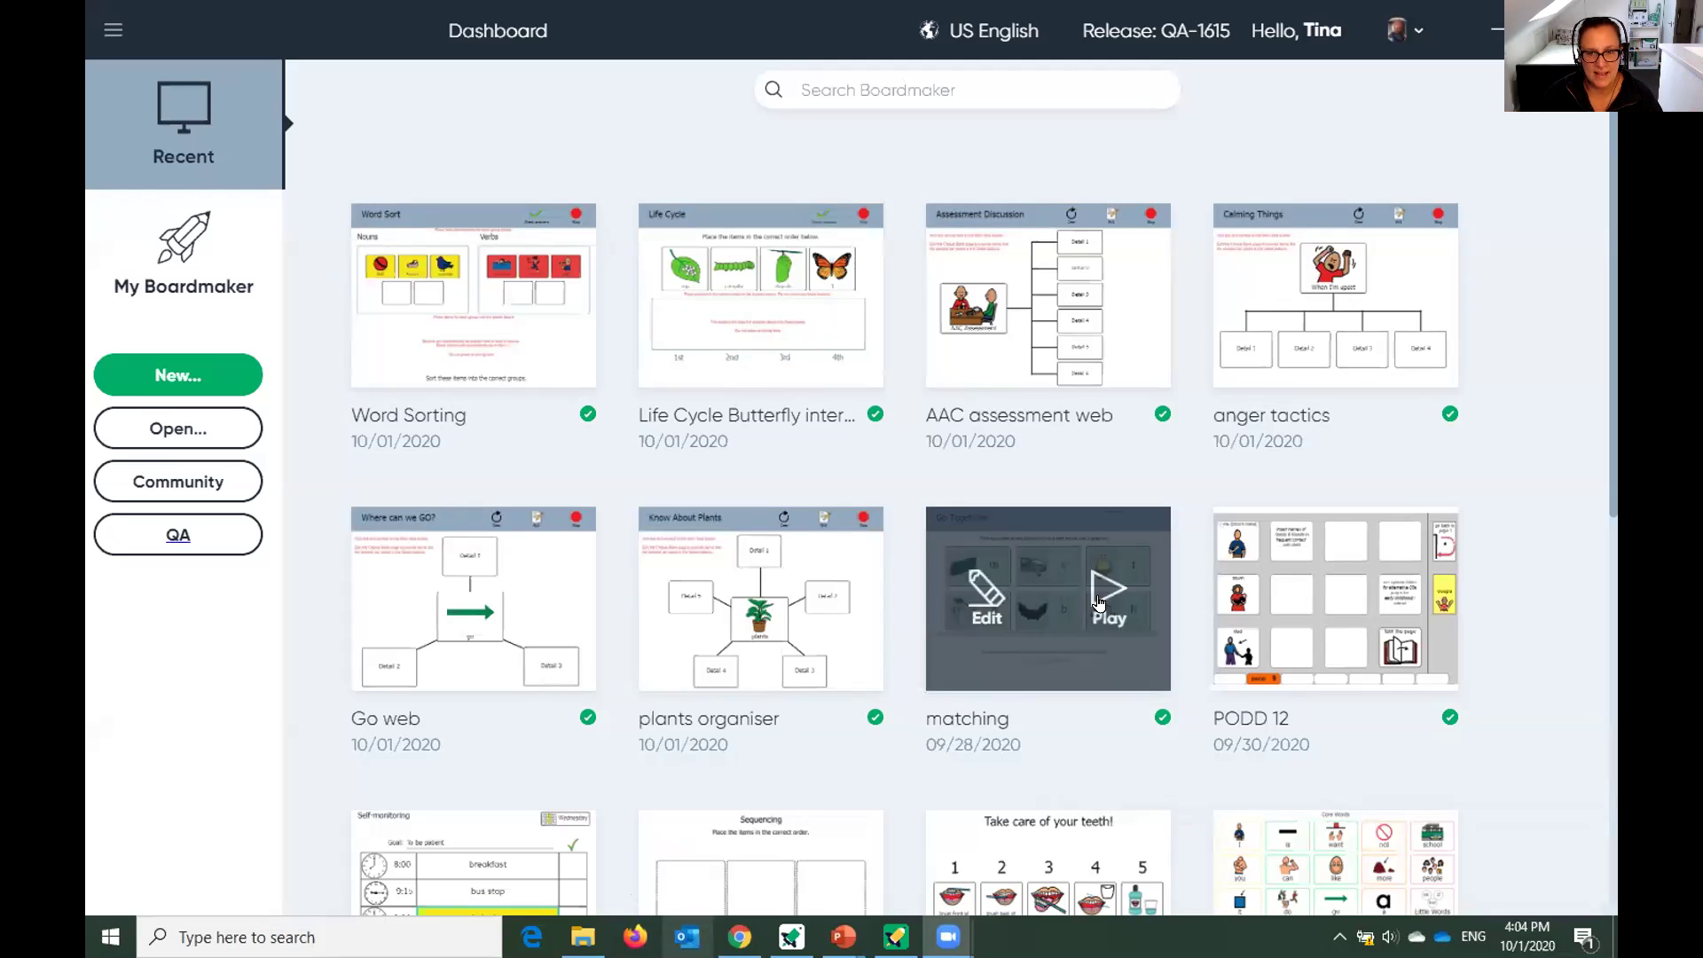
# Play the Go Togethers matching activity, match the f tile to the man picture, then stop and exit.
pyautogui.click(1099, 603)
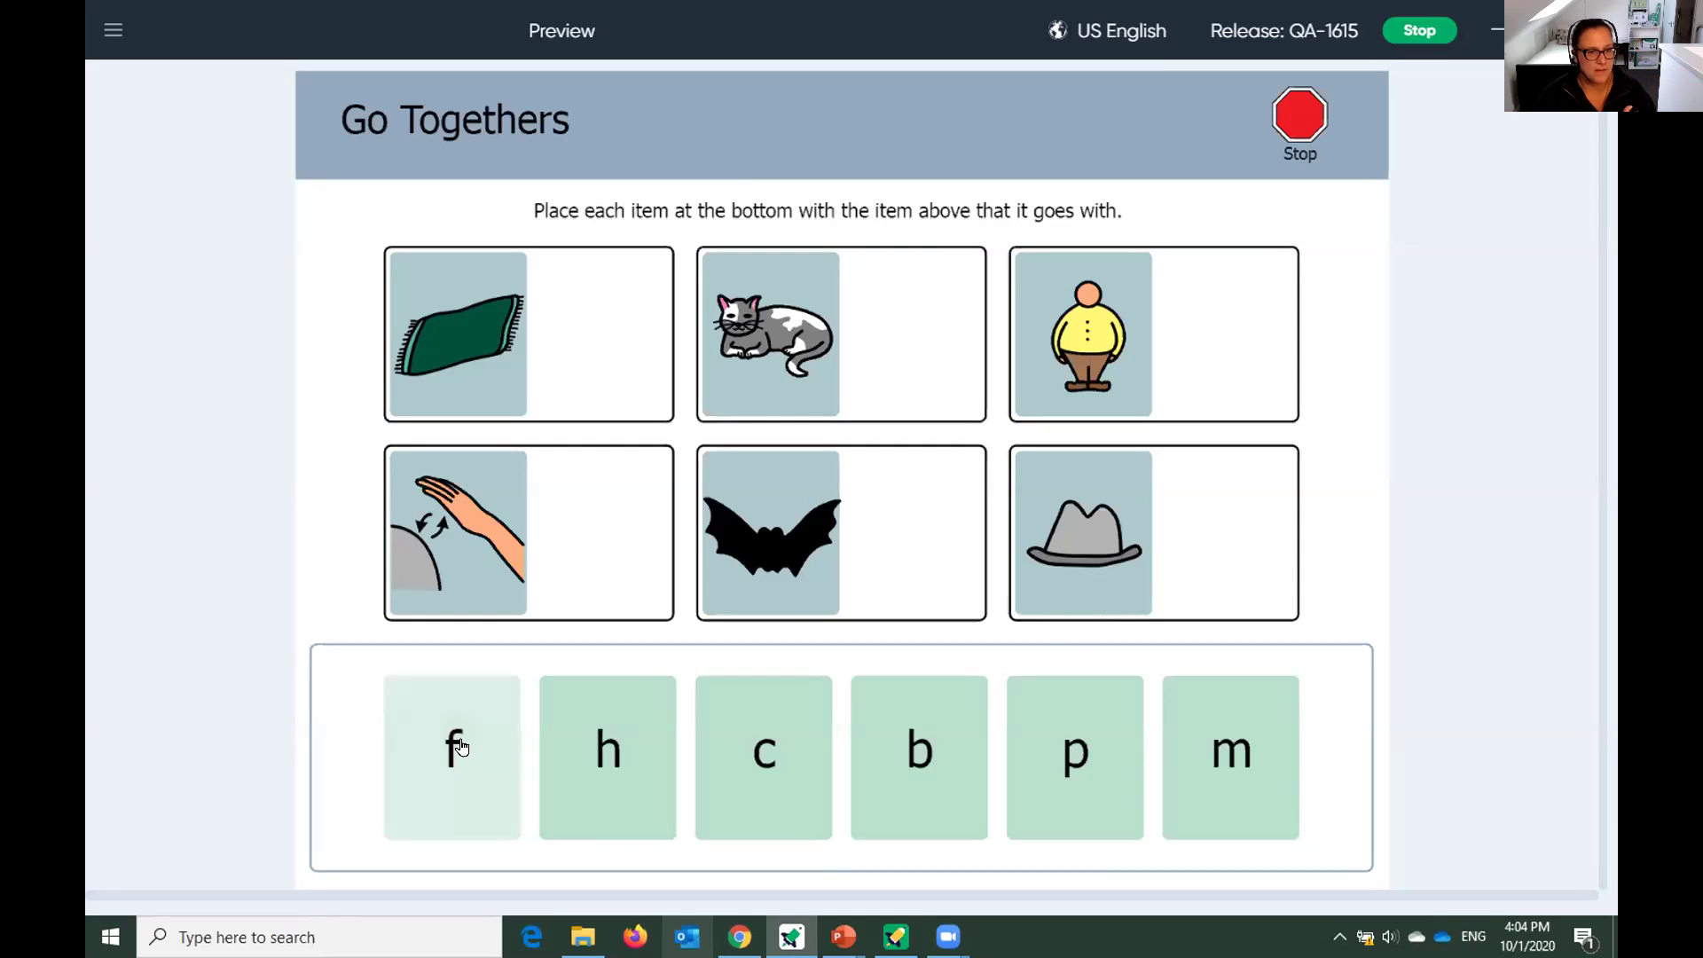
pyautogui.click(427, 750)
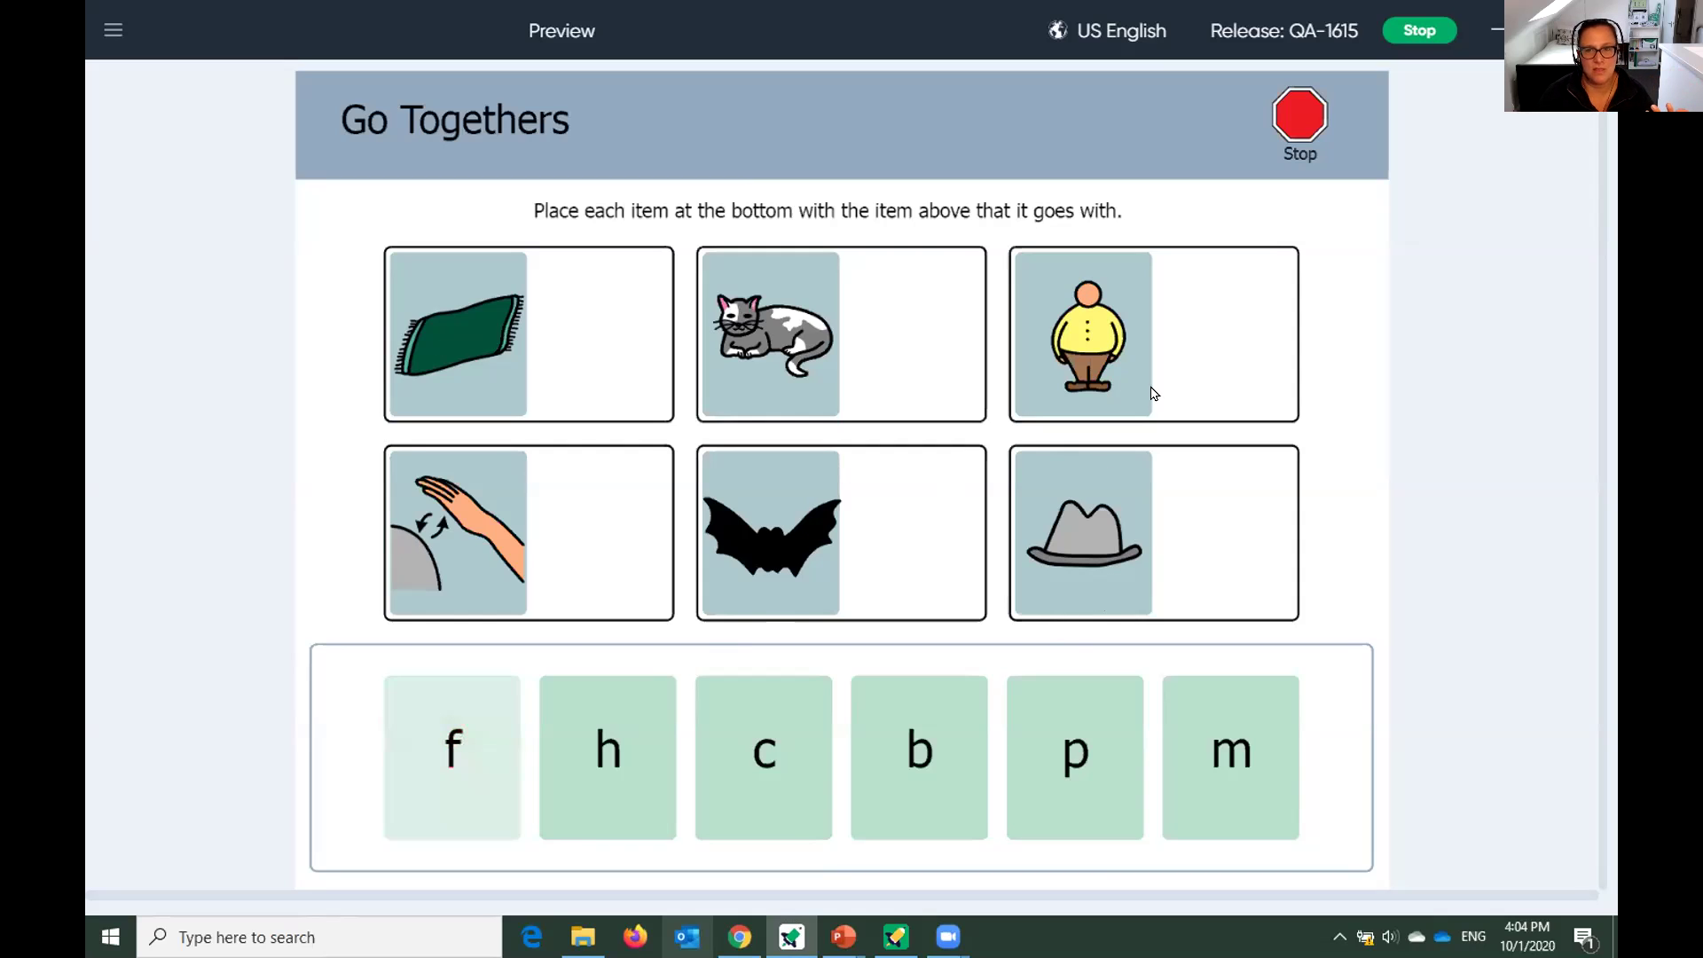
pyautogui.click(835, 520)
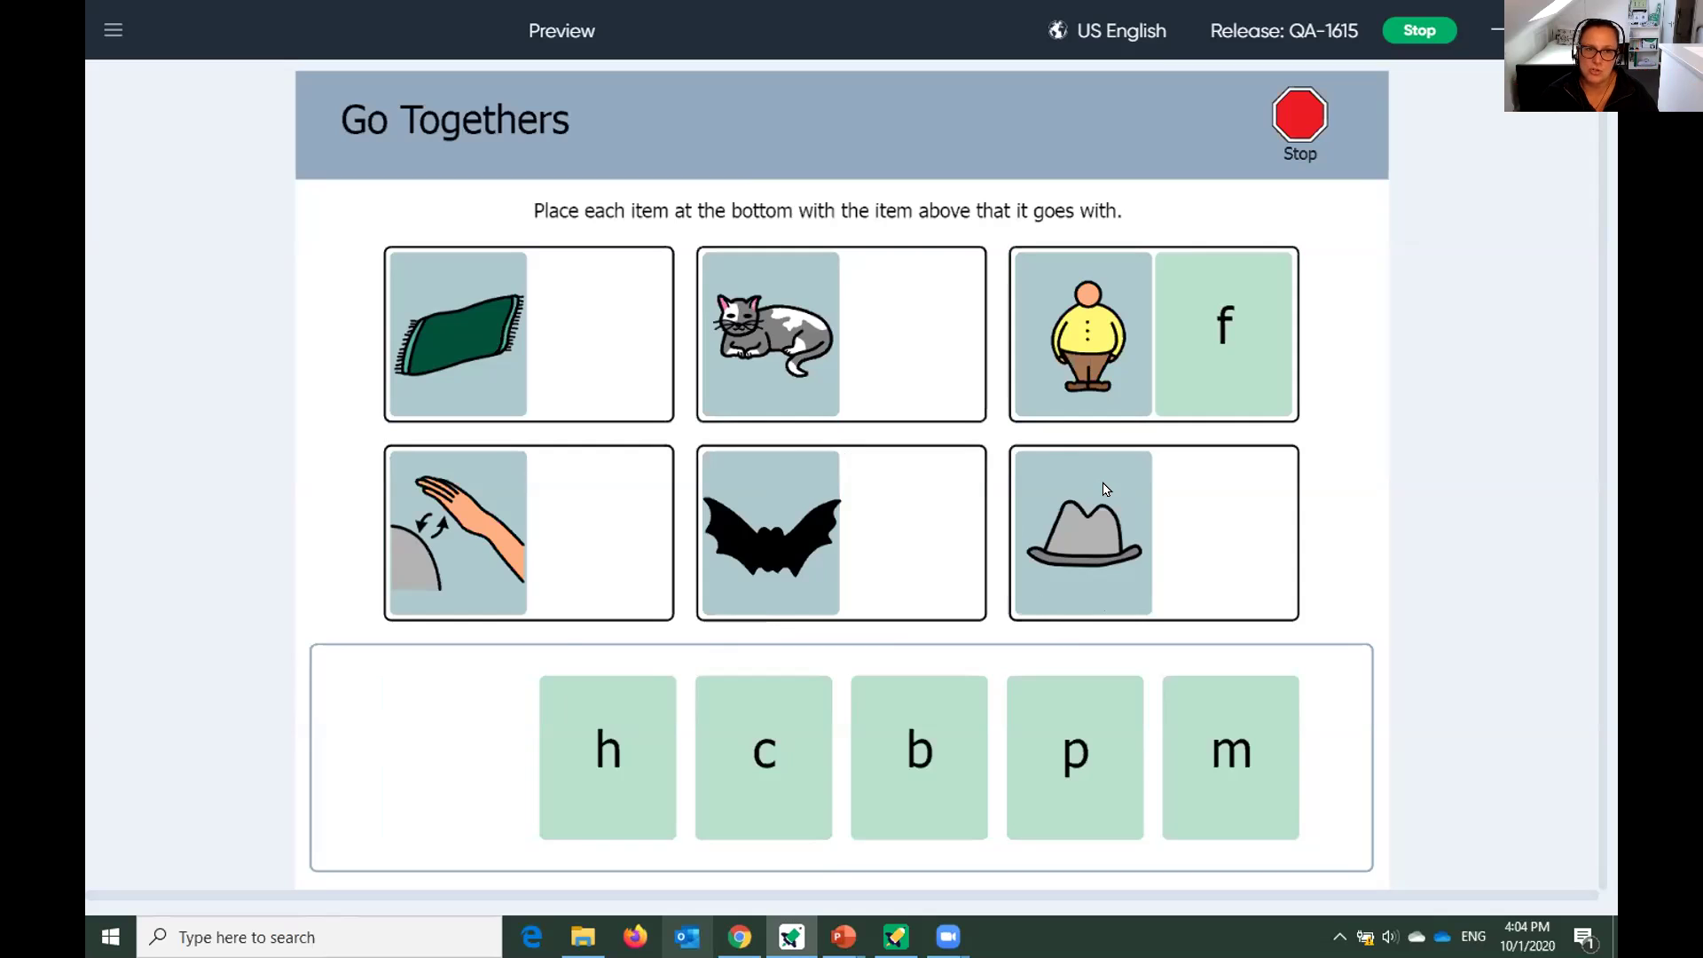
pyautogui.click(1303, 142)
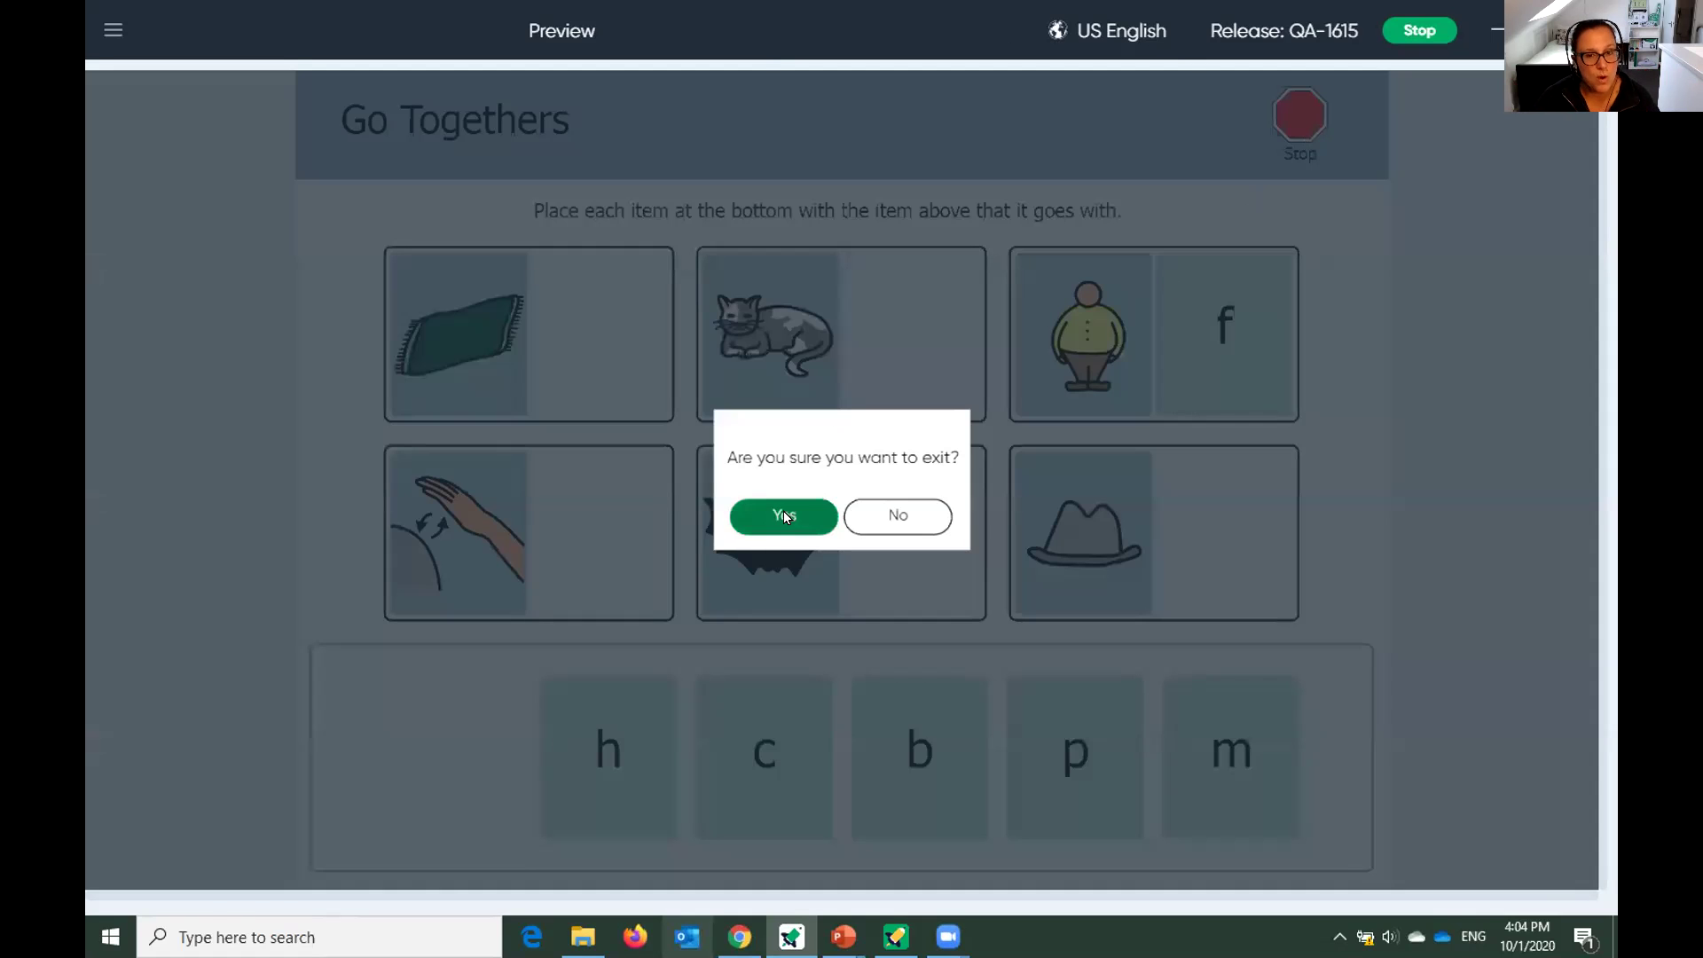
pyautogui.click(785, 515)
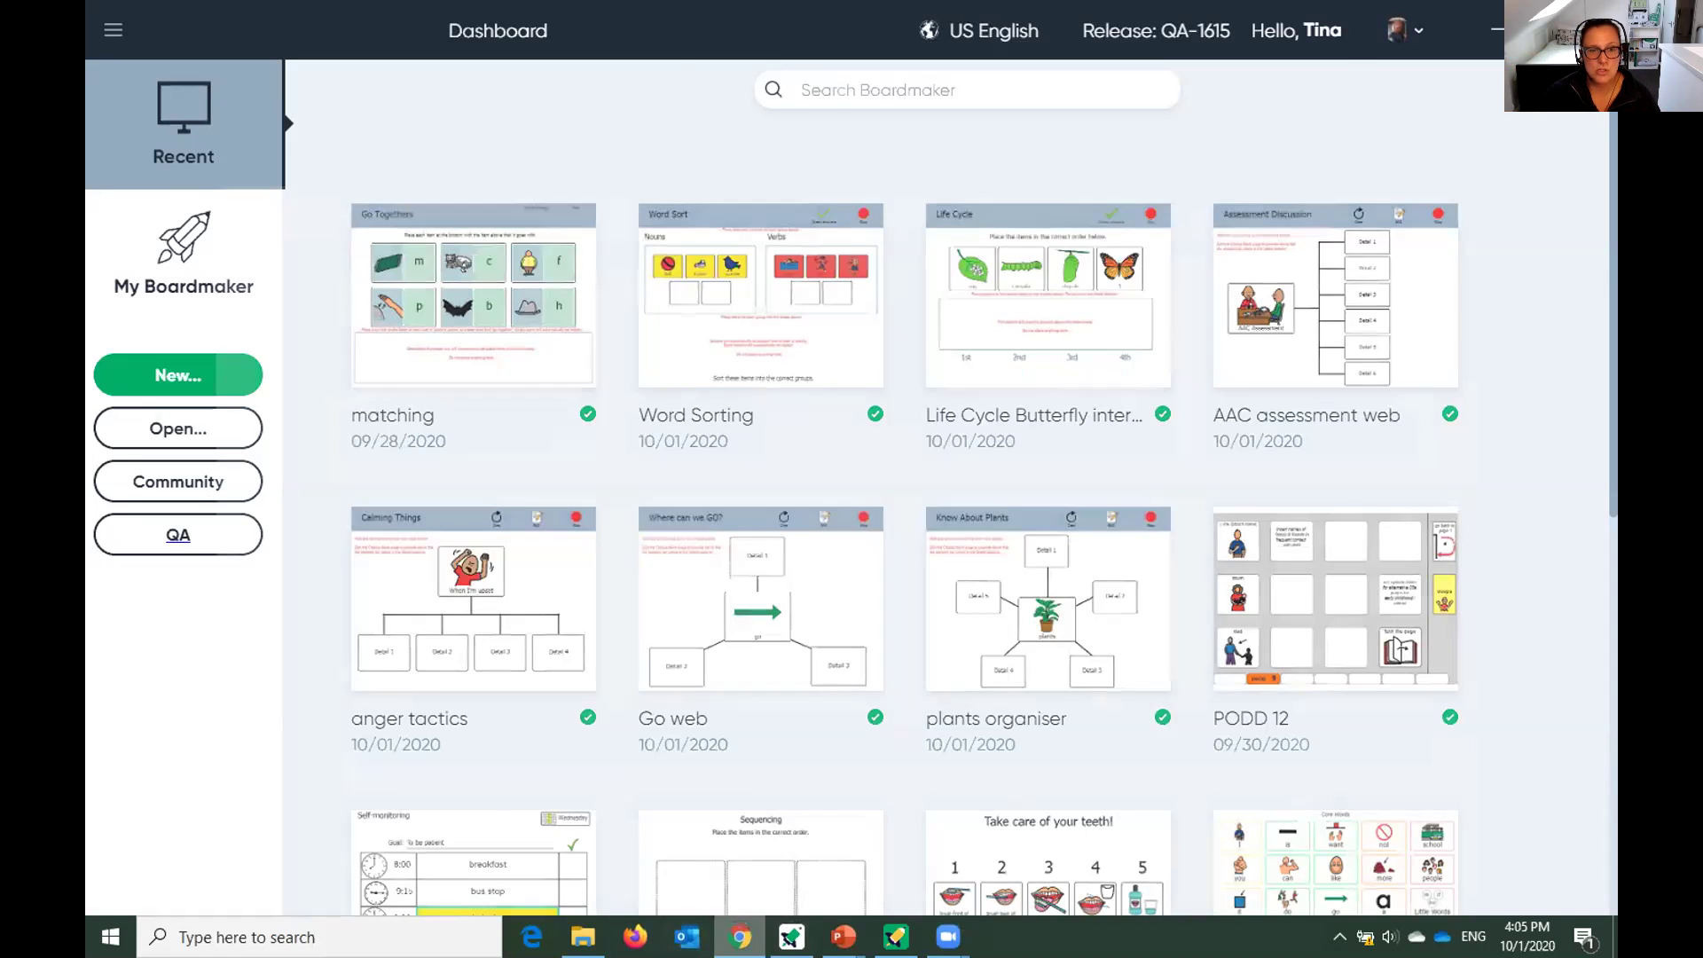
# Switch to Chrome and open the Students > Student Management roster in Boardmaker Online.
pyautogui.click(740, 936)
pyautogui.scroll(5, 761, 506)
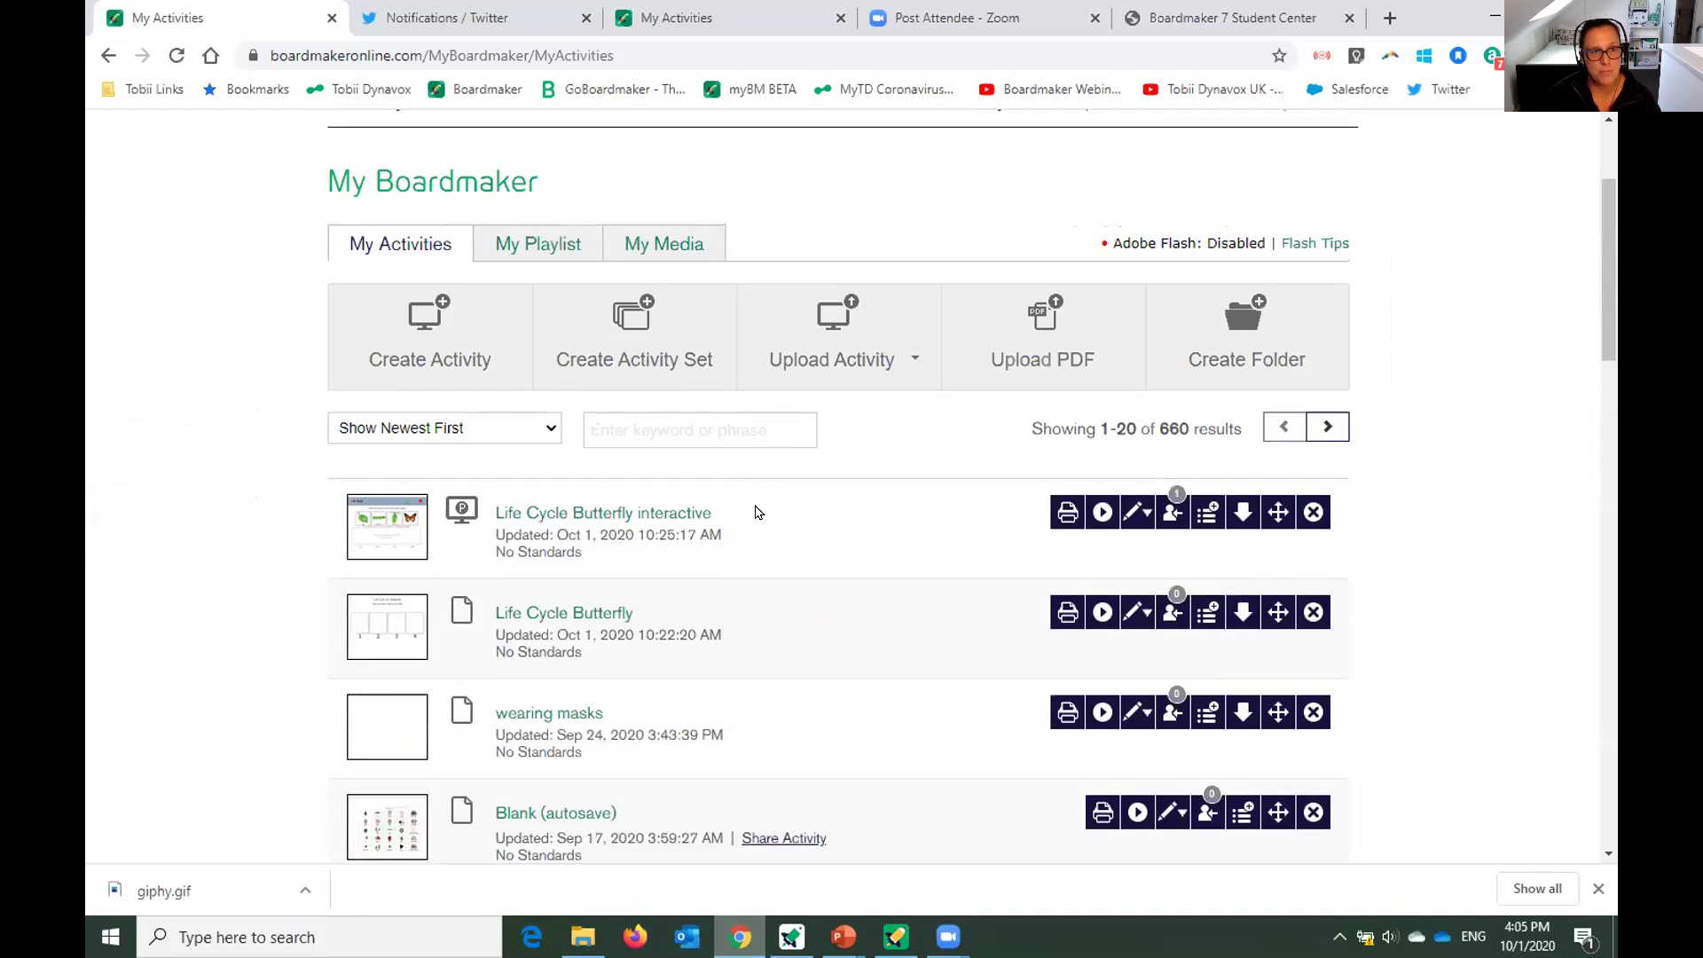
pyautogui.click(1170, 17)
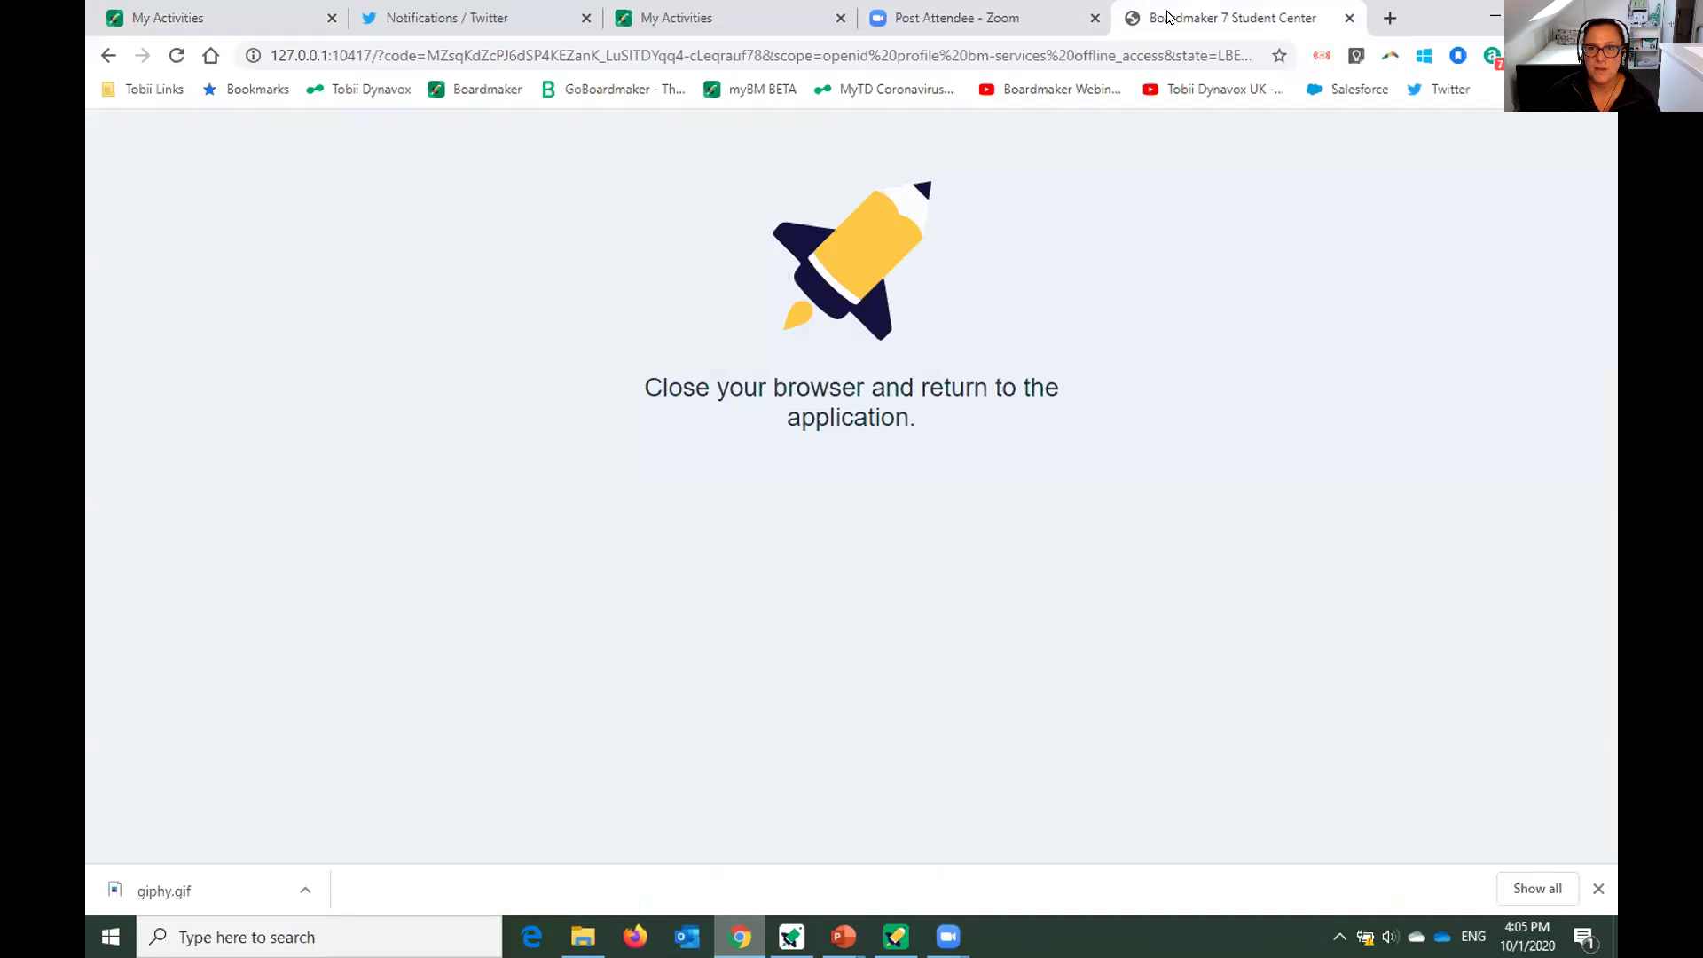
pyautogui.click(679, 17)
pyautogui.moveTo(695, 306)
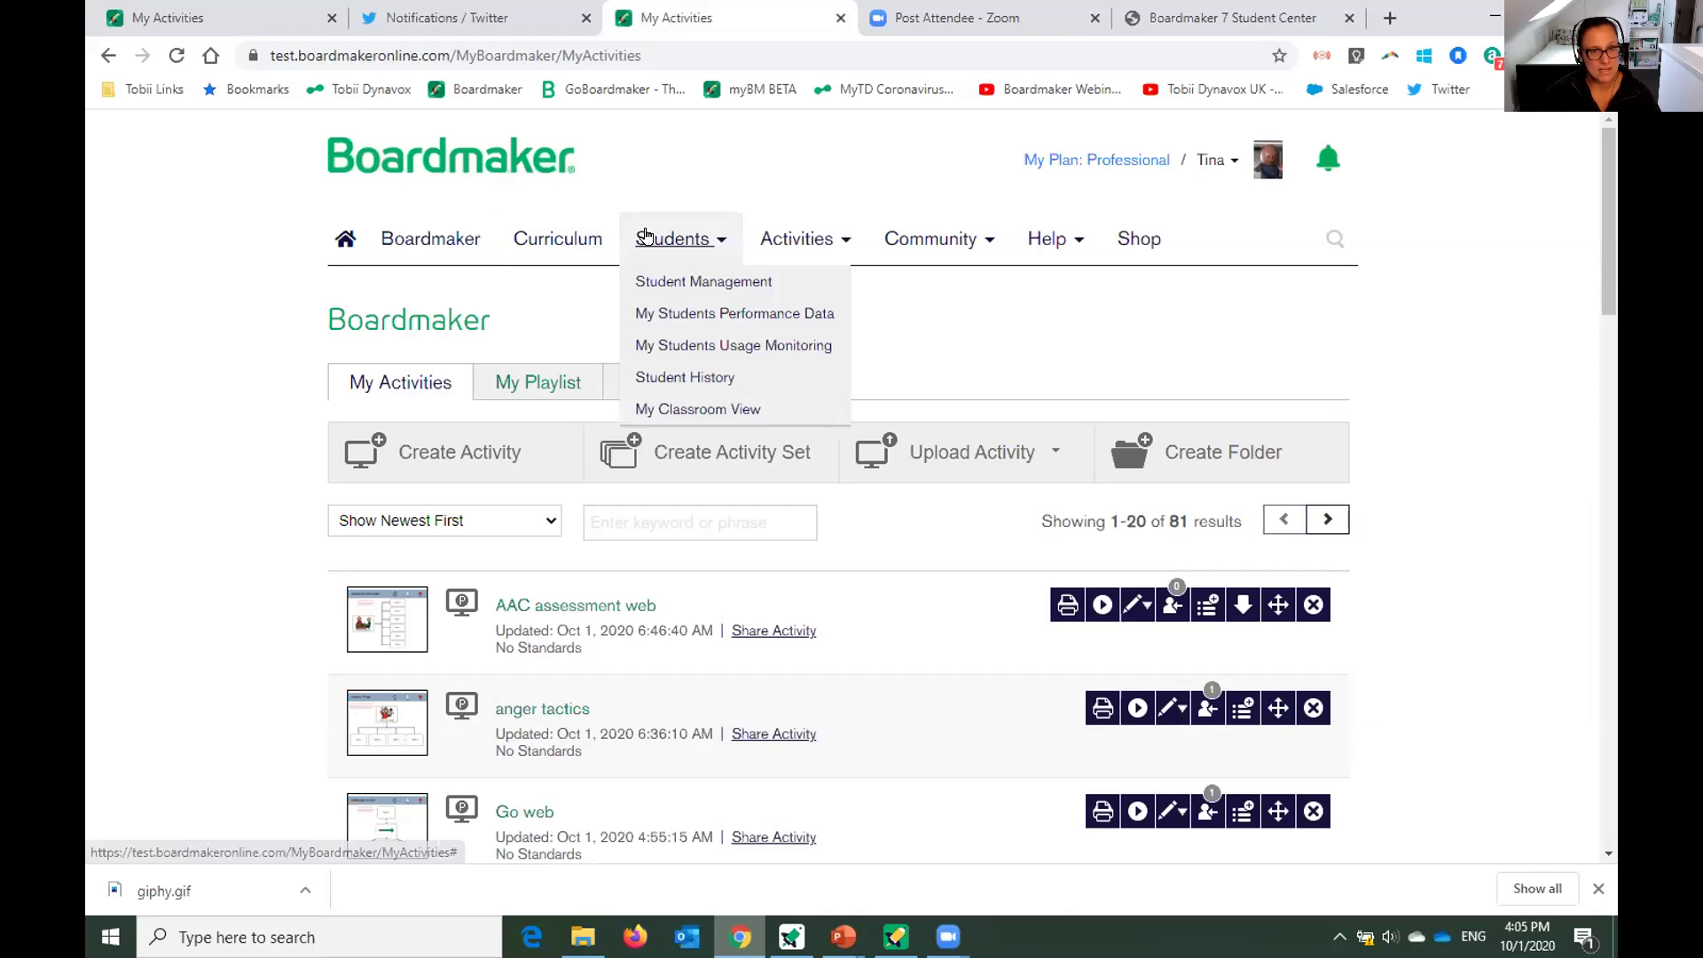
pyautogui.click(650, 283)
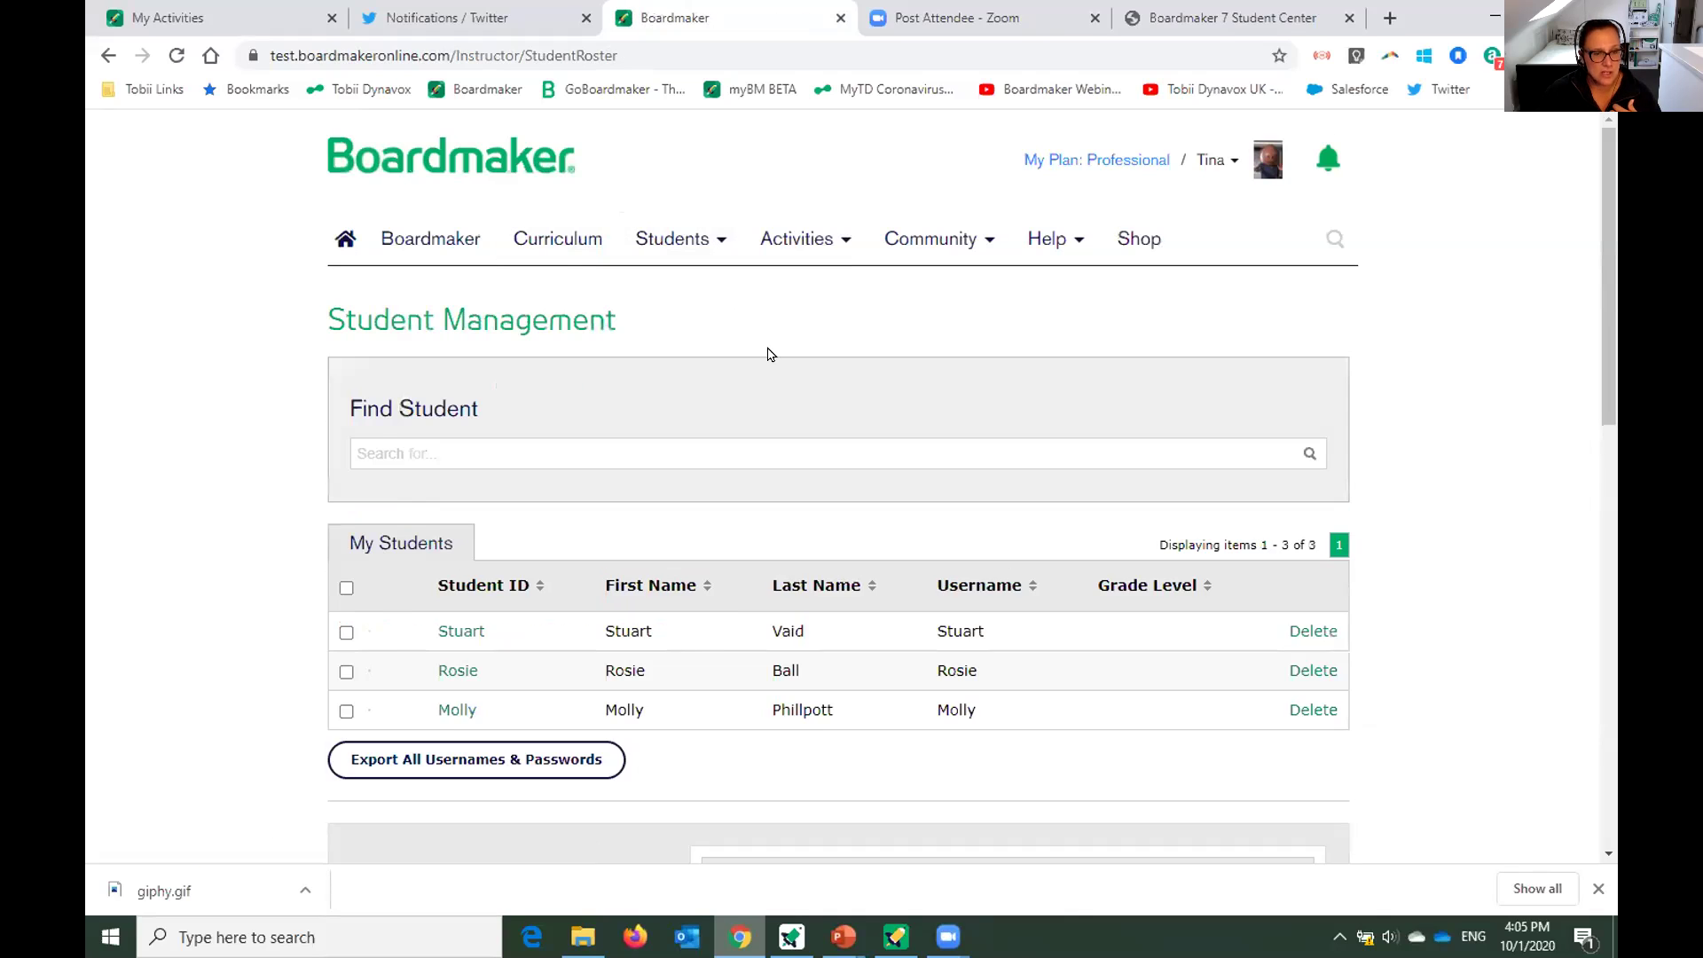
# Open the first student's profile and browse its assignments, including T M Match and Washing Hands Sequence.
pyautogui.scroll(-2, 770, 373)
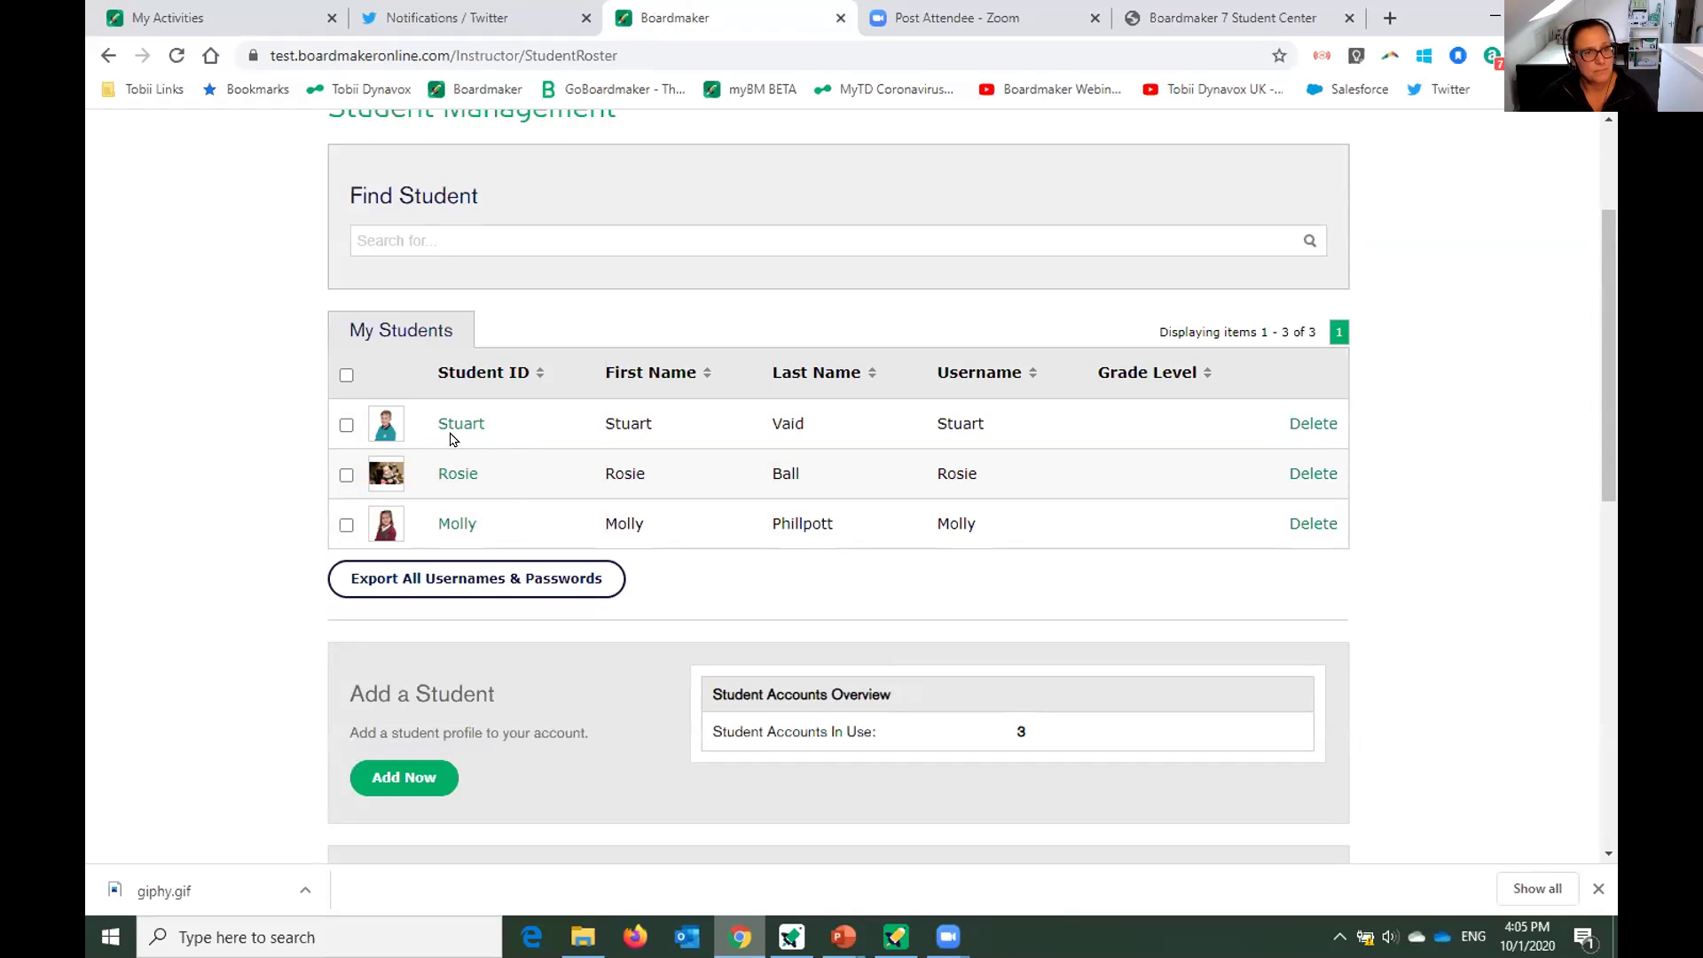
pyautogui.click(456, 426)
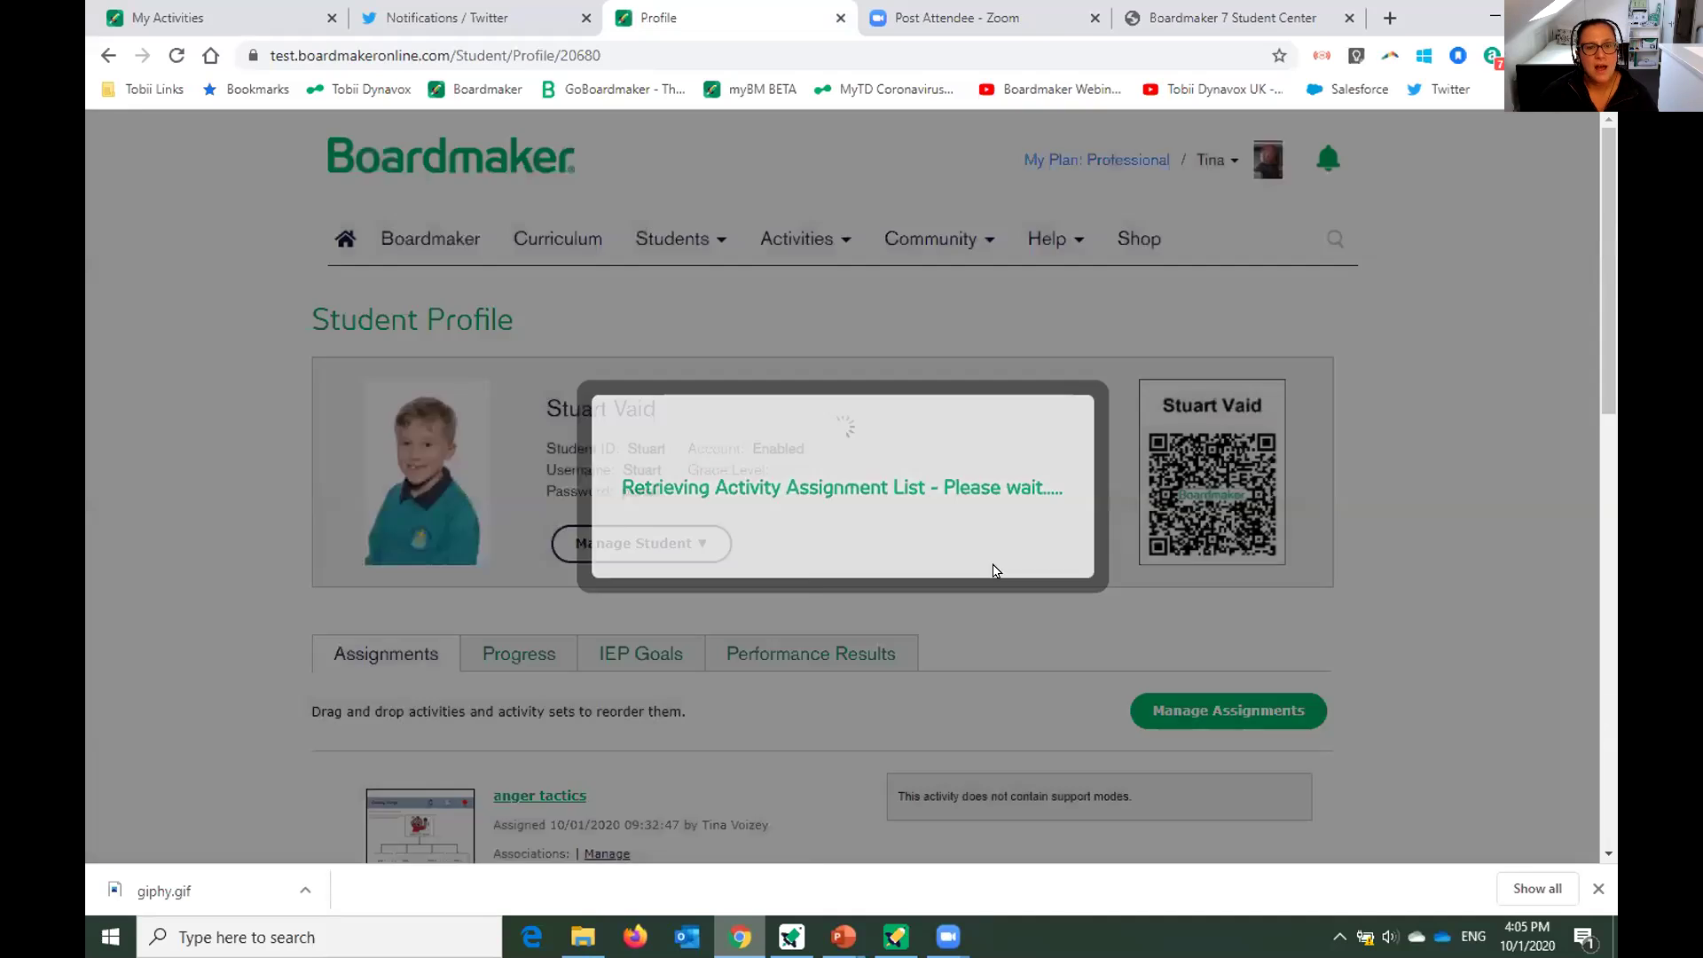
pyautogui.scroll(-3, 999, 567)
pyautogui.scroll(-2, 652, 568)
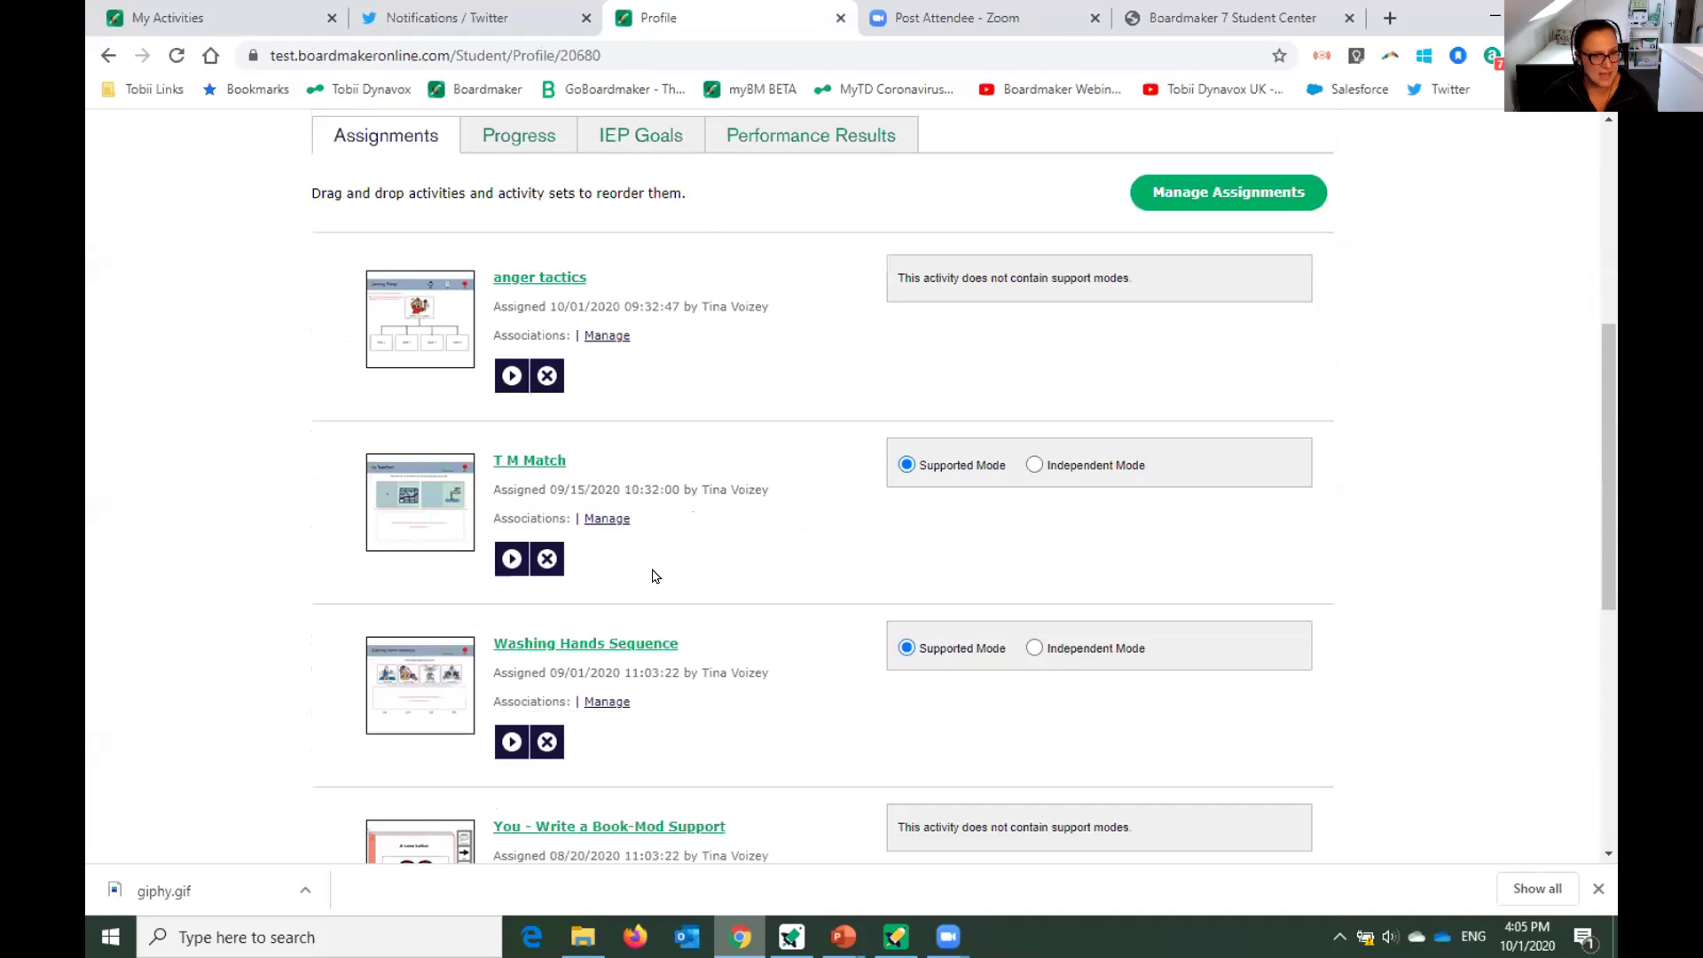
pyautogui.scroll(-1, 655, 572)
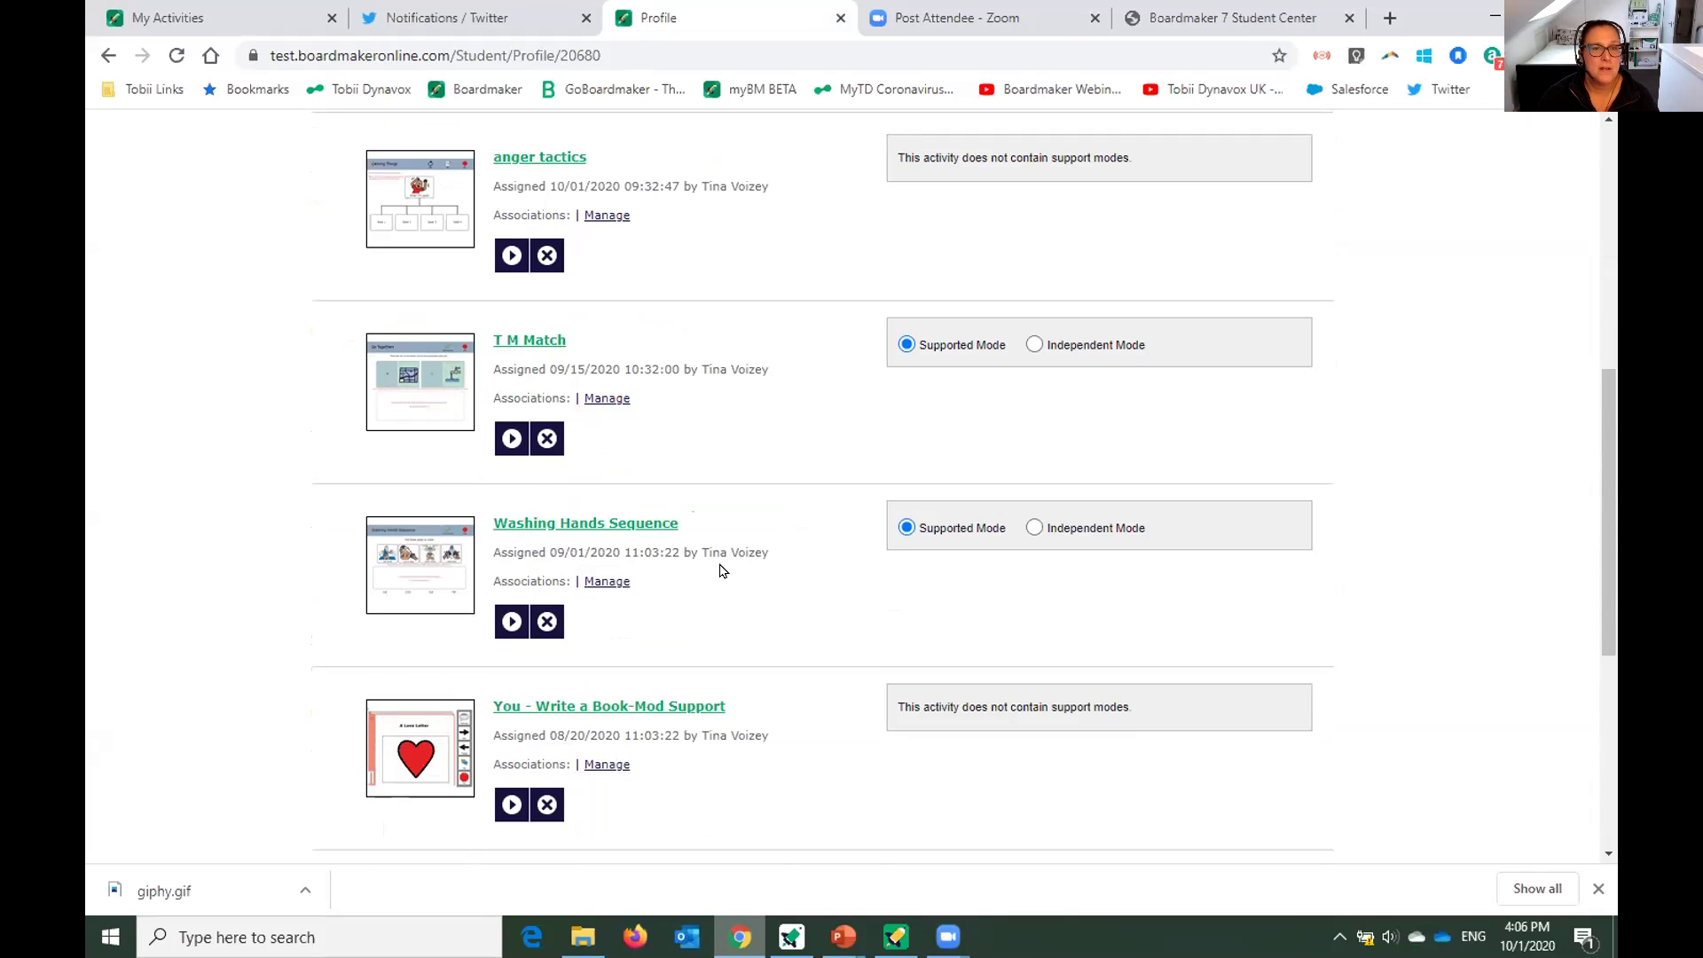
pyautogui.scroll(7, 710, 559)
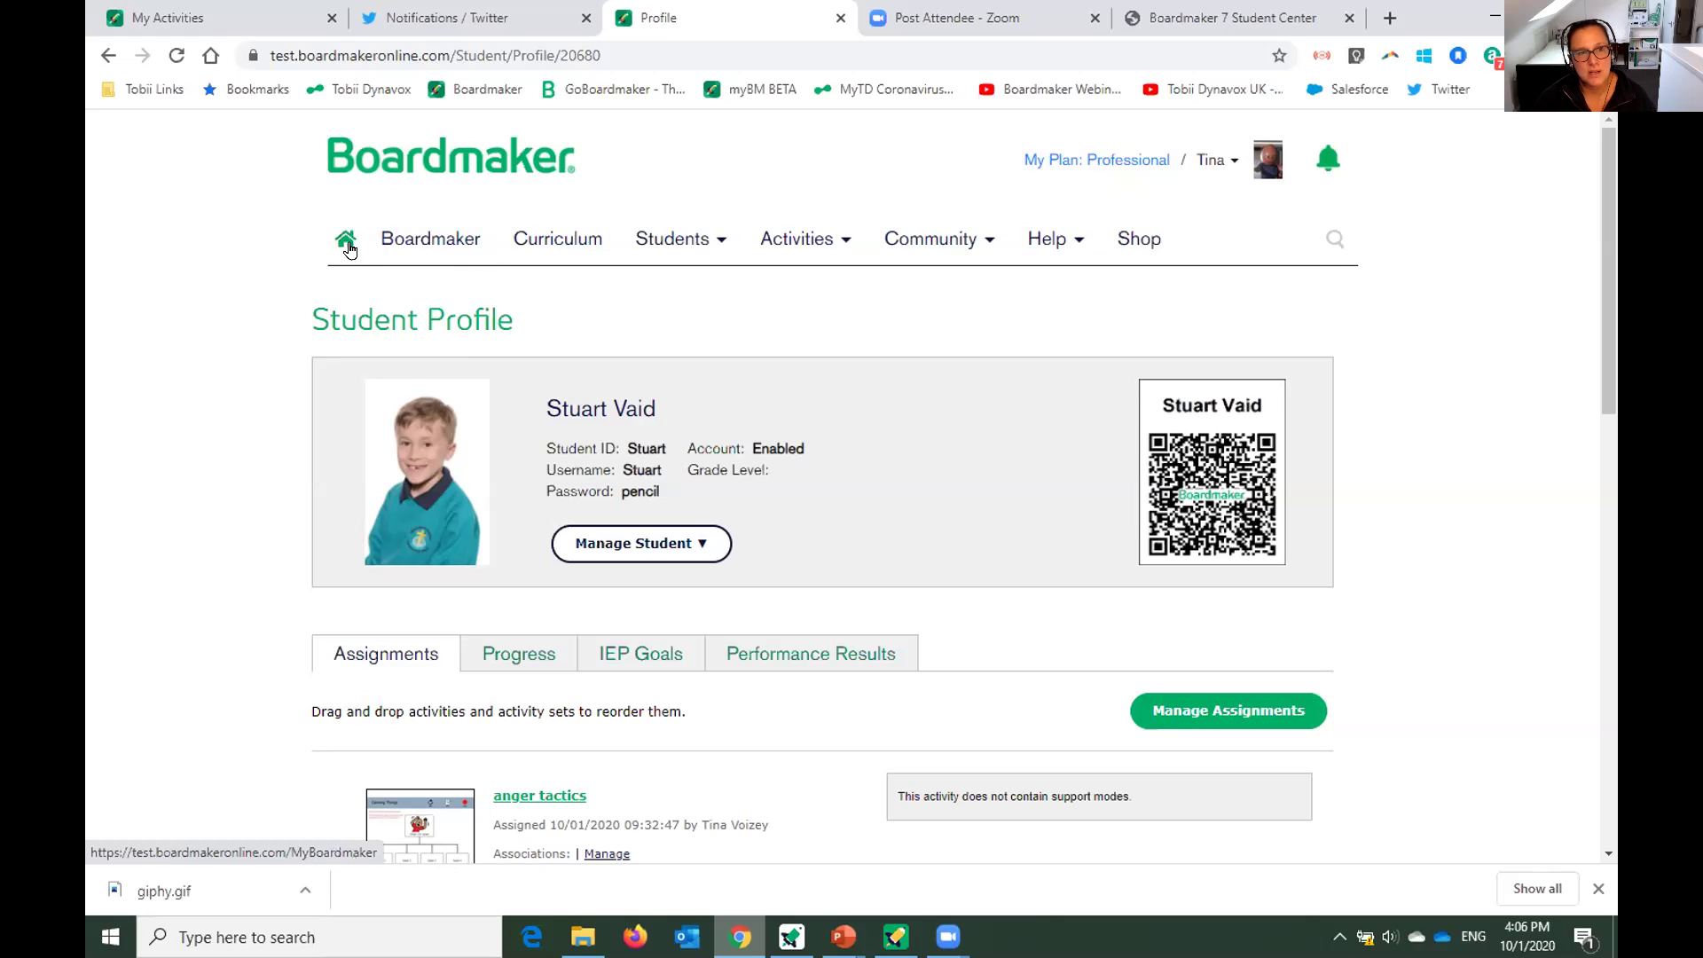
# Return to the My Activities list via the Boardmaker home link and reload it.
pyautogui.click(423, 247)
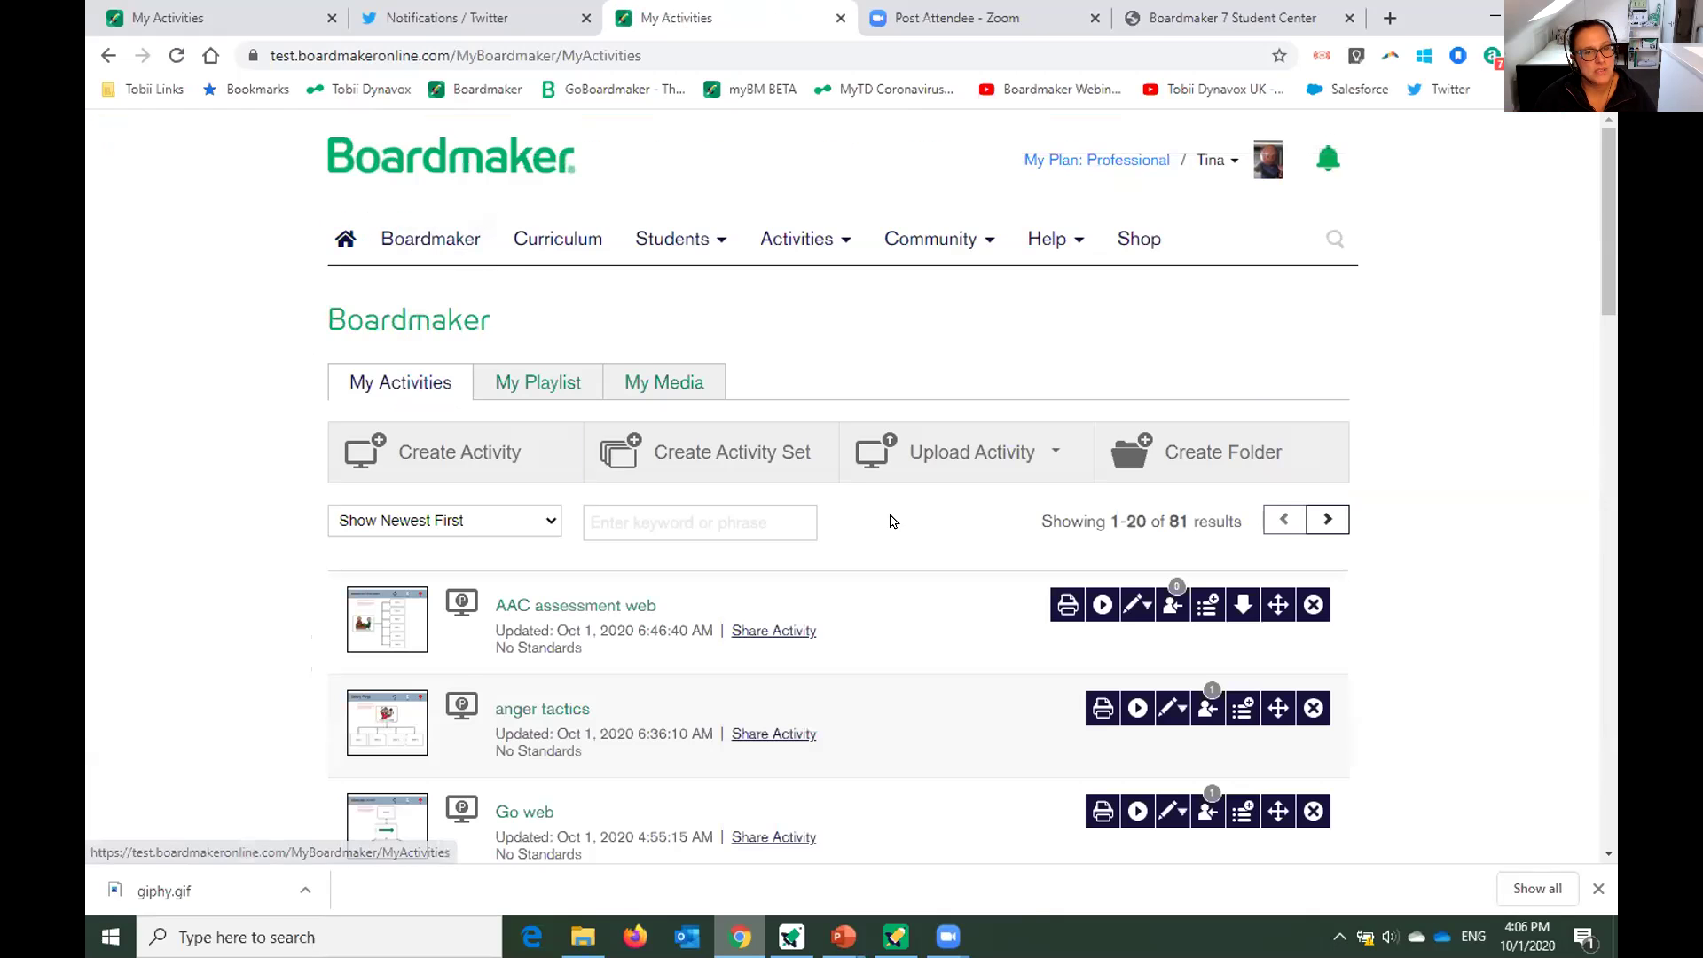
pyautogui.scroll(-2, 626, 612)
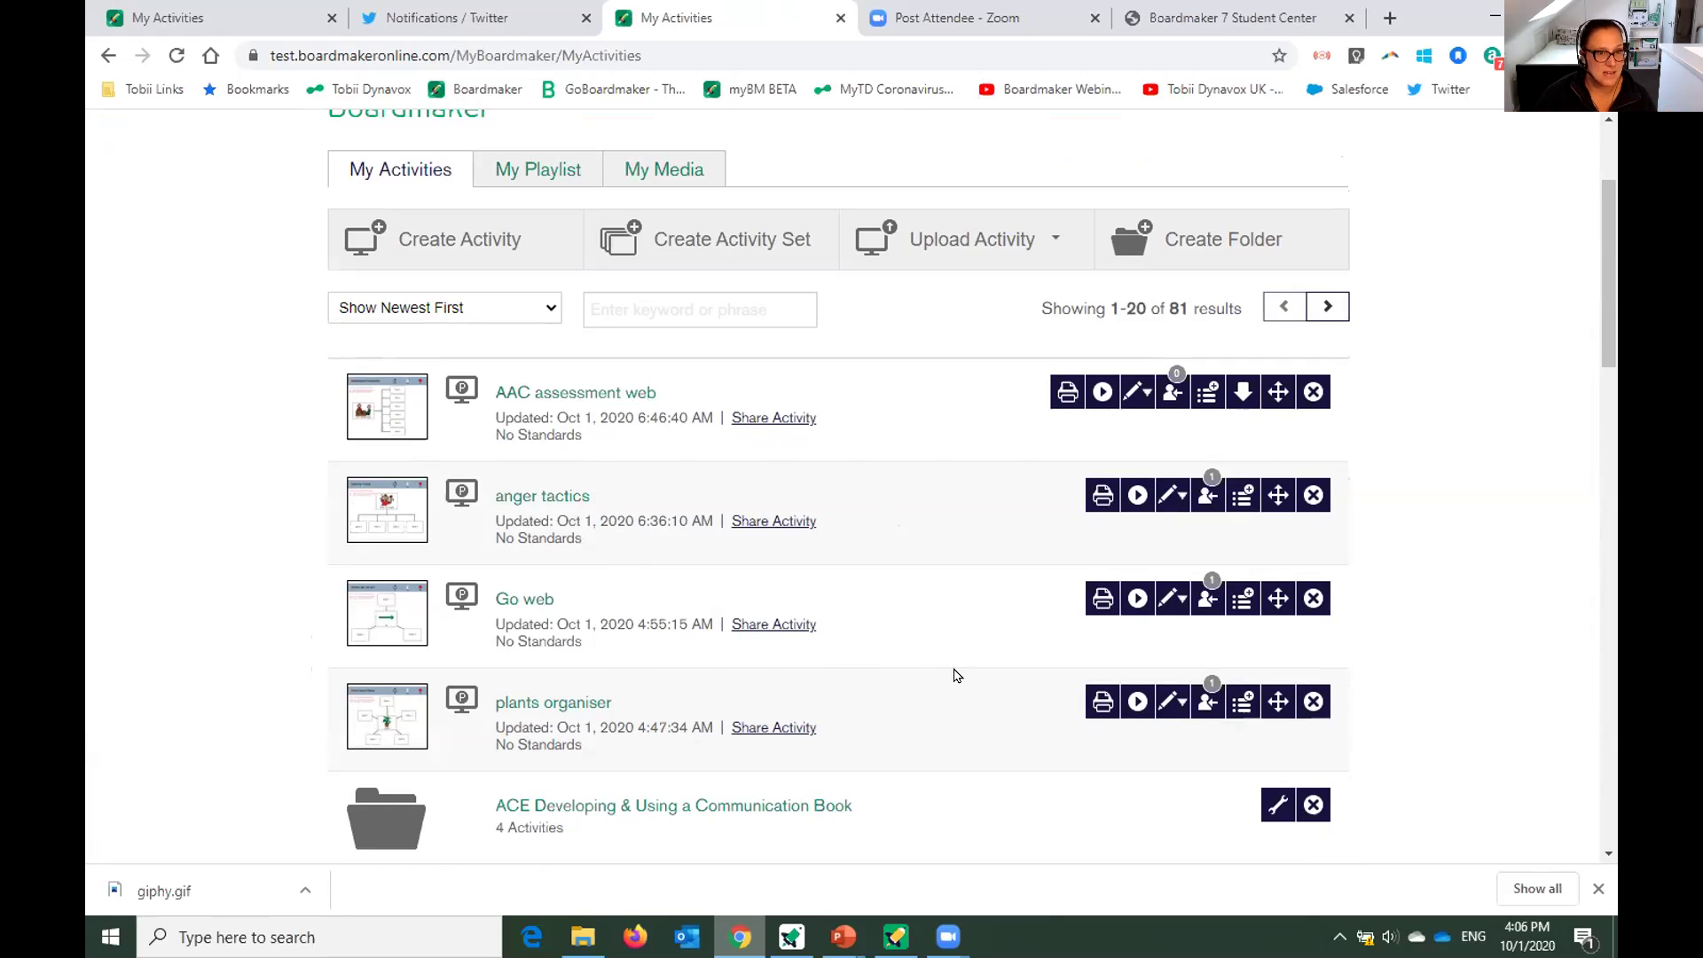
pyautogui.click(176, 56)
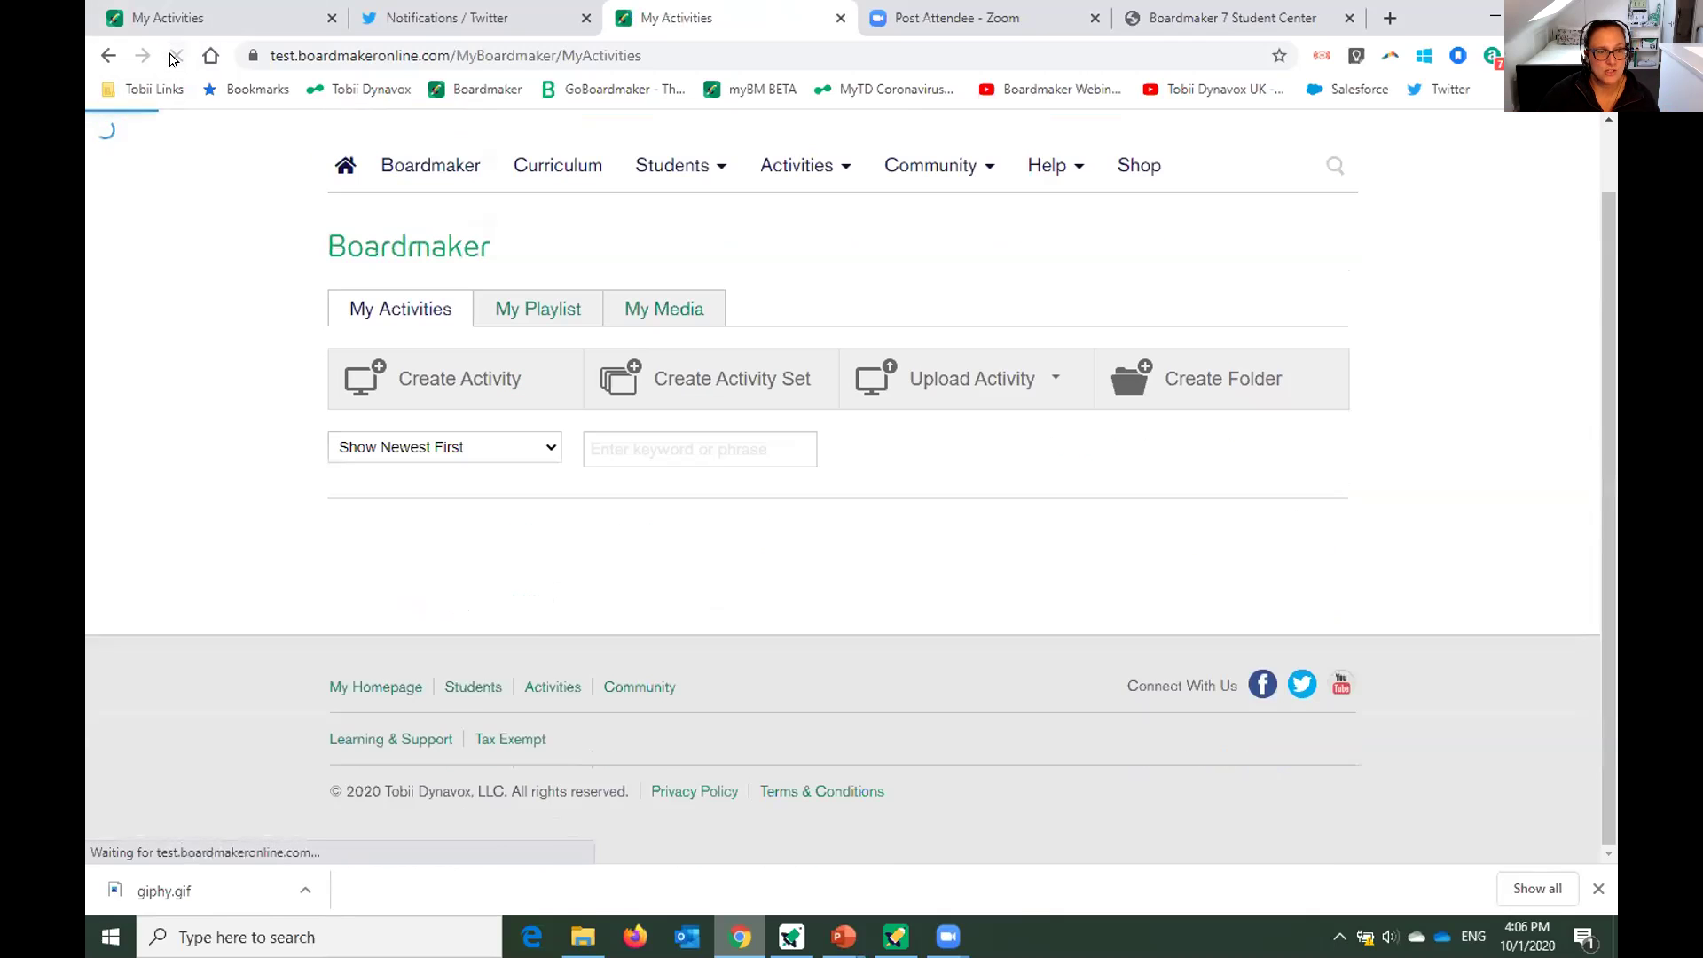
pyautogui.scroll(-3, 897, 521)
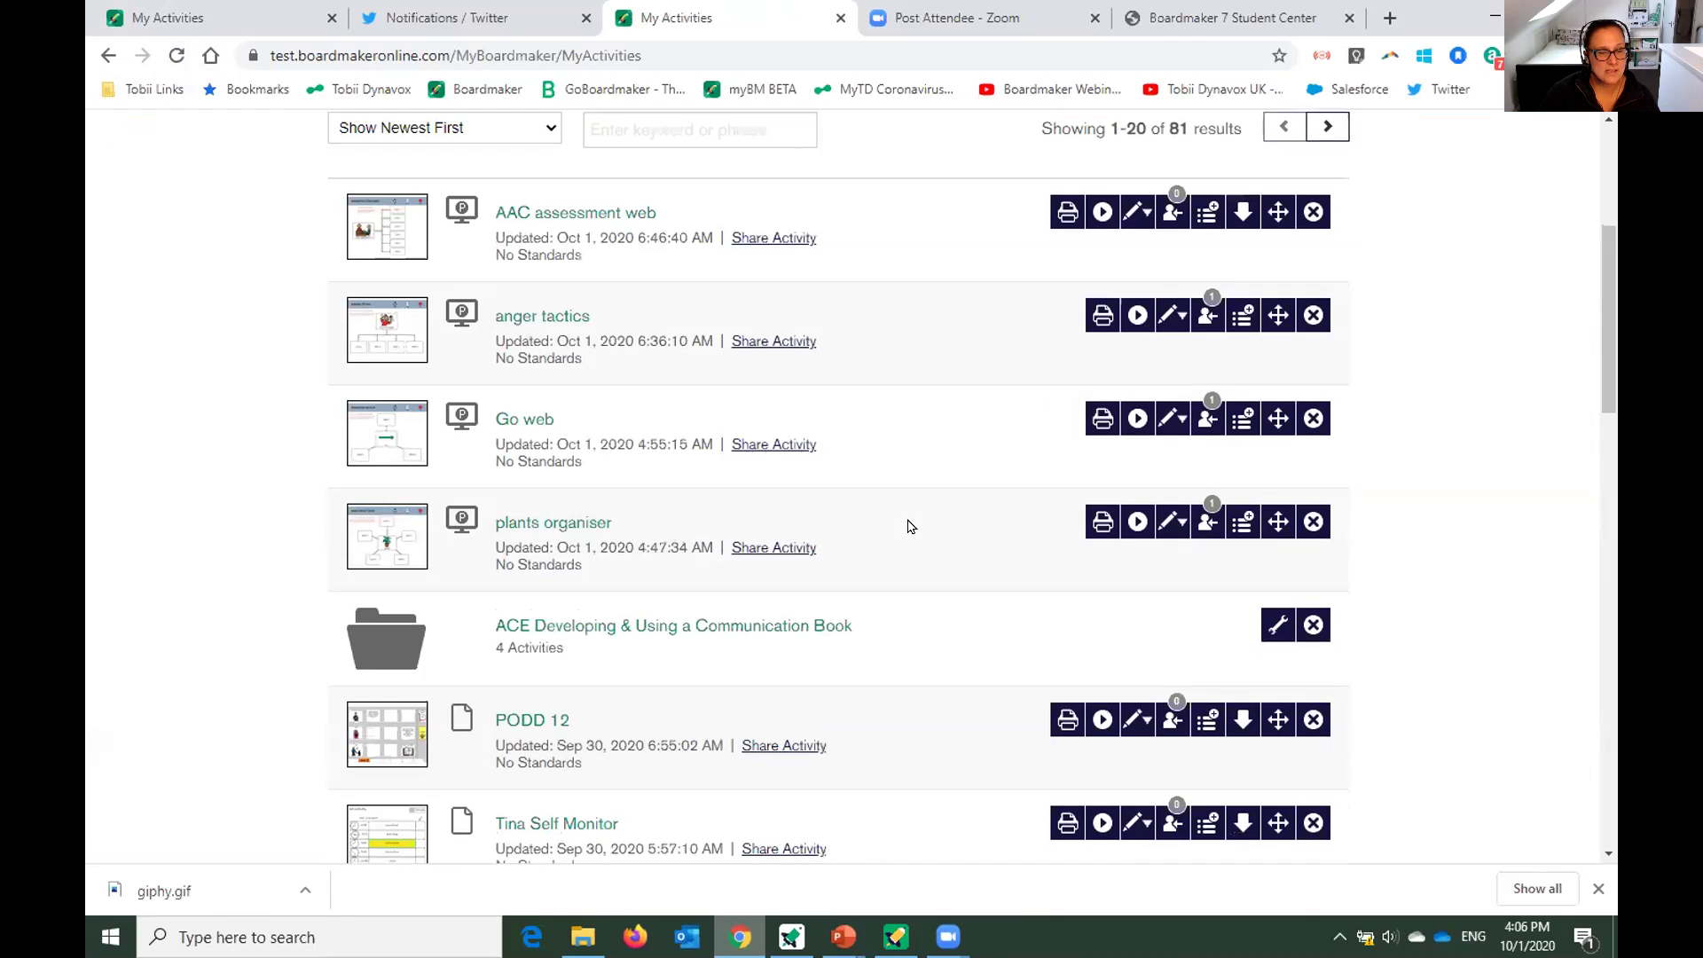
pyautogui.scroll(-2, 905, 521)
pyautogui.scroll(2, 905, 522)
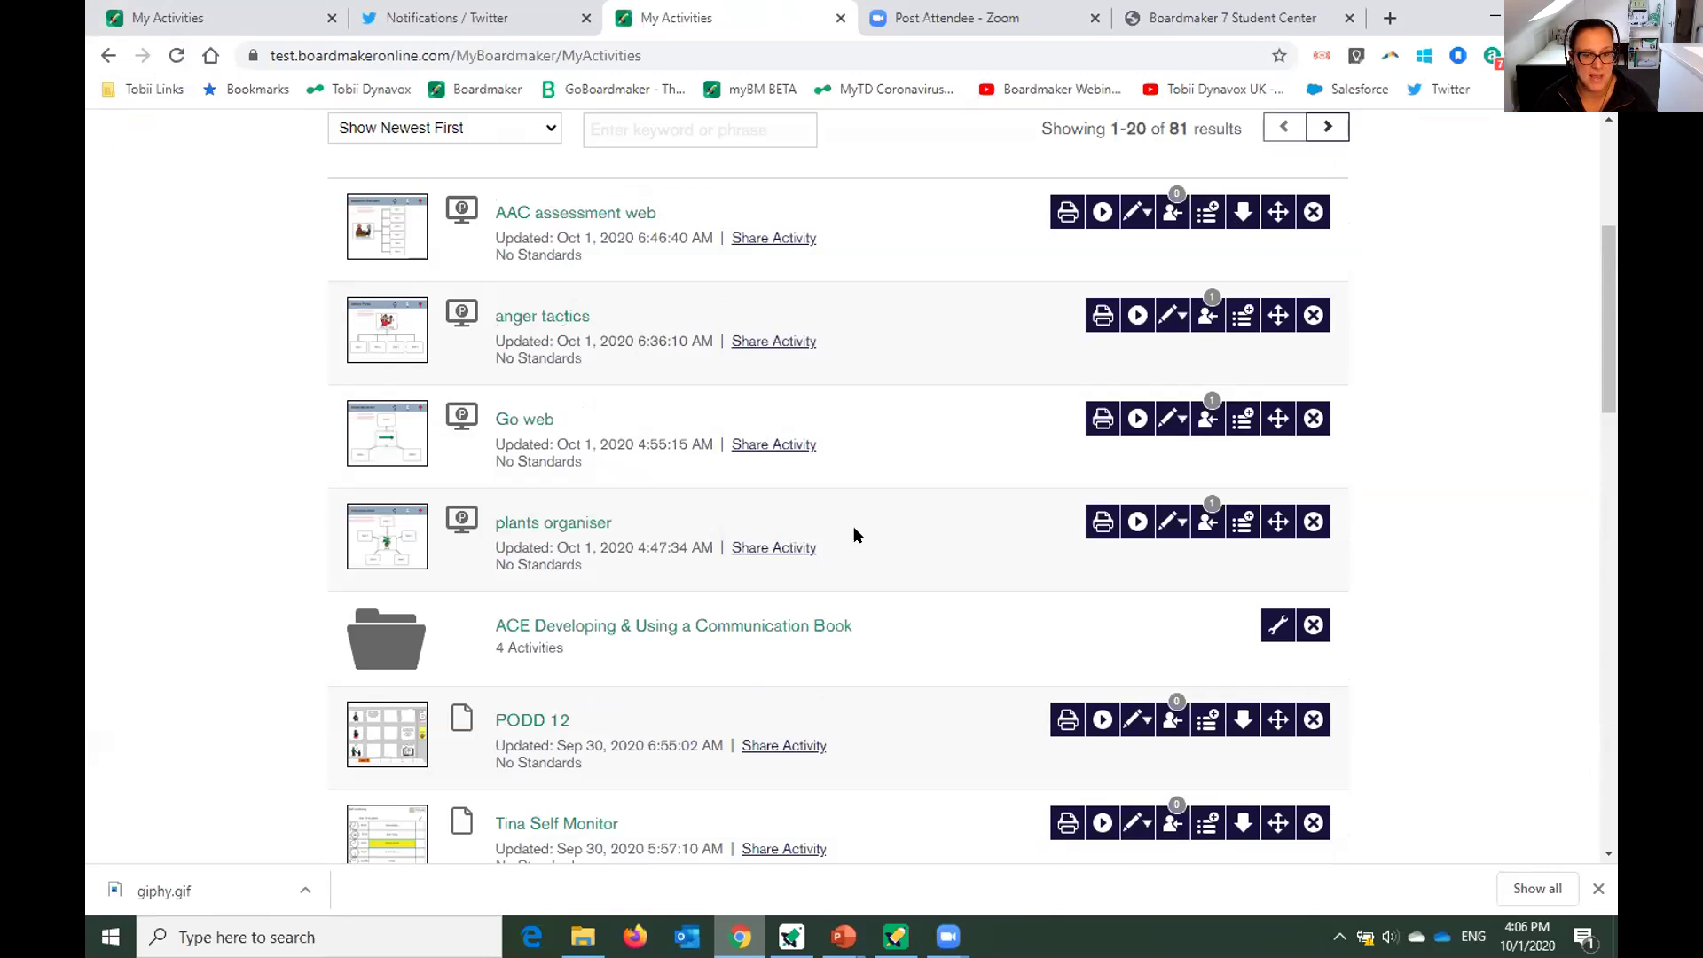
# Glance at My Boardmaker in the desktop app, then reload My Activities showing AAC assessment web first.
pyautogui.click(791, 937)
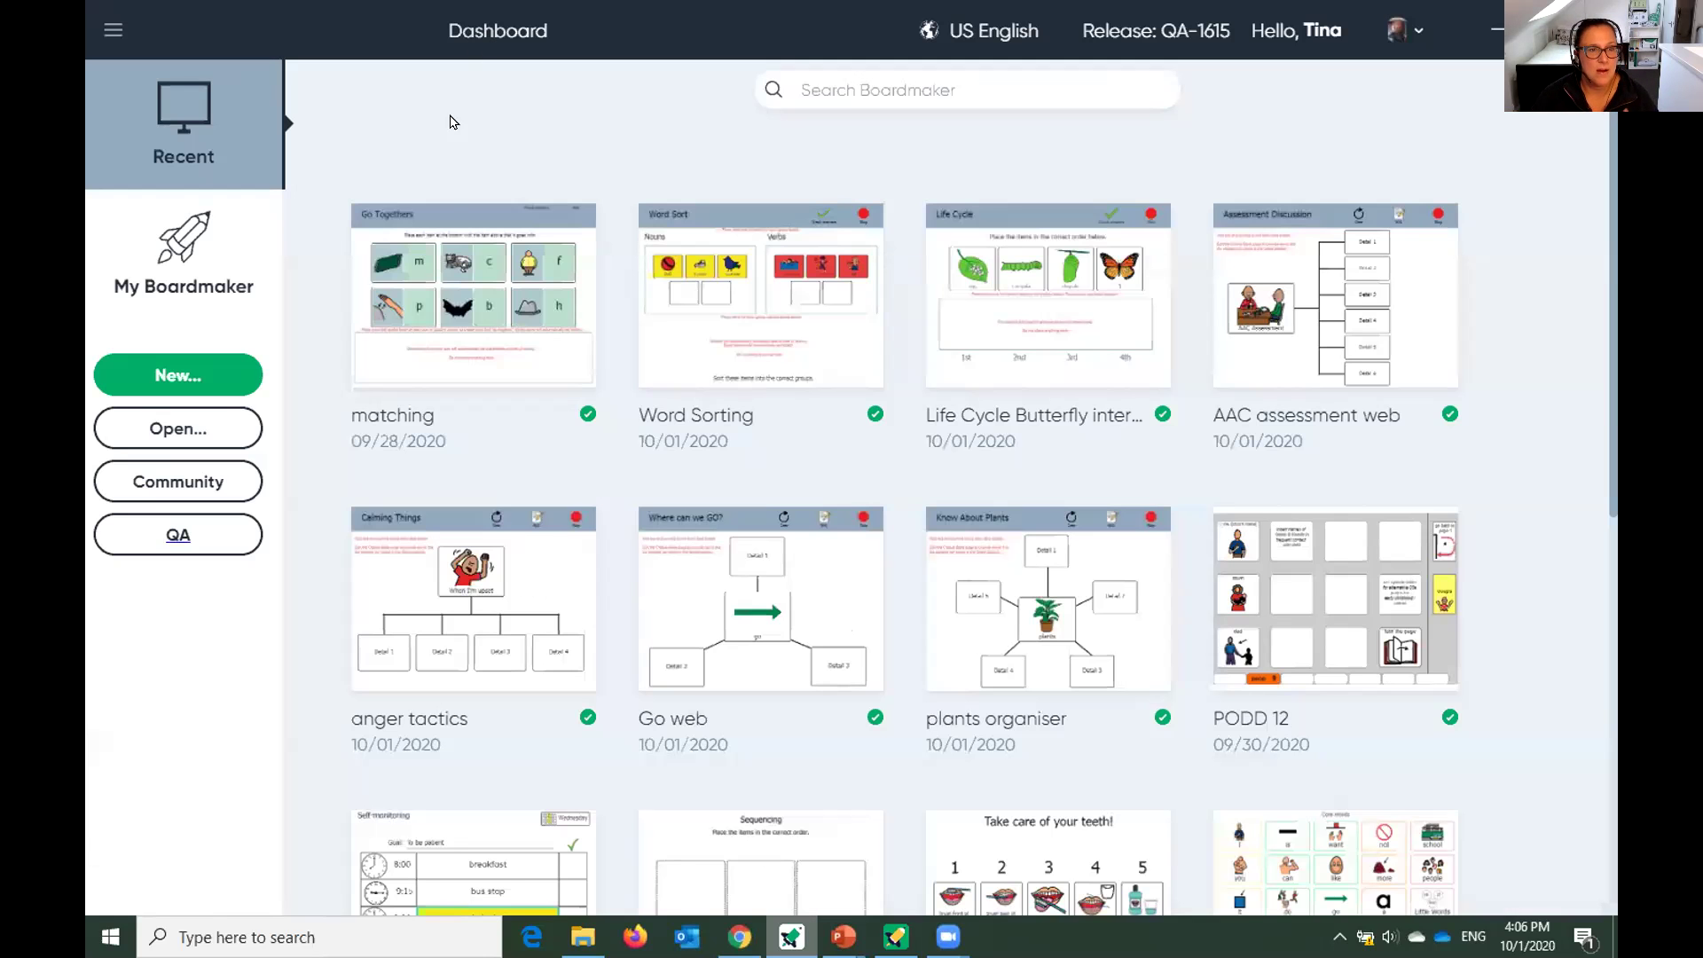
pyautogui.click(180, 287)
pyautogui.click(192, 178)
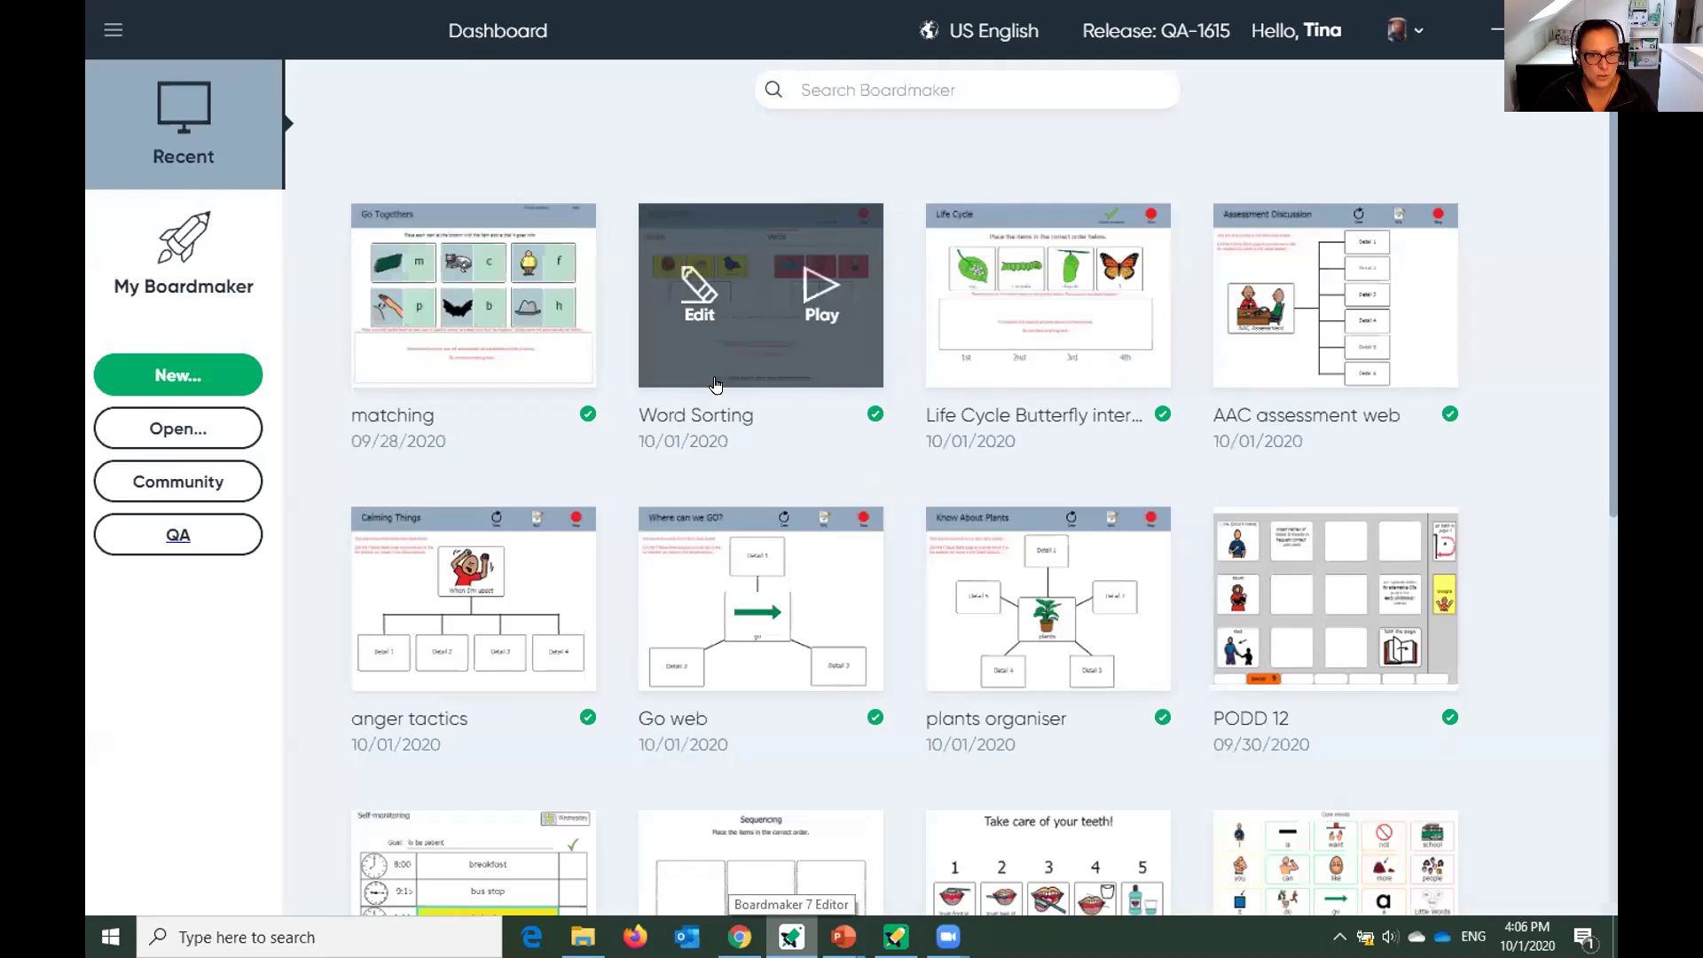
pyautogui.click(739, 937)
pyautogui.scroll(5, 489, 559)
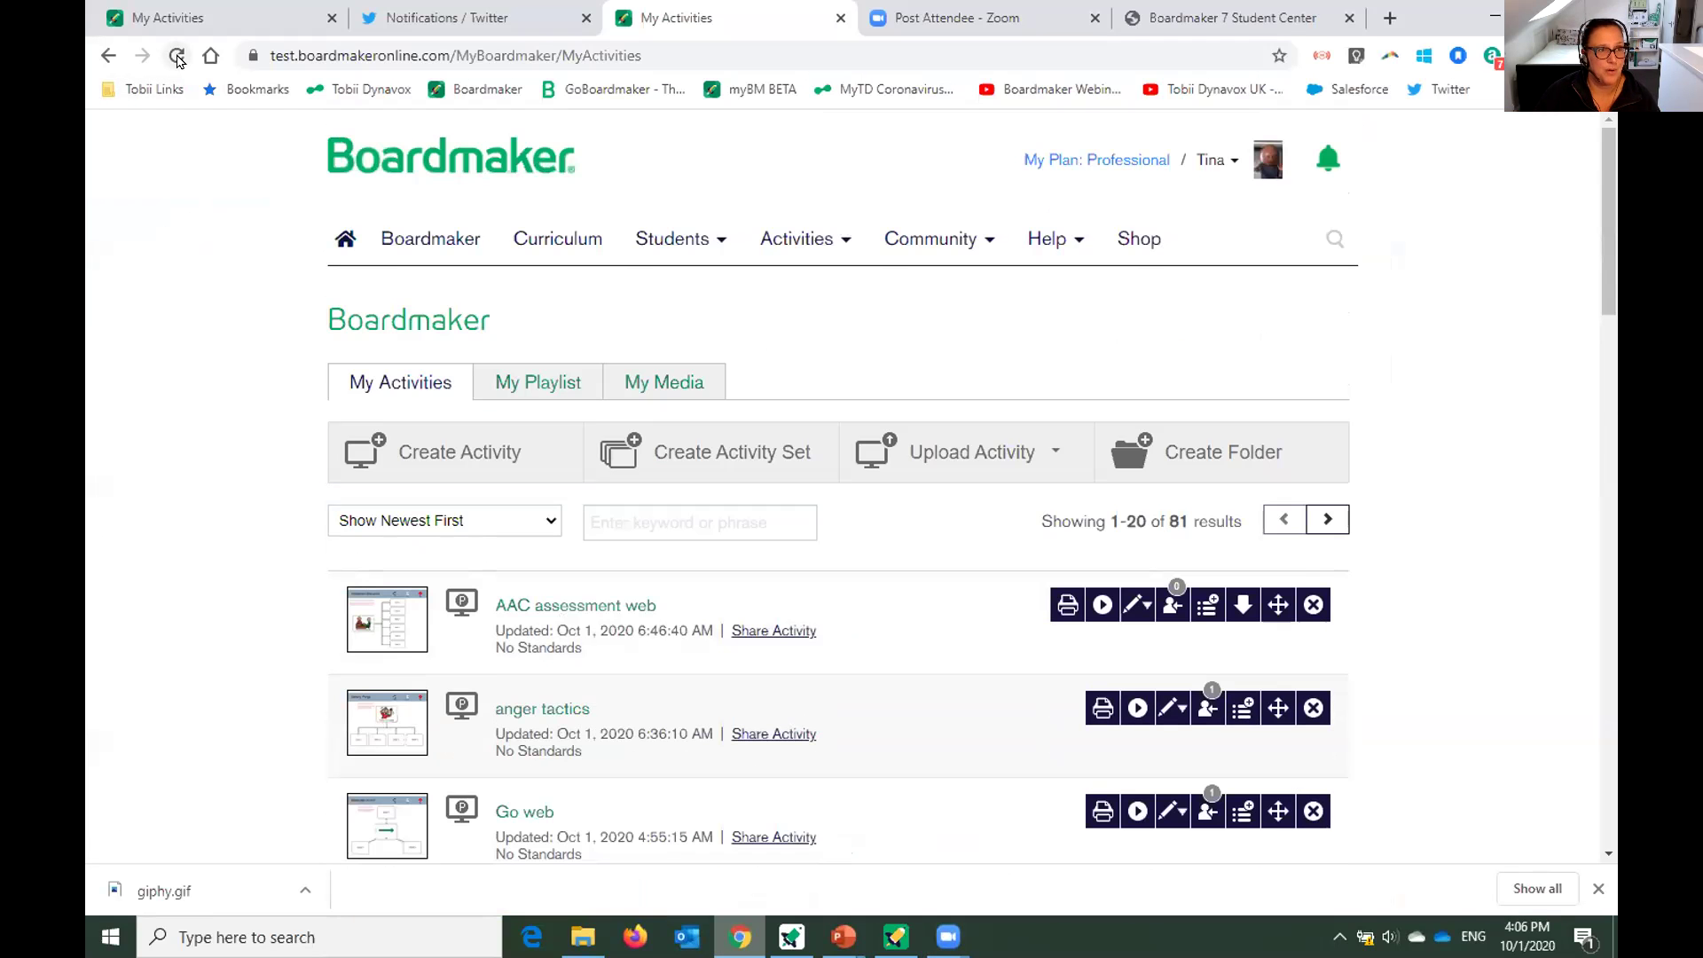
pyautogui.click(178, 56)
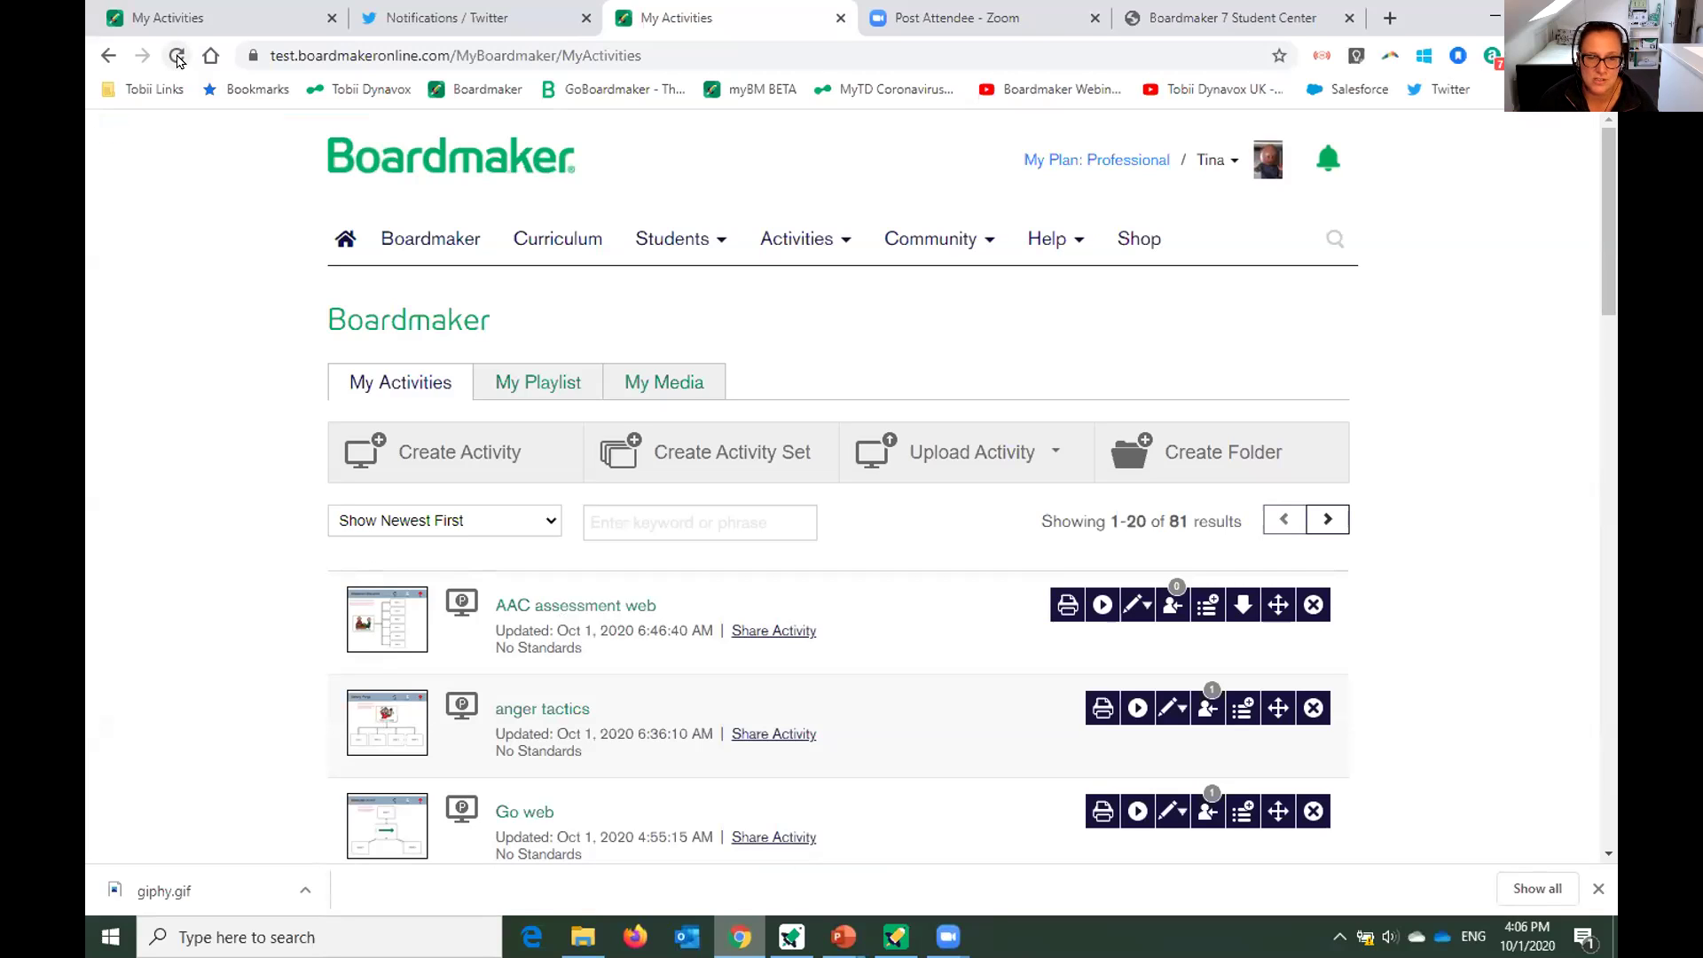
pyautogui.scroll(-1, 789, 550)
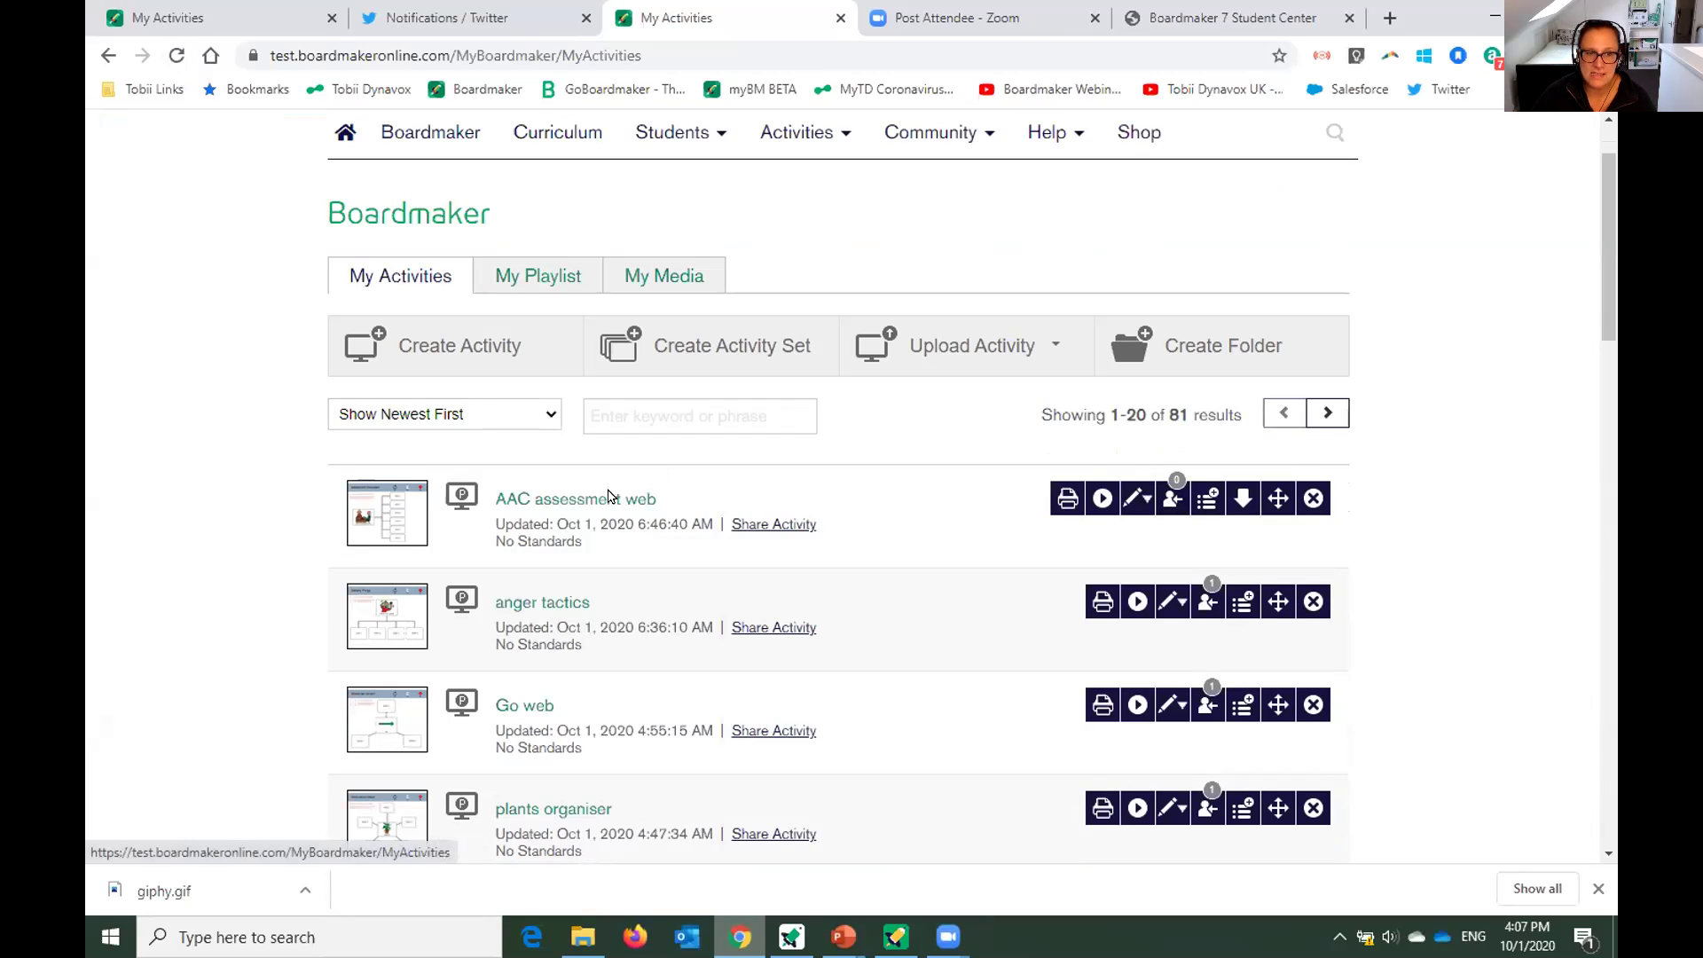
# Assign AAC assessment web to the last student in the list.
pyautogui.click(1175, 502)
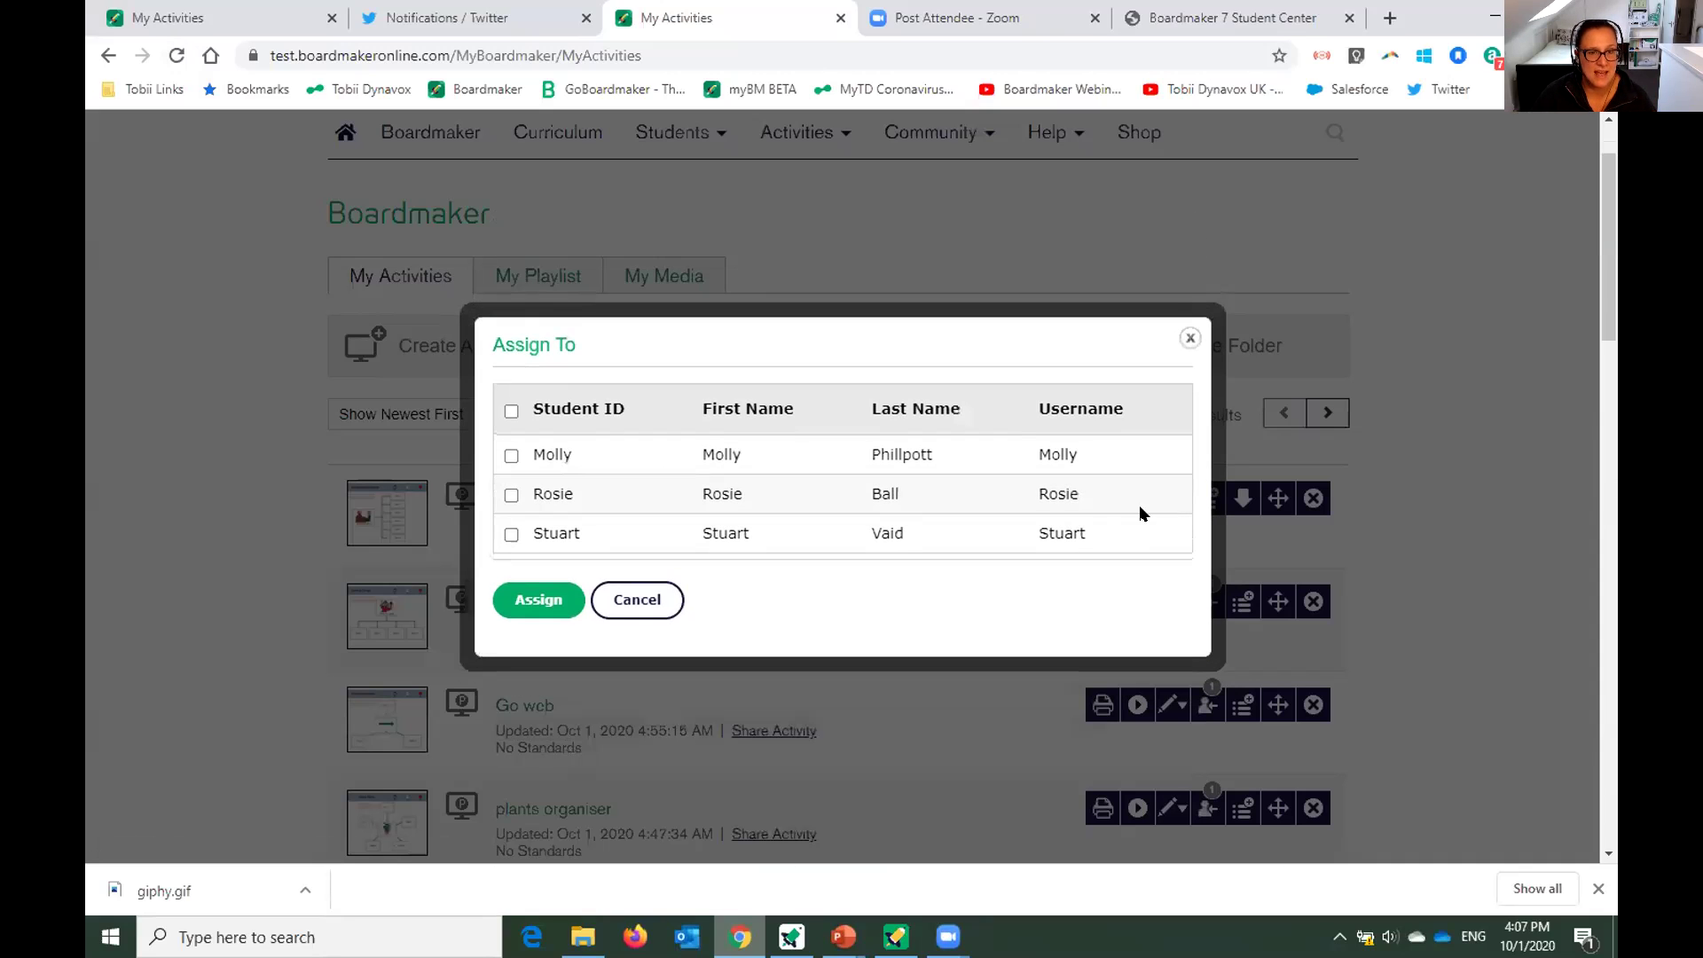
pyautogui.click(510, 535)
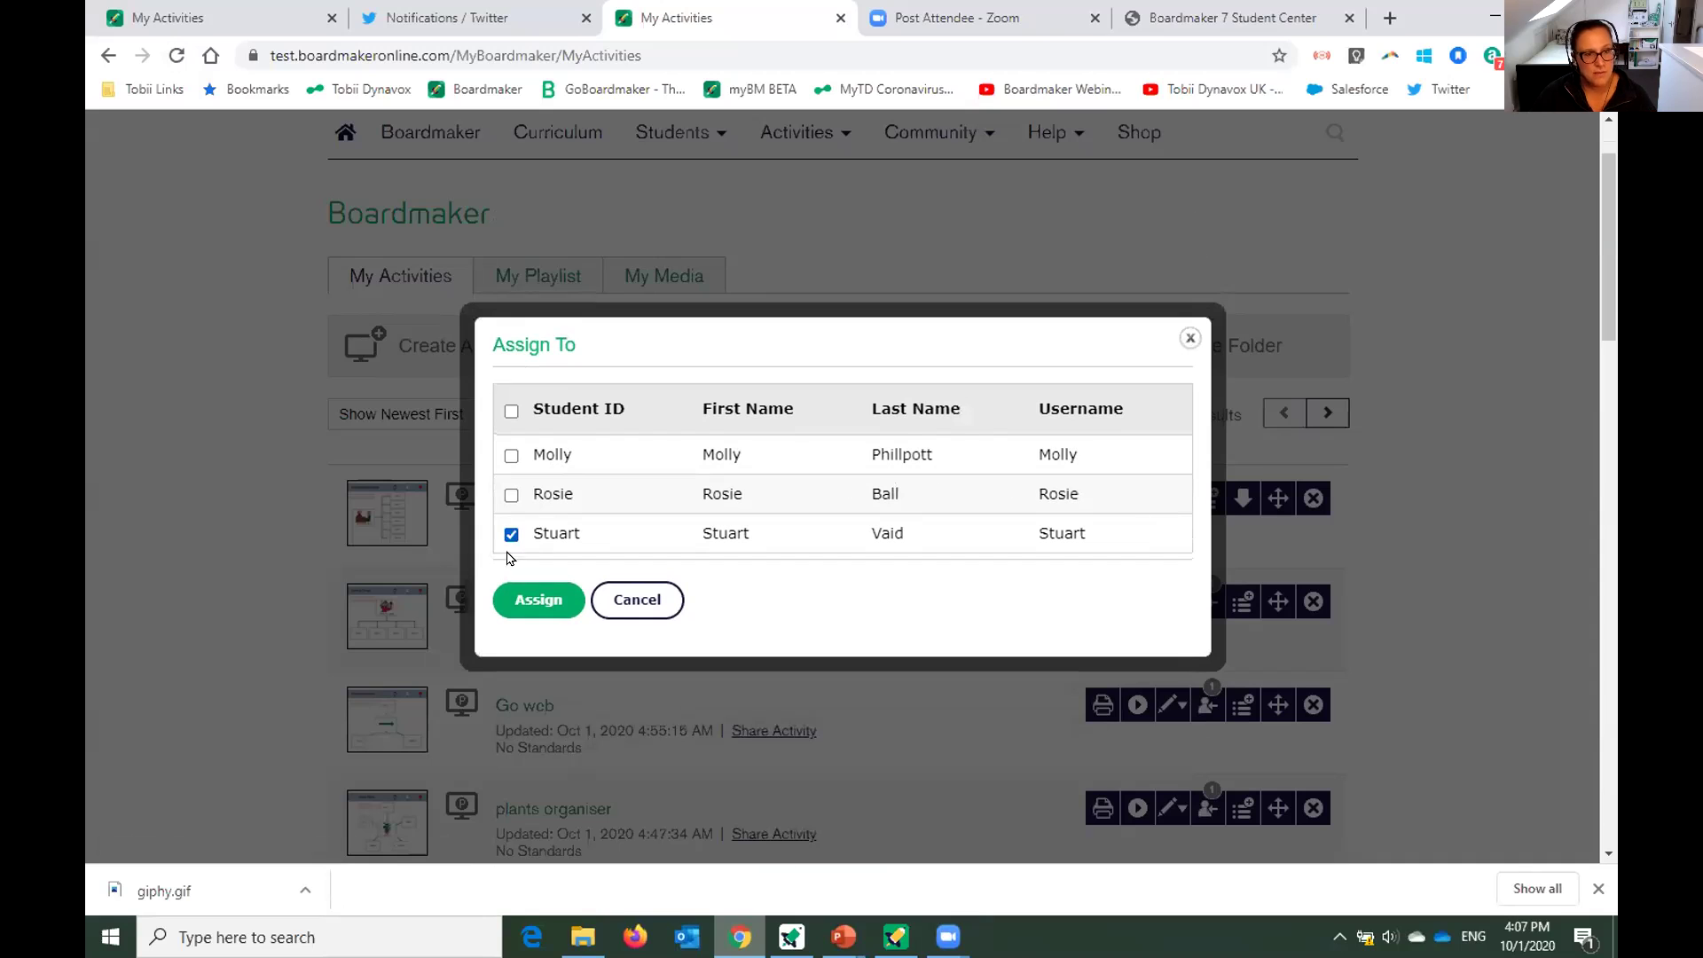
pyautogui.click(517, 599)
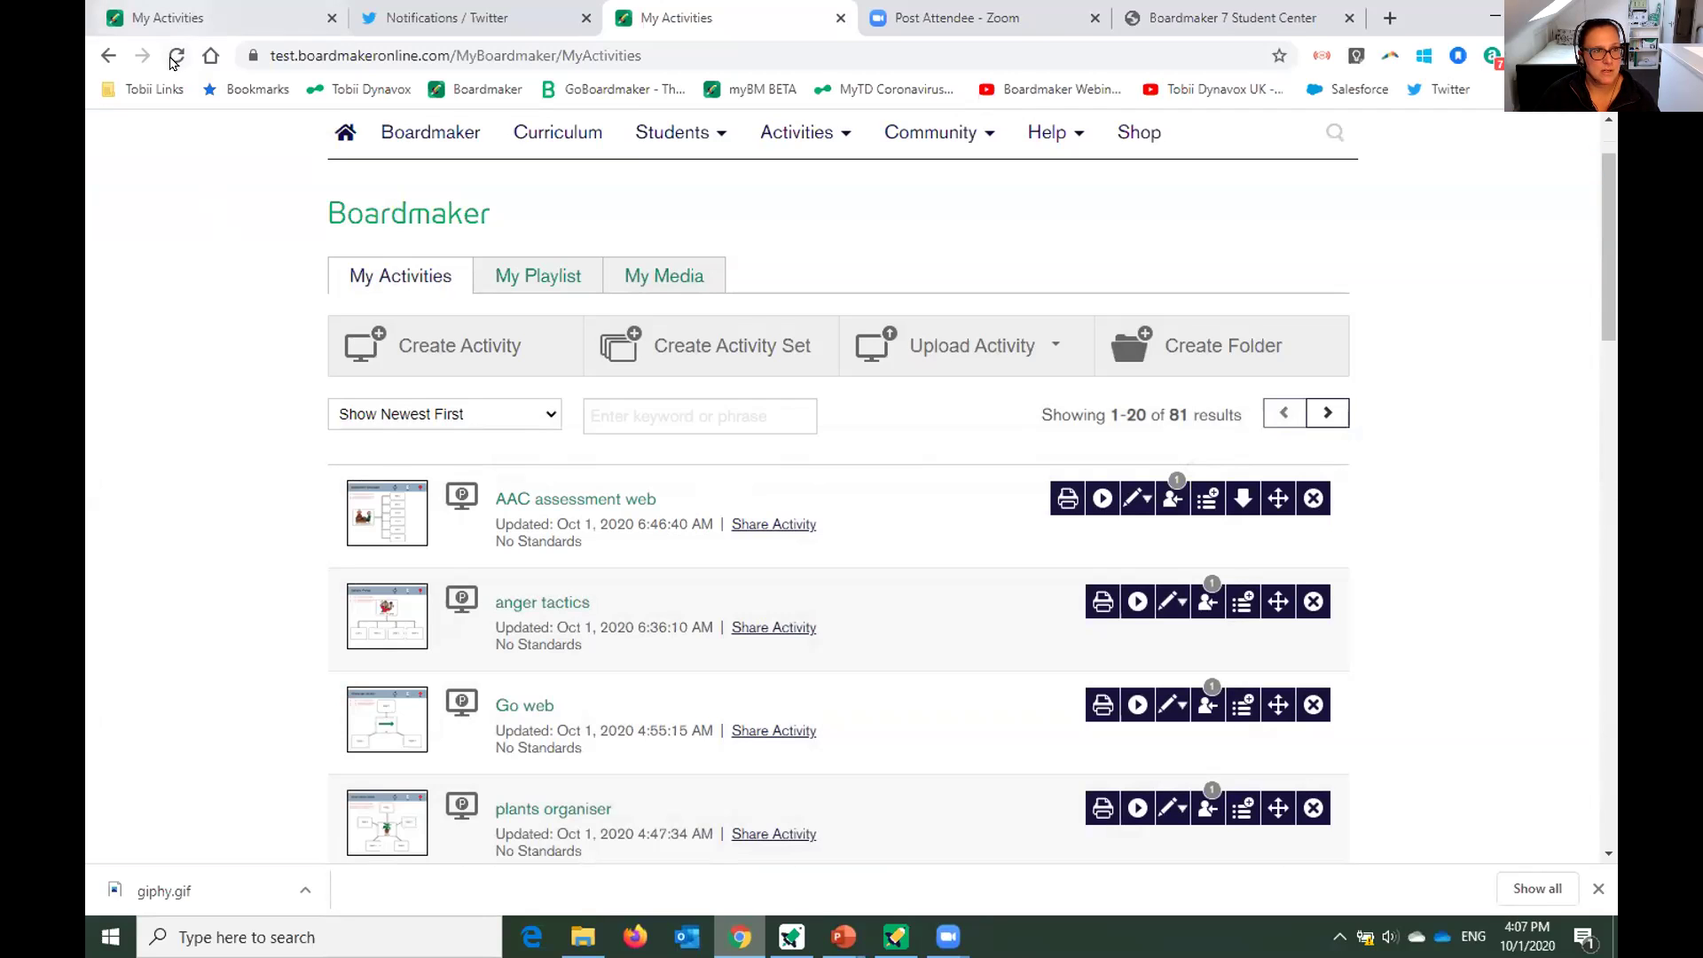
# Reload My Activities and scroll to the ACE Developing & Using a Communication Book folder.
pyautogui.click(176, 56)
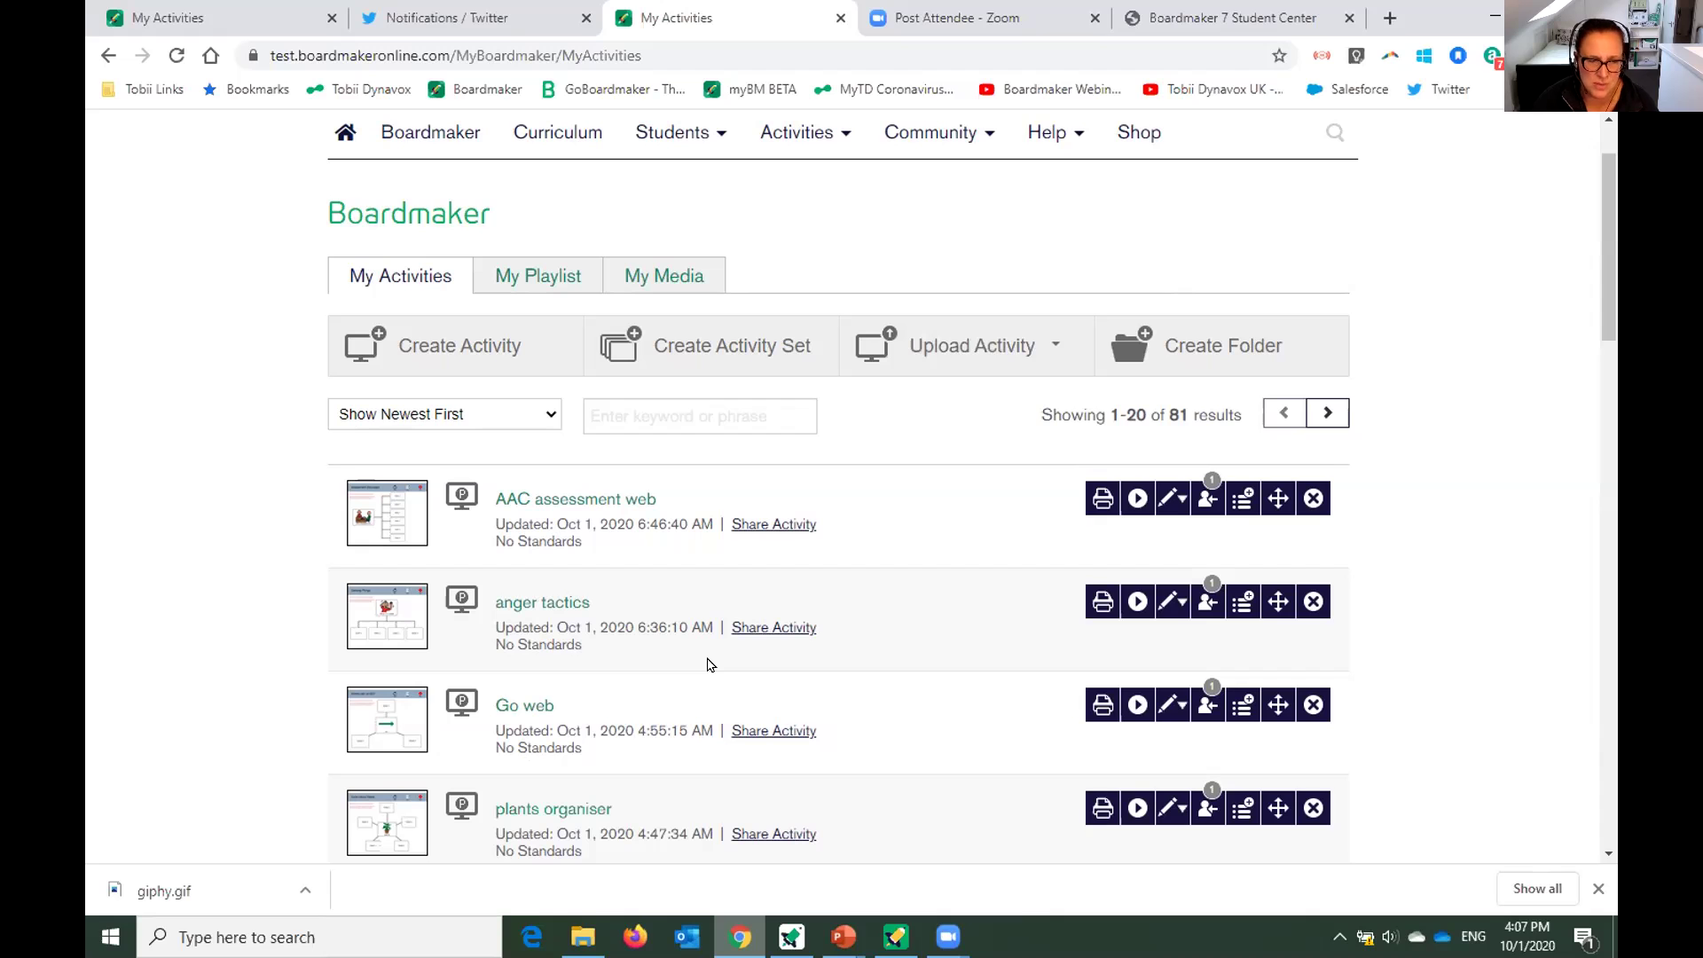
pyautogui.scroll(-3, 738, 661)
pyautogui.scroll(-5, 738, 661)
pyautogui.scroll(5, 997, 454)
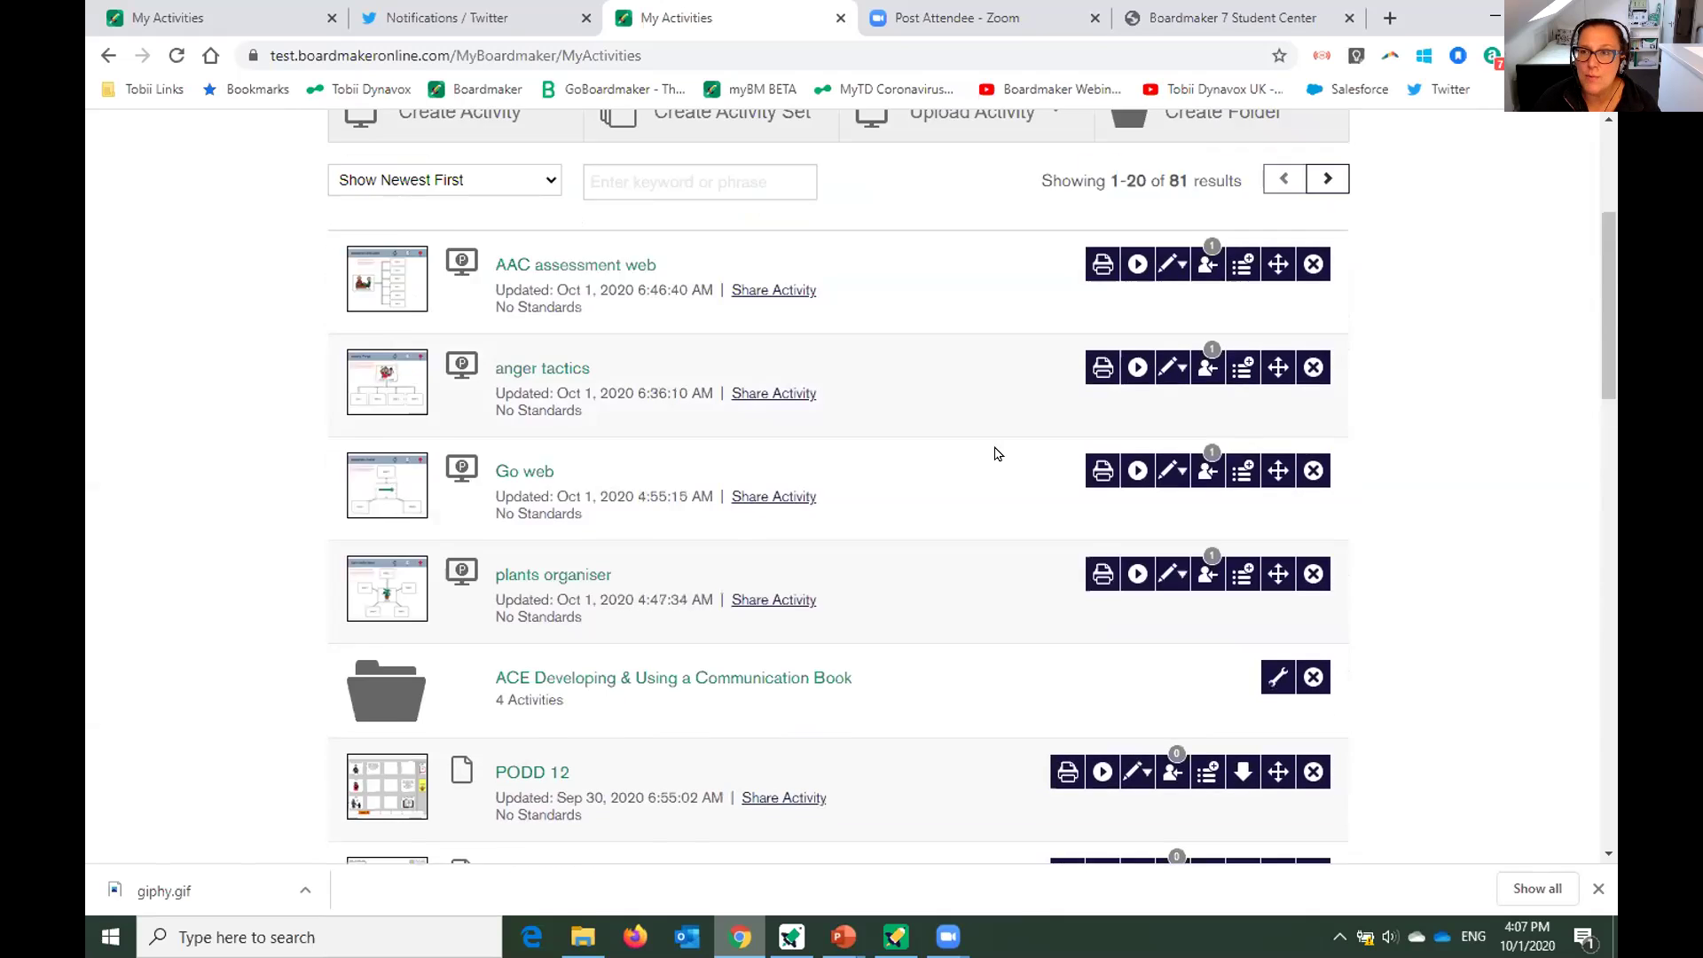
pyautogui.scroll(4, 997, 453)
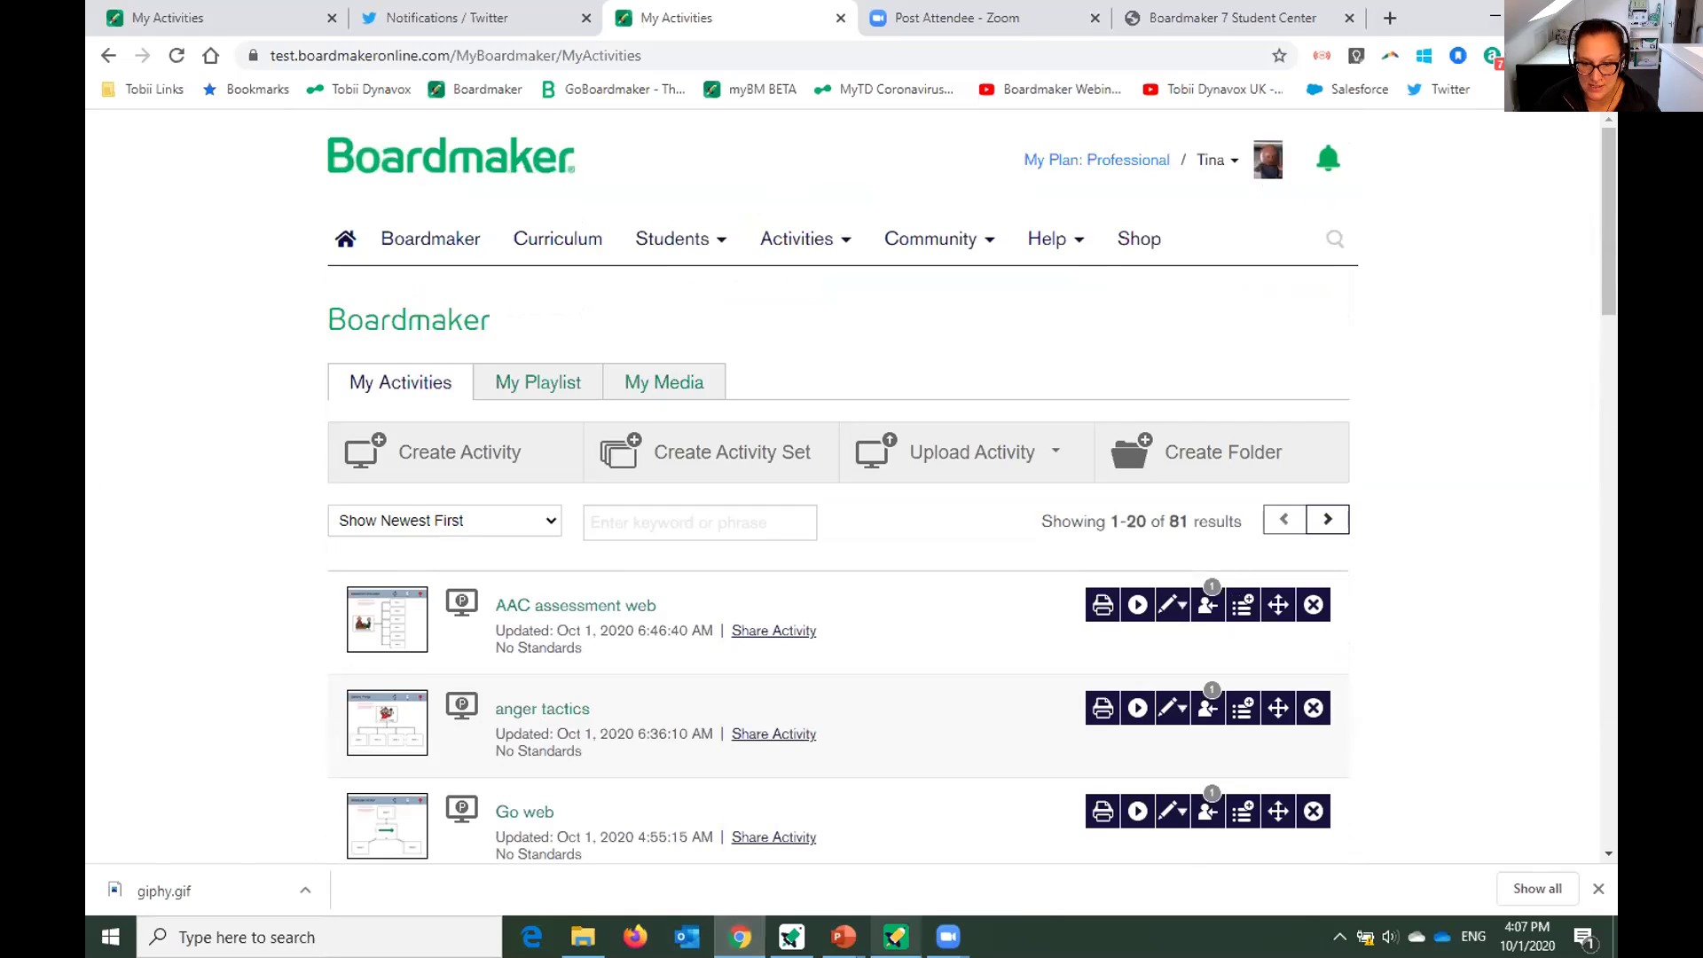
pyautogui.hotkey('alt', 'Tab')
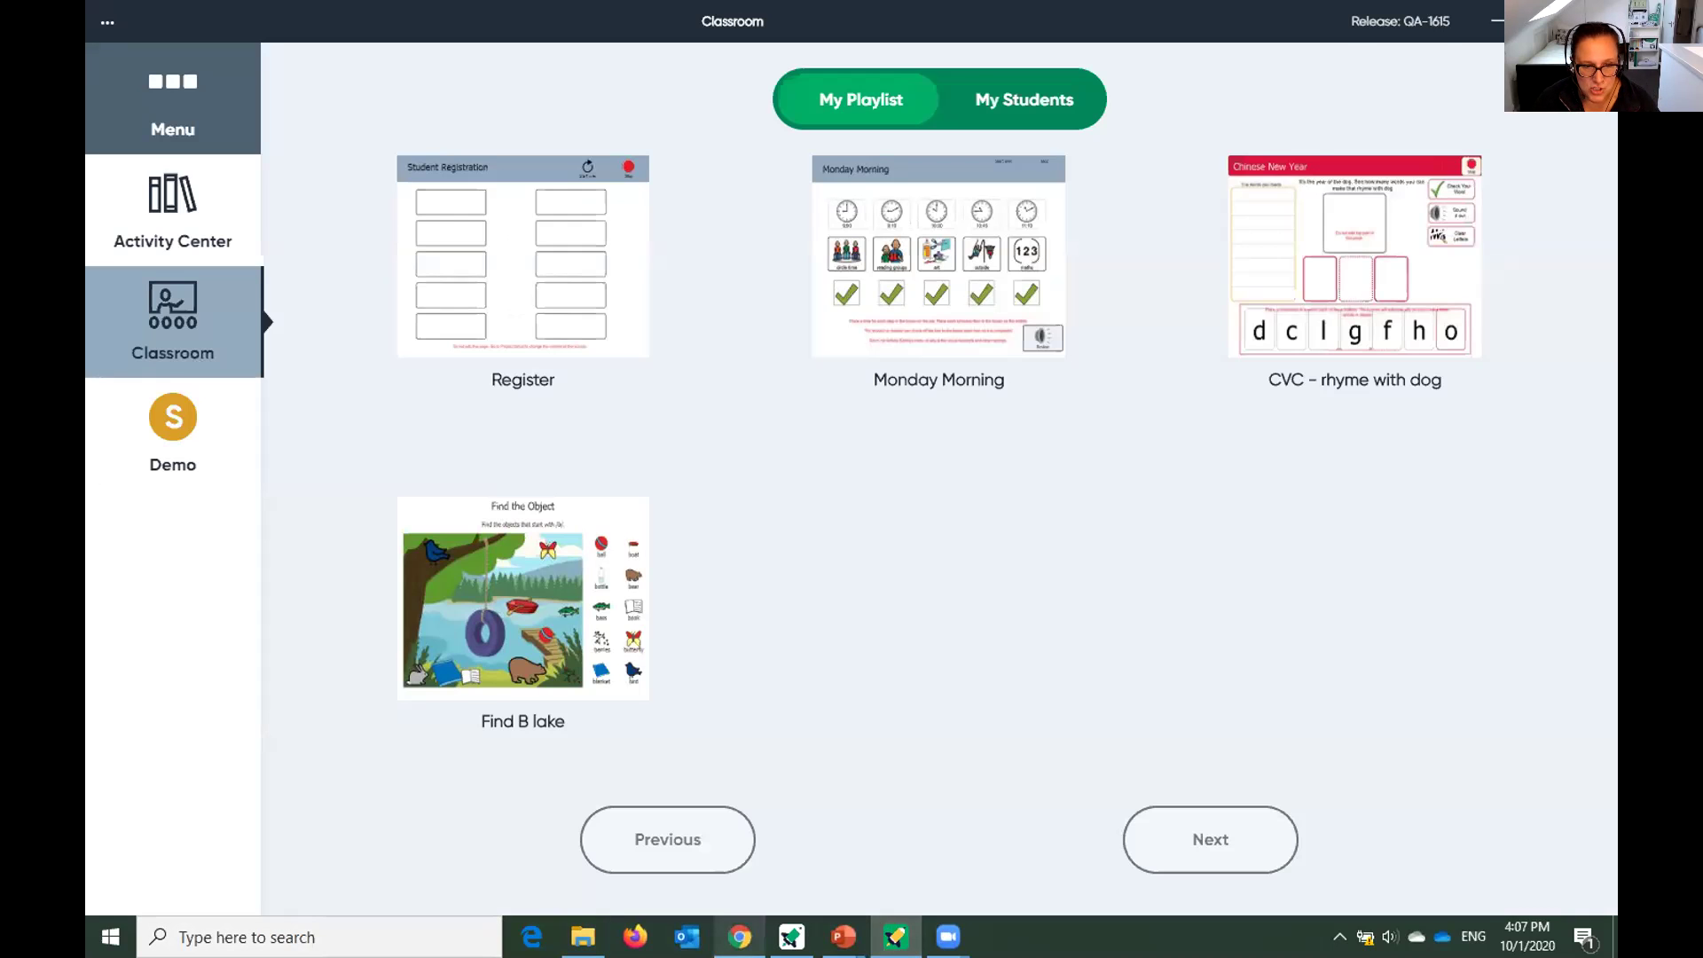
pyautogui.click(739, 936)
pyautogui.scroll(-5, 861, 571)
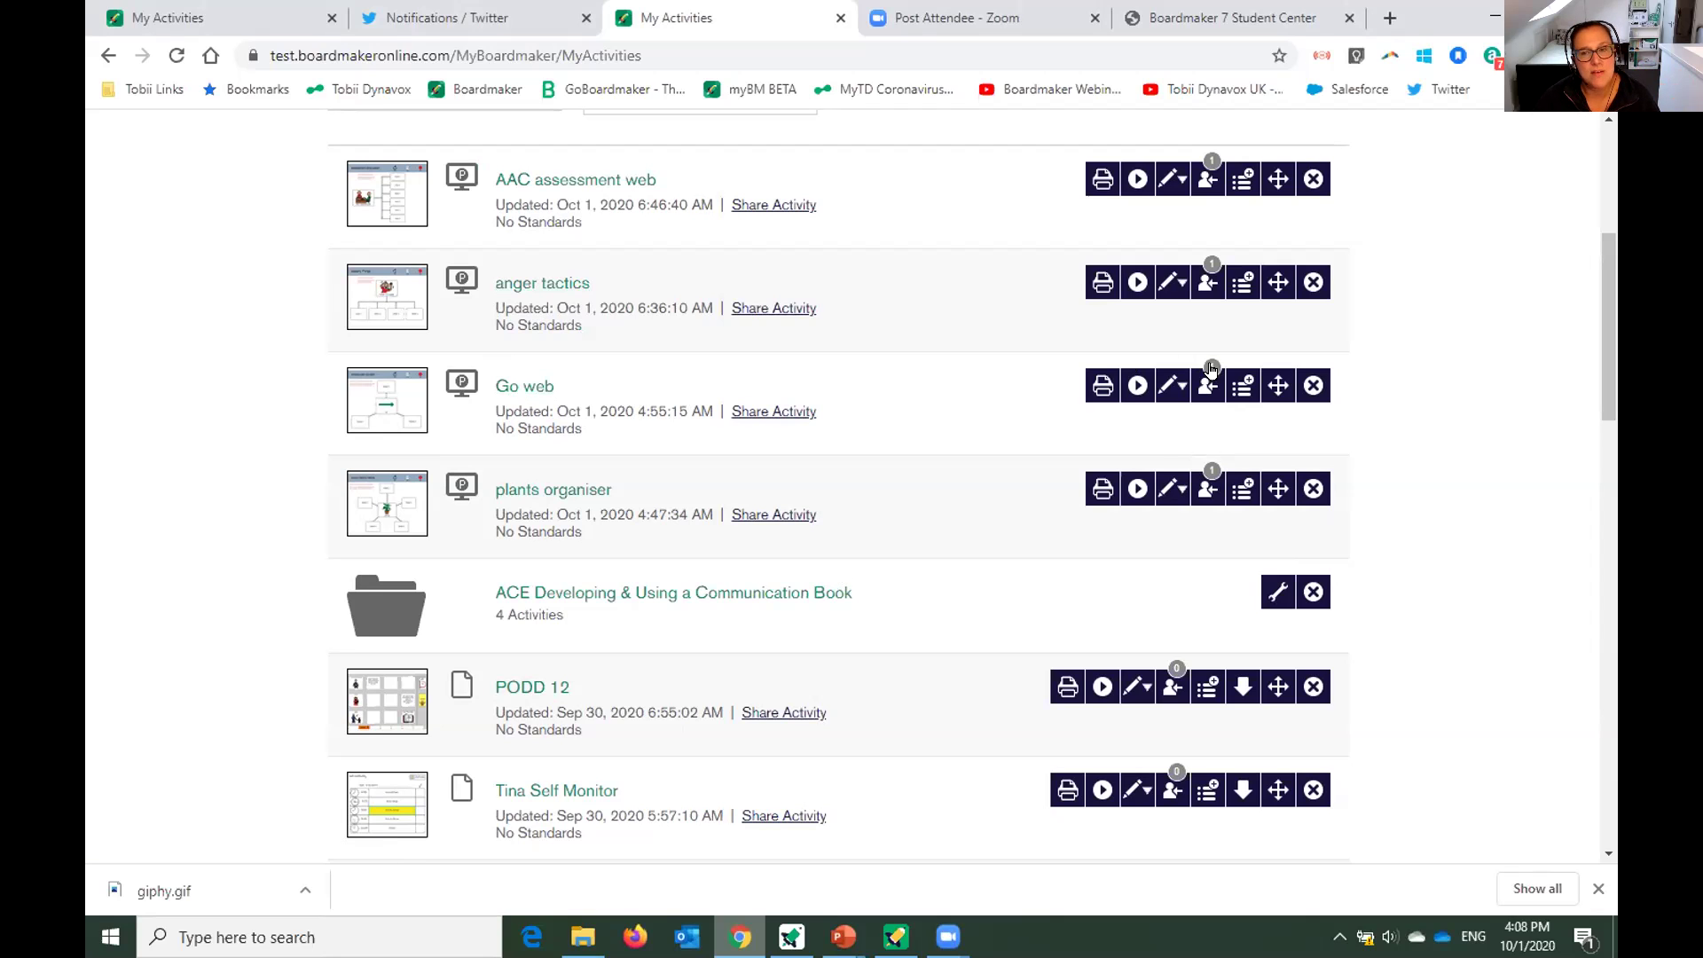
# Add Go web to the playlist without assigning it to a student, then return to Classroom.
pyautogui.click(1211, 388)
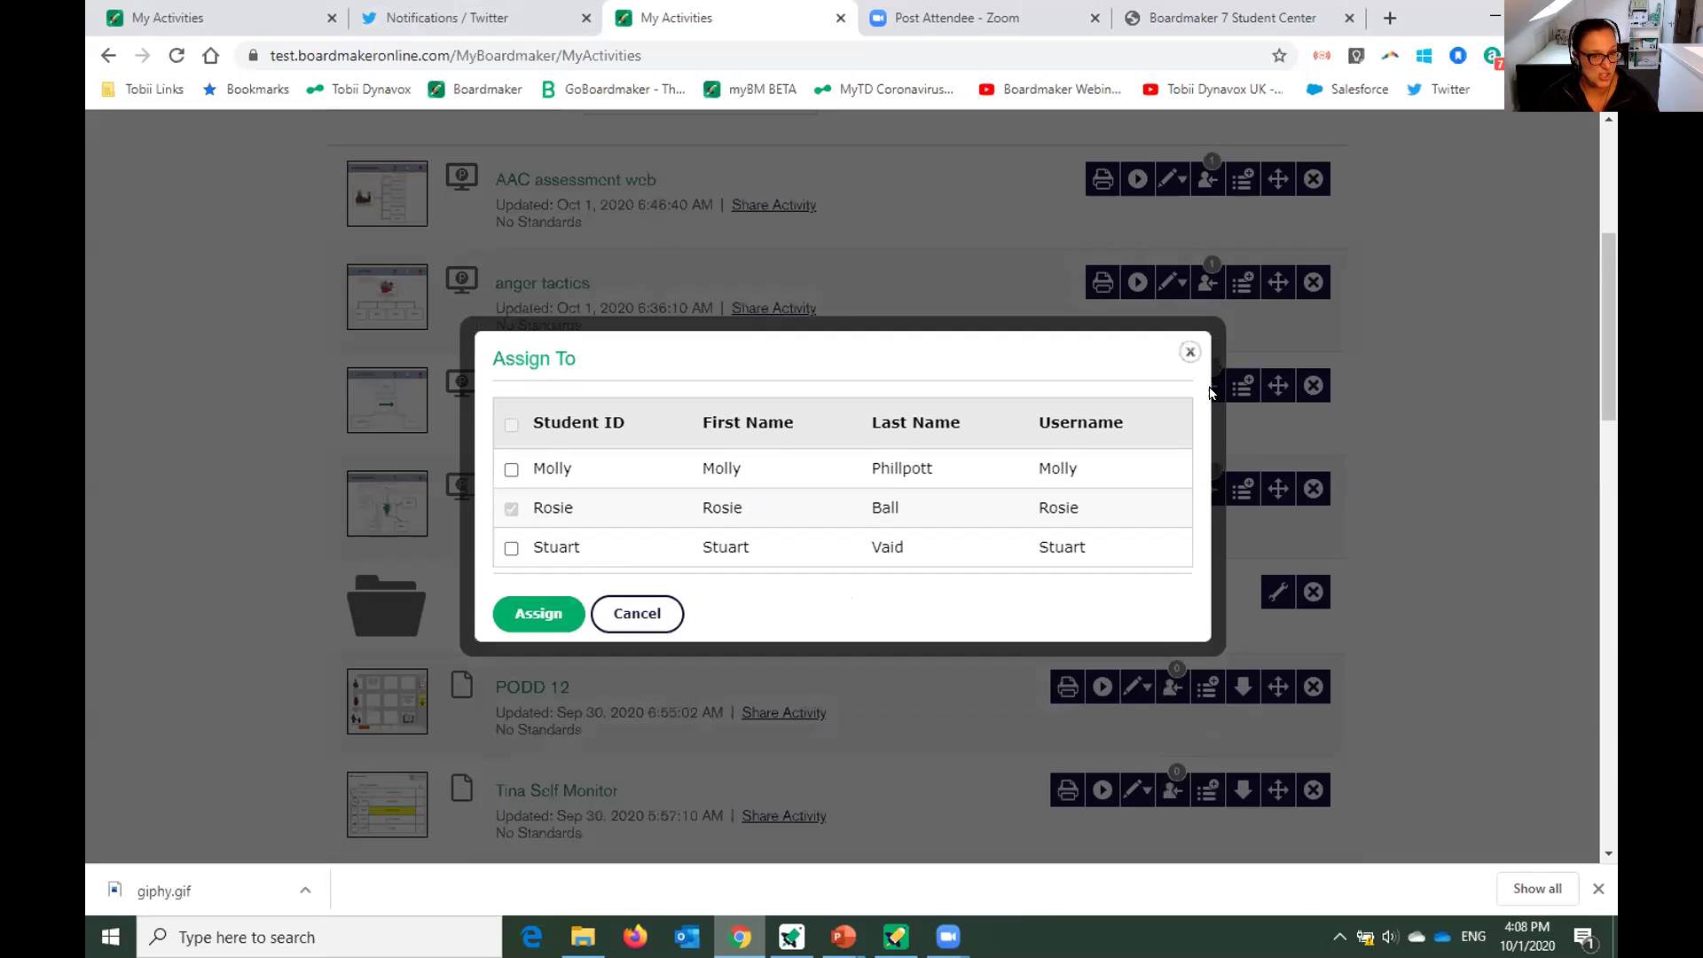
pyautogui.click(1189, 342)
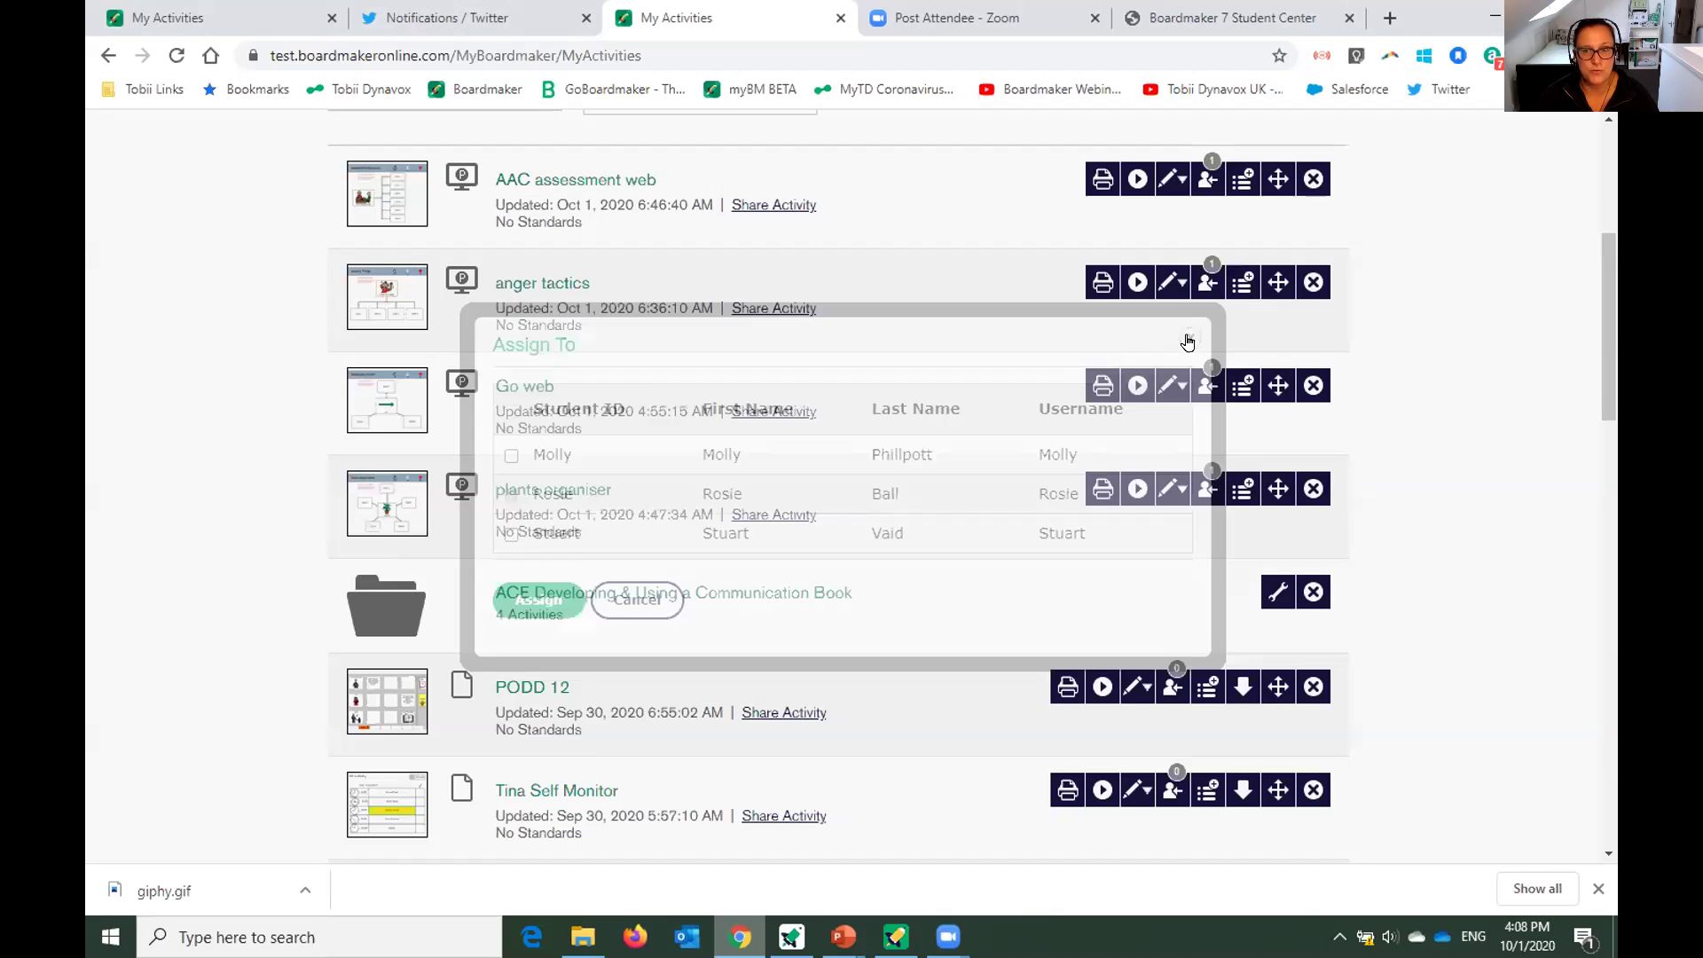
pyautogui.click(1242, 390)
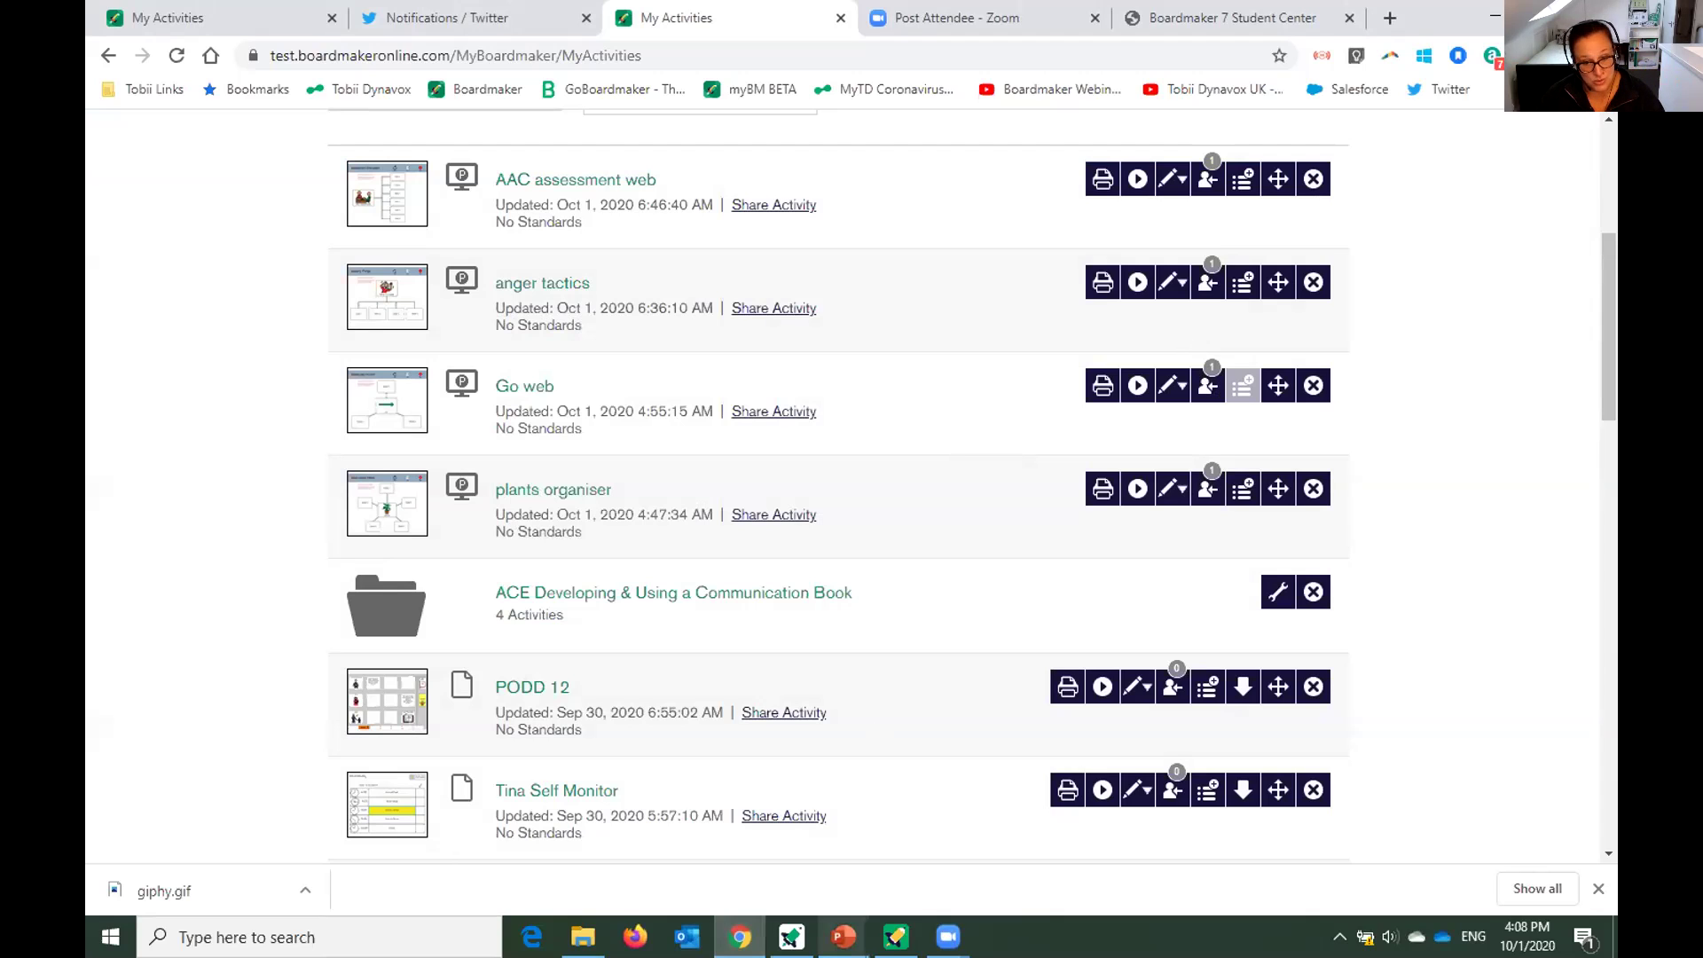
pyautogui.click(896, 935)
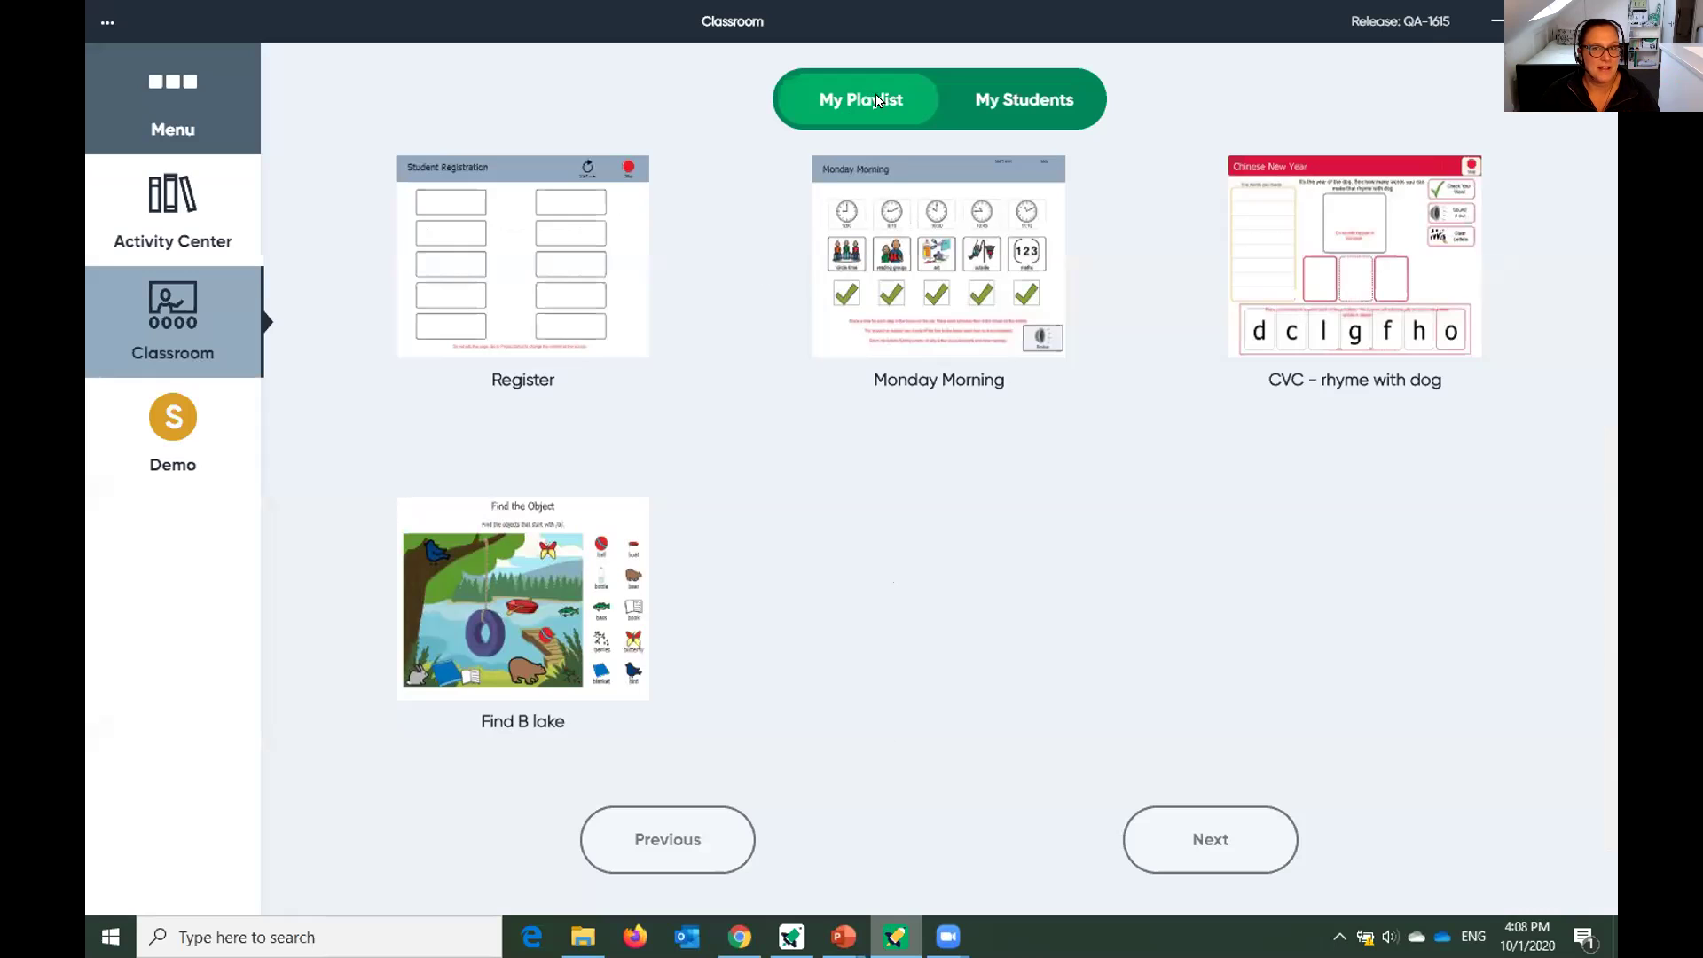
# Refresh the Classroom playlist through My Students and My Playlist, then download Go web.
pyautogui.click(1019, 95)
pyautogui.click(861, 111)
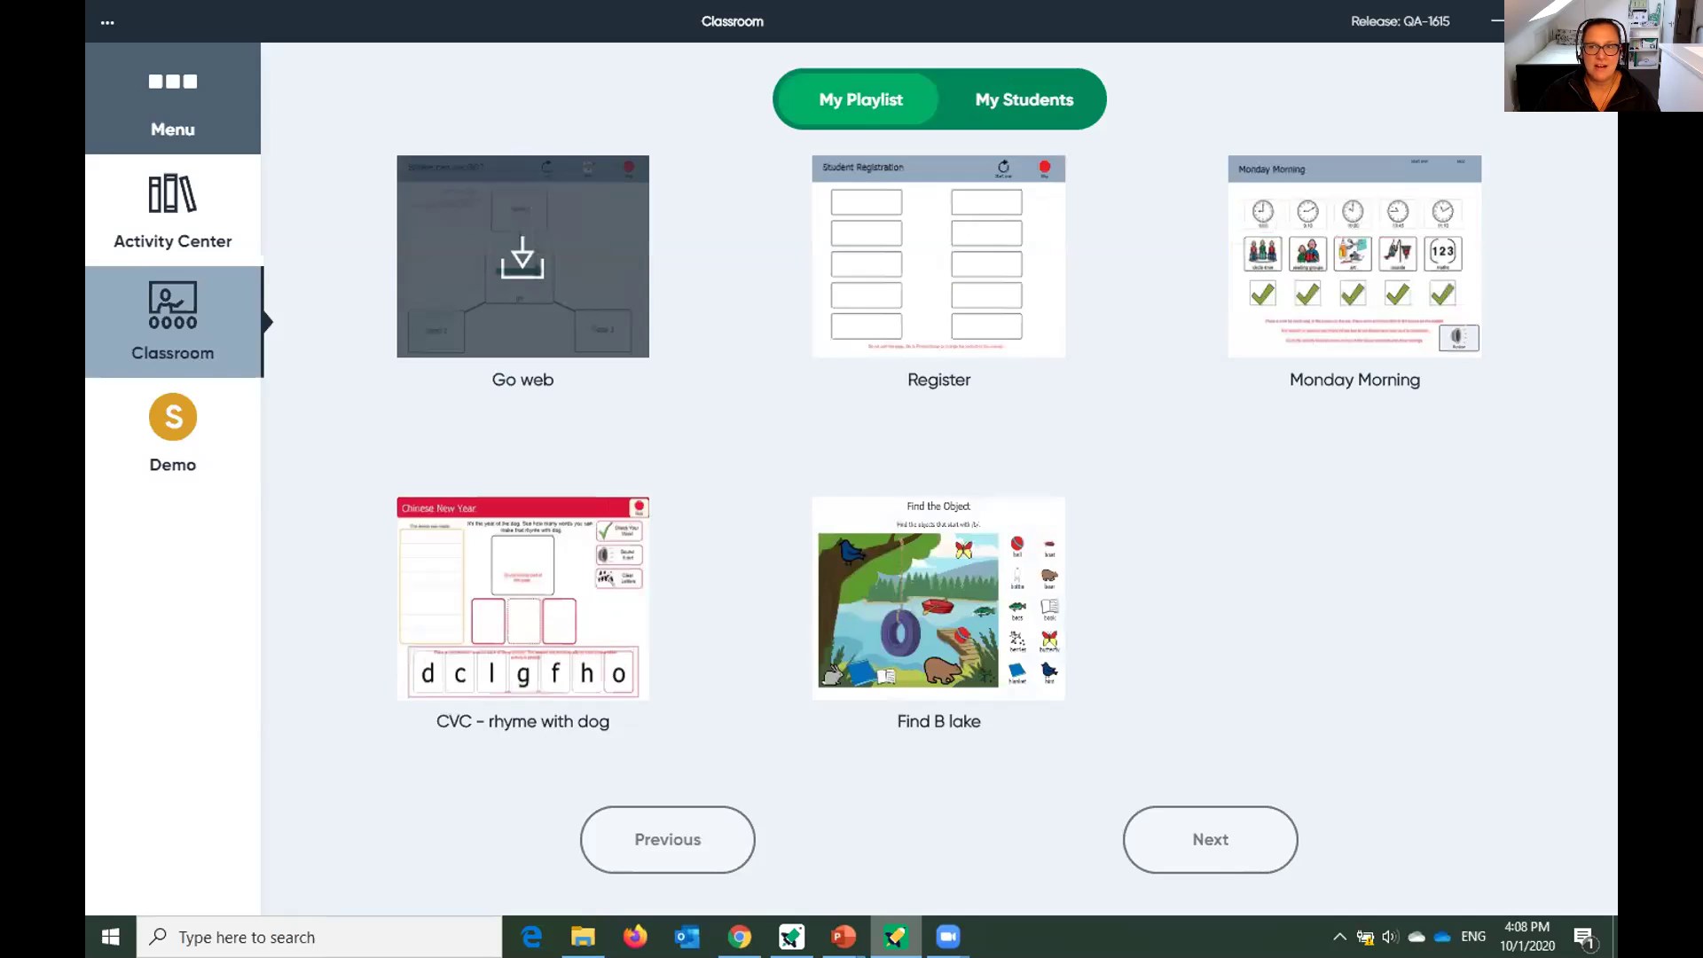
pyautogui.click(510, 264)
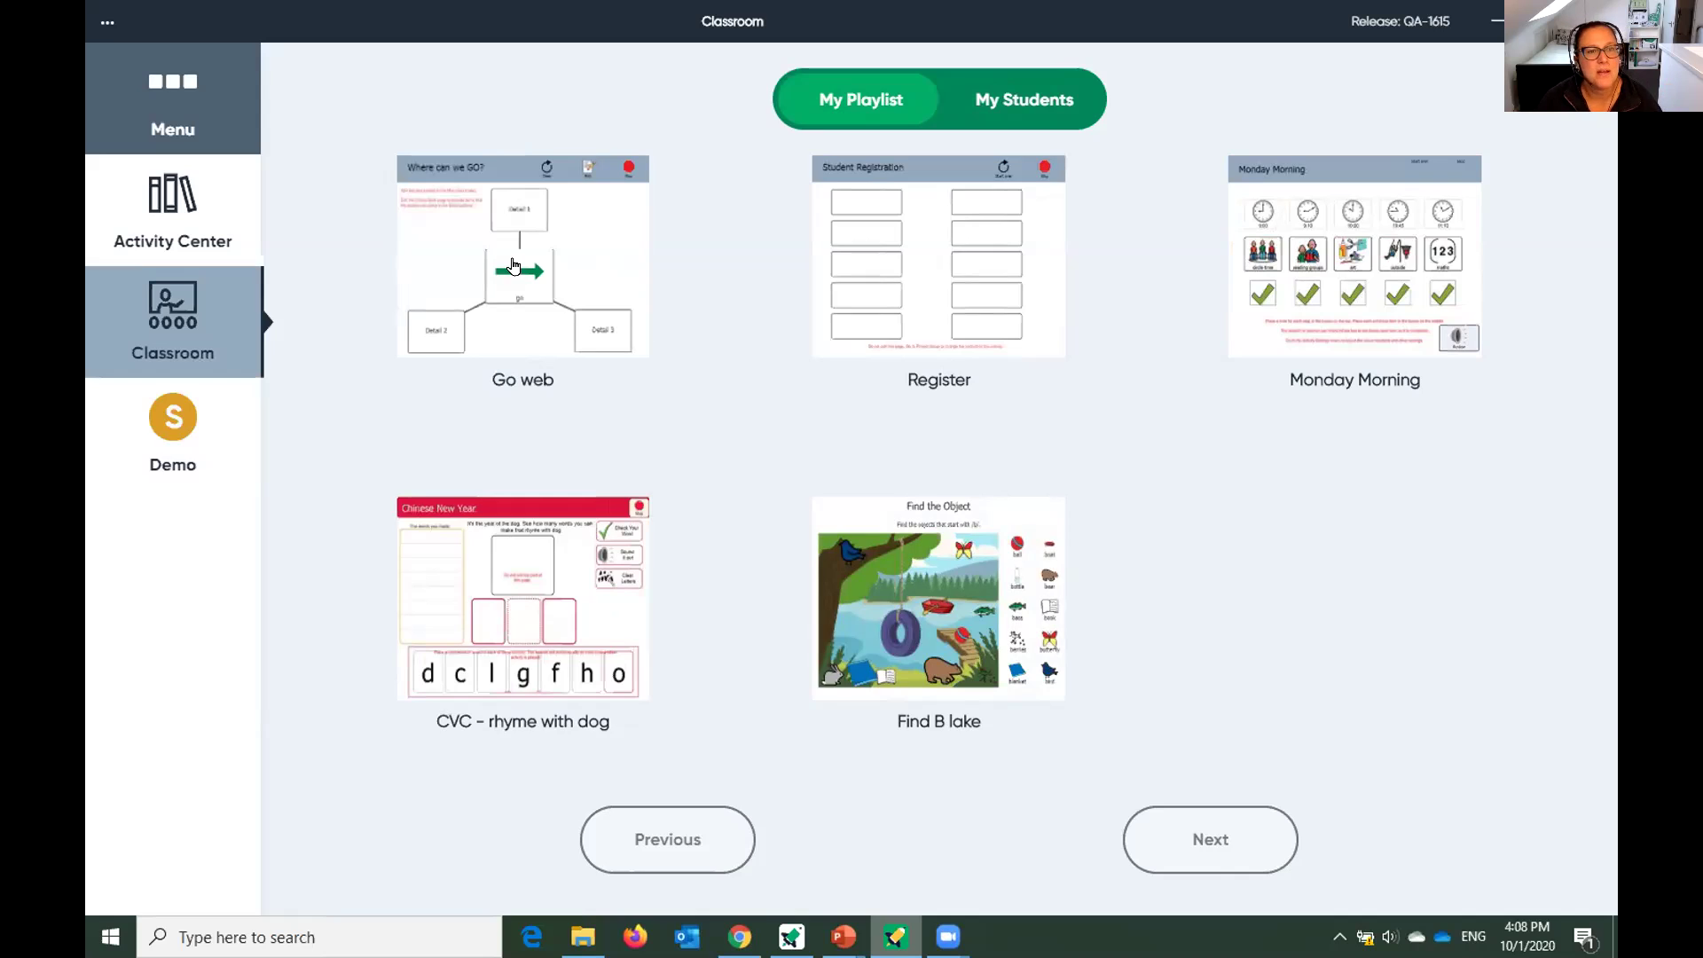
pyautogui.click(513, 266)
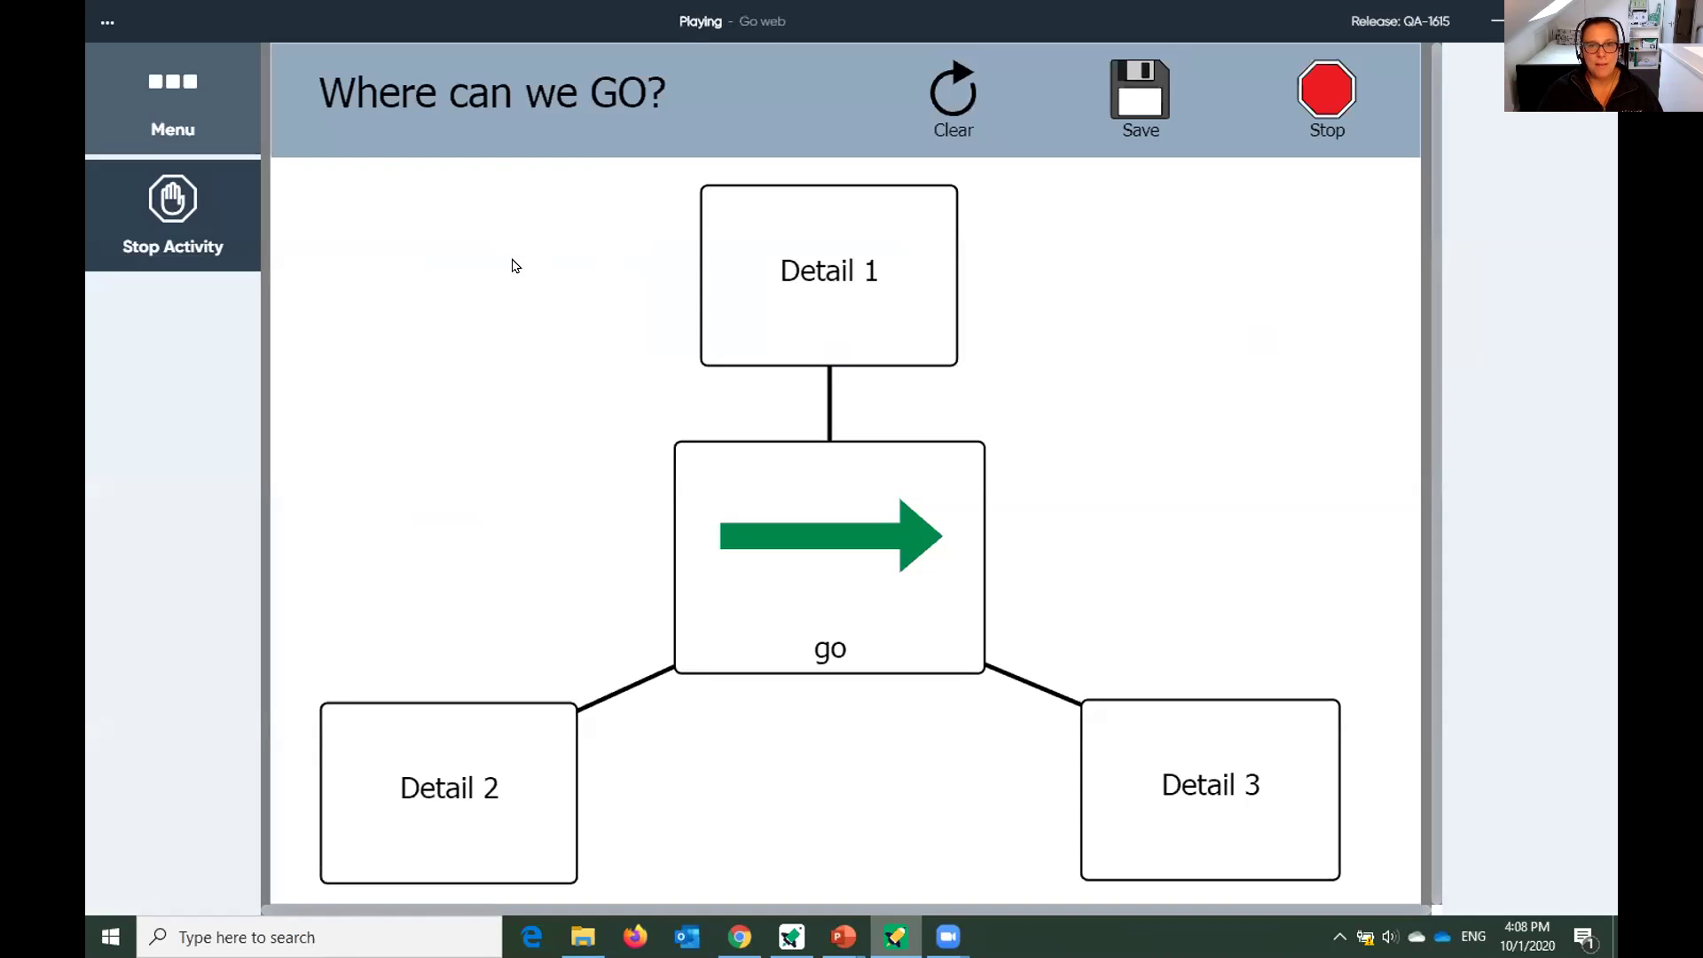
# Place park in Detail 1 and away in Detail 3 of Go web, then stop and exit.
pyautogui.click(853, 334)
pyautogui.click(836, 579)
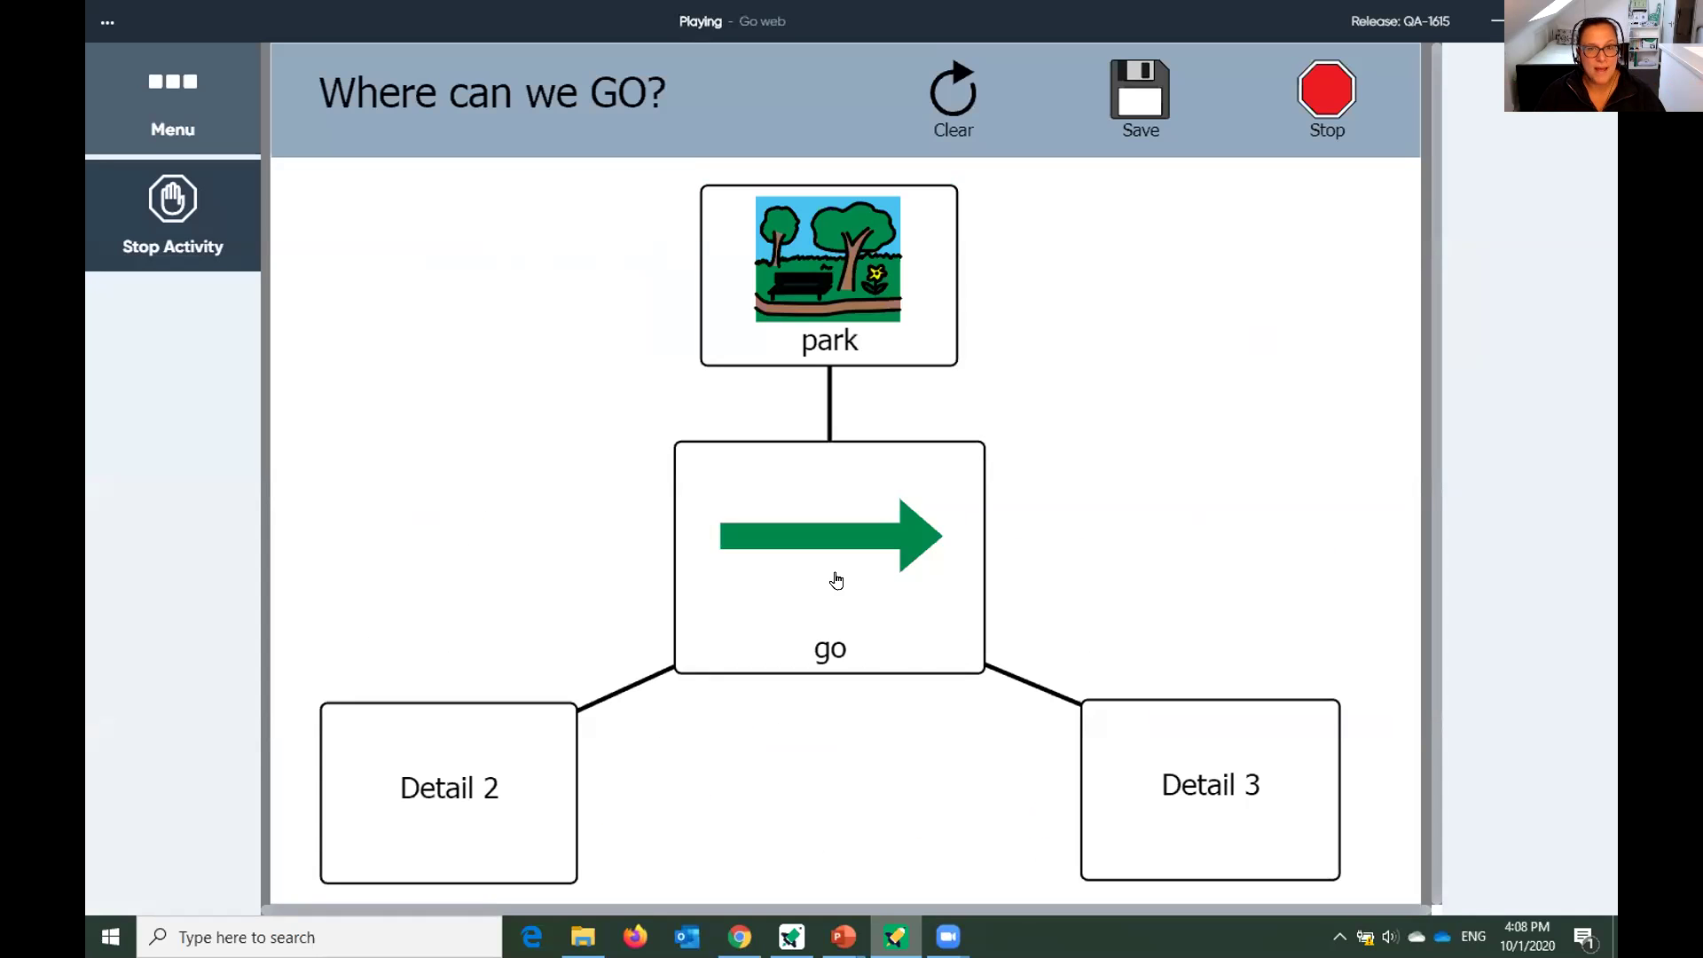
pyautogui.click(1203, 804)
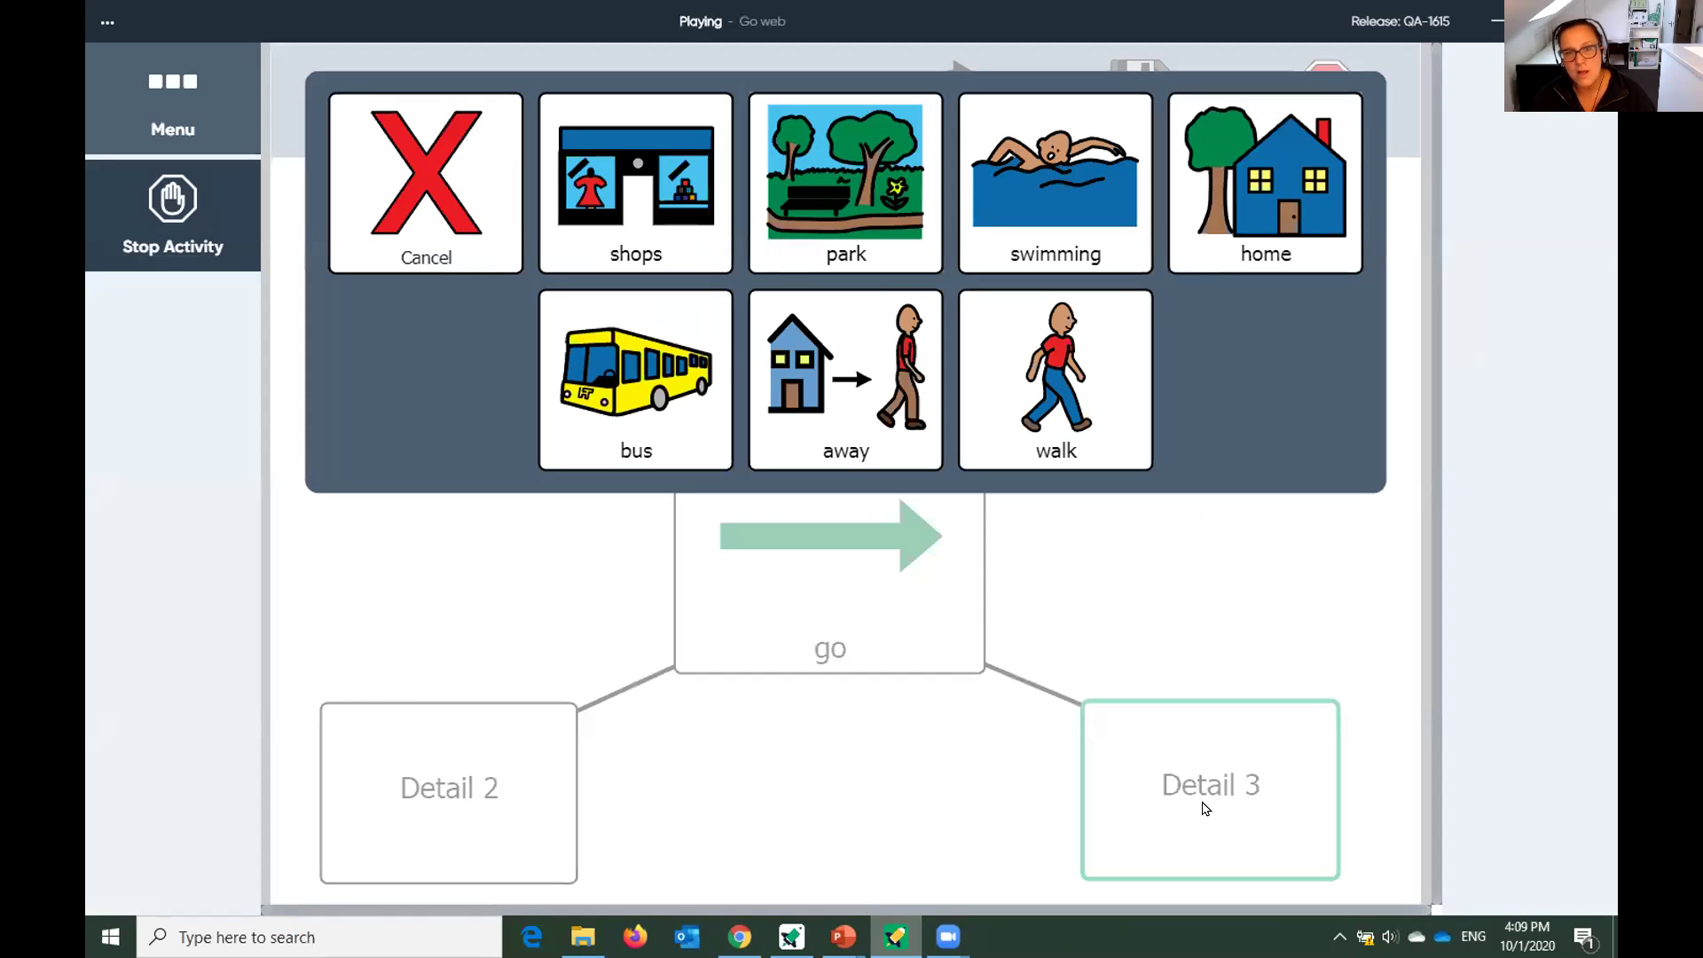
pyautogui.click(892, 430)
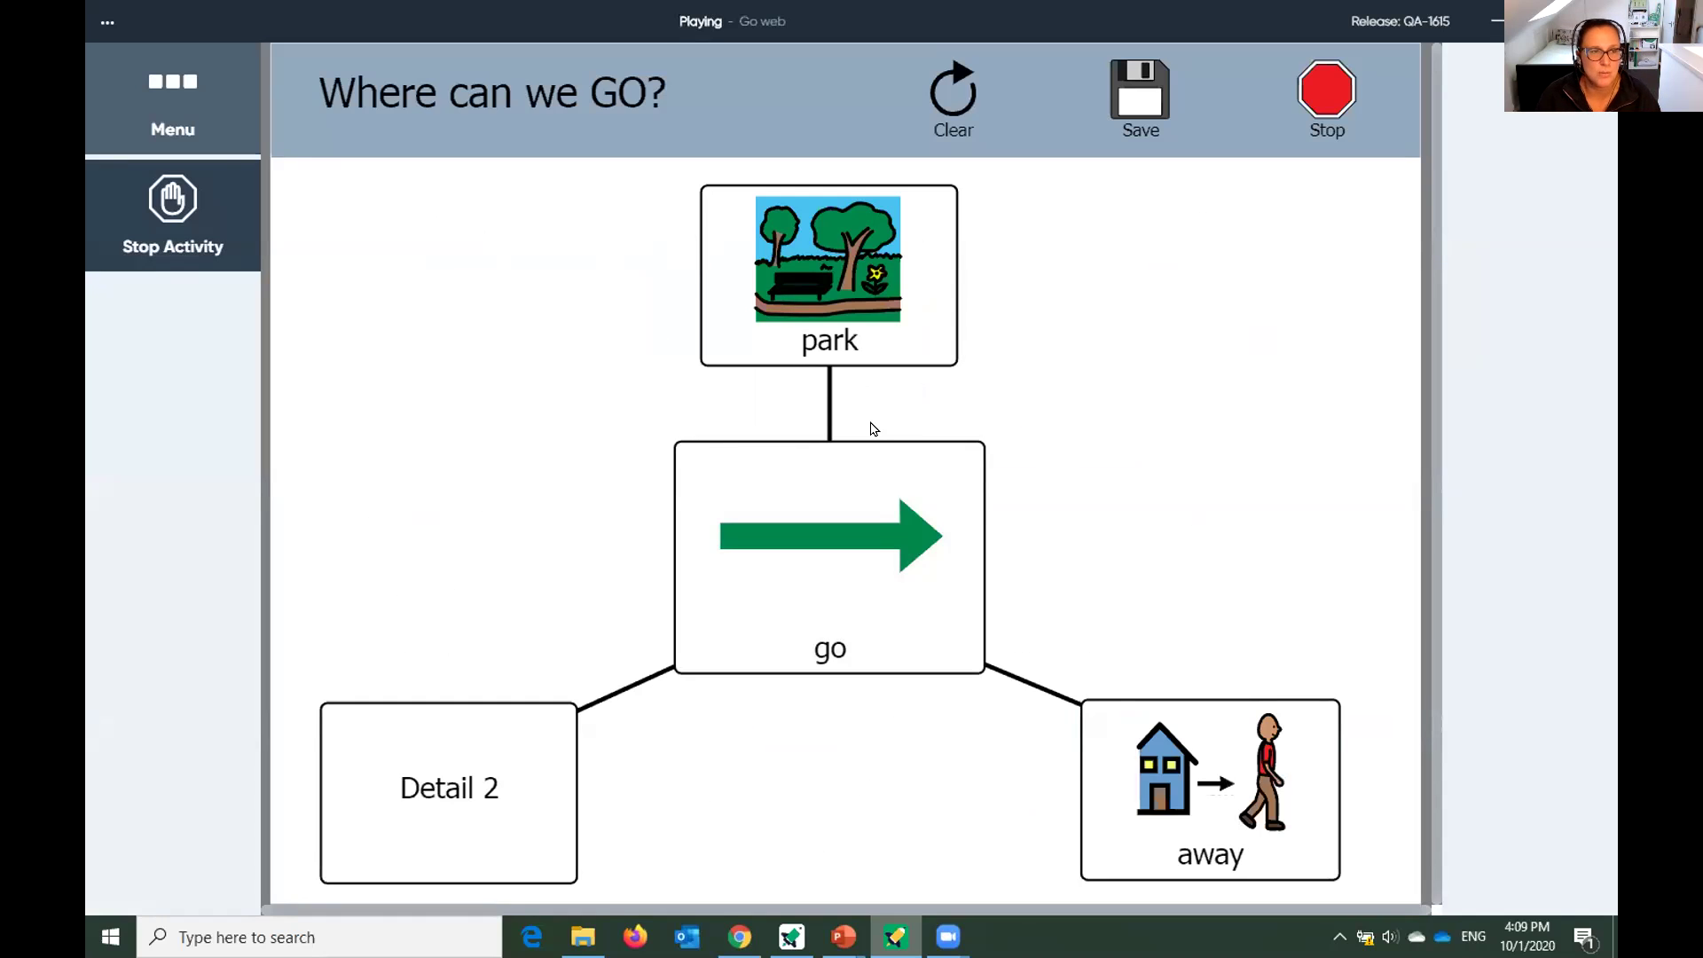
pyautogui.click(1340, 104)
pyautogui.click(787, 505)
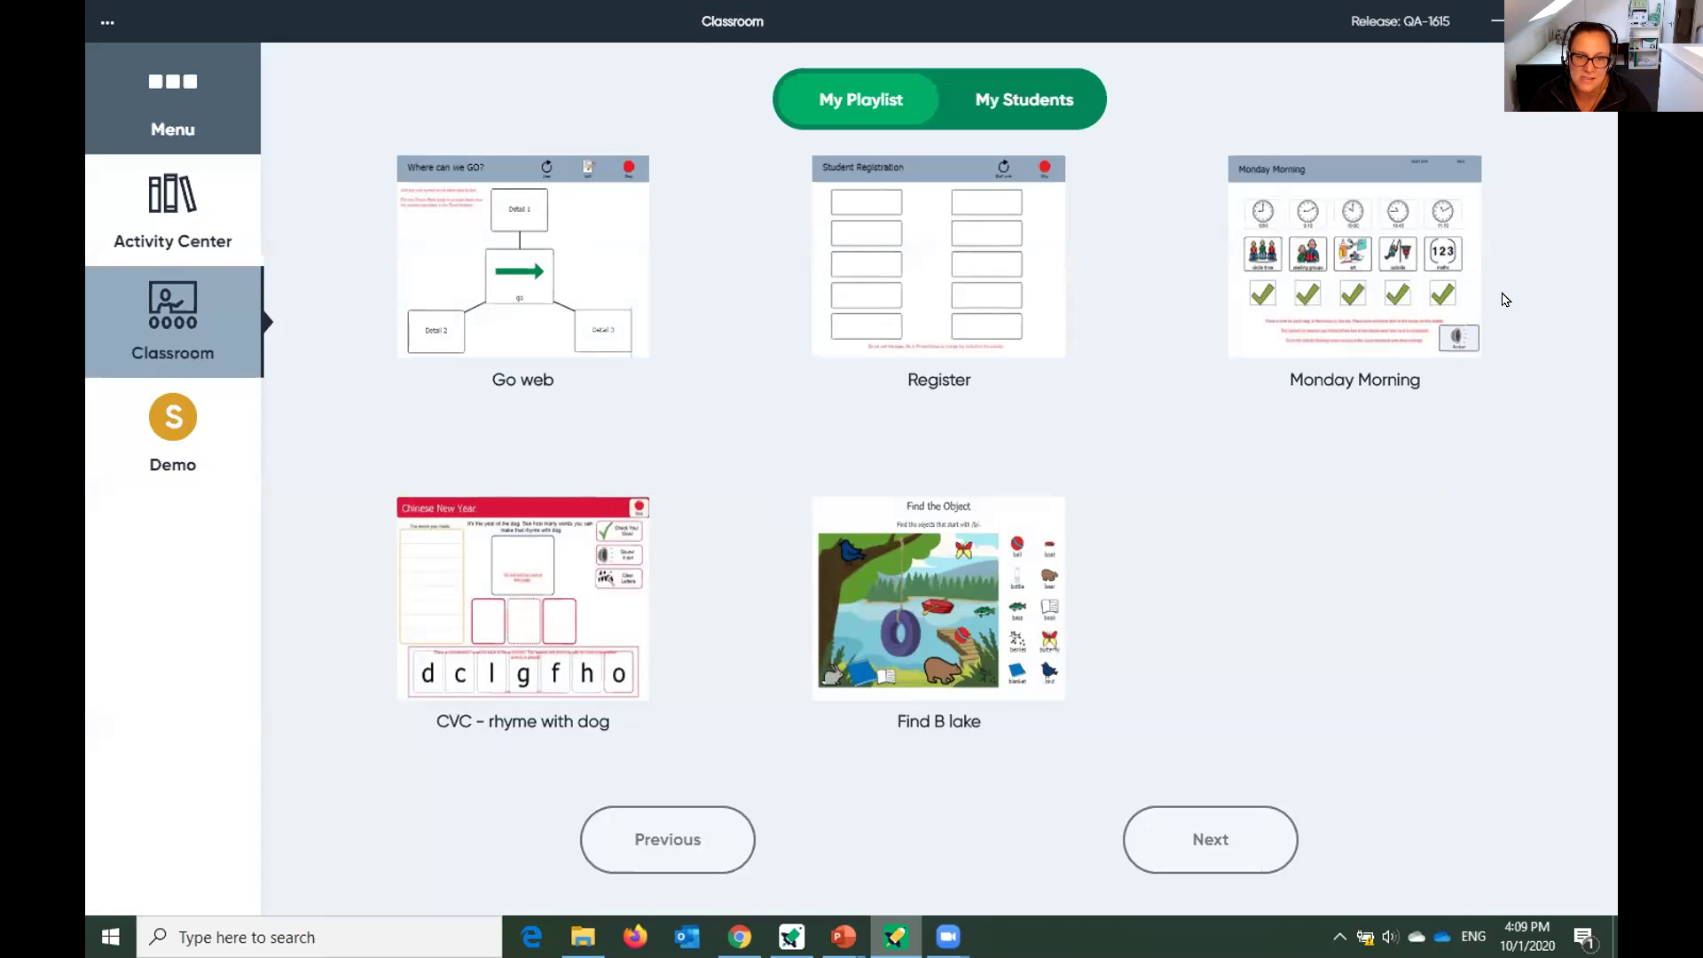
# Open CVC – rhyme with dog, spell d-o-g, check the word, then exit the activity.
pyautogui.click(577, 594)
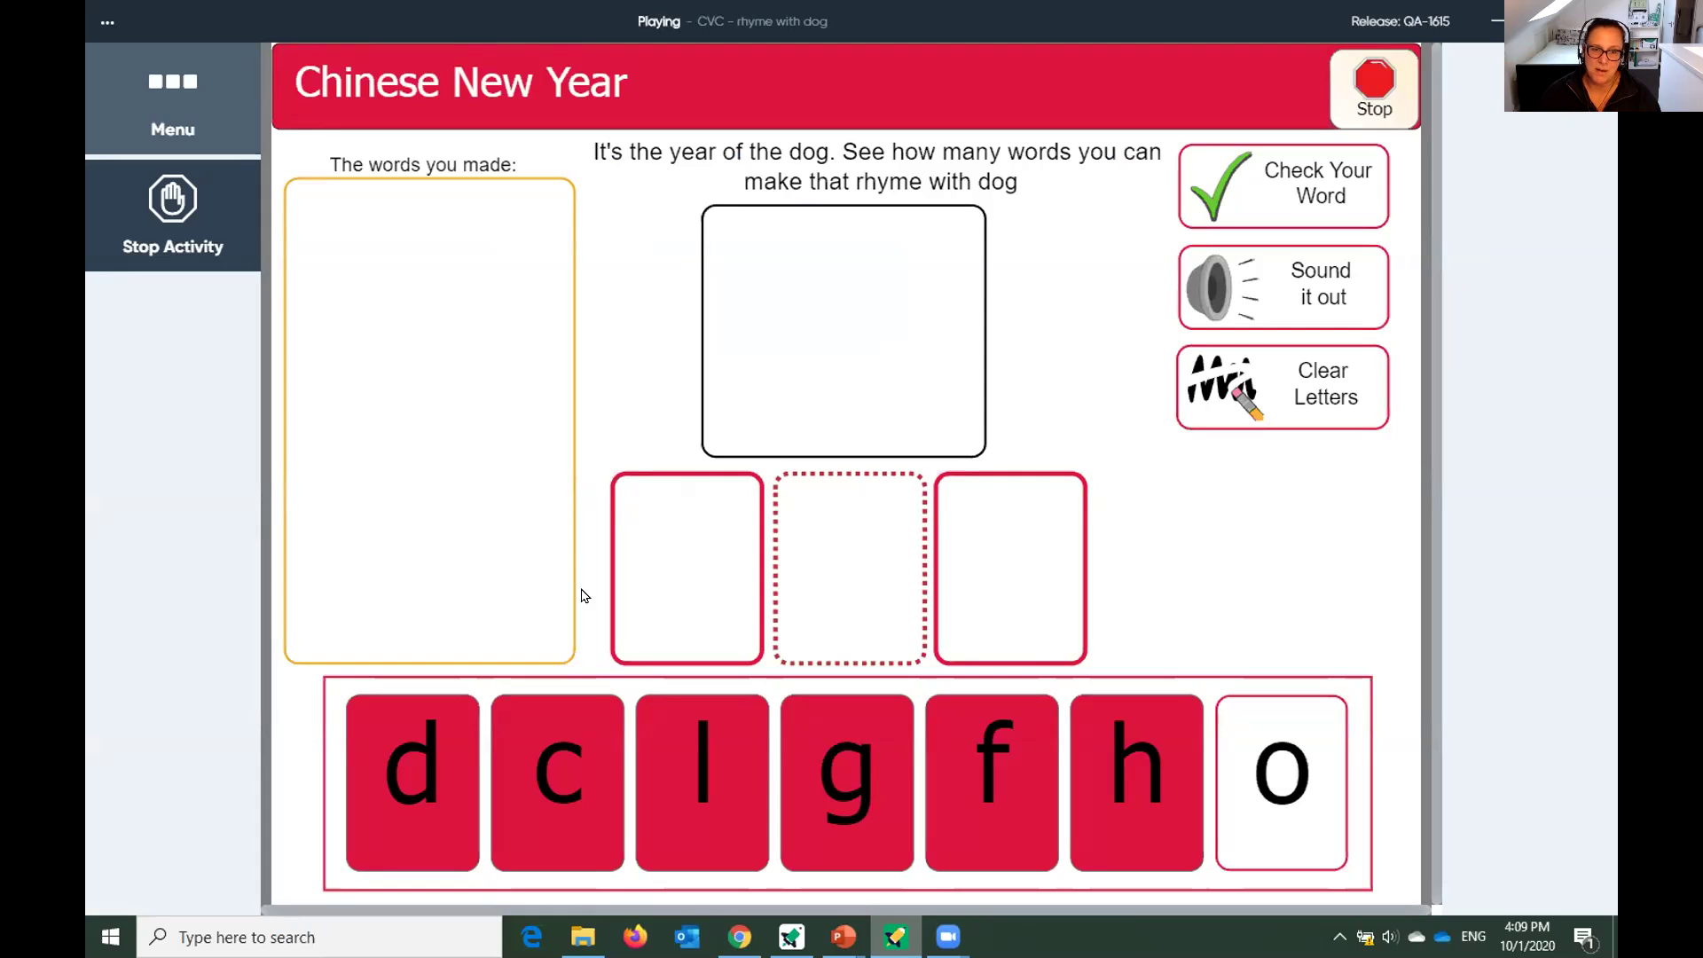
pyautogui.click(450, 743)
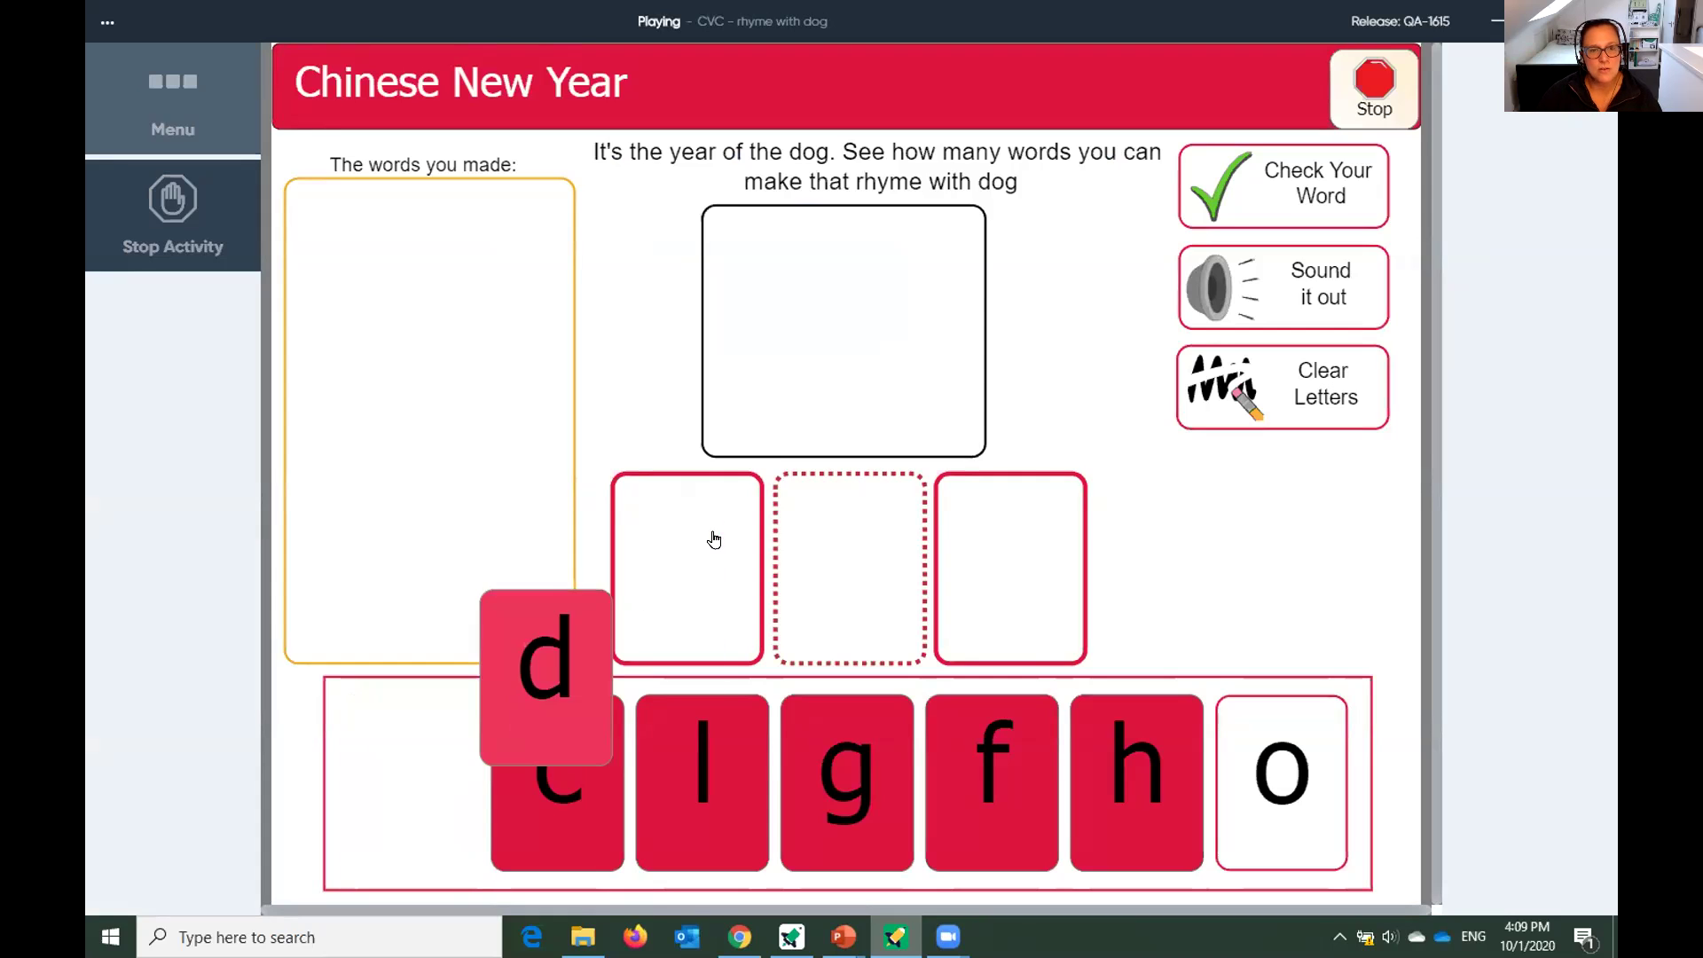
pyautogui.click(1257, 780)
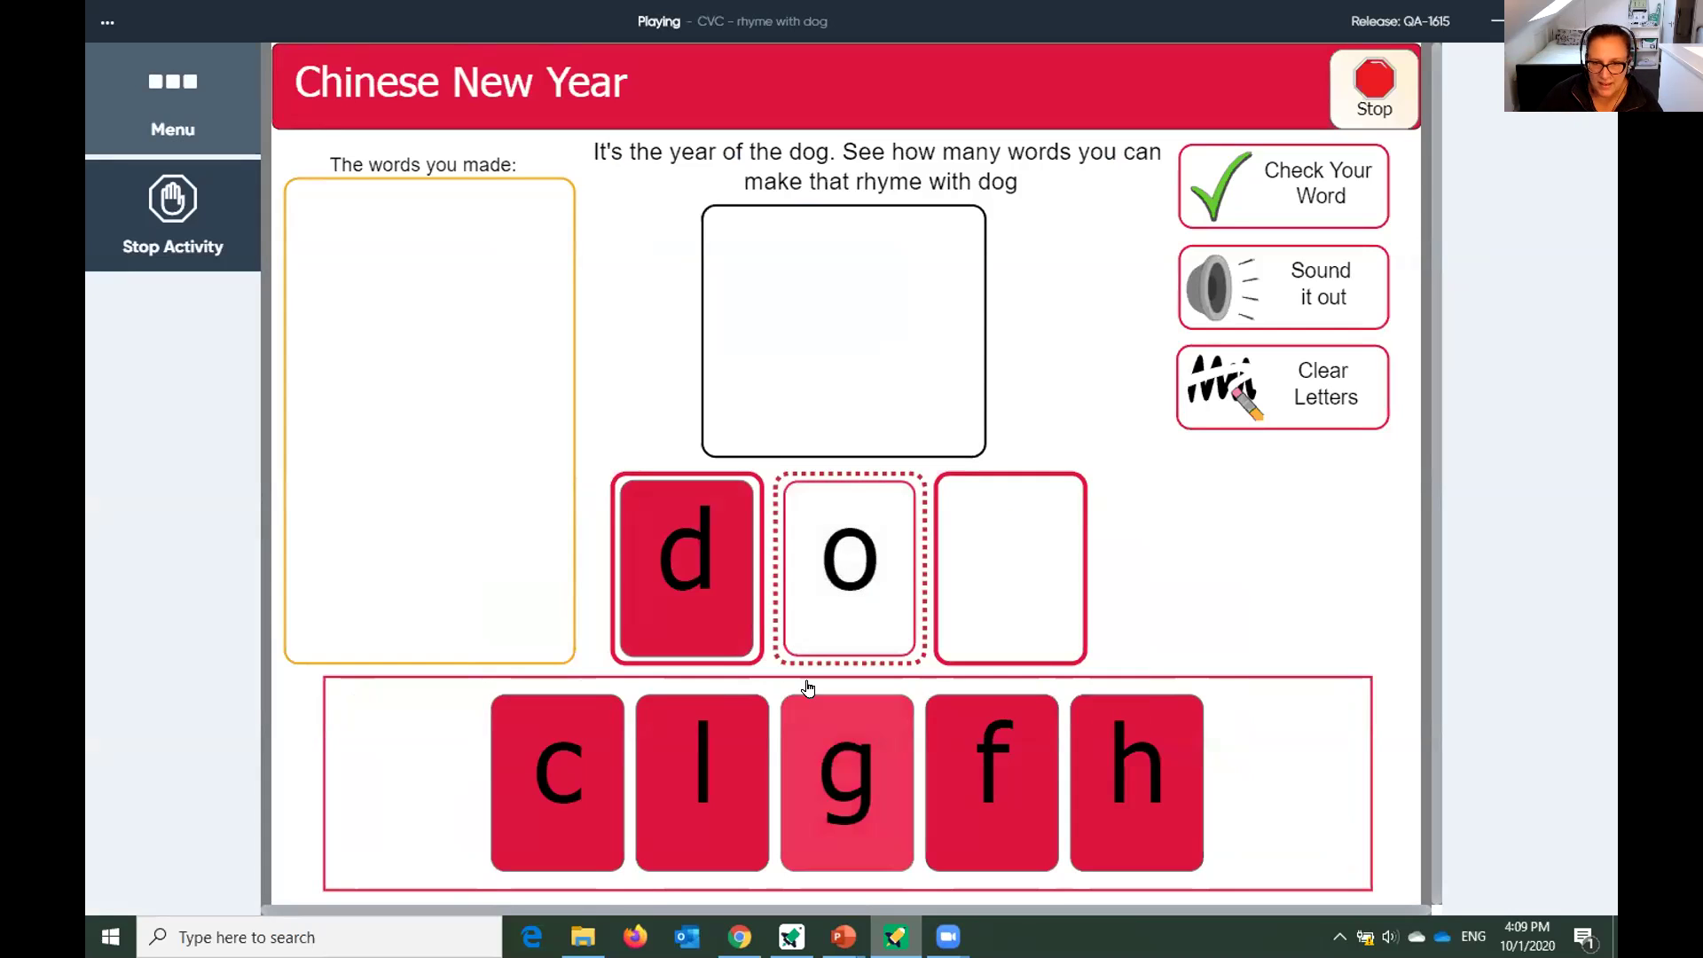
pyautogui.click(811, 709)
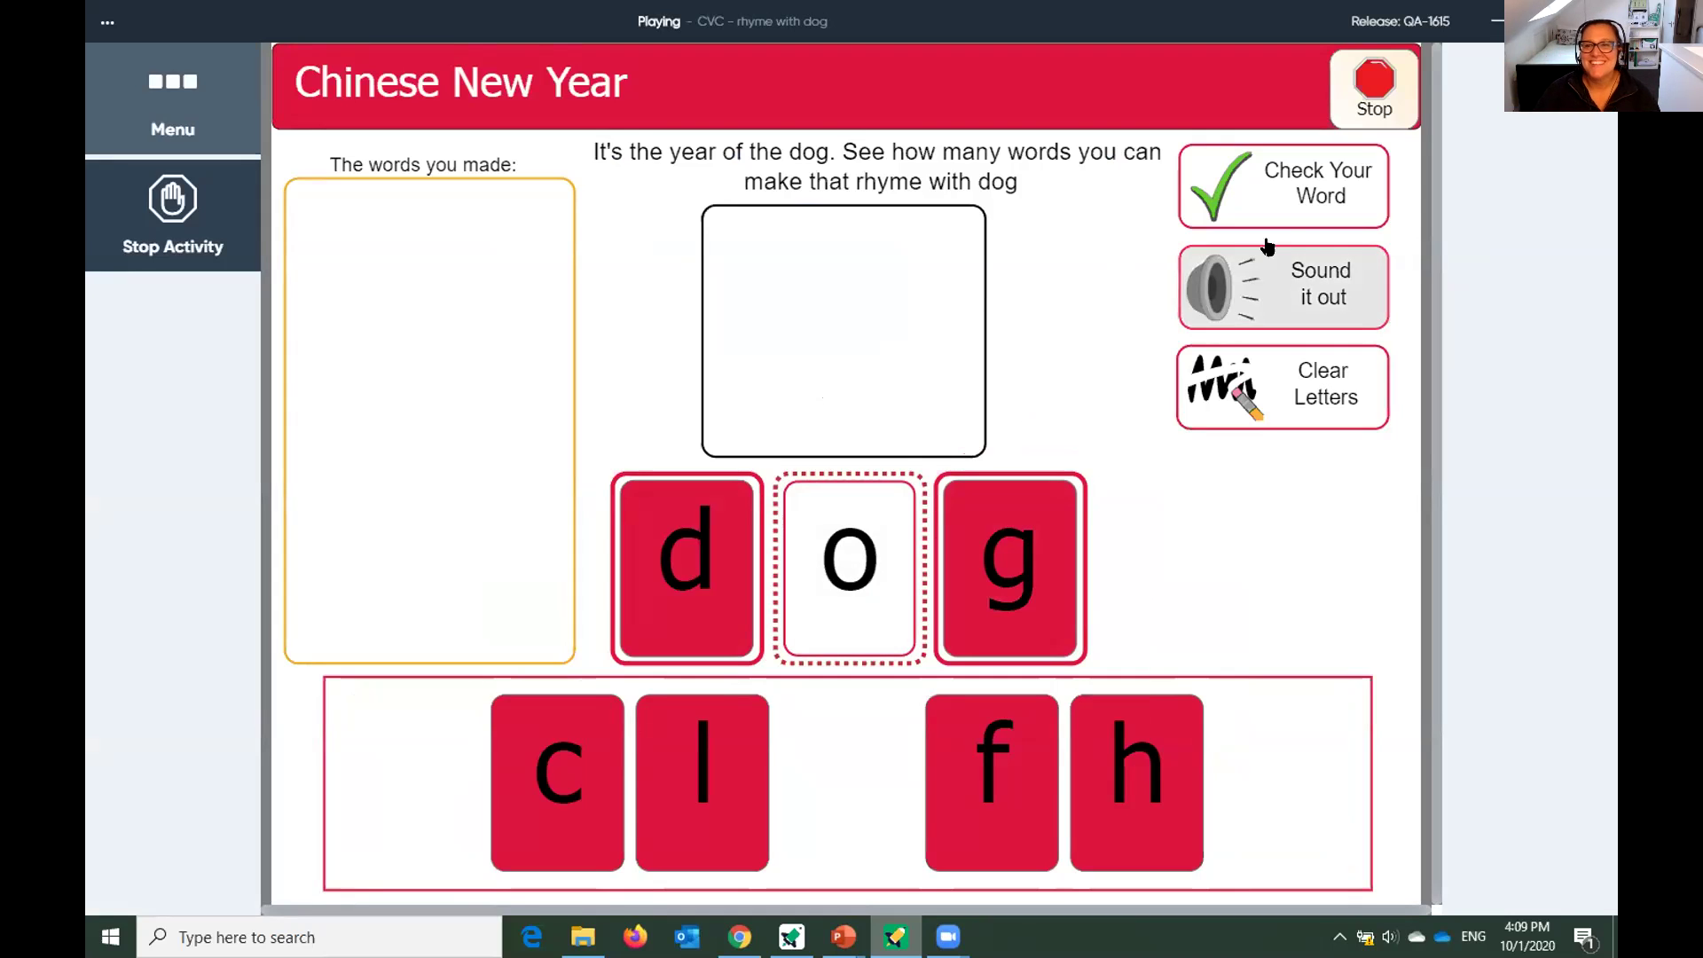
pyautogui.click(1315, 186)
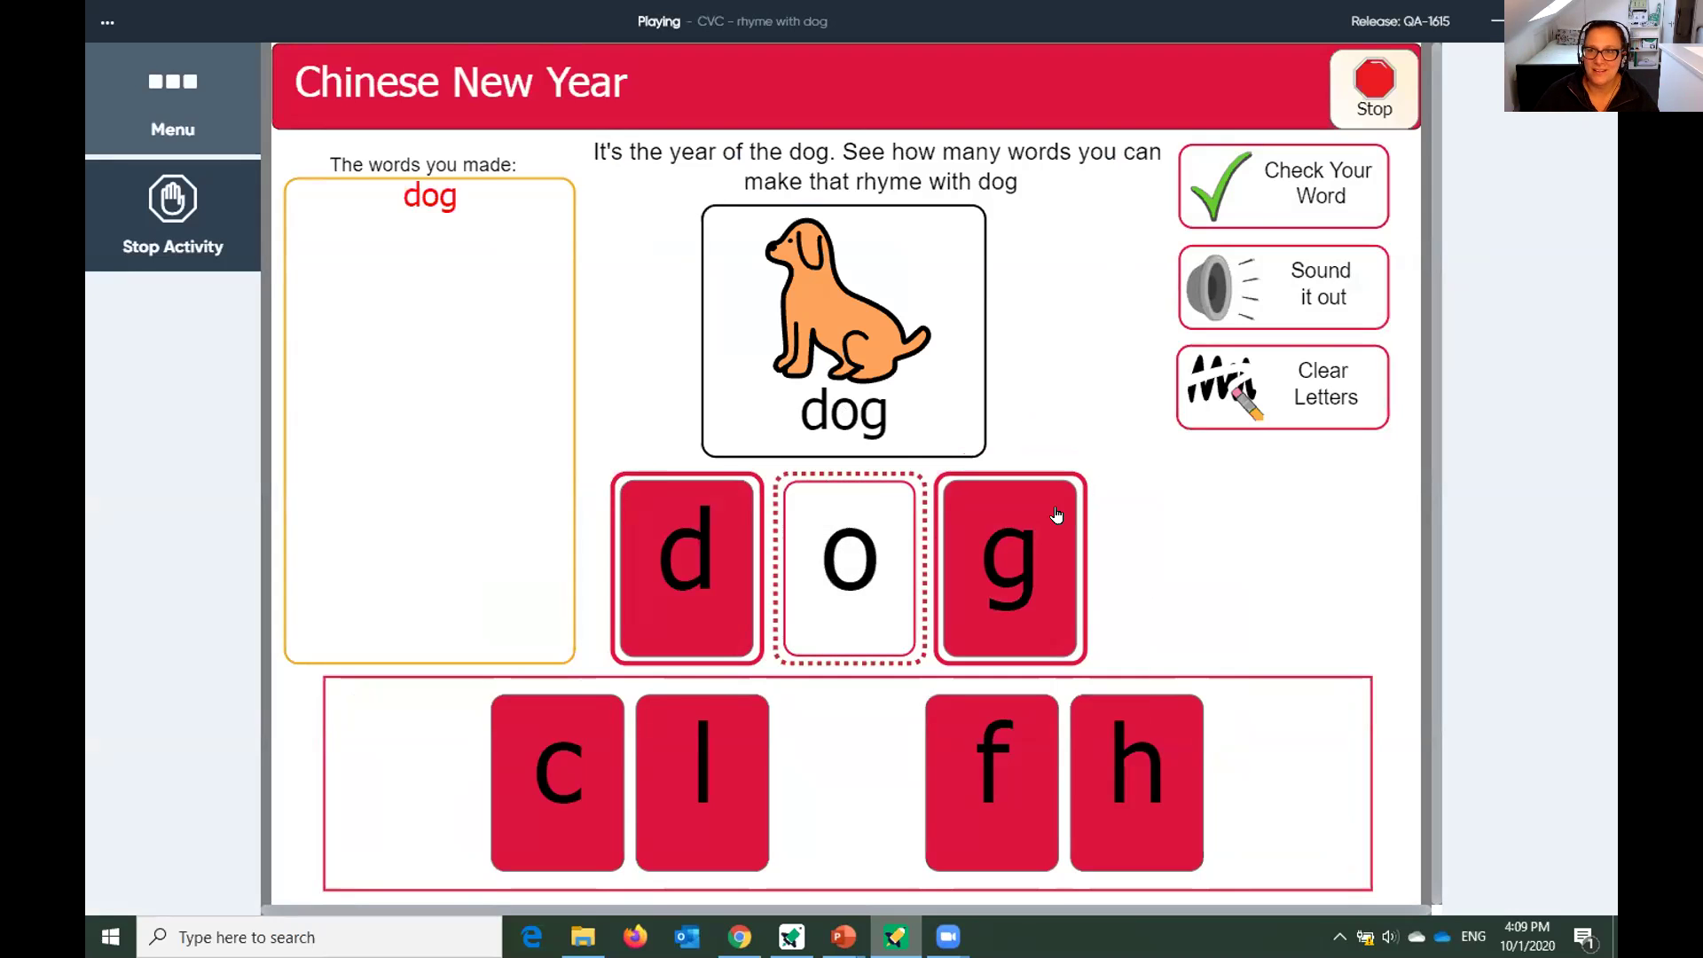
pyautogui.click(175, 229)
pyautogui.click(789, 508)
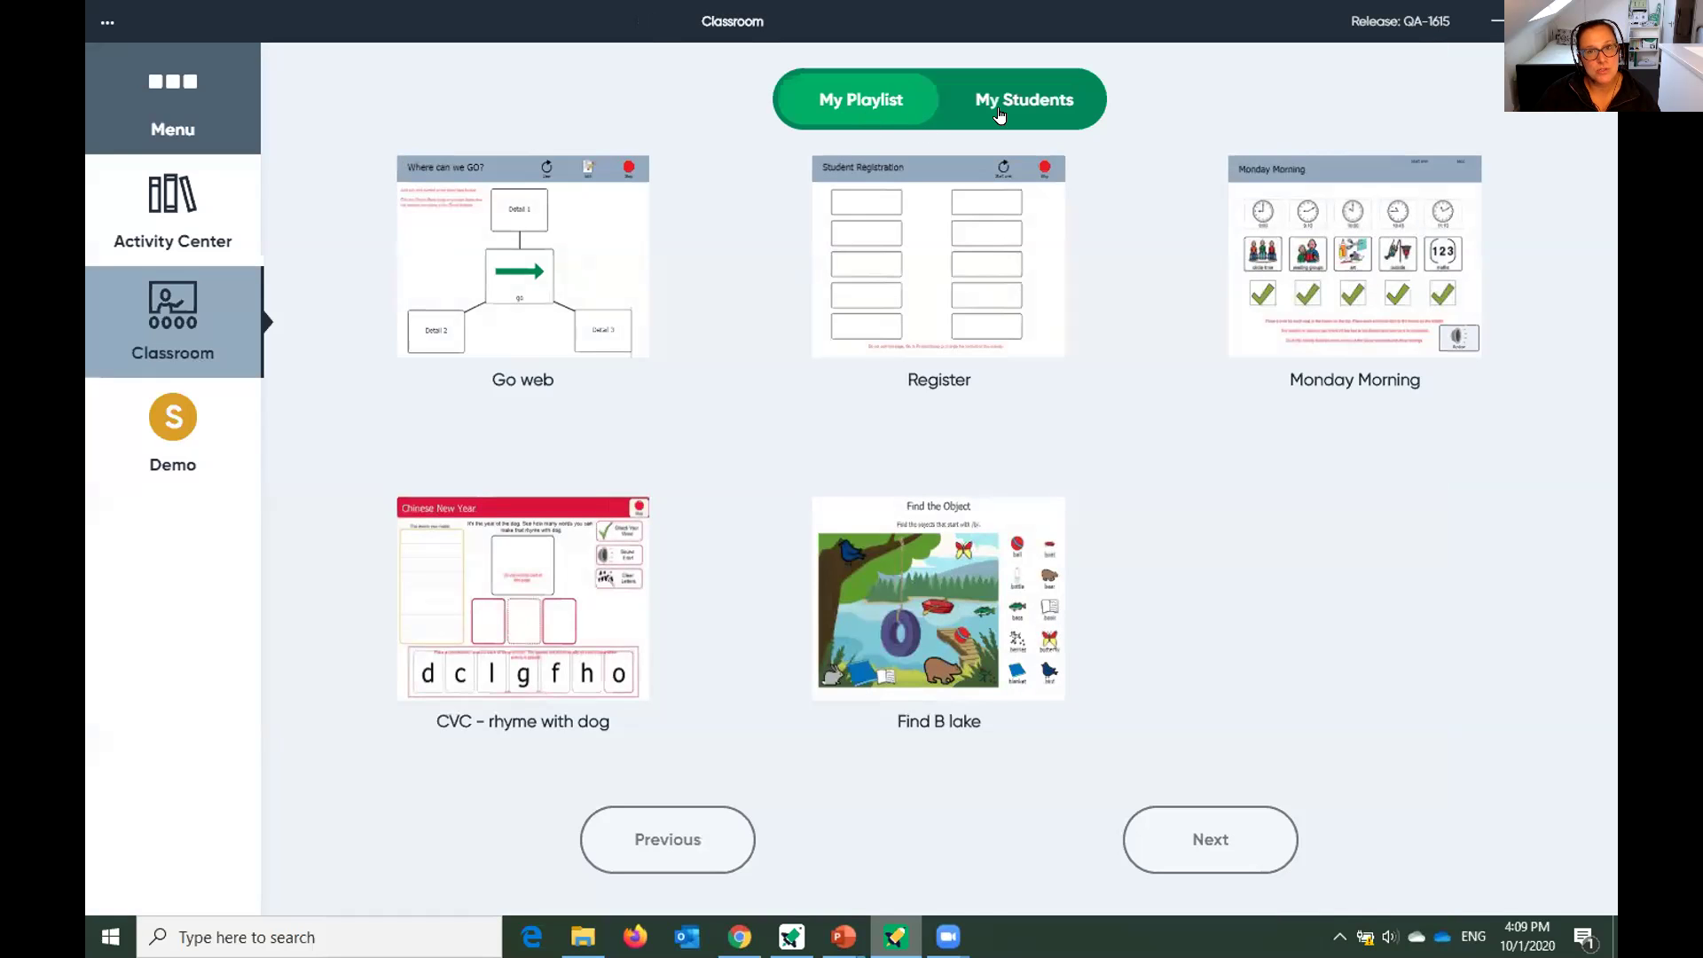
# Open the first student's matching activity, pair p with the patting-hand picture, then exit.
pyautogui.click(1021, 102)
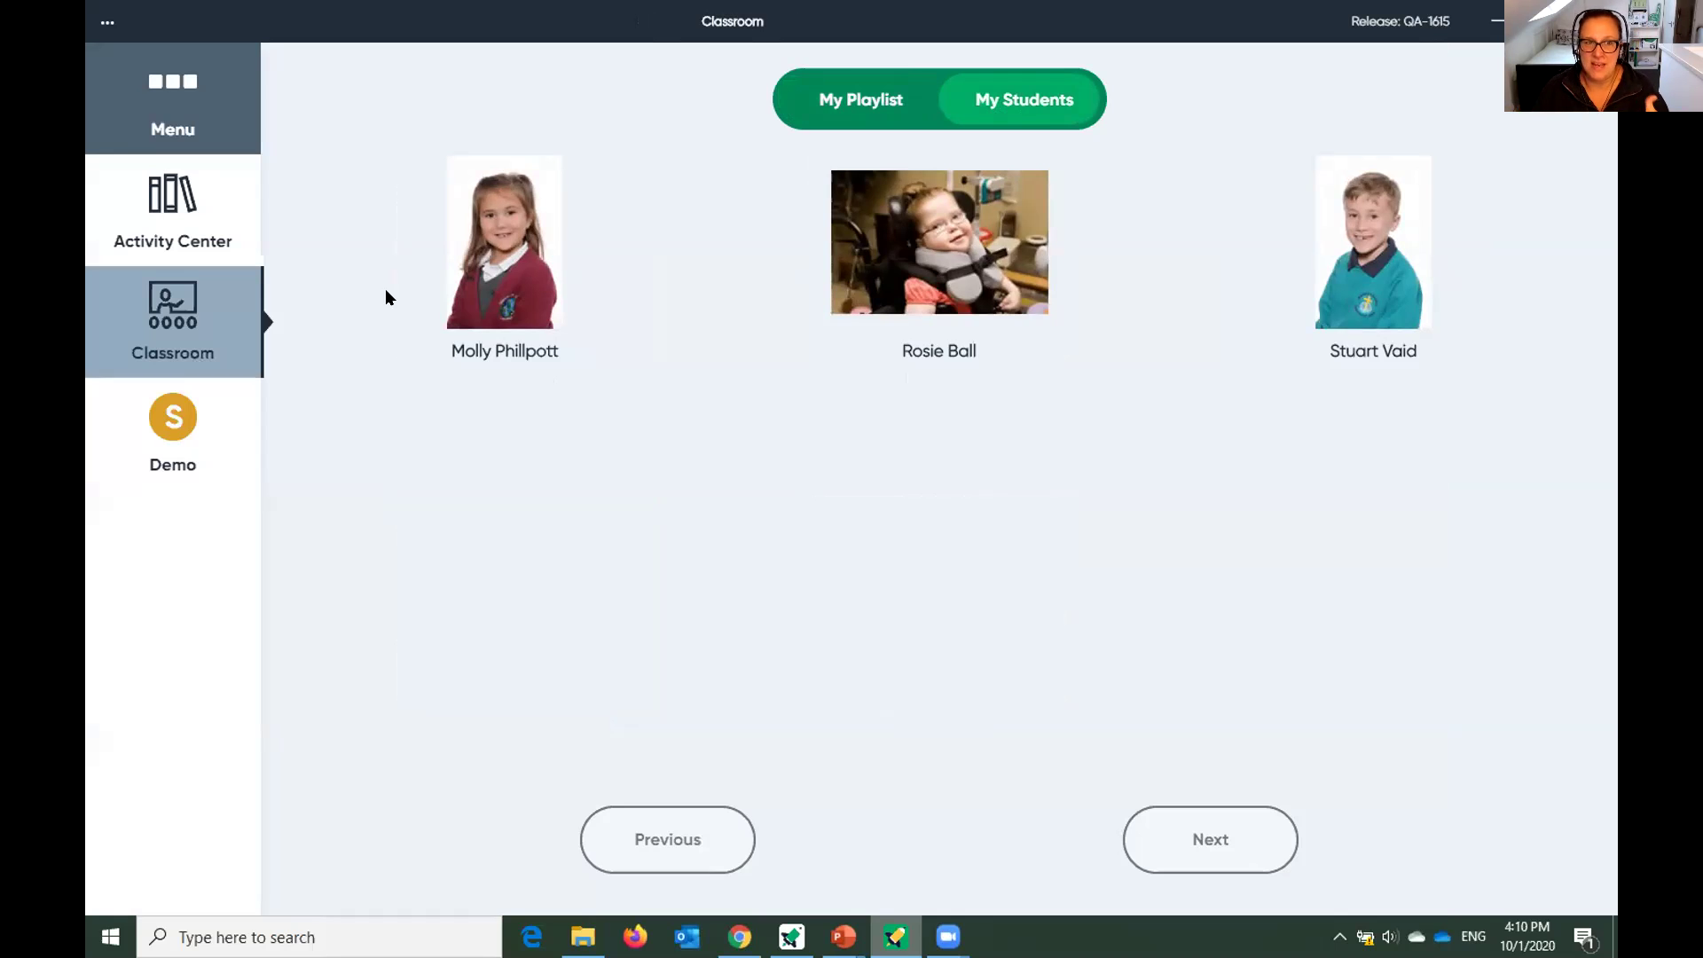
pyautogui.click(467, 296)
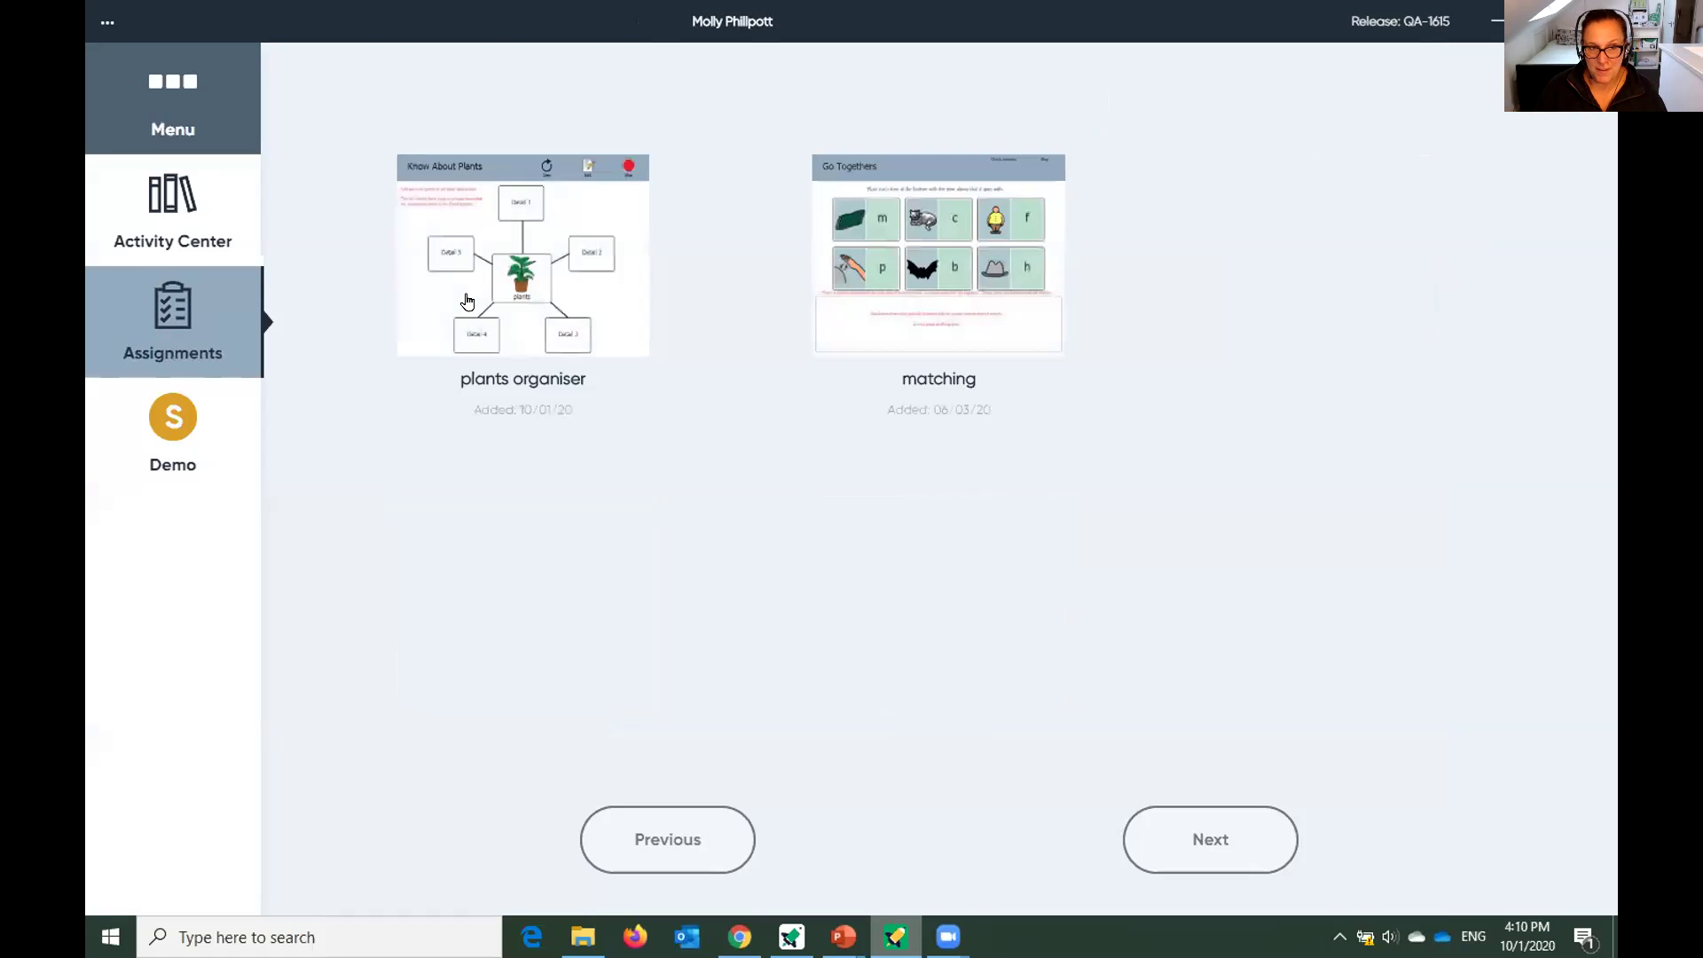
pyautogui.click(856, 330)
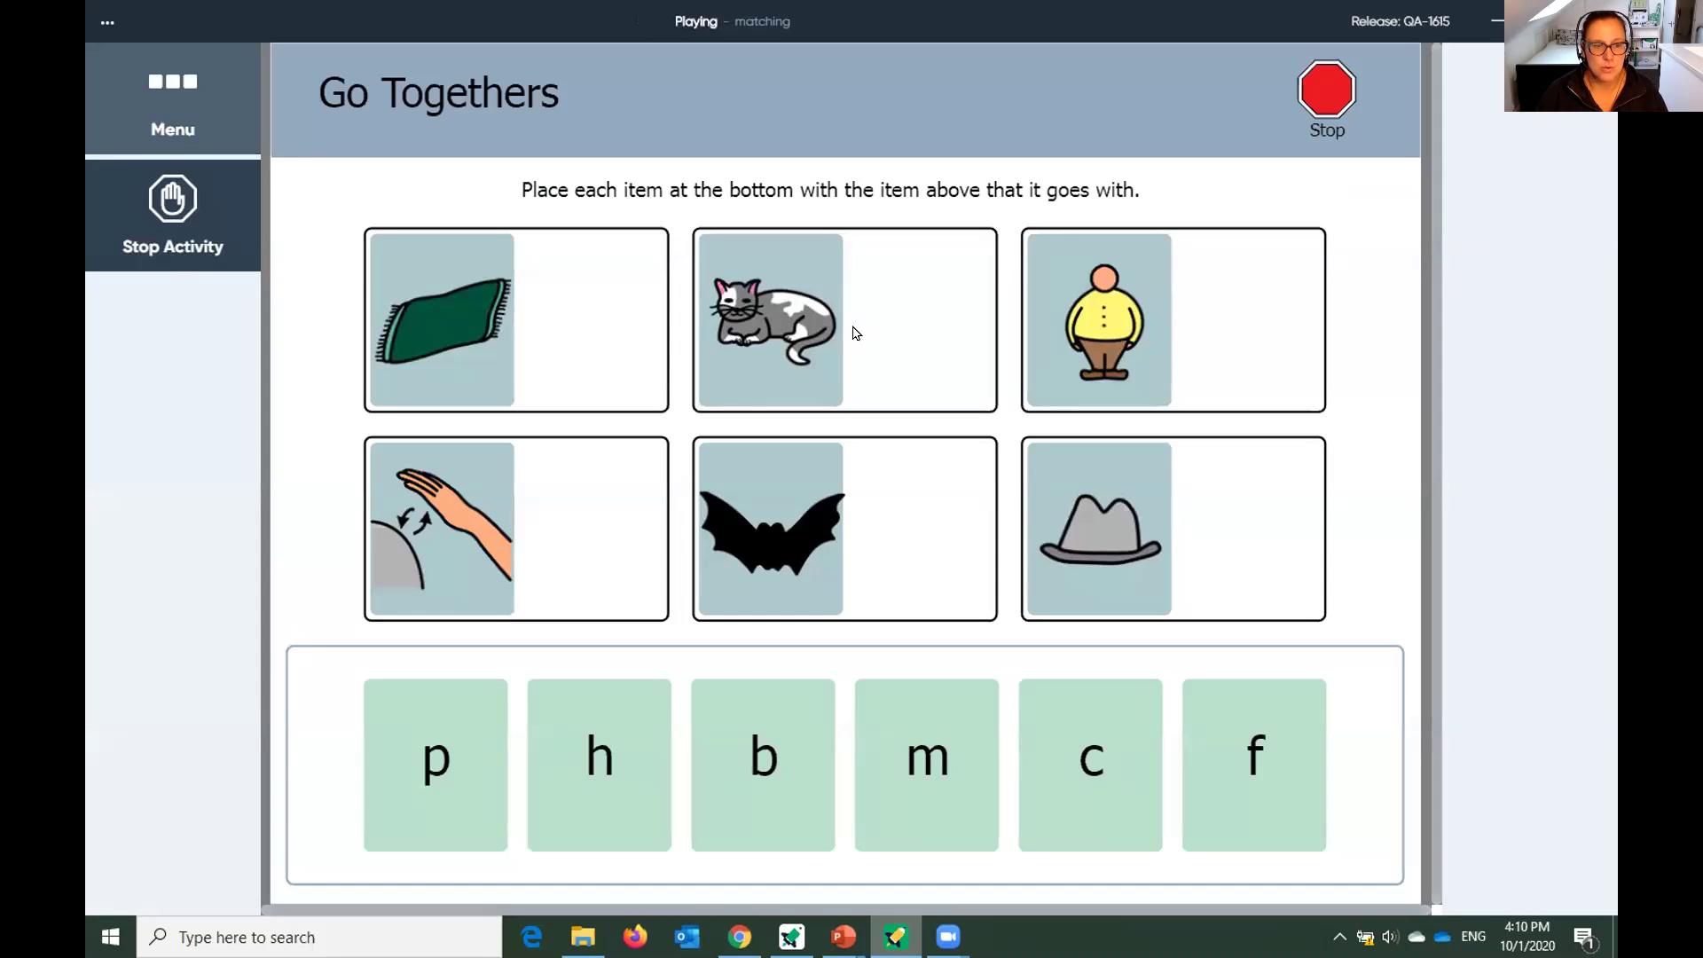
pyautogui.moveTo(452, 712); pyautogui.dragTo(563, 513)
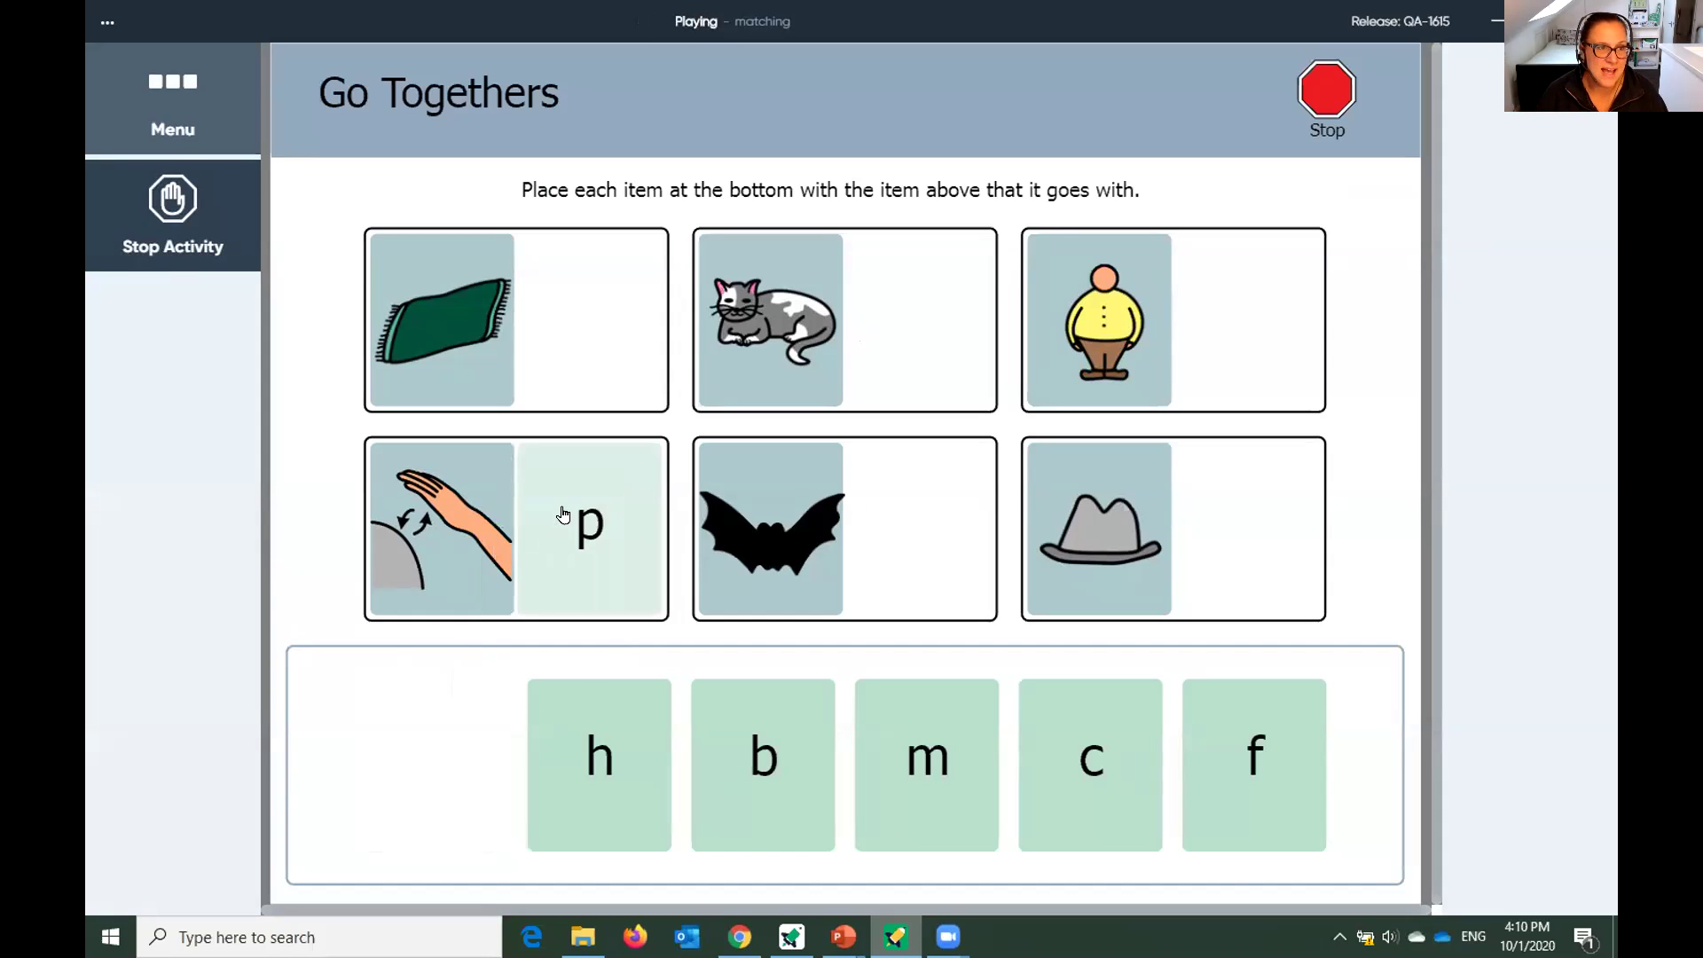
pyautogui.click(162, 217)
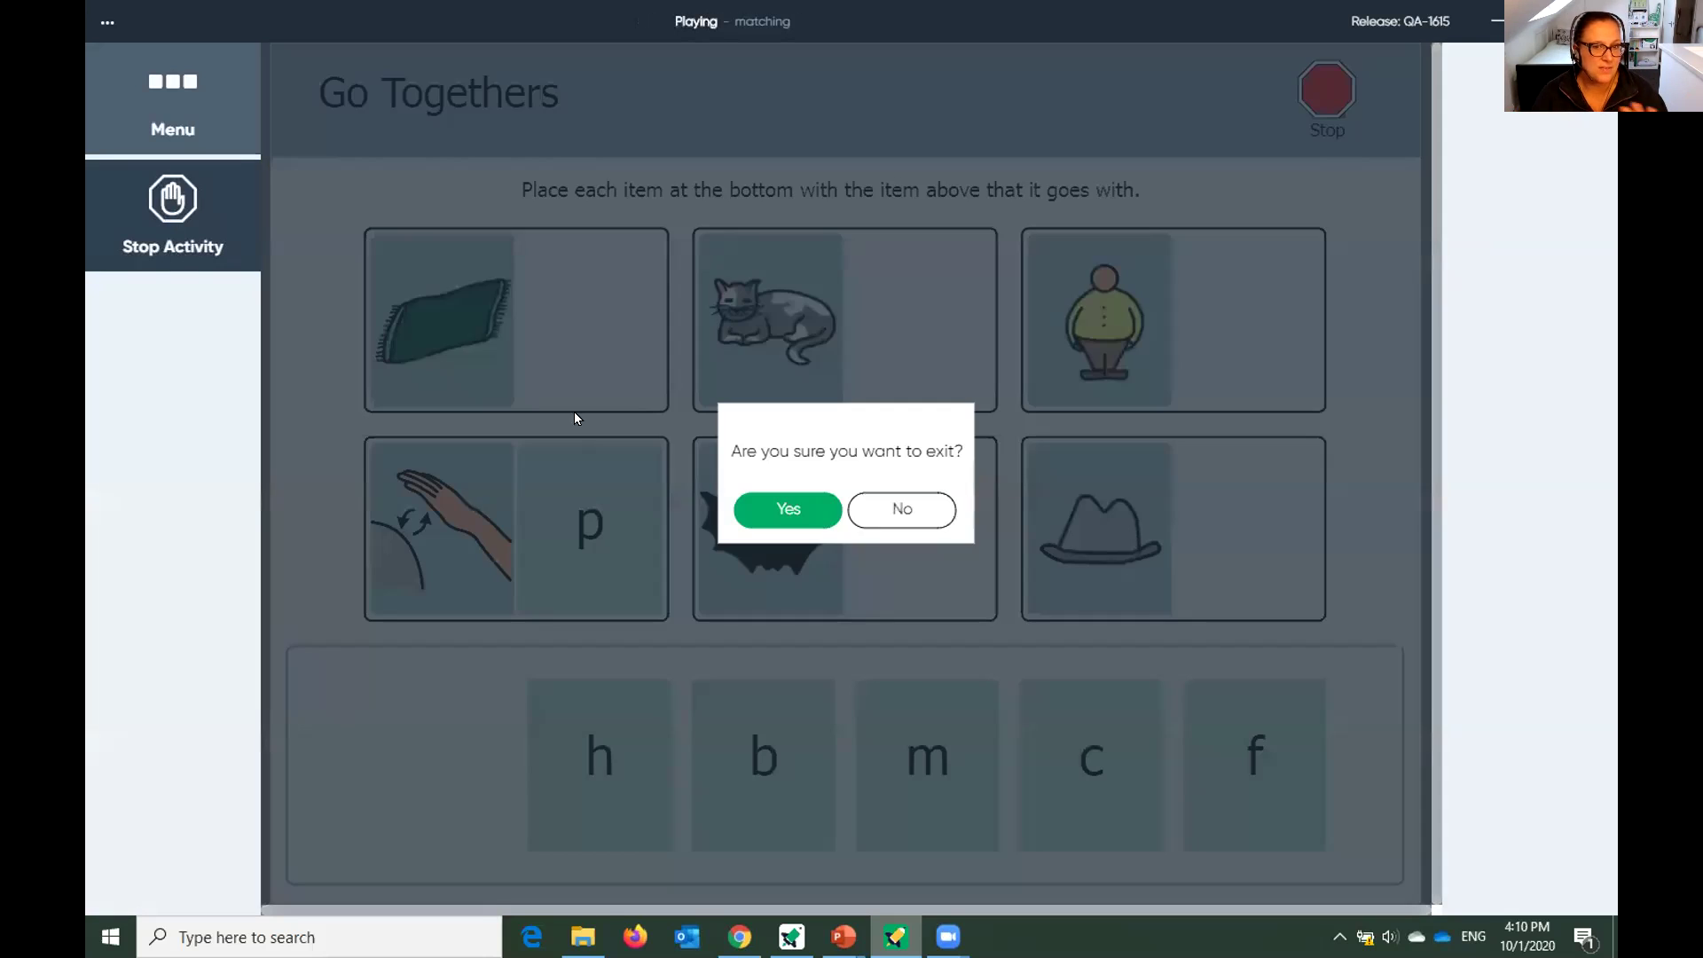
pyautogui.click(761, 513)
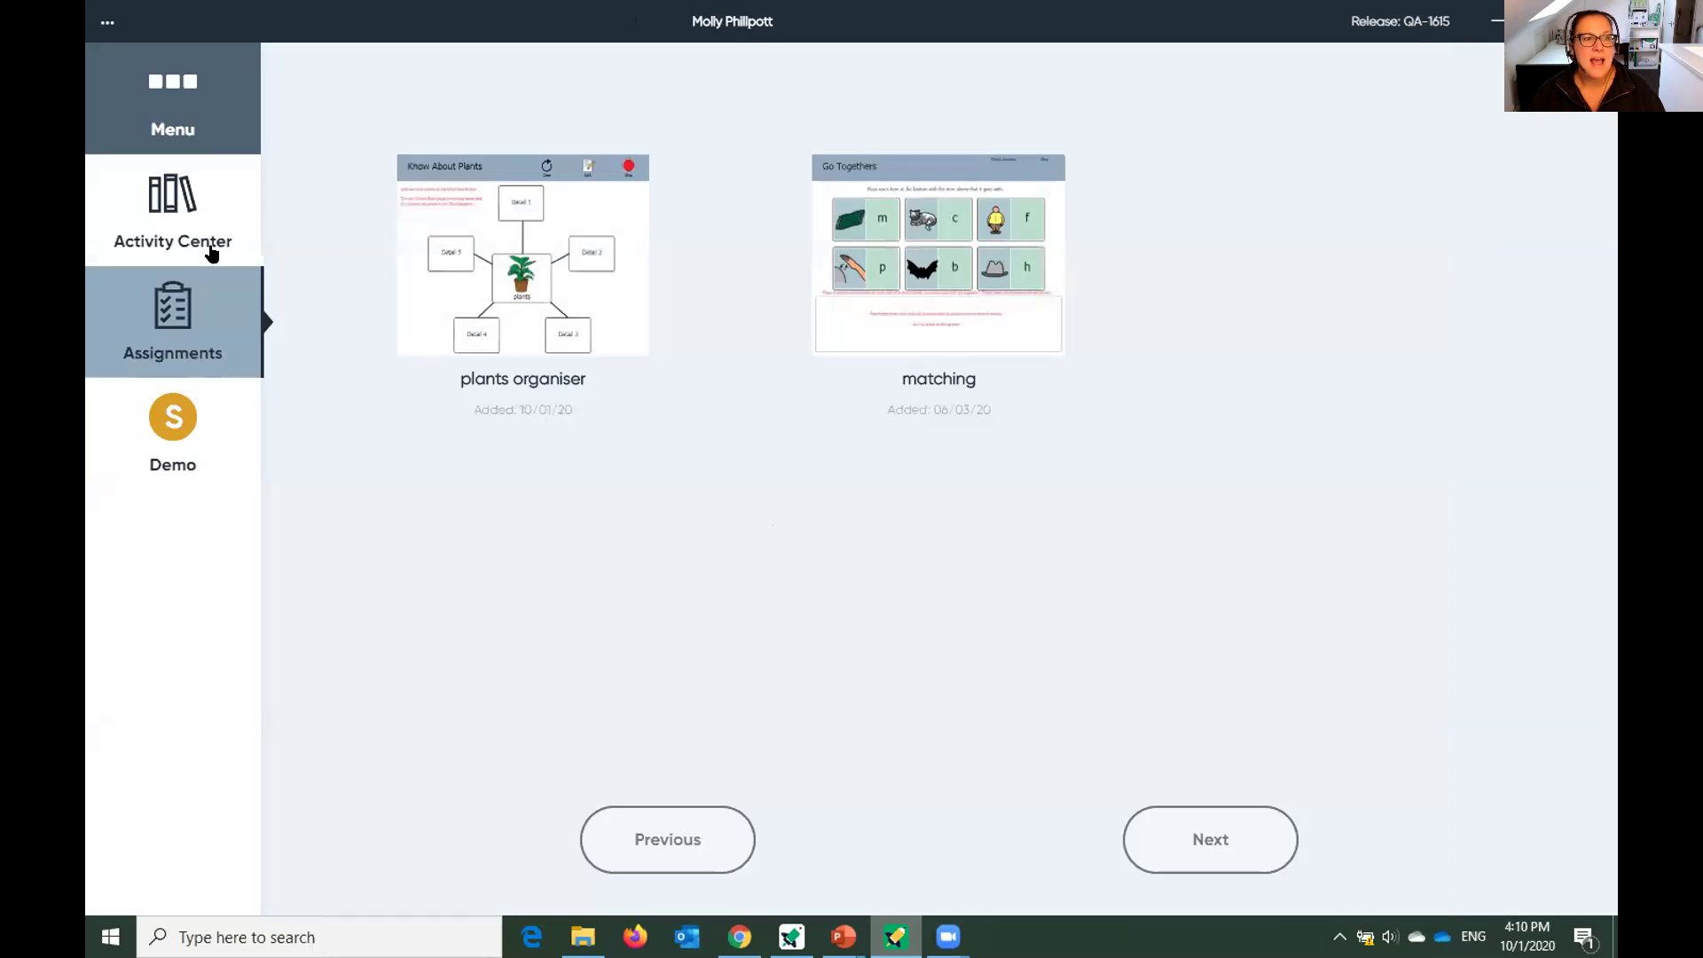
# Go back to the classroom and open the second student's Go web activity.
pyautogui.click(151, 102)
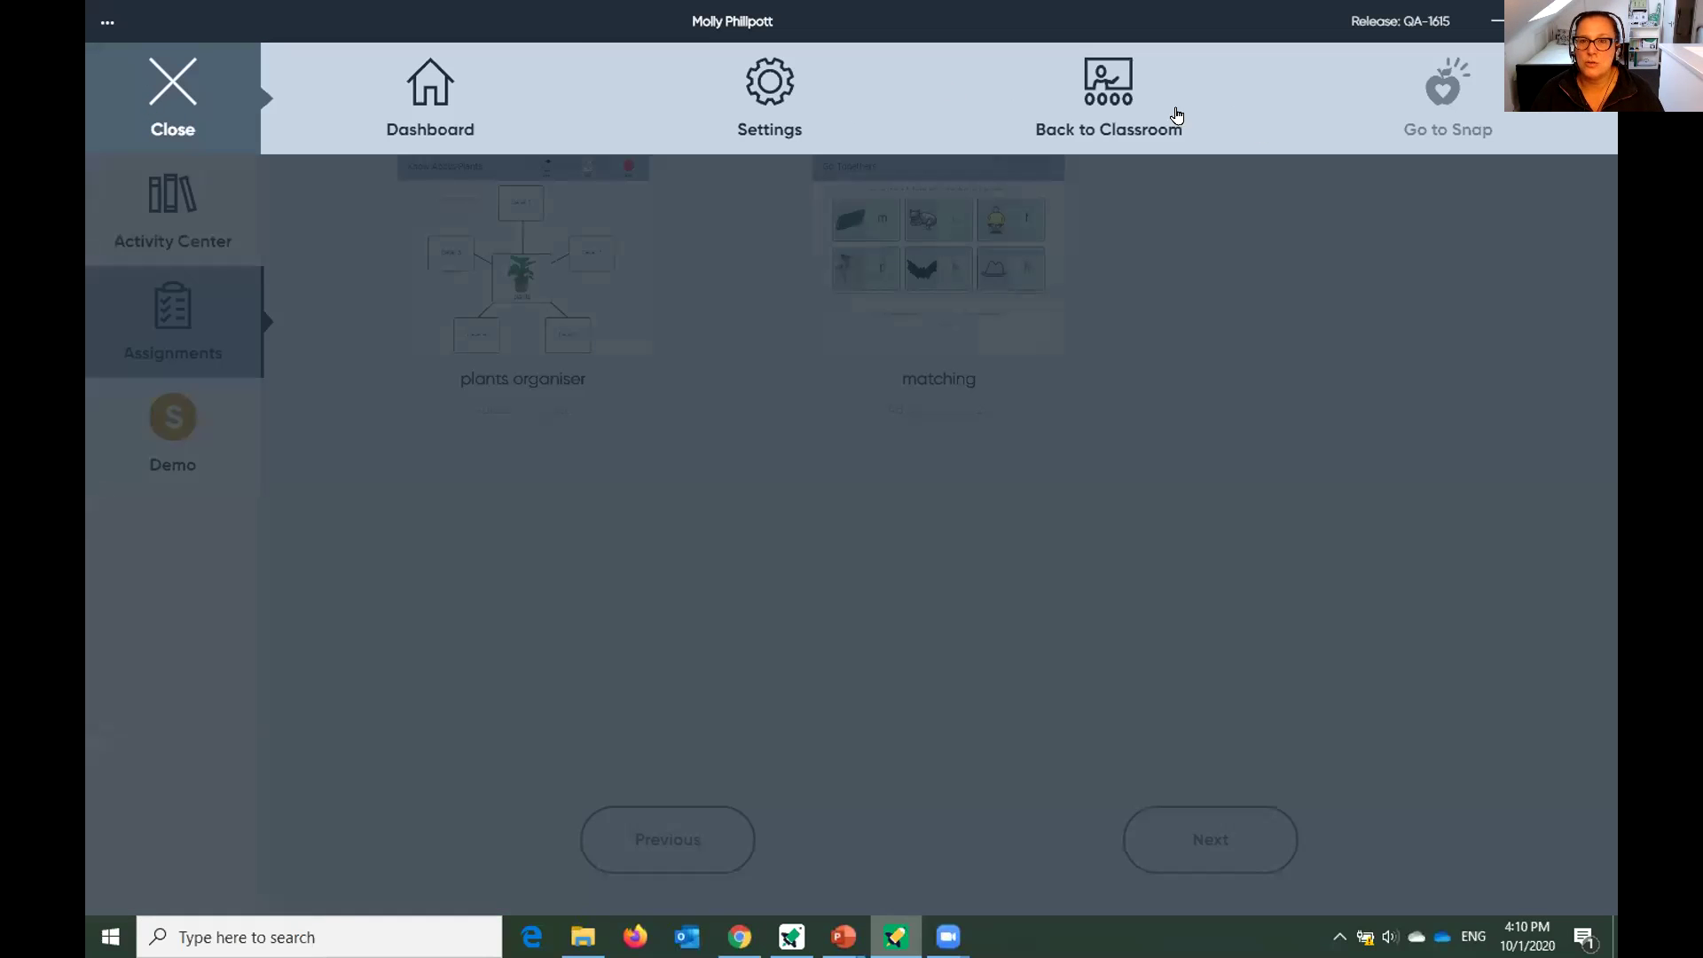
pyautogui.click(1123, 117)
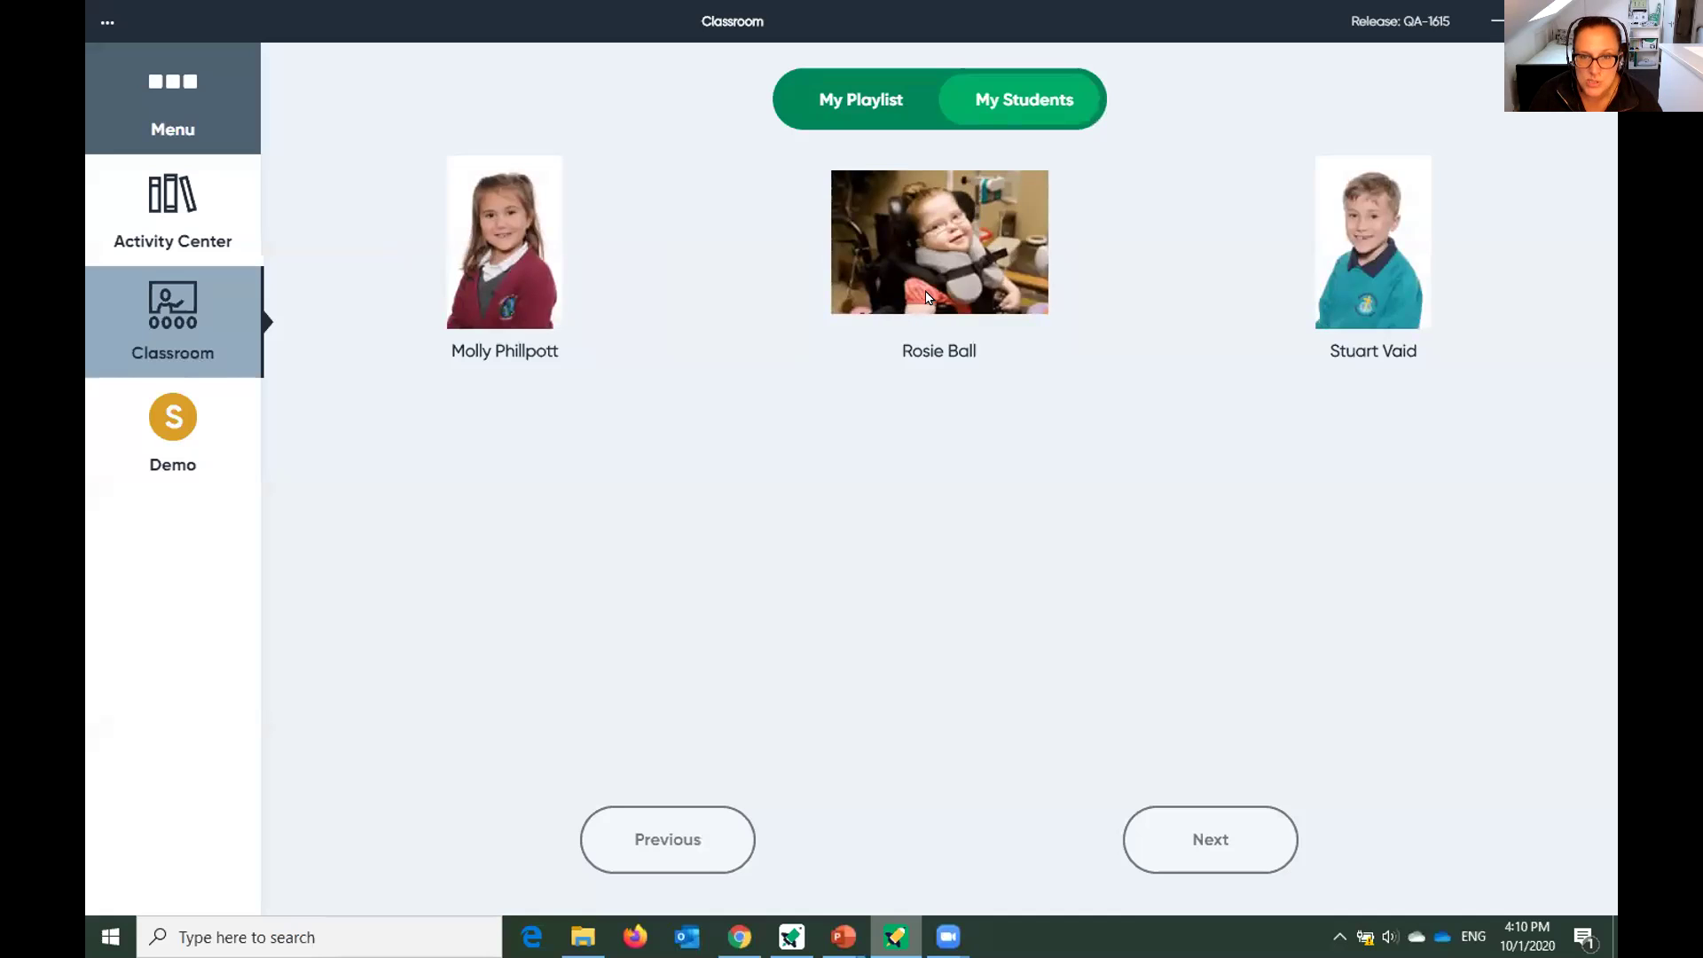
pyautogui.click(923, 298)
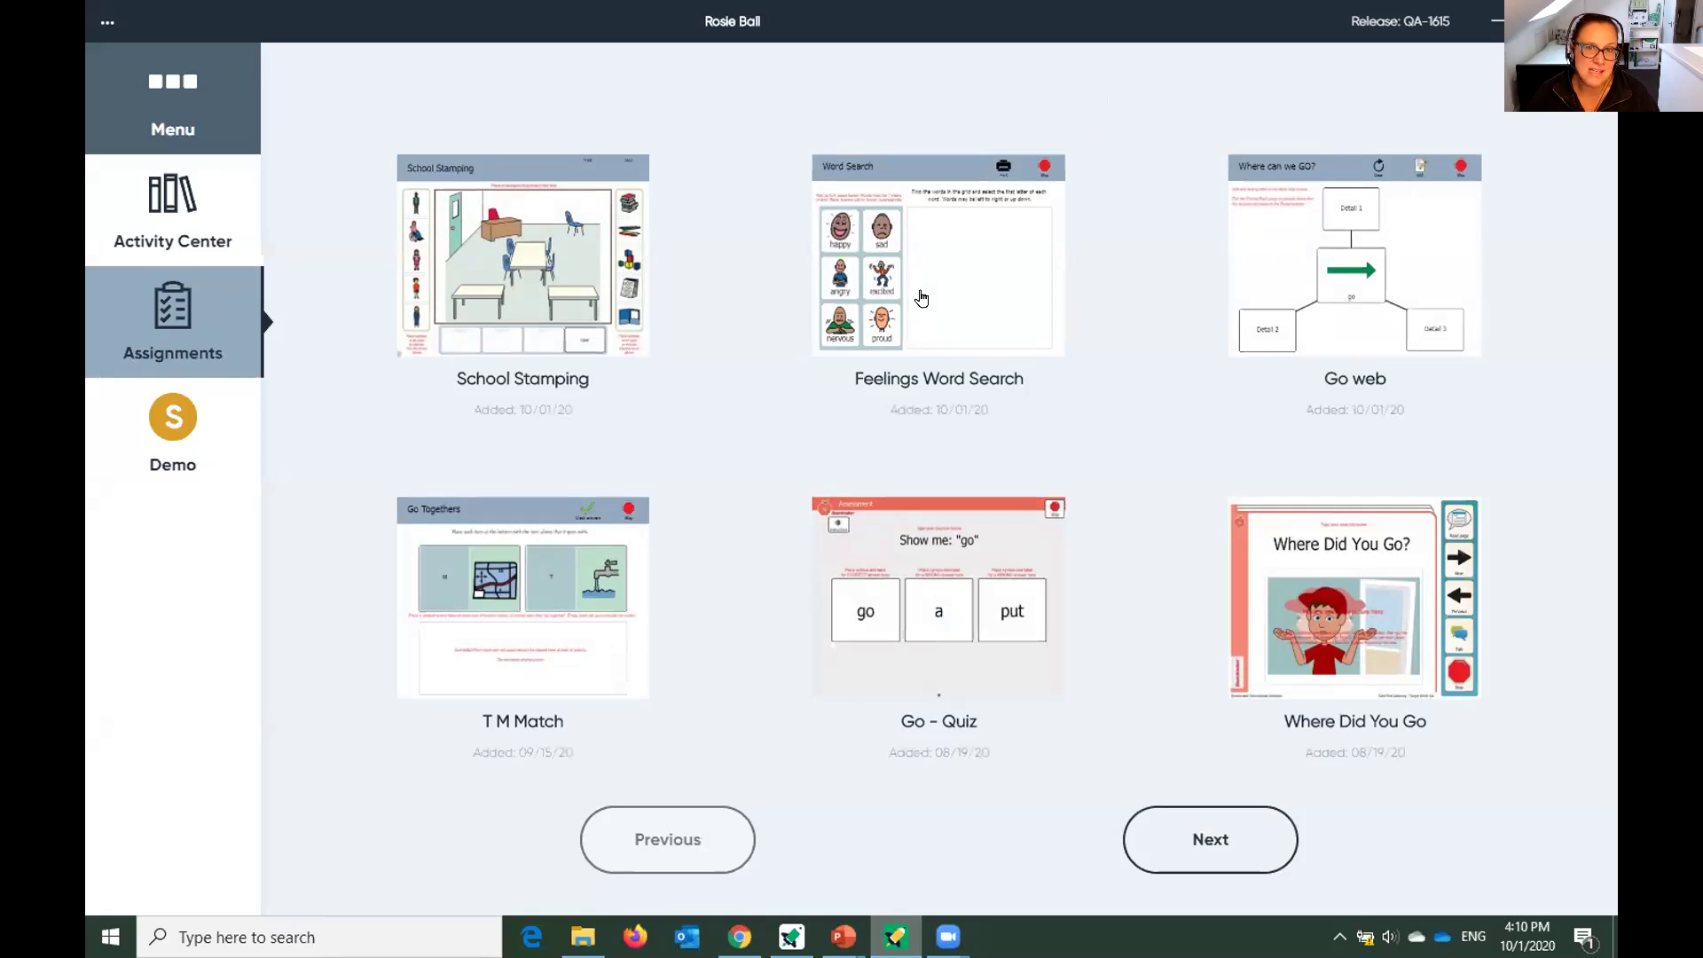
pyautogui.moveTo(1302, 275)
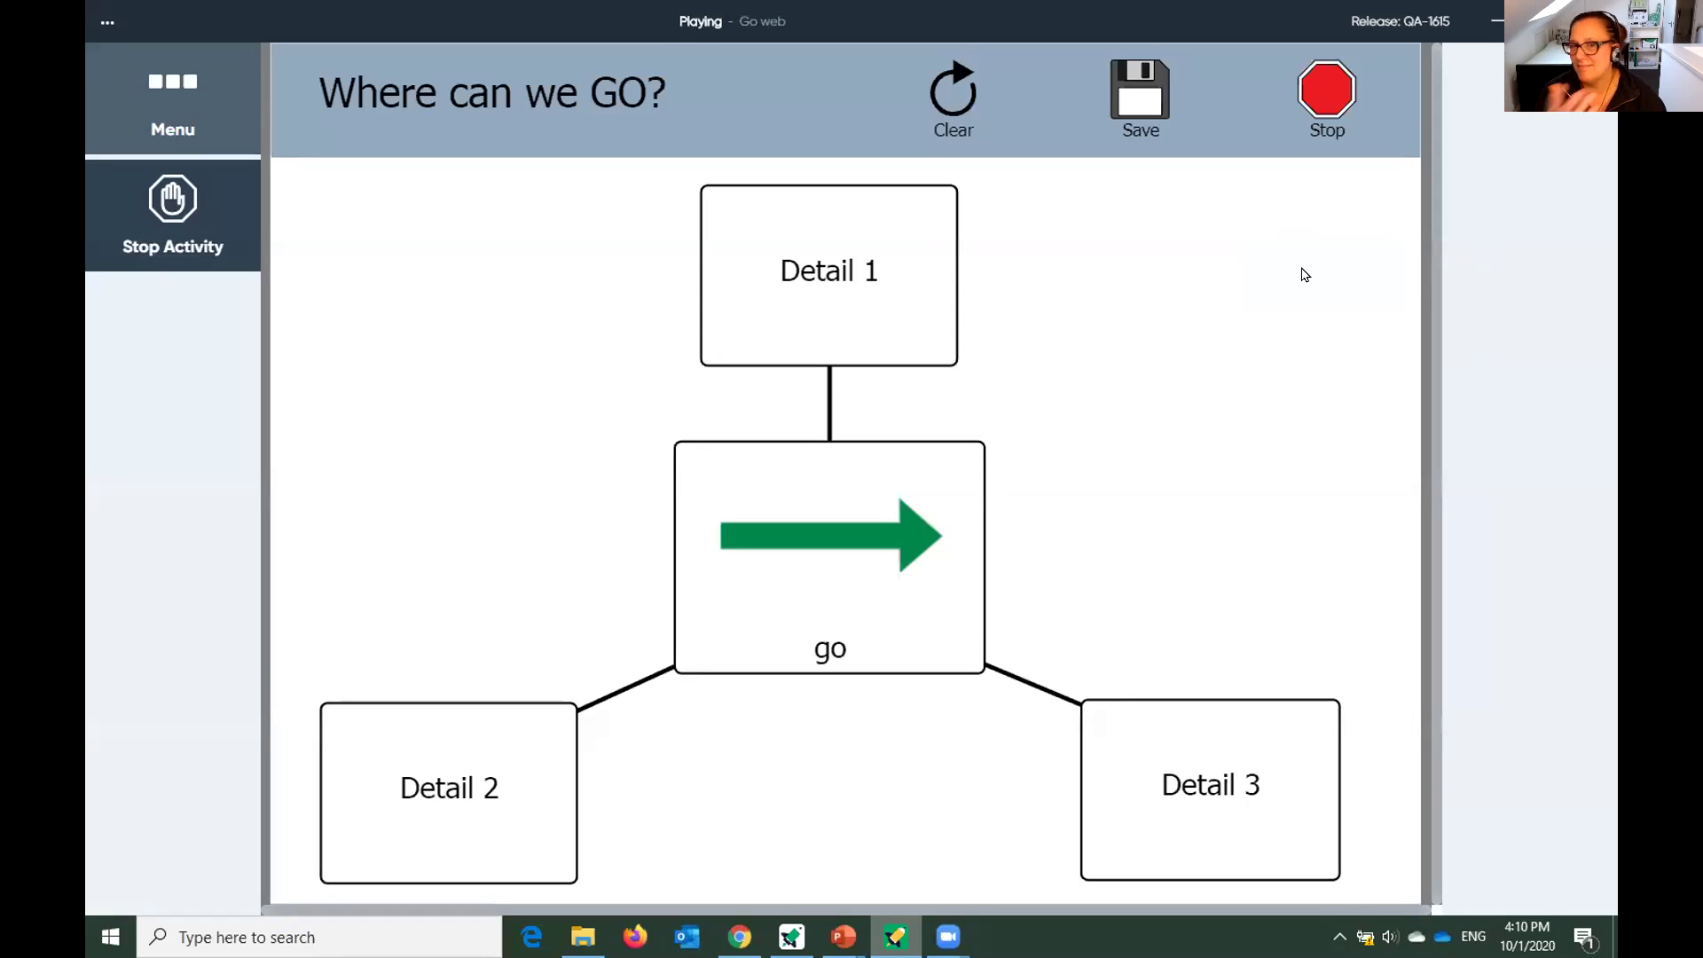
# Place swimming, bus and home in the Where can we GO? web, then stop the activity.
pyautogui.moveTo(902, 331)
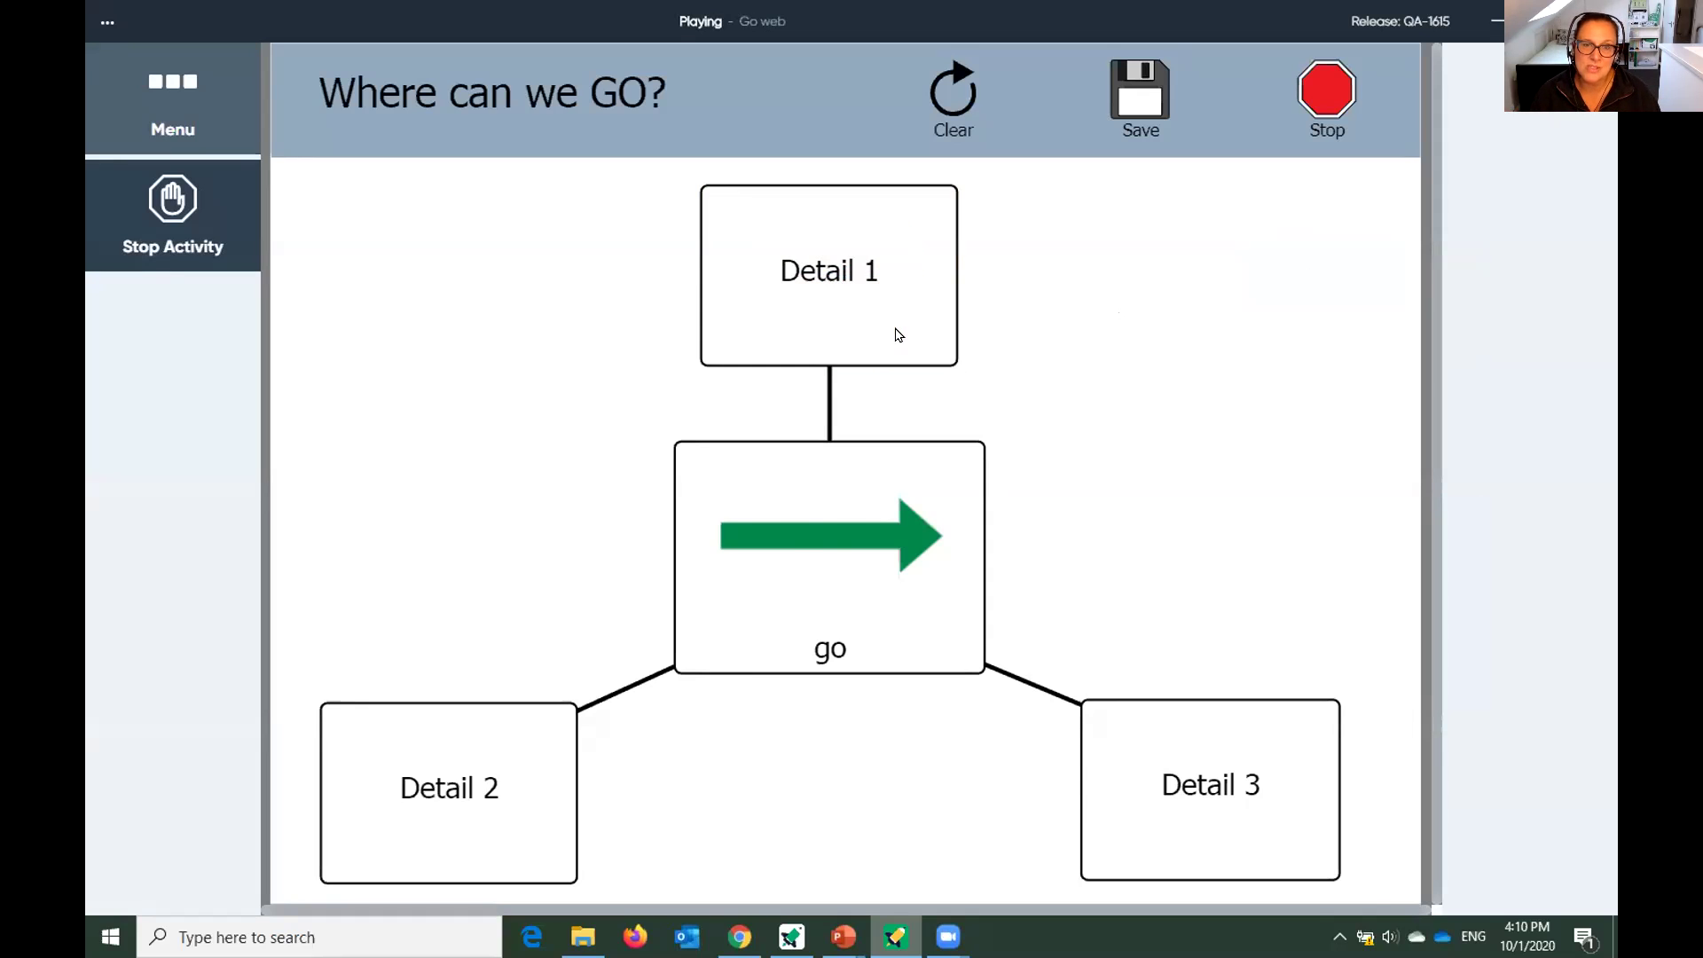
pyautogui.moveTo(1100, 631)
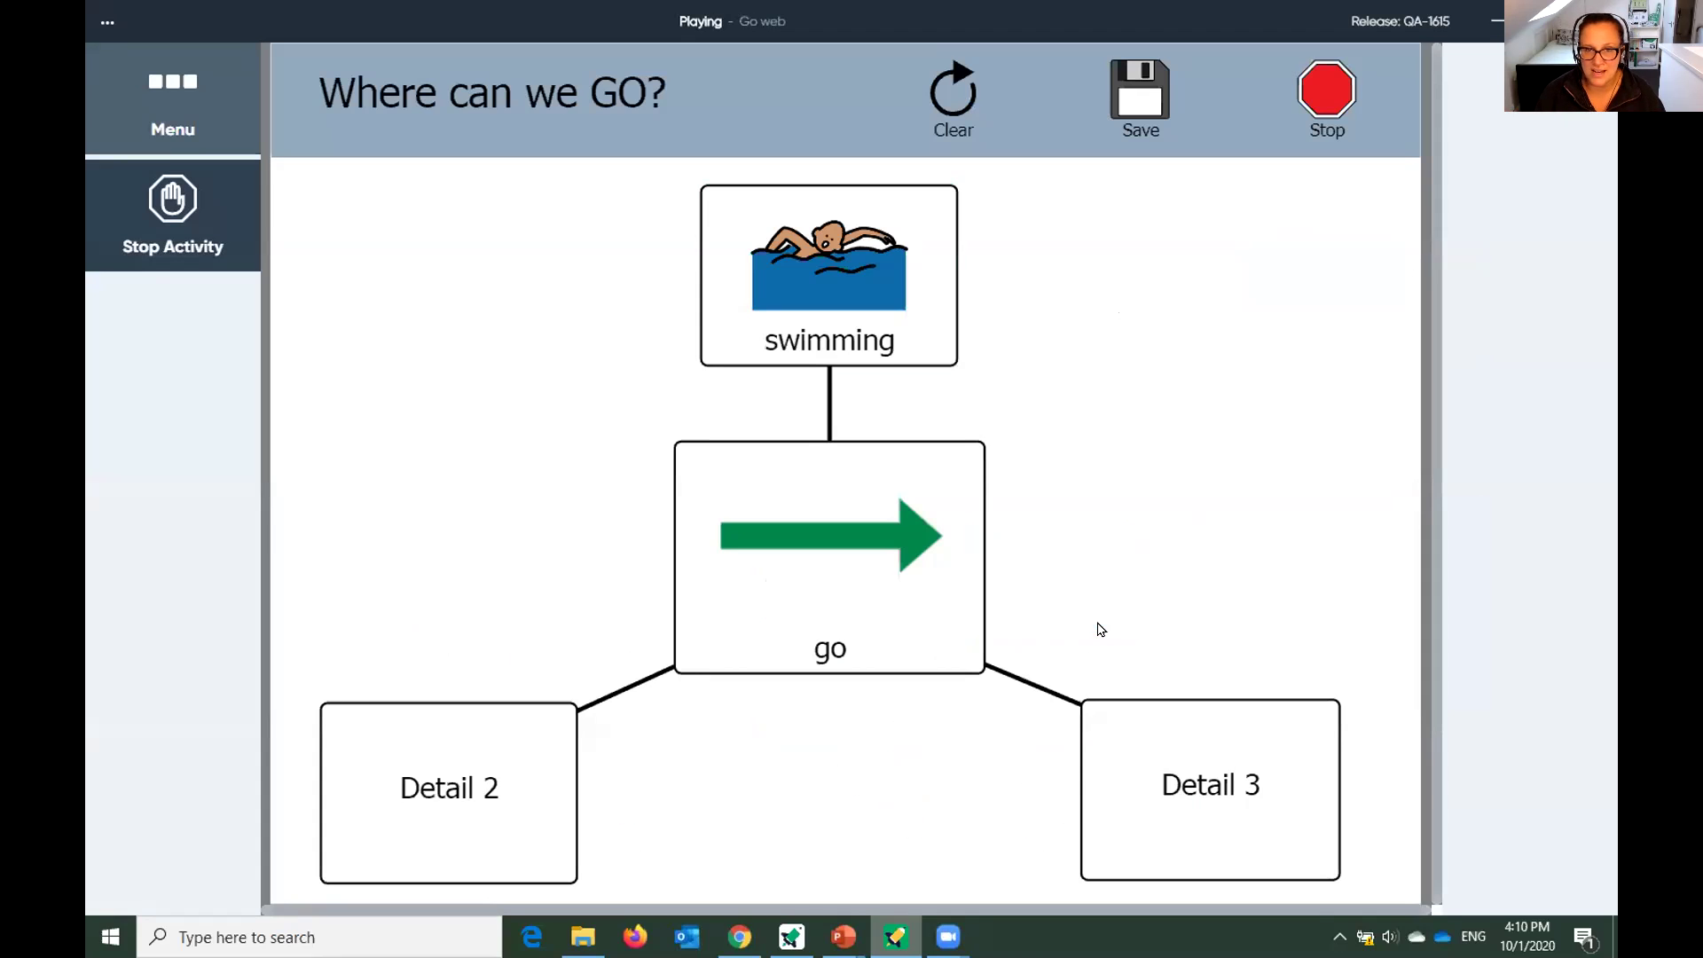
pyautogui.moveTo(1111, 765)
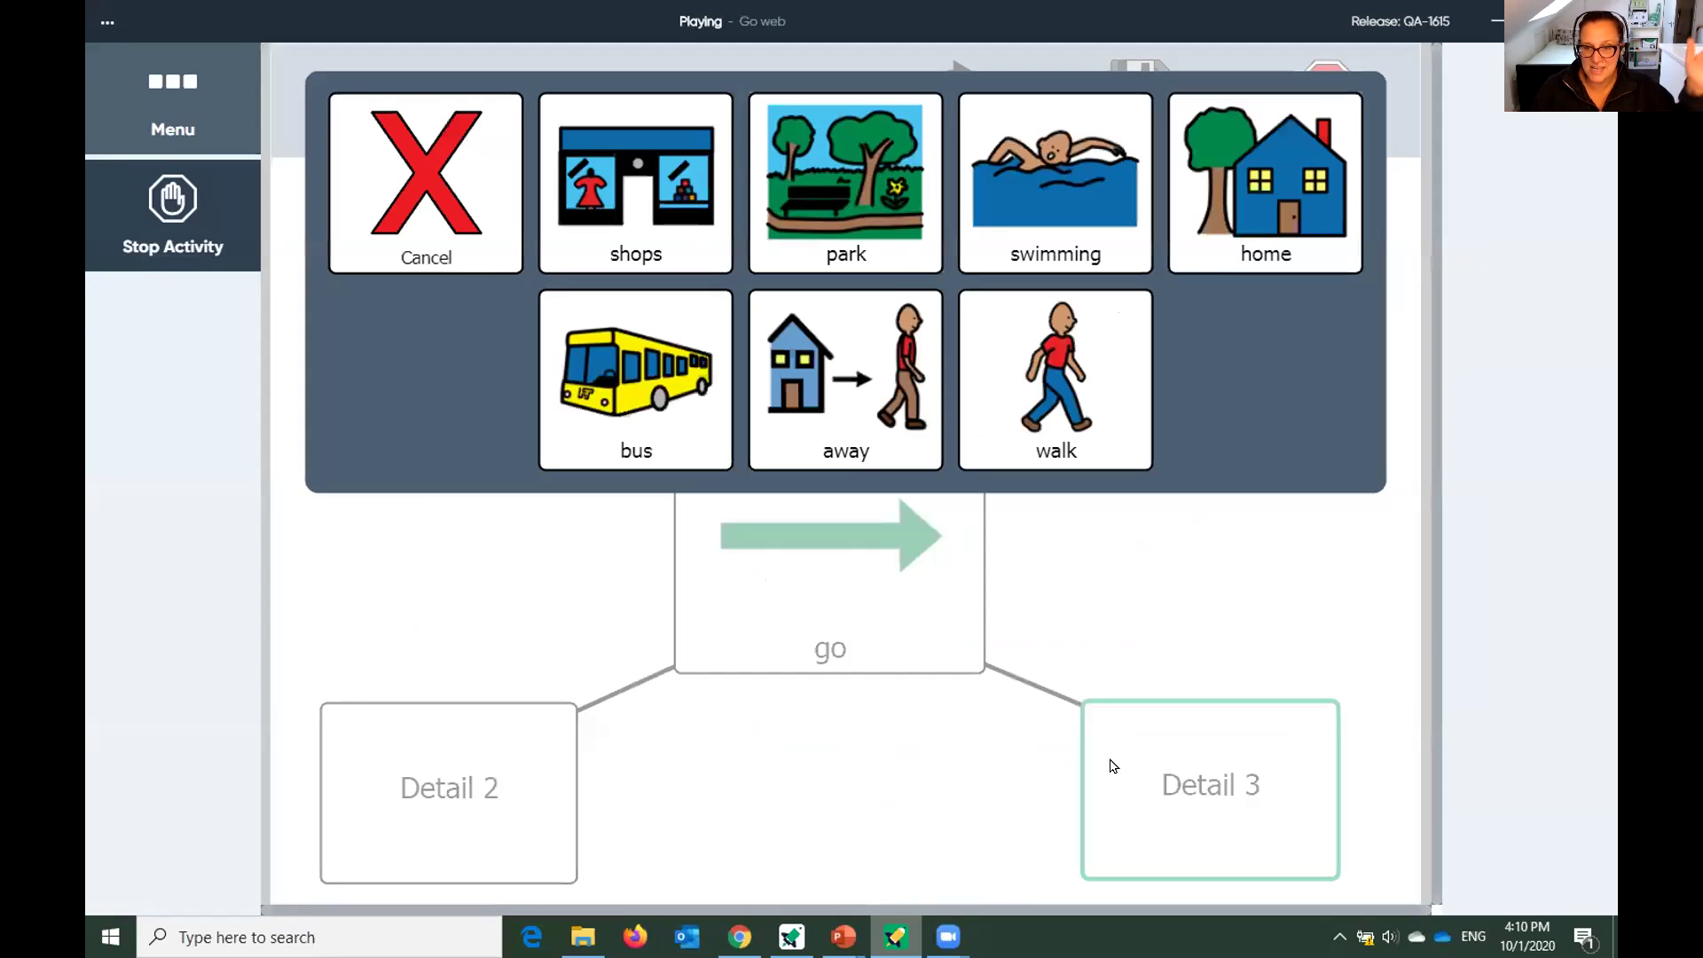
pyautogui.moveTo(654, 433)
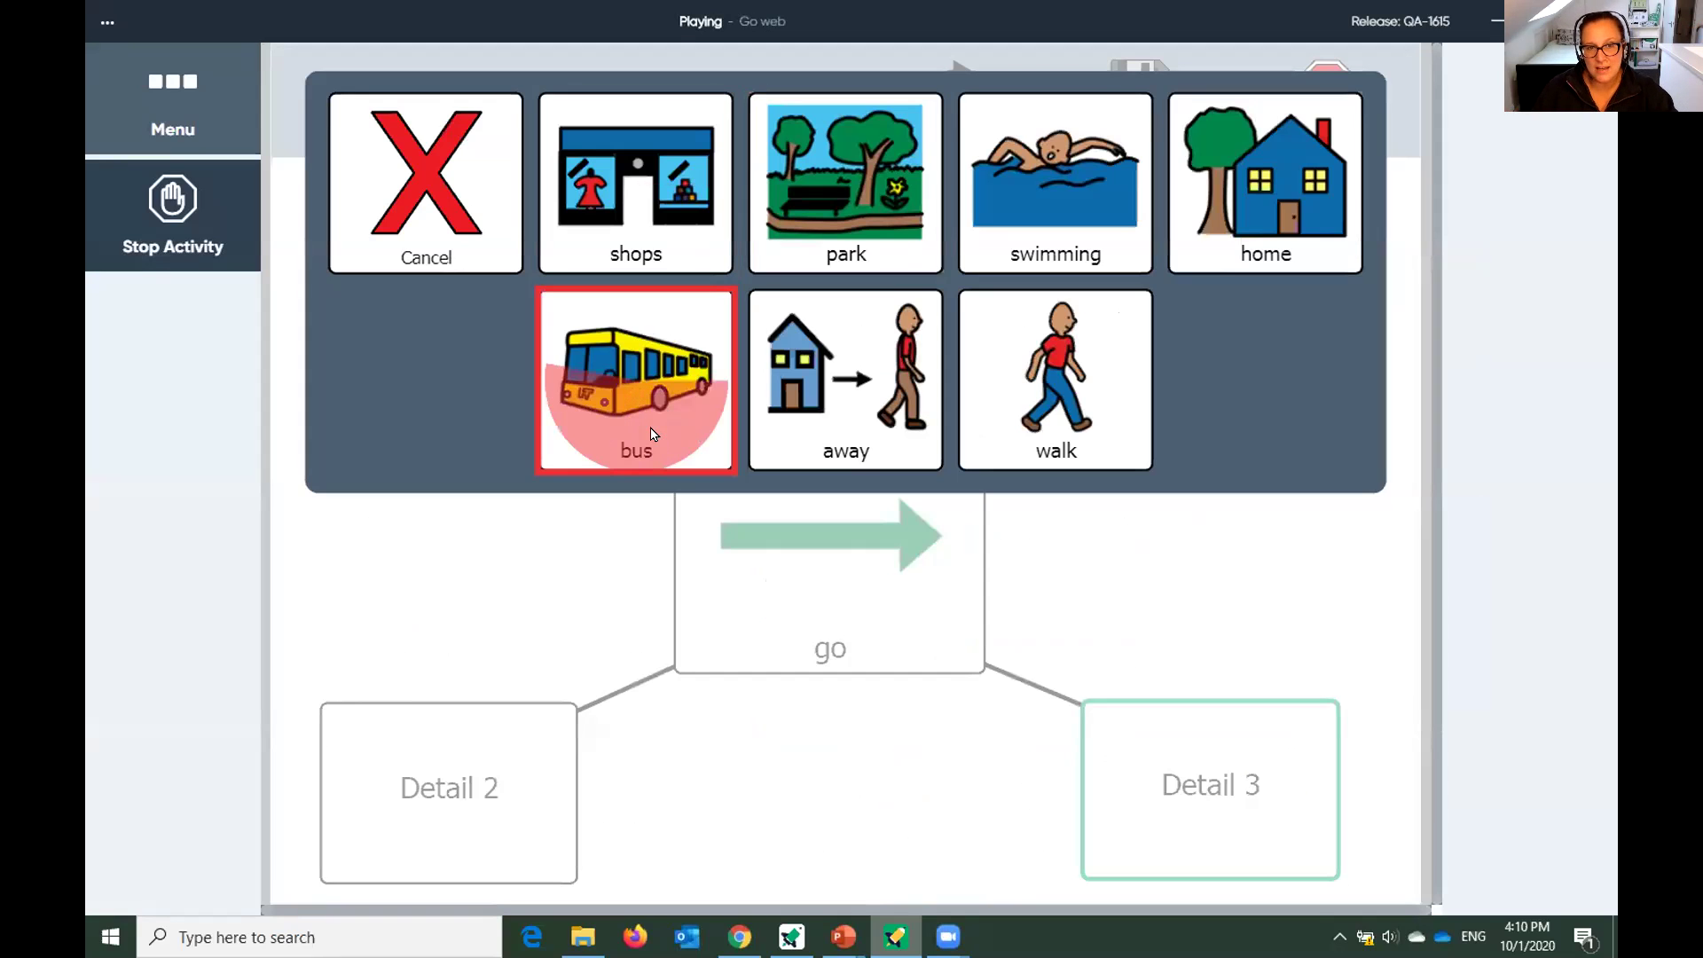
pyautogui.moveTo(446, 760)
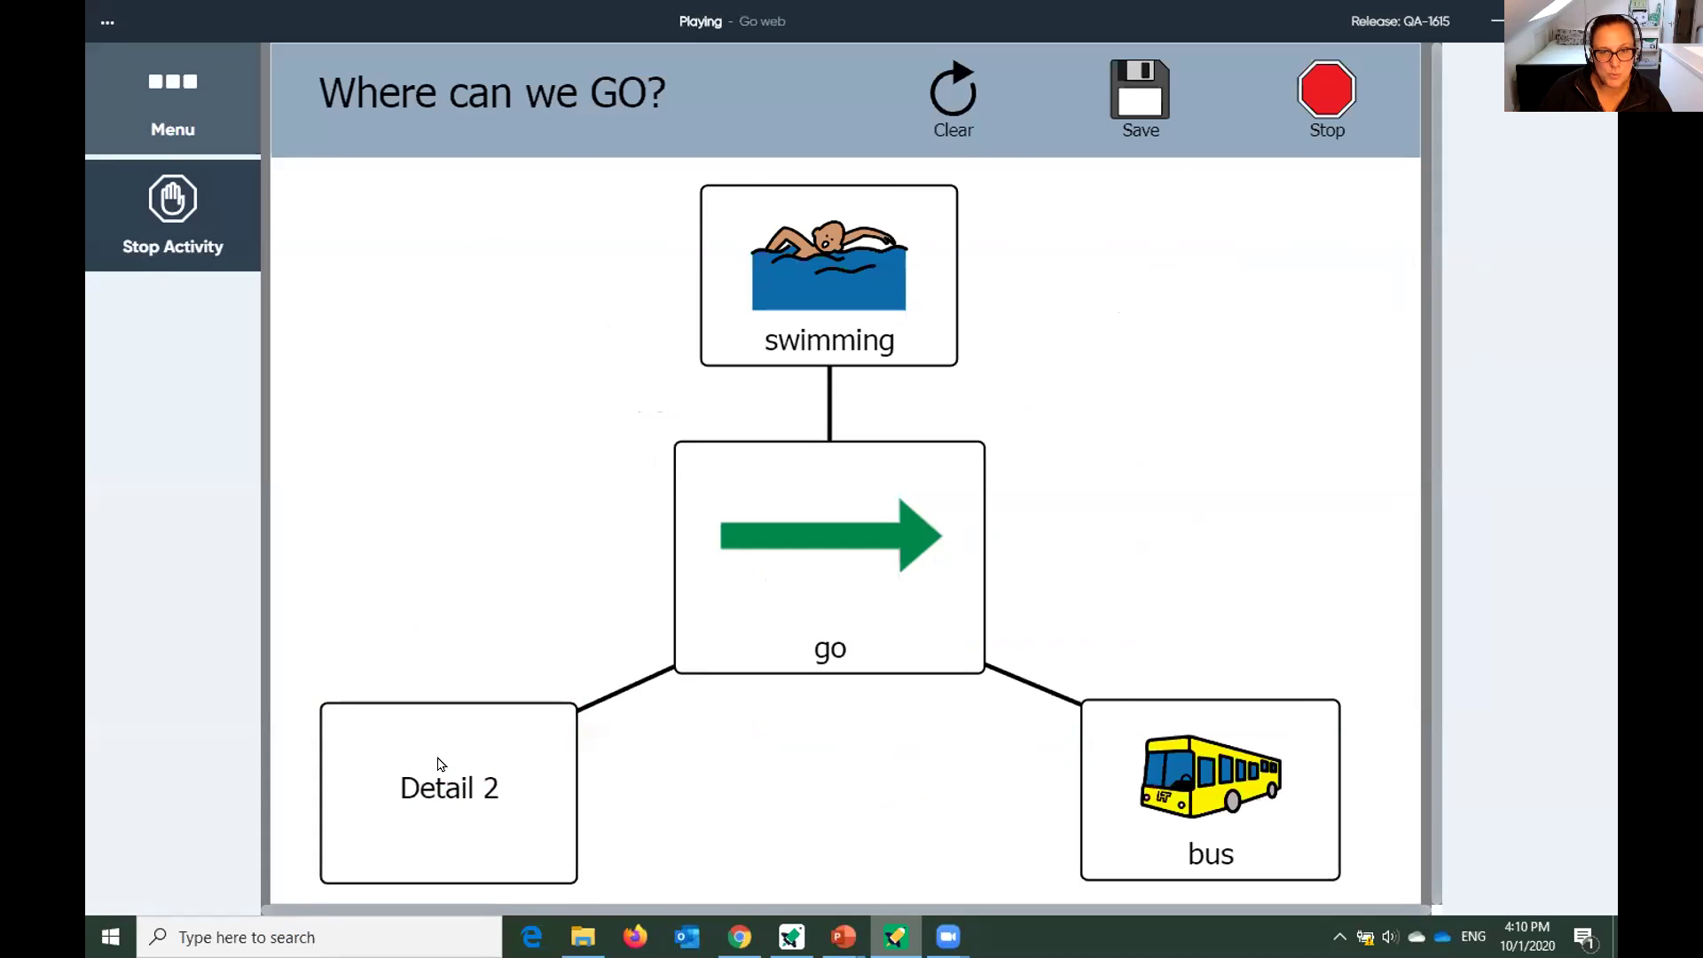
pyautogui.moveTo(1280, 199)
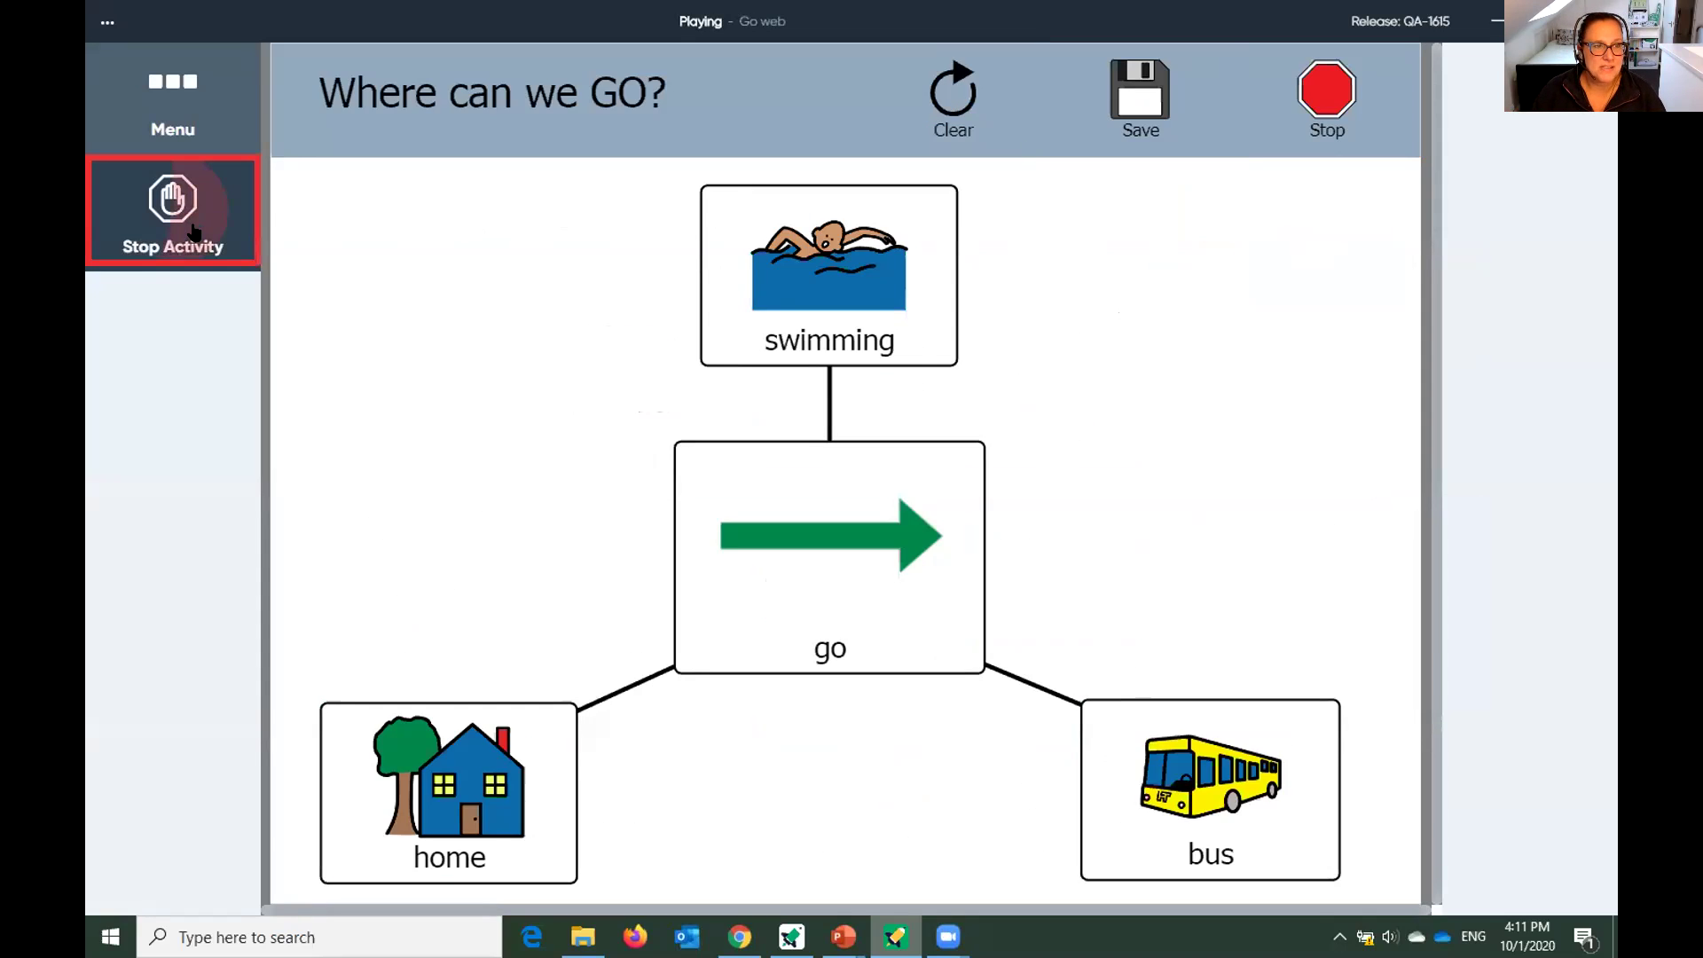
pyautogui.moveTo(194, 232)
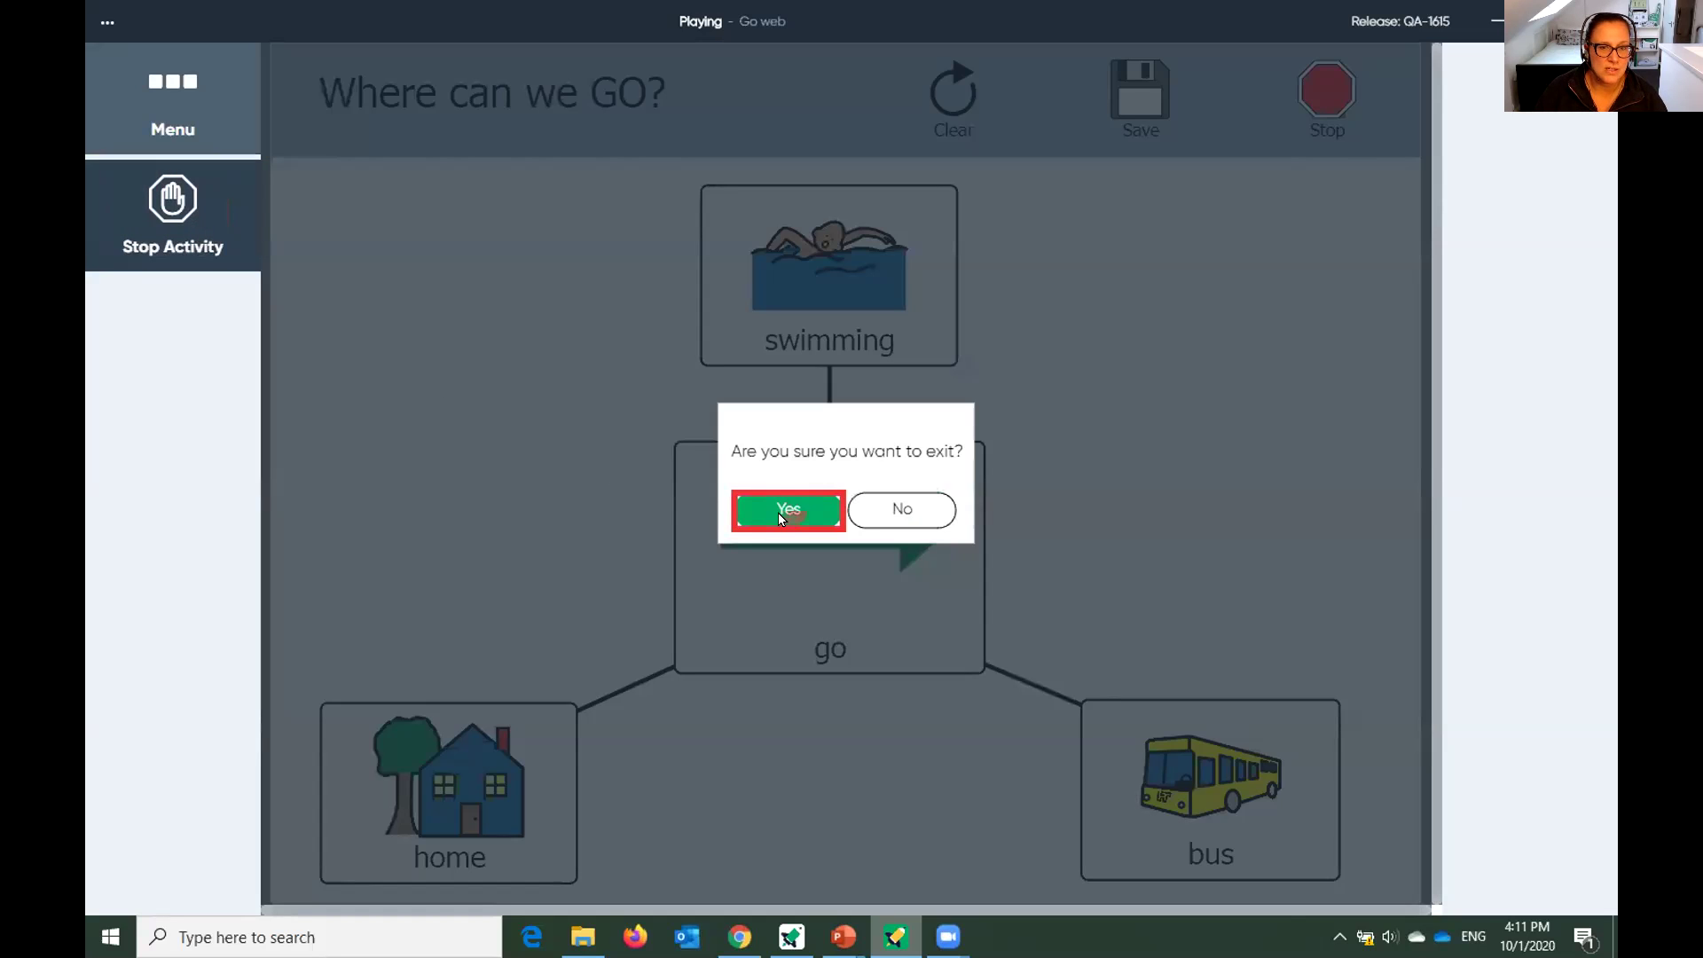
pyautogui.moveTo(779, 513)
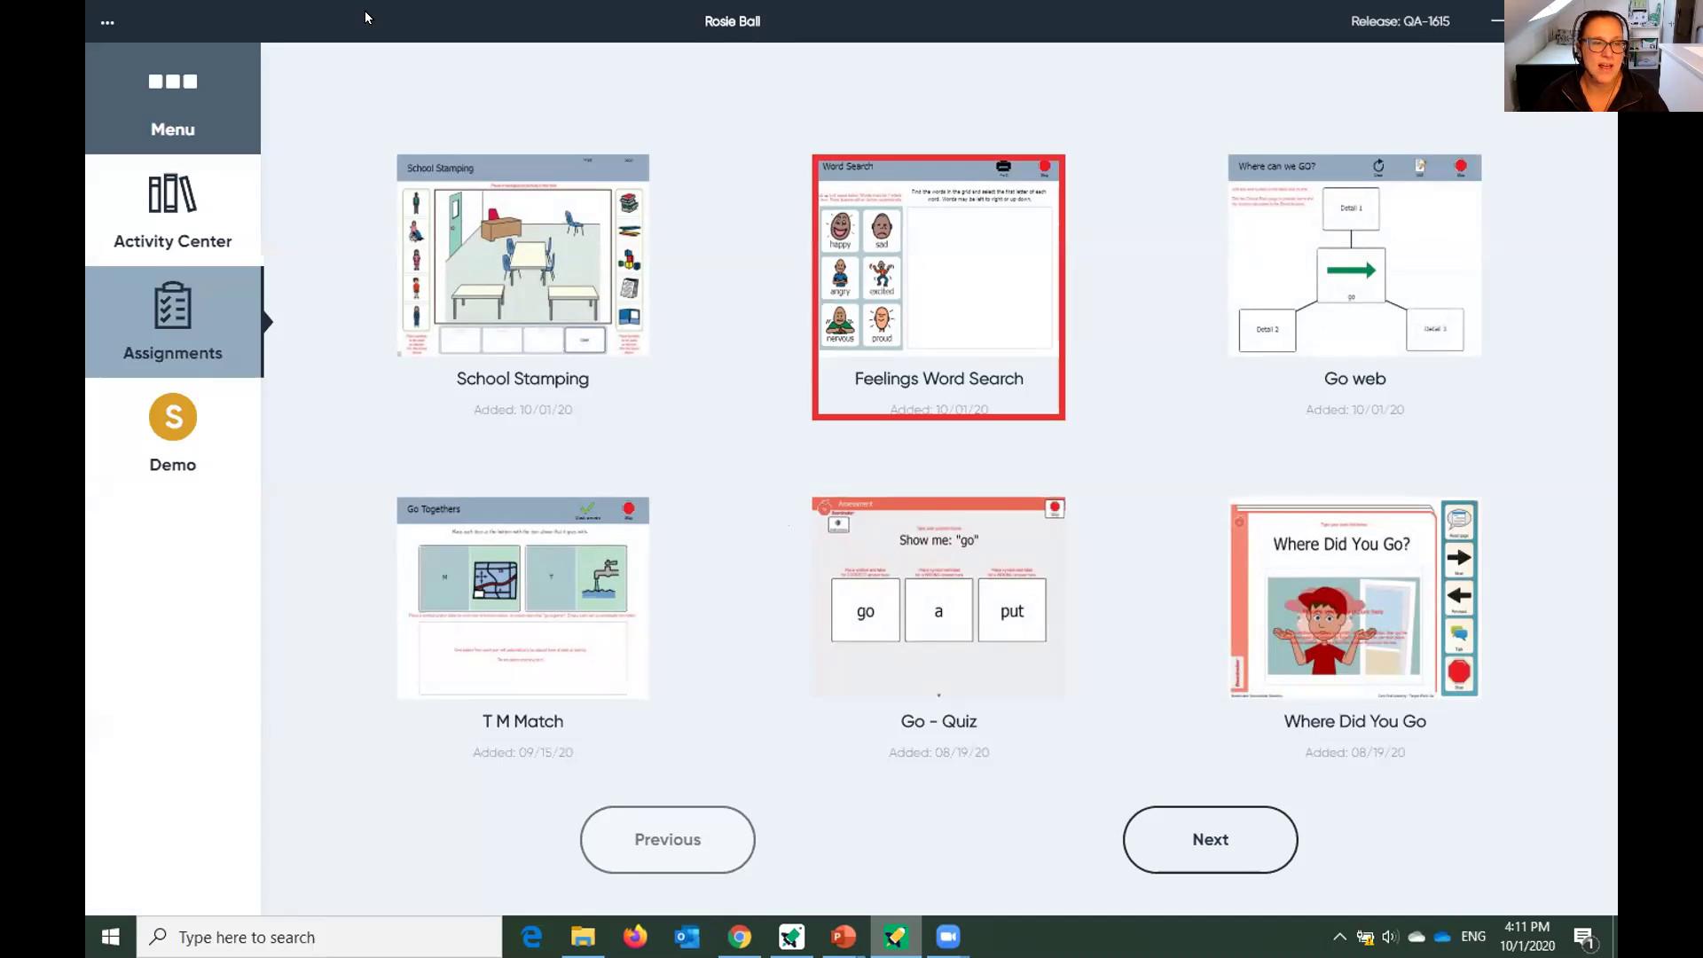
# Return to the classroom student list, log out of the student account, and bring Boardmaker back to front.
pyautogui.click(171, 93)
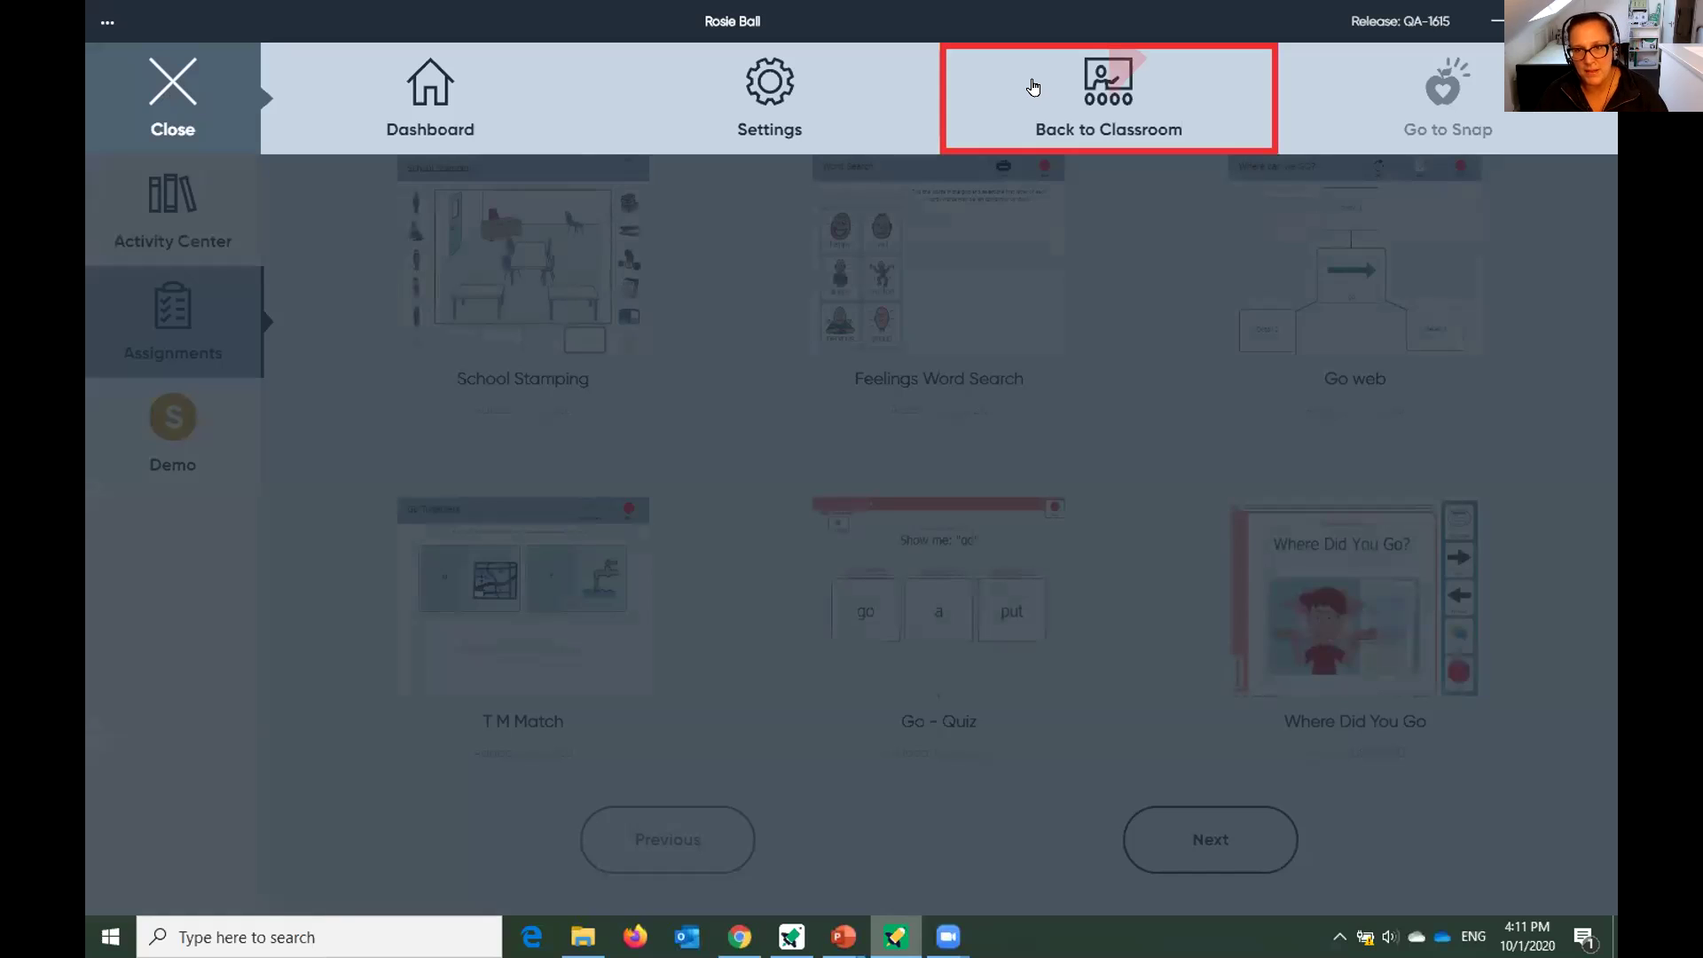
pyautogui.click(1115, 108)
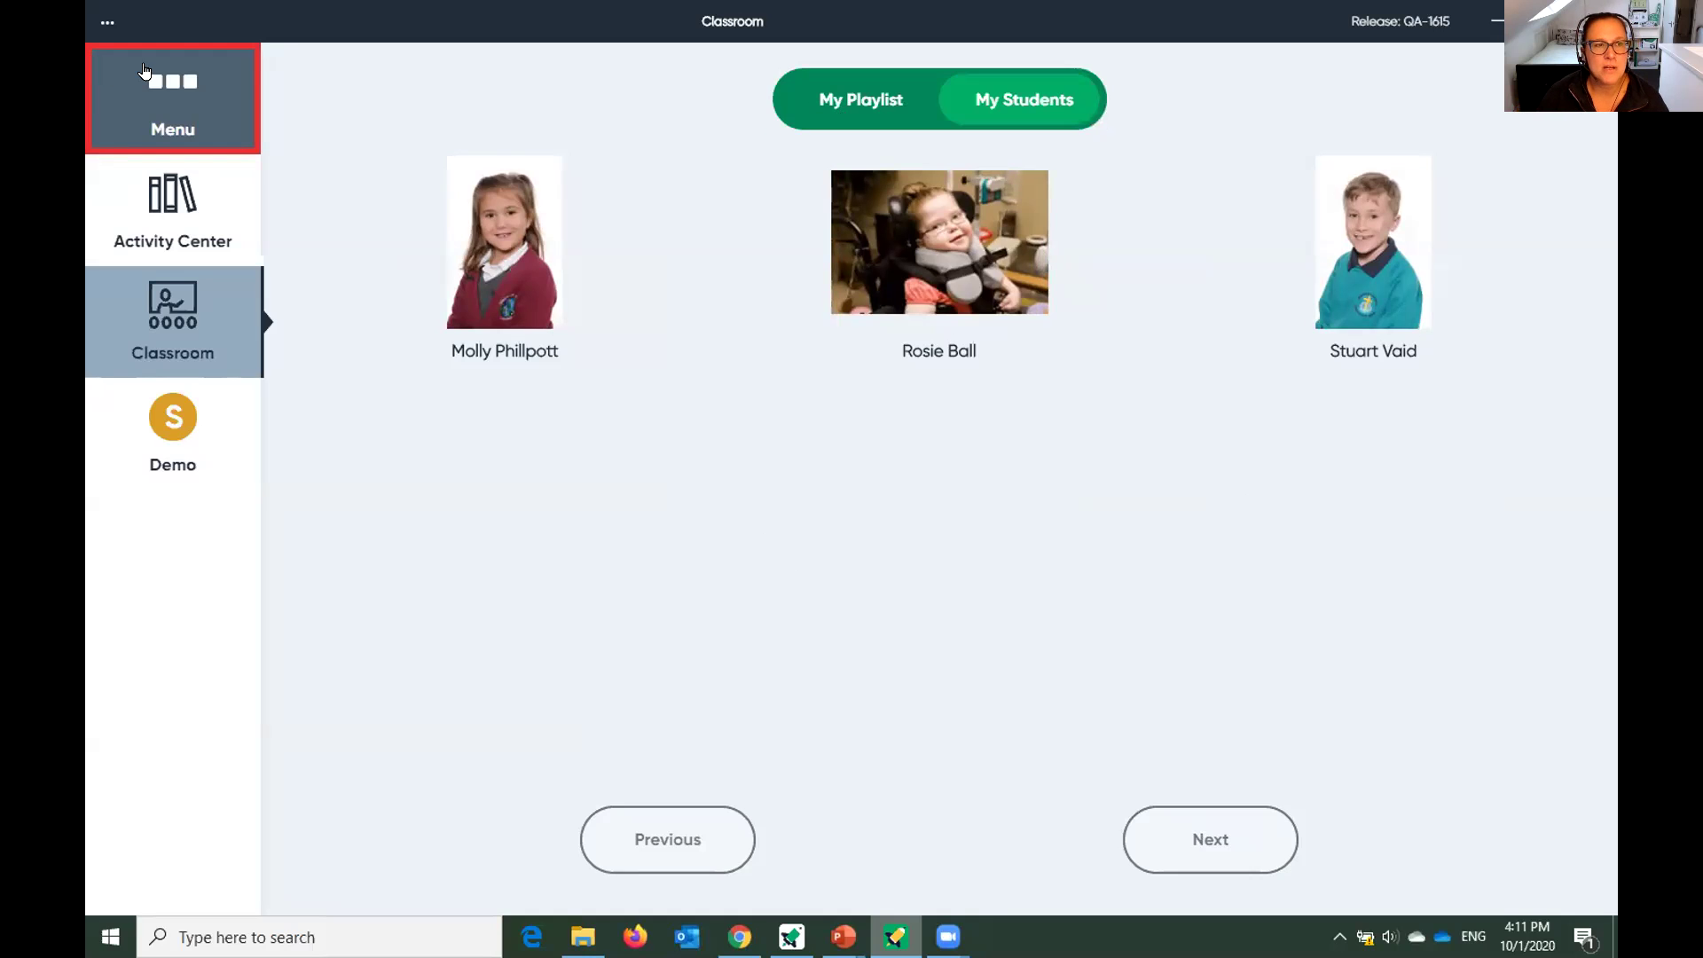
pyautogui.press('space')
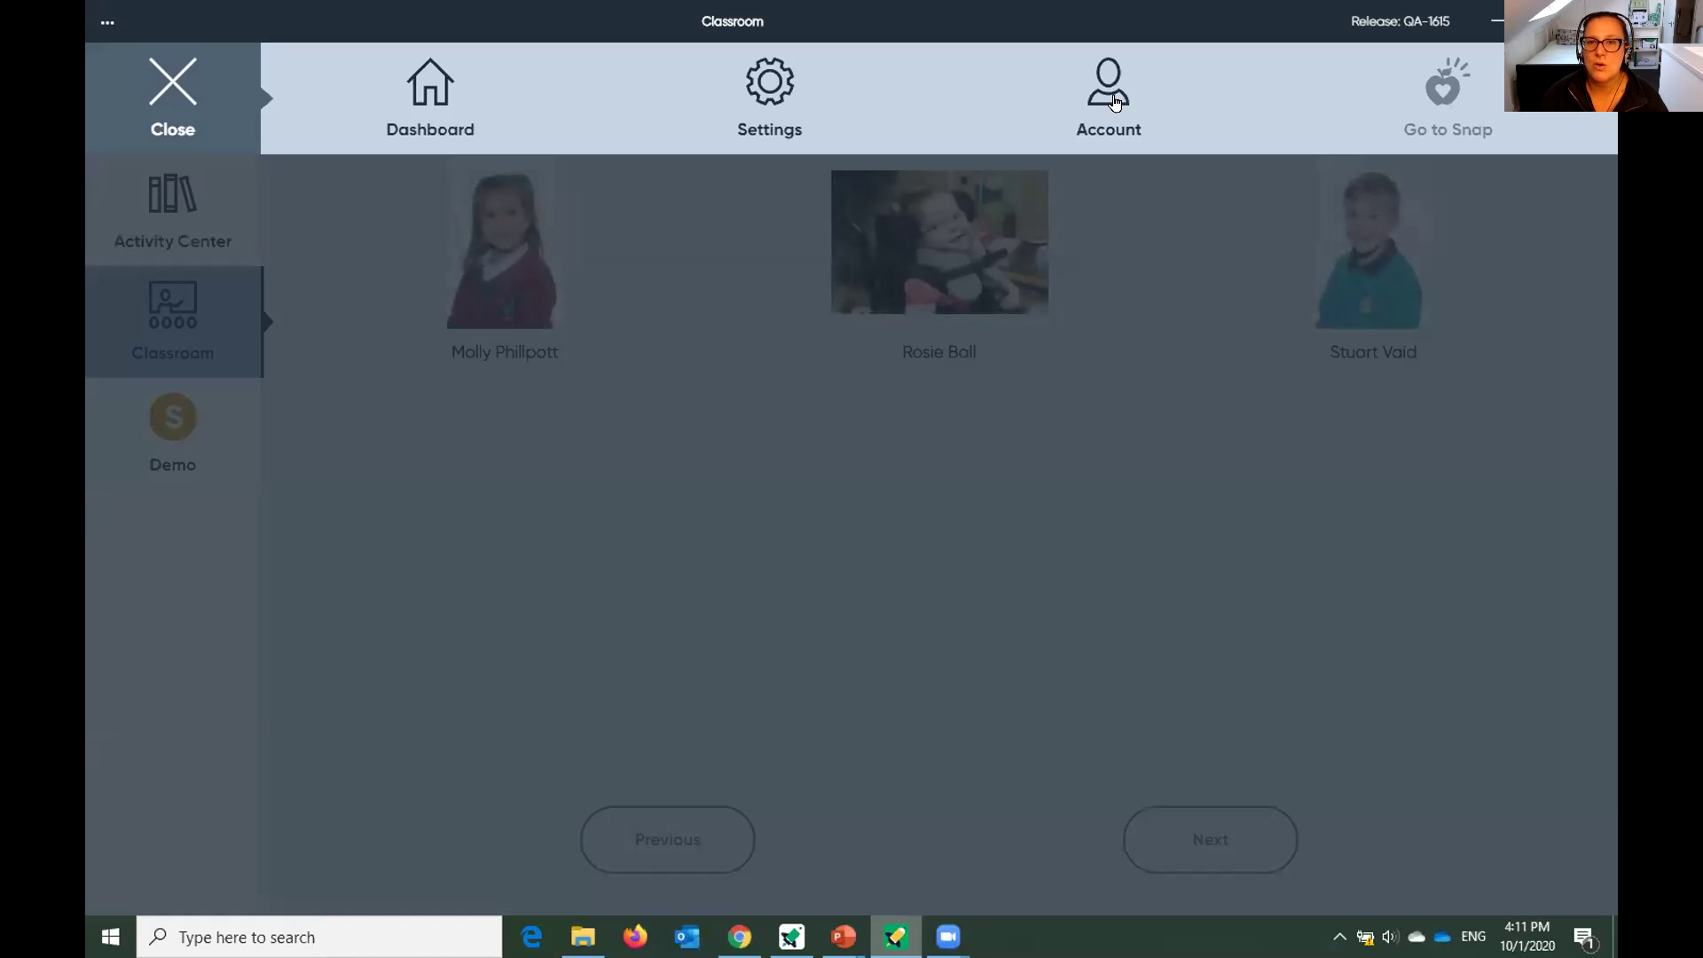
pyautogui.click(1113, 100)
pyautogui.click(1140, 328)
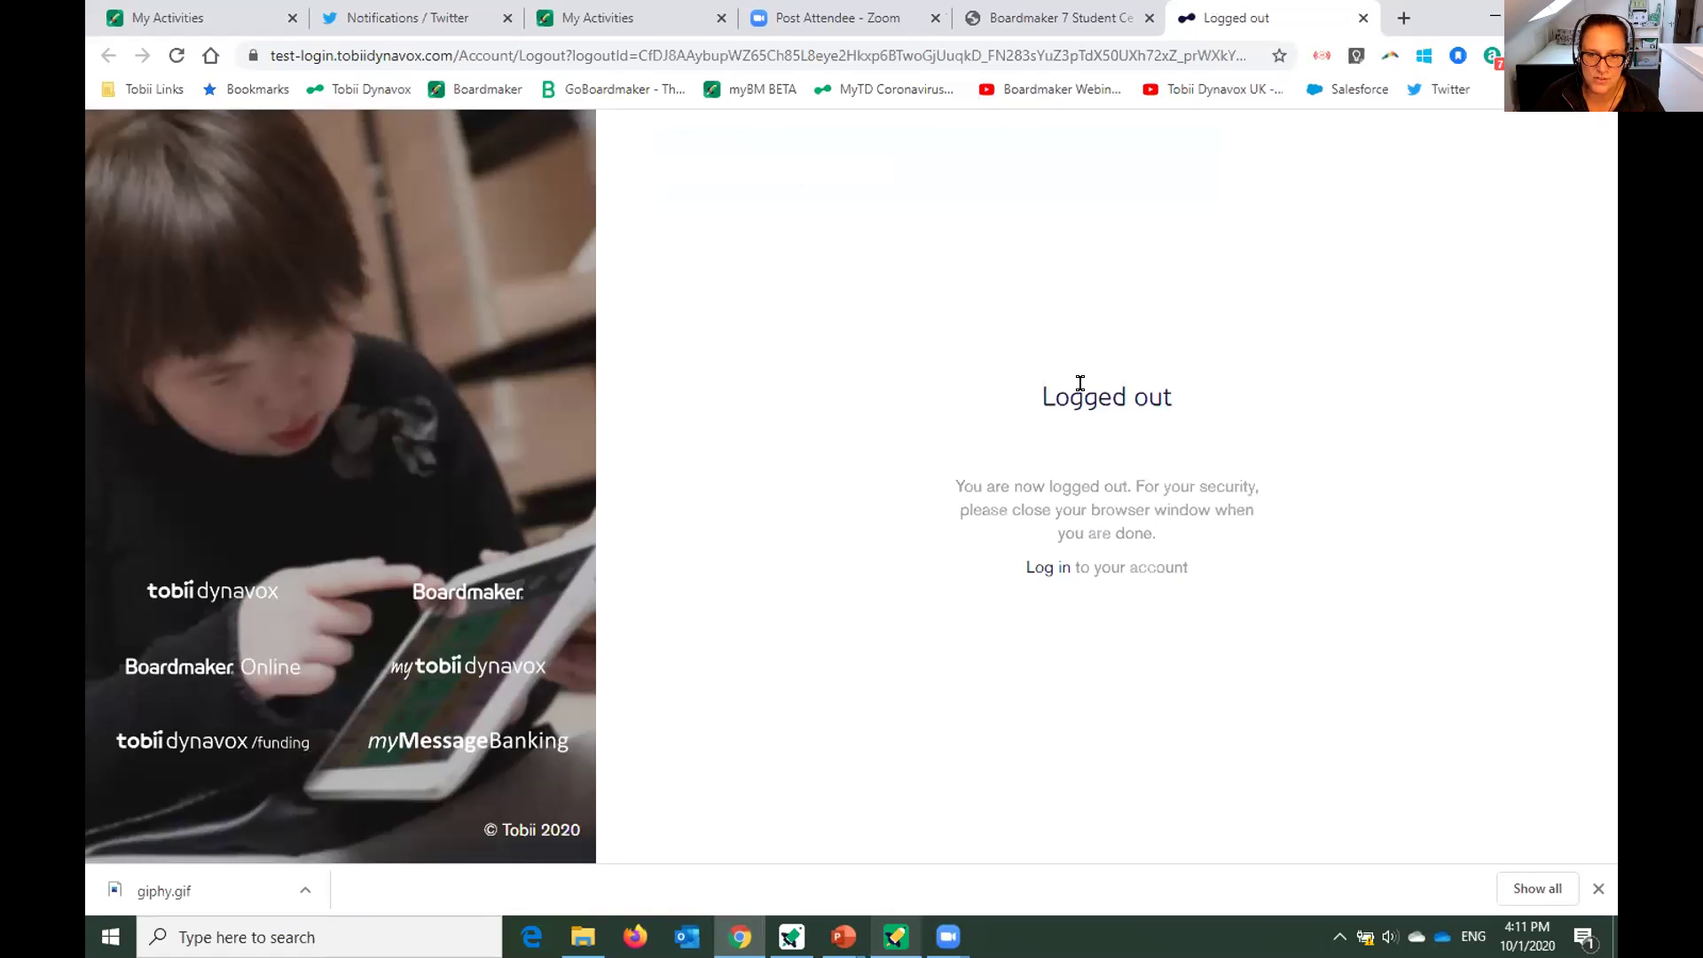
pyautogui.click(895, 933)
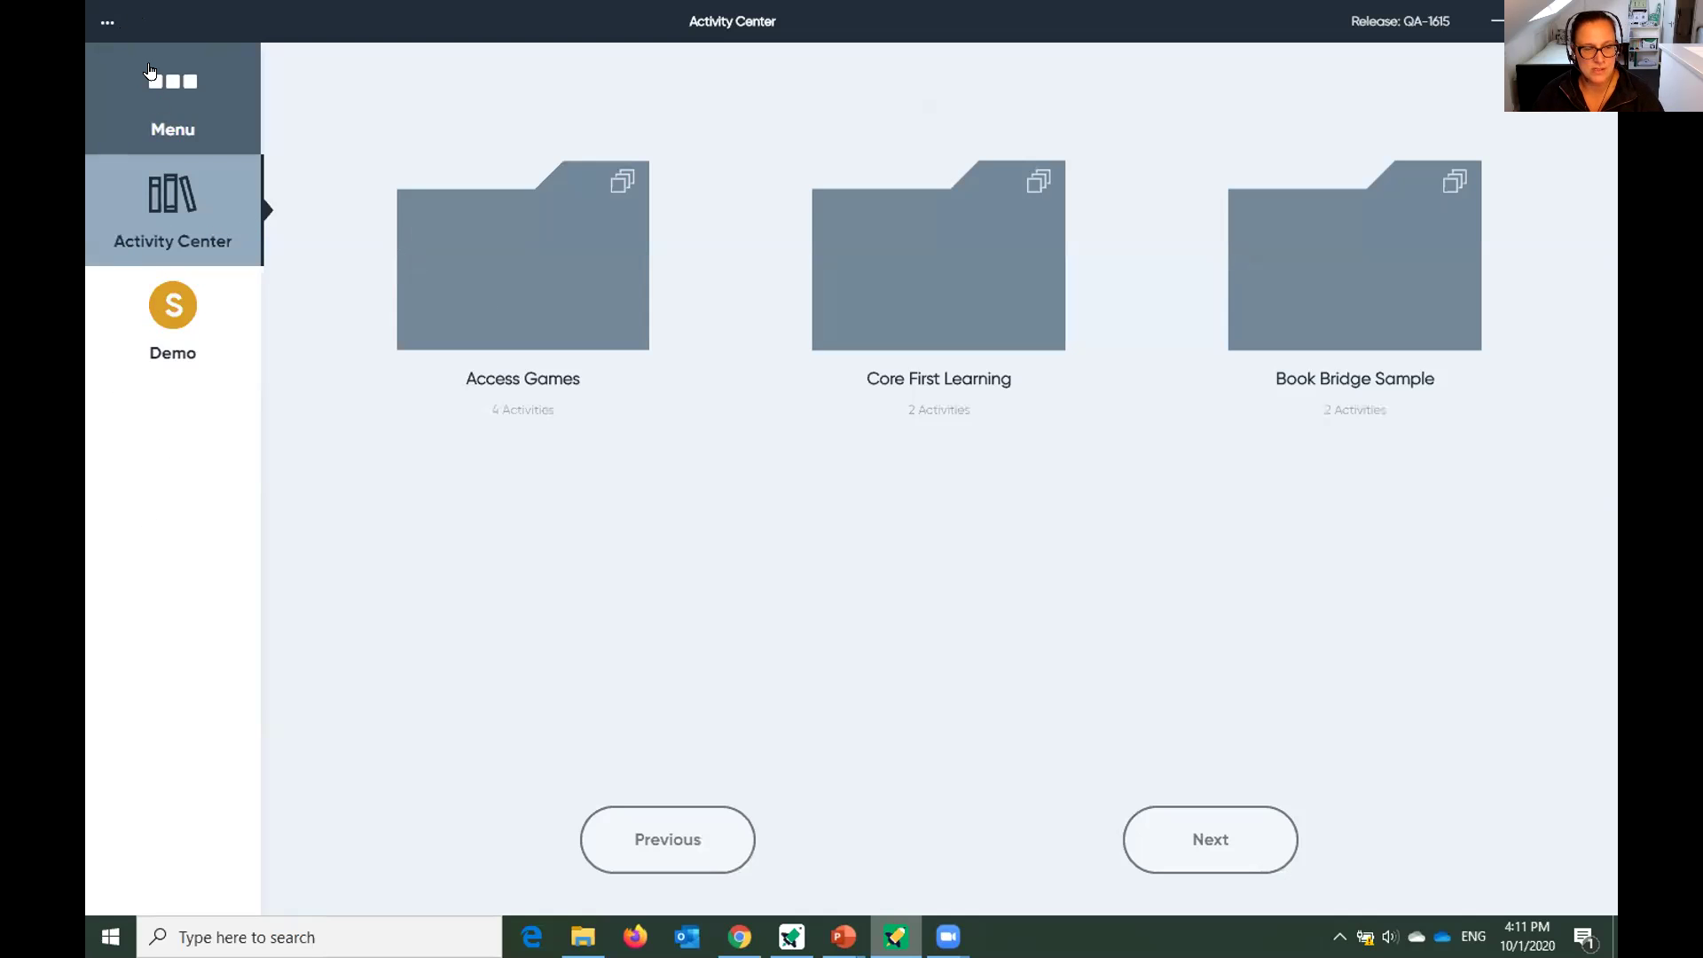
# Start a new student login from the main menu using the manual login form.
pyautogui.click(172, 99)
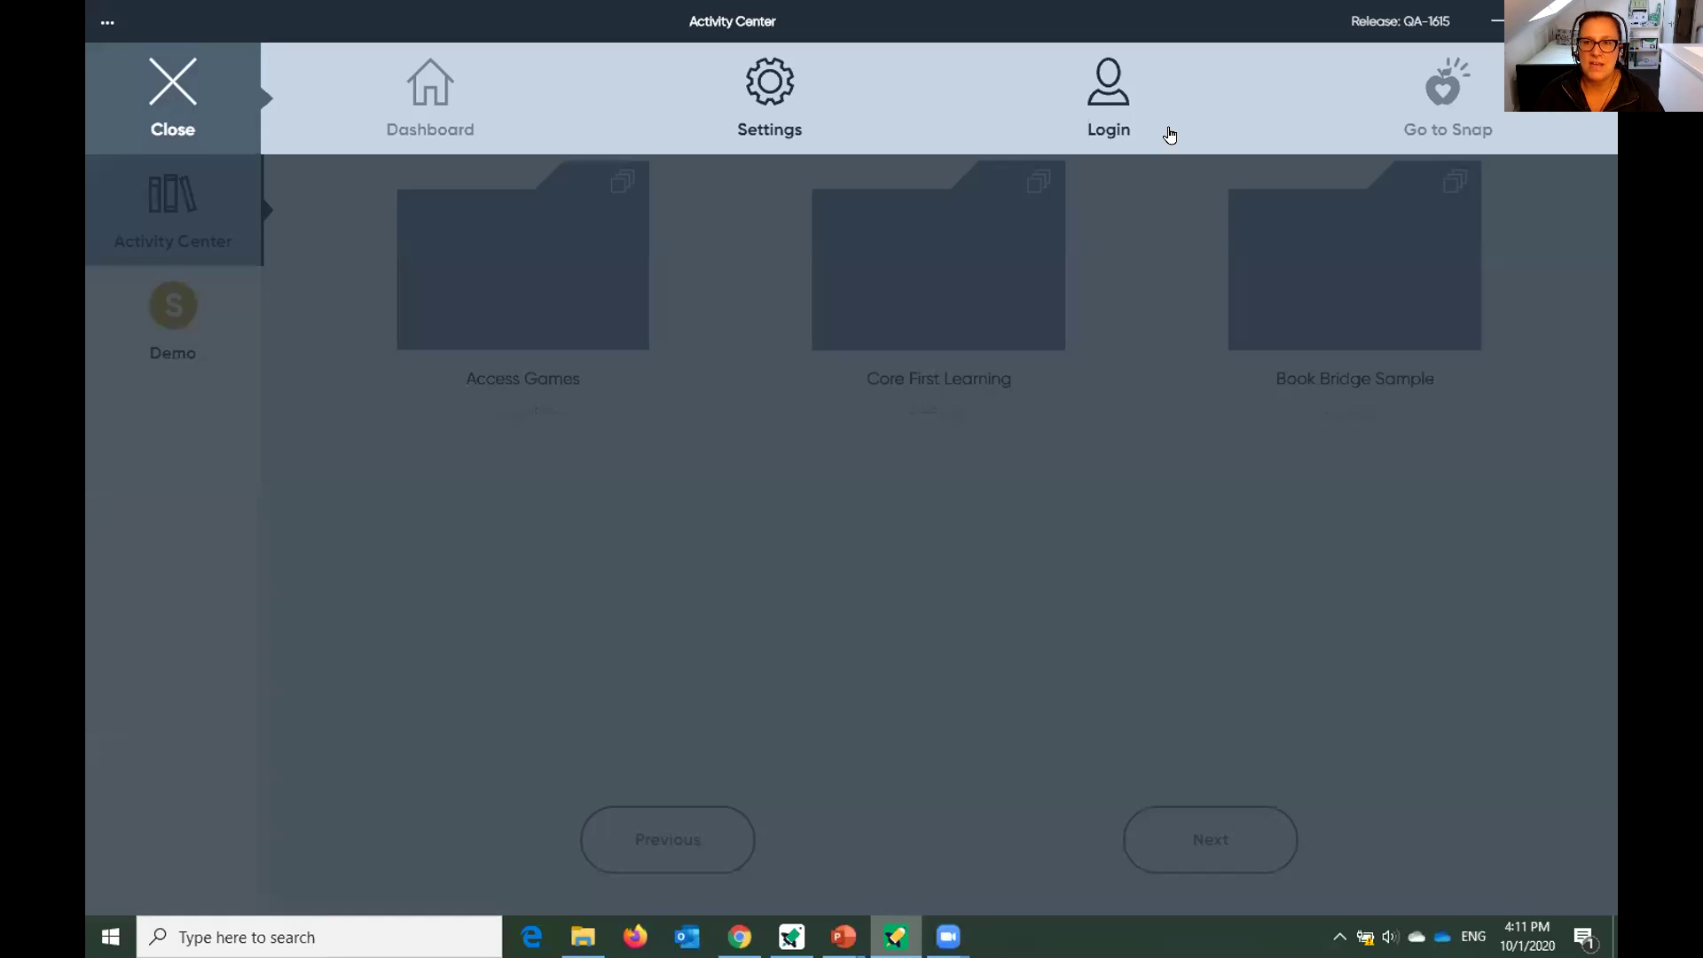
pyautogui.click(1094, 109)
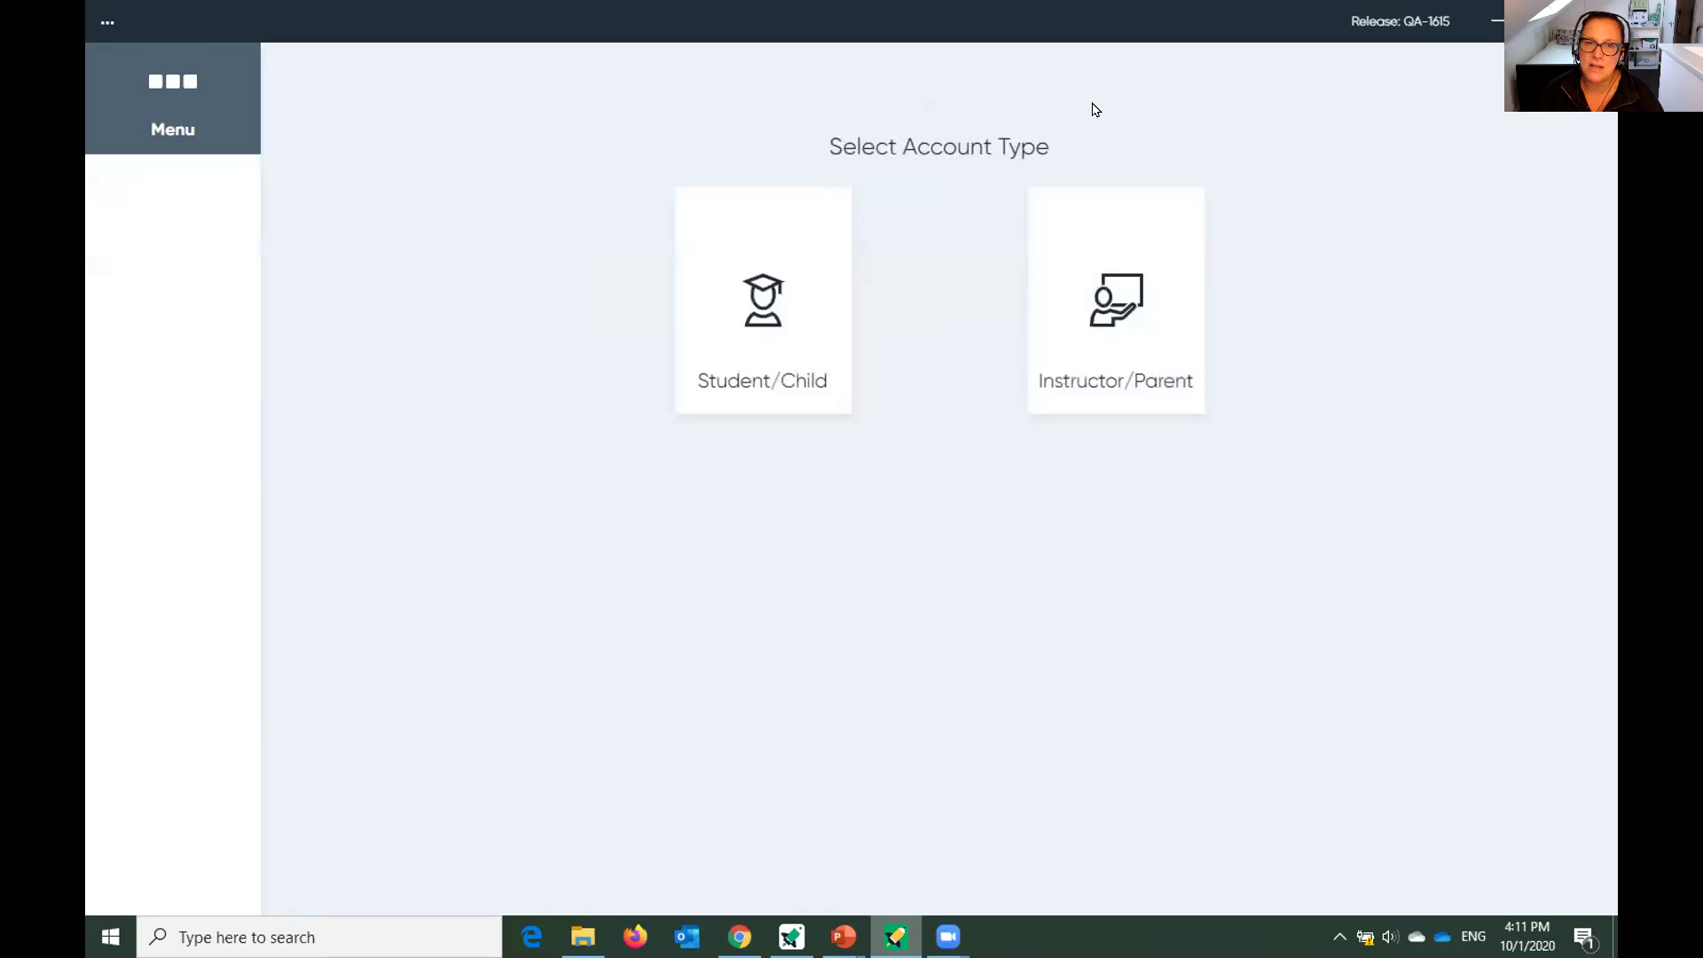
pyautogui.click(781, 348)
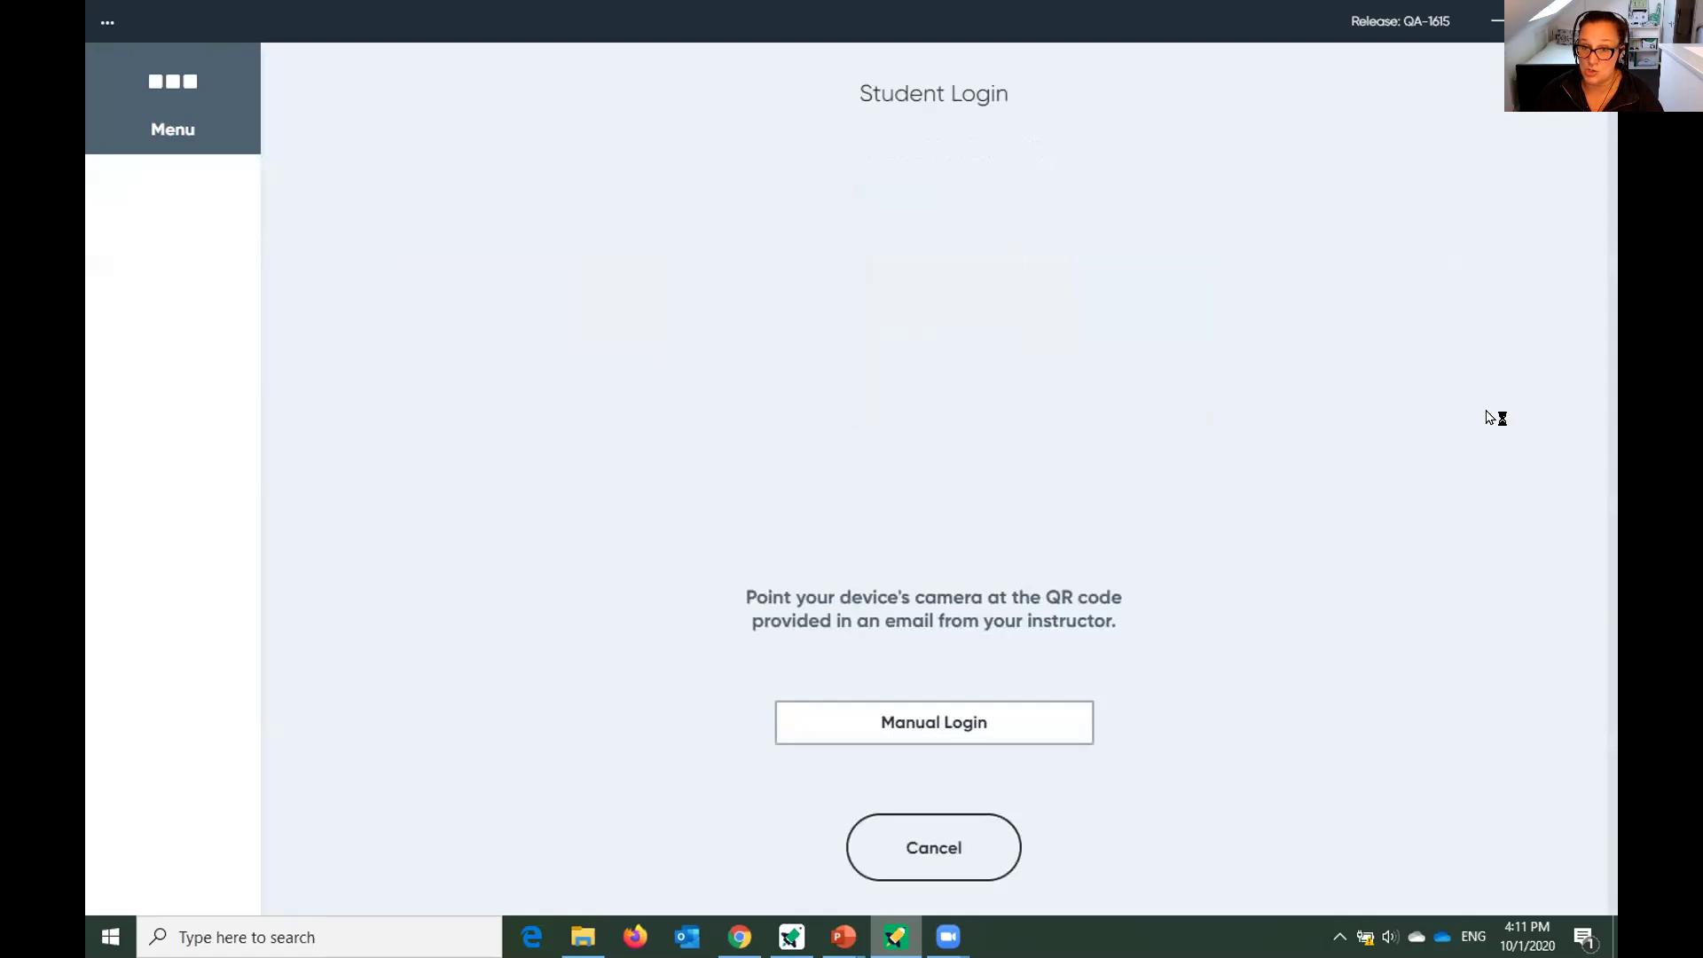
pyautogui.click(1036, 731)
# Enter the student's username and institution ID, correcting two mistyped ID characters.
pyautogui.click(735, 184)
pyautogui.write('stuart')
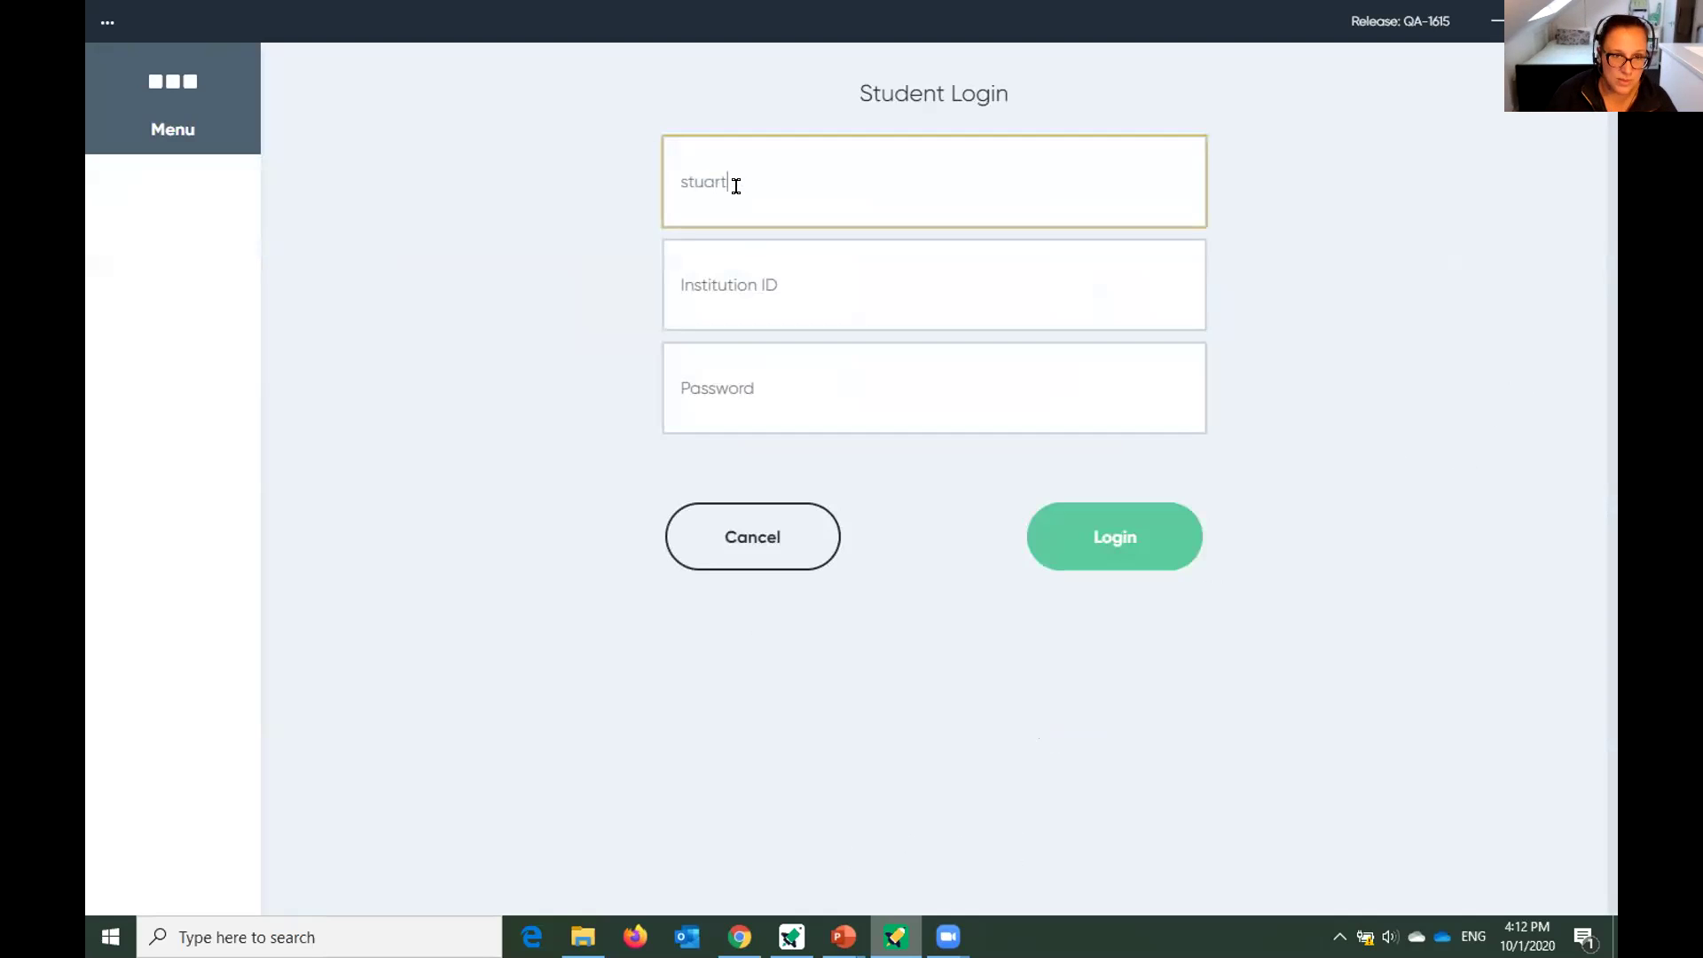
pyautogui.click(727, 286)
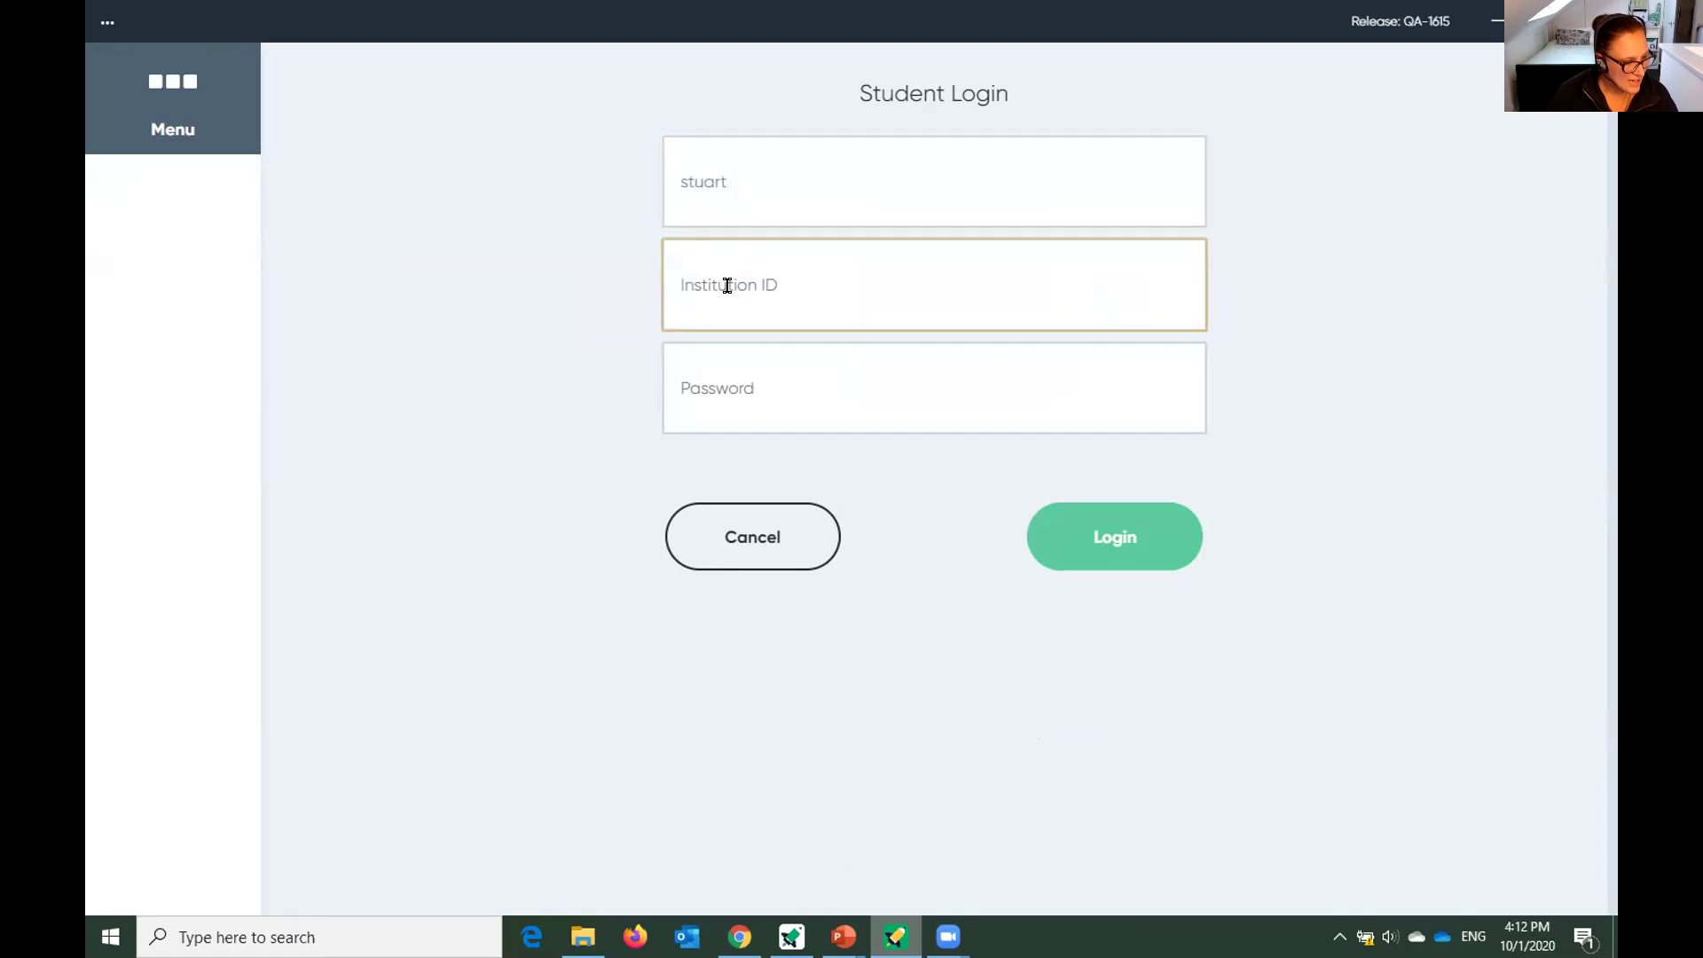
pyautogui.write('%e')
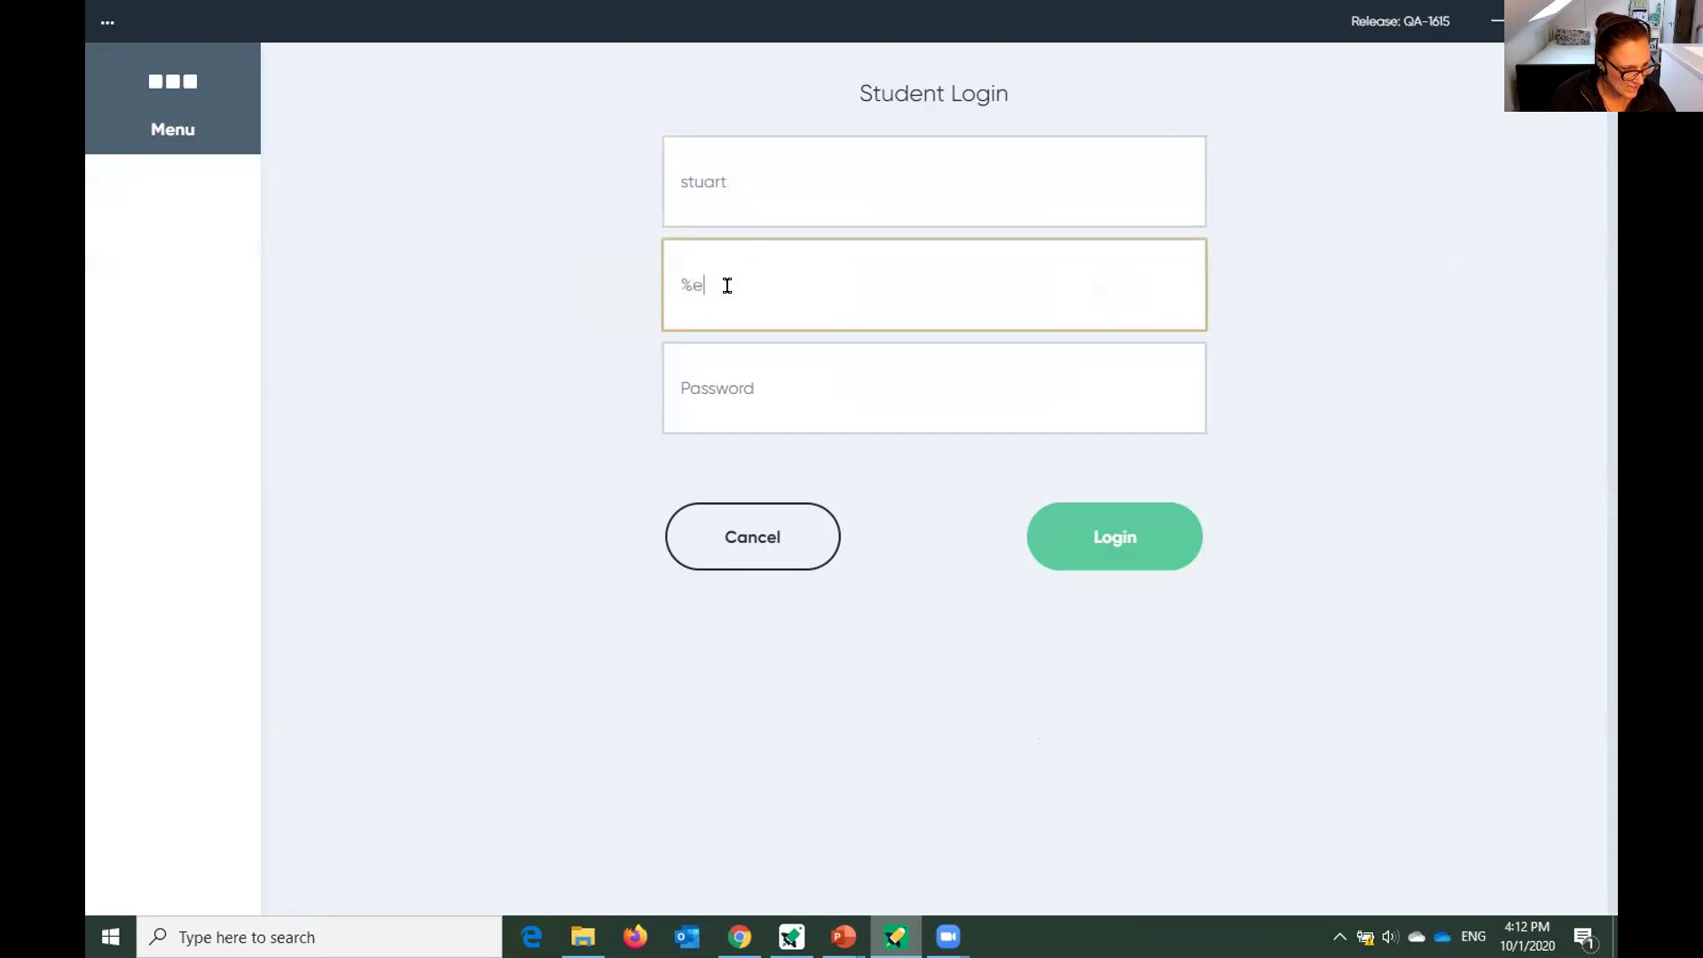
pyautogui.write('93')
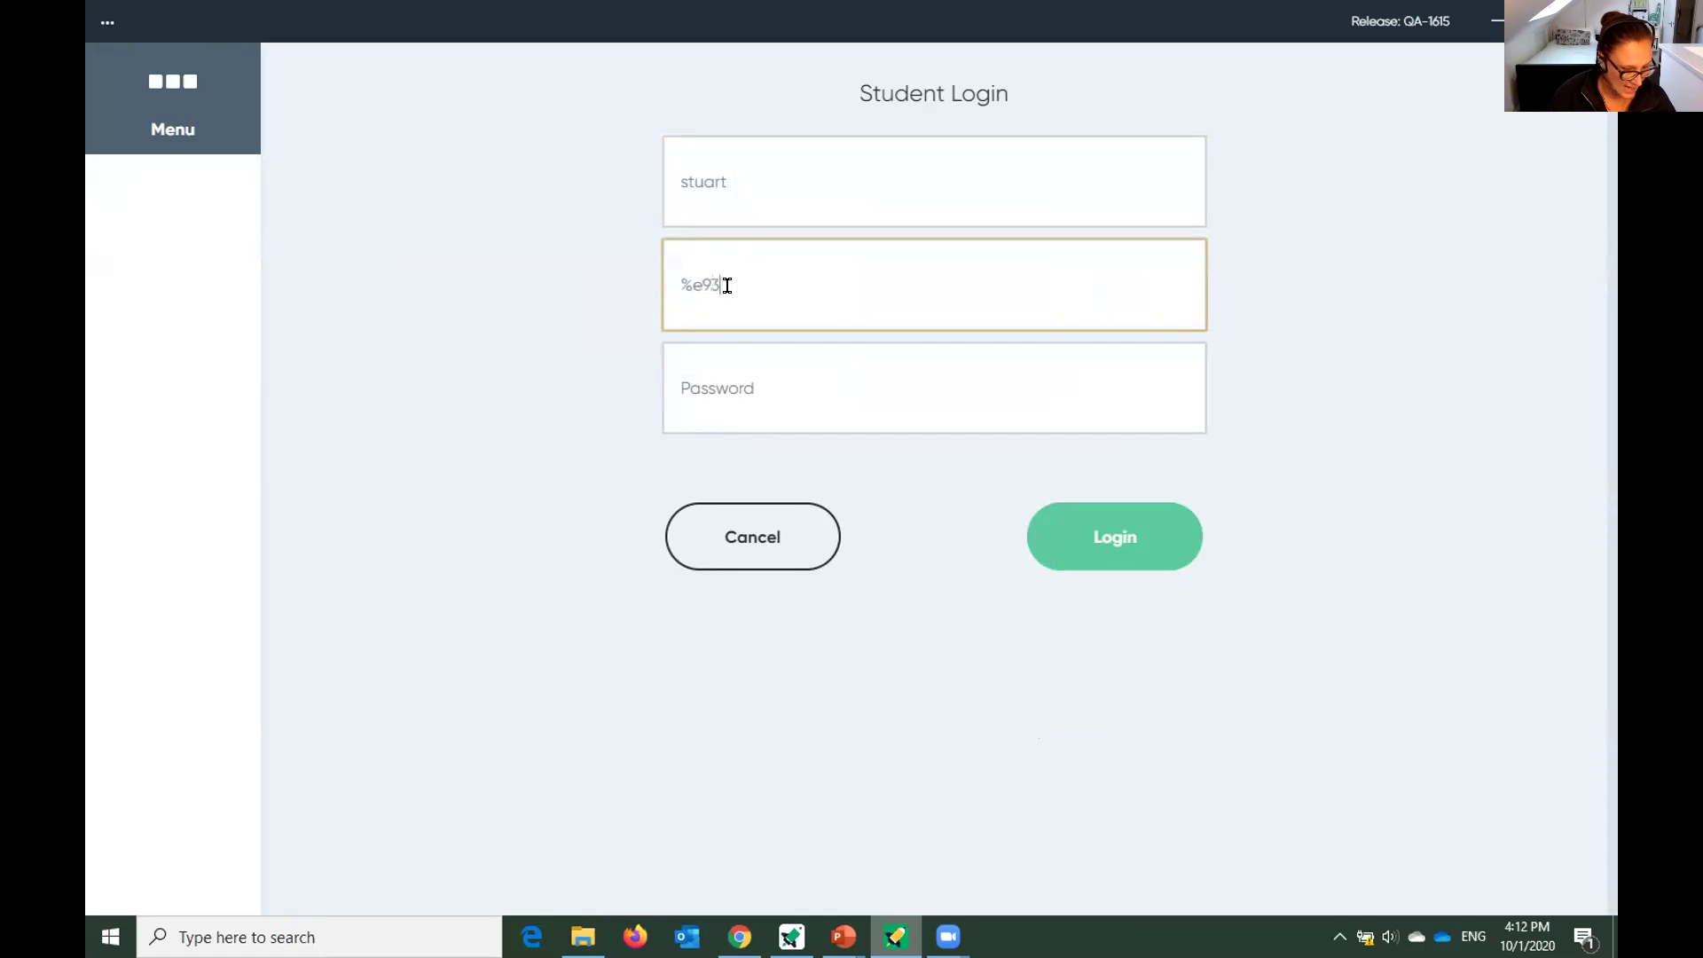
pyautogui.write('0M')
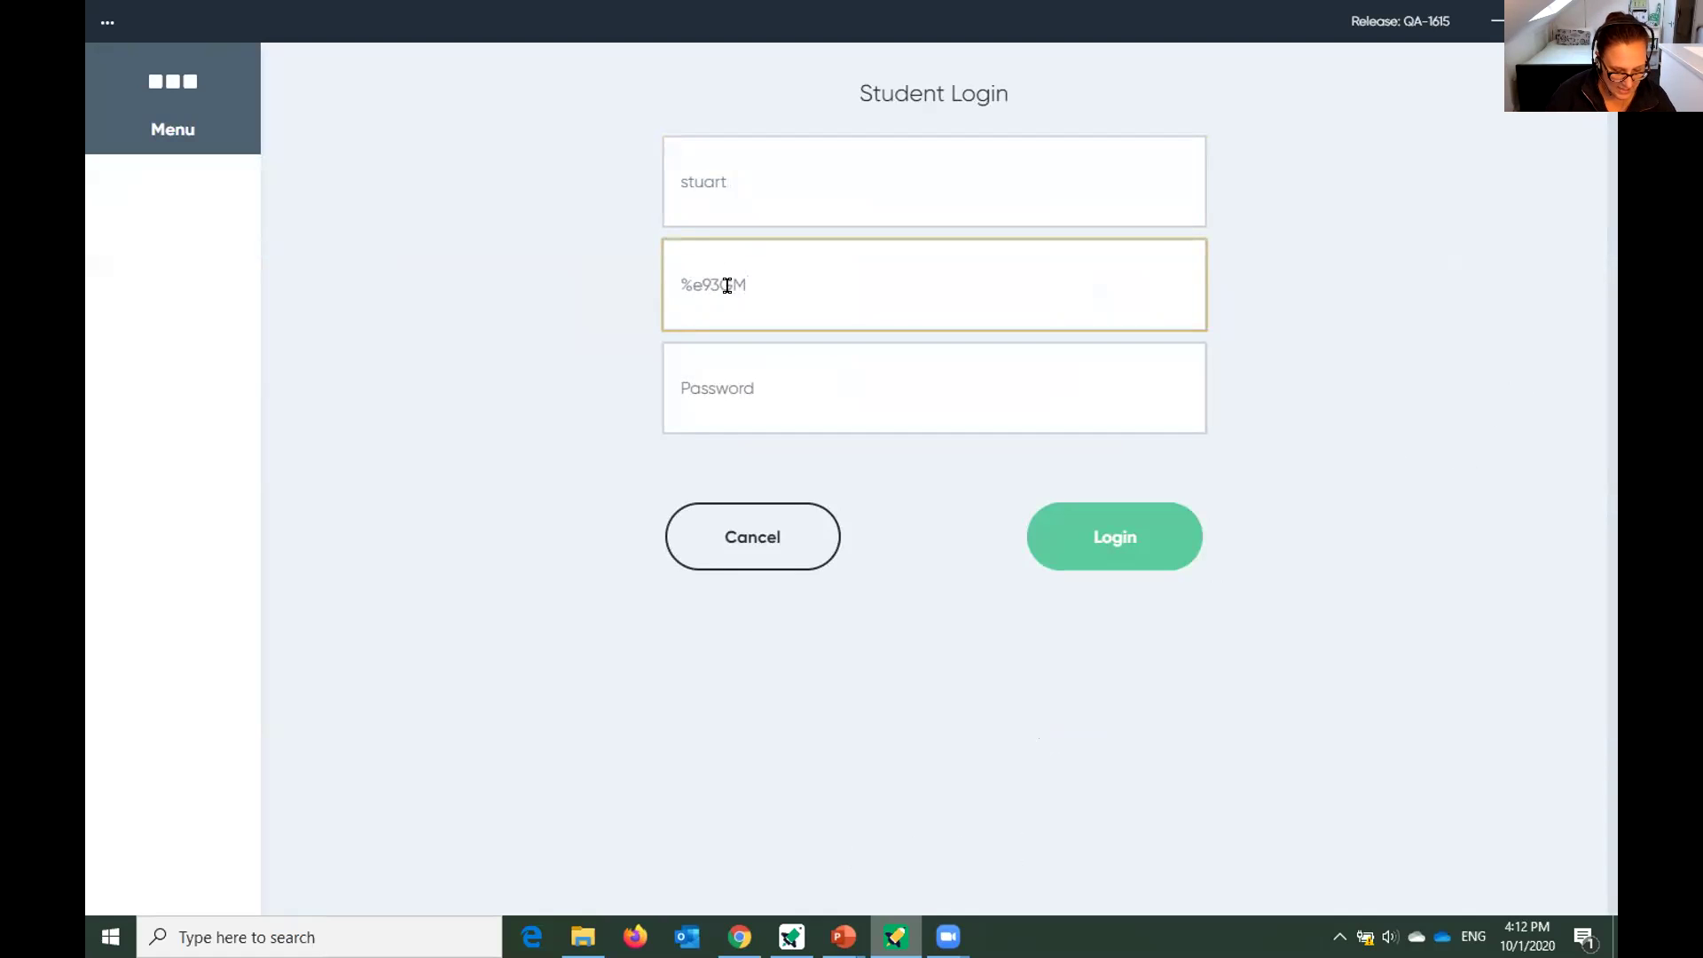
pyautogui.write('Q6')
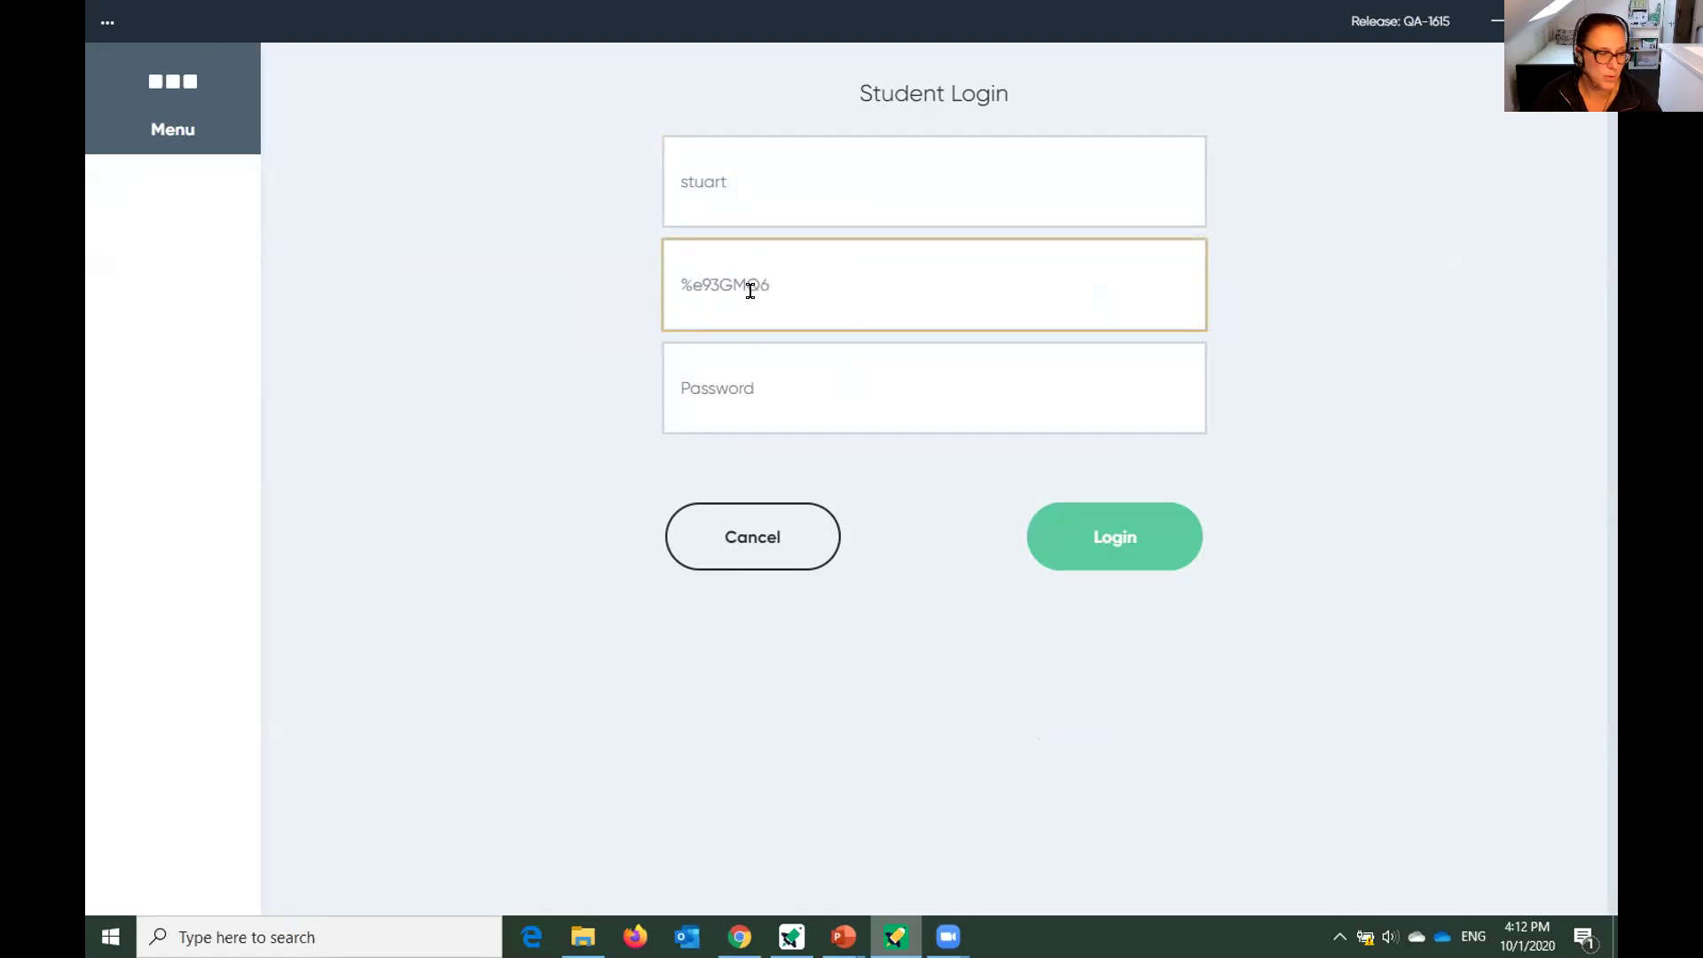
pyautogui.press('BackSpace')
pyautogui.write('5')
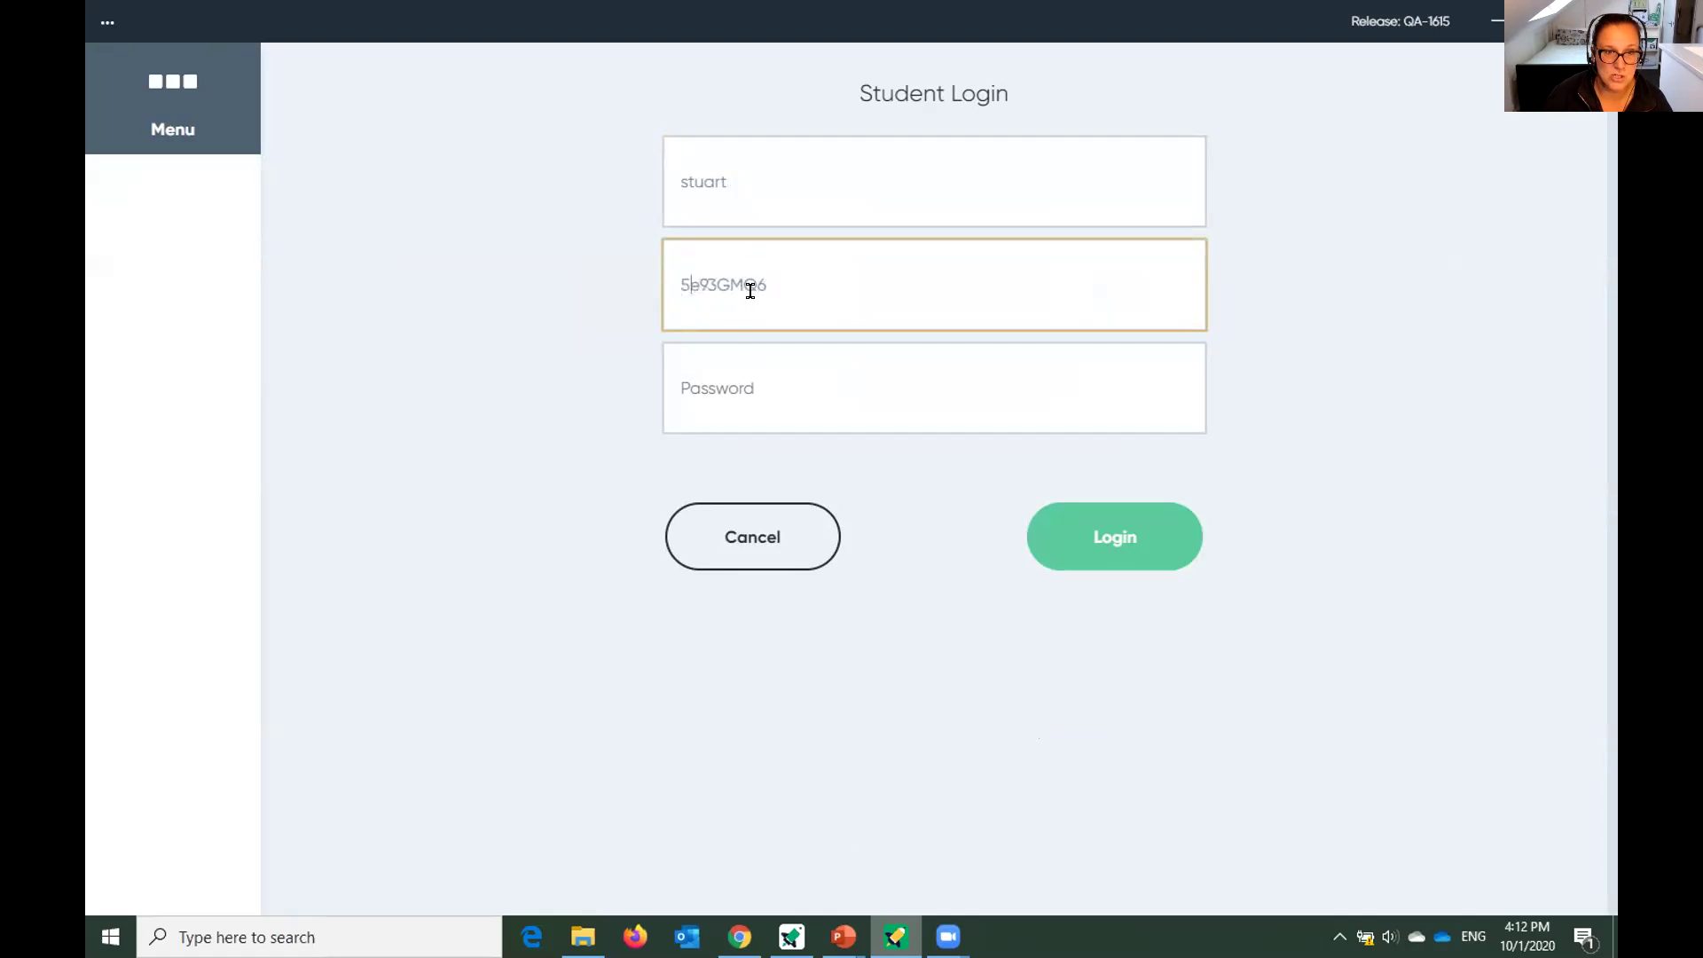
pyautogui.press('BackSpace')
pyautogui.write('E')
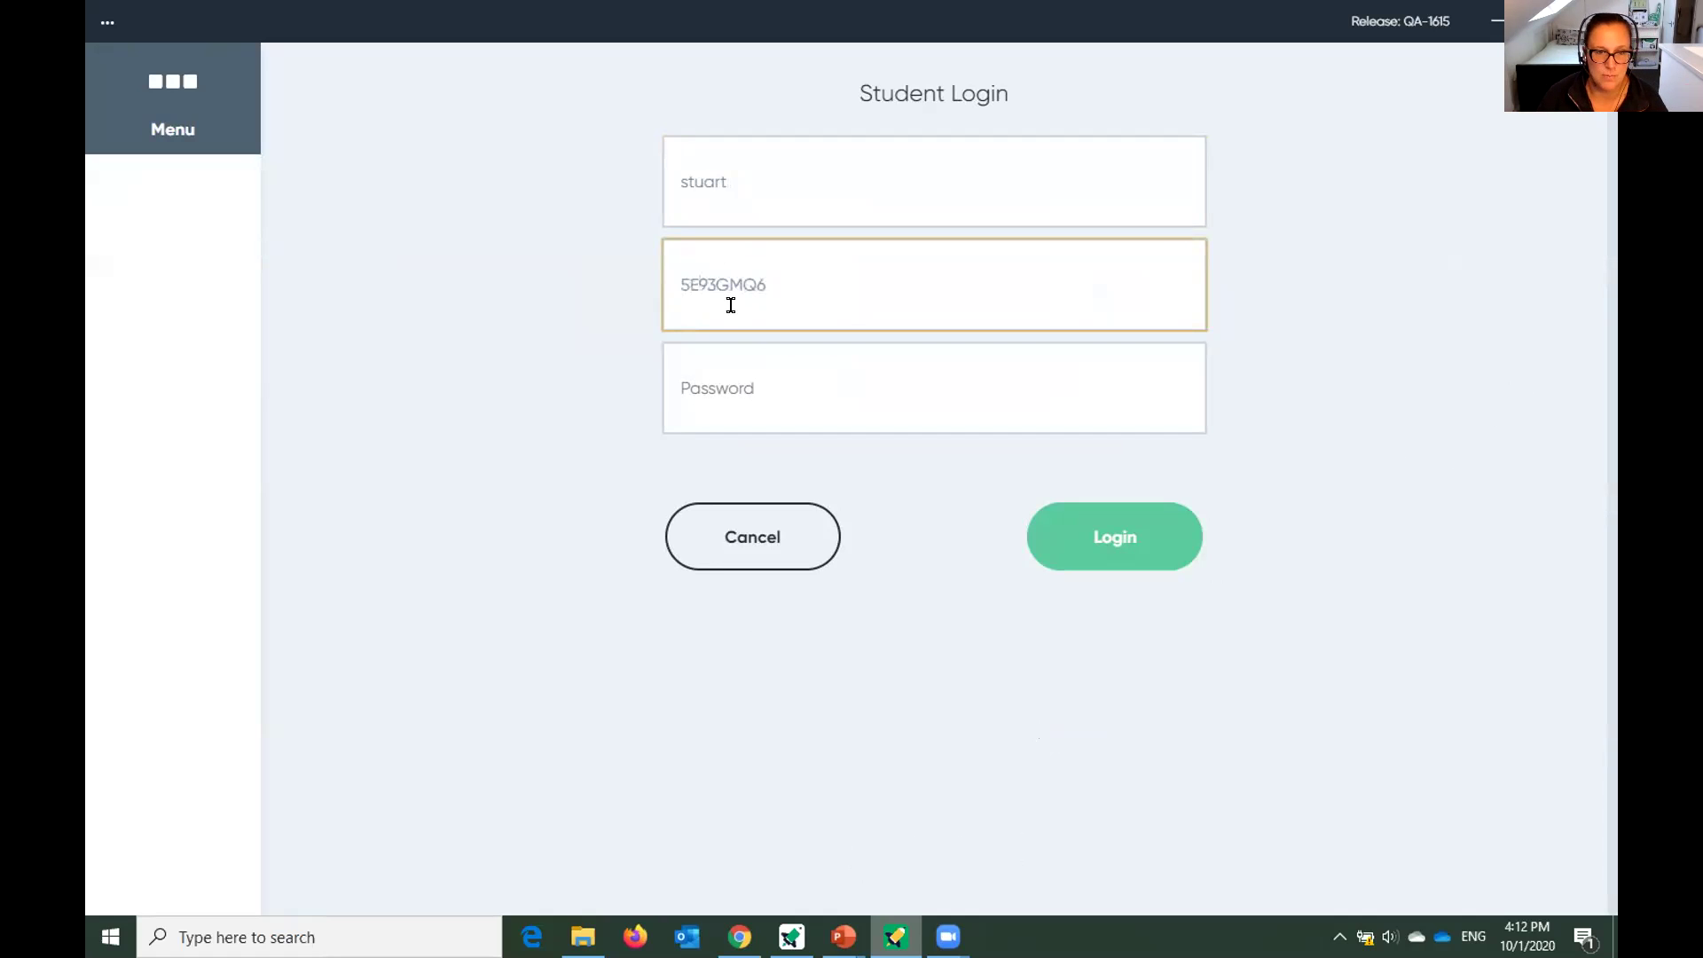
# Enter the account password and submit the student login.
pyautogui.click(695, 379)
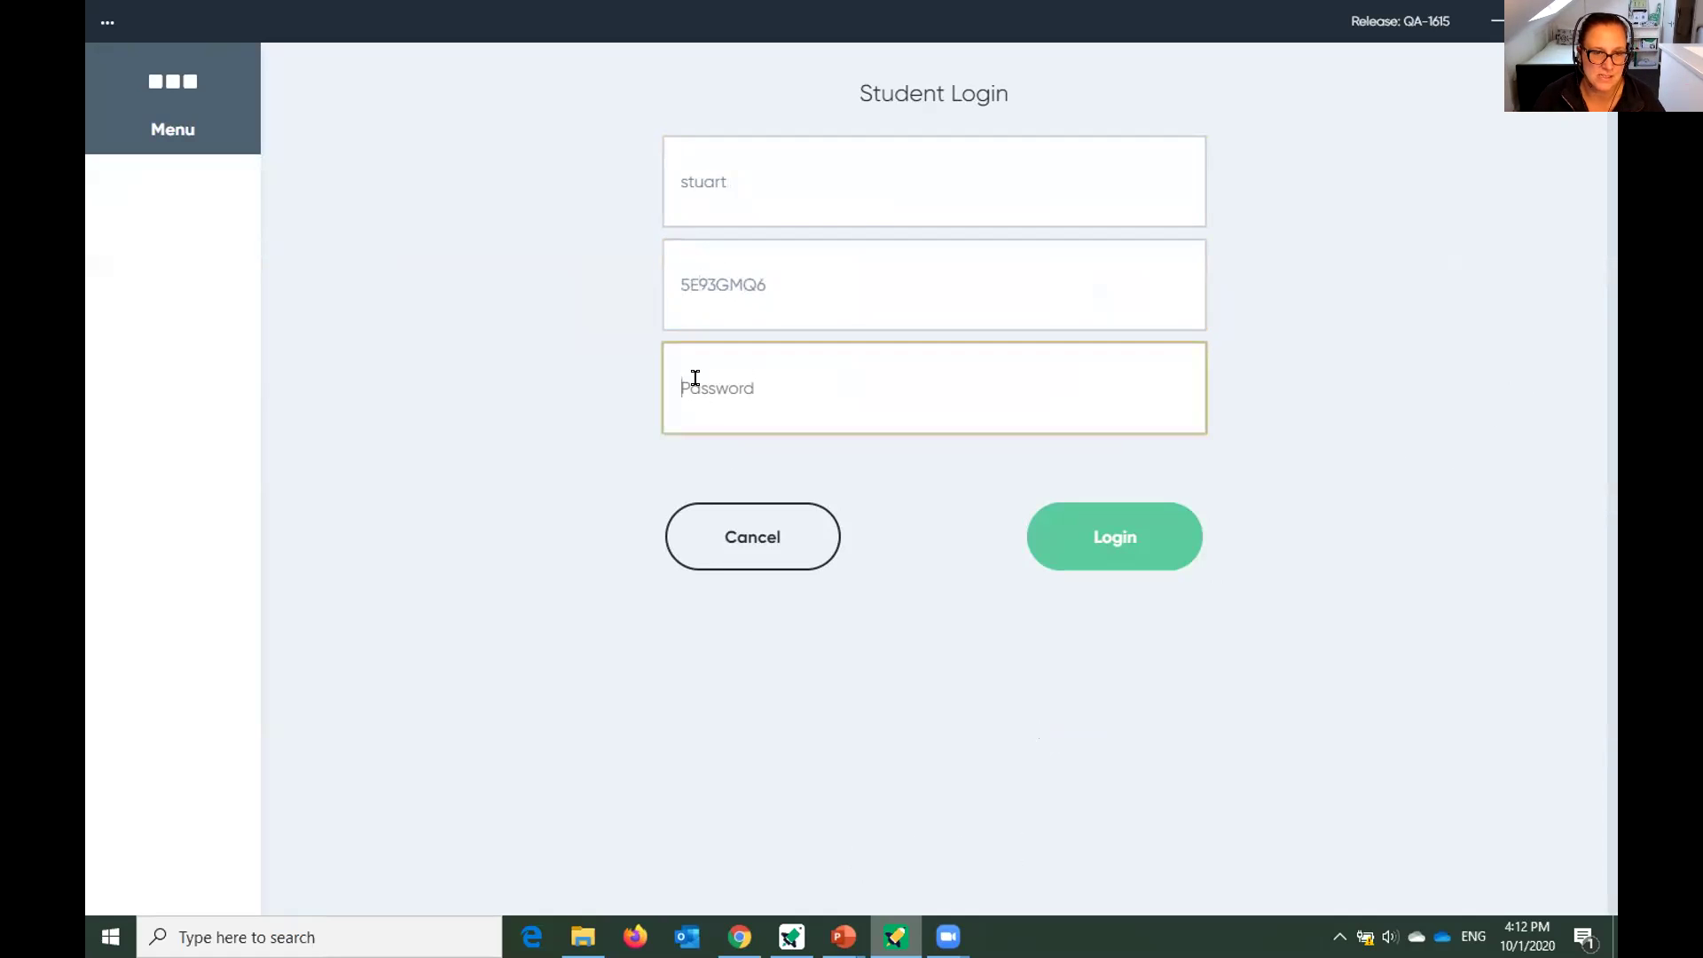
pyautogui.write('******')
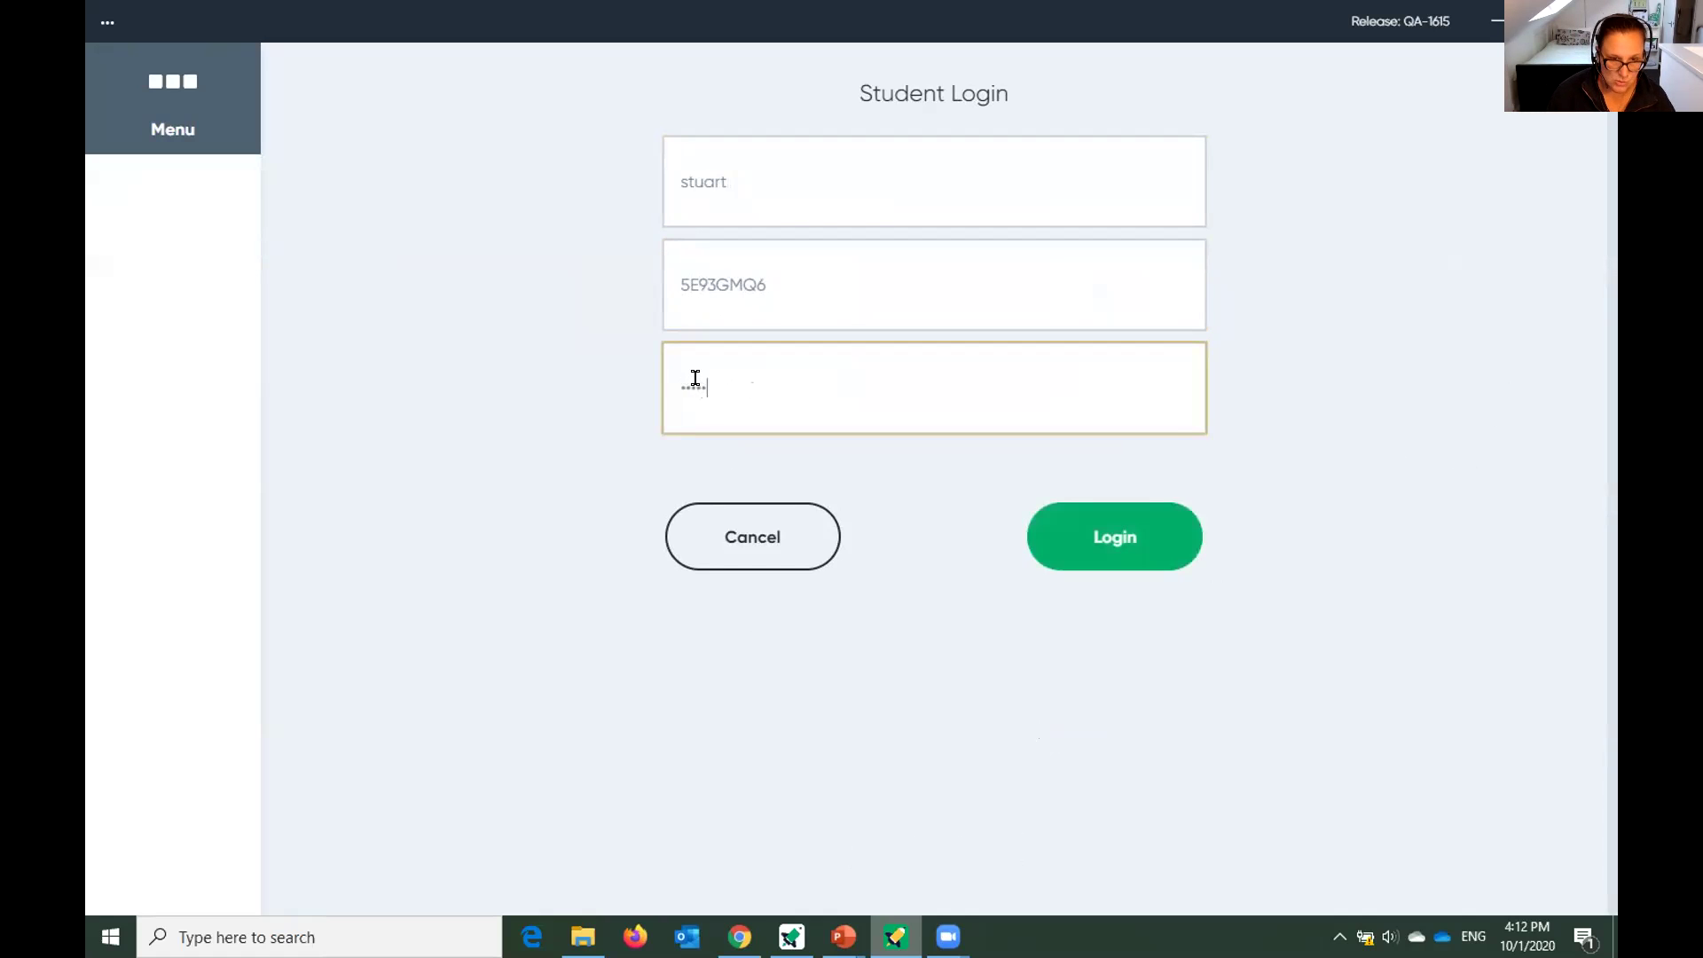
pyautogui.click(1092, 549)
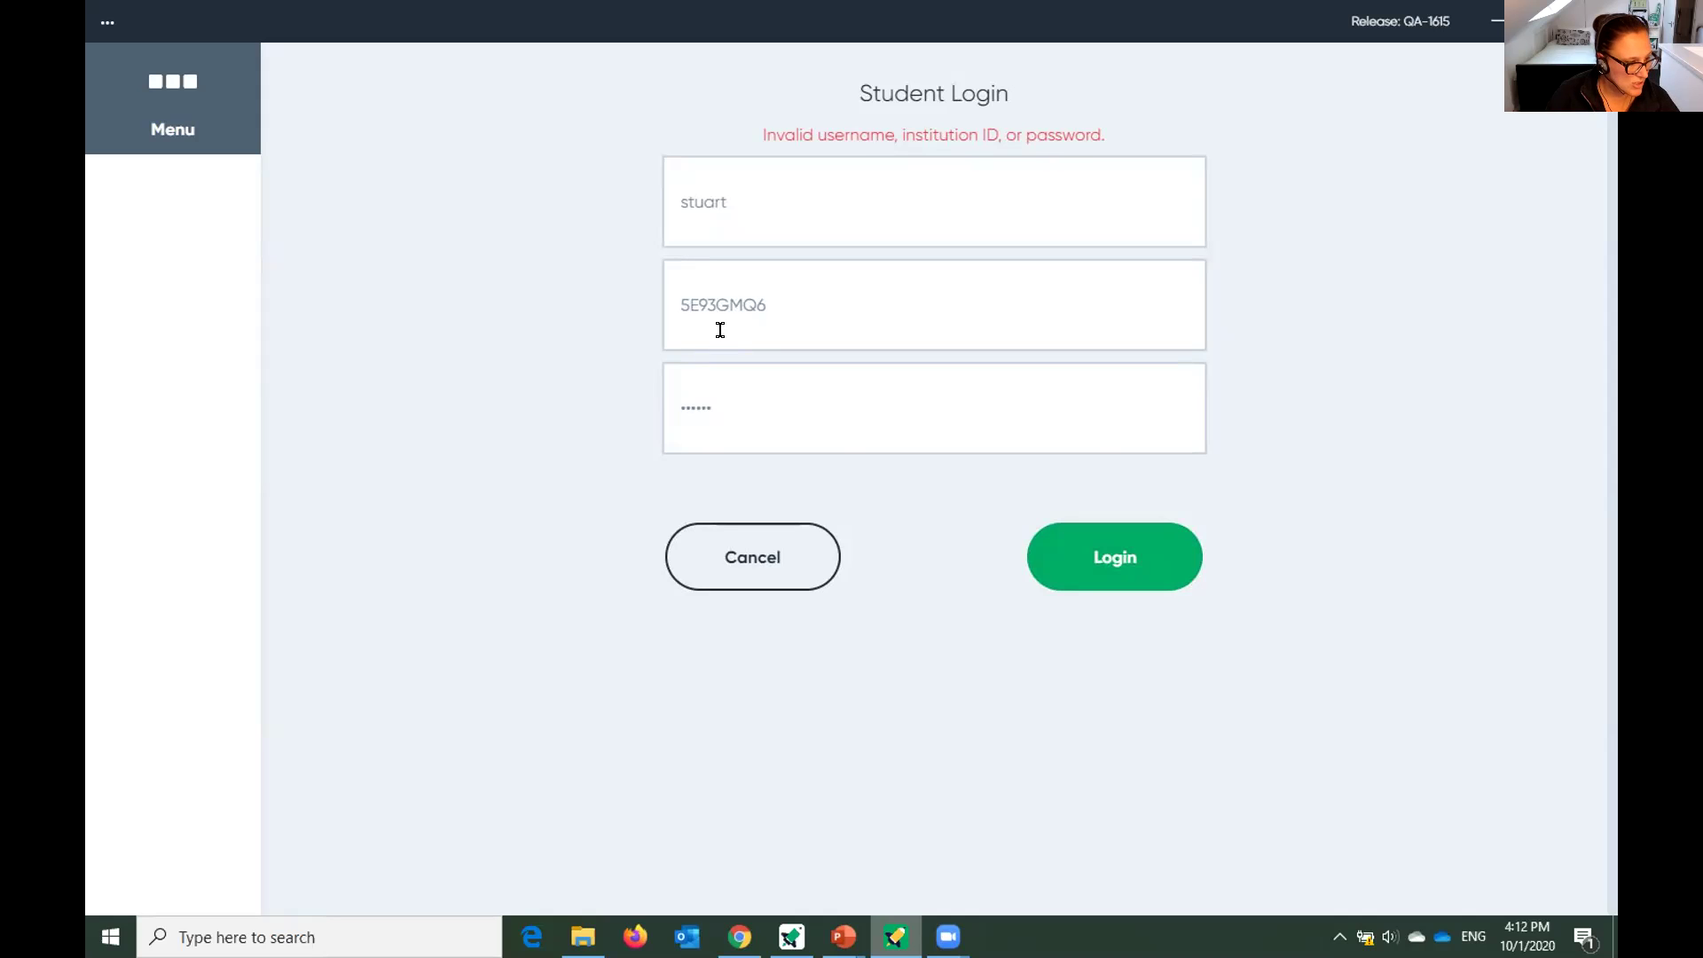
# Replace the password with a retyped one and resubmit the login.
pyautogui.click(729, 397)
pyautogui.hotkey('ctrl', 'a')
pyautogui.write('••••••')
pyautogui.click(1132, 579)
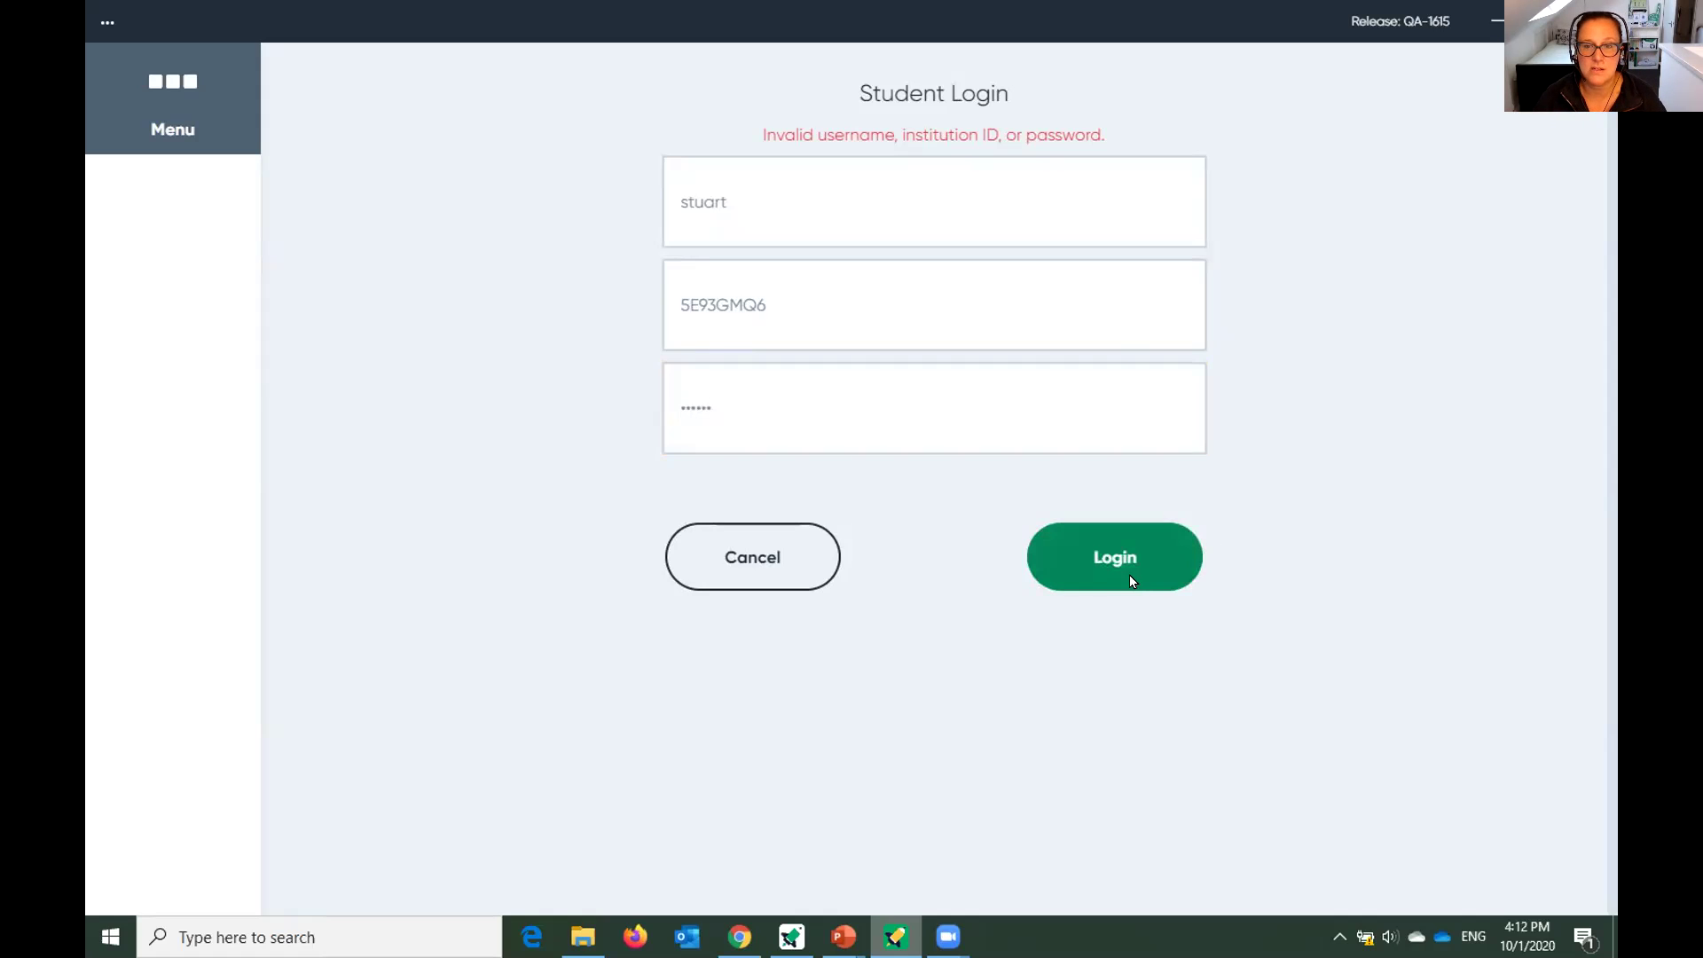
# Clear the institution ID, retype it in full, and submit again.
pyautogui.click(802, 205)
pyautogui.doubleClick(805, 316)
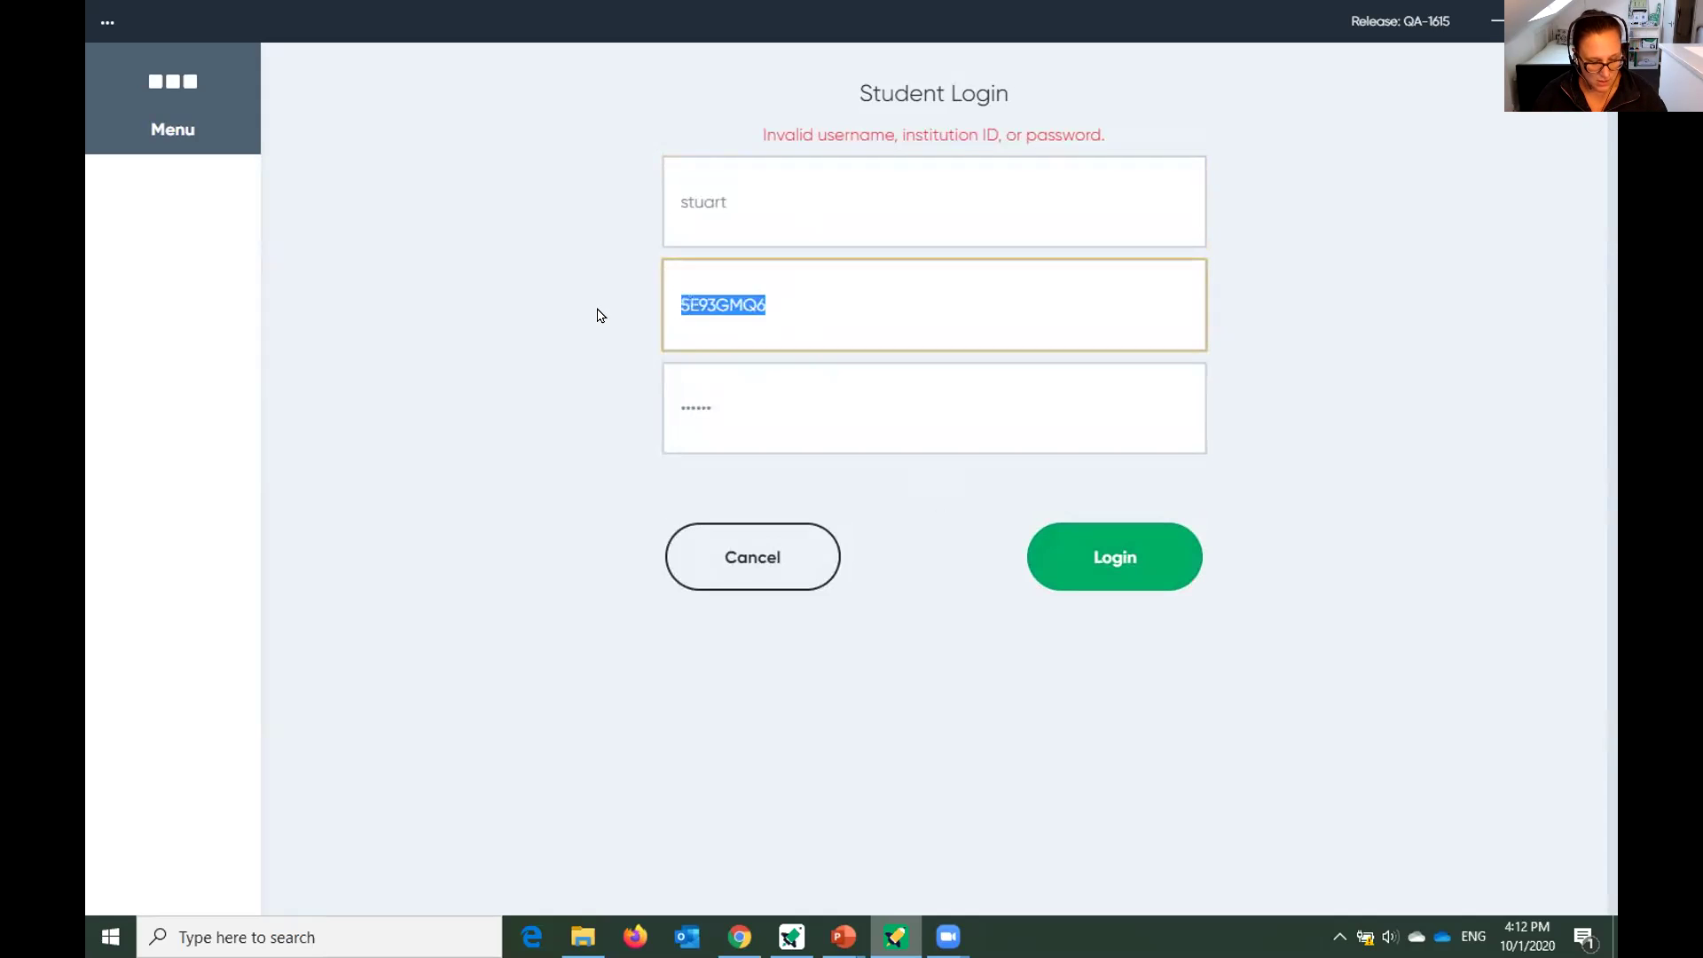
pyautogui.press('BackSpace')
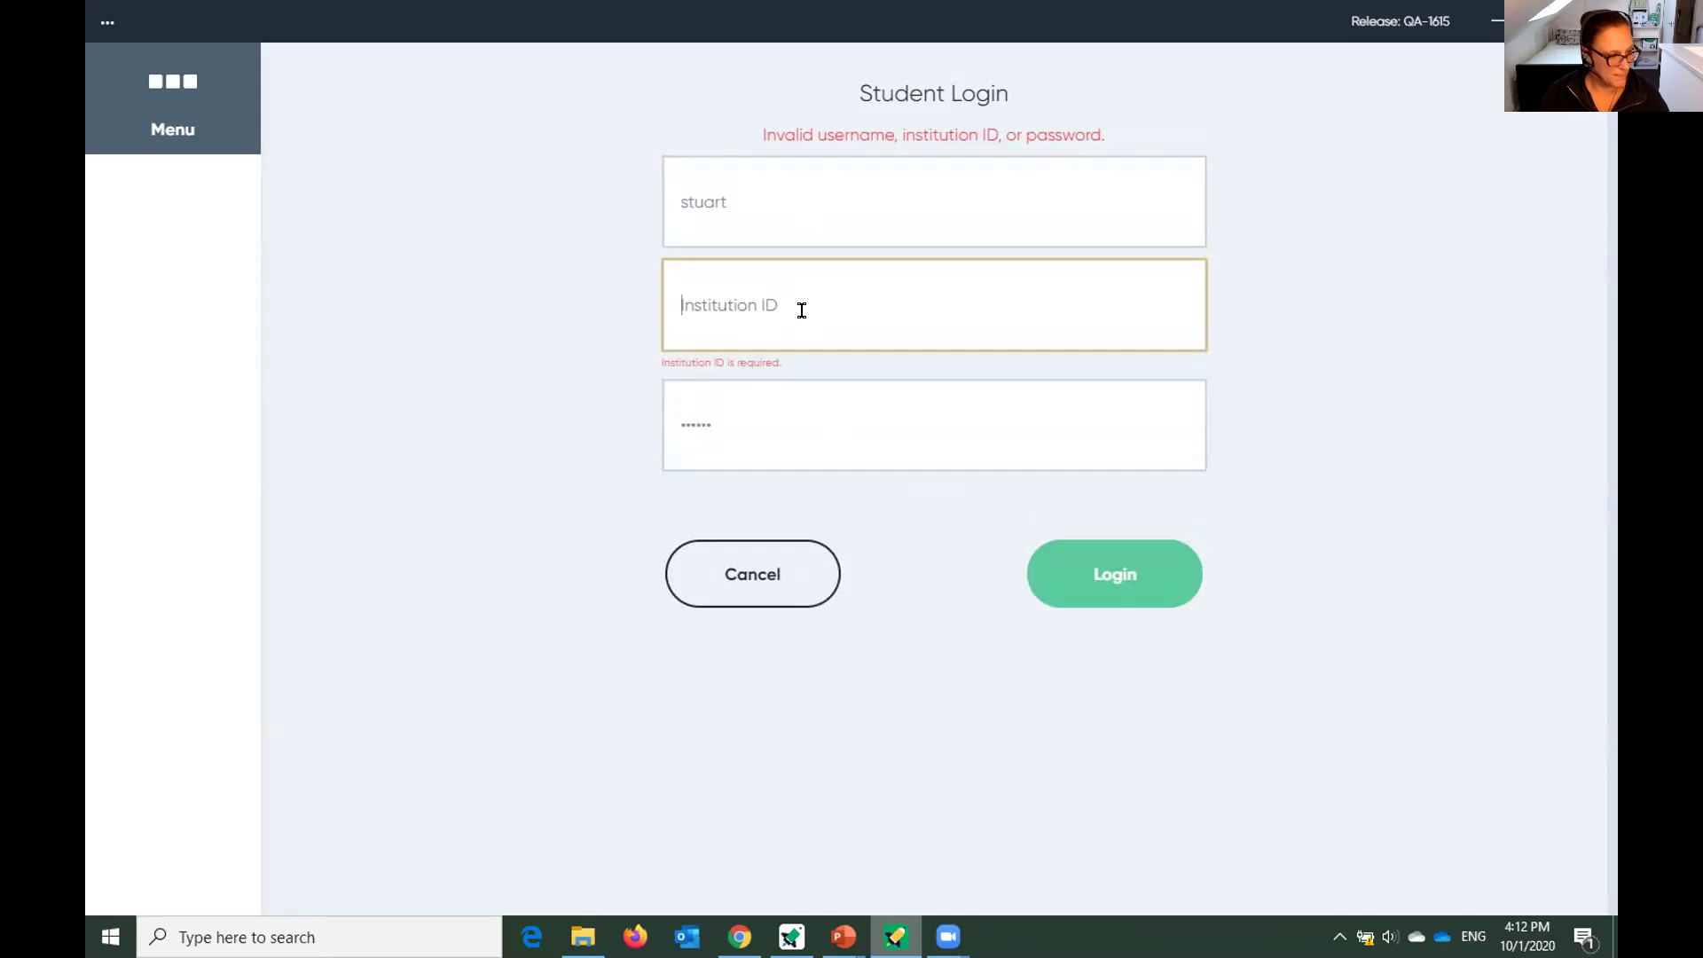
pyautogui.write('5')
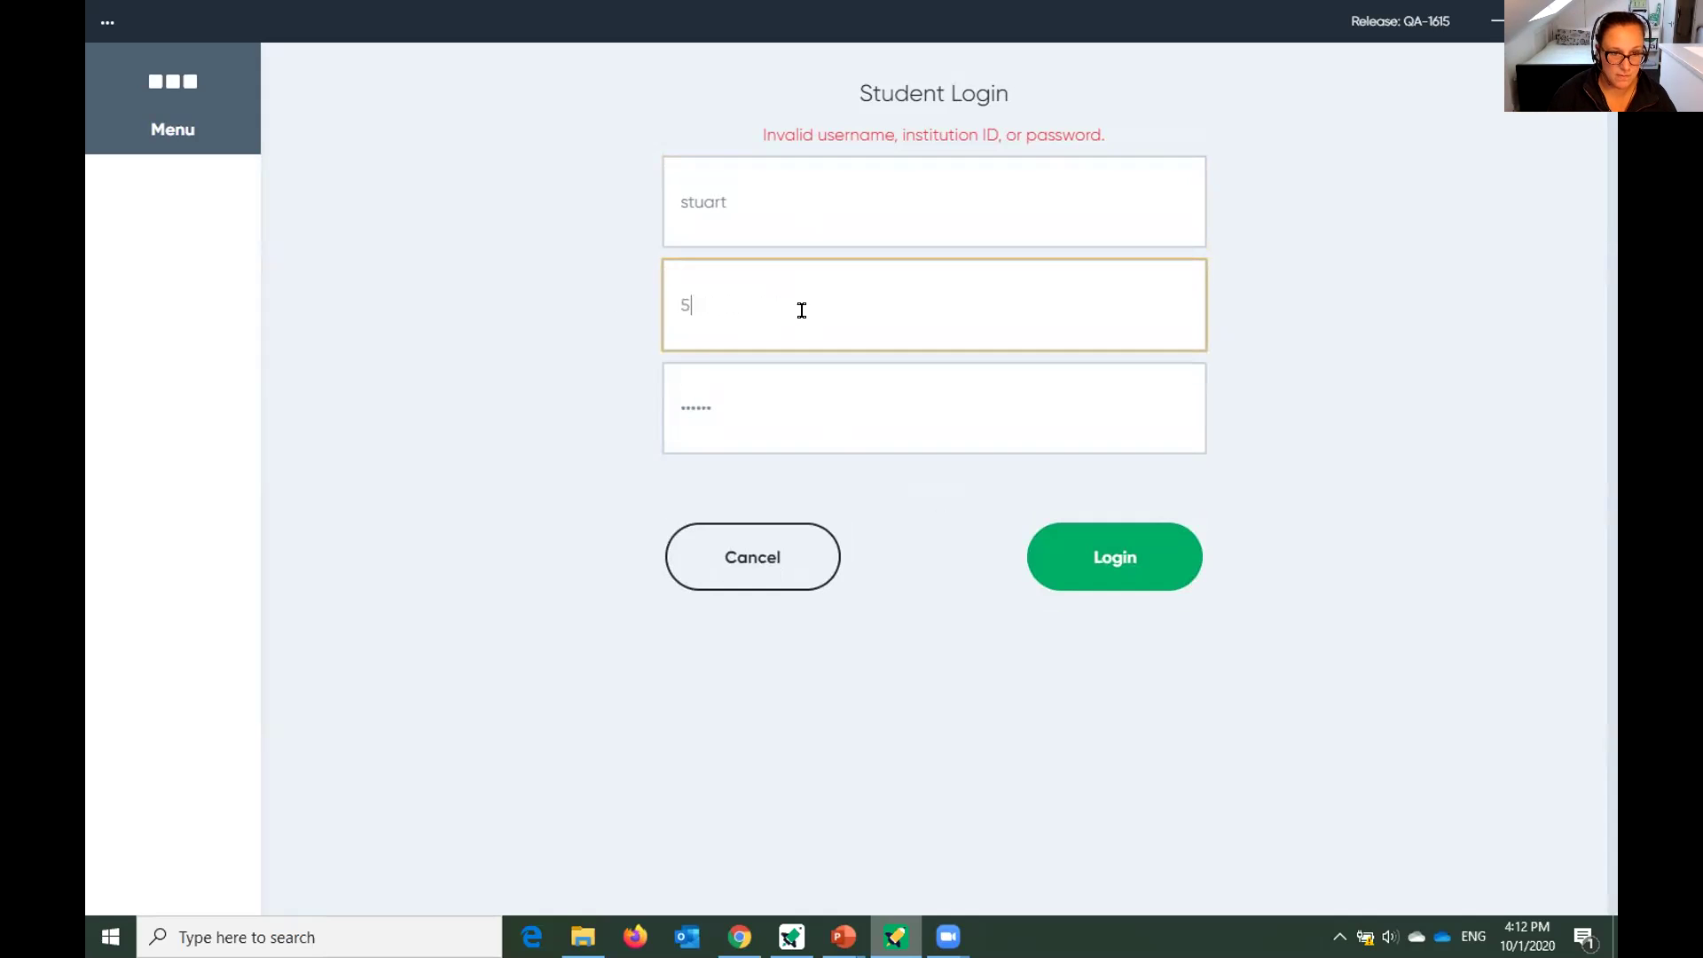
pyautogui.write('E')
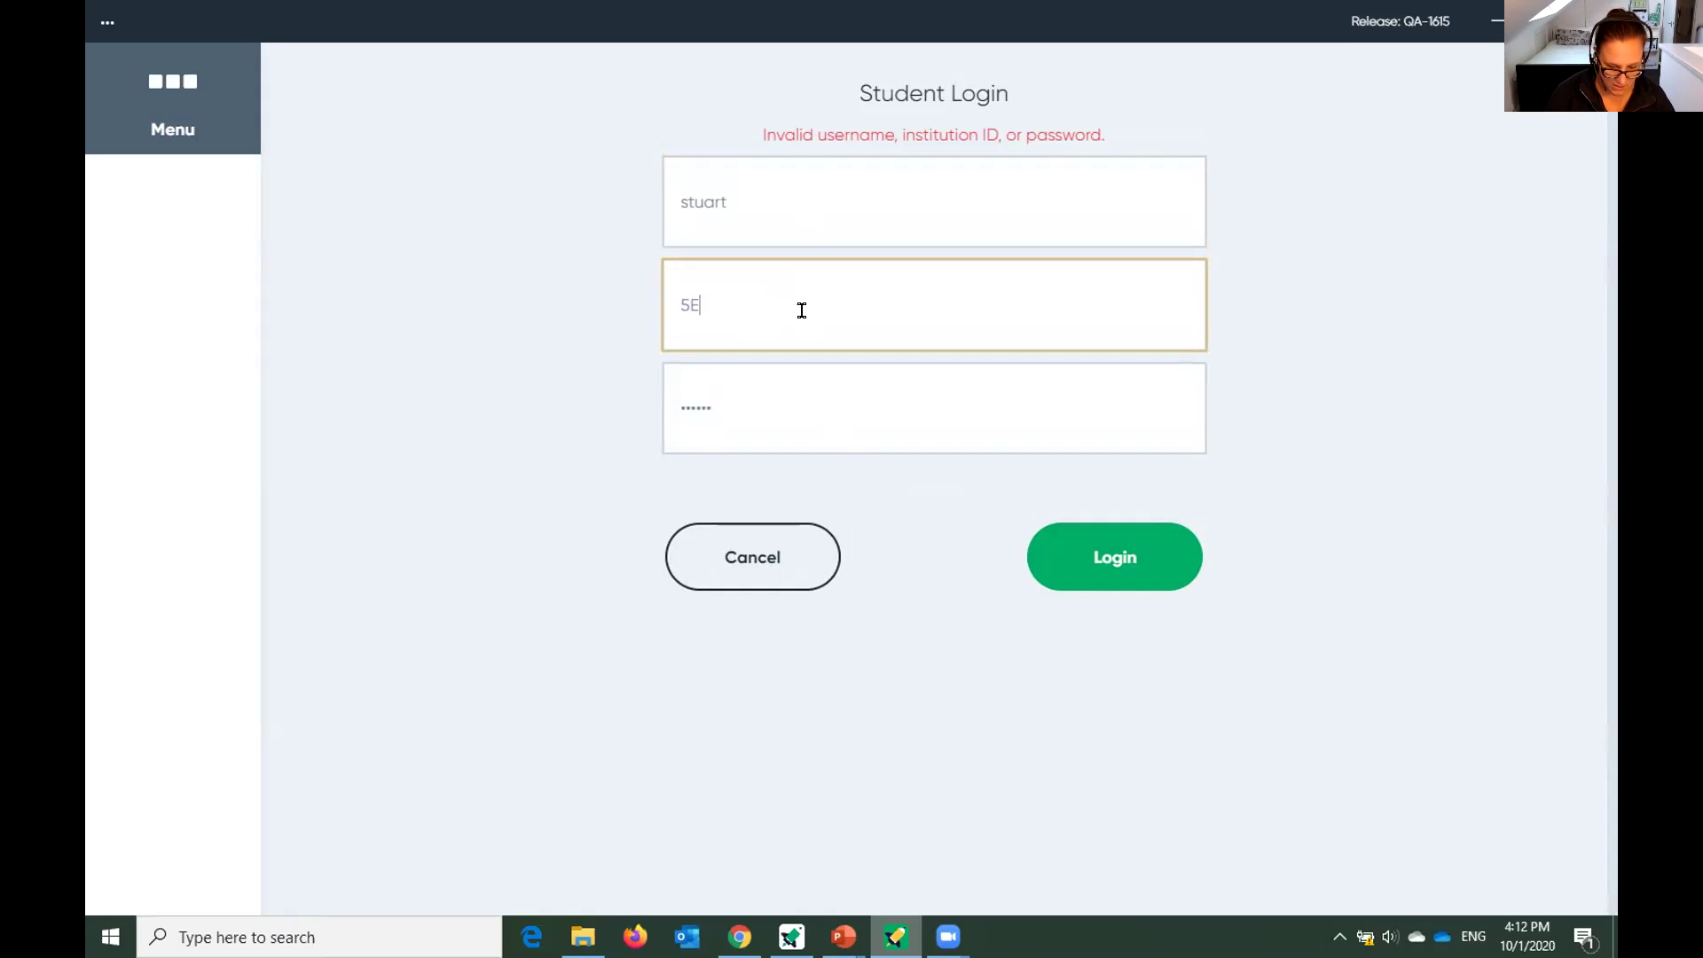
pyautogui.write('93GM')
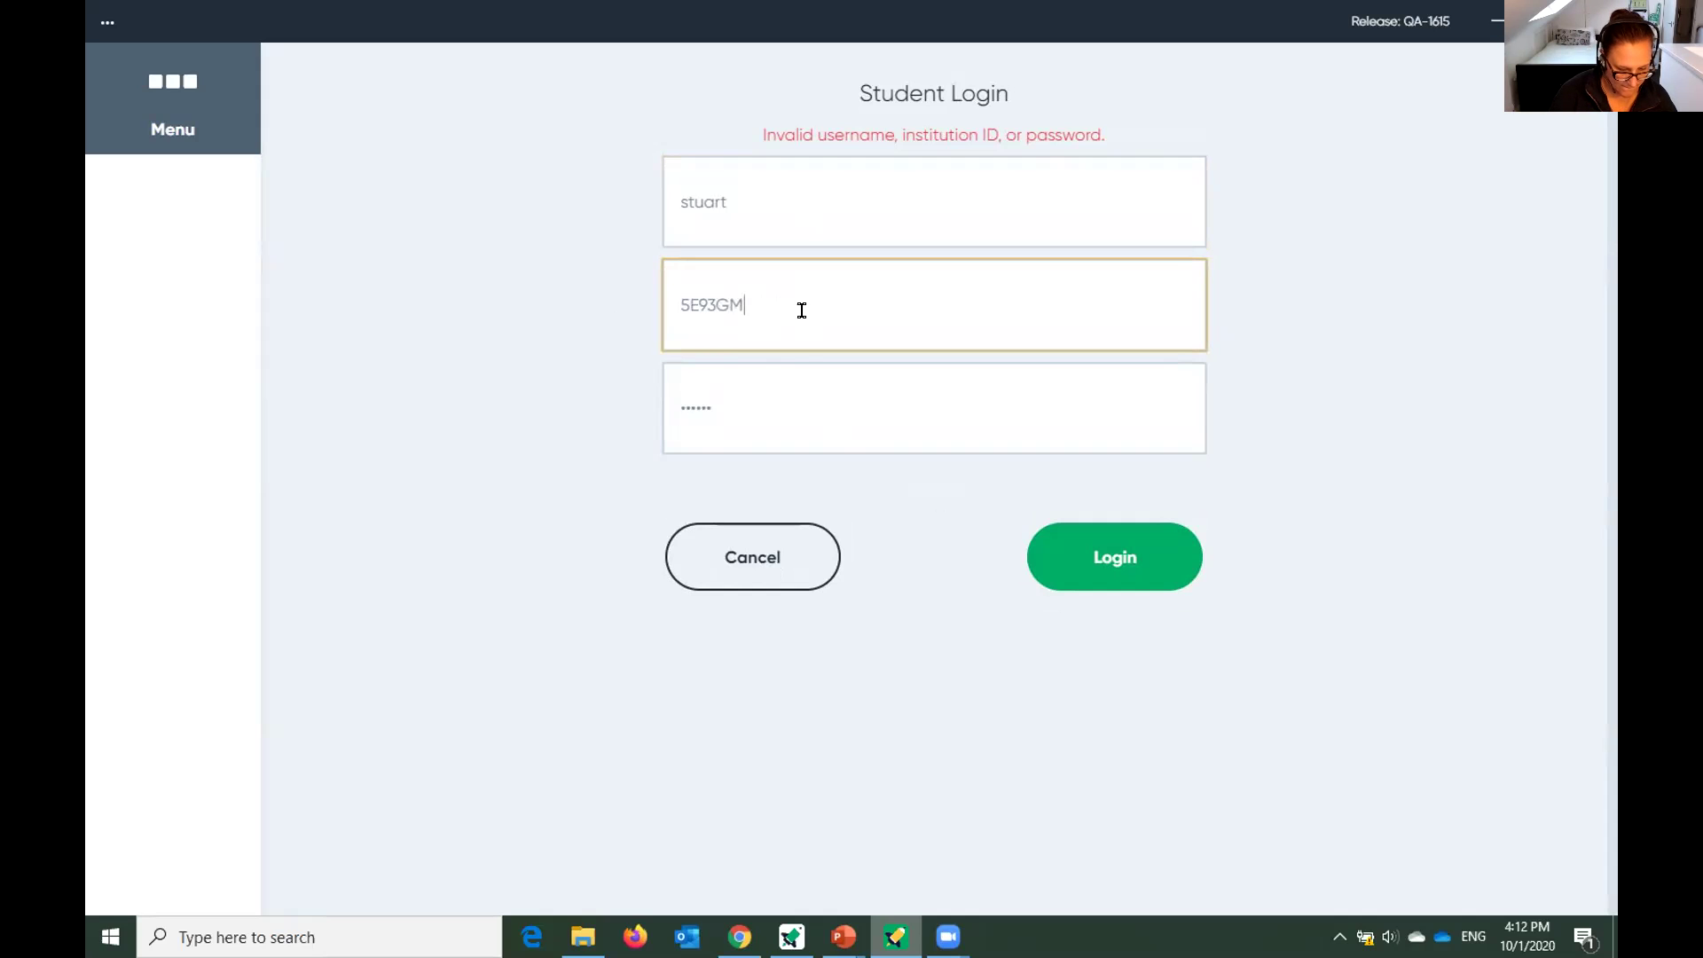
pyautogui.write('Q6')
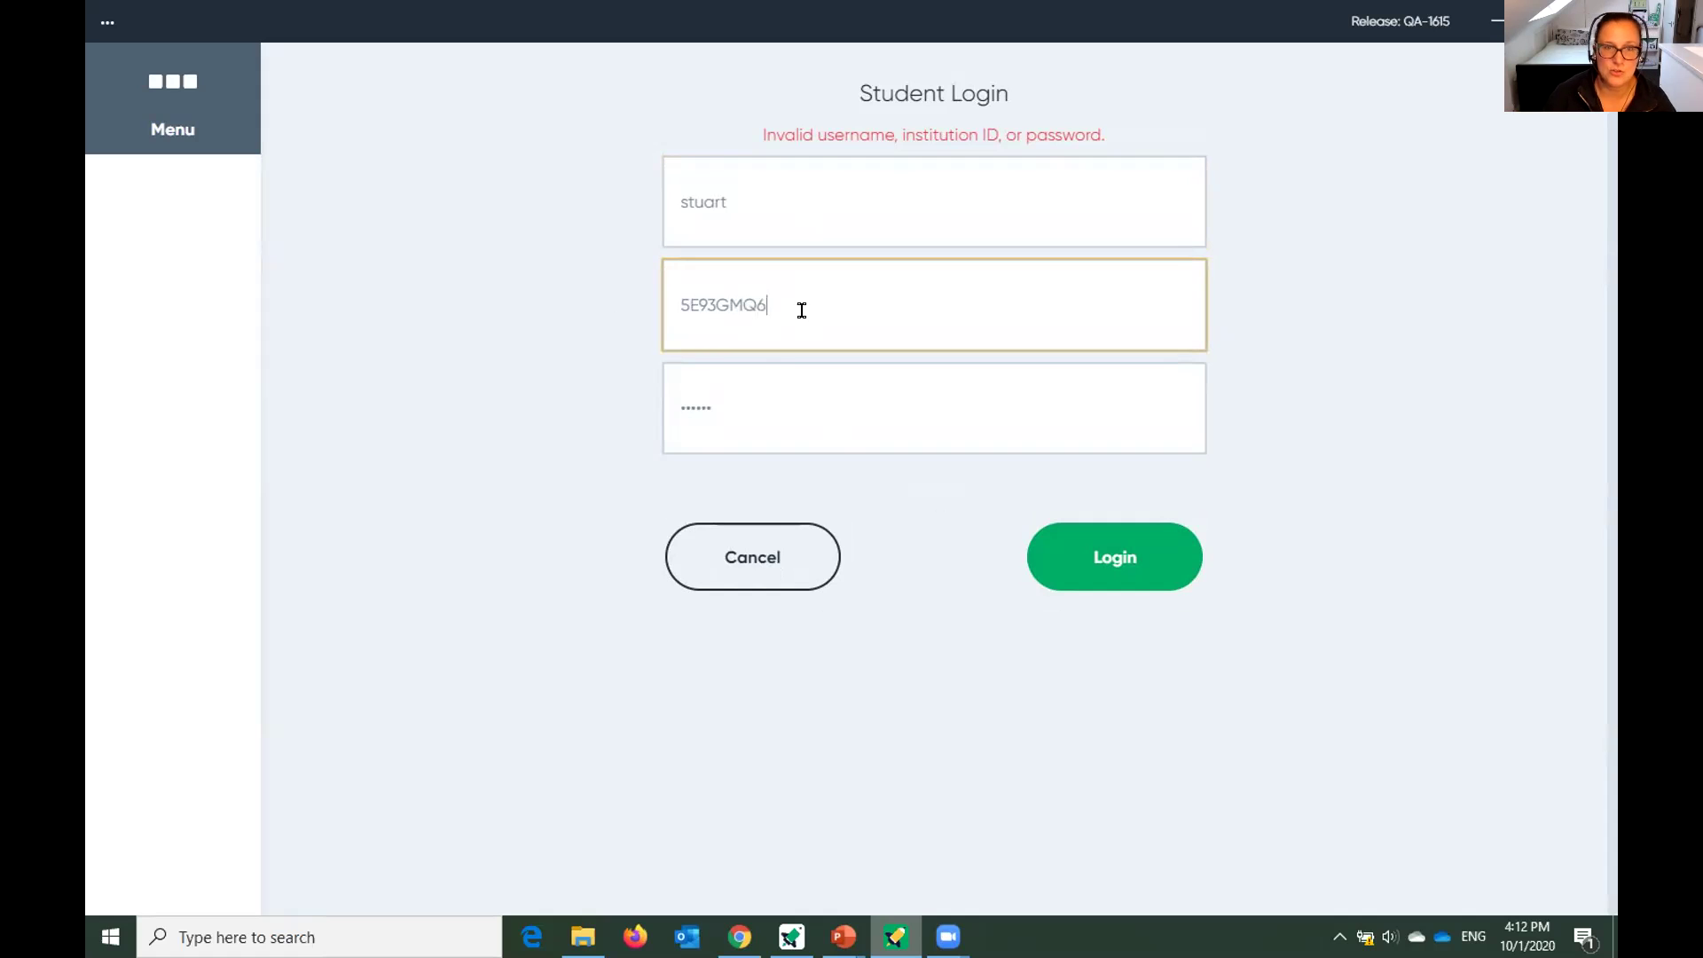
pyautogui.click(1146, 572)
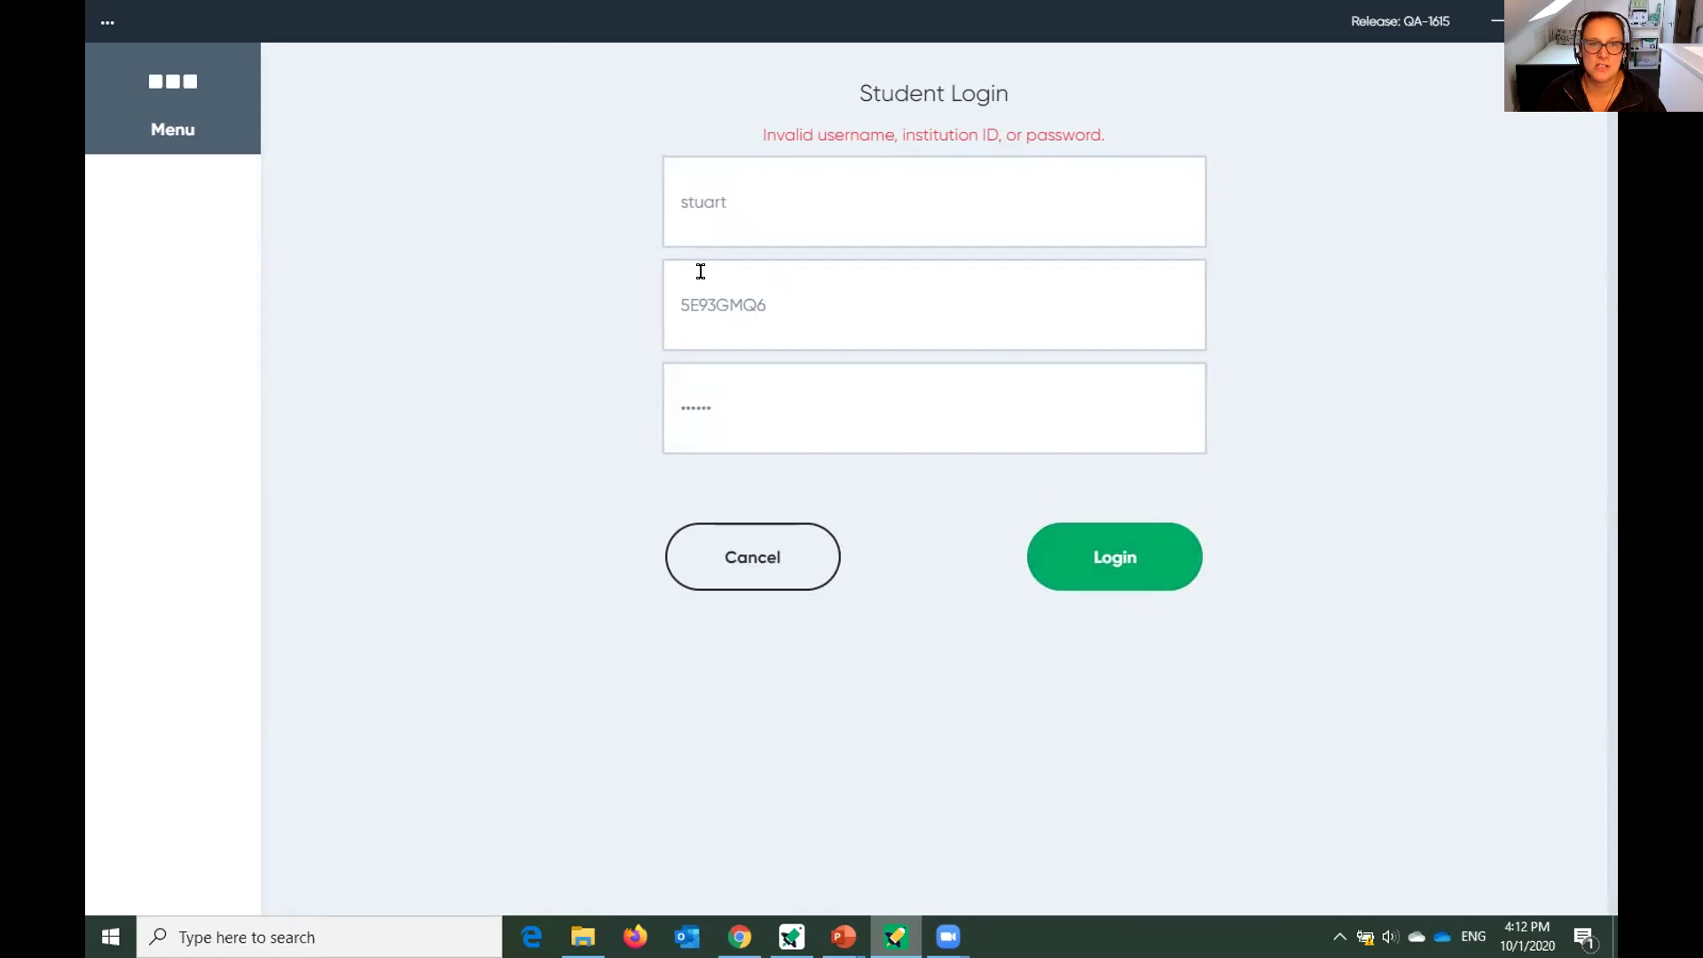
# Retype the username with a capital first letter, re-enter the password, and resubmit.
pyautogui.moveTo(765, 202); pyautogui.dragTo(645, 205)
pyautogui.write('Stuart')
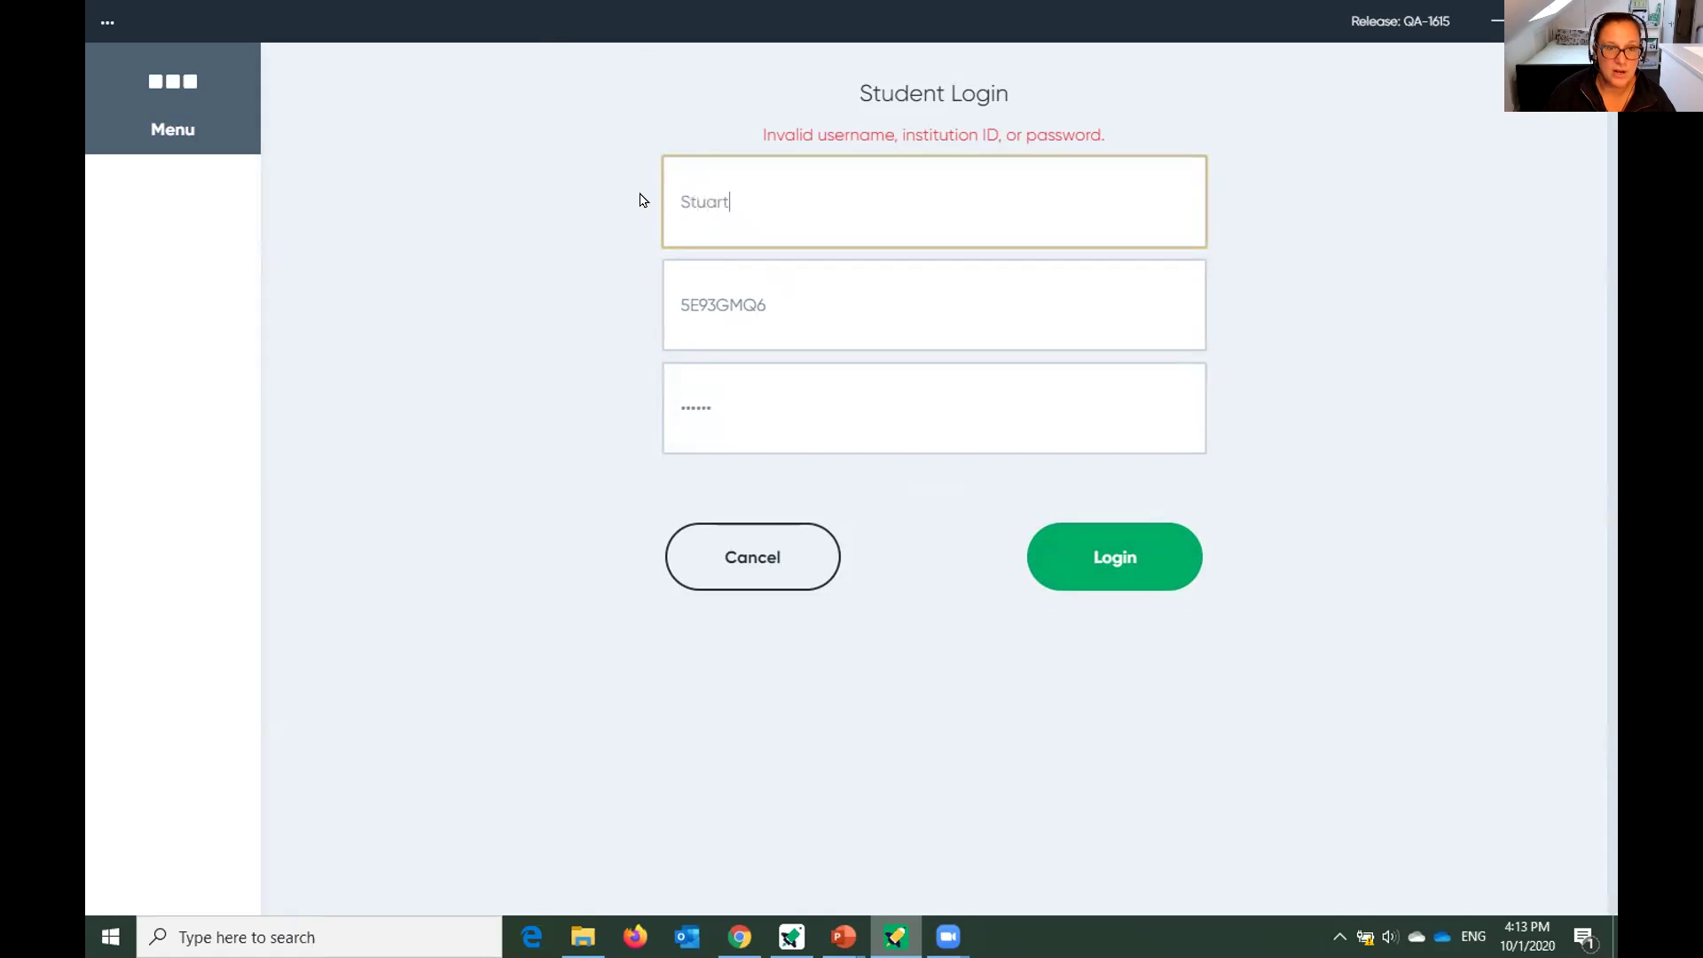
pyautogui.click(745, 414)
pyautogui.hotkey('ctrl', 'a')
pyautogui.write('********')
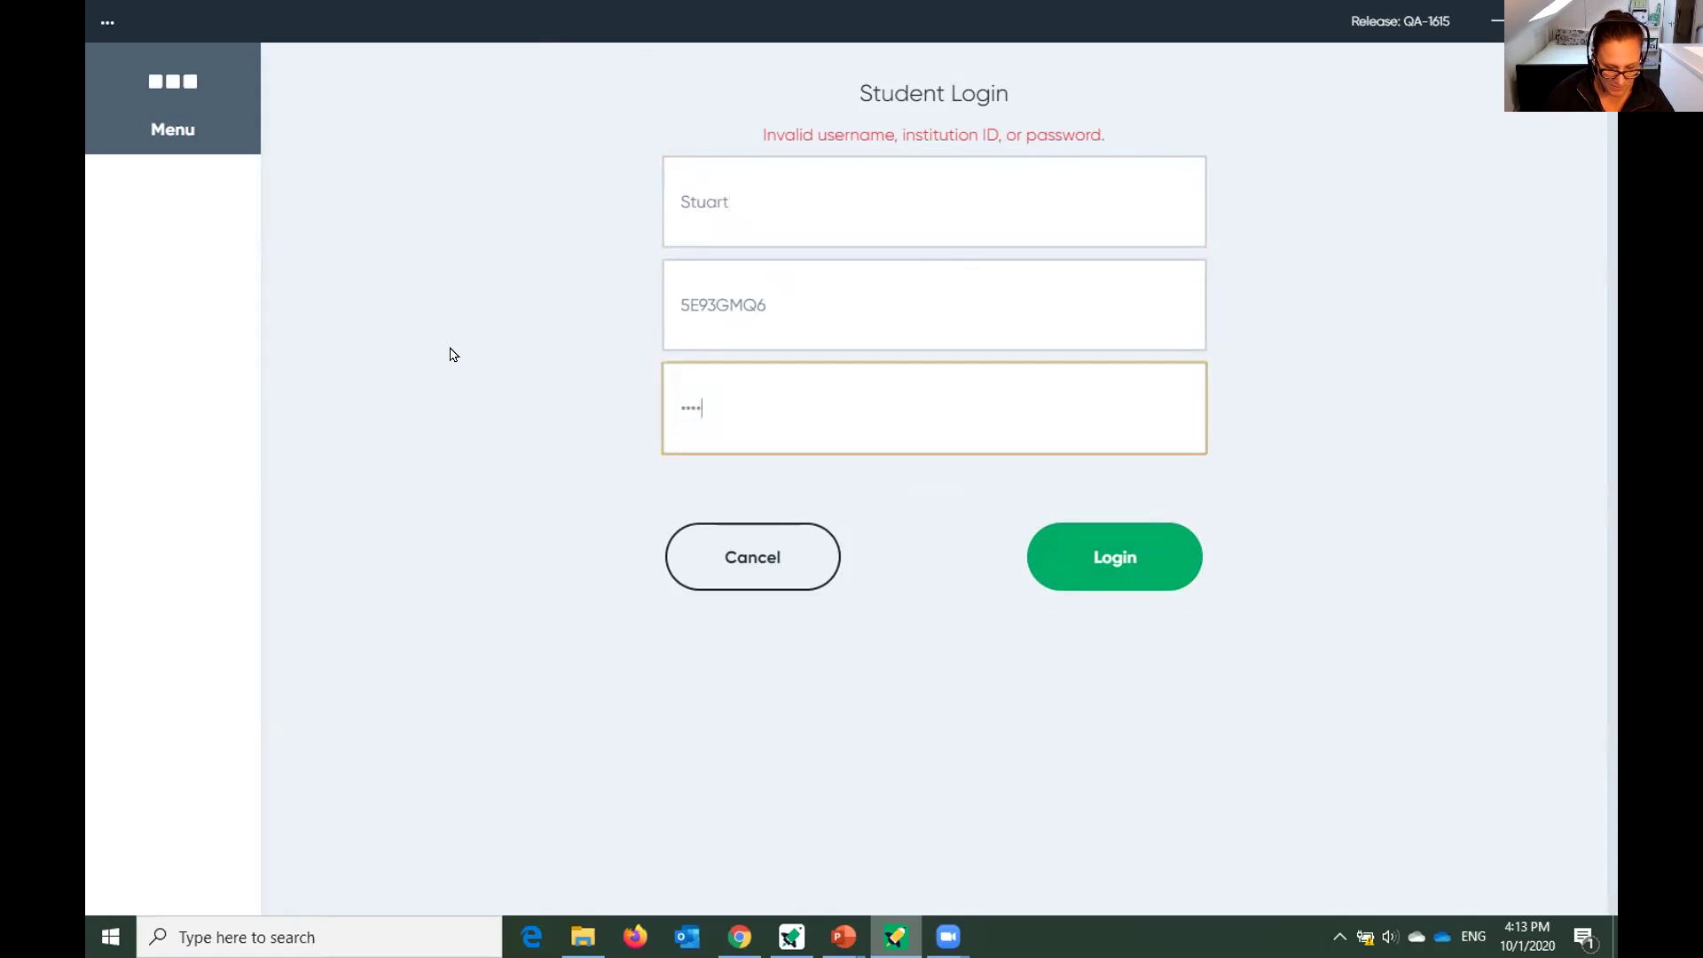
pyautogui.click(1109, 534)
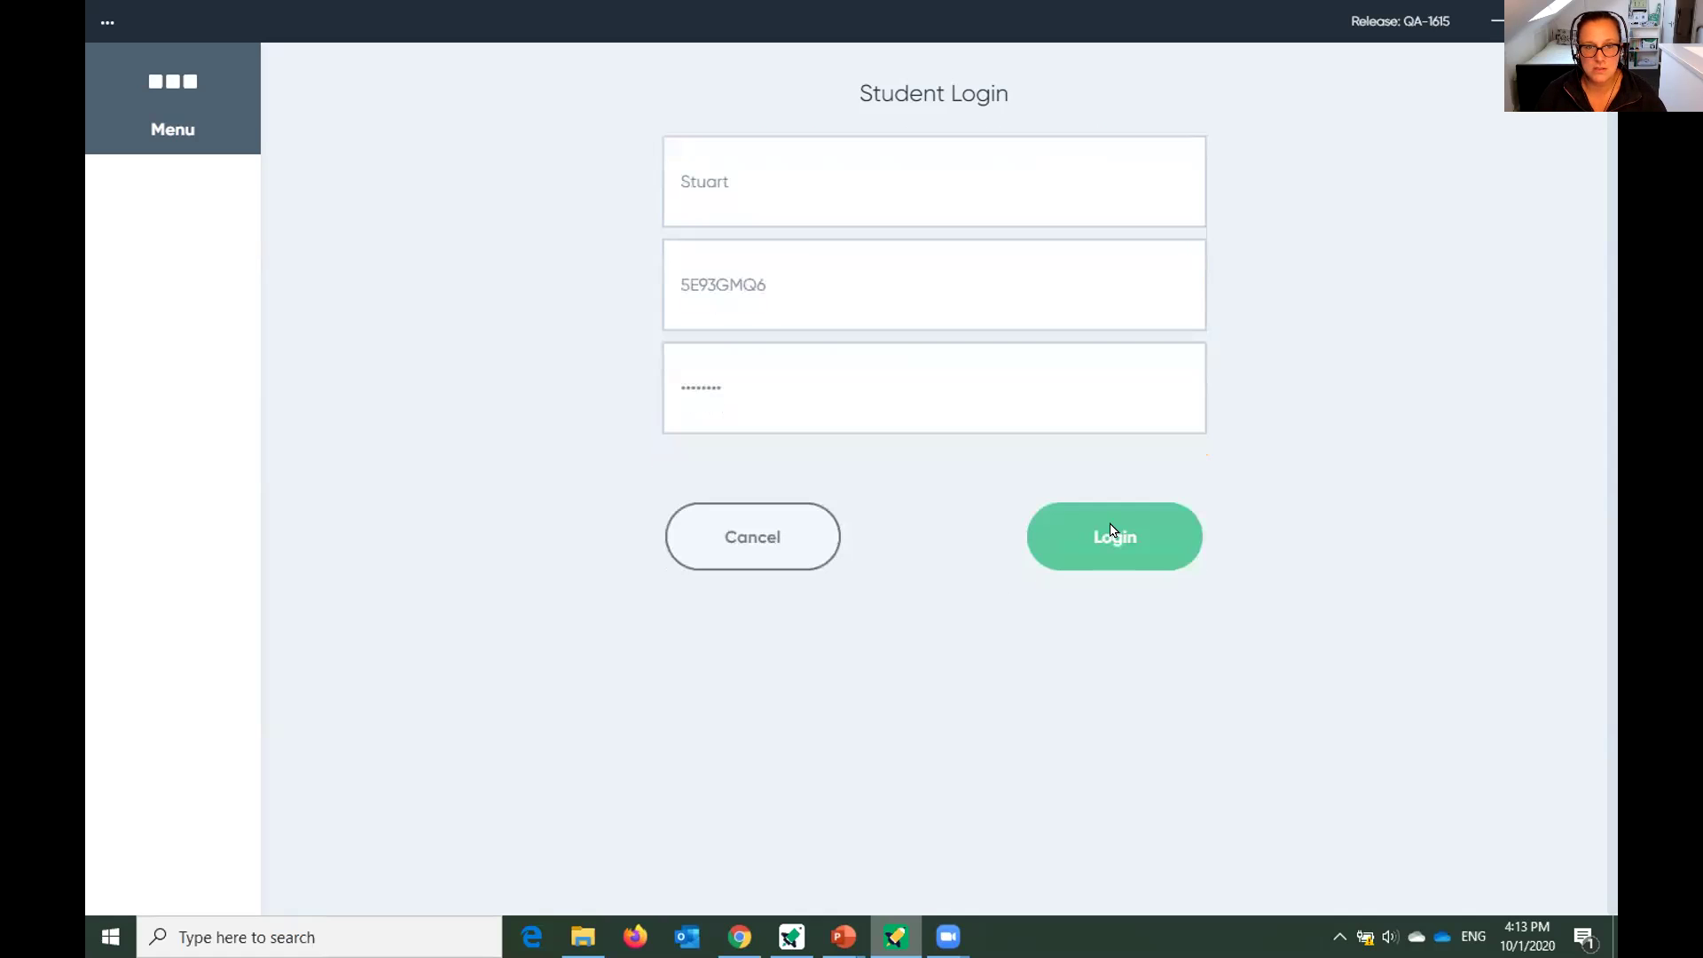
# Replace the password once more and log in to the student's assignments.
pyautogui.click(757, 413)
pyautogui.hotkey('ctrl', 'a')
pyautogui.write('******')
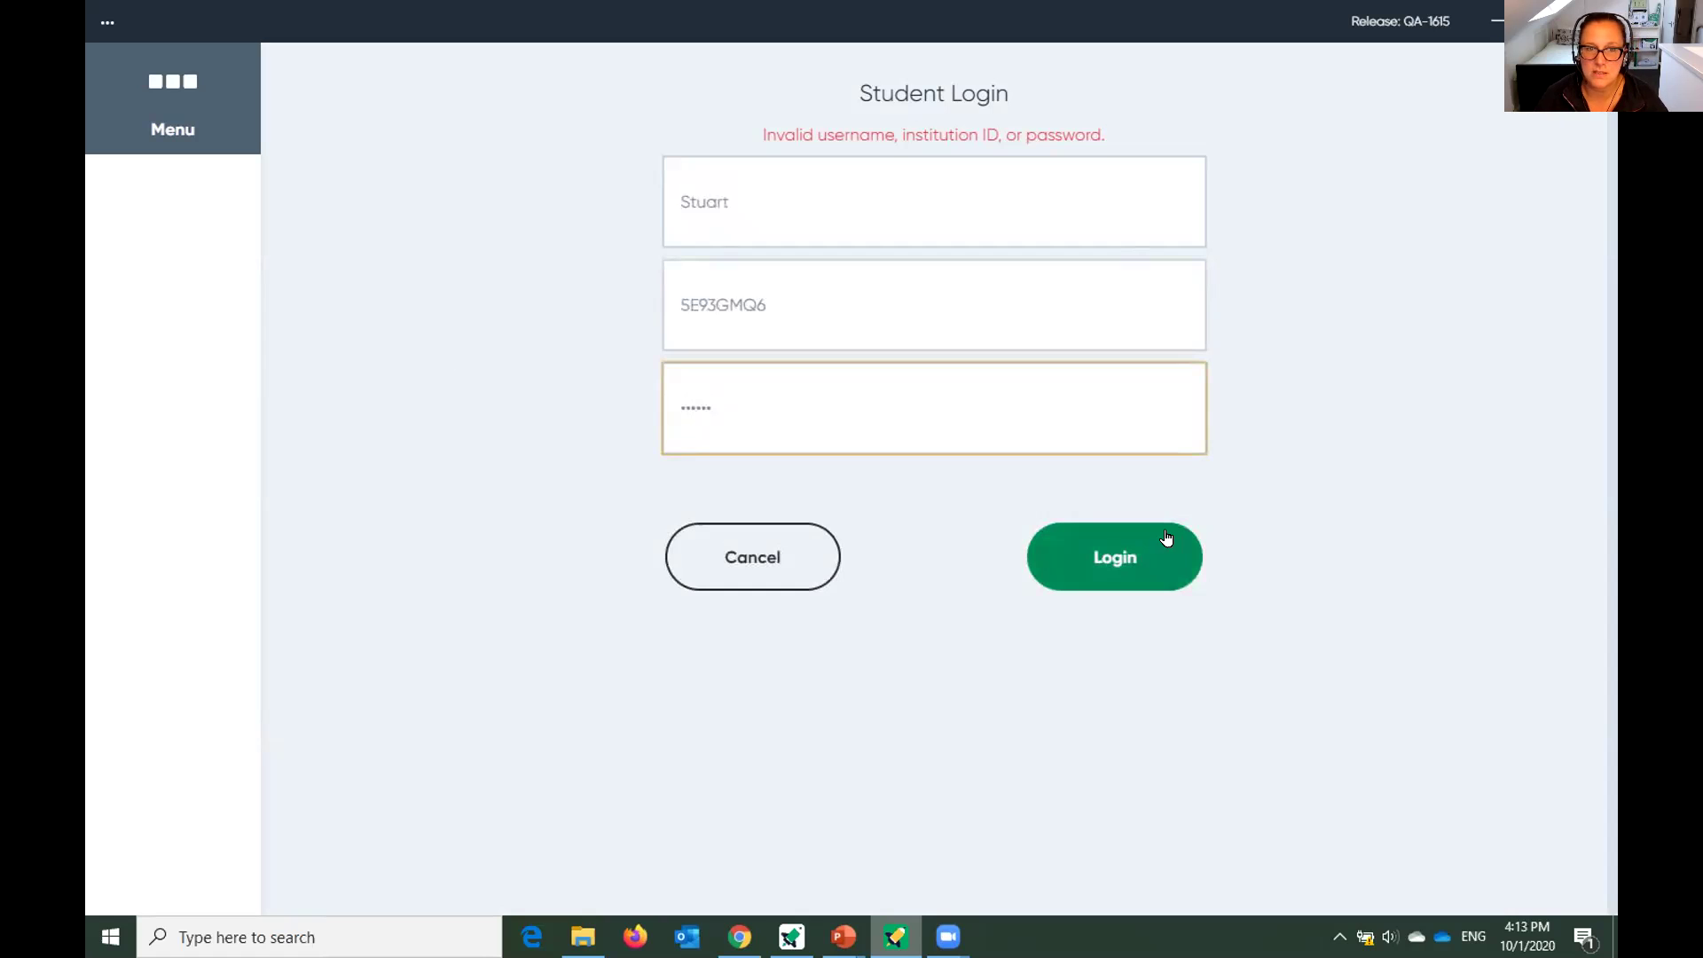
pyautogui.click(1154, 555)
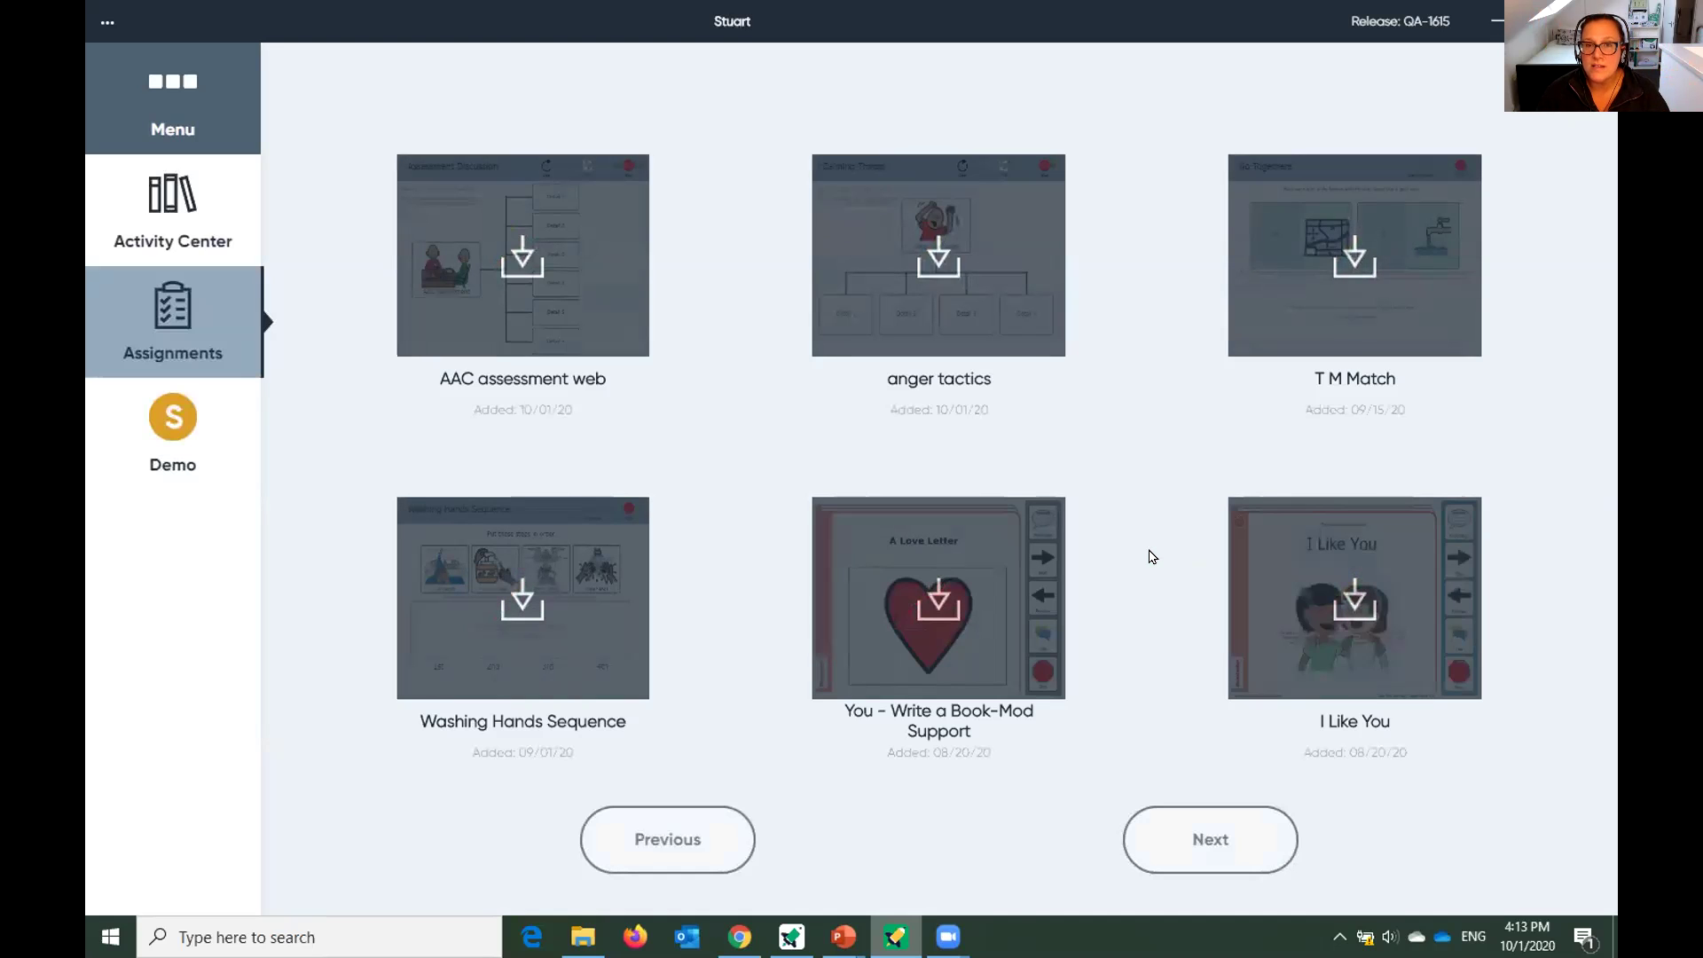
# Download the AAC assessment web and anger tactics assignments, then launch AAC assessment web.
pyautogui.click(512, 281)
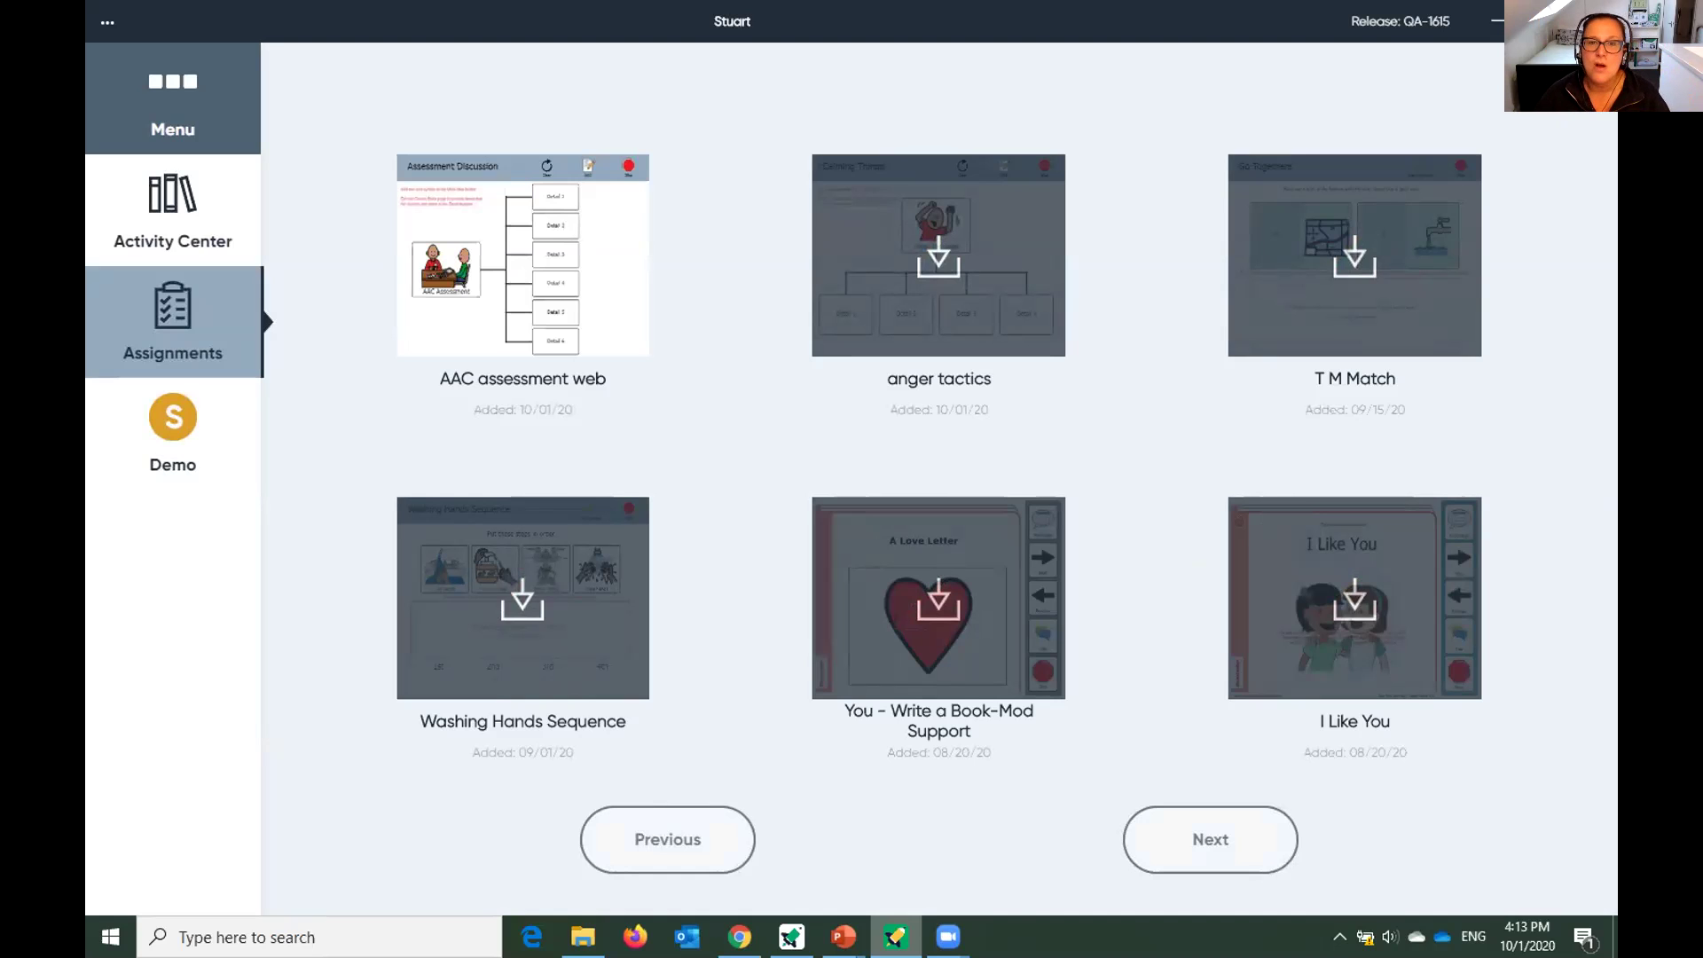
pyautogui.click(909, 264)
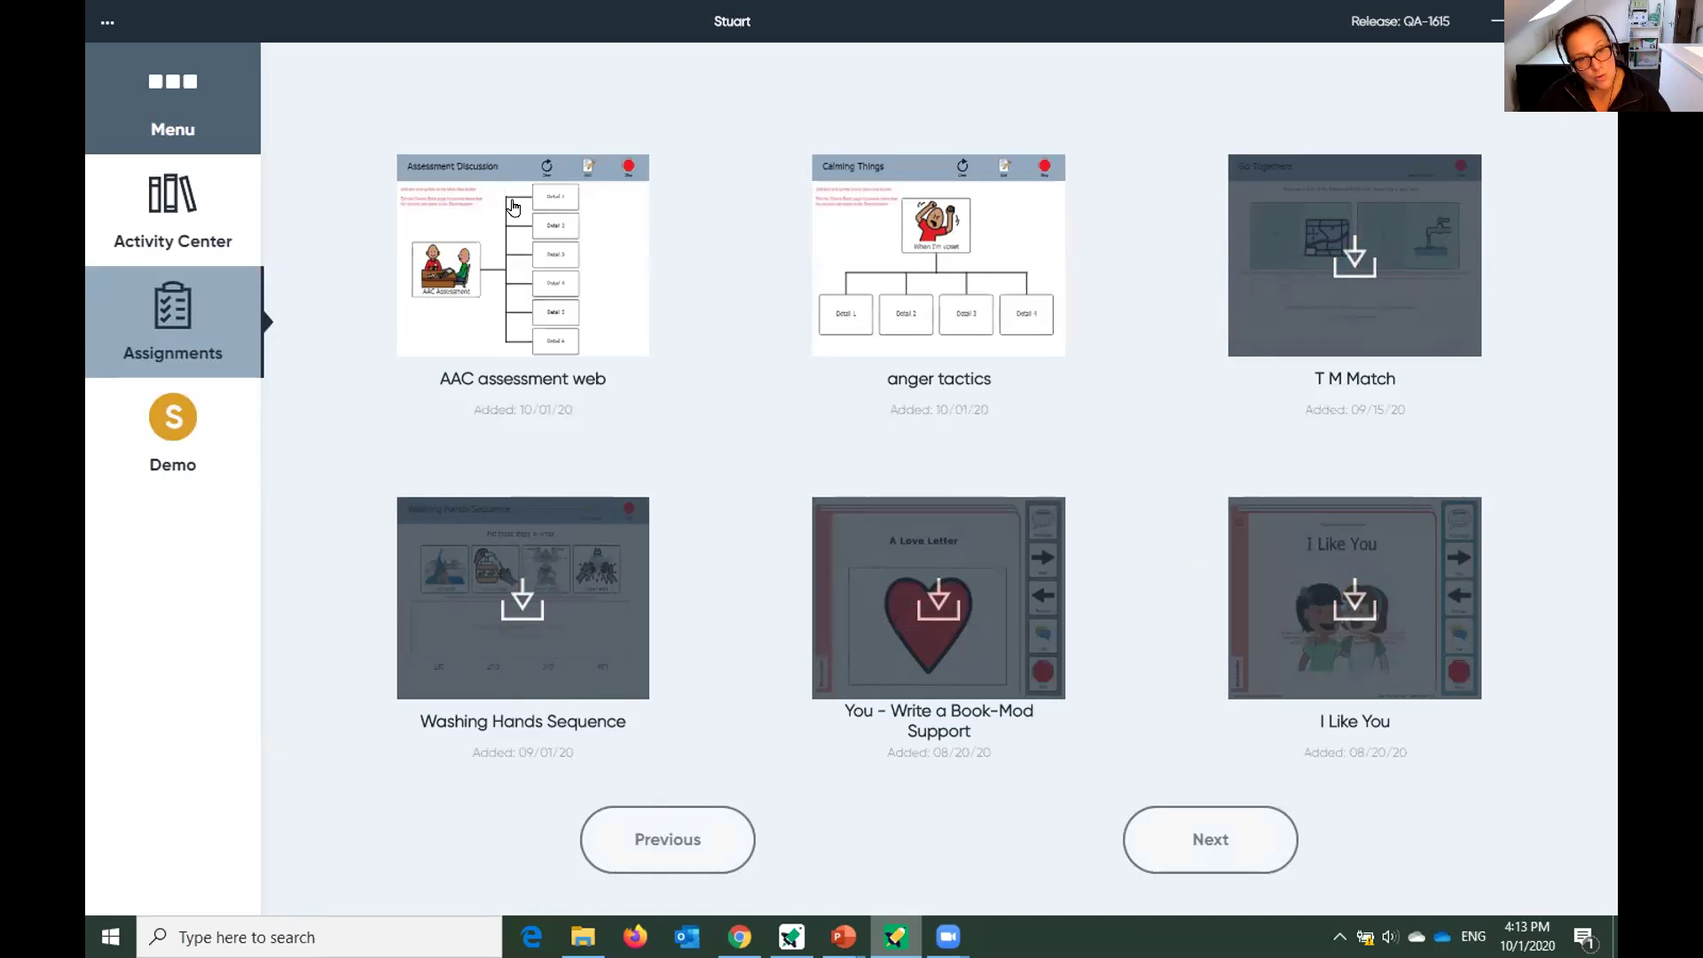
pyautogui.click(513, 240)
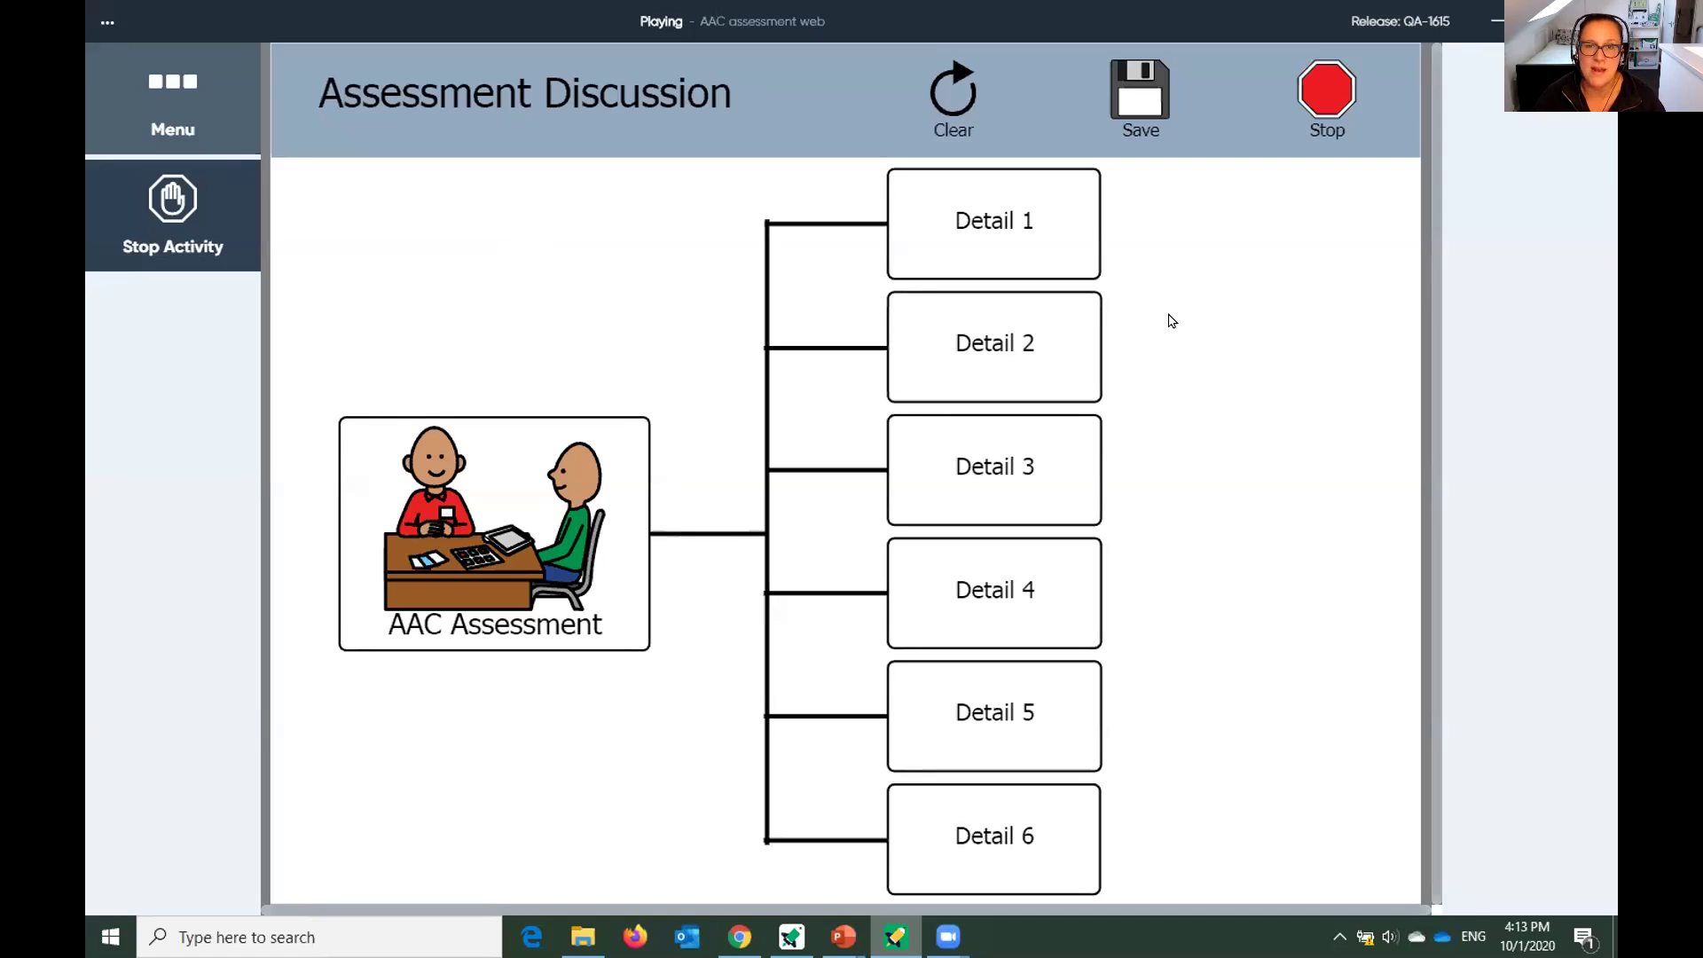
# Place the eye gaze board symbol in Detail 1, then stop the activity.
pyautogui.click(1071, 227)
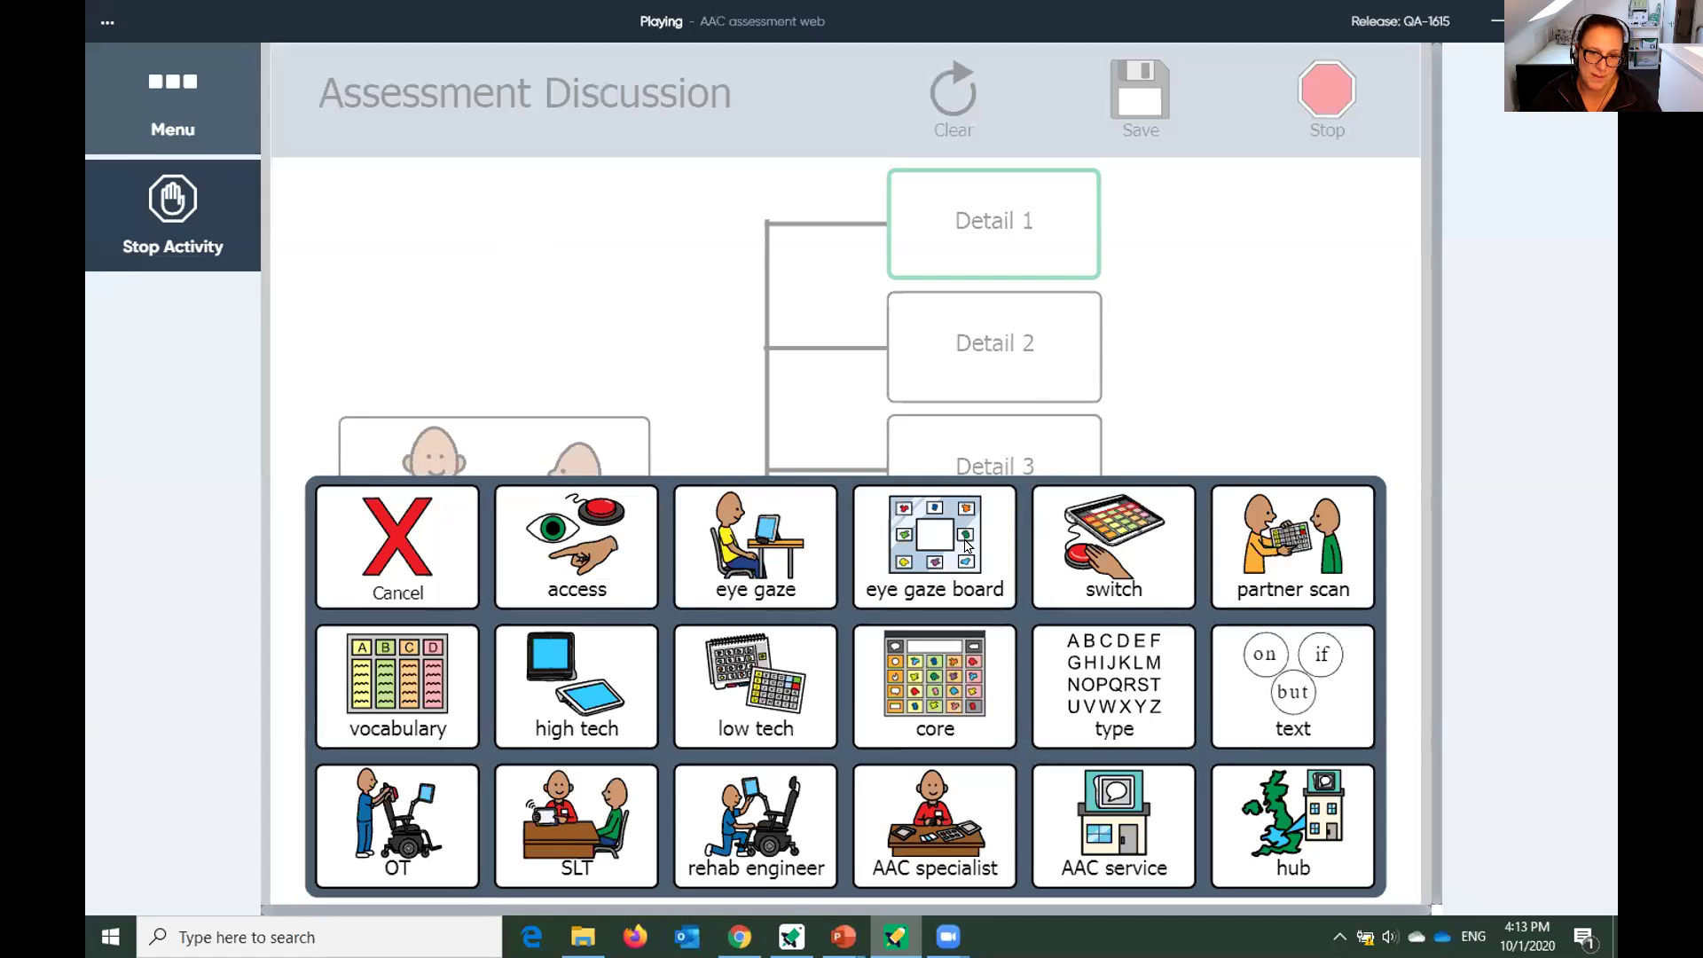
pyautogui.click(970, 544)
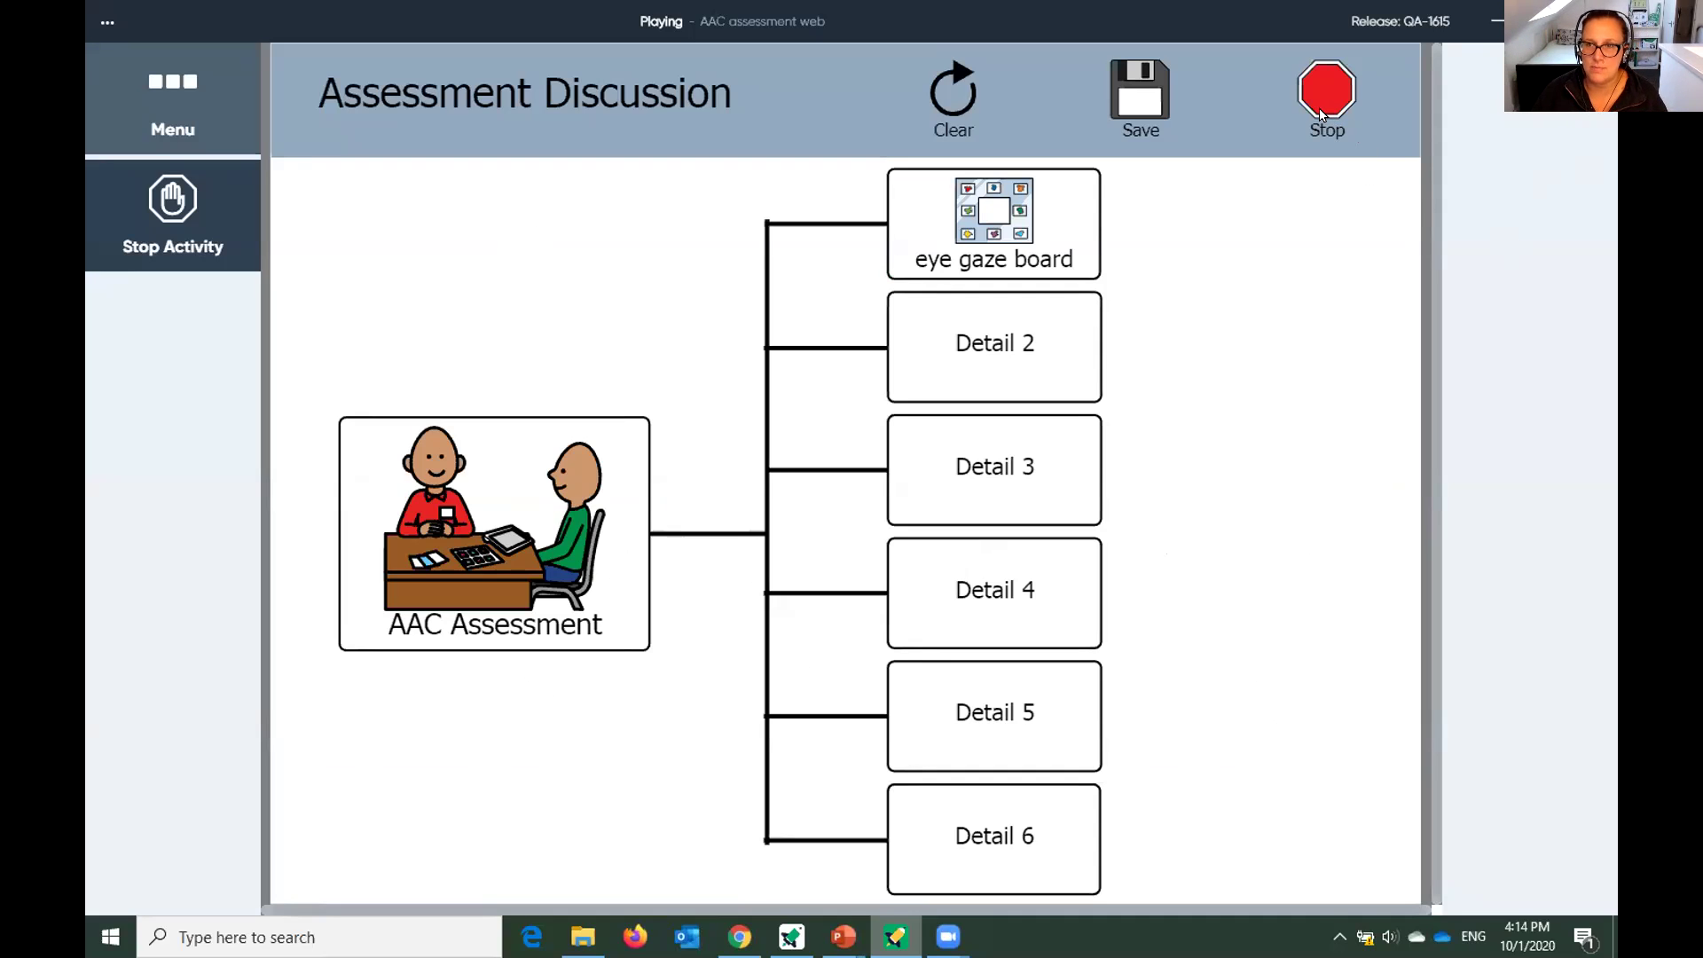
pyautogui.click(1320, 112)
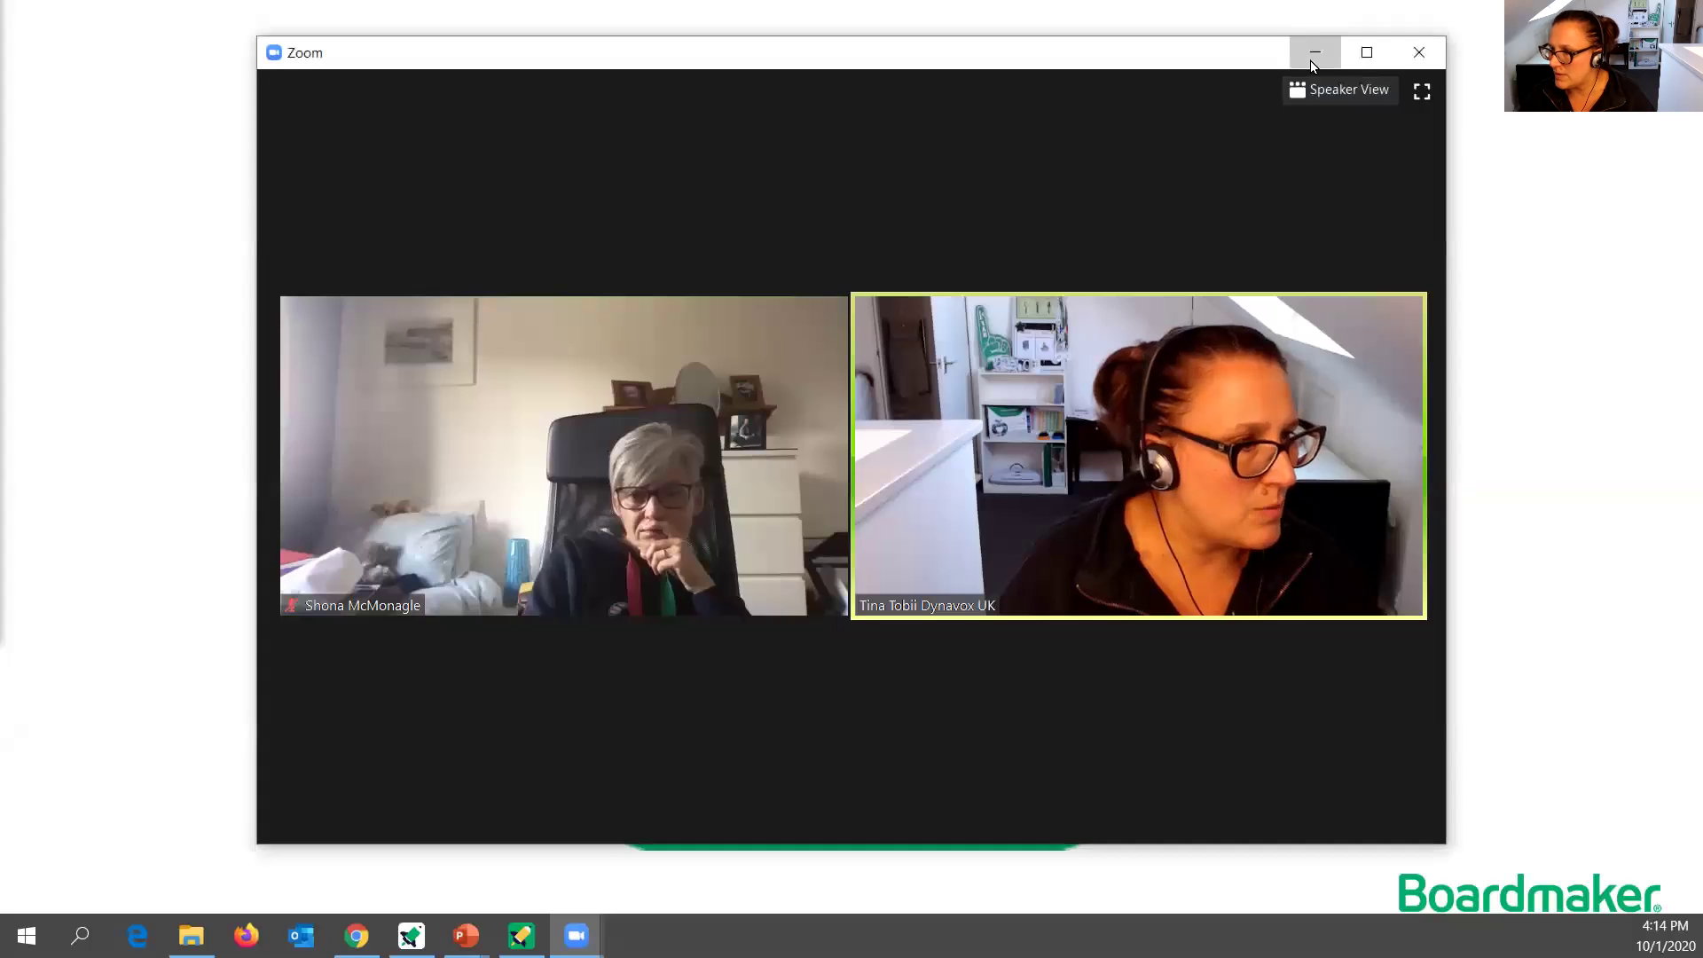
# Minimize Zoom and present the slide comparing Editor, myBoardmaker and Student Center.
pyautogui.click(1314, 55)
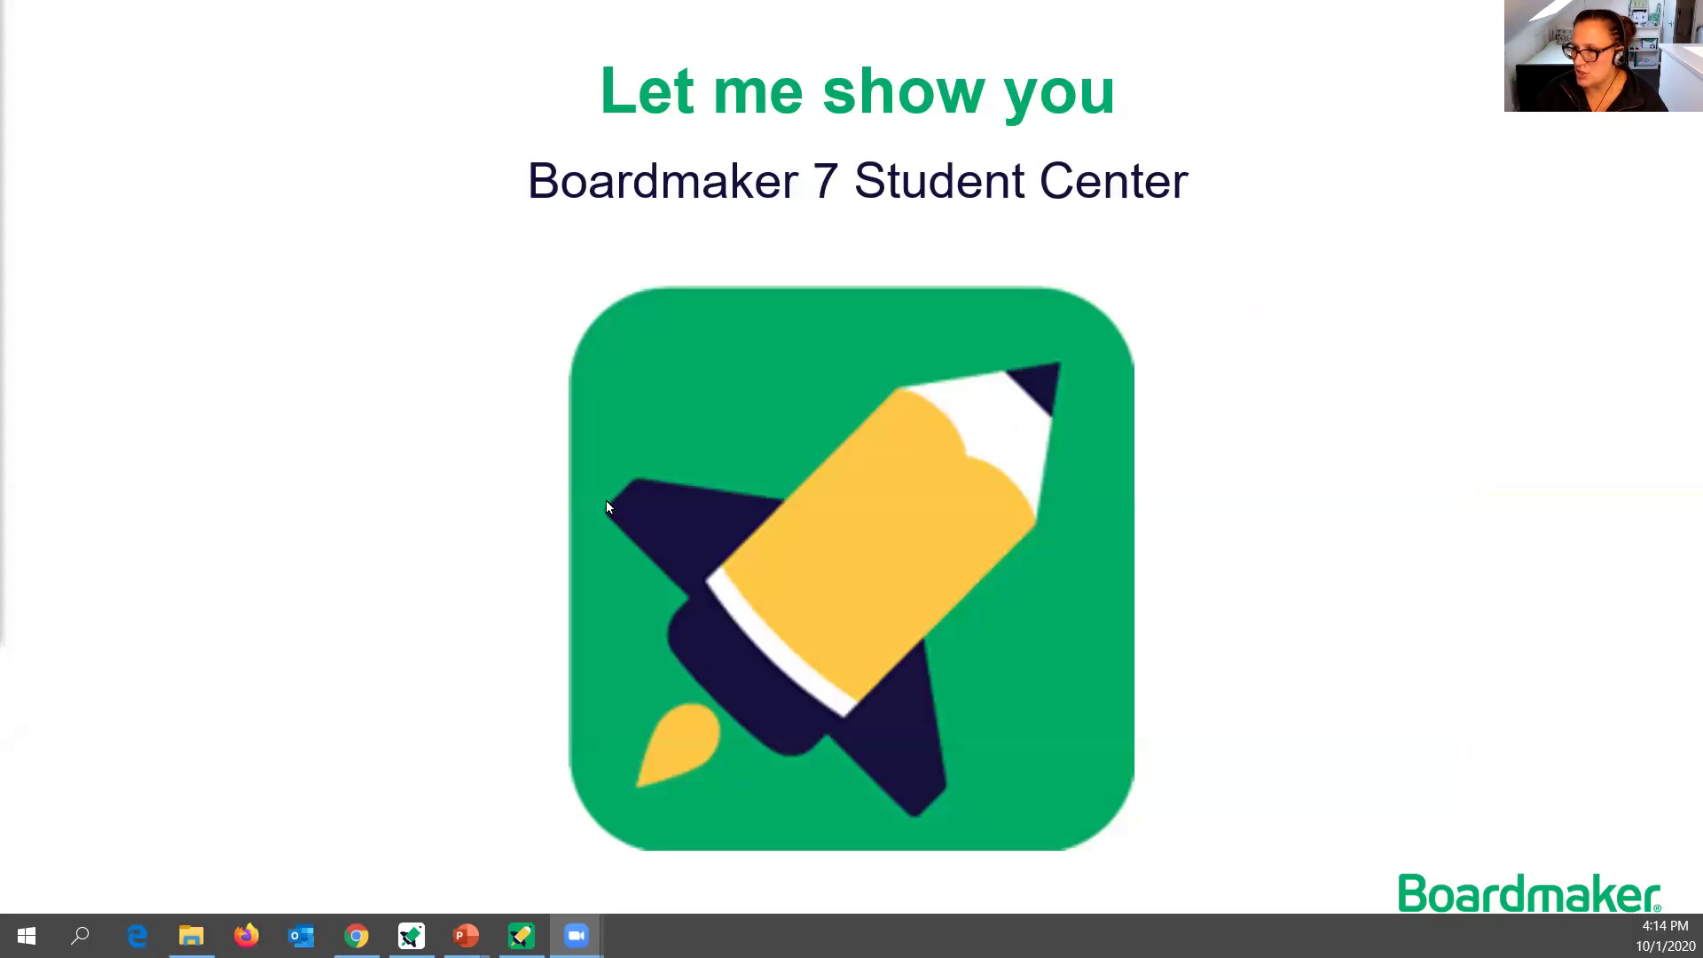
pyautogui.click(1286, 364)
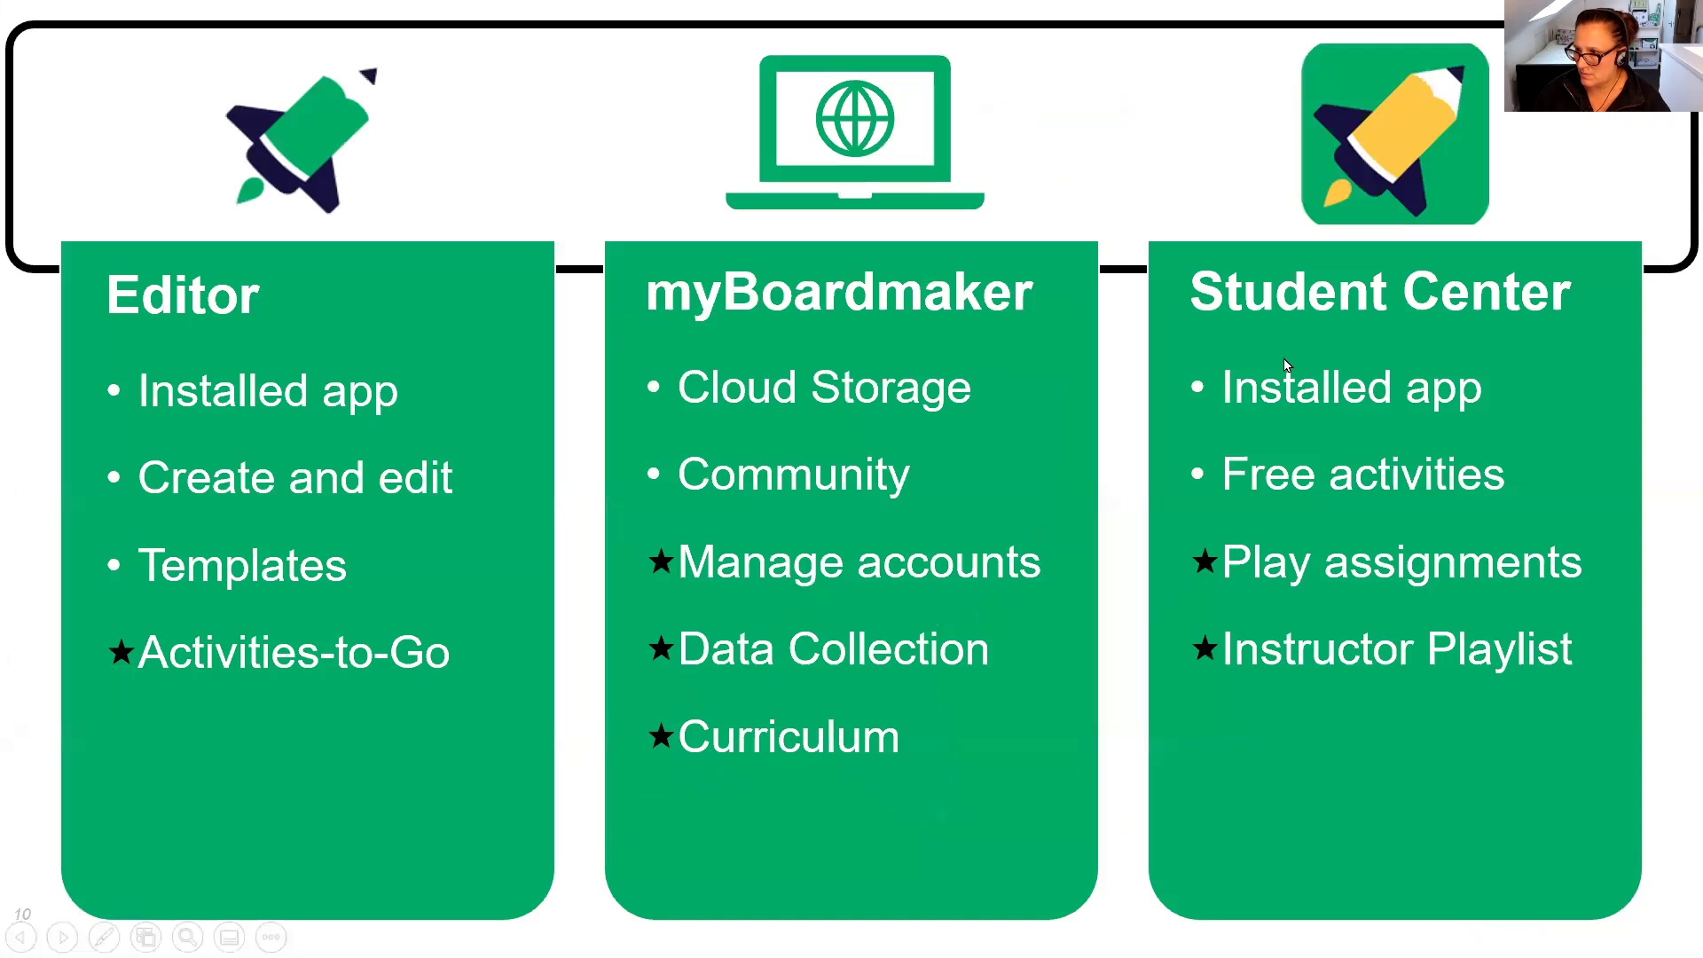